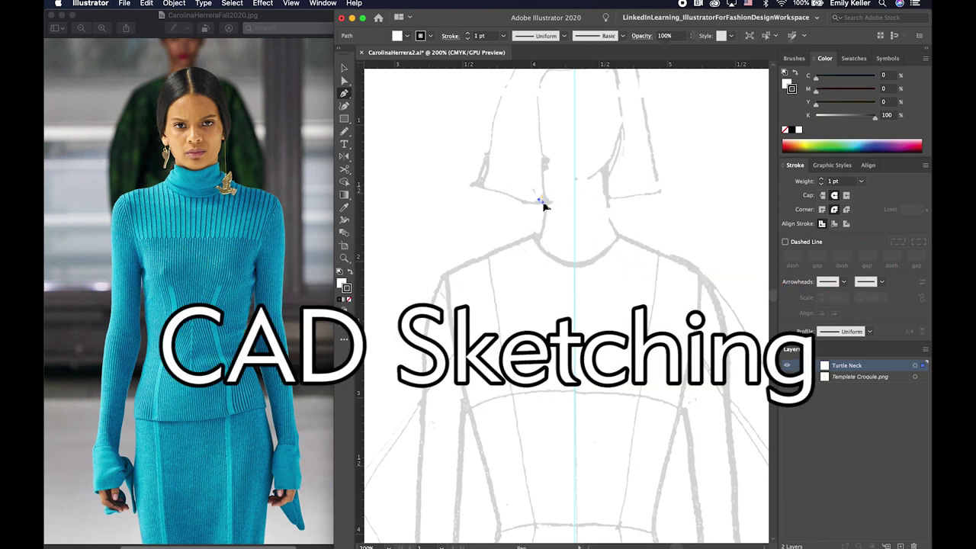
- Pen-draw half the collar, mirror a copy across the centre line, and join both halves
{"action": "left_click_drag", "start_coordinate": [542, 197], "coordinate": [532, 235]}
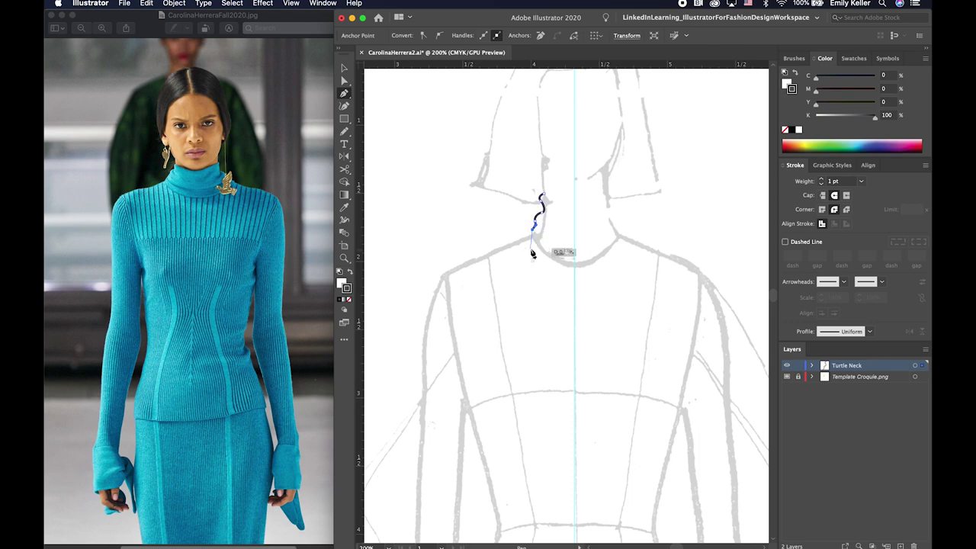
{"action": "key", "text": "v"}
{"action": "key", "text": "o"}
{"action": "left_click", "coordinate": [575, 206], "text": "alt"}
{"action": "left_click", "coordinate": [361, 353]}
{"action": "key", "text": "ctrl+a"}
{"action": "key", "text": "ctrl+j"}
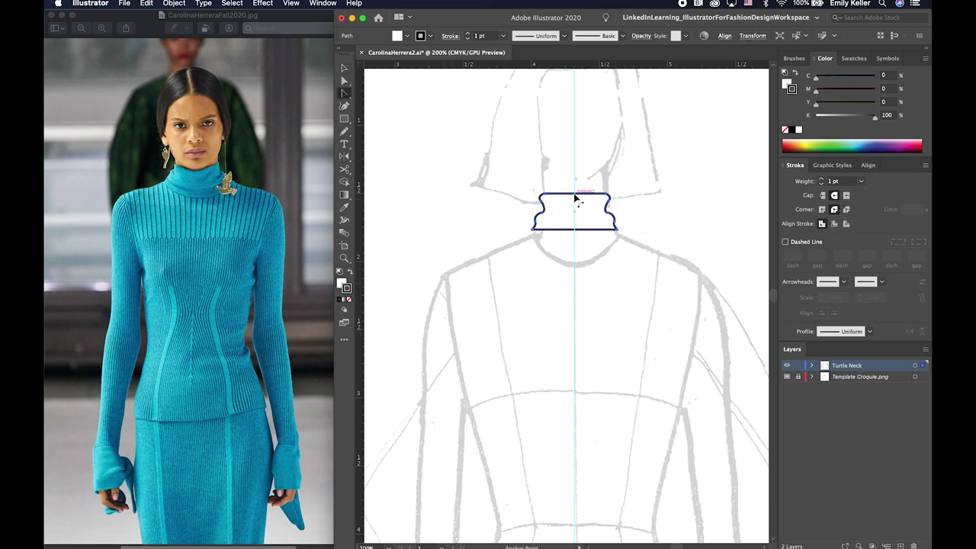
- Bend the collar's bottom edge into a downward curve, then zoom in on the collar
{"action": "left_click", "coordinate": [576, 196]}
{"action": "left_click_drag", "start_coordinate": [577, 228], "coordinate": [577, 254]}
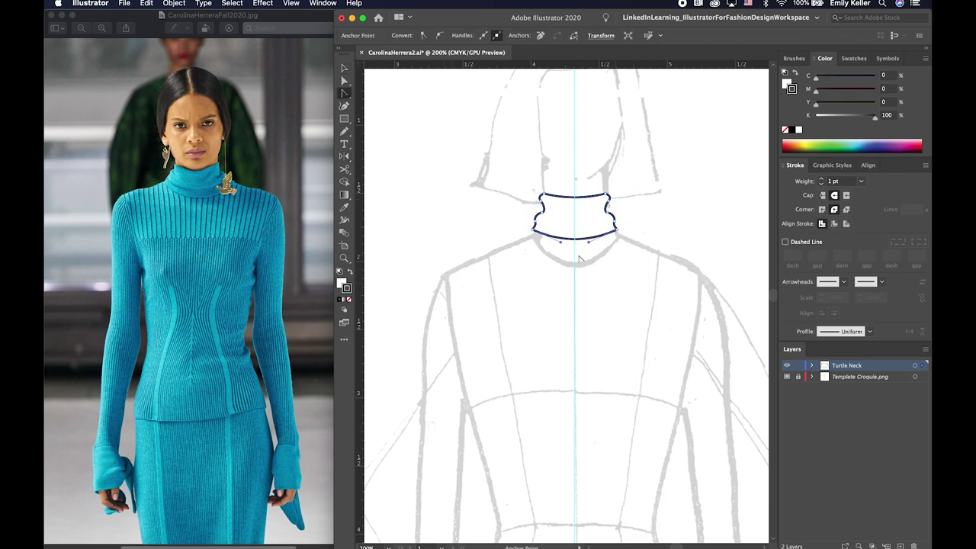
{"action": "key", "text": "v"}
{"action": "left_click", "coordinate": [490, 224]}
{"action": "left_click", "coordinate": [564, 220]}
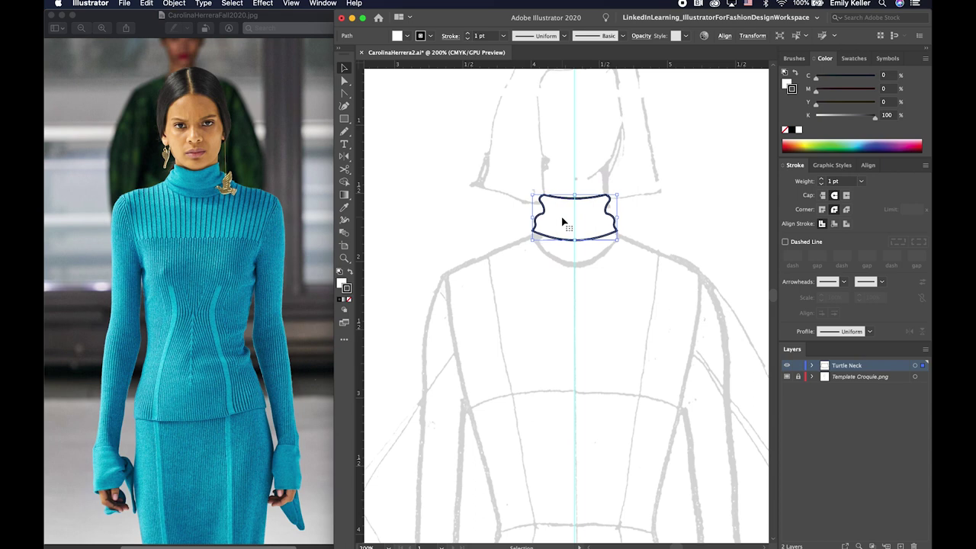
{"action": "key", "text": "a"}
{"action": "left_click", "coordinate": [513, 245]}
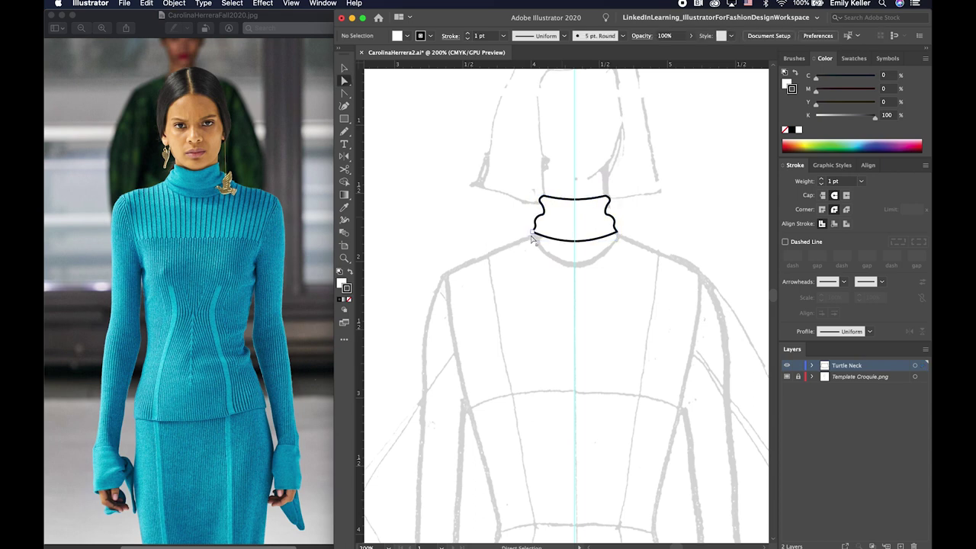
{"action": "key", "text": "super+equal"}
{"action": "scroll", "coordinate": [529, 236], "scroll_direction": "up", "scroll_amount": 3}
- Round the collar's top-left, bottom-left and bottom-right corners with the live corner widgets
{"action": "left_click", "coordinate": [469, 161]}
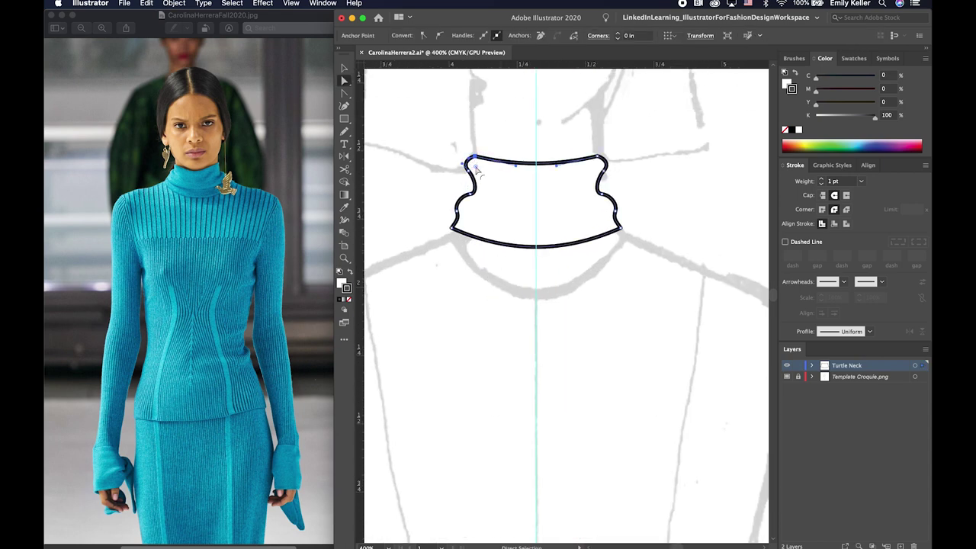
{"action": "left_click_drag", "start_coordinate": [474, 168], "coordinate": [482, 174]}
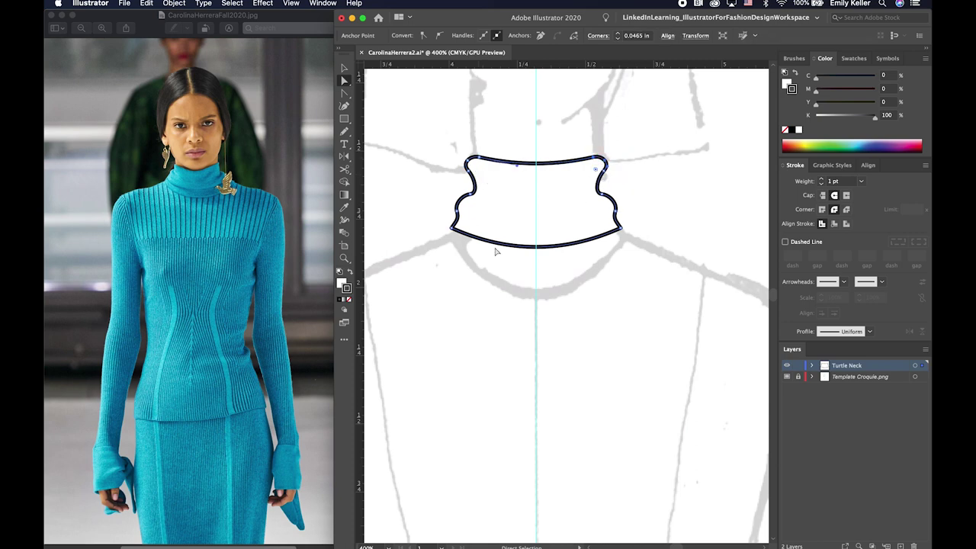
{"action": "left_click_drag", "start_coordinate": [460, 224], "coordinate": [466, 231]}
{"action": "left_click", "coordinate": [617, 227]}
{"action": "left_click_drag", "start_coordinate": [615, 226], "coordinate": [623, 232]}
{"action": "left_click", "coordinate": [622, 241]}
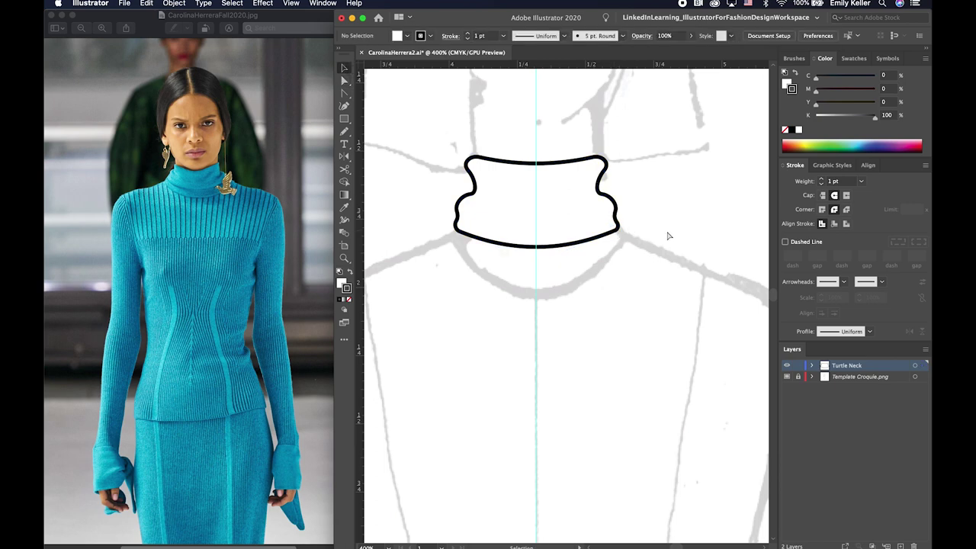
{"action": "scroll", "coordinate": [668, 235], "scroll_direction": "down", "scroll_amount": 4}
{"action": "scroll", "coordinate": [607, 229], "scroll_direction": "up", "scroll_amount": 2}
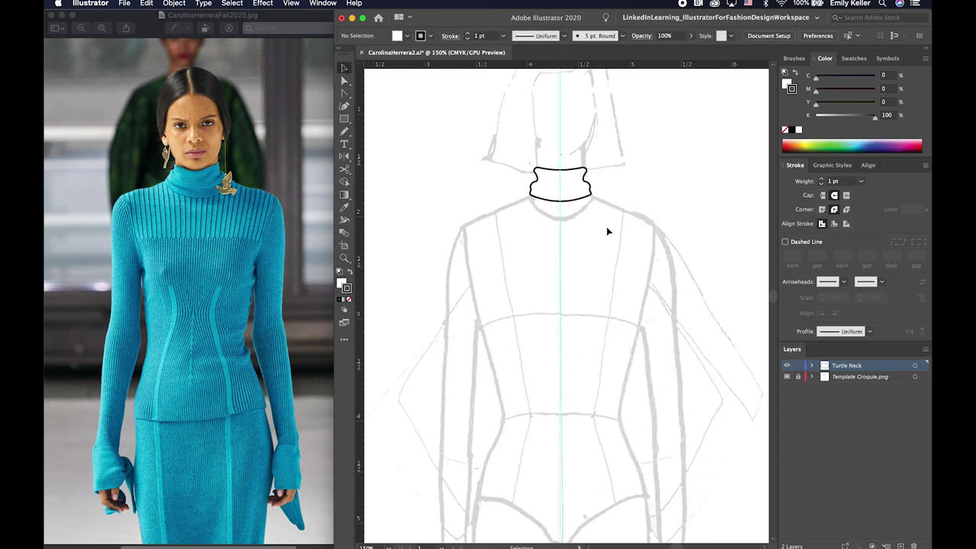
- Draw a curved fold line inside the collar's left side and give it the gathers style
{"action": "mouse_move", "coordinate": [518, 148]}
{"action": "left_mouse_down"}
{"action": "mouse_move", "coordinate": [600, 191]}
{"action": "mouse_move", "coordinate": [596, 184]}
{"action": "left_mouse_up"}
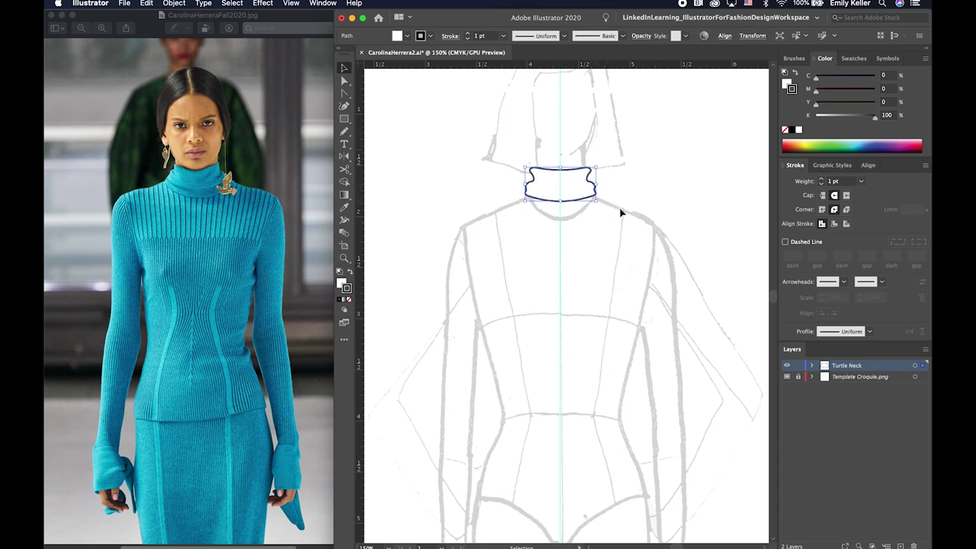
{"action": "key", "text": "ctrl+equal"}
{"action": "key", "text": "ctrl+equal"}
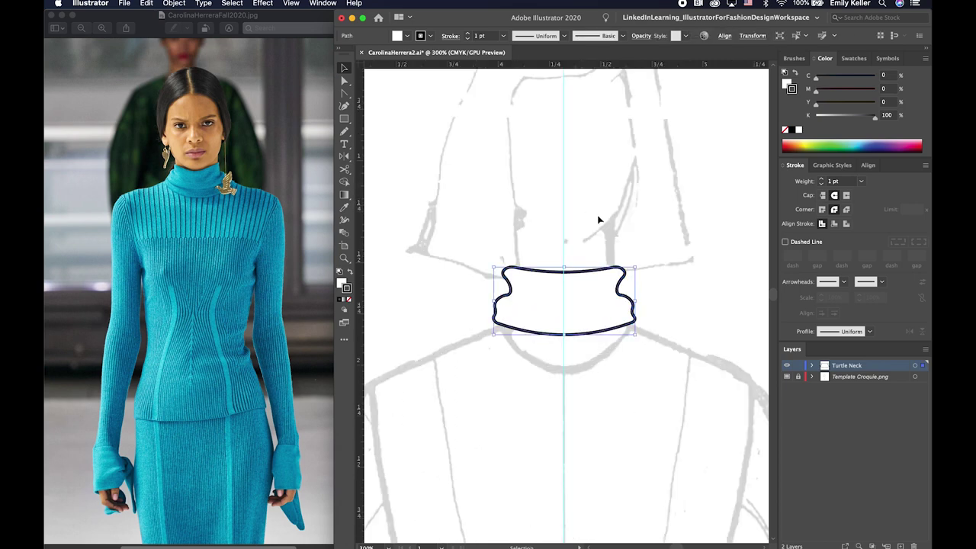
{"action": "left_click", "coordinate": [644, 305]}
{"action": "key", "text": "ctrl+minus"}
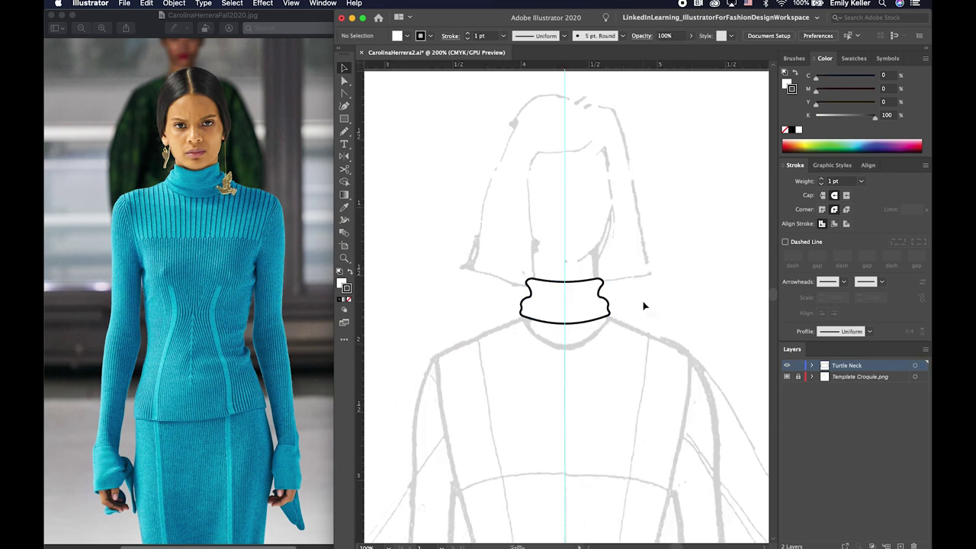
{"action": "left_click_drag", "start_coordinate": [605, 270], "coordinate": [603, 269]}
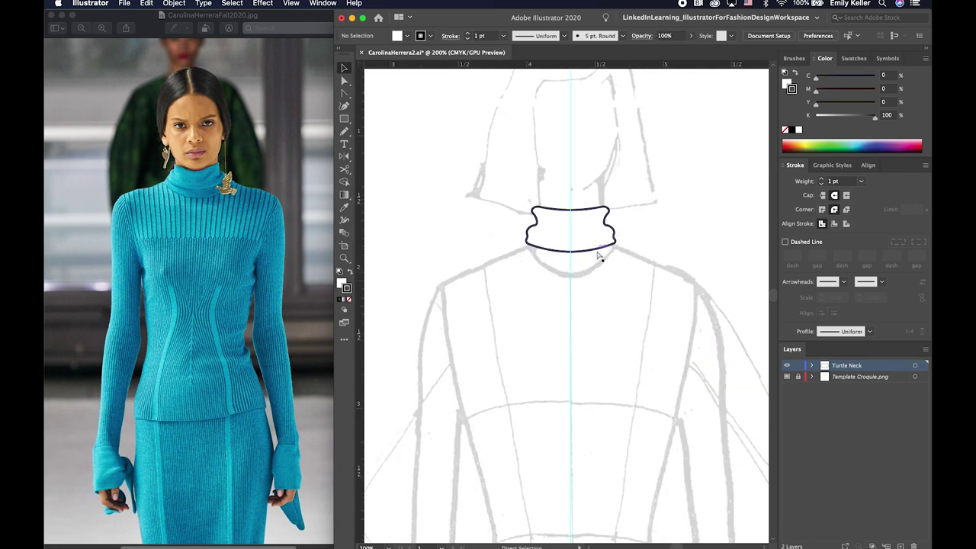
{"action": "key", "text": "ctrl+equal"}
{"action": "key", "text": "ctrl+equal"}
{"action": "key", "text": "p"}
{"action": "left_click", "coordinate": [510, 134]}
{"action": "left_click_drag", "start_coordinate": [554, 156], "coordinate": [541, 128]}
{"action": "key", "text": "v"}
{"action": "left_click", "coordinate": [832, 165]}
{"action": "left_click", "coordinate": [820, 291]}
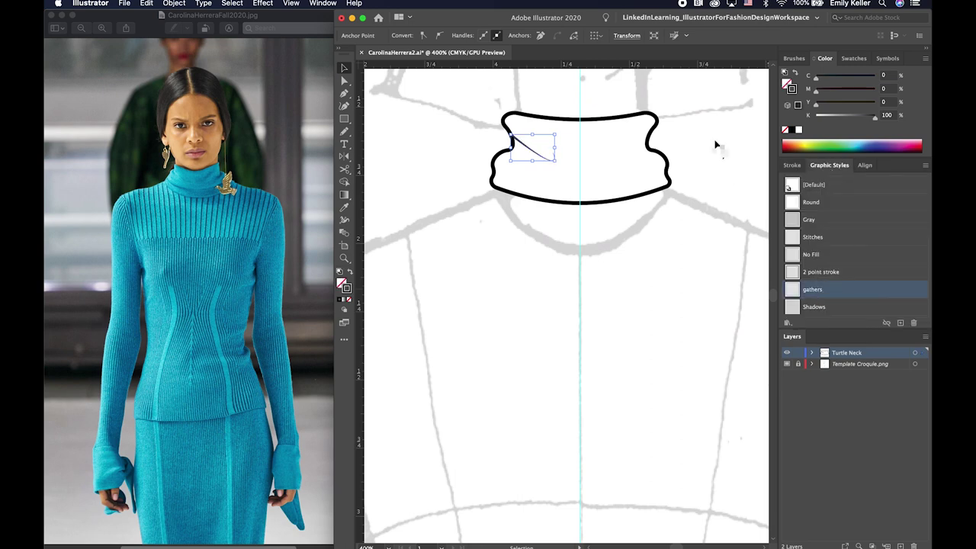
- Pen-draw a matching curved fold line on the collar's right side
{"action": "key", "text": "p"}
{"action": "left_click", "coordinate": [647, 136]}
{"action": "left_click_drag", "start_coordinate": [616, 174], "coordinate": [748, 223]}
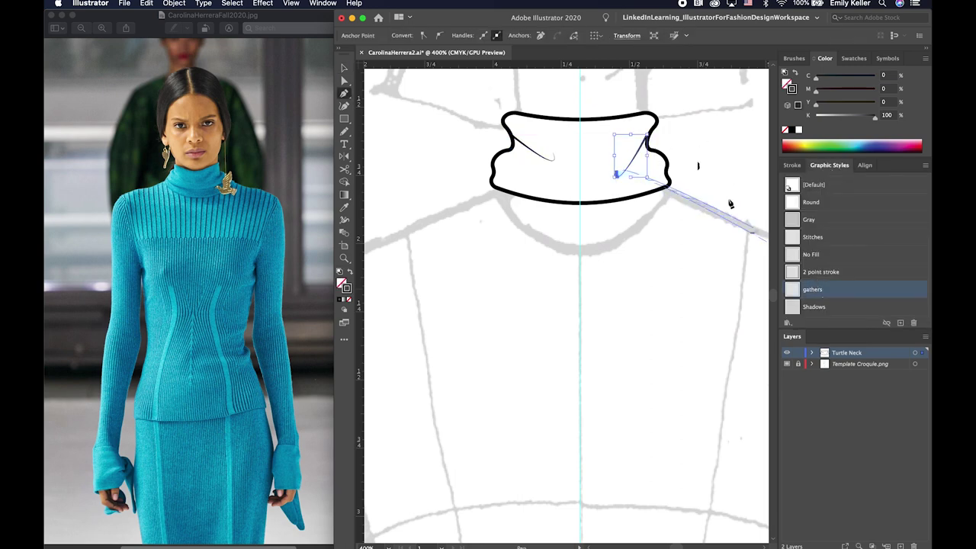
{"action": "key", "text": "v"}
{"action": "left_click", "coordinate": [680, 190]}
- Sketch a shadow shape on the collar's right side with the Shadows style at 60% opacity
{"action": "left_click_drag", "start_coordinate": [647, 141], "coordinate": [638, 156]}
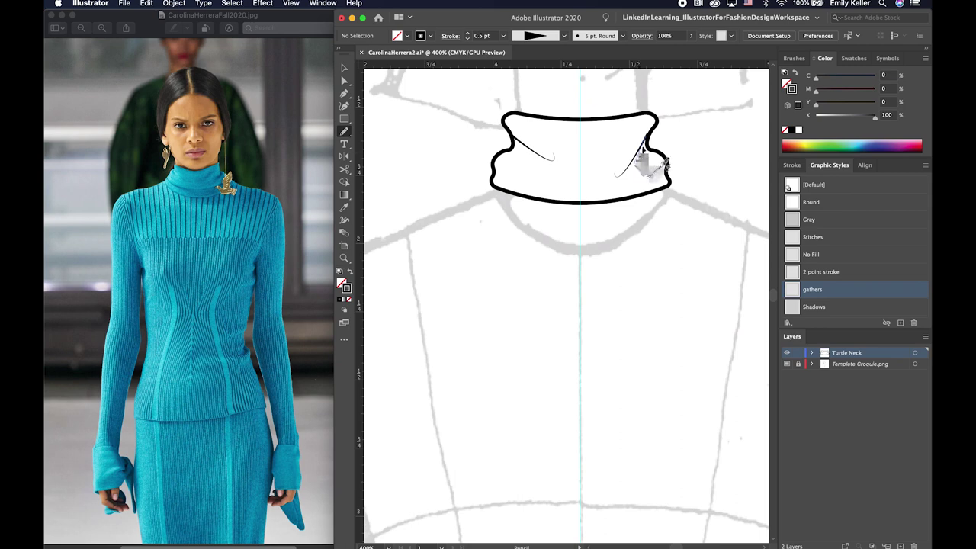
{"action": "key", "text": "v"}
{"action": "left_click", "coordinate": [808, 306]}
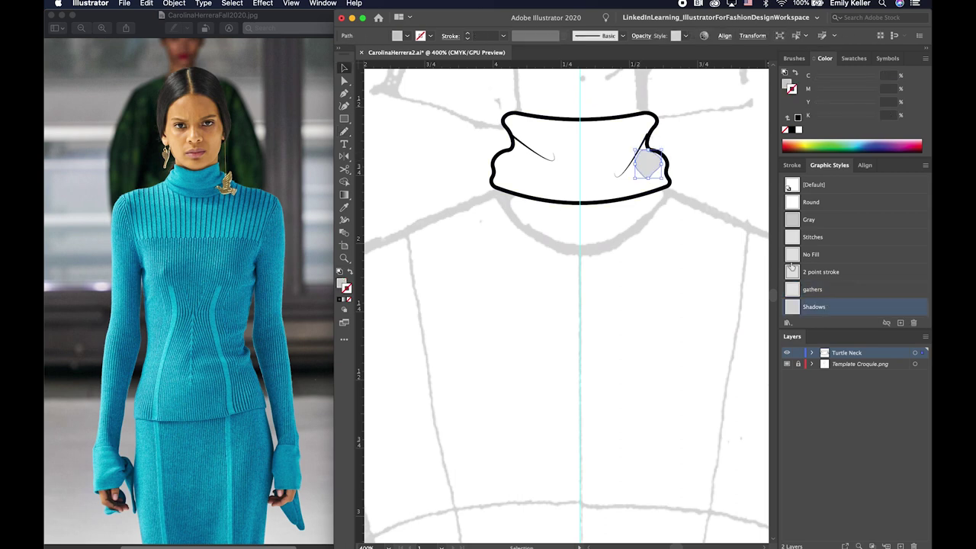
{"action": "left_click", "coordinate": [639, 35]}
{"action": "type", "text": "60"}
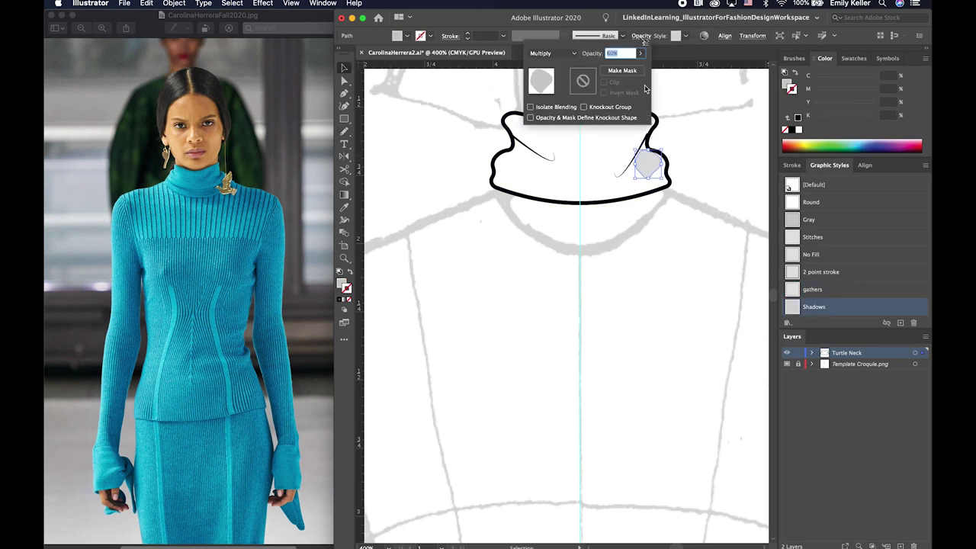
{"action": "left_click", "coordinate": [692, 104]}
{"action": "key", "text": "a"}
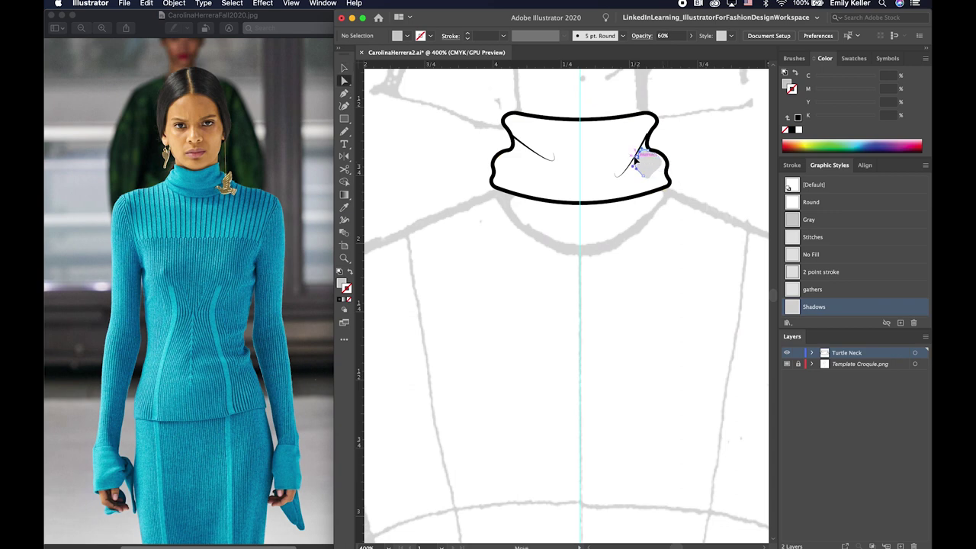
{"action": "left_click", "coordinate": [647, 163]}
{"action": "left_click", "coordinate": [679, 163]}
- Pencil a second shadow shape inside the collar's left side
{"action": "key", "text": "n"}
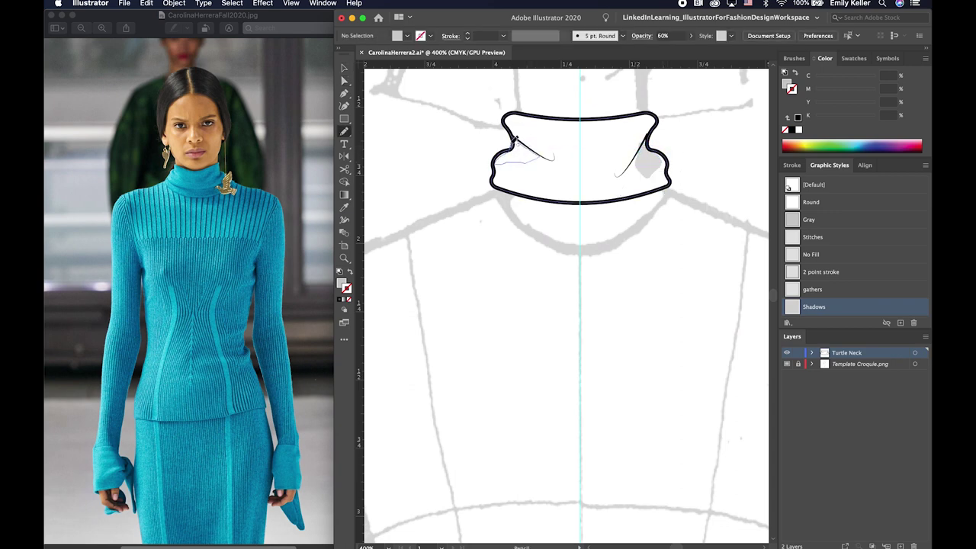
{"action": "left_click_drag", "start_coordinate": [515, 141], "coordinate": [514, 142]}
{"action": "key", "text": "v"}
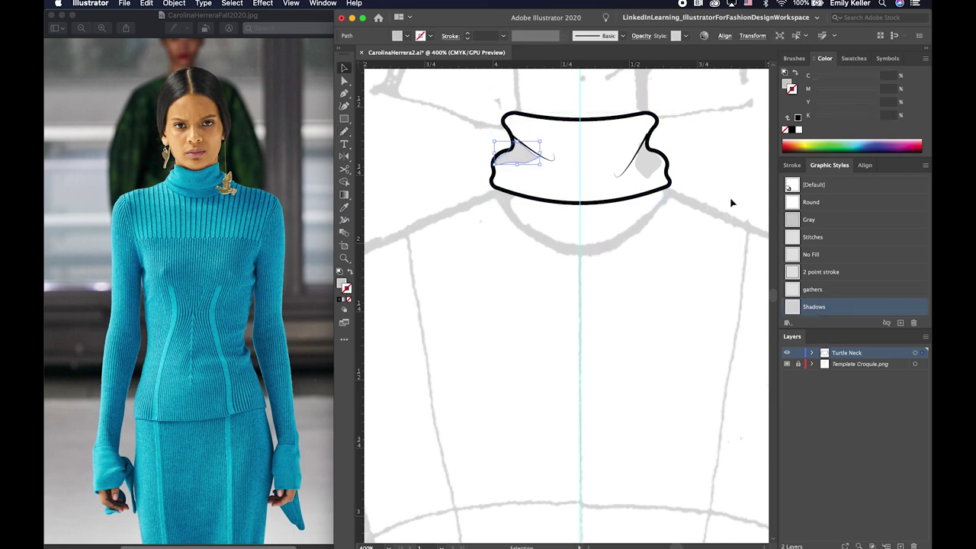
{"action": "left_click", "coordinate": [668, 203]}
{"action": "key", "text": "super+minus"}
{"action": "key", "text": "super+minus"}
{"action": "key", "text": "p"}
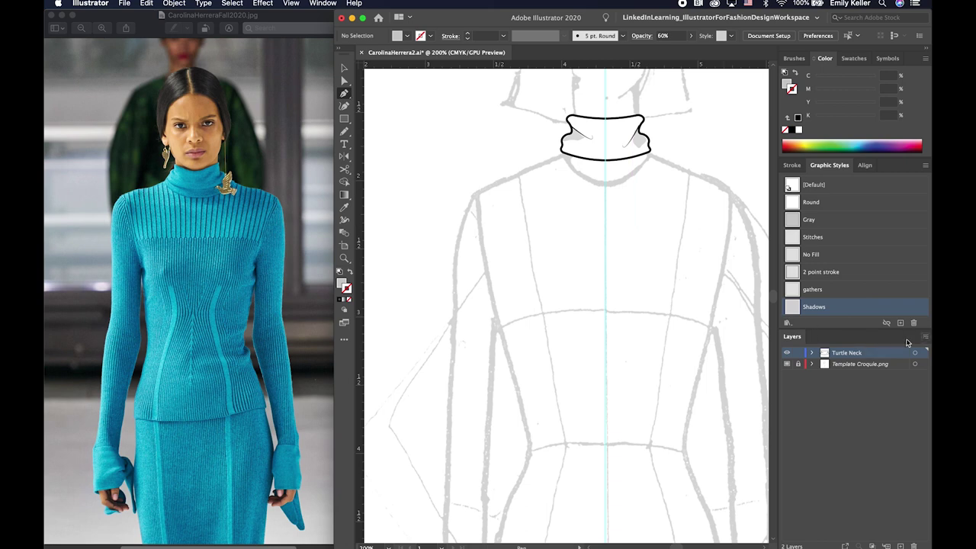
- Set a light blue fill and start the side panel path at the left shoulder
{"action": "double_click", "coordinate": [343, 284]}
{"action": "left_click", "coordinate": [602, 362]}
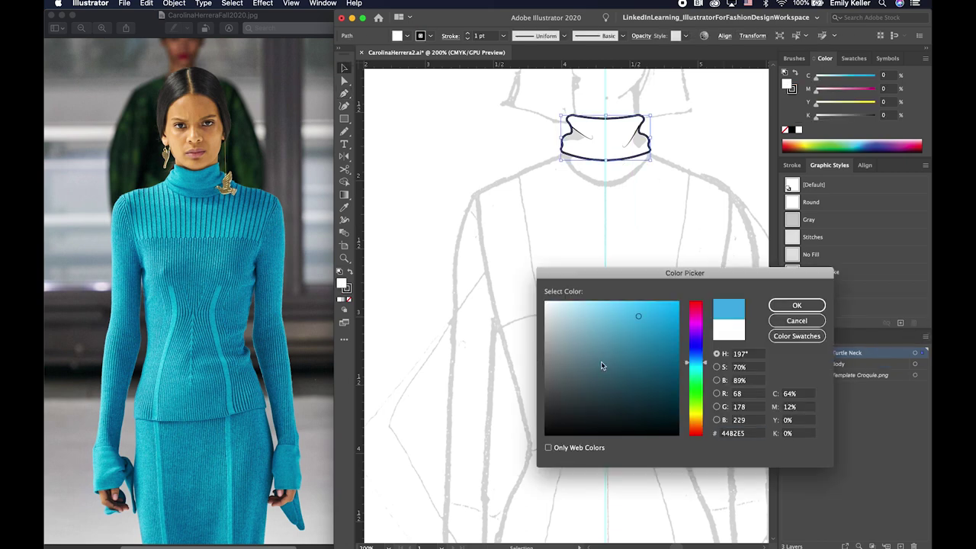
{"action": "left_click", "coordinate": [802, 303]}
{"action": "key", "text": "p"}
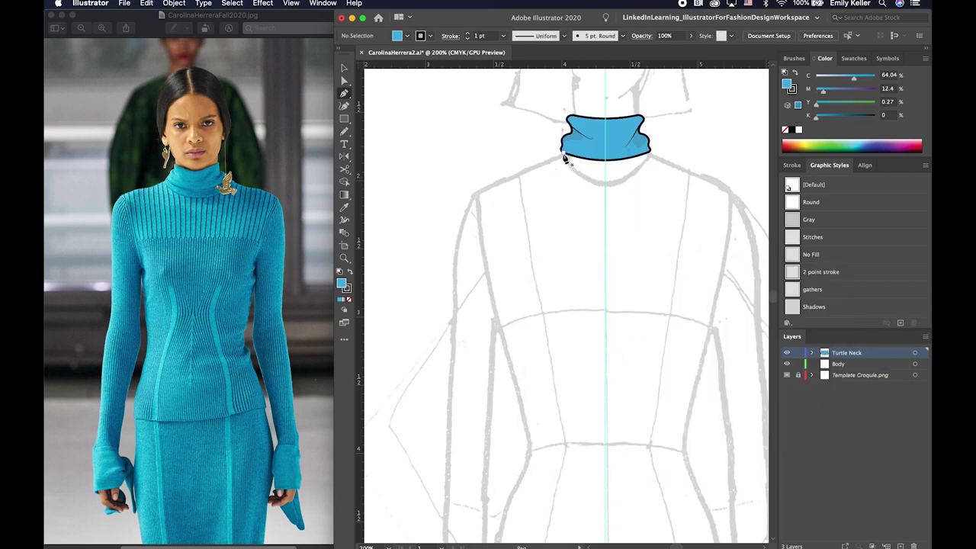
{"action": "left_click", "coordinate": [476, 195]}
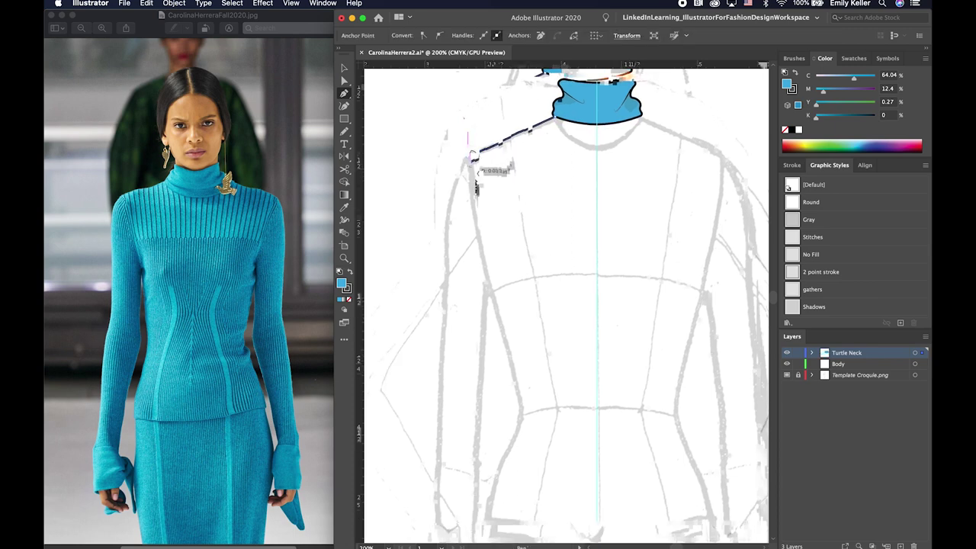
{"action": "scroll", "coordinate": [481, 248], "scroll_direction": "down", "scroll_amount": 5}
{"action": "left_click", "coordinate": [482, 254]}
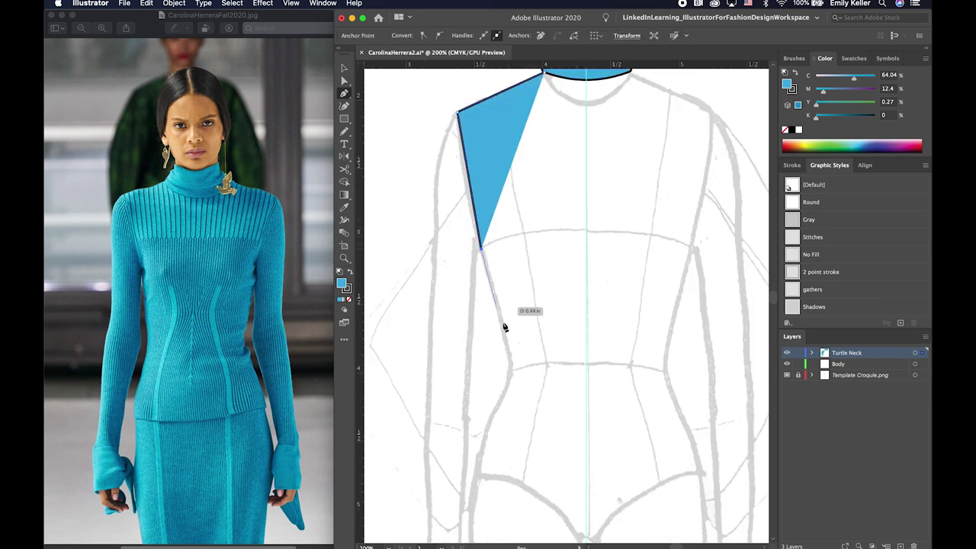
- Extend the side panel down the torso with a curved edge to the waist
{"action": "key", "text": "ctrl+minus"}
{"action": "scroll", "coordinate": [564, 351], "scroll_direction": "down", "scroll_amount": 3}
{"action": "left_click", "coordinate": [513, 286]}
{"action": "left_click", "coordinate": [513, 356]}
{"action": "left_click_drag", "start_coordinate": [516, 358], "coordinate": [516, 360]}
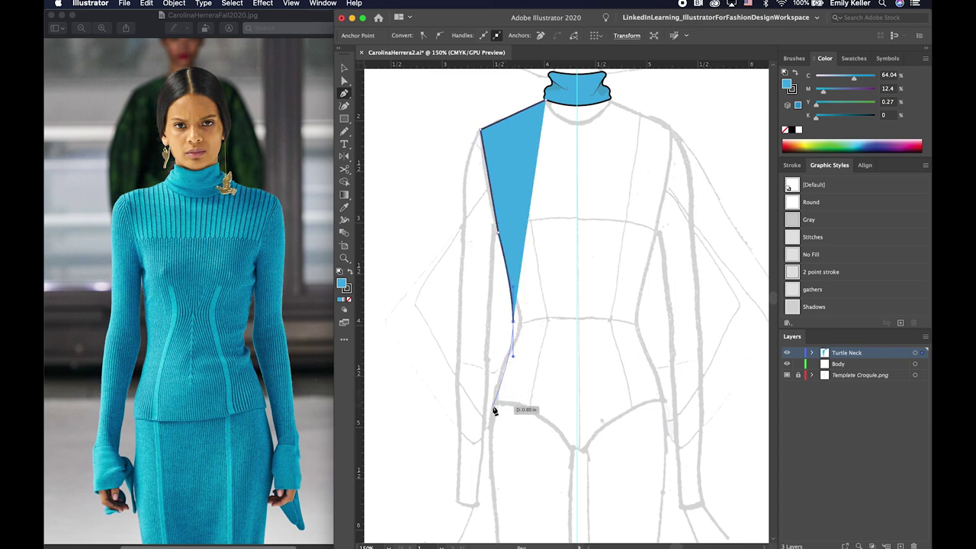
{"action": "left_click", "coordinate": [494, 410]}
{"action": "key", "text": "v"}
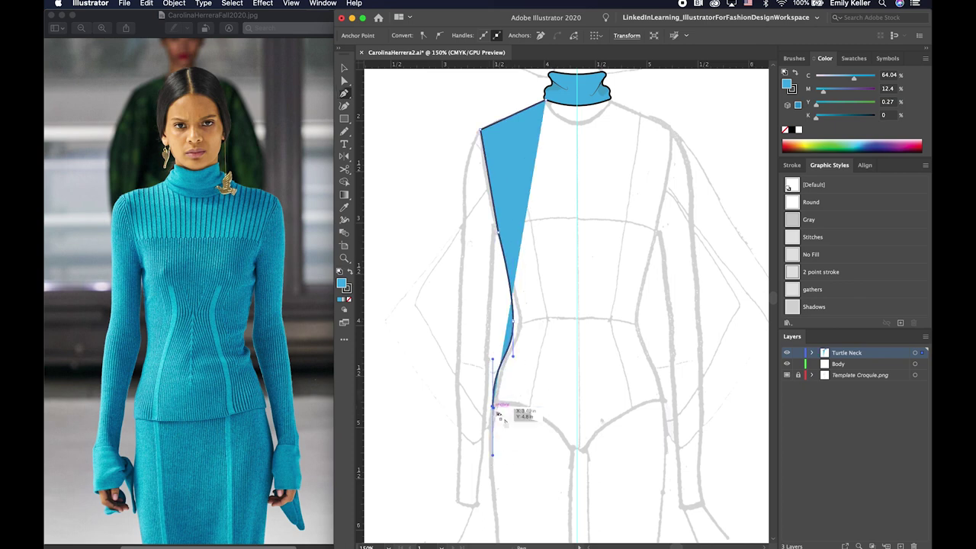
- Drag a direction handle out of the panel's shoulder corner to curve it
{"action": "left_click", "coordinate": [515, 243]}
{"action": "key", "text": "a"}
{"action": "left_click", "coordinate": [485, 132]}
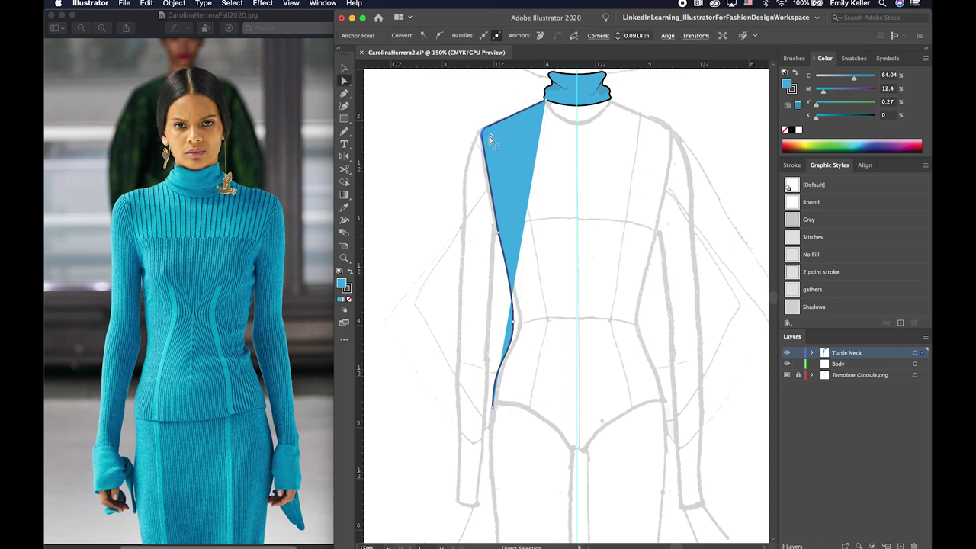
{"action": "left_click", "coordinate": [418, 157]}
{"action": "key", "text": "shift+c"}
{"action": "scroll", "coordinate": [513, 137], "scroll_direction": "up", "scroll_amount": 2}
{"action": "scroll", "coordinate": [513, 137], "scroll_direction": "right", "scroll_amount": 2}
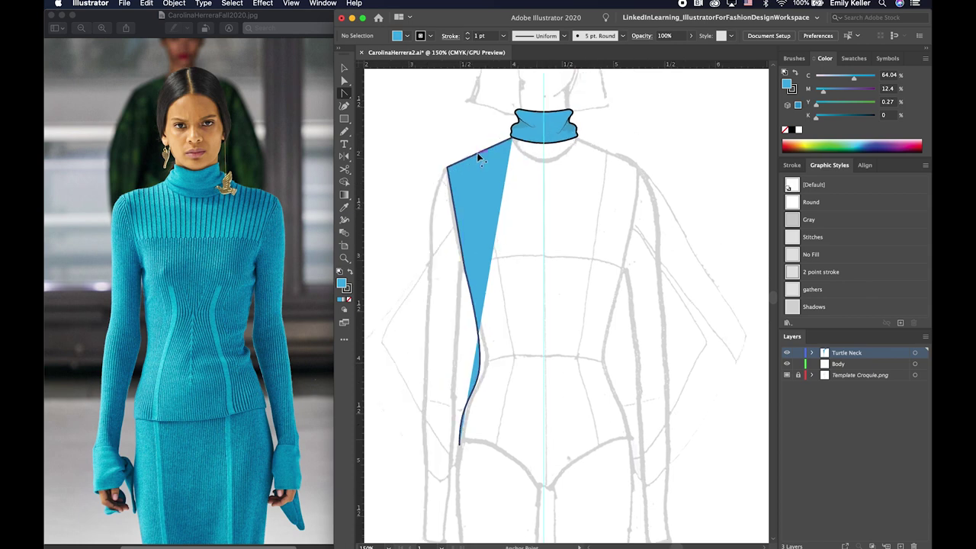
{"action": "left_click", "coordinate": [478, 156]}
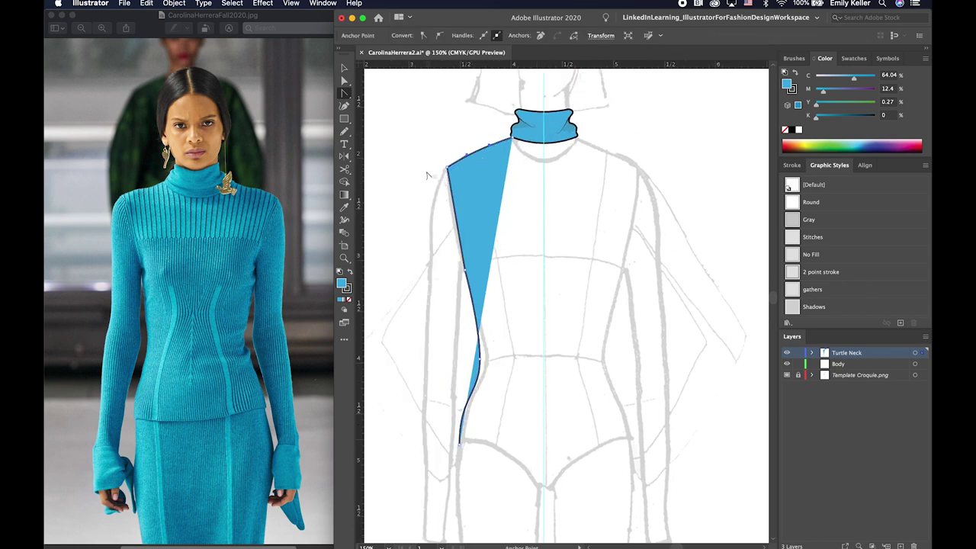
{"action": "left_click_drag", "start_coordinate": [496, 145], "coordinate": [472, 160]}
{"action": "key", "text": "v"}
{"action": "left_click", "coordinate": [398, 174]}
- Scroll over the torso and reselect the blue side panel
{"action": "scroll", "coordinate": [490, 193], "scroll_direction": "down", "scroll_amount": 2}
{"action": "scroll", "coordinate": [492, 218], "scroll_direction": "down", "scroll_amount": 3}
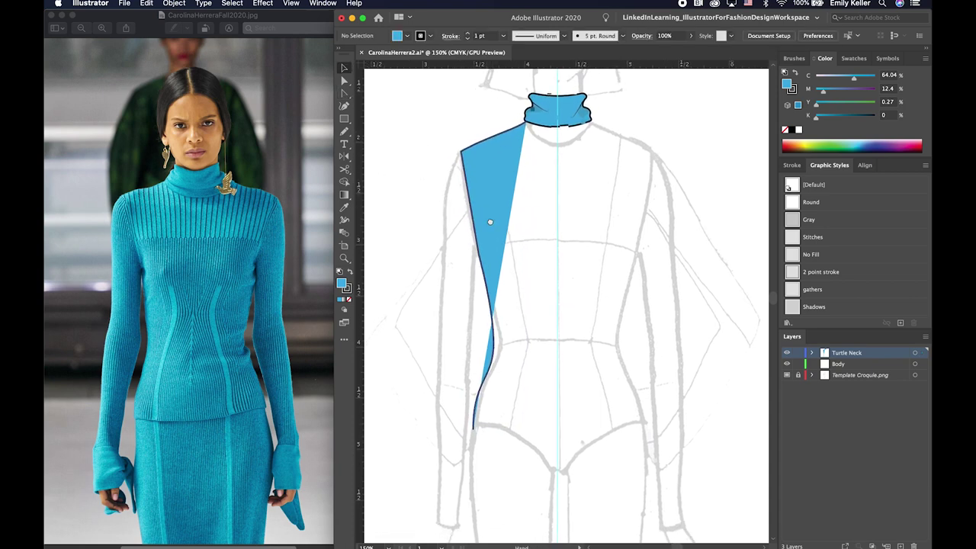
{"action": "scroll", "coordinate": [496, 229], "scroll_direction": "up", "scroll_amount": 3}
{"action": "key", "text": "n"}
{"action": "key", "text": "v"}
{"action": "left_click", "coordinate": [498, 292]}
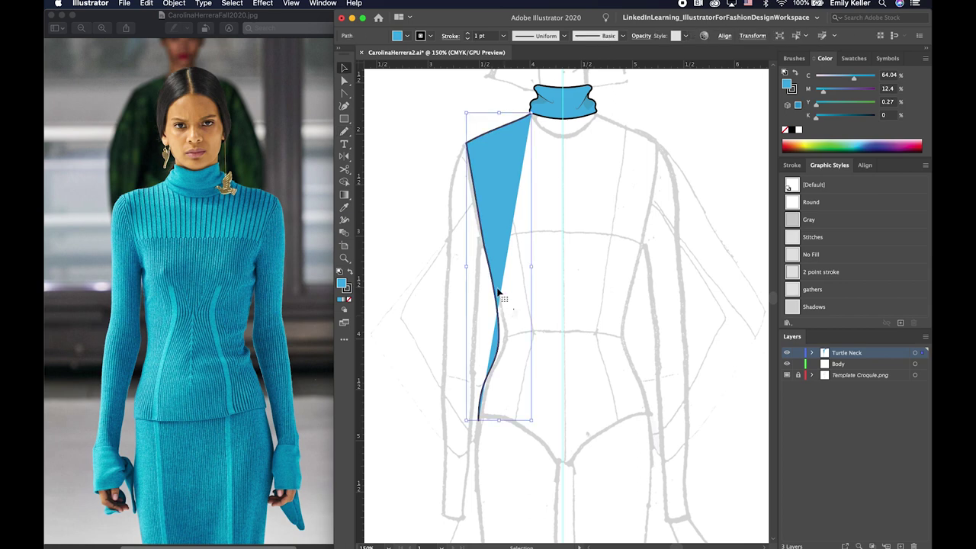
- Set the side panel's fill to None and deselect it
{"action": "key", "text": "slash"}
{"action": "key", "text": "n"}
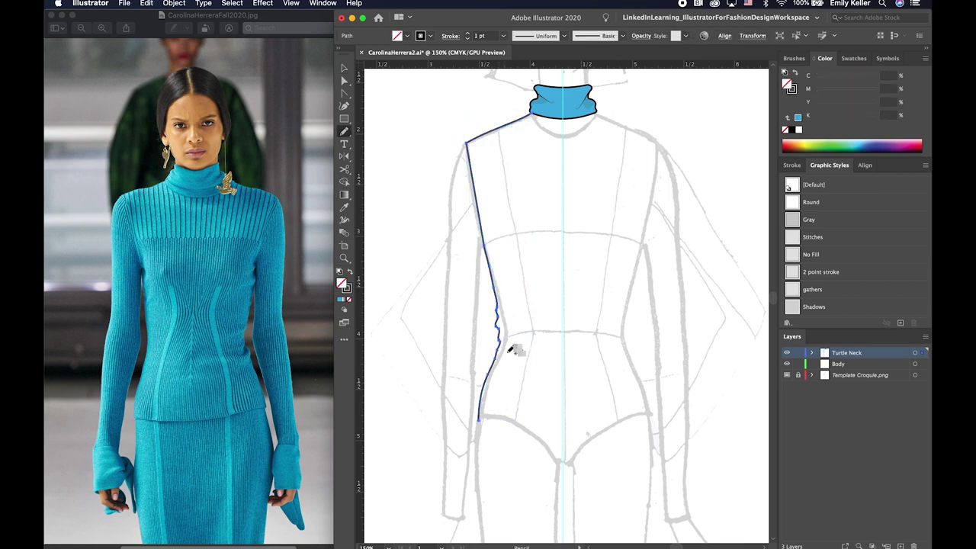
{"action": "key", "text": "super+shift+a"}
- Pen-draw two gathers lines at the waist indent with the gathers style
{"action": "key", "text": "p"}
{"action": "left_click", "coordinate": [501, 305]}
{"action": "left_click", "coordinate": [528, 332]}
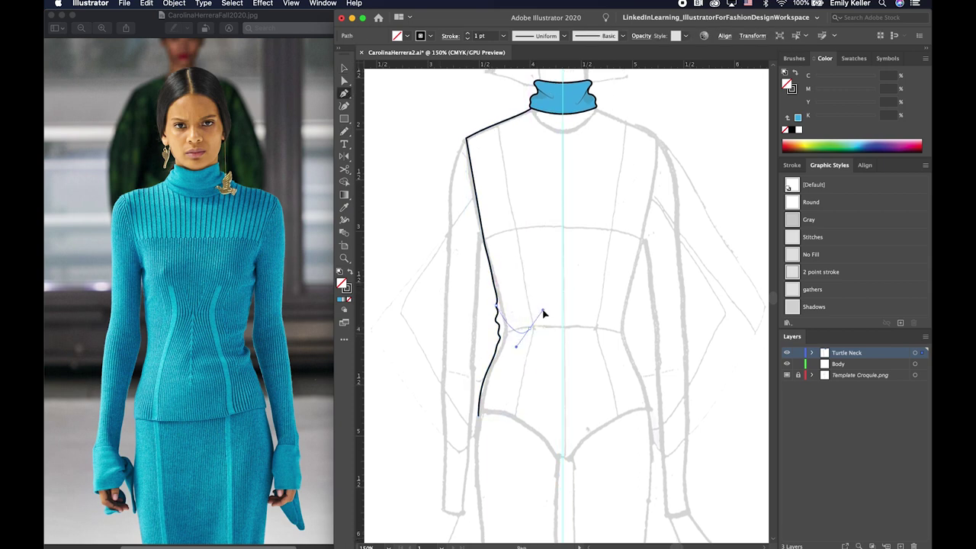
{"action": "key", "text": "v"}
{"action": "key", "text": "p"}
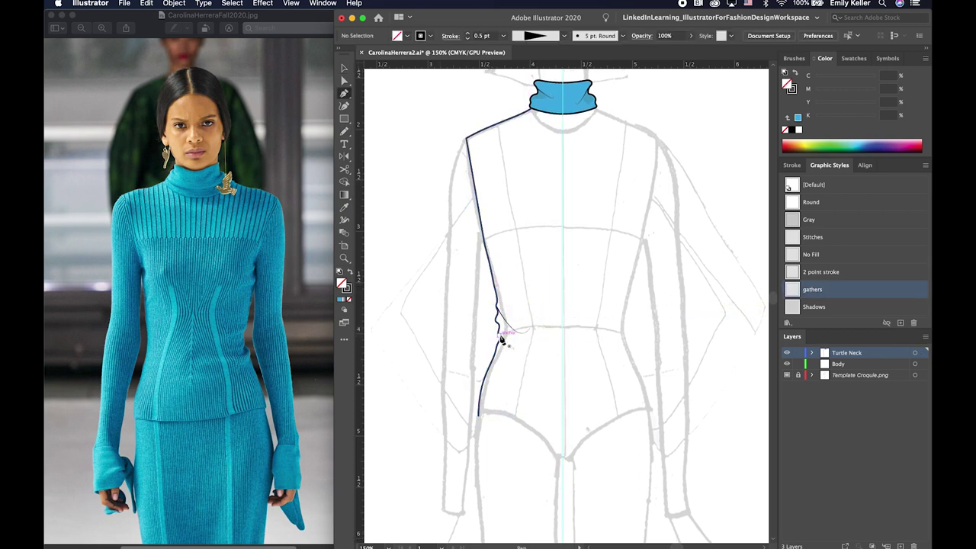
{"action": "left_click", "coordinate": [506, 338]}
{"action": "left_click", "coordinate": [585, 309], "text": "super"}
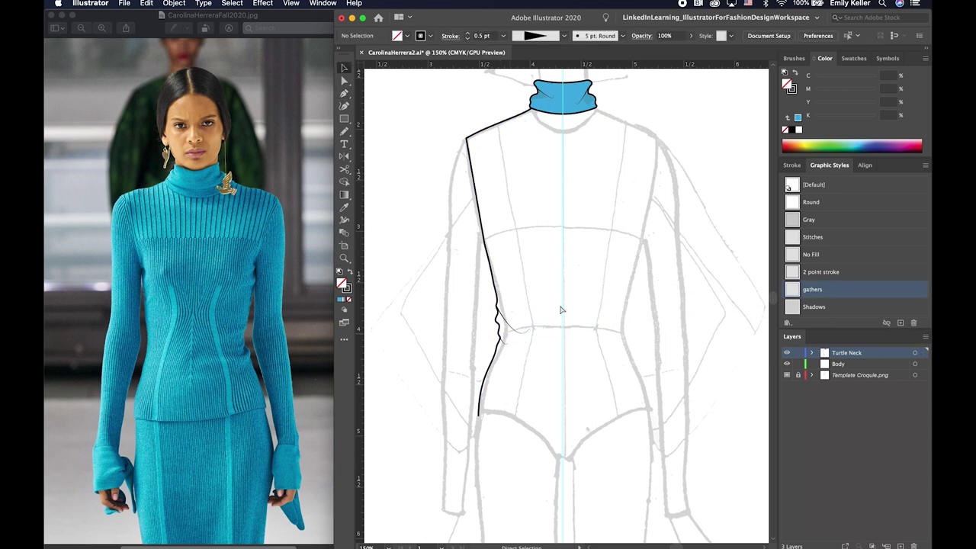
- Pencil a shadow loop in the waist indent and apply the Shadows style
{"action": "scroll", "coordinate": [561, 310], "scroll_direction": "up", "scroll_amount": 1}
{"action": "scroll", "coordinate": [551, 311], "scroll_direction": "up", "scroll_amount": 1}
{"action": "key", "text": "n"}
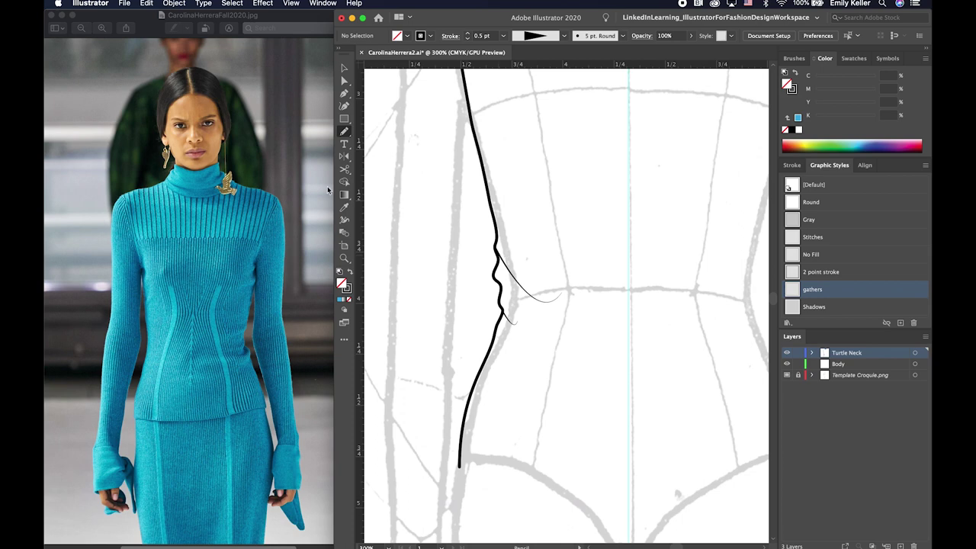
{"action": "double_click", "coordinate": [344, 131]}
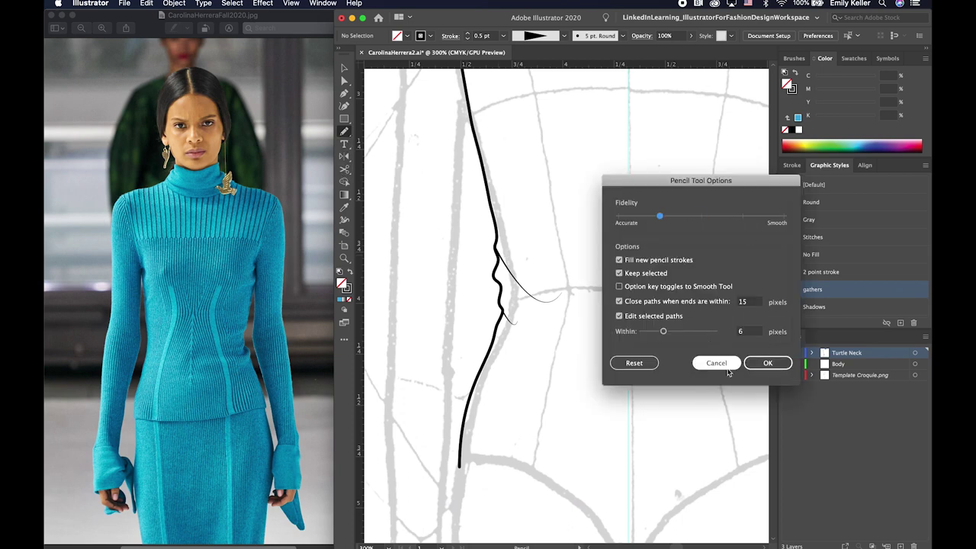
{"action": "left_click", "coordinate": [767, 362]}
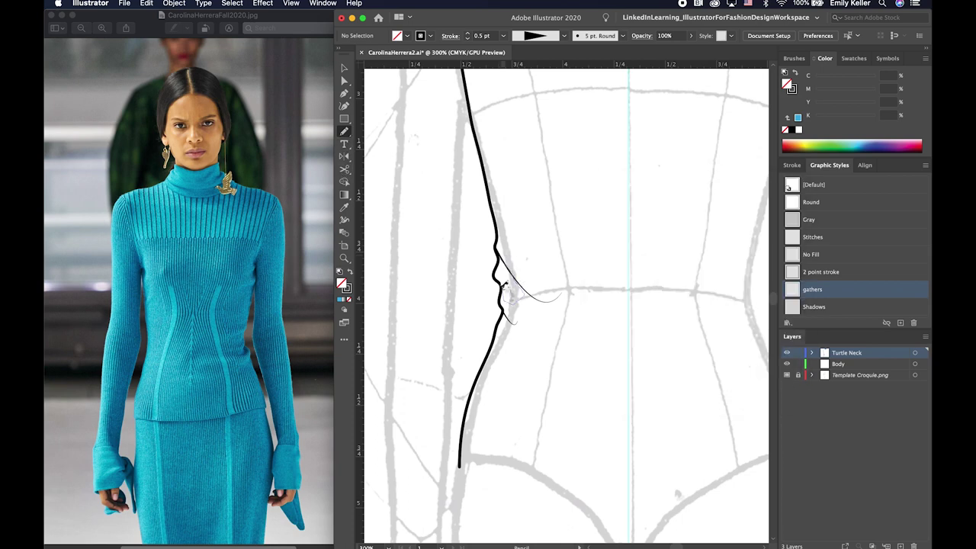
{"action": "left_click_drag", "start_coordinate": [502, 264], "coordinate": [501, 253]}
{"action": "left_click", "coordinate": [830, 303]}
{"action": "left_click", "coordinate": [636, 272], "text": "super"}
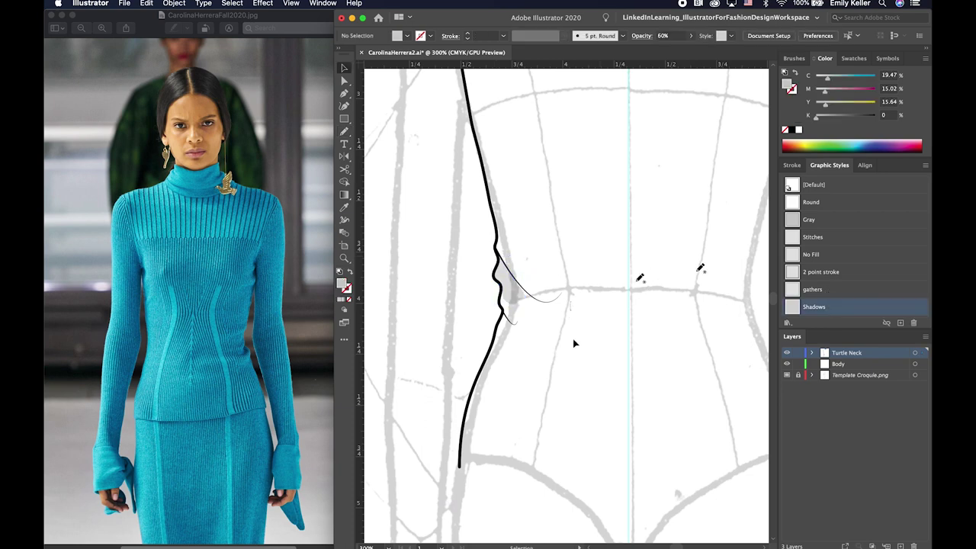
- Zoom out, select the long left side outline, and cut it
{"action": "key", "text": "v"}
{"action": "key", "text": "super+minus"}
{"action": "key", "text": "super+minus"}
{"action": "left_click", "coordinate": [520, 259]}
{"action": "key", "text": "super+x"}
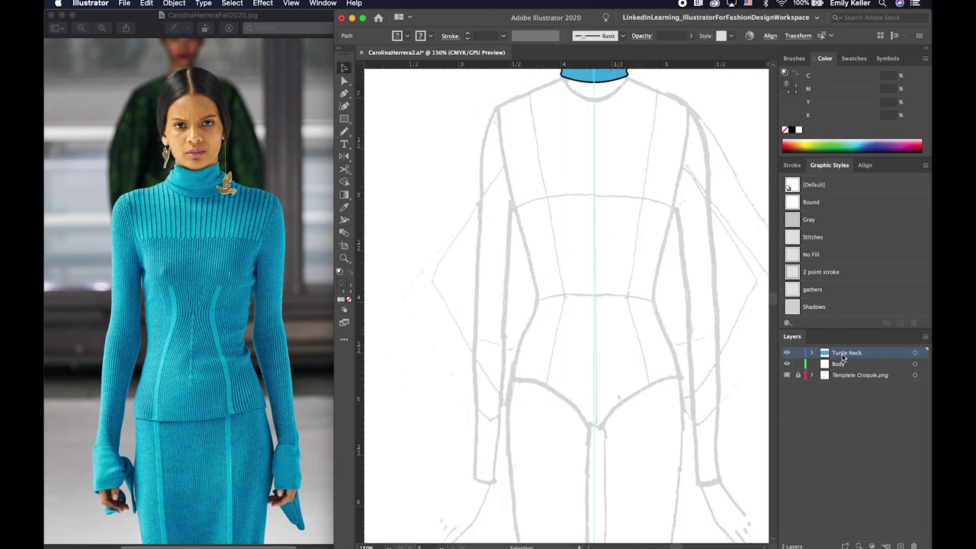
- Paste the side outline in front on the Body layer
{"action": "left_click", "coordinate": [841, 363]}
{"action": "key", "text": "super+f"}
{"action": "left_click", "coordinate": [613, 304]}
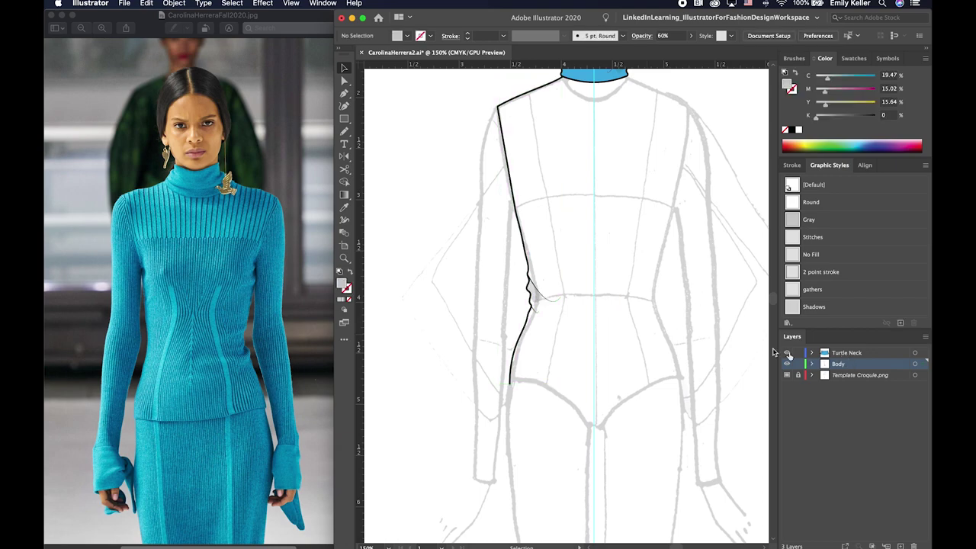
- Pencil a short shadow stroke below the waist and apply the Shadows style
{"action": "key", "text": "z"}
{"action": "left_click", "coordinate": [597, 303]}
{"action": "left_click_drag", "start_coordinate": [596, 303], "coordinate": [669, 306]}
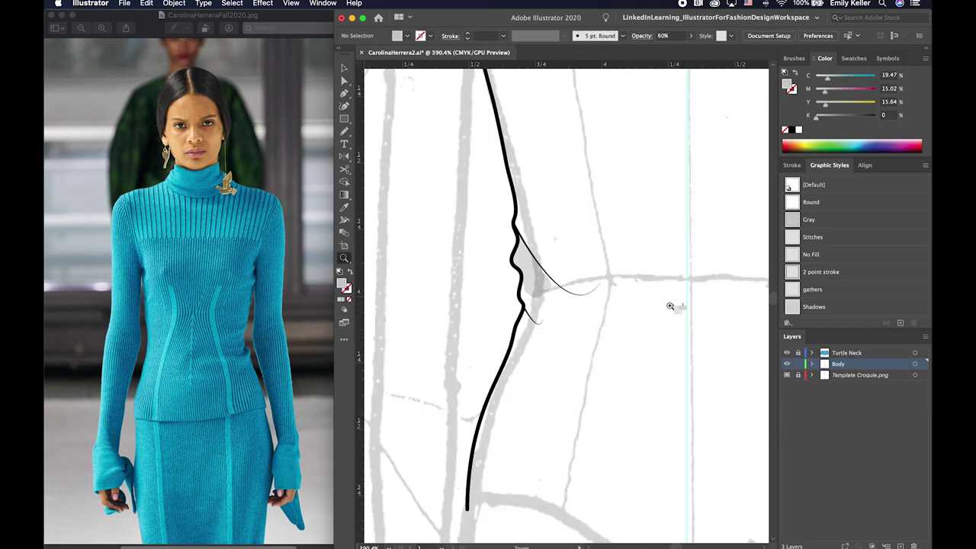
{"action": "key", "text": "n"}
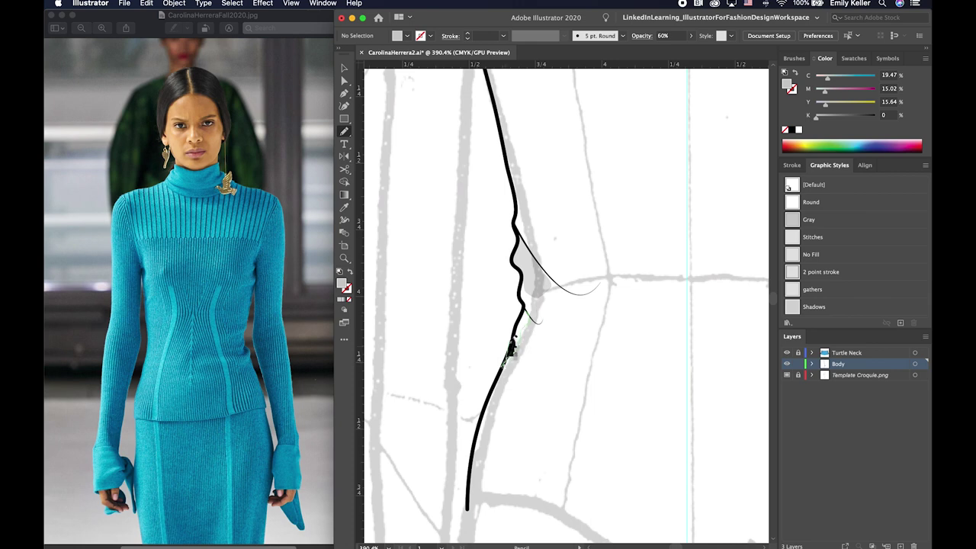
{"action": "left_click_drag", "start_coordinate": [531, 313], "coordinate": [540, 324]}
{"action": "key", "text": "v"}
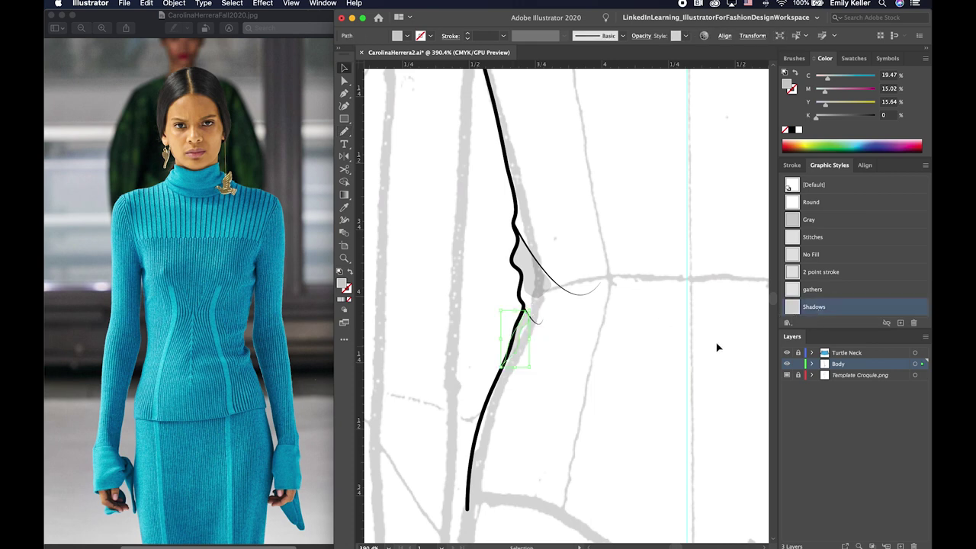
{"action": "left_click", "coordinate": [702, 343]}
{"action": "key", "text": "ctrl+minus"}
{"action": "key", "text": "ctrl+minus"}
{"action": "key", "text": "ctrl+minus"}
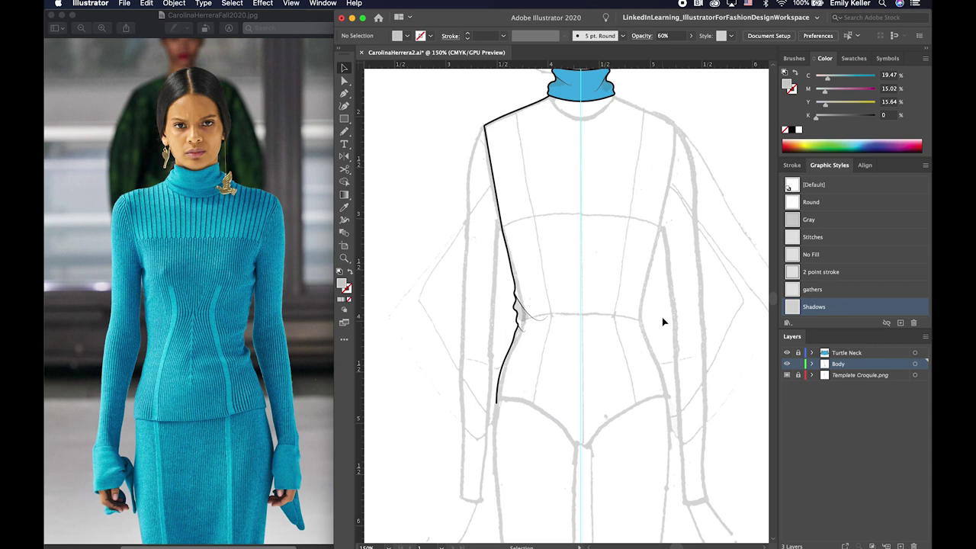
{"action": "scroll", "coordinate": [662, 322], "scroll_direction": "right", "scroll_amount": 3}
{"action": "scroll", "coordinate": [661, 322], "scroll_direction": "up", "scroll_amount": 2}
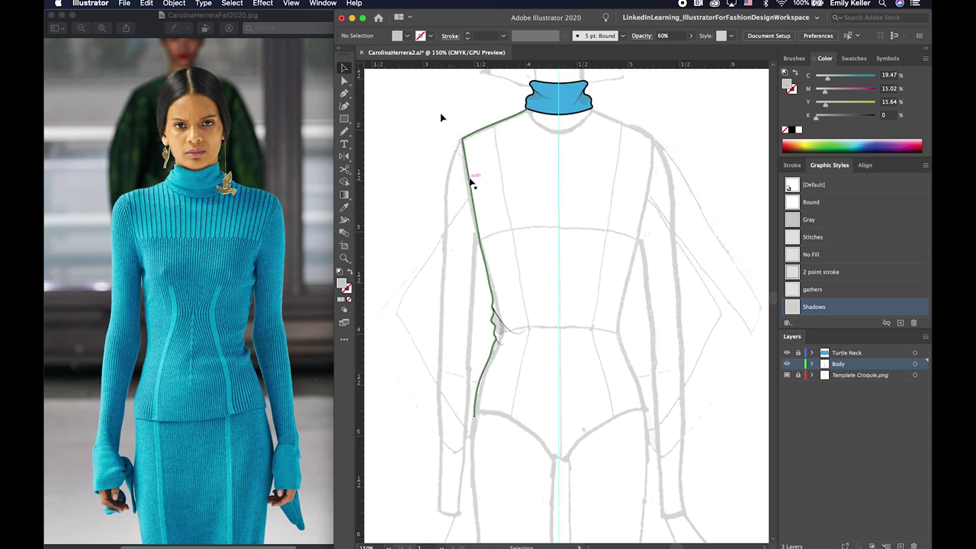
- Reflect the left body outline vertically as a copy onto the right side
{"action": "left_click", "coordinate": [472, 183]}
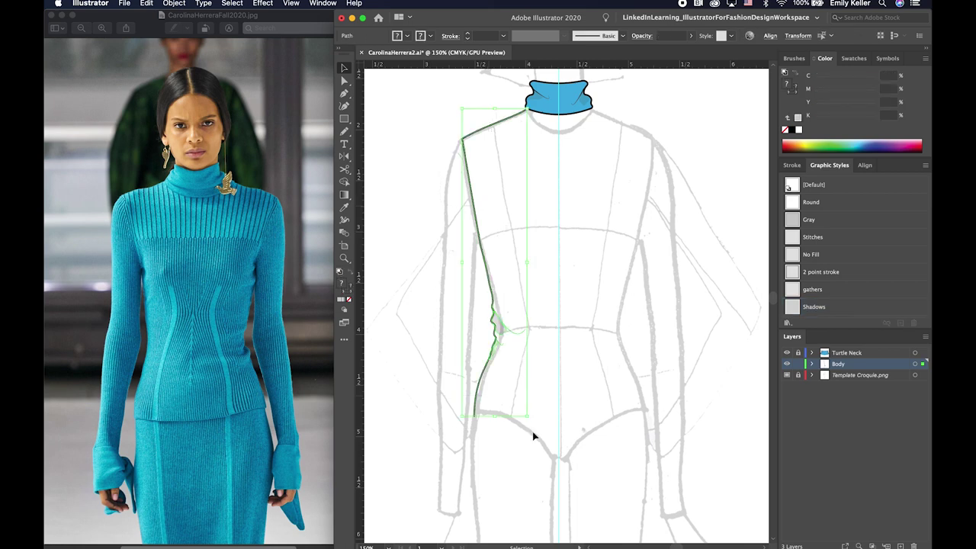
{"action": "key", "text": "o"}
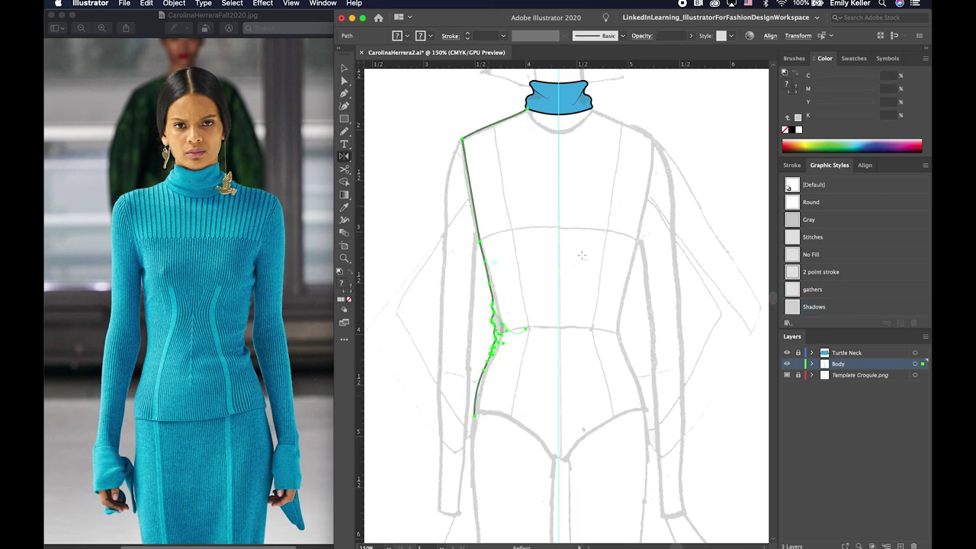
{"action": "left_click", "coordinate": [560, 227], "text": "alt"}
{"action": "left_click", "coordinate": [404, 349]}
{"action": "key", "text": "ctrl+shift+a"}
- Select both body halves and join them into one closed bodice path
{"action": "key", "text": "v"}
{"action": "key", "text": "ctrl+a"}
{"action": "key", "text": "ctrl+j"}
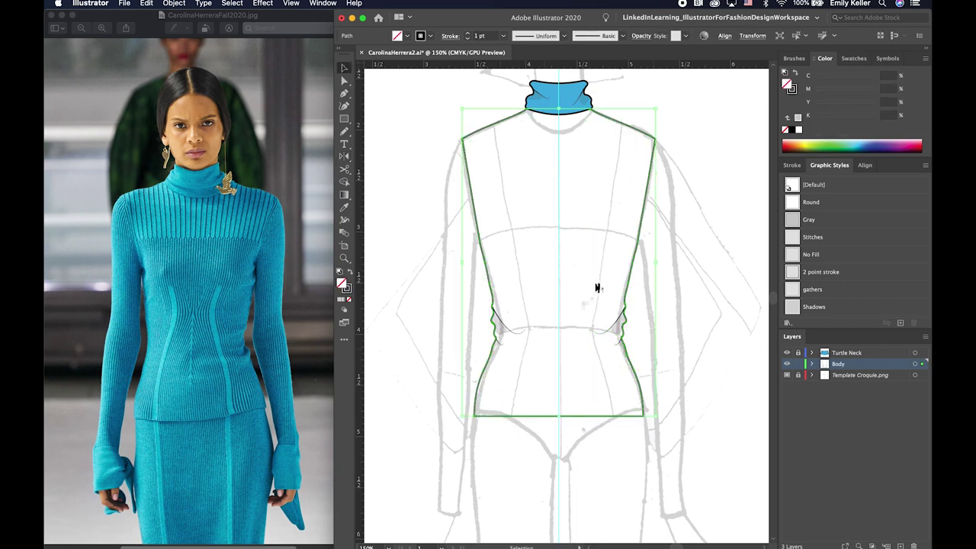
{"action": "key", "text": "ctrl+shift+a"}
- Zoom into the waist and inspect the joined bodice outline's anchors
{"action": "key", "text": "ctrl+equal"}
{"action": "key", "text": "ctrl+equal"}
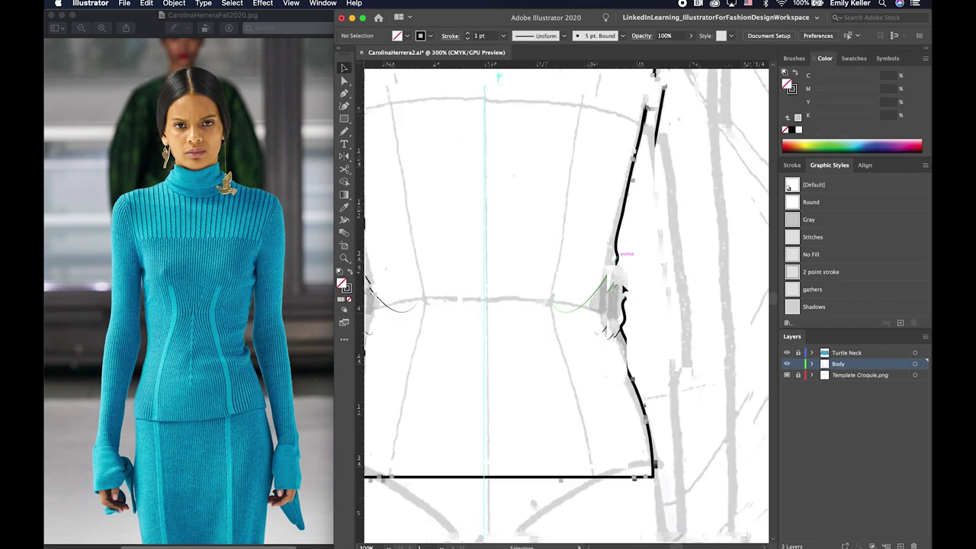
{"action": "left_click", "coordinate": [603, 209]}
{"action": "key", "text": "n"}
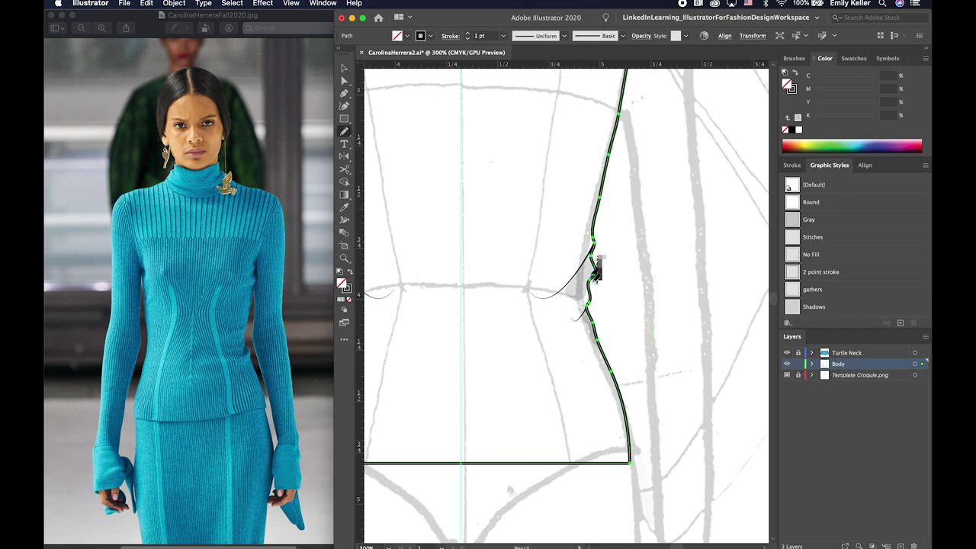
{"action": "key", "text": "a"}
{"action": "scroll", "coordinate": [638, 274], "scroll_direction": "left", "scroll_amount": 5}
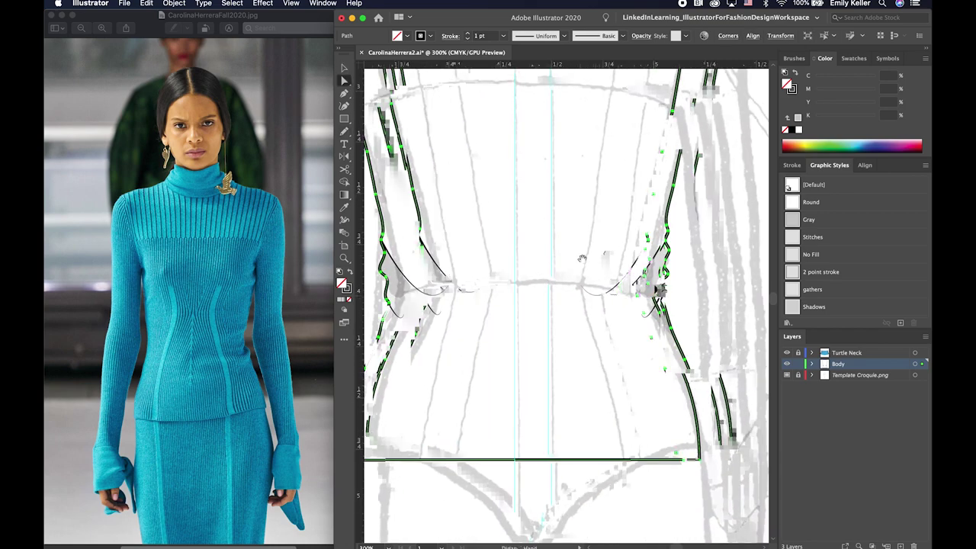
{"action": "key", "text": "v"}
{"action": "left_click", "coordinate": [676, 290]}
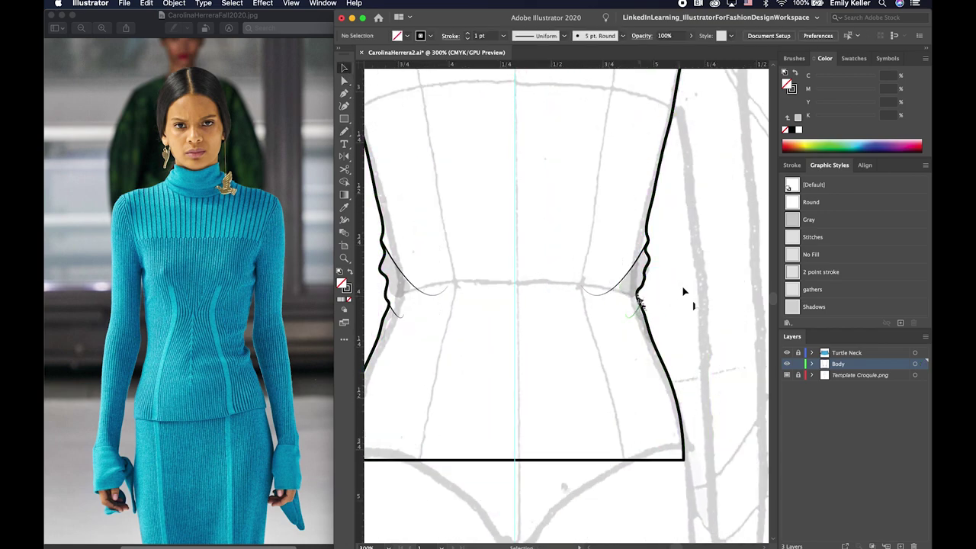
- Nudge an anchor of the right waist shadow slightly to the right
{"action": "left_click", "coordinate": [640, 306]}
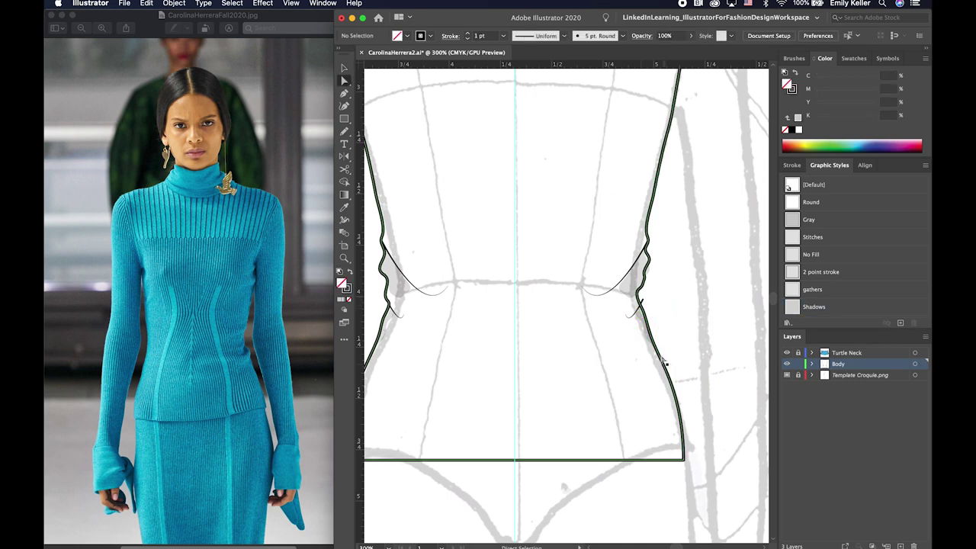
{"action": "key", "text": "a"}
{"action": "left_click", "coordinate": [639, 302]}
{"action": "left_click_drag", "start_coordinate": [639, 303], "coordinate": [643, 301]}
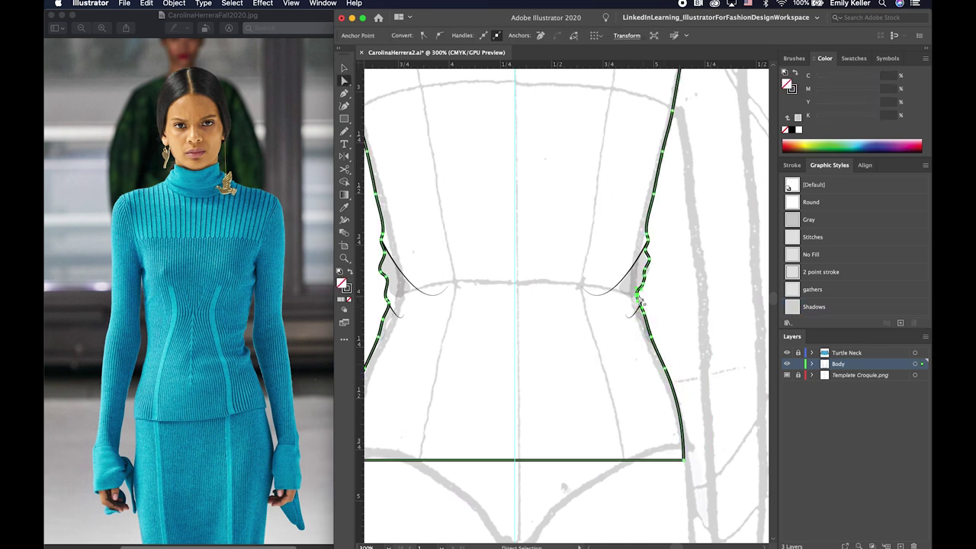
{"action": "key", "text": "v"}
{"action": "left_click", "coordinate": [722, 305]}
{"action": "key", "text": "super+minus"}
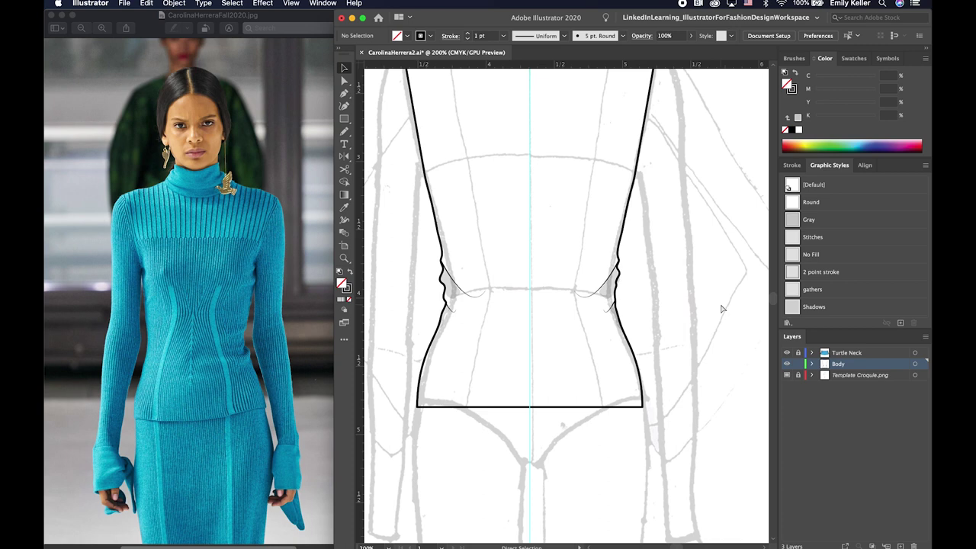
- Stretch the right waist gathers line and reshape its shadow into a triangle along the side
{"action": "left_click", "coordinate": [592, 294]}
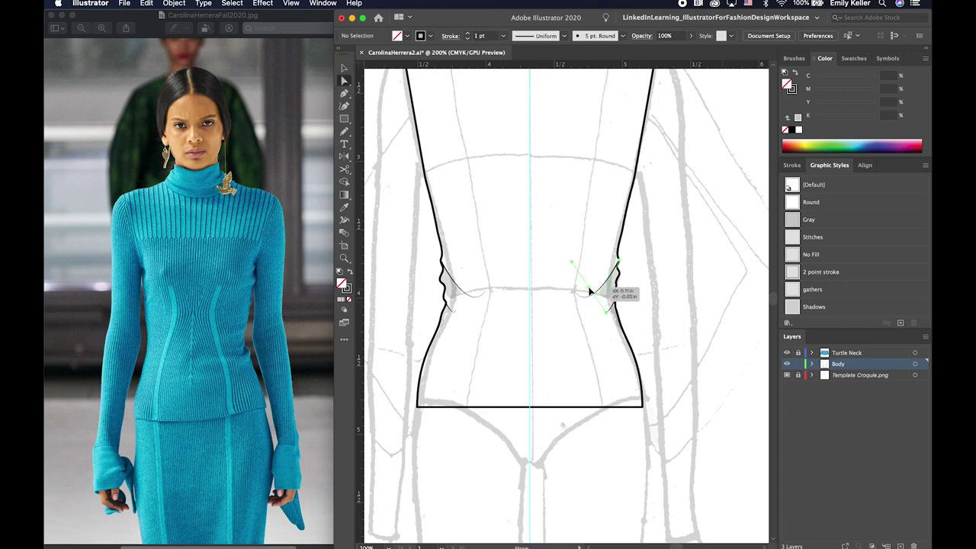
{"action": "mouse_move", "coordinate": [599, 288]}
{"action": "left_mouse_down"}
{"action": "mouse_move", "coordinate": [602, 265]}
{"action": "mouse_move", "coordinate": [620, 298]}
{"action": "mouse_move", "coordinate": [599, 296]}
{"action": "left_mouse_up"}
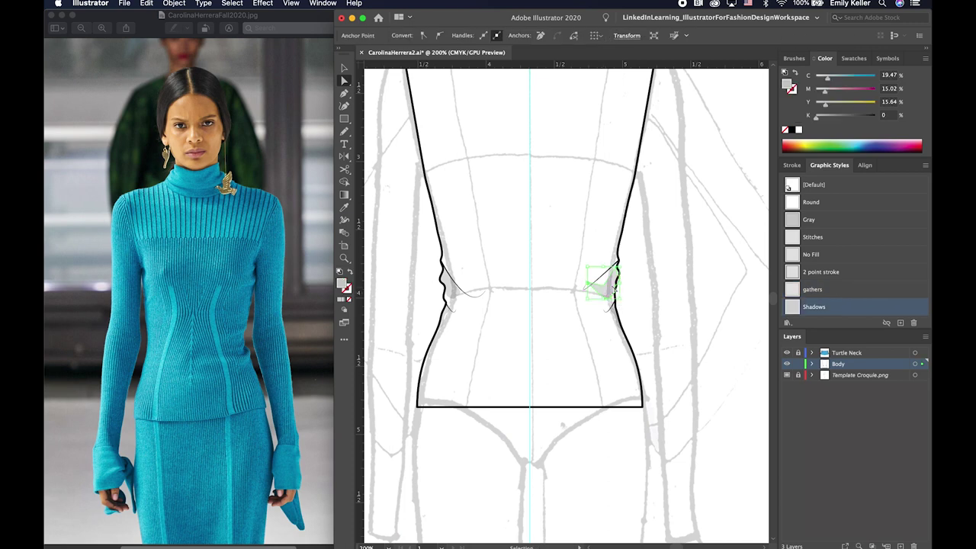
{"action": "key", "text": "super+plus"}
{"action": "key", "text": "super+plus"}
{"action": "key", "text": "super+plus"}
{"action": "mouse_move", "coordinate": [592, 311]}
{"action": "left_mouse_down"}
{"action": "mouse_move", "coordinate": [610, 285]}
{"action": "mouse_move", "coordinate": [658, 301]}
{"action": "left_mouse_up"}
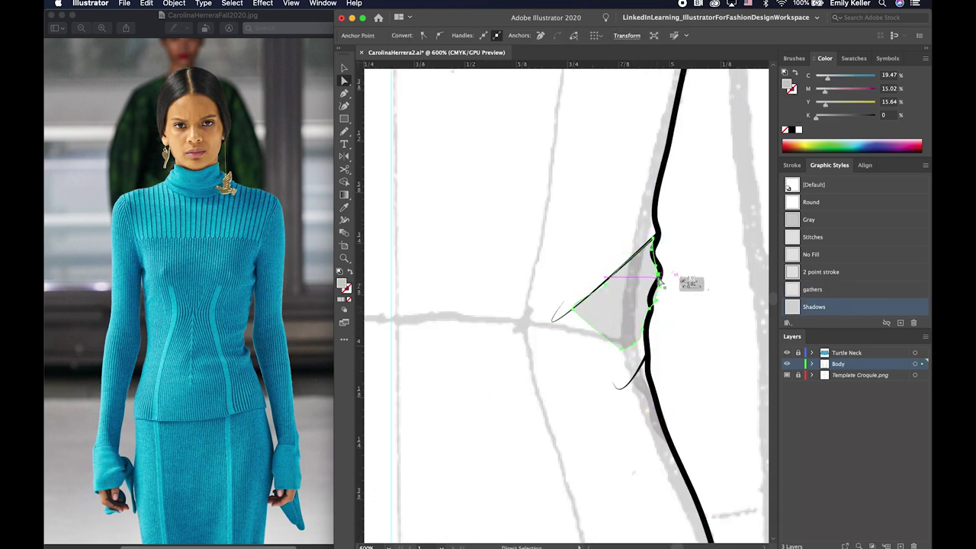
{"action": "key", "text": "v"}
{"action": "left_click", "coordinate": [690, 306]}
{"action": "key", "text": "super+minus"}
{"action": "key", "text": "super+minus"}
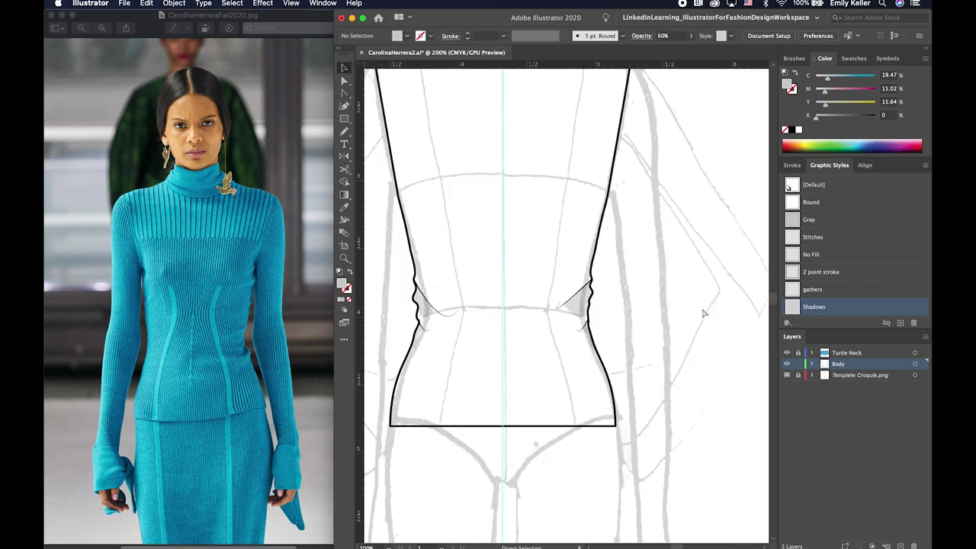
{"action": "key", "text": "super+minus"}
{"action": "left_click_drag", "start_coordinate": [673, 298], "coordinate": [668, 331]}
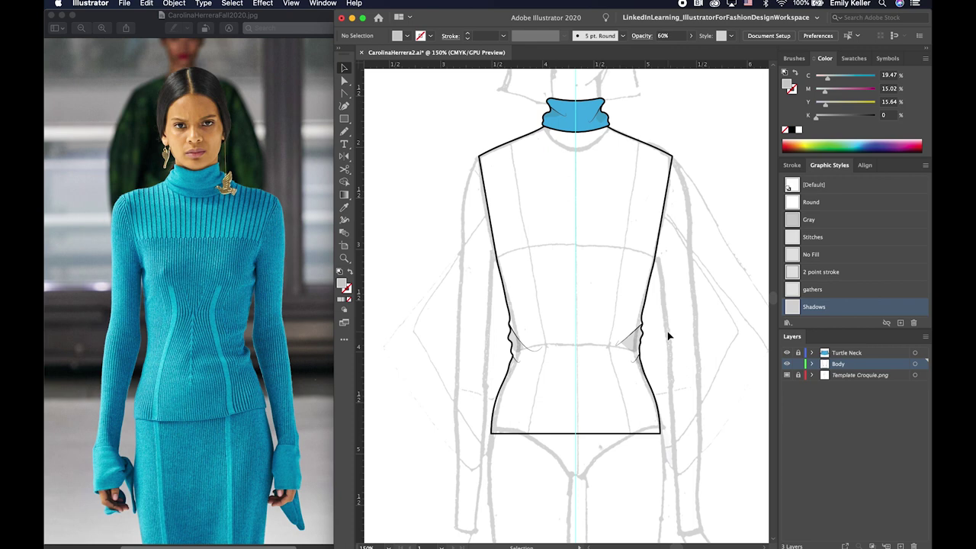
- Pen-draw curved gather lines at the left and right waist notches
{"action": "left_click", "coordinate": [535, 349]}
{"action": "key", "text": "p"}
{"action": "left_click", "coordinate": [509, 326]}
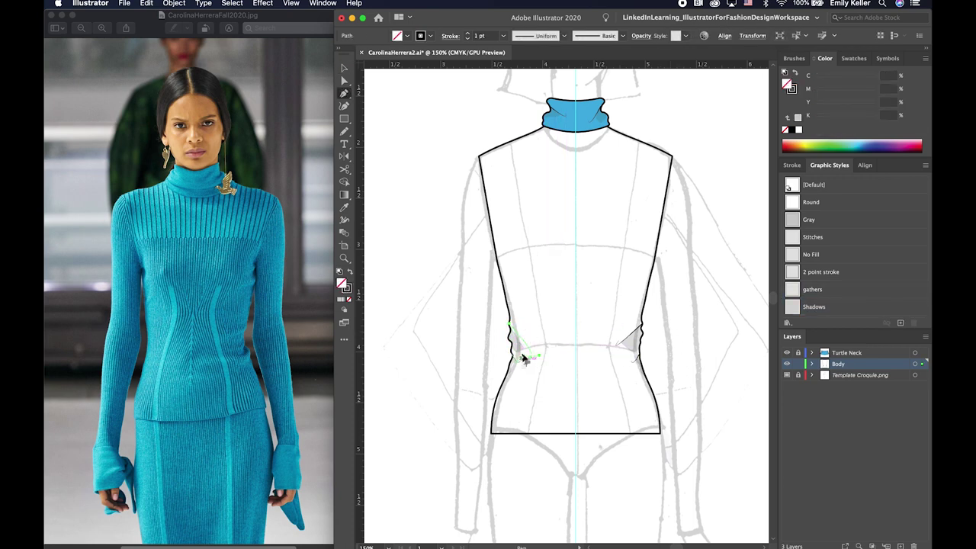
{"action": "left_click_drag", "start_coordinate": [524, 358], "coordinate": [552, 347]}
{"action": "key", "text": "Escape"}
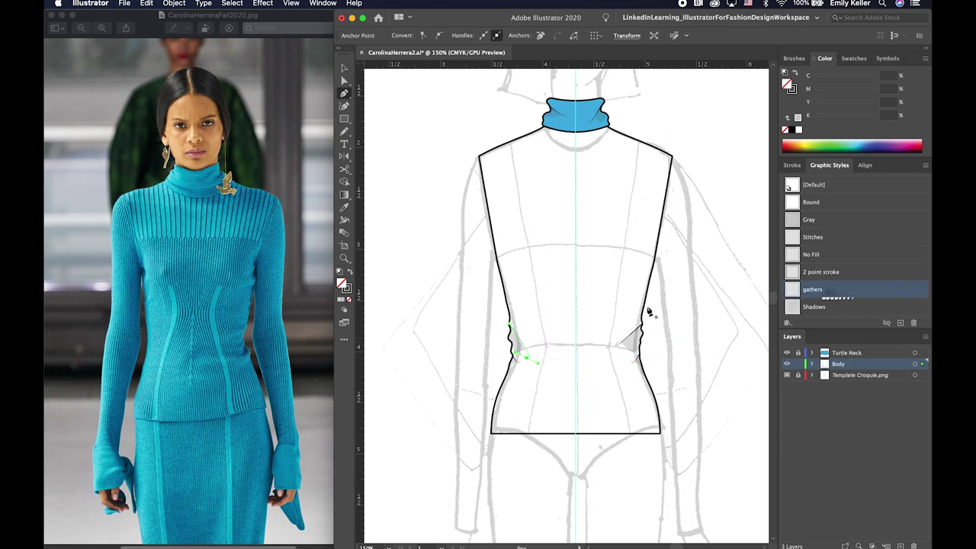
{"action": "left_click", "coordinate": [694, 303]}
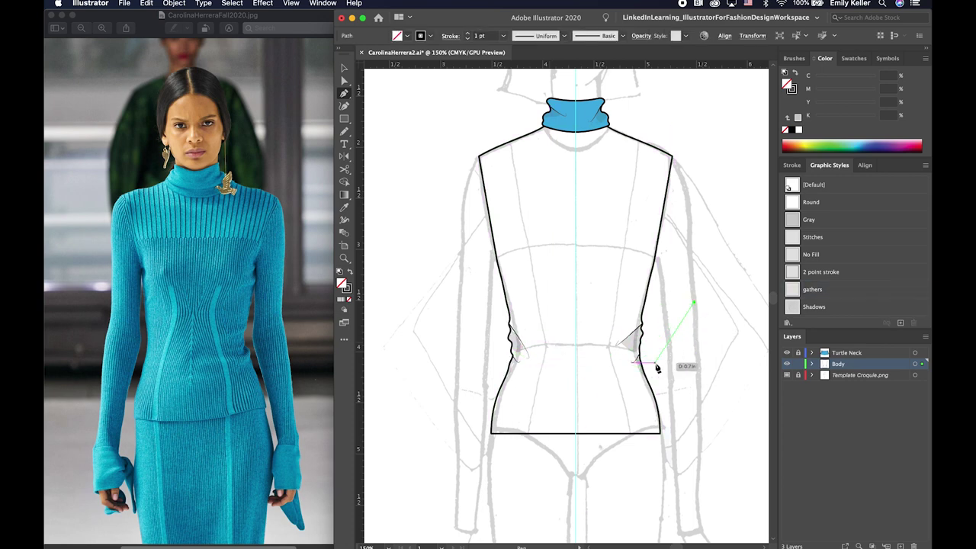
{"action": "key", "text": "super+equal"}
{"action": "key", "text": "super+equal"}
{"action": "left_click", "coordinate": [528, 280]}
- Reshape the right gather line's curve and fit the shadow into the waist notch
{"action": "key", "text": "a"}
{"action": "left_click", "coordinate": [552, 311]}
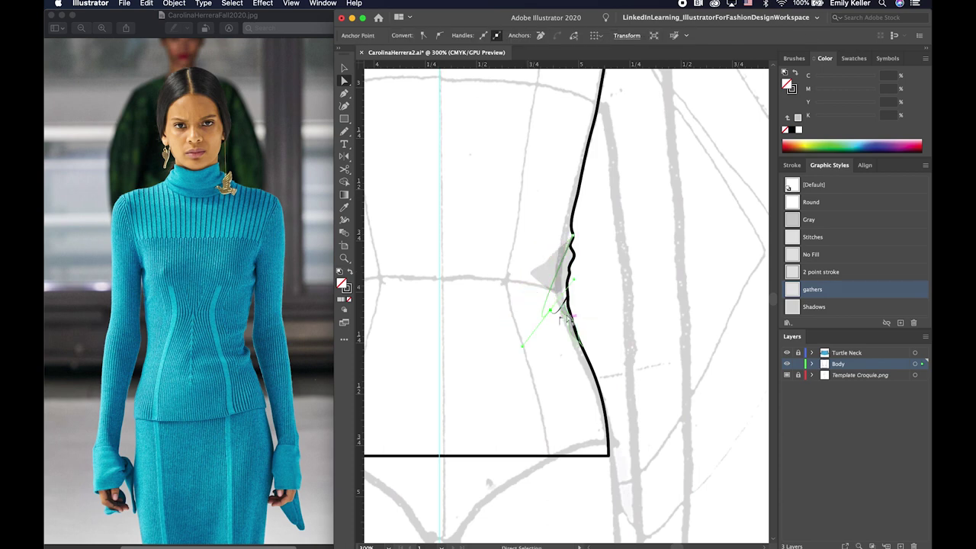
{"action": "left_click", "coordinate": [813, 307]}
{"action": "left_click_drag", "start_coordinate": [566, 314], "coordinate": [577, 324]}
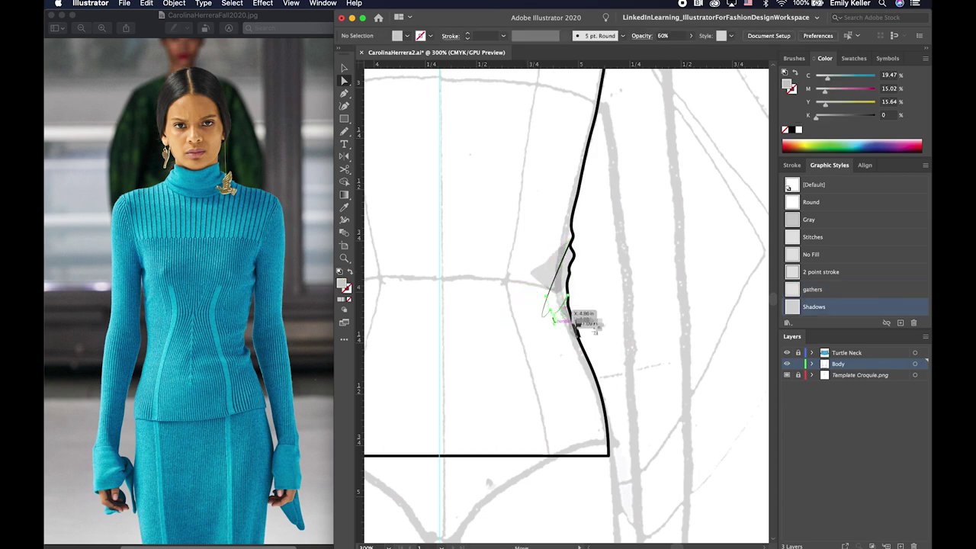
{"action": "key", "text": "super+z"}
{"action": "key", "text": "super+z"}
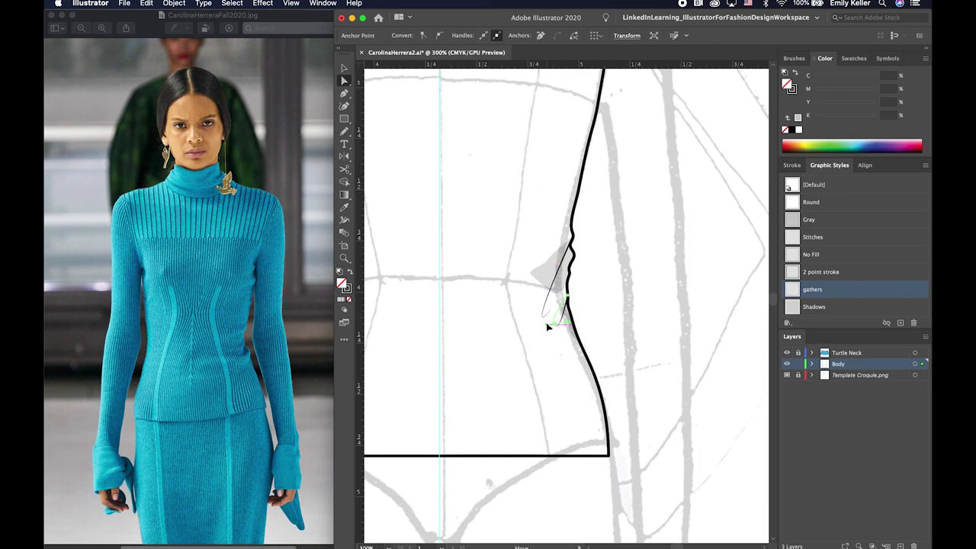
{"action": "left_click_drag", "start_coordinate": [539, 305], "coordinate": [542, 315]}
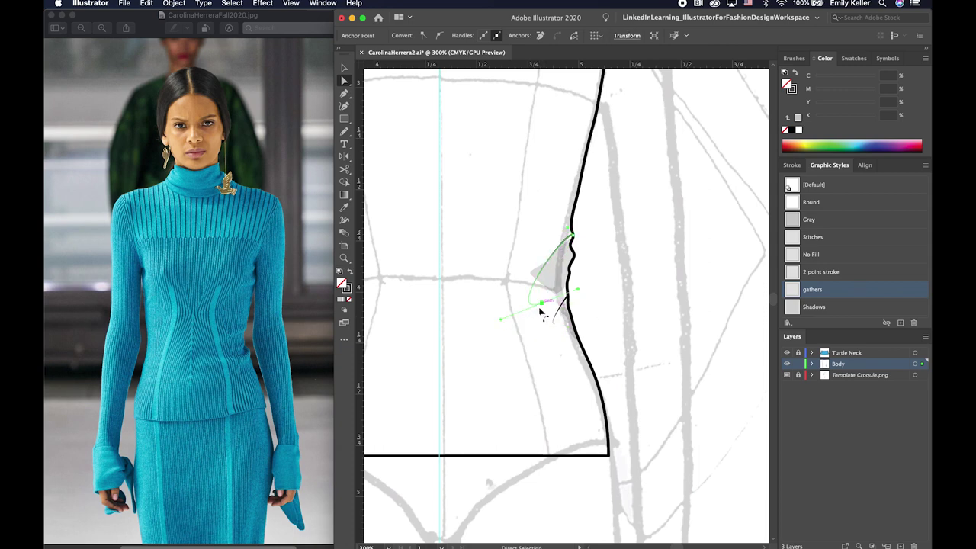
{"action": "left_click_drag", "start_coordinate": [562, 279], "coordinate": [550, 266]}
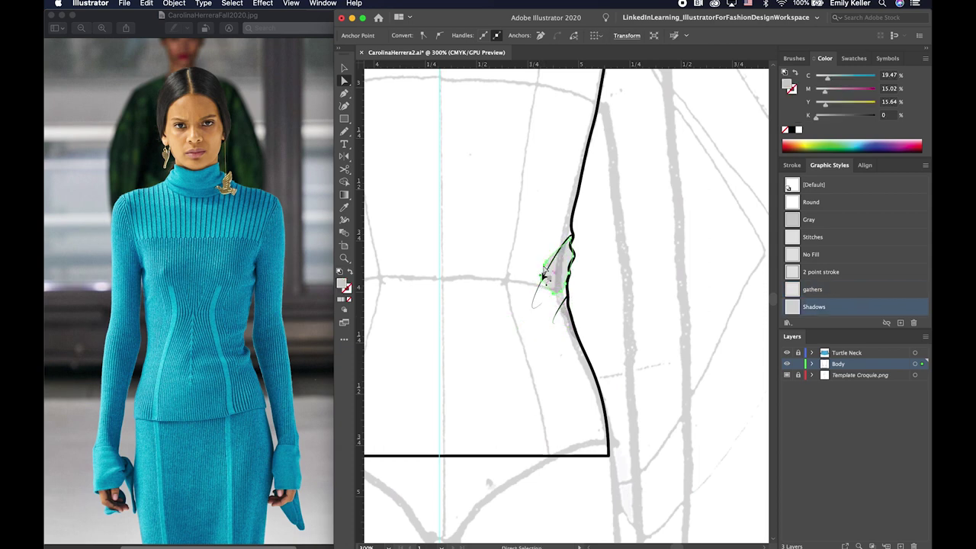
{"action": "left_click", "coordinate": [645, 269]}
{"action": "key", "text": "super+minus"}
{"action": "key", "text": "super+minus"}
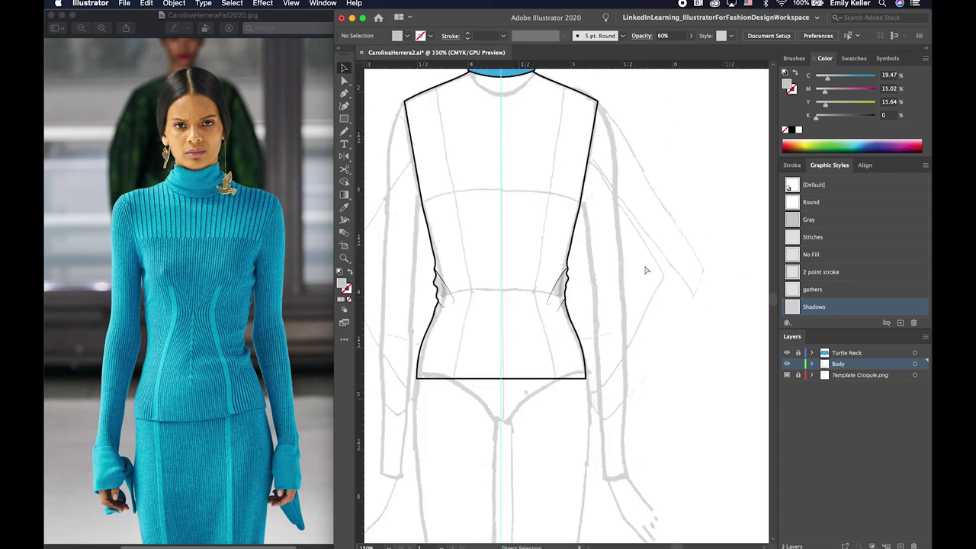
- Apply the gathers graphic style to the gather line and check the left waist
{"action": "key", "text": "a"}
{"action": "scroll", "coordinate": [564, 275], "scroll_direction": "up", "scroll_amount": 3}
{"action": "left_click", "coordinate": [574, 263]}
{"action": "left_click", "coordinate": [601, 296]}
{"action": "left_click_drag", "start_coordinate": [438, 322], "coordinate": [545, 306]}
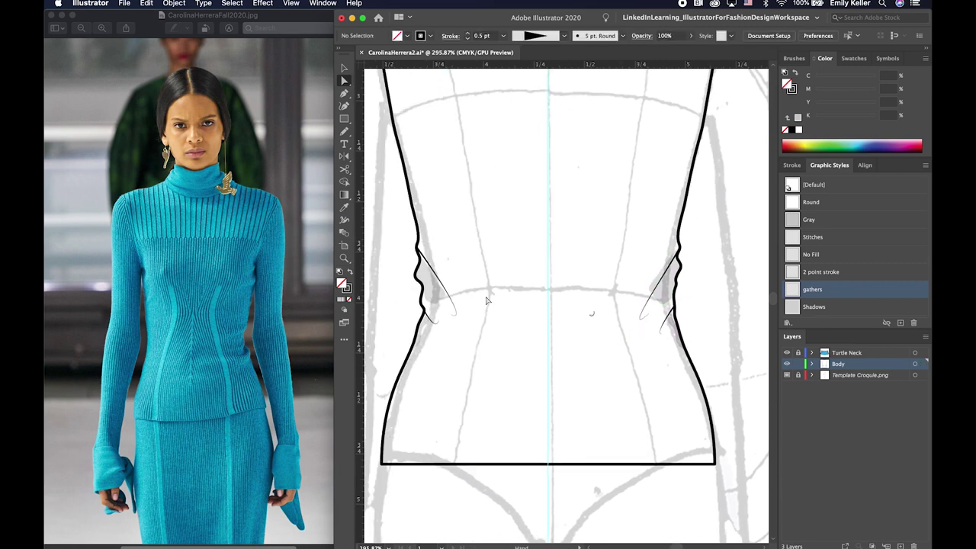
{"action": "left_click", "coordinate": [425, 263]}
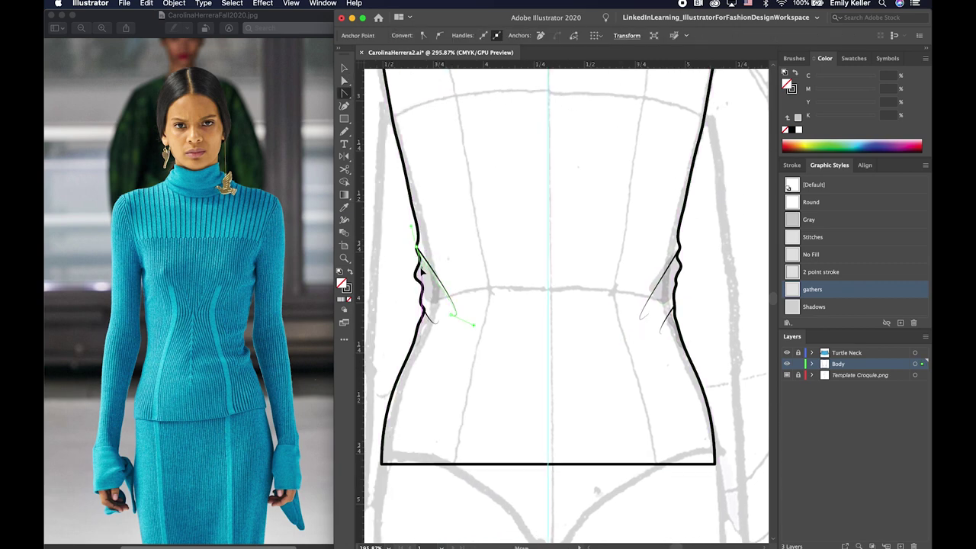
{"action": "key", "text": "v"}
{"action": "left_click", "coordinate": [398, 262]}
{"action": "key", "text": "super+minus"}
{"action": "key", "text": "super+minus"}
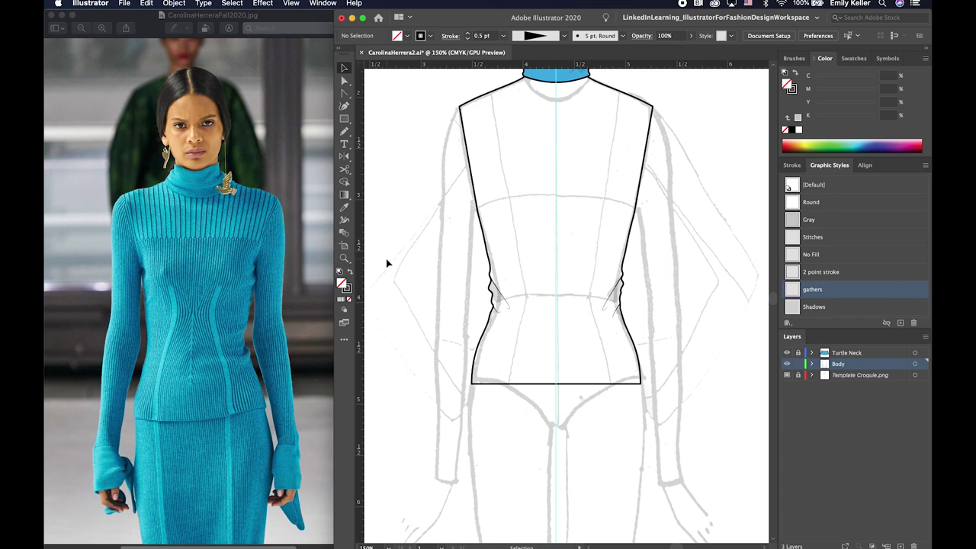
{"action": "scroll", "coordinate": [520, 255], "scroll_direction": "left", "scroll_amount": 2}
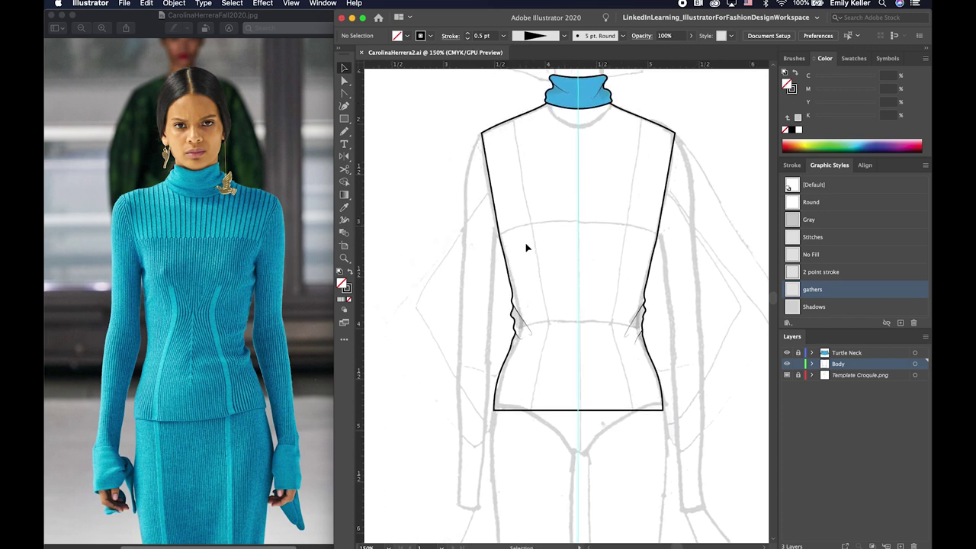
- Add an anchor point on the right body edge at yoke-seam height
{"action": "key", "text": "super+a"}
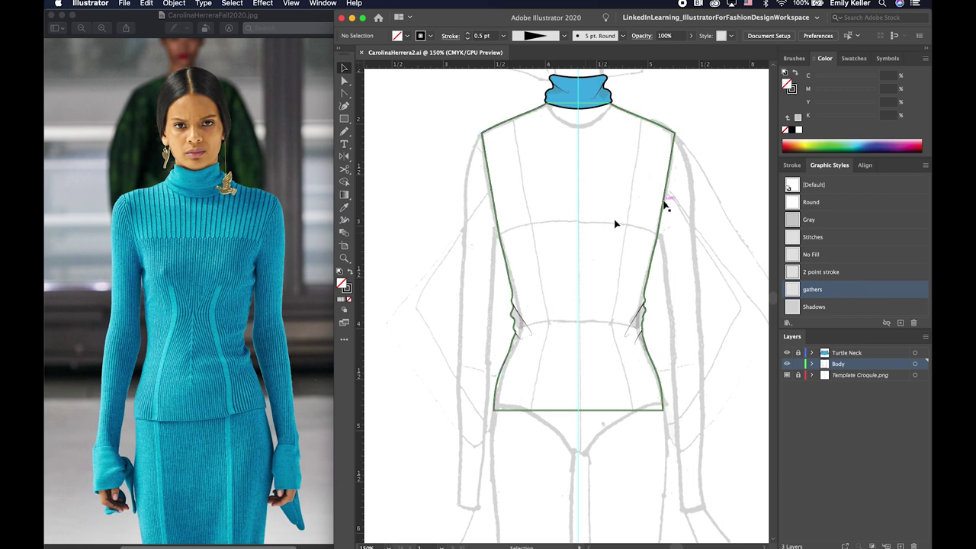
{"action": "key", "text": "a"}
{"action": "key", "text": "plus"}
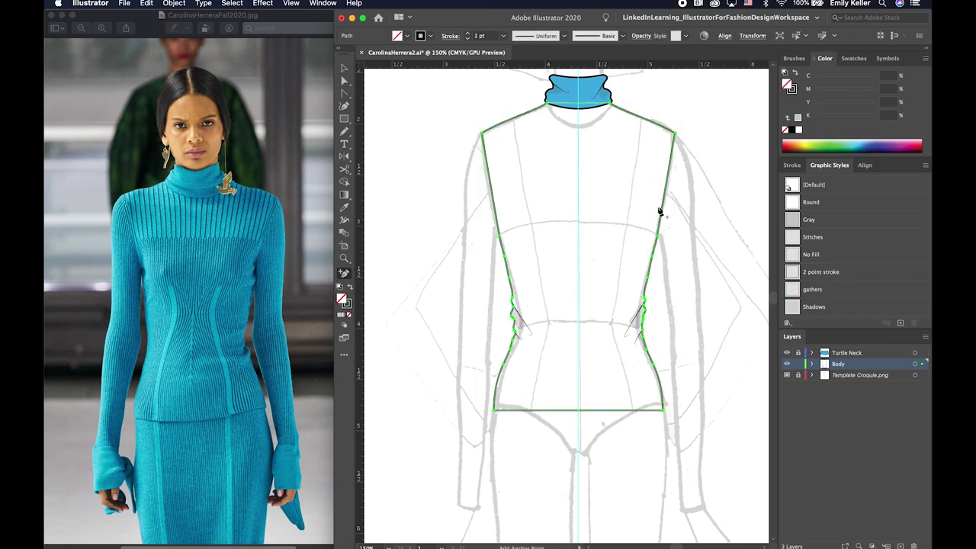
{"action": "left_click", "coordinate": [666, 188]}
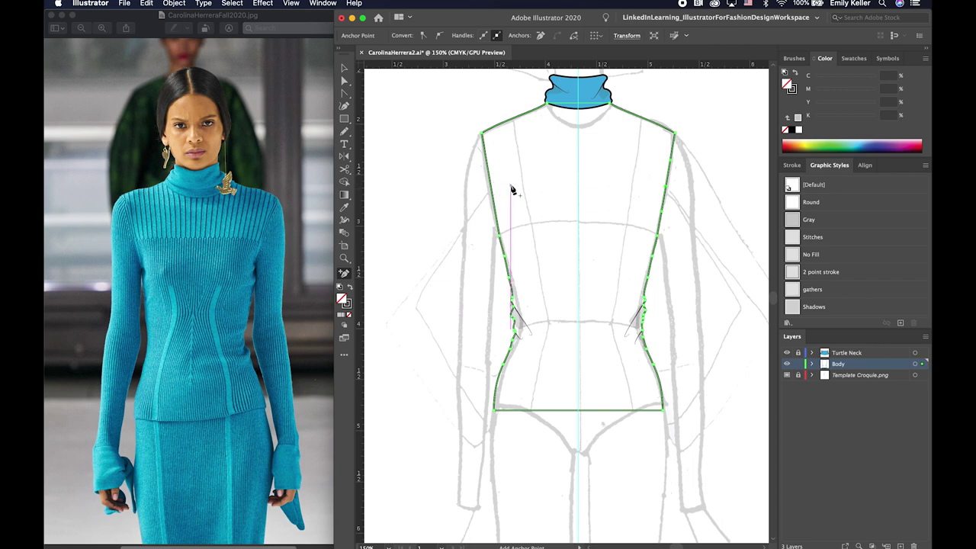
{"action": "key", "text": "minus"}
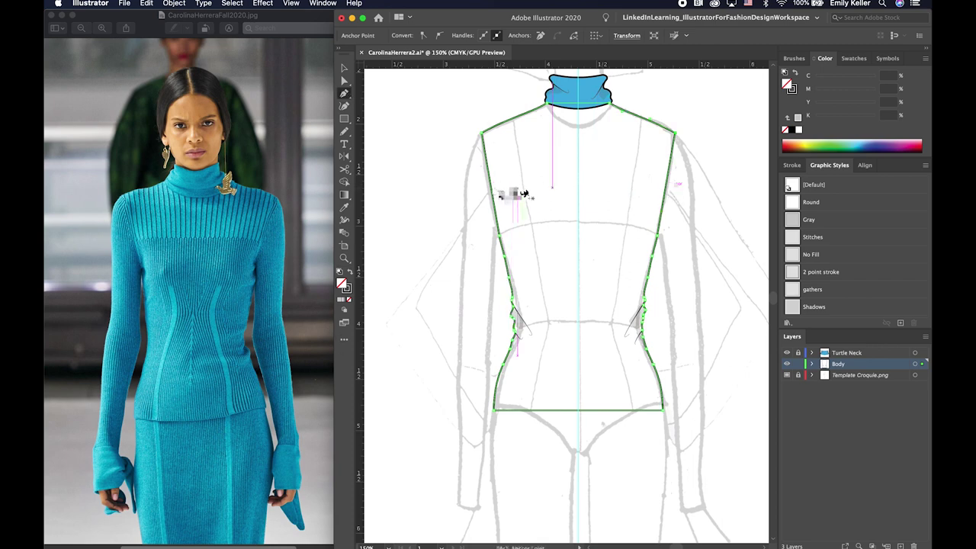
- Draw a straight horizontal seam line from the right body edge to the left
{"action": "key", "text": "p"}
{"action": "left_click", "coordinate": [667, 185]}
{"action": "left_click", "coordinate": [491, 186]}
{"action": "key", "text": "v"}
{"action": "left_click", "coordinate": [479, 206]}
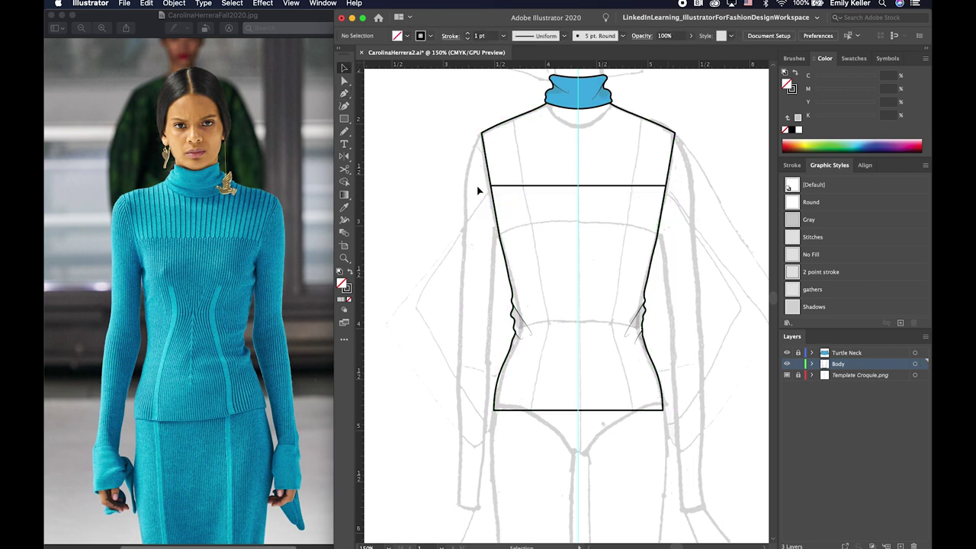
- Remove the extra anchors left on both body edges at chest height
{"action": "left_click", "coordinate": [490, 177]}
{"action": "key", "text": "plus"}
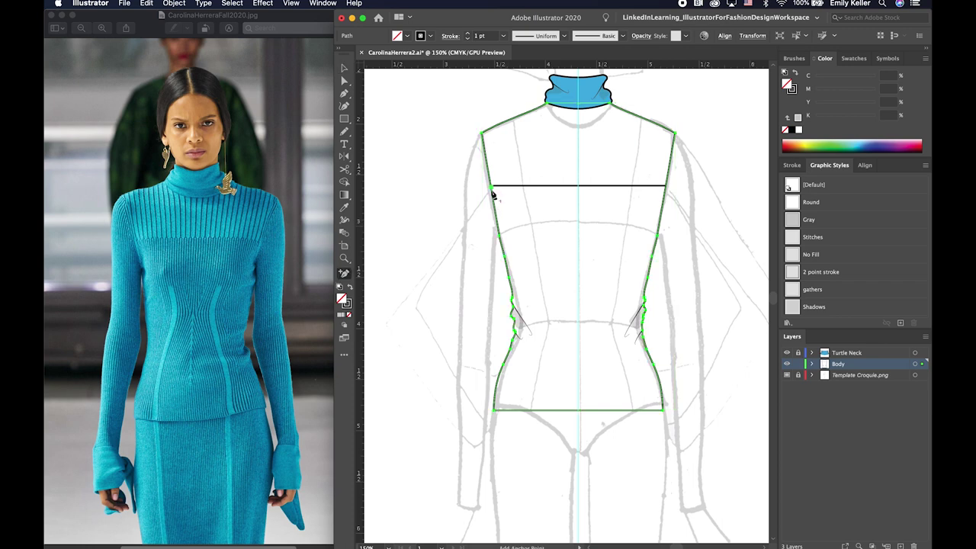
{"action": "left_click", "coordinate": [501, 239]}
{"action": "key", "text": "minus"}
{"action": "left_click", "coordinate": [585, 275]}
{"action": "key", "text": "Return"}
{"action": "left_click", "coordinate": [502, 240]}
{"action": "left_click", "coordinate": [658, 238]}
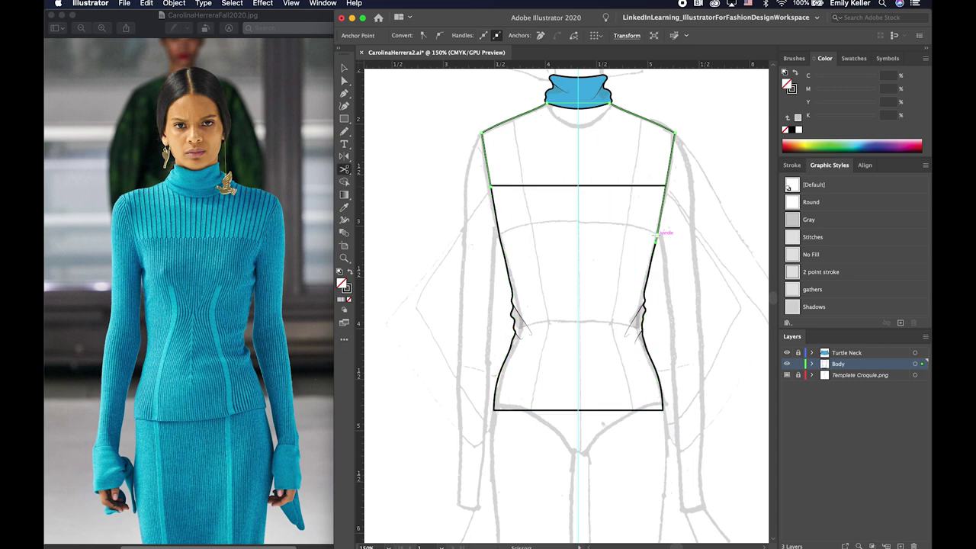
{"action": "key", "text": "v"}
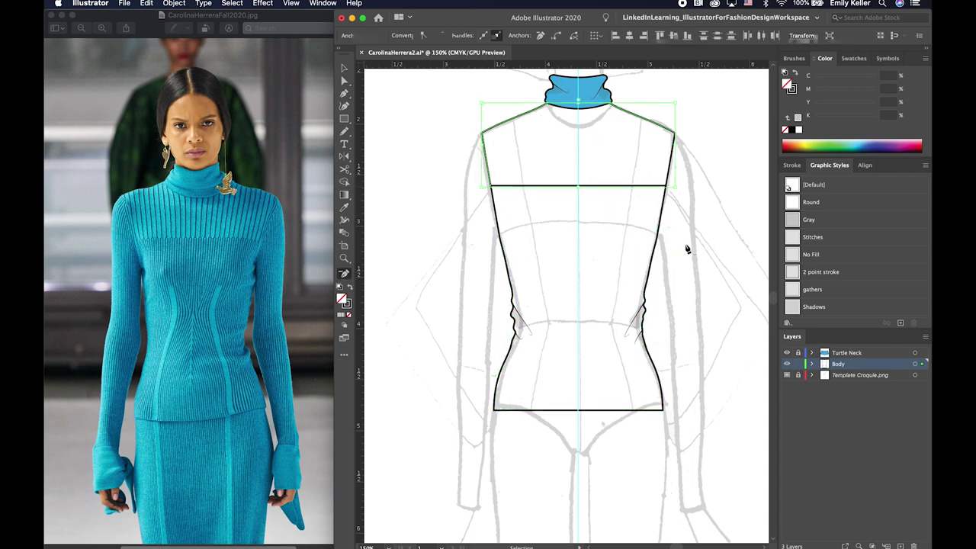
{"action": "left_click", "coordinate": [657, 235]}
{"action": "key", "text": "v"}
{"action": "left_click", "coordinate": [697, 327]}
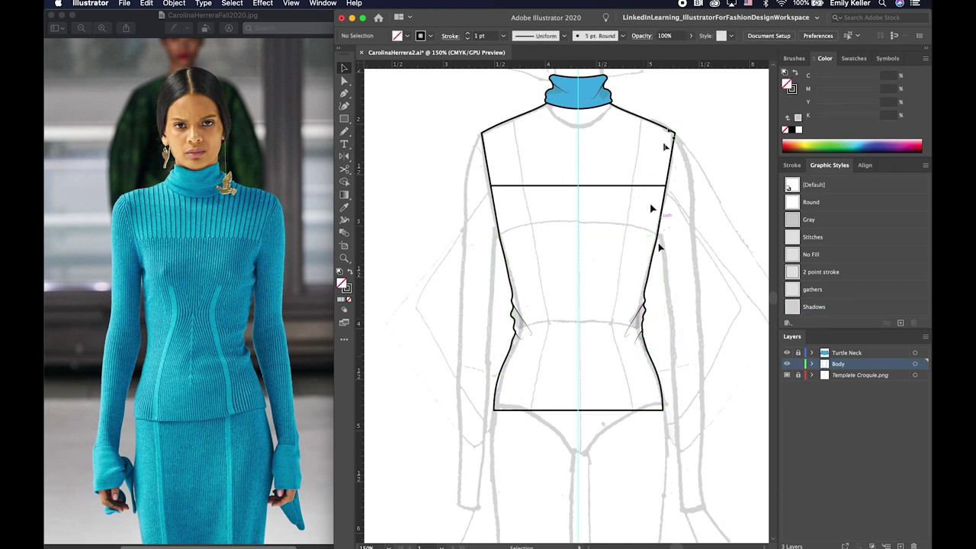
- Add an anchor where the yoke seam meets the left body edge
{"action": "left_click", "coordinate": [665, 146]}
{"action": "key", "text": "super+equal"}
{"action": "key", "text": "super+equal"}
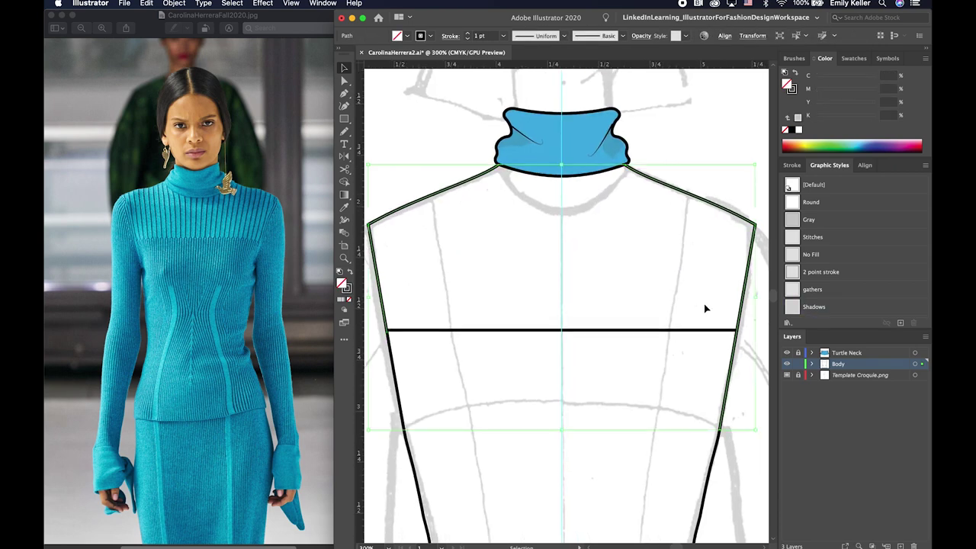
{"action": "key", "text": "minus"}
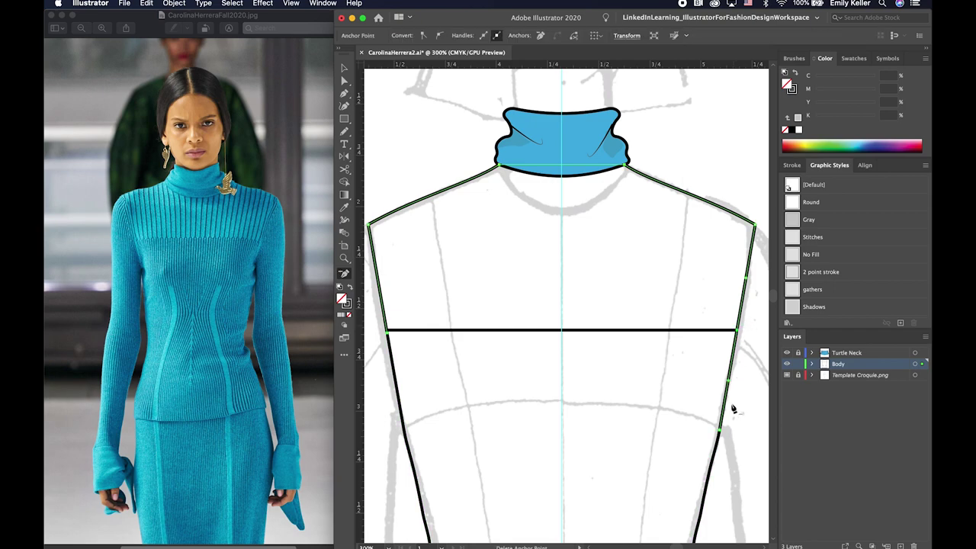
{"action": "key", "text": "plus"}
{"action": "left_click", "coordinate": [388, 336]}
{"action": "key", "text": "Return"}
{"action": "scroll", "coordinate": [411, 331], "scroll_direction": "up", "scroll_amount": 5, "text": "alt"}
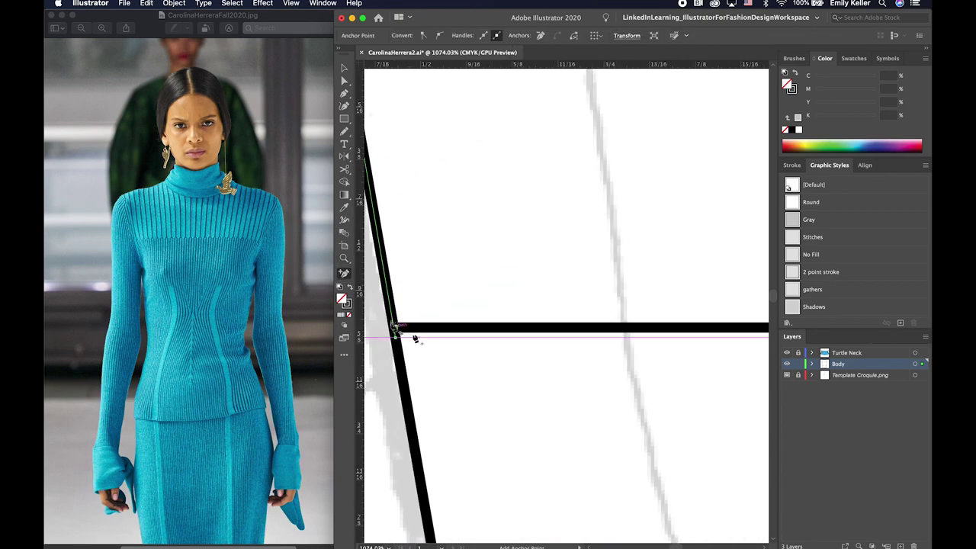
{"action": "left_click", "coordinate": [395, 328]}
{"action": "key", "text": "minus"}
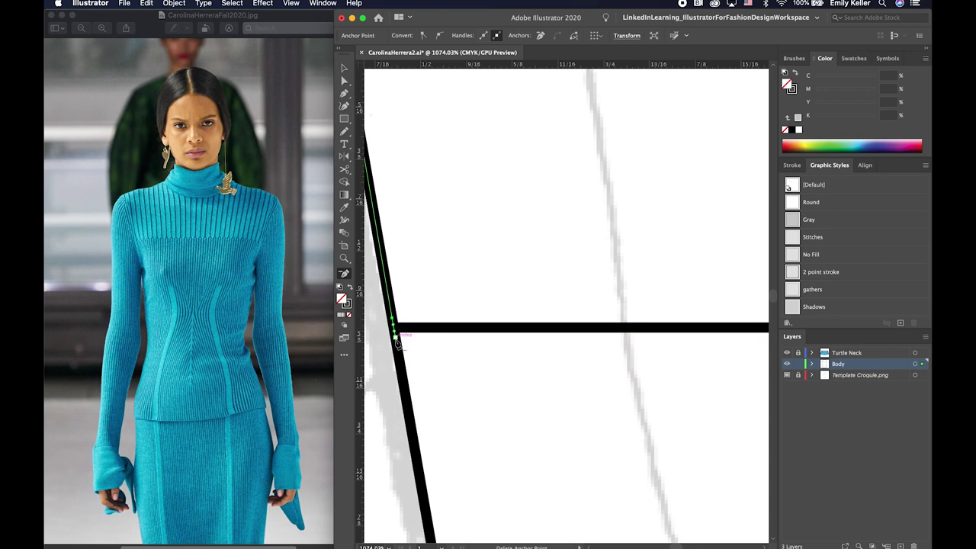
- Draw a straight line from the left shoulder to just below the yoke seam
{"action": "key", "text": "v"}
{"action": "left_click", "coordinate": [438, 330]}
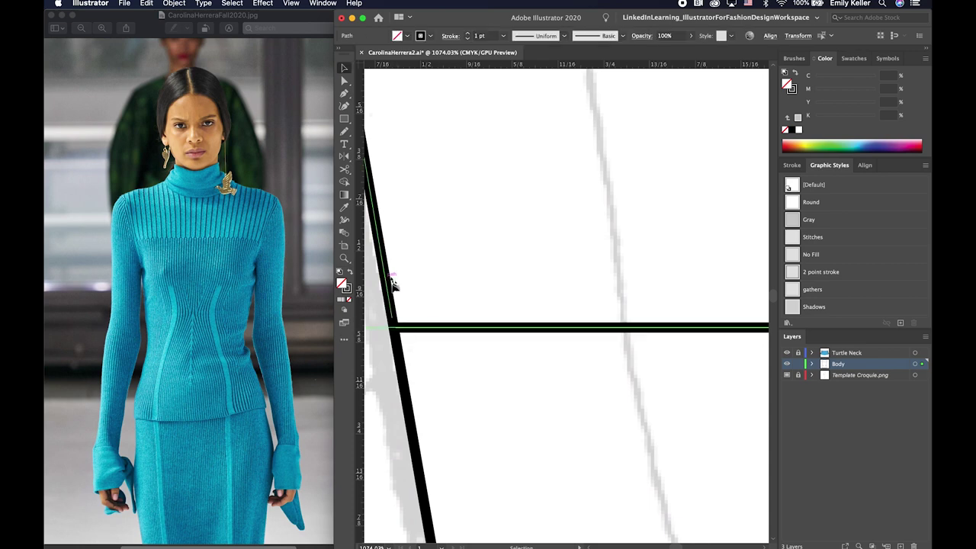
{"action": "scroll", "coordinate": [399, 291], "scroll_direction": "down", "scroll_amount": 10, "text": "alt"}
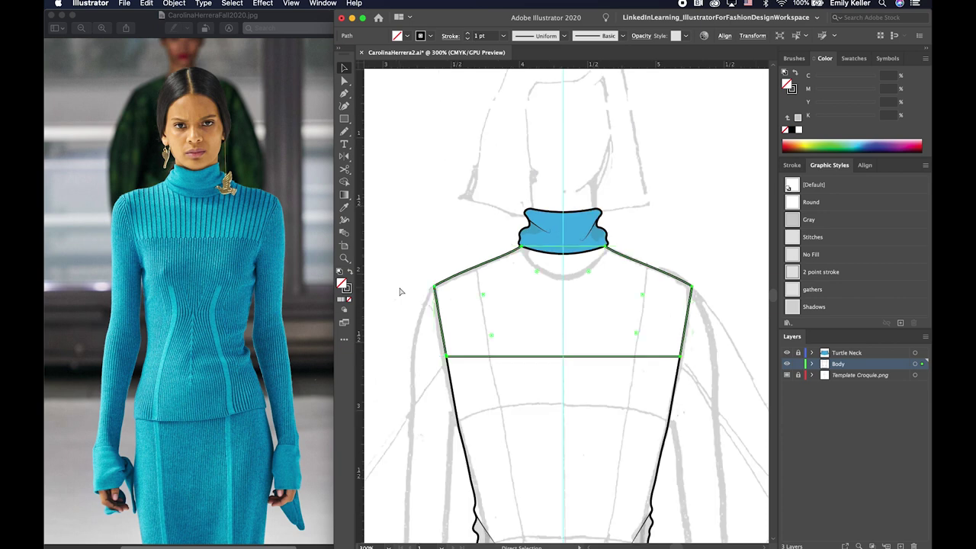
{"action": "scroll", "coordinate": [483, 283], "scroll_direction": "down", "scroll_amount": 2}
{"action": "left_click", "coordinate": [427, 283]}
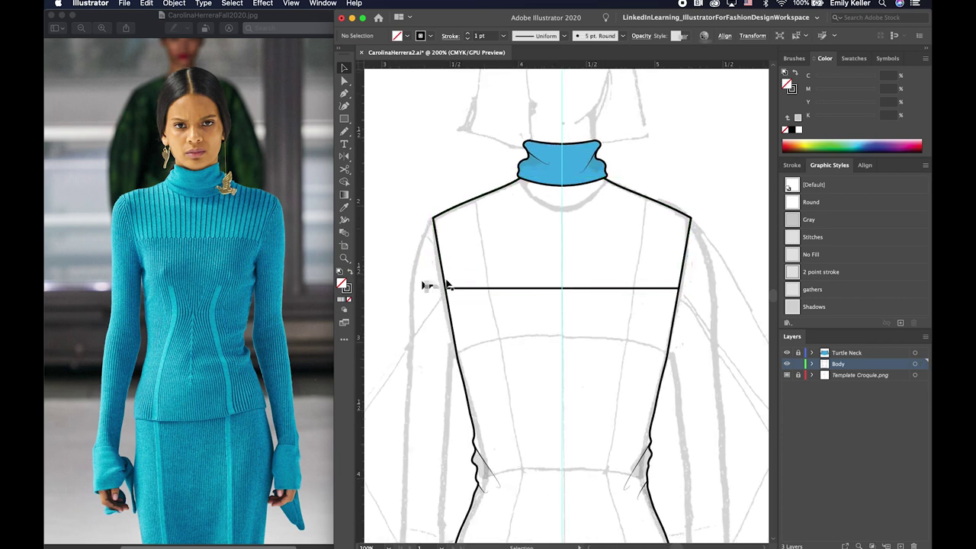
{"action": "key", "text": "p"}
{"action": "left_click", "coordinate": [424, 204]}
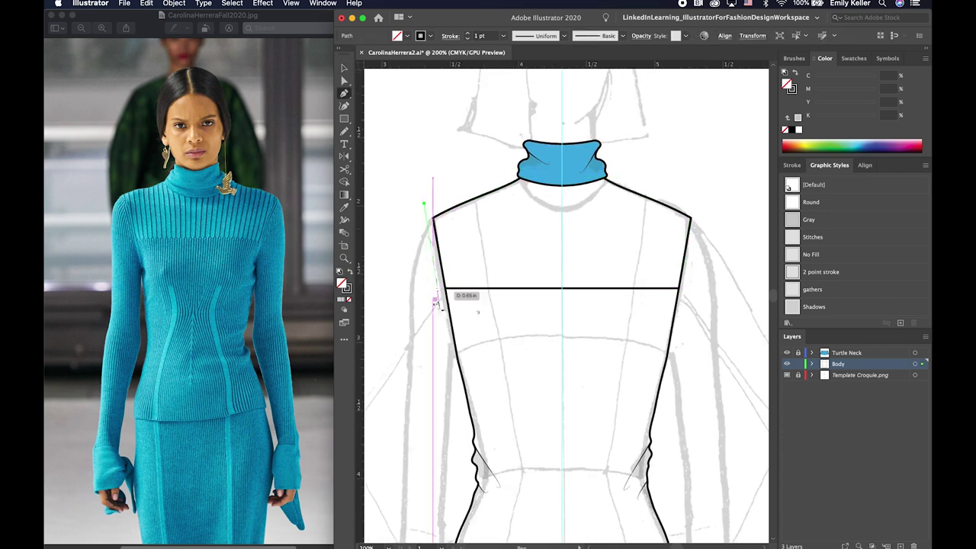
{"action": "left_click", "coordinate": [441, 309]}
{"action": "key", "text": "v"}
- Give the new line a 0.5 pt stroke and set a reflect axis on the centre guide
{"action": "left_click", "coordinate": [434, 265]}
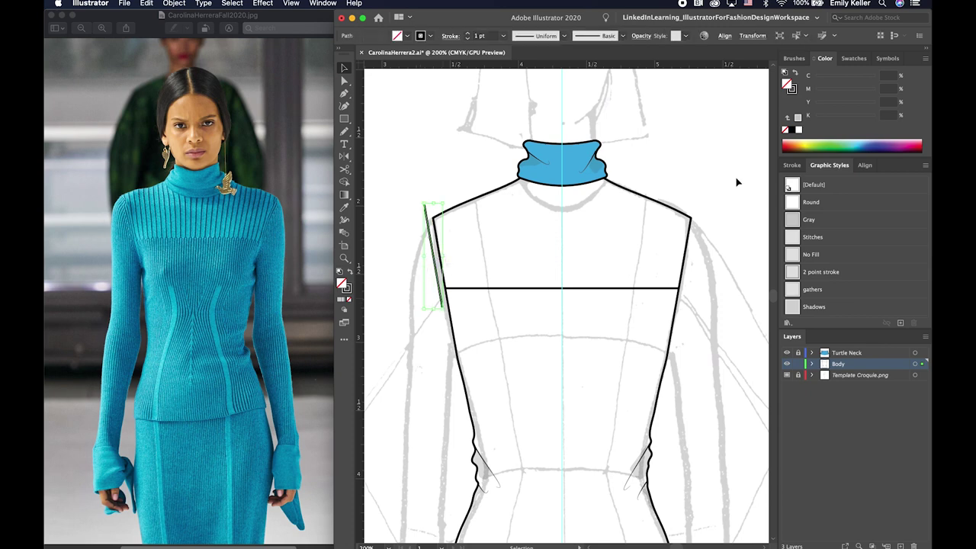
{"action": "left_click", "coordinate": [793, 165]}
{"action": "left_click", "coordinate": [823, 181]}
{"action": "type", "text": "0.5"}
{"action": "key", "text": "Return"}
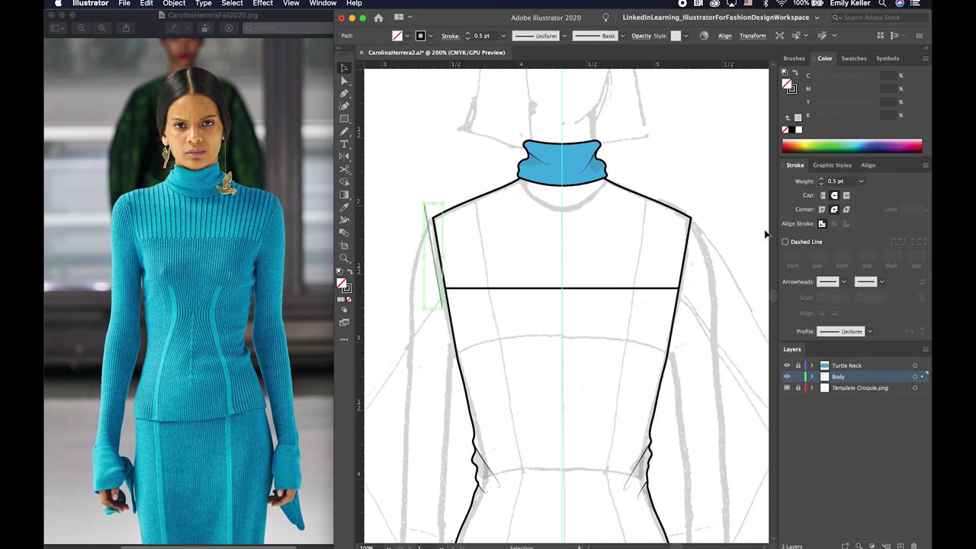
{"action": "key", "text": "o"}
{"action": "left_click", "coordinate": [562, 257], "text": "alt"}
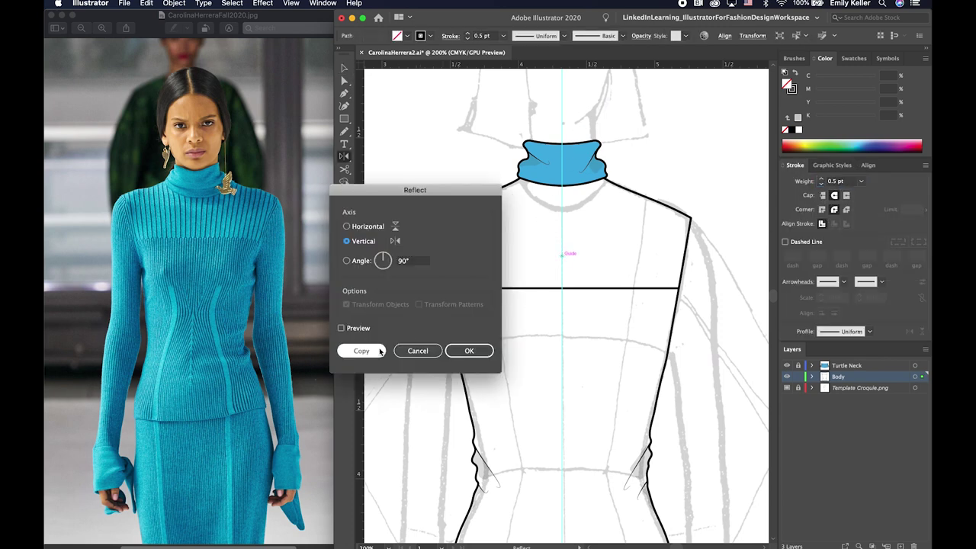
- Place a mirrored copy on the right and select both side lines
{"action": "left_click", "coordinate": [353, 351]}
{"action": "key", "text": "v"}
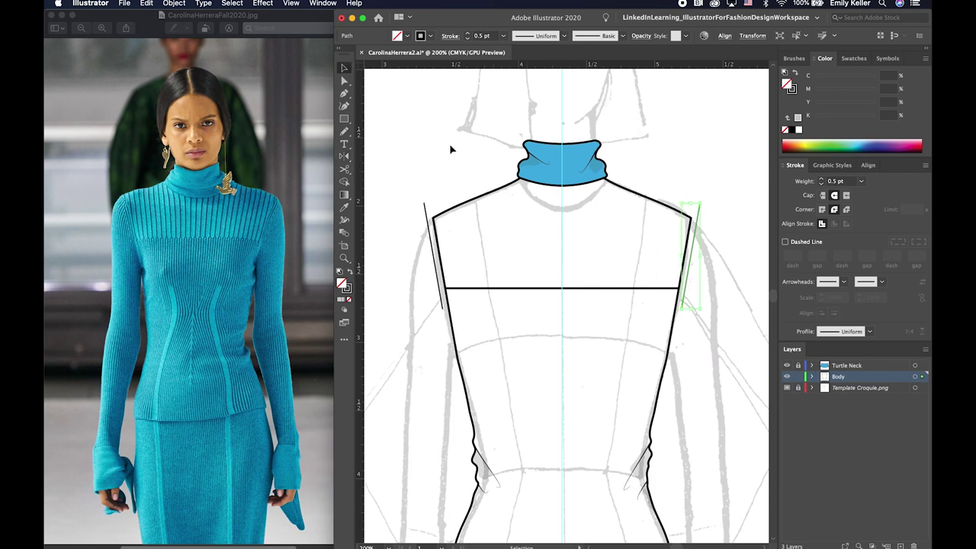
{"action": "left_click", "coordinate": [450, 149]}
{"action": "left_click", "coordinate": [433, 254]}
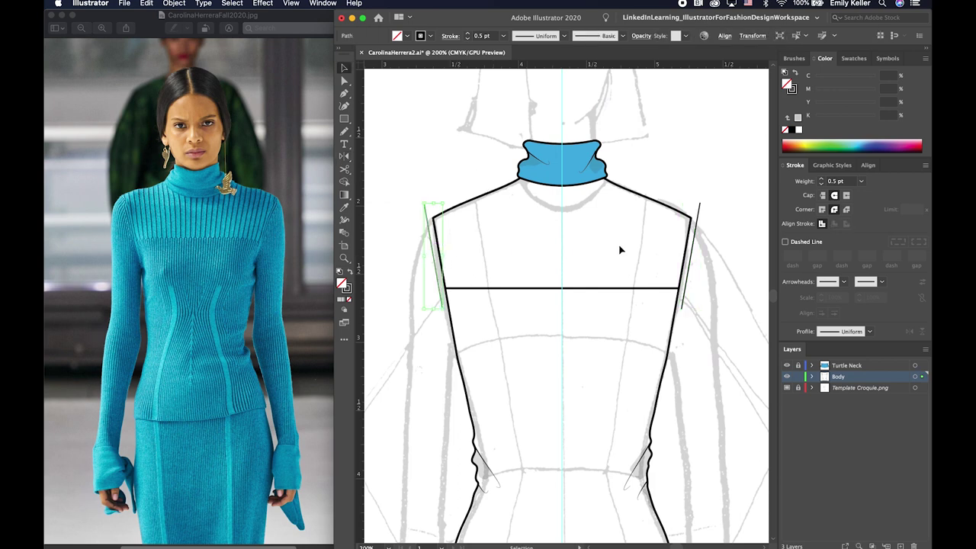
{"action": "left_click", "coordinate": [692, 249], "text": "shift"}
- Blend between the two side lines using Specified Steps, set to 26
{"action": "key", "text": "w"}
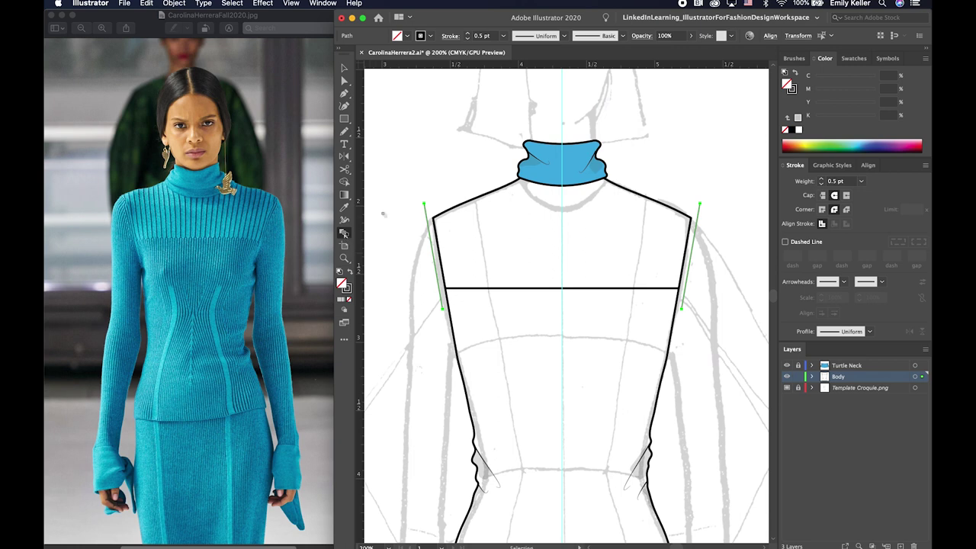
{"action": "left_click", "coordinate": [424, 204]}
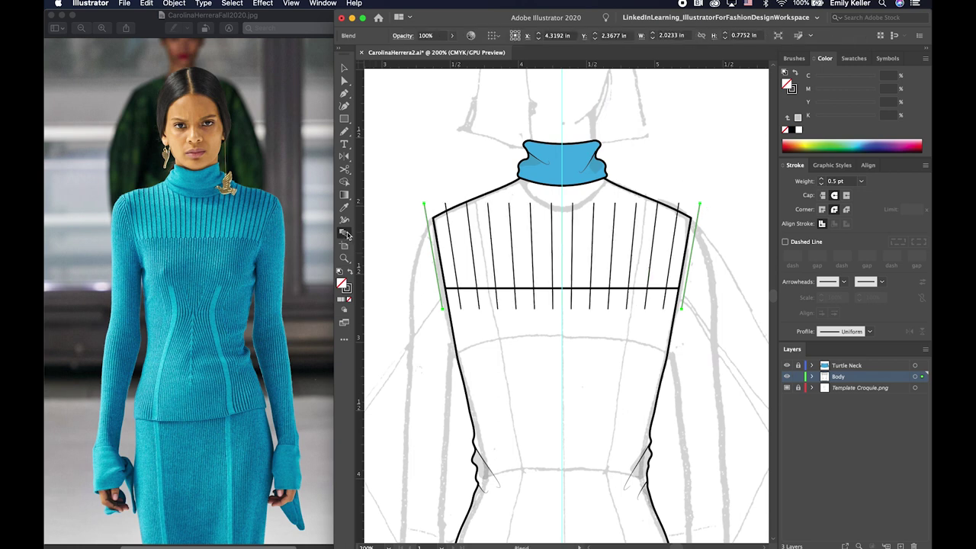
{"action": "double_click", "coordinate": [346, 235]}
{"action": "left_click", "coordinate": [303, 274]}
{"action": "left_click", "coordinate": [320, 288]}
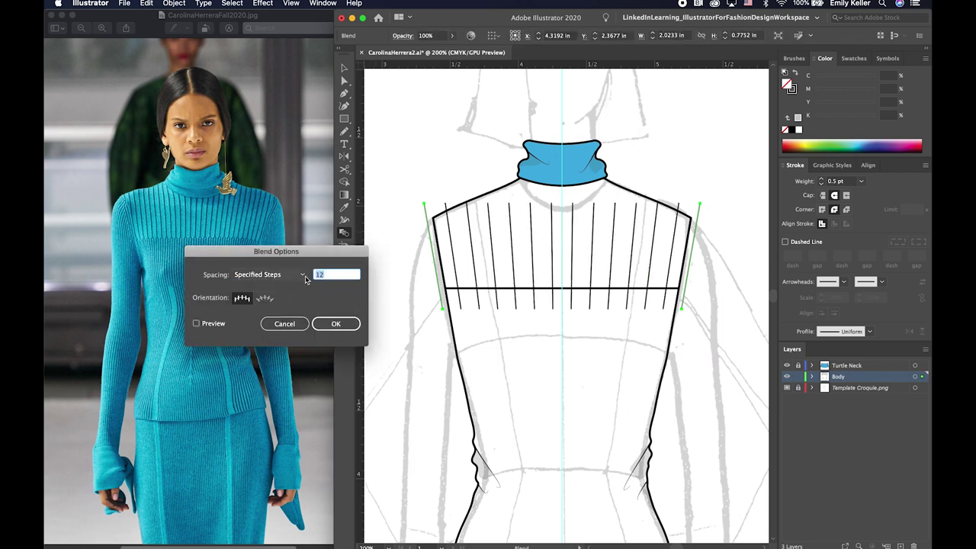
{"action": "type", "text": "23"}
{"action": "left_click", "coordinate": [196, 323]}
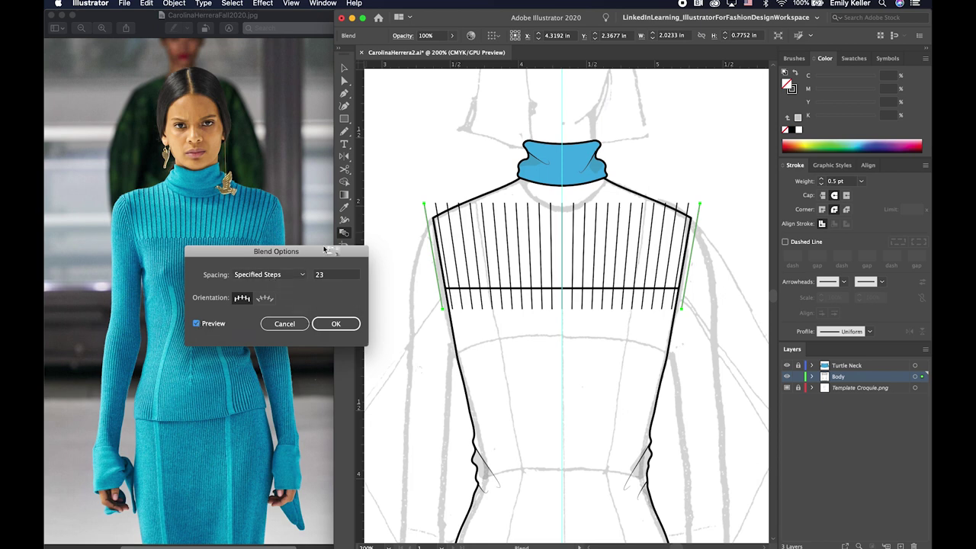
{"action": "left_click", "coordinate": [304, 273]}
{"action": "left_click", "coordinate": [304, 273]}
{"action": "left_click", "coordinate": [304, 272]}
{"action": "key", "text": "Return"}
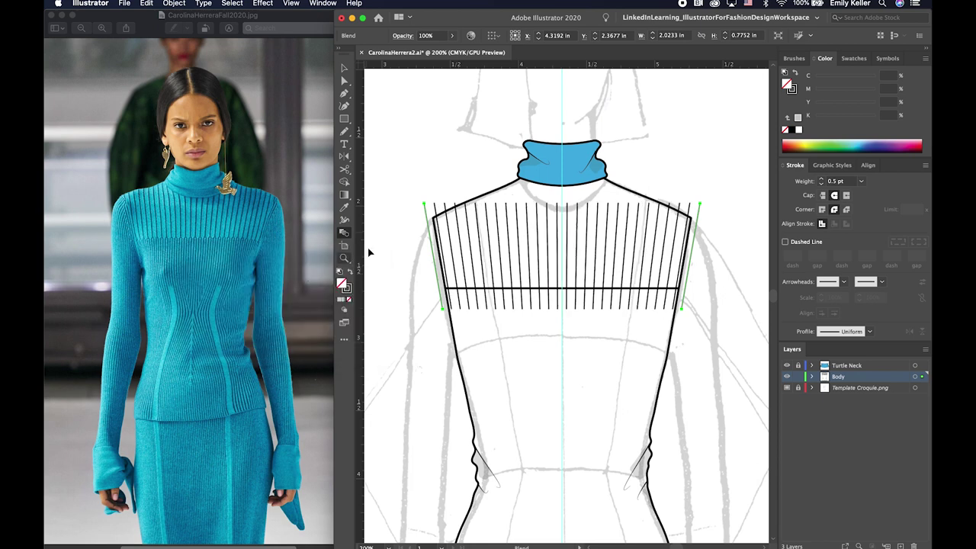
- Stretch the rib lines above the neckline and select them with the yoke shape
{"action": "key", "text": "v"}
{"action": "left_click_drag", "start_coordinate": [561, 204], "coordinate": [562, 173]}
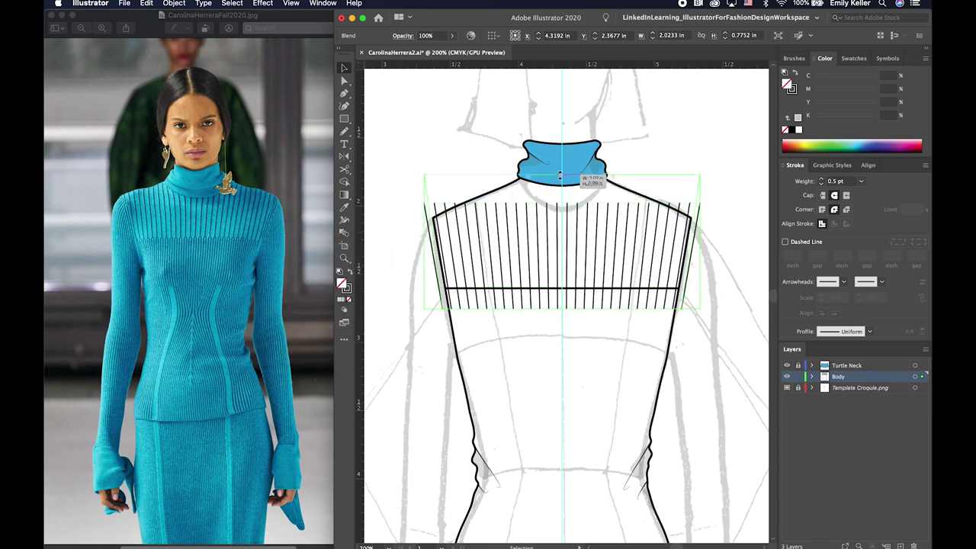
{"action": "left_click", "coordinate": [653, 202]}
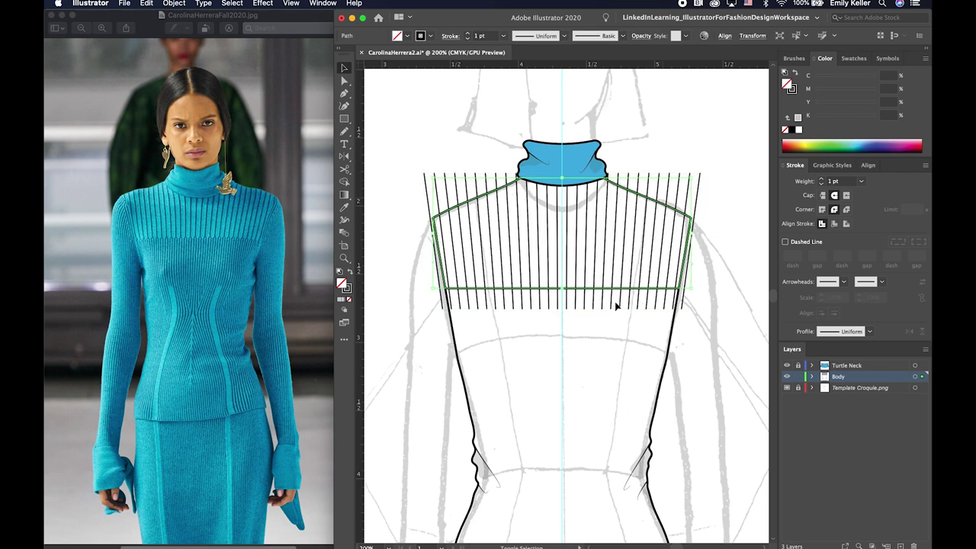
{"action": "right_click", "coordinate": [604, 255]}
- Clip the rib lines to the yoke shape and set them to 50% opacity with Multiply blending
{"action": "left_click", "coordinate": [633, 348]}
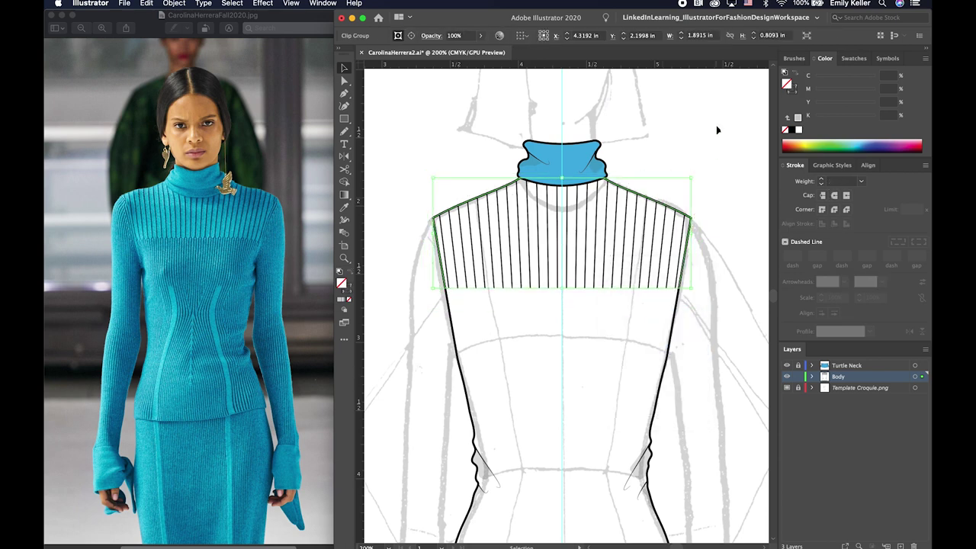
{"action": "left_click", "coordinate": [432, 35]}
{"action": "type", "text": "50"}
{"action": "key", "text": "Return"}
{"action": "left_click", "coordinate": [432, 35]}
{"action": "left_click", "coordinate": [343, 53]}
{"action": "left_click", "coordinate": [346, 89]}
{"action": "left_click", "coordinate": [693, 146]}
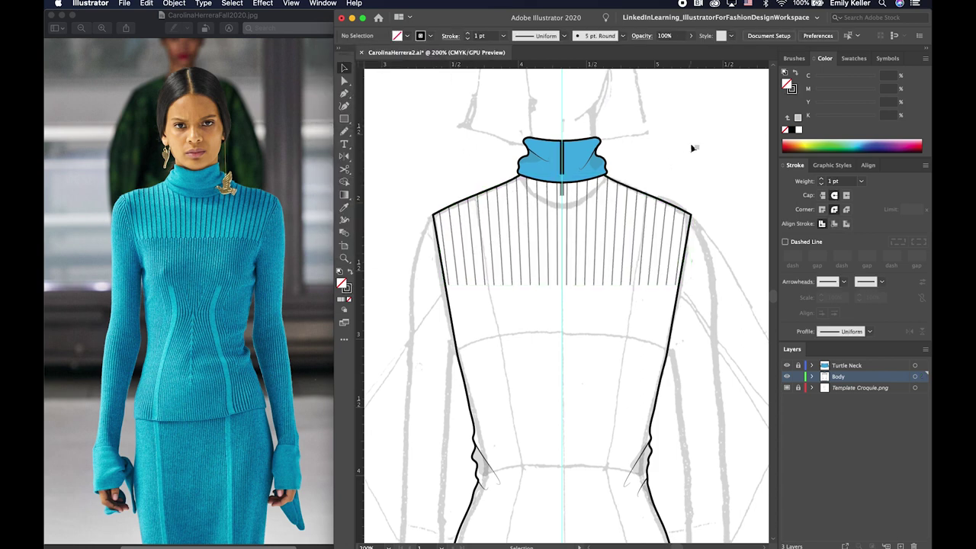
- Fill the body outline with the turtleneck's light blue using the Eyedropper
{"action": "scroll", "coordinate": [693, 148], "scroll_direction": "down", "scroll_amount": 2}
{"action": "left_click", "coordinate": [664, 336]}
{"action": "key", "text": "i"}
{"action": "left_click", "coordinate": [580, 126]}
{"action": "key", "text": "v"}
{"action": "left_click", "coordinate": [738, 159]}
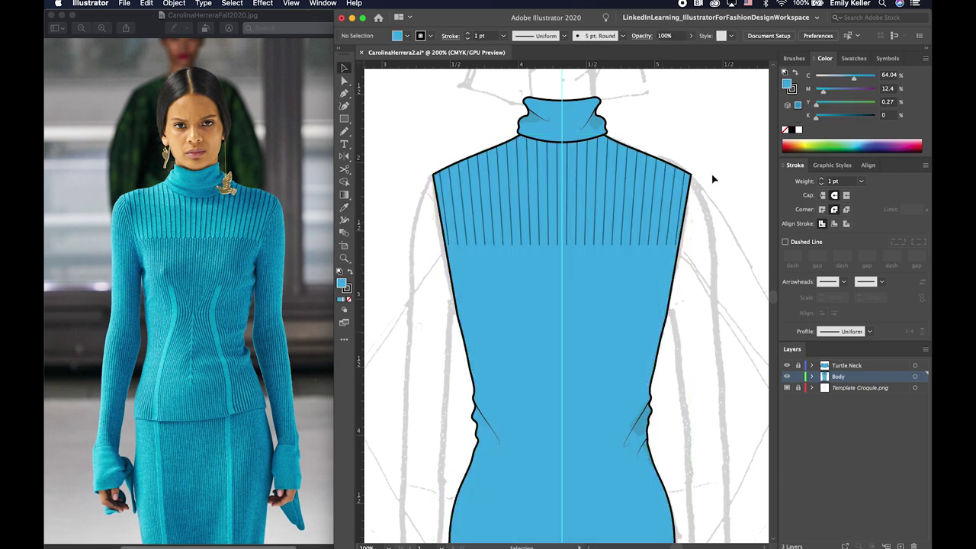
{"action": "scroll", "coordinate": [713, 180], "scroll_direction": "down", "scroll_amount": 3}
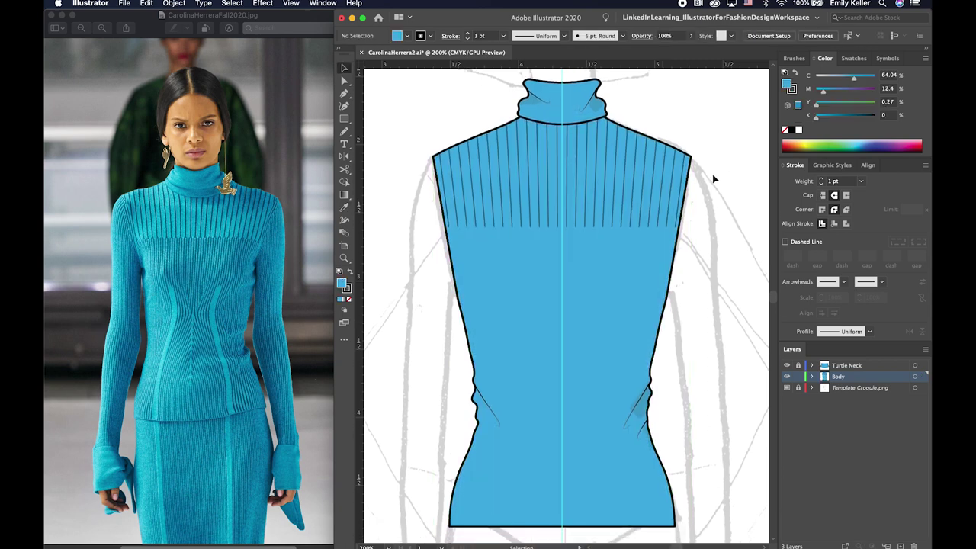
{"action": "scroll", "coordinate": [682, 210], "scroll_direction": "down", "scroll_amount": 2}
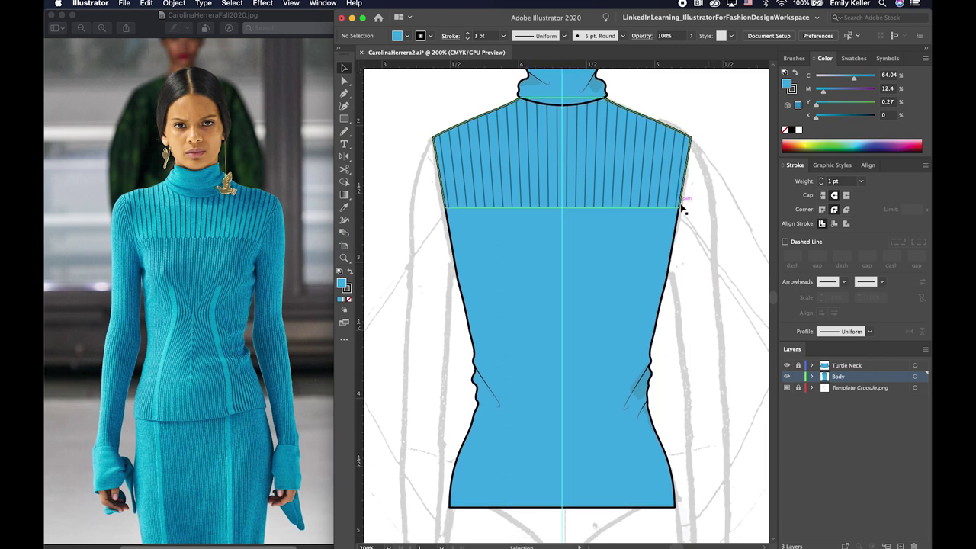
{"action": "scroll", "coordinate": [684, 208], "scroll_direction": "down", "scroll_amount": 2}
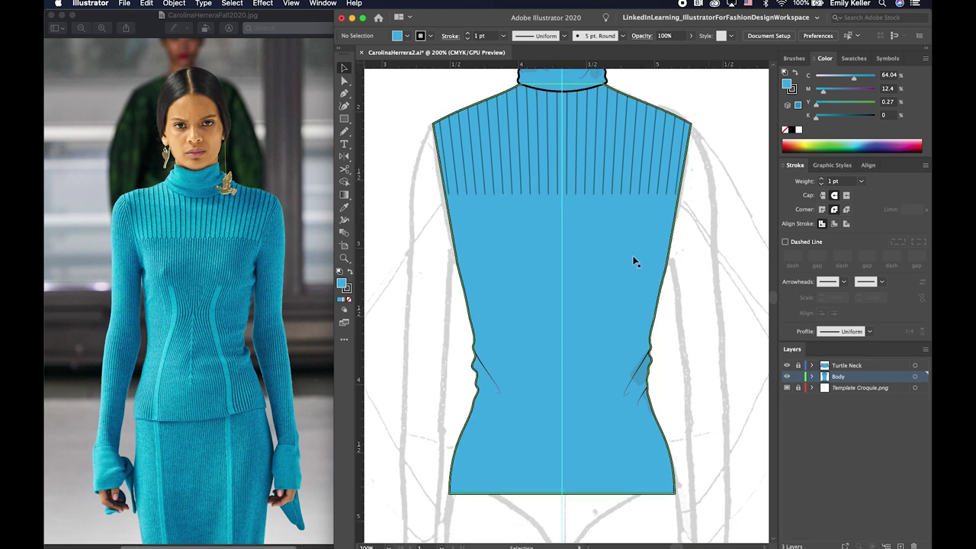
{"action": "key", "text": "p"}
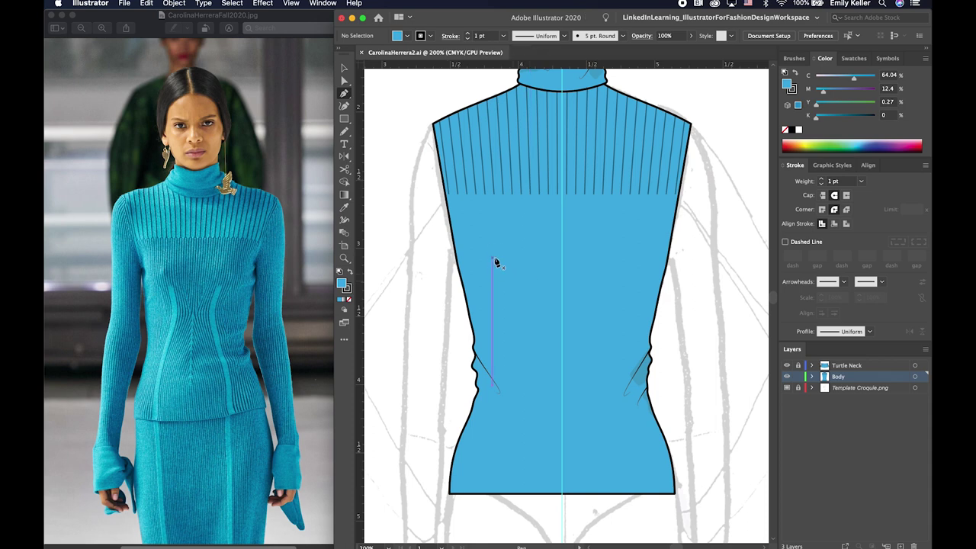
- Draw a curved seam path down the body's left side from the yoke's lower edge to the hem
{"action": "left_click", "coordinate": [485, 194]}
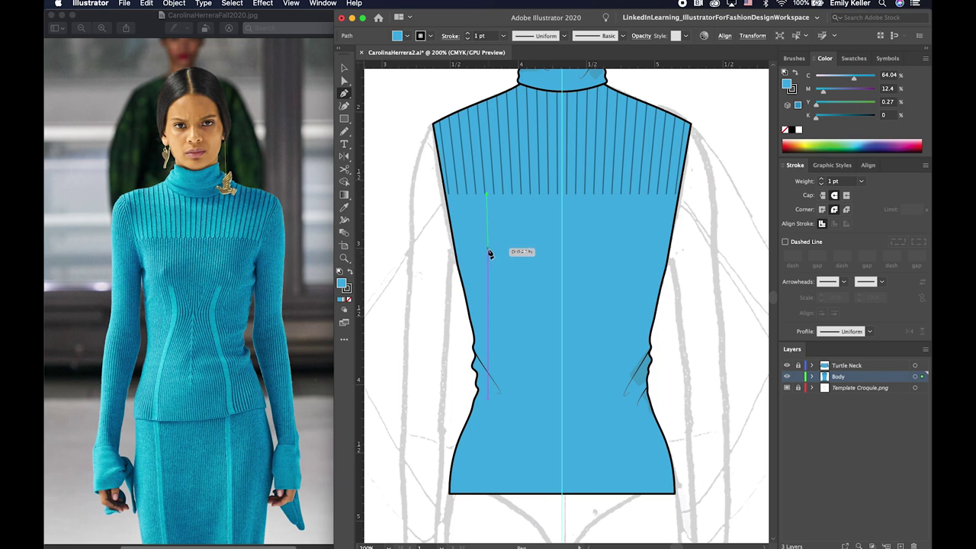
{"action": "left_click", "coordinate": [486, 245]}
{"action": "left_click", "coordinate": [492, 266]}
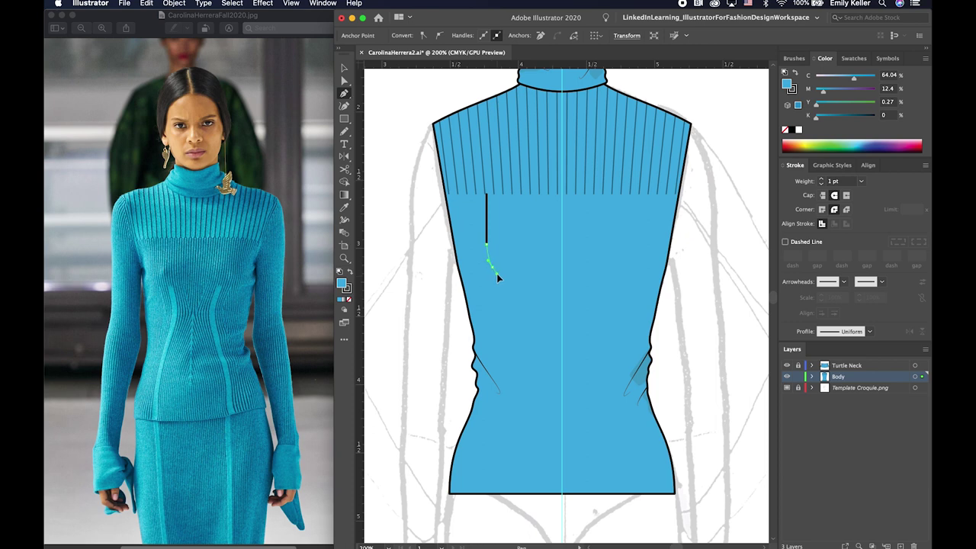
{"action": "left_click_drag", "start_coordinate": [513, 326], "coordinate": [516, 341]}
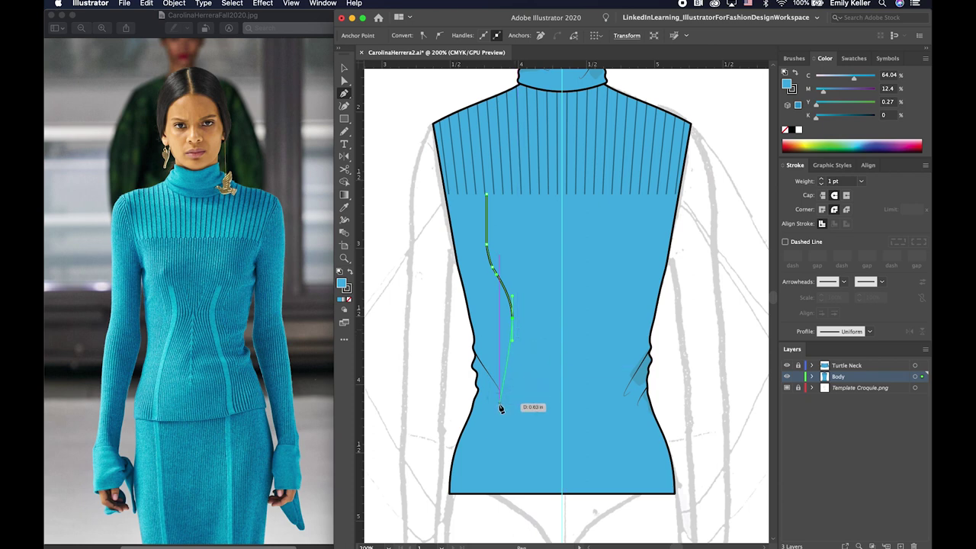
{"action": "left_click_drag", "start_coordinate": [500, 405], "coordinate": [497, 426]}
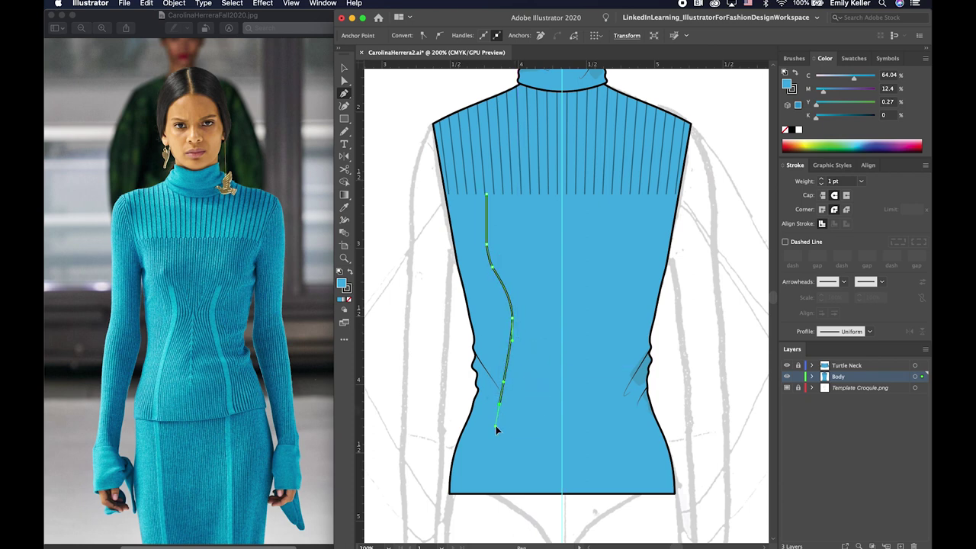
{"action": "scroll", "coordinate": [493, 492], "scroll_direction": "down", "scroll_amount": 2}
{"action": "left_click_drag", "start_coordinate": [491, 434], "coordinate": [491, 491]}
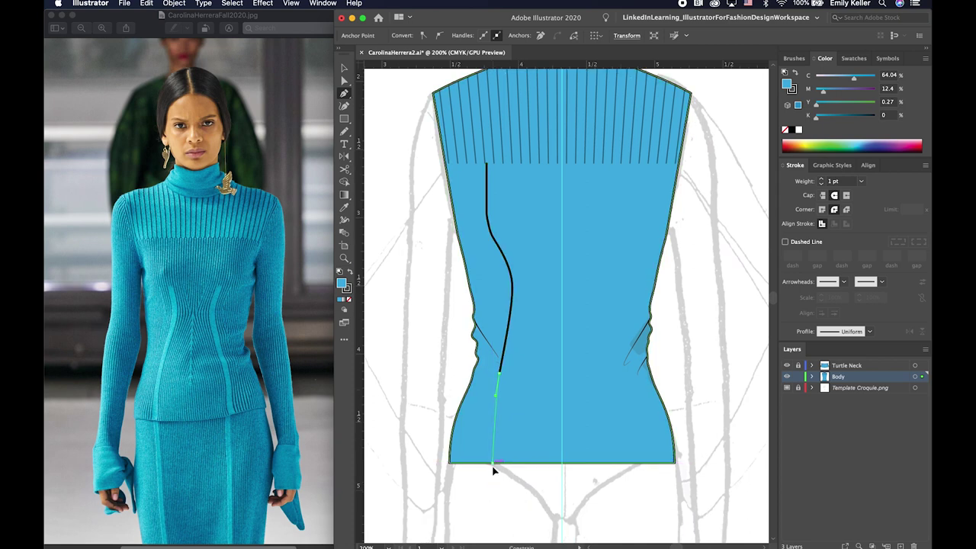
{"action": "key", "text": "v"}
{"action": "left_click", "coordinate": [407, 337]}
- Set the seam line's stroke weight to 0.5 pt
{"action": "left_click", "coordinate": [501, 305]}
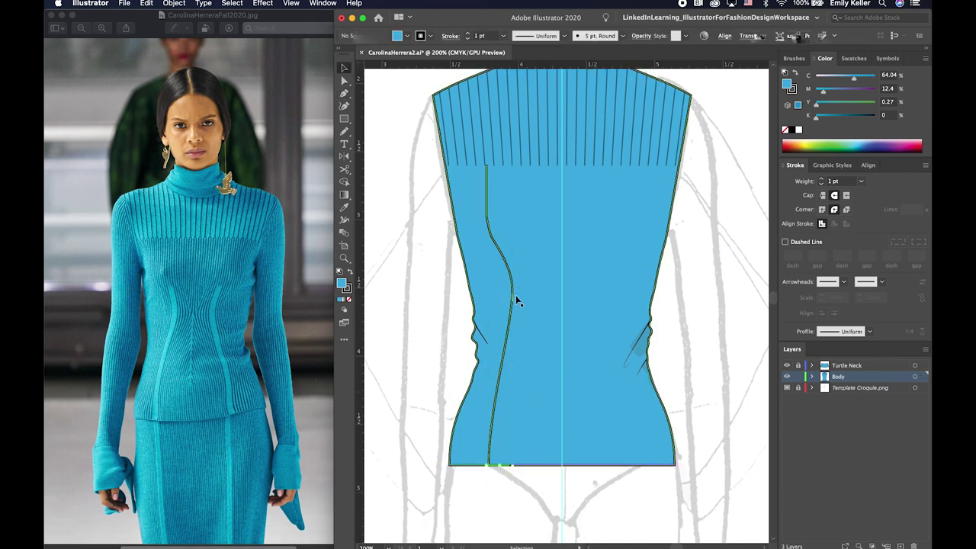
{"action": "left_click", "coordinate": [860, 181]}
{"action": "left_click", "coordinate": [867, 207]}
{"action": "left_click", "coordinate": [730, 229]}
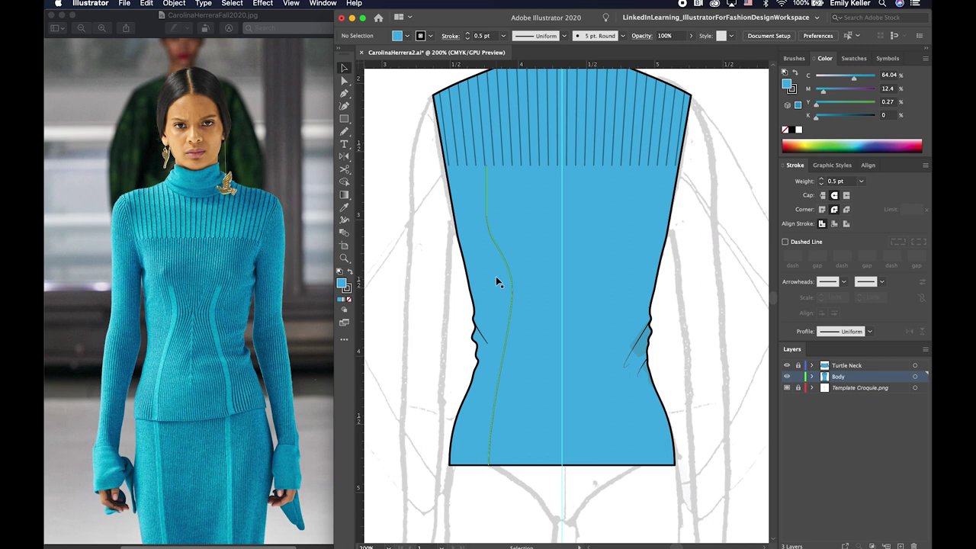
- Copy the curved seam in place and nudge the copy slightly right, then zoom to compare
{"action": "key", "text": "a"}
{"action": "left_click", "coordinate": [502, 254]}
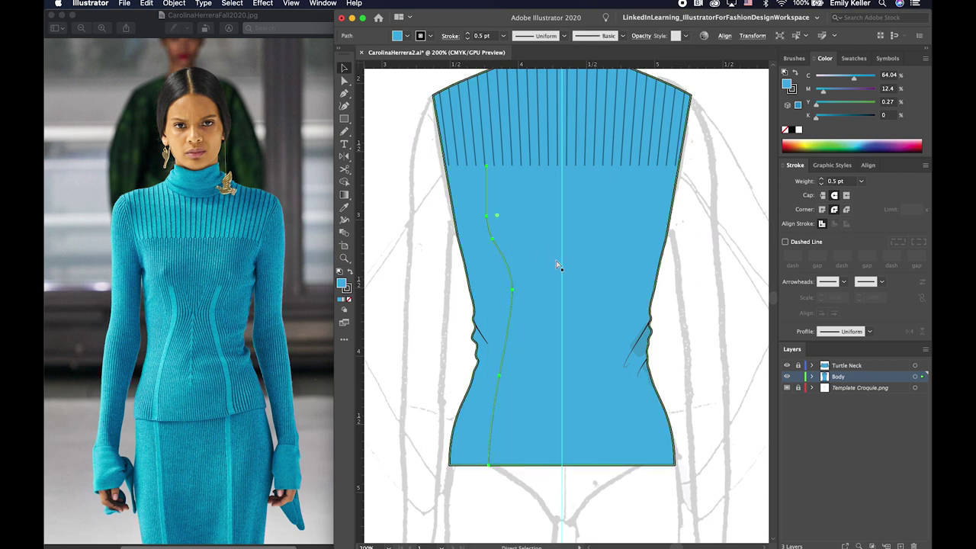
{"action": "key", "text": "ctrl+c"}
{"action": "key", "text": "ctrl+v"}
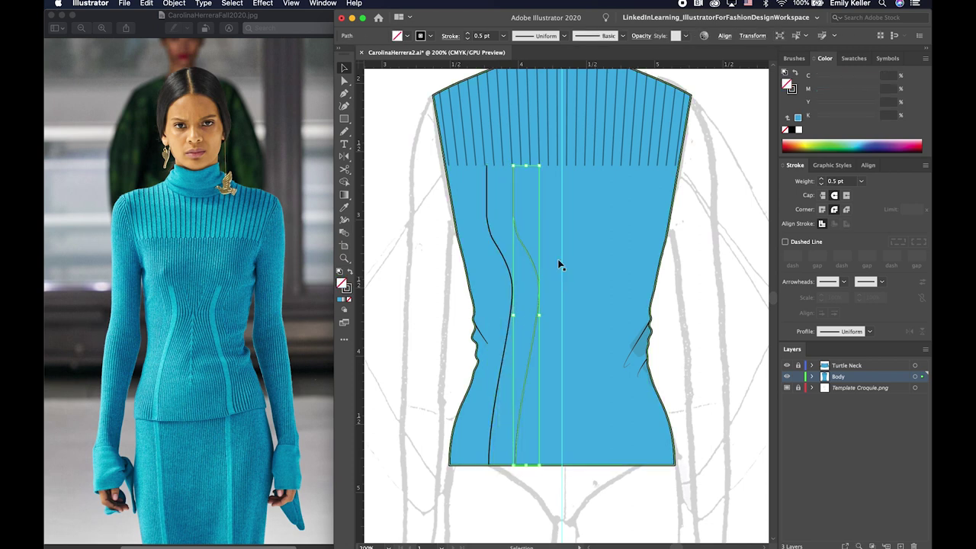
{"action": "key", "text": "Right"}
{"action": "key", "text": "Right"}
{"action": "key", "text": "Right"}
{"action": "key", "text": "Right"}
{"action": "key", "text": "Right"}
{"action": "key", "text": "Right"}
{"action": "key", "text": "Right"}
{"action": "key", "text": "Right"}
{"action": "key", "text": "Right"}
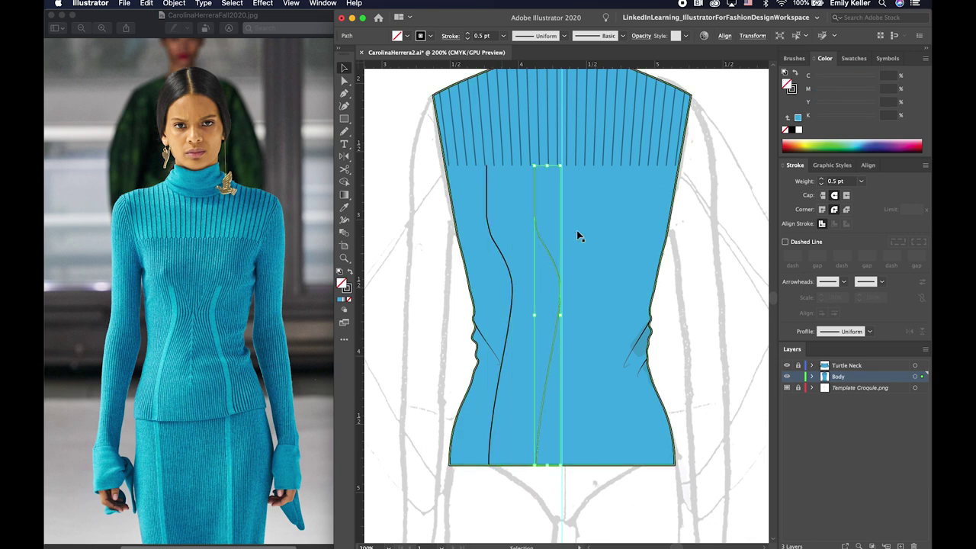
{"action": "key", "text": "ctrl+equal"}
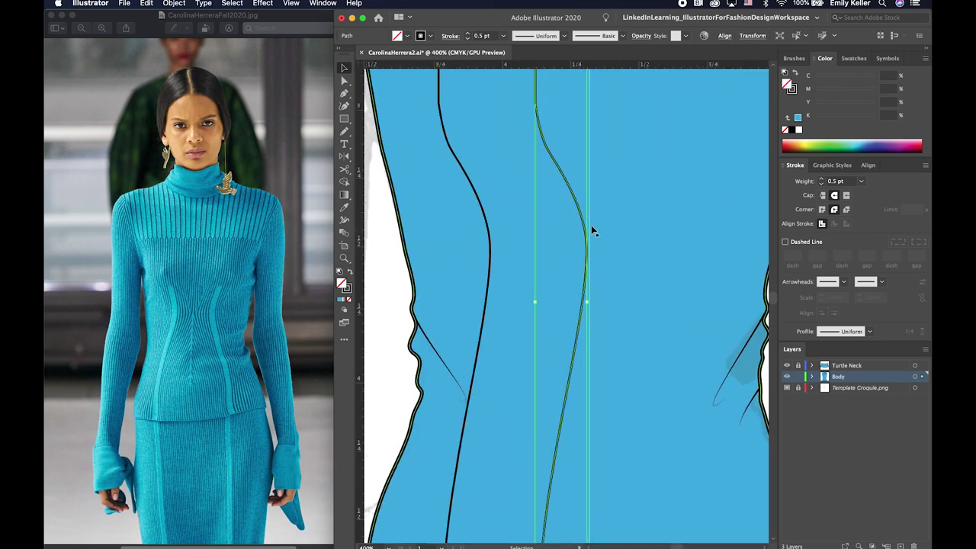
{"action": "left_click", "coordinate": [661, 237]}
{"action": "key", "text": "a"}
{"action": "key", "text": "ctrl+minus"}
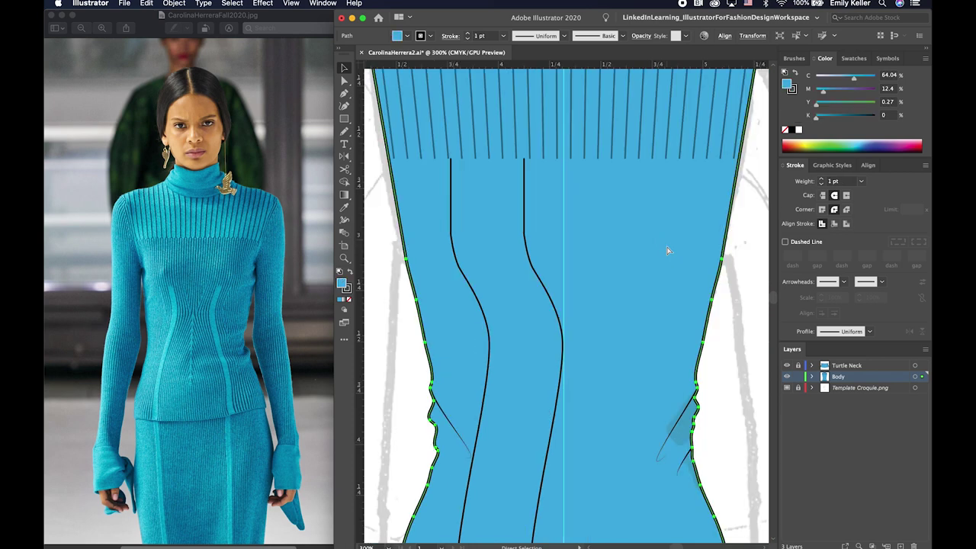
{"action": "key", "text": "ctrl+minus"}
{"action": "key", "text": "v"}
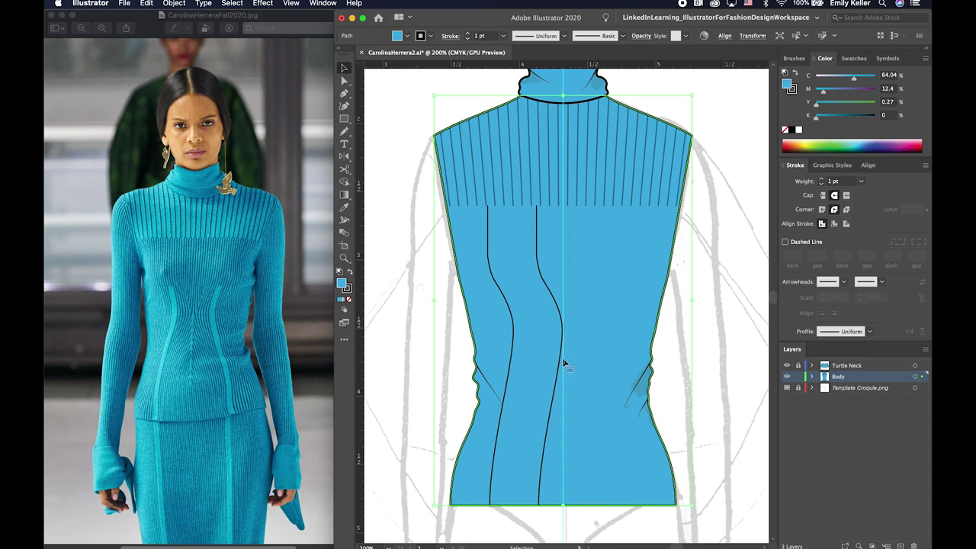
{"action": "left_click", "coordinate": [553, 397]}
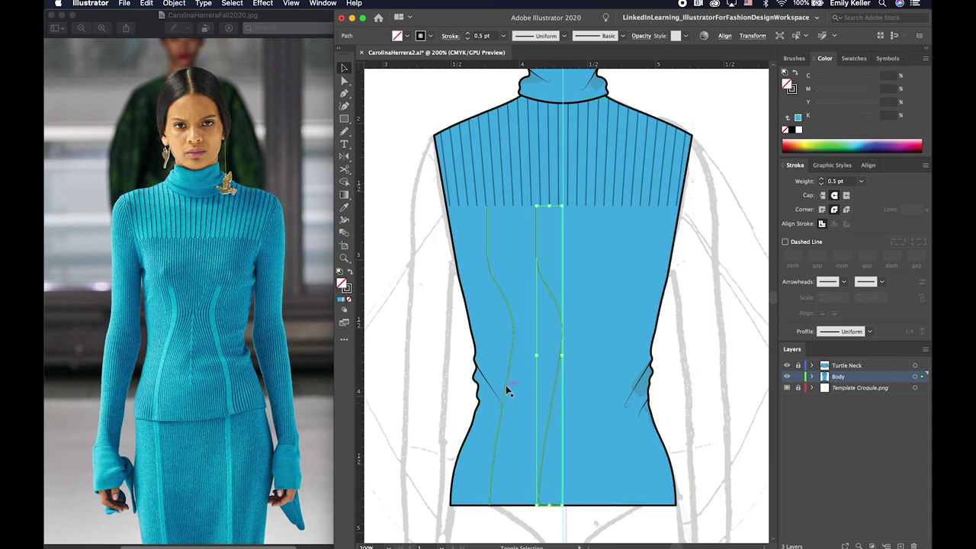
- Blend the two seams with Specified Steps set to 10
{"action": "left_click", "coordinate": [505, 385], "text": "shift"}
{"action": "key", "text": "w"}
{"action": "left_click", "coordinate": [536, 206]}
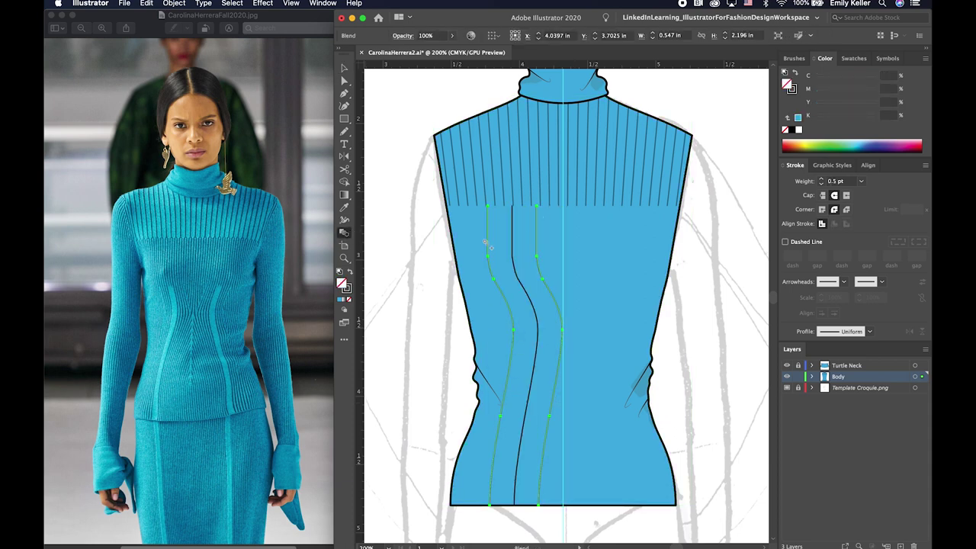
{"action": "double_click", "coordinate": [343, 236]}
{"action": "left_click", "coordinate": [268, 275]}
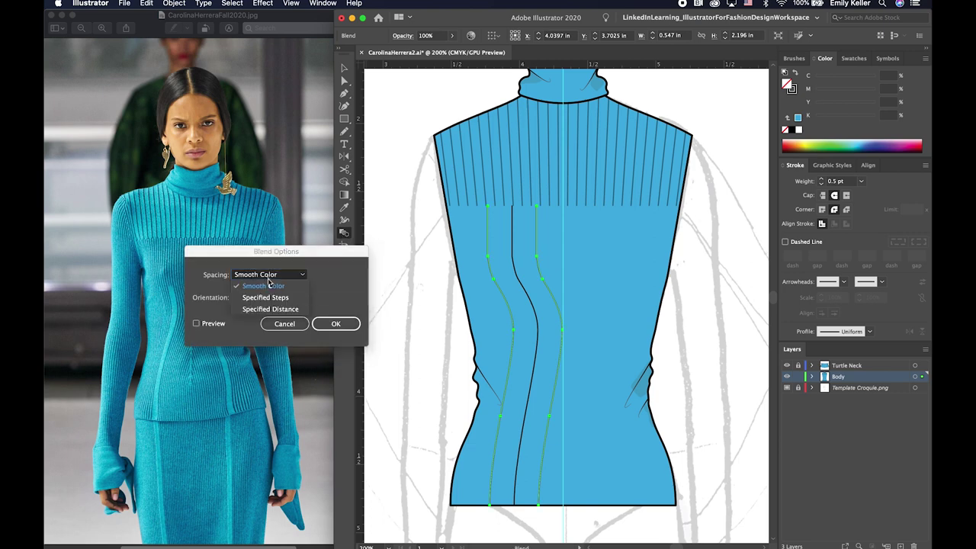
{"action": "left_click", "coordinate": [261, 292]}
{"action": "type", "text": "5"}
{"action": "key", "text": "Tab"}
{"action": "left_click", "coordinate": [212, 324]}
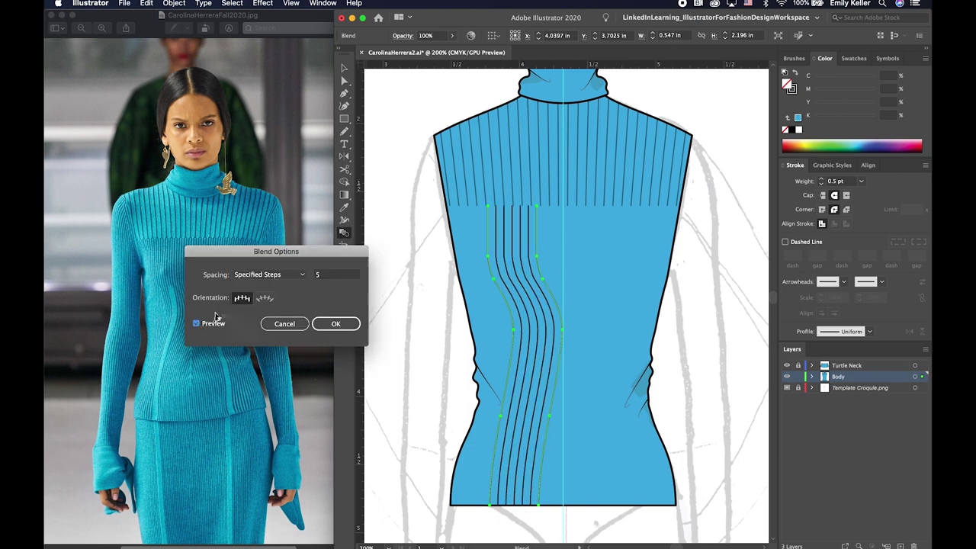
{"action": "key", "text": "shift+Tab"}
{"action": "type", "text": "10"}
{"action": "key", "text": "Tab"}
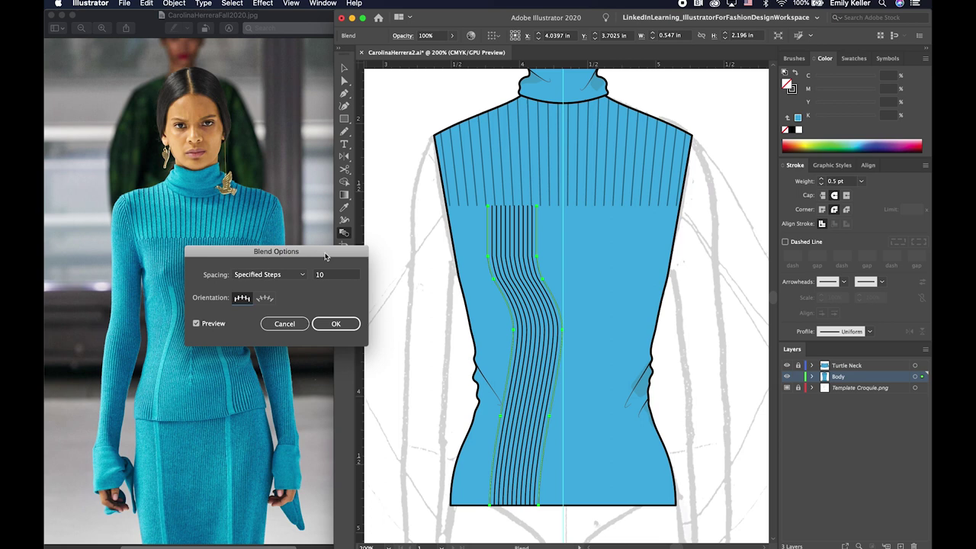
{"action": "key", "text": "Return"}
- Set the rib blend's opacity to 50% and check its blending mode
{"action": "left_click", "coordinate": [431, 36]}
{"action": "type", "text": "50"}
{"action": "key", "text": "Return"}
{"action": "left_click", "coordinate": [403, 35]}
{"action": "left_click", "coordinate": [313, 53]}
{"action": "left_click", "coordinate": [308, 98]}
{"action": "left_click", "coordinate": [737, 115]}
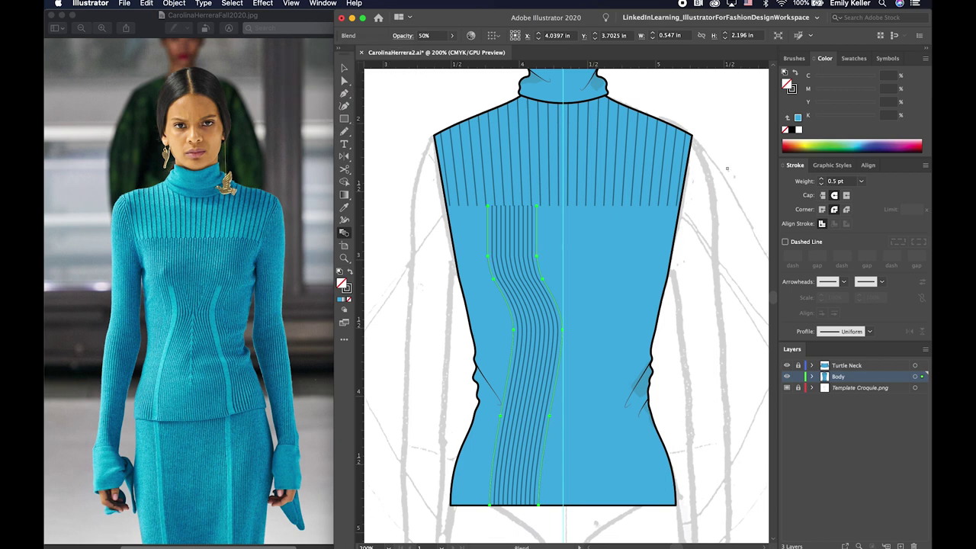
{"action": "left_click", "coordinate": [734, 179]}
{"action": "scroll", "coordinate": [730, 185], "scroll_direction": "down", "scroll_amount": 2}
{"action": "scroll", "coordinate": [731, 184], "scroll_direction": "down", "scroll_amount": 1}
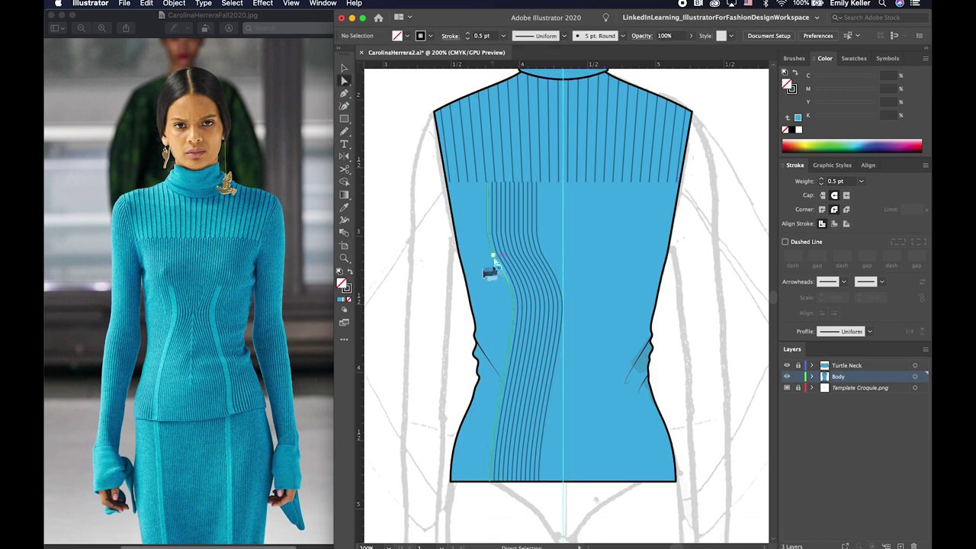
- Select the blue body and its wavy rib blend, then copy and paste a duplicate beside it
{"action": "scroll", "coordinate": [450, 266], "scroll_direction": "down", "scroll_amount": 2}
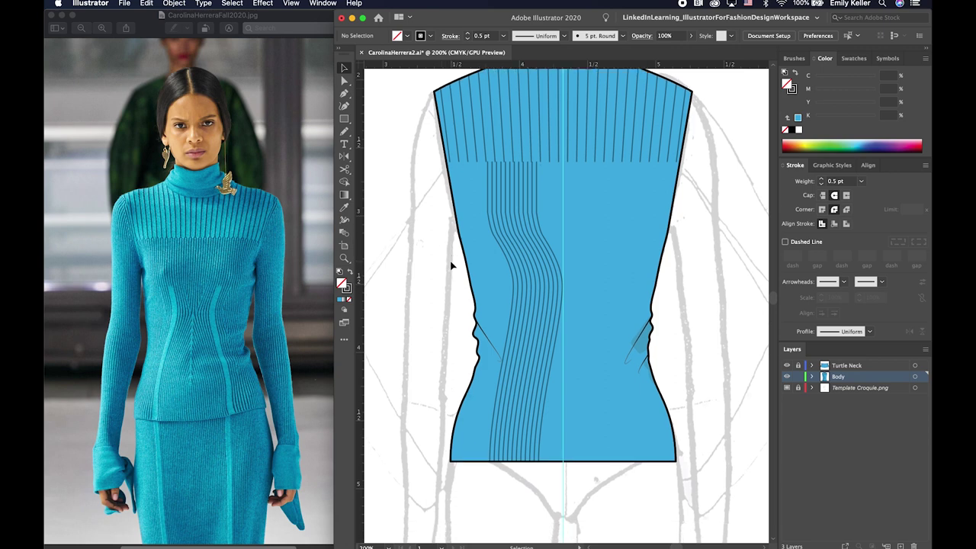
{"action": "left_click", "coordinate": [465, 263]}
{"action": "left_click", "coordinate": [445, 265]}
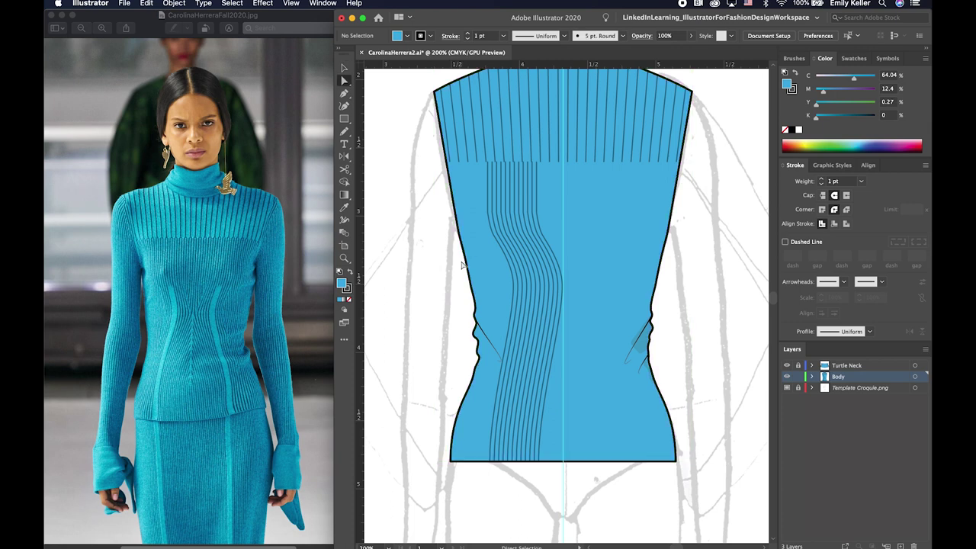
{"action": "key", "text": "ctrl+minus"}
{"action": "left_click", "coordinate": [556, 284]}
{"action": "left_click", "coordinate": [587, 276], "text": "shift"}
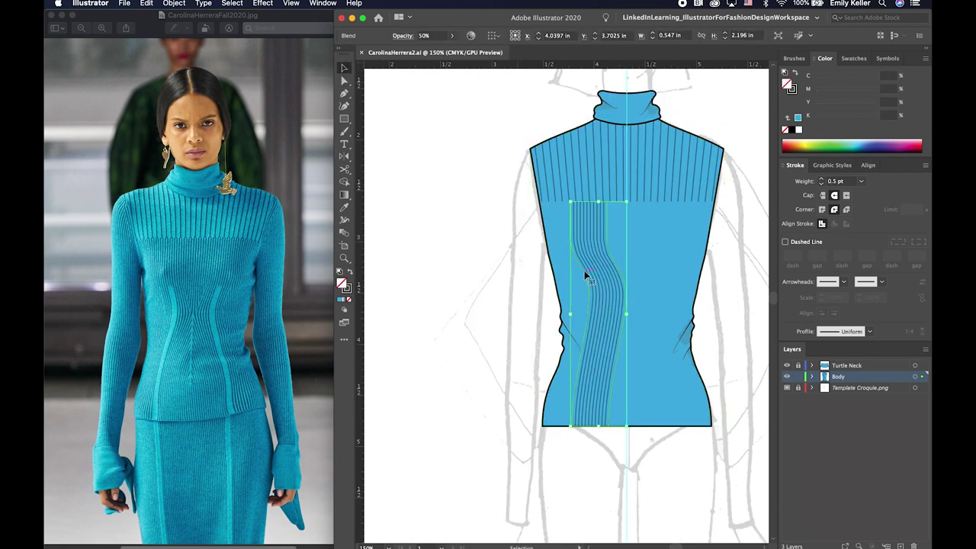
{"action": "key", "text": "ctrl+c"}
{"action": "key", "text": "ctrl+v"}
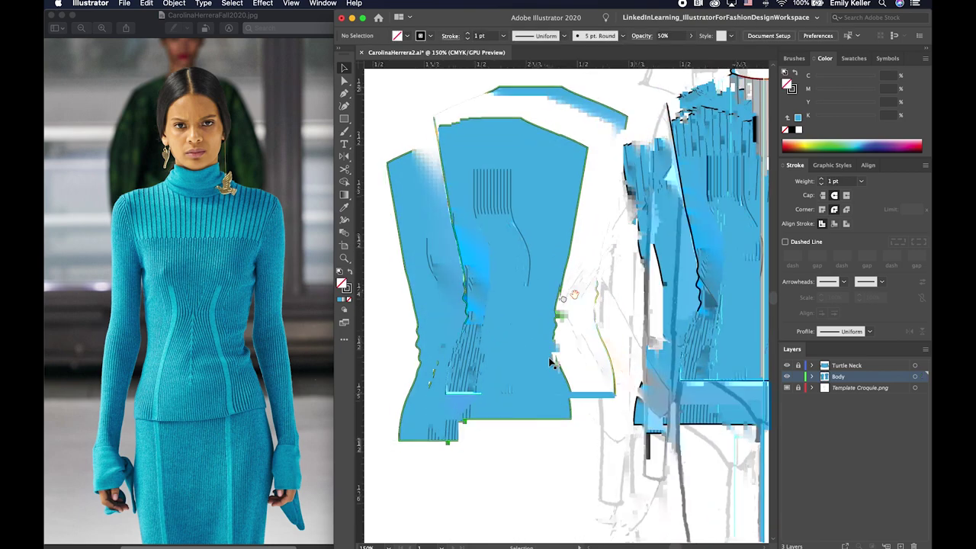
{"action": "left_click", "coordinate": [506, 360]}
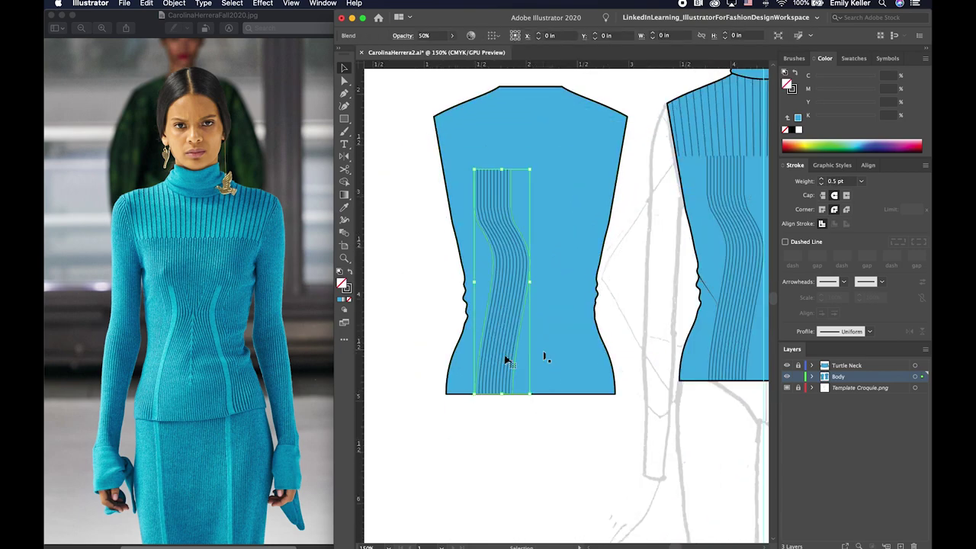
{"action": "left_click", "coordinate": [538, 276], "text": "shift"}
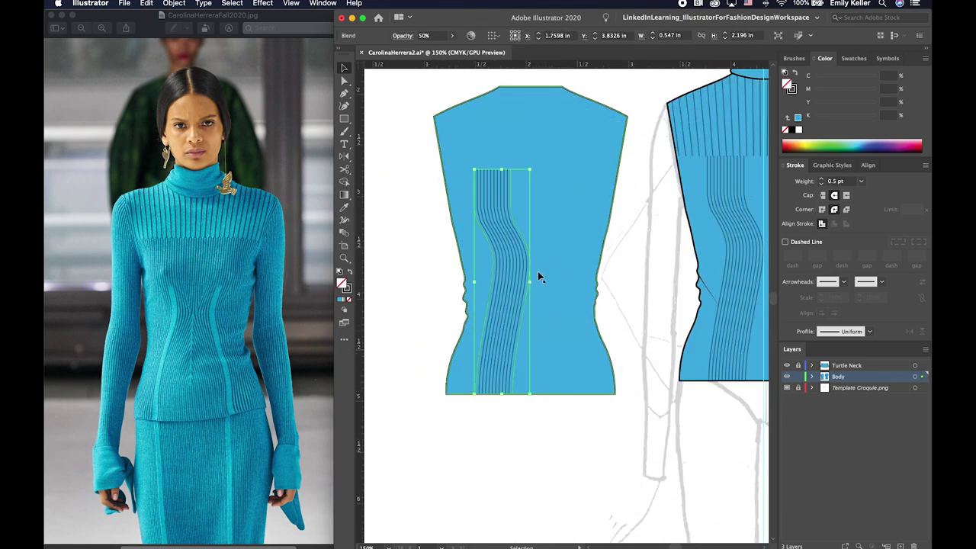
- Reshape the duplicate's blend seam toward the left edge, exit isolation, and remove the rib lines
{"action": "double_click", "coordinate": [493, 258]}
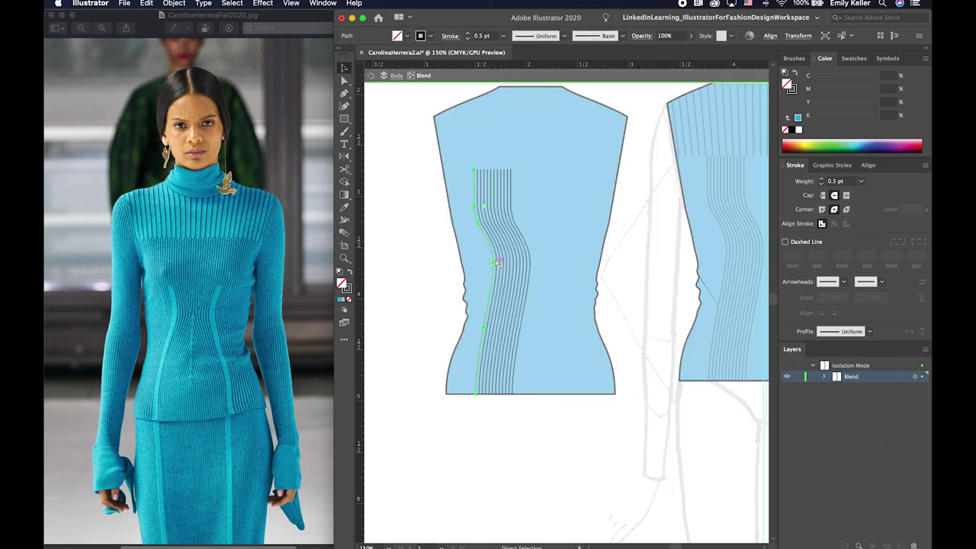
{"action": "key", "text": "Delete"}
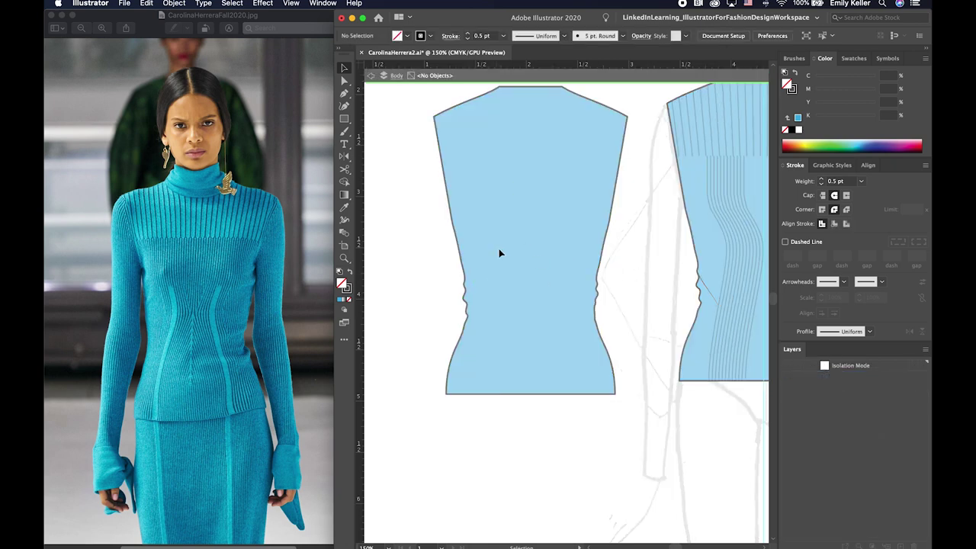
{"action": "key", "text": "ctrl+z"}
{"action": "left_click", "coordinate": [494, 260]}
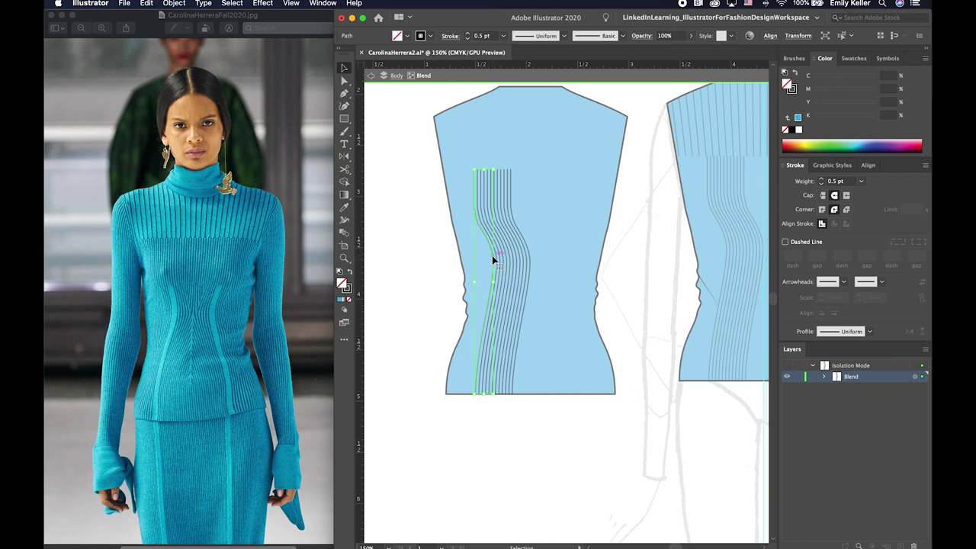
{"action": "left_click_drag", "start_coordinate": [493, 261], "coordinate": [479, 273]}
{"action": "double_click", "coordinate": [443, 288]}
{"action": "key", "text": "ctrl+equal"}
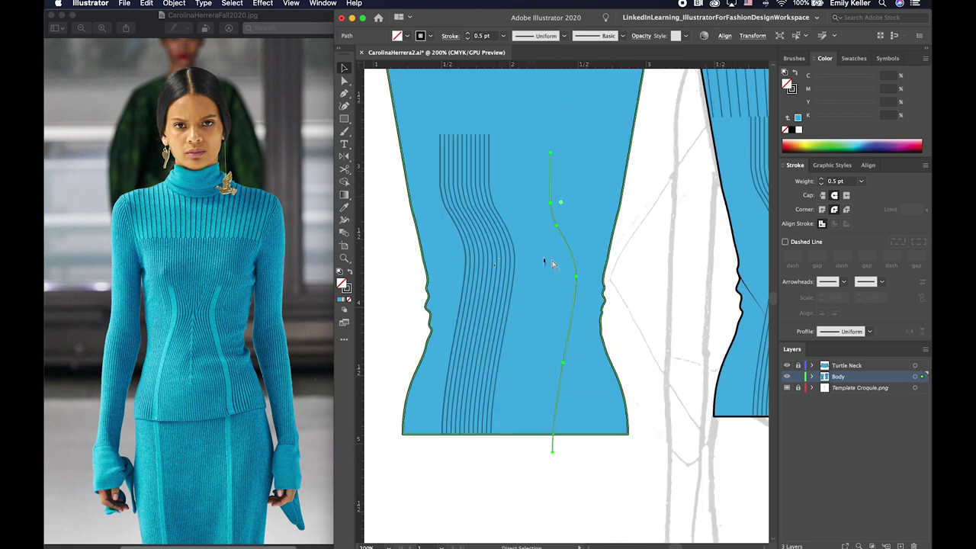
{"action": "left_click_drag", "start_coordinate": [565, 245], "coordinate": [455, 228]}
{"action": "key", "text": "ctrl+shift+a"}
- Add an anchor on the hem and raise the bottom-right corner so the hem slopes up
{"action": "key", "text": "plus"}
{"action": "left_click", "coordinate": [438, 436]}
{"action": "key", "text": "Return"}
{"action": "left_click", "coordinate": [436, 434]}
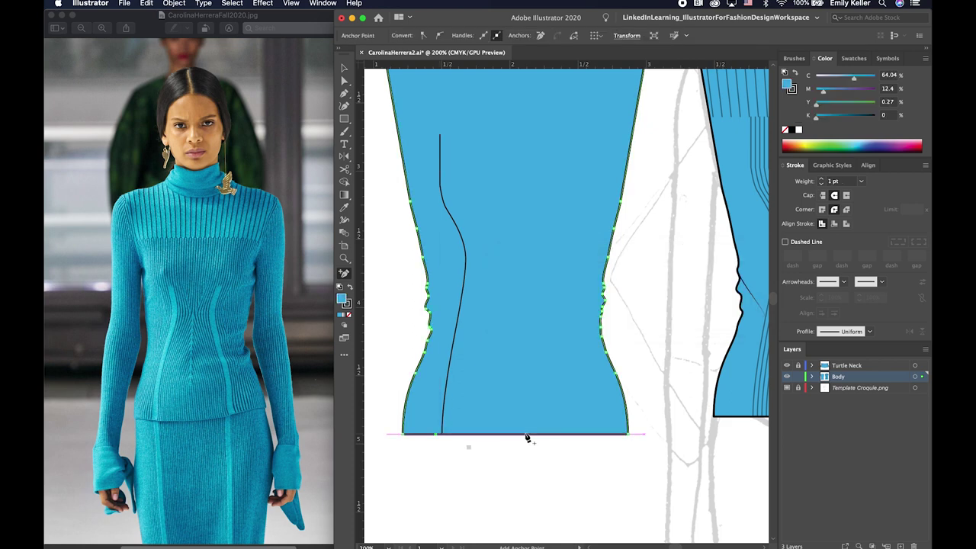
{"action": "left_click_drag", "start_coordinate": [626, 435], "coordinate": [616, 374]}
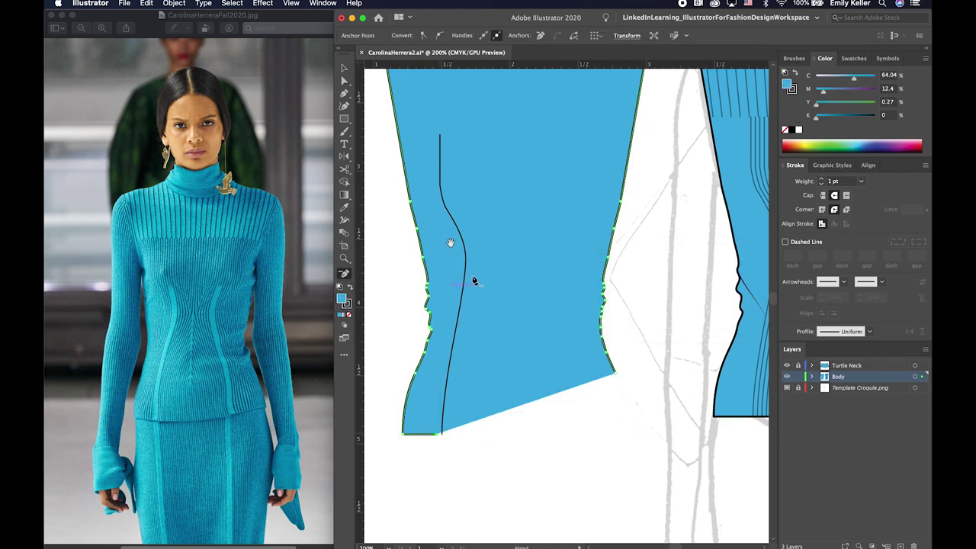
{"action": "scroll", "coordinate": [473, 279], "scroll_direction": "up", "scroll_amount": 3}
{"action": "scroll", "coordinate": [473, 279], "scroll_direction": "left", "scroll_amount": 2}
{"action": "left_click_drag", "start_coordinate": [497, 256], "coordinate": [499, 257]}
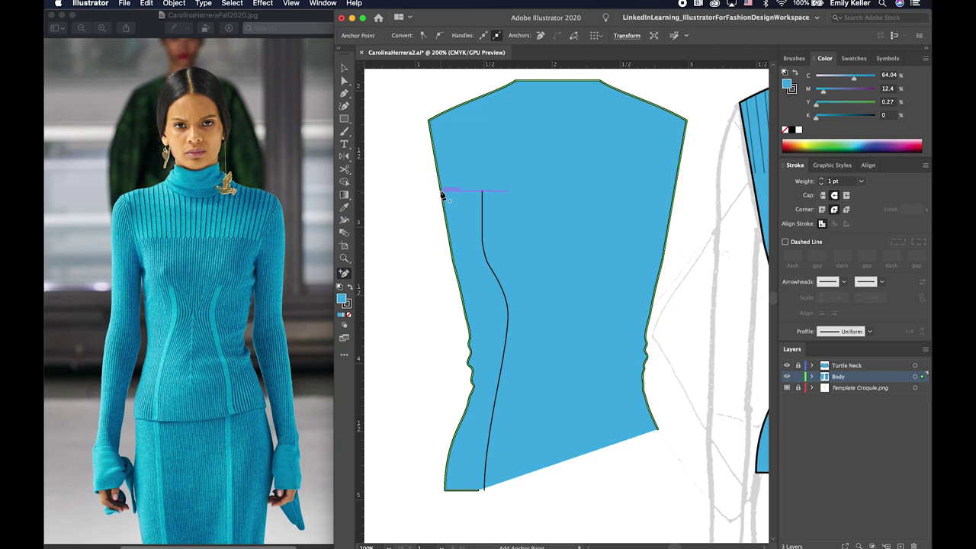
- Split the duplicate body along the curved seam and clear the side piece's fill
{"action": "left_click", "coordinate": [431, 123]}
{"action": "key", "text": "v"}
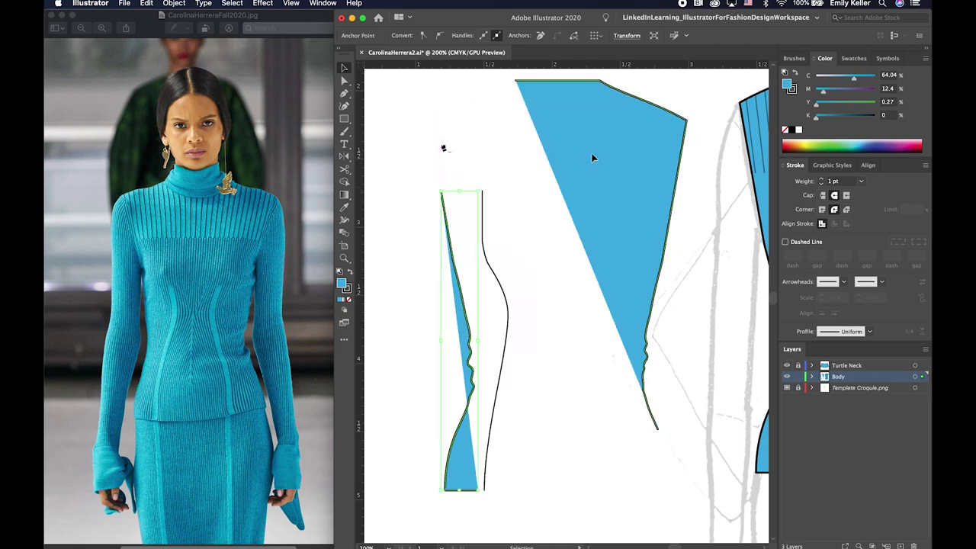
{"action": "left_click", "coordinate": [525, 201]}
{"action": "left_click", "coordinate": [458, 252]}
{"action": "left_click_drag", "start_coordinate": [428, 278], "coordinate": [460, 304]}
{"action": "key", "text": "Delete"}
- Position the side panel outline and move the narrow path onto the panel's right edge
{"action": "left_click", "coordinate": [433, 224]}
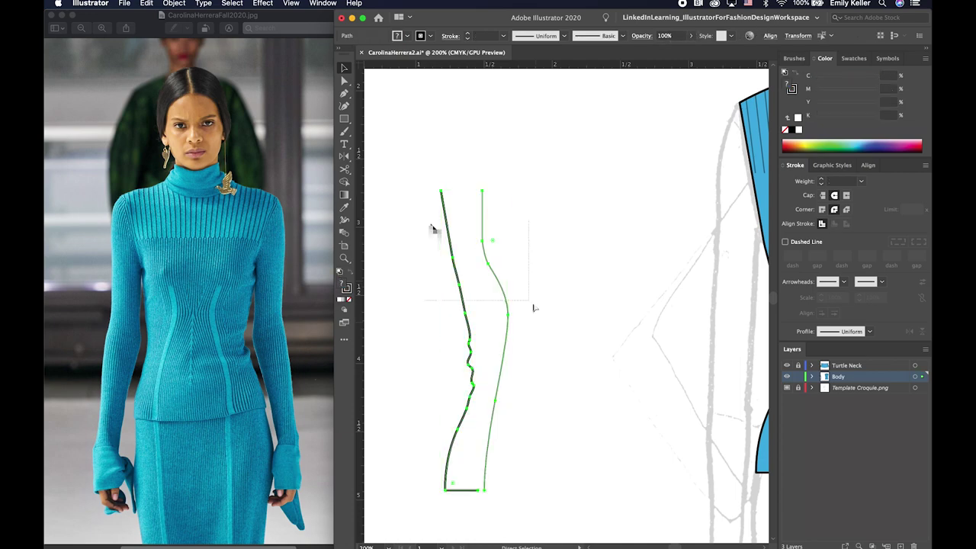
{"action": "key", "text": "ctrl+k"}
{"action": "key", "text": "Return"}
{"action": "scroll", "coordinate": [710, 322], "scroll_direction": "right", "scroll_amount": 3}
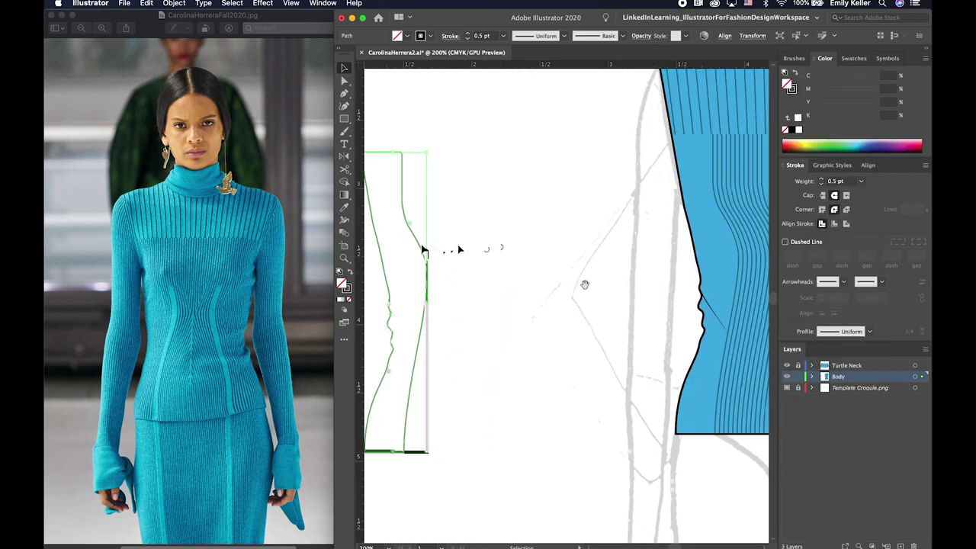
{"action": "left_click_drag", "start_coordinate": [760, 244], "coordinate": [726, 233]}
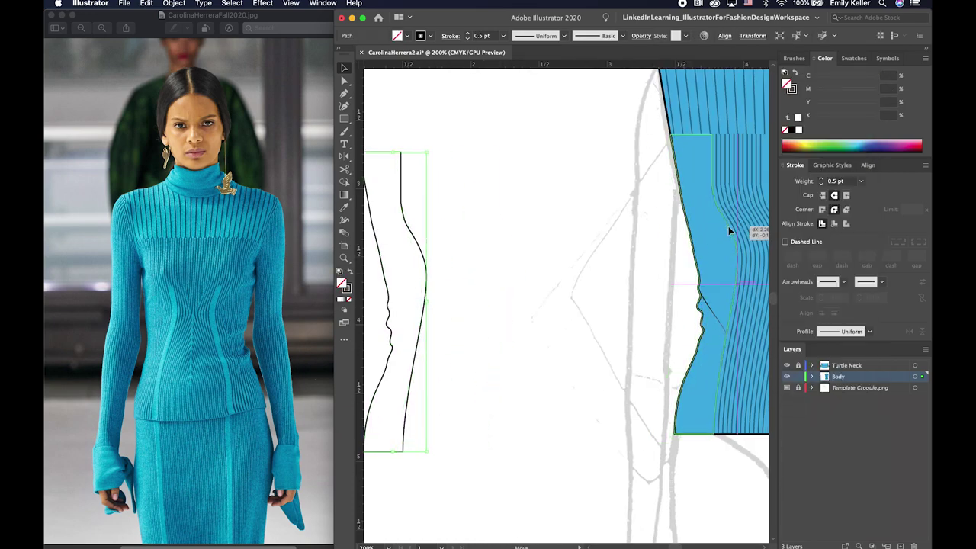
{"action": "scroll", "coordinate": [728, 226], "scroll_direction": "right", "scroll_amount": 5}
{"action": "left_click_drag", "start_coordinate": [526, 274], "coordinate": [501, 260]}
{"action": "scroll", "coordinate": [503, 261], "scroll_direction": "left", "scroll_amount": 3}
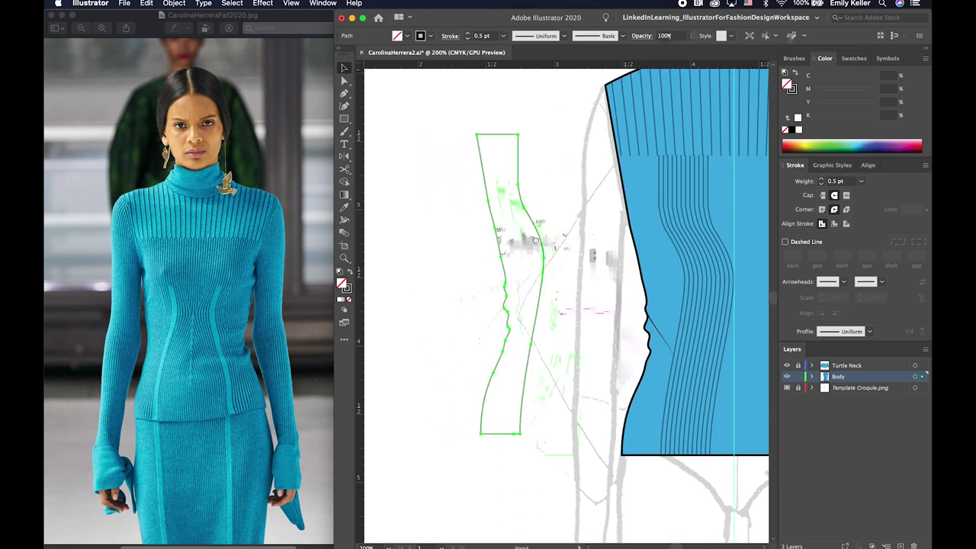
{"action": "double_click", "coordinate": [683, 257]}
{"action": "double_click", "coordinate": [579, 271]}
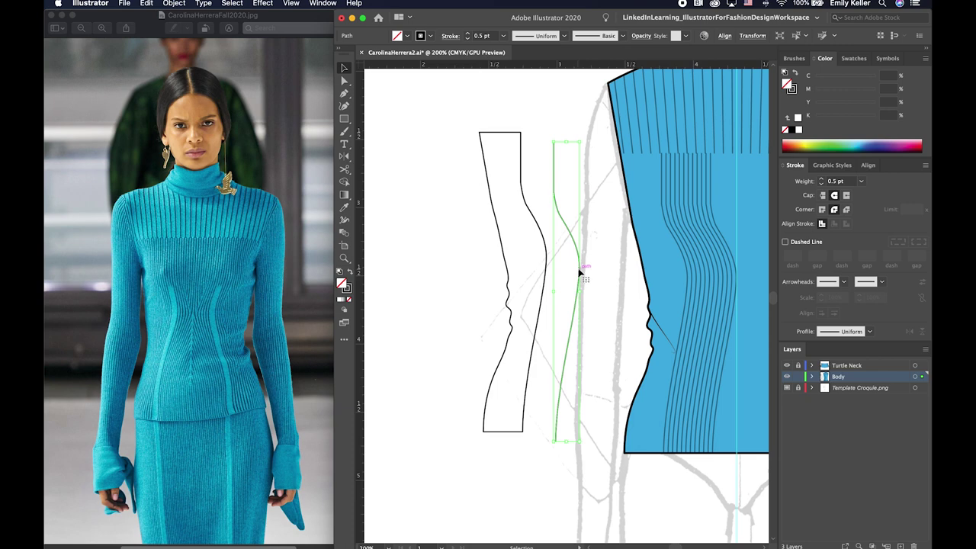
{"action": "left_click_drag", "start_coordinate": [578, 257], "coordinate": [570, 249]}
- Select the narrow panel path and make an offset copy of it
{"action": "left_click", "coordinate": [568, 248]}
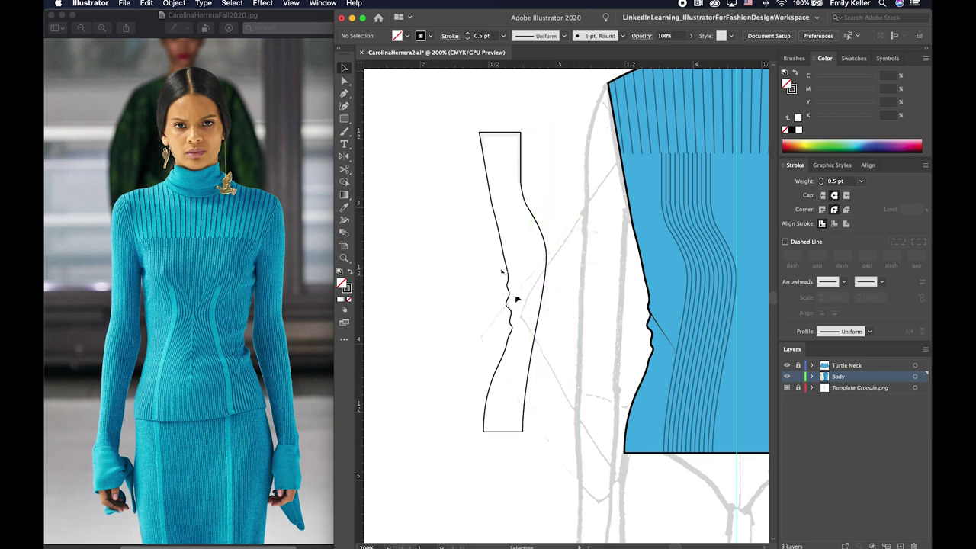
{"action": "left_click", "coordinate": [507, 273]}
{"action": "key", "text": "a"}
{"action": "left_click", "coordinate": [463, 195]}
{"action": "left_click", "coordinate": [390, 104]}
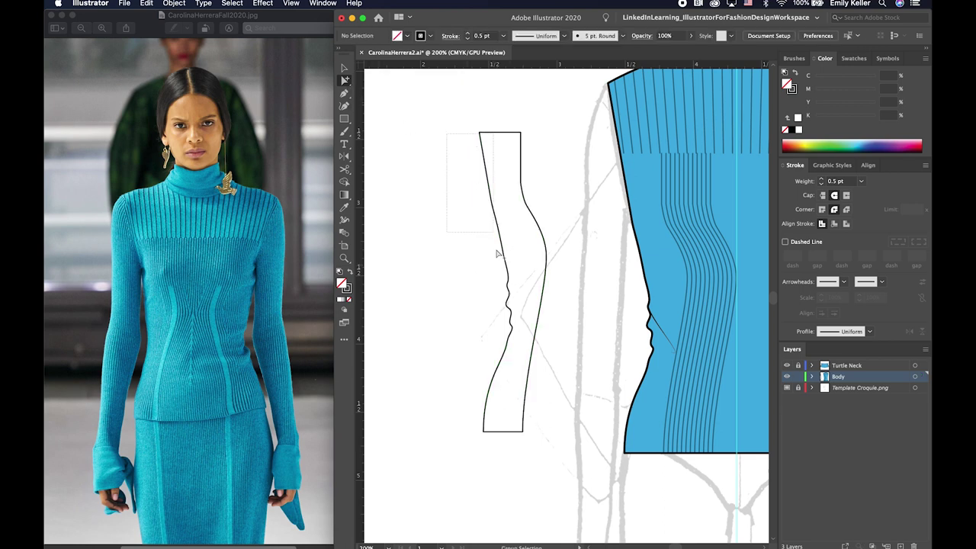
{"action": "left_click_drag", "start_coordinate": [446, 149], "coordinate": [513, 438]}
{"action": "left_click_drag", "start_coordinate": [540, 316], "coordinate": [594, 340]}
- Cut the copy with Scissors, delete its bottom and right segments, and move the wavy line to the left edge
{"action": "key", "text": "c"}
{"action": "left_click", "coordinate": [573, 156]}
{"action": "key", "text": "minus"}
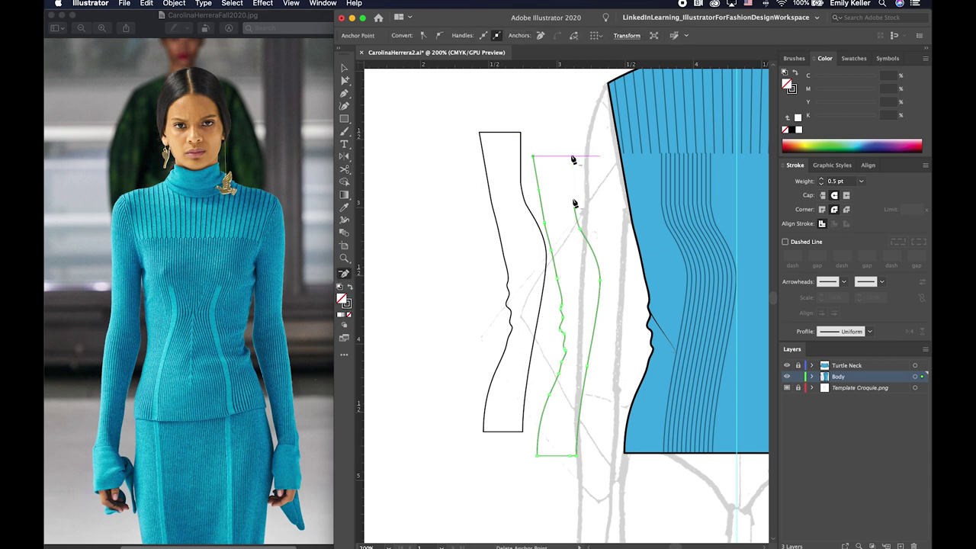
{"action": "left_click", "coordinate": [560, 458]}
{"action": "key", "text": "Delete"}
{"action": "left_click", "coordinate": [584, 414]}
{"action": "key", "text": "Delete"}
{"action": "left_click_drag", "start_coordinate": [564, 311], "coordinate": [512, 276]}
- Draw a straight vertical line on the panel's right side and blend it with the wavy line
{"action": "key", "text": "p"}
{"action": "left_click", "coordinate": [546, 131]}
{"action": "left_click", "coordinate": [546, 438], "text": "shift"}
{"action": "key", "text": "v"}
{"action": "left_click", "coordinate": [572, 352]}
{"action": "left_click", "coordinate": [476, 212]}
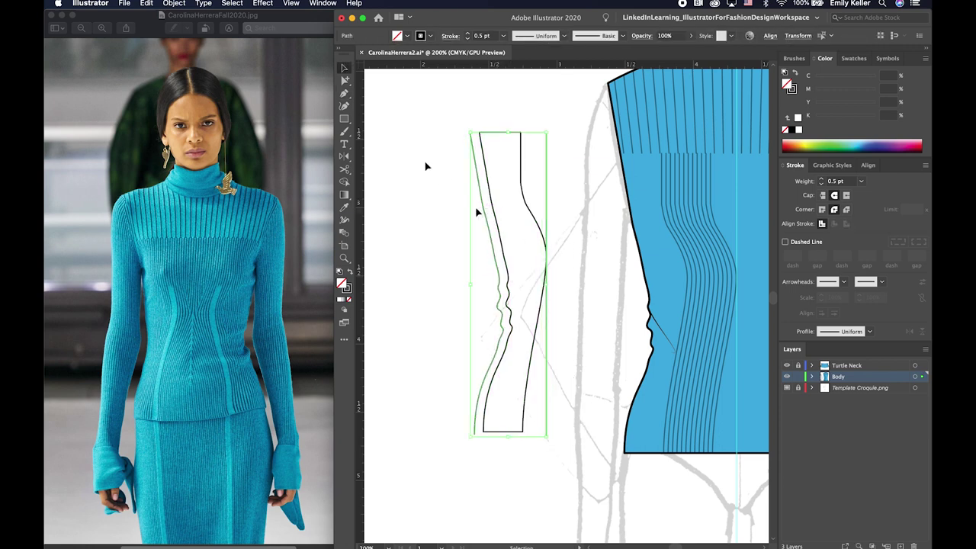
{"action": "left_click", "coordinate": [345, 230]}
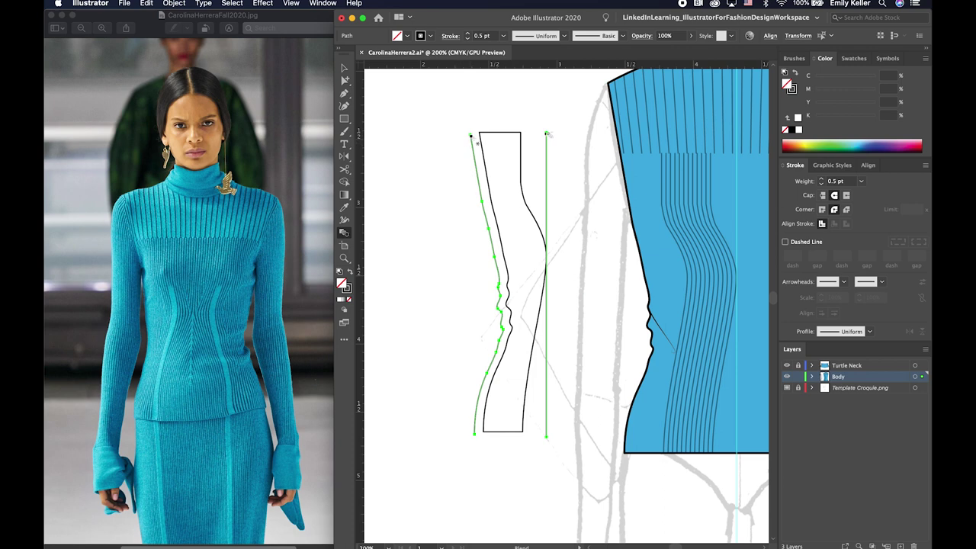
{"action": "left_click", "coordinate": [546, 134]}
{"action": "double_click", "coordinate": [344, 231]}
- Set the side rib blend to 14 specified steps and stretch its top edge slightly upward
{"action": "left_click", "coordinate": [197, 324]}
{"action": "left_click", "coordinate": [269, 274]}
{"action": "left_click", "coordinate": [266, 297]}
{"action": "type", "text": "8"}
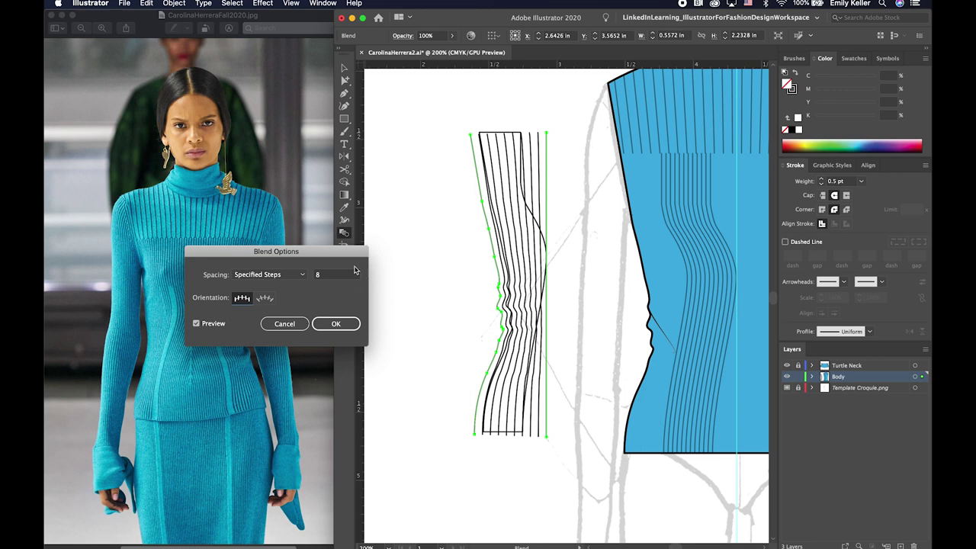
{"action": "type", "text": "10"}
{"action": "key", "text": "Tab"}
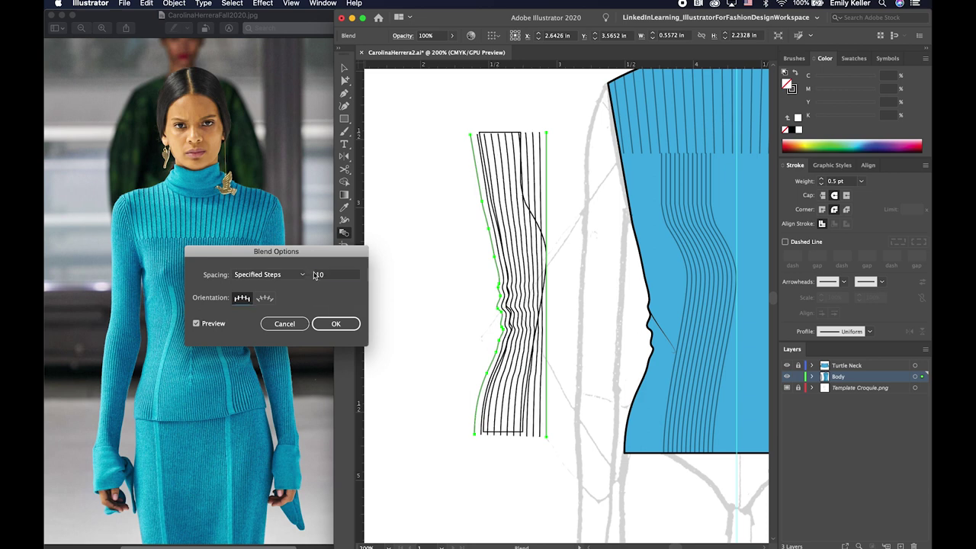
{"action": "double_click", "coordinate": [326, 275]}
{"action": "type", "text": "13"}
{"action": "key", "text": "Tab"}
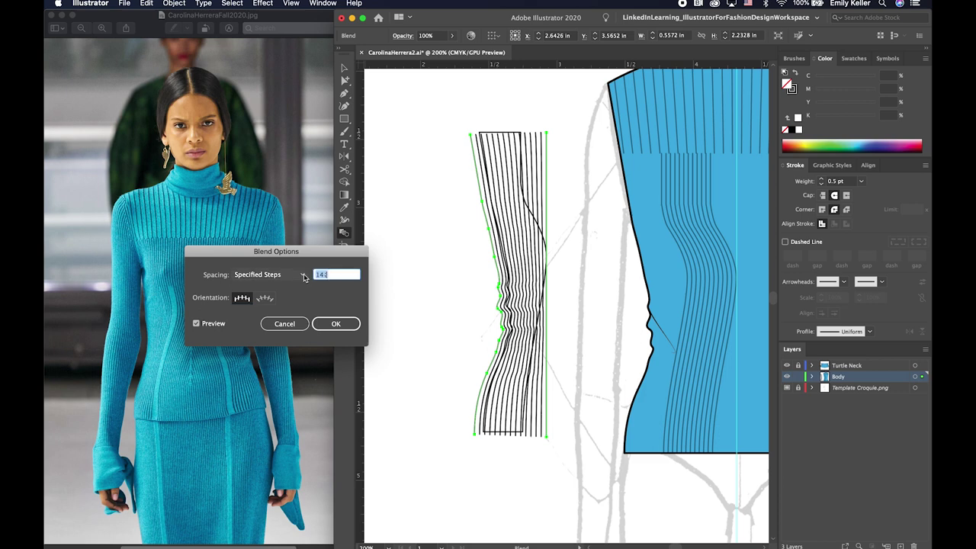
{"action": "type", "text": "14"}
{"action": "key", "text": "Tab"}
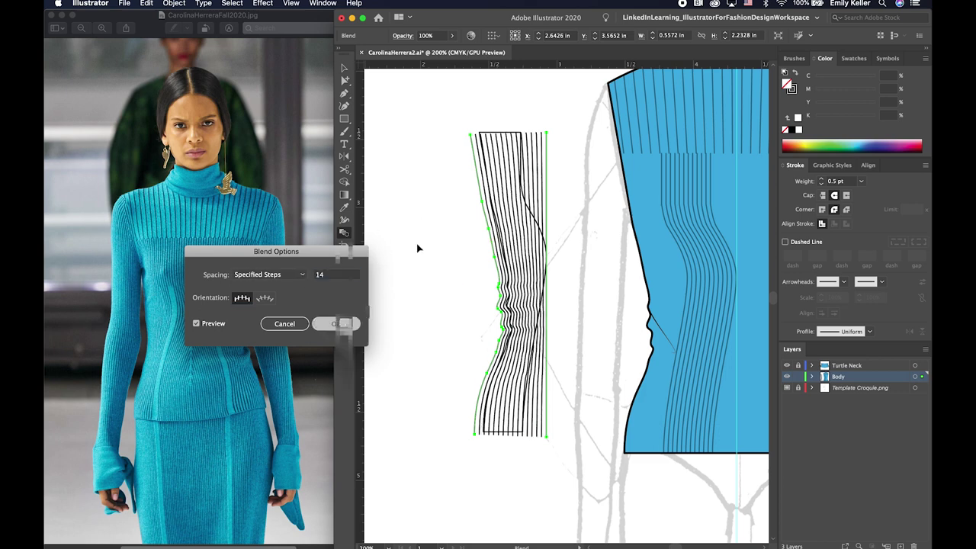
{"action": "left_click", "coordinate": [342, 323]}
{"action": "left_click_drag", "start_coordinate": [508, 138], "coordinate": [509, 128]}
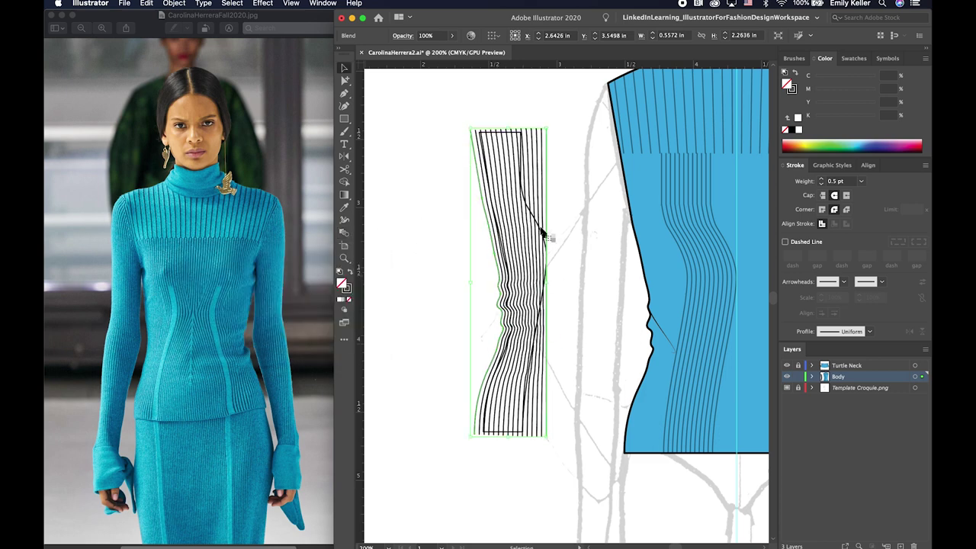
{"action": "left_click", "coordinate": [522, 442]}
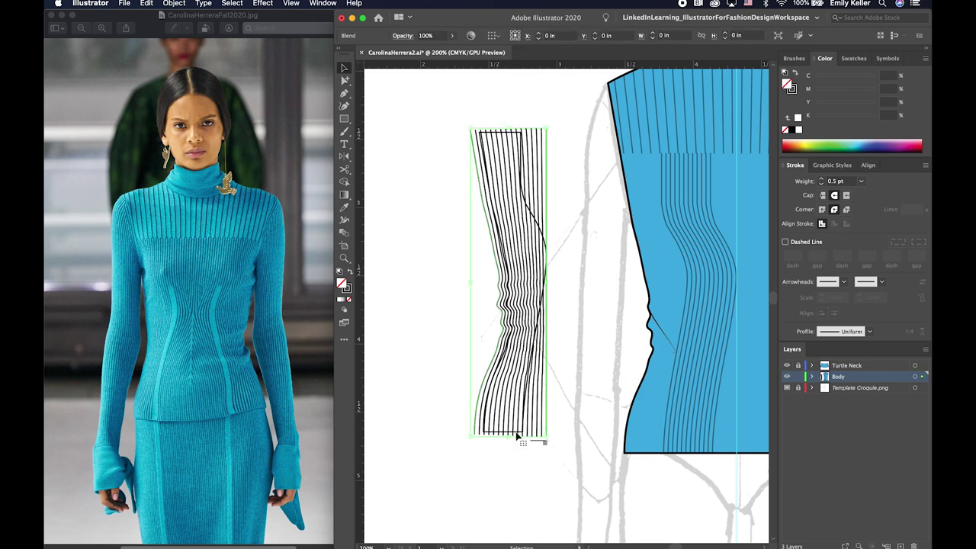
- Clip the rib blend to the panel shape at 50% opacity with Multiply blending
{"action": "right_click", "coordinate": [506, 190]}
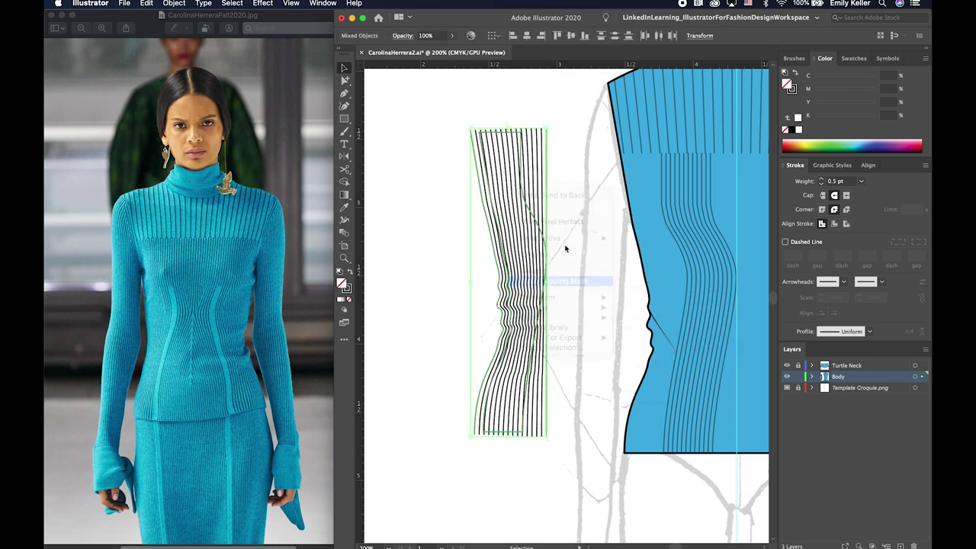
{"action": "left_click", "coordinate": [566, 279]}
{"action": "type", "text": "50"}
{"action": "key", "text": "Return"}
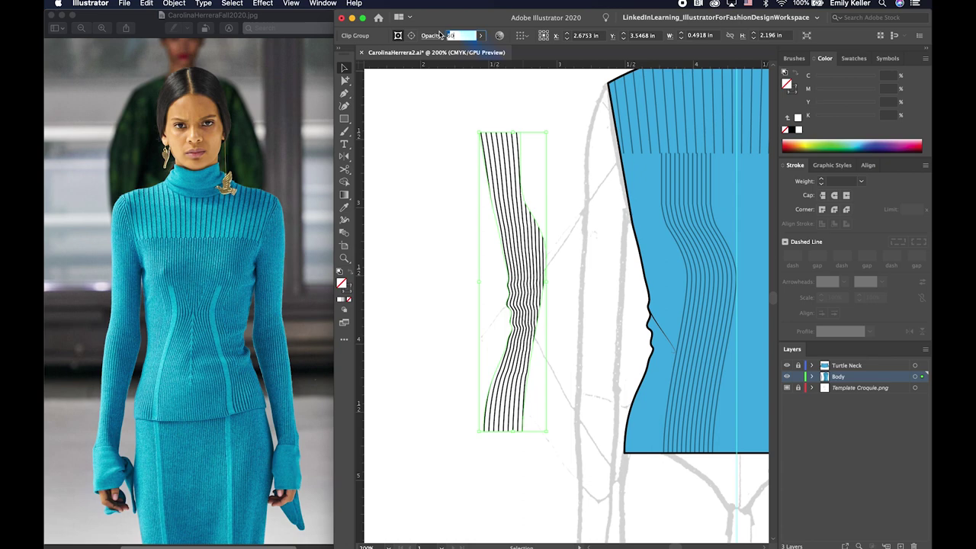
{"action": "left_click", "coordinate": [432, 35]}
{"action": "left_click", "coordinate": [344, 53]}
{"action": "left_click", "coordinate": [349, 89]}
- Place the clipped rib panel on the body's left side and bring up Reflect options
{"action": "left_click_drag", "start_coordinate": [516, 214], "coordinate": [651, 231]}
{"action": "key", "text": "ctrl+shift+a"}
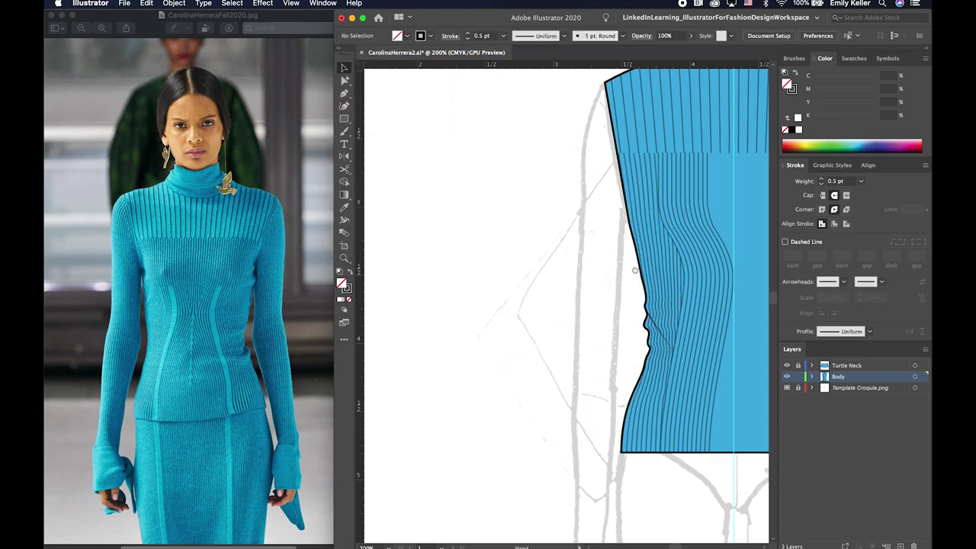
{"action": "left_click_drag", "start_coordinate": [738, 264], "coordinate": [555, 243]}
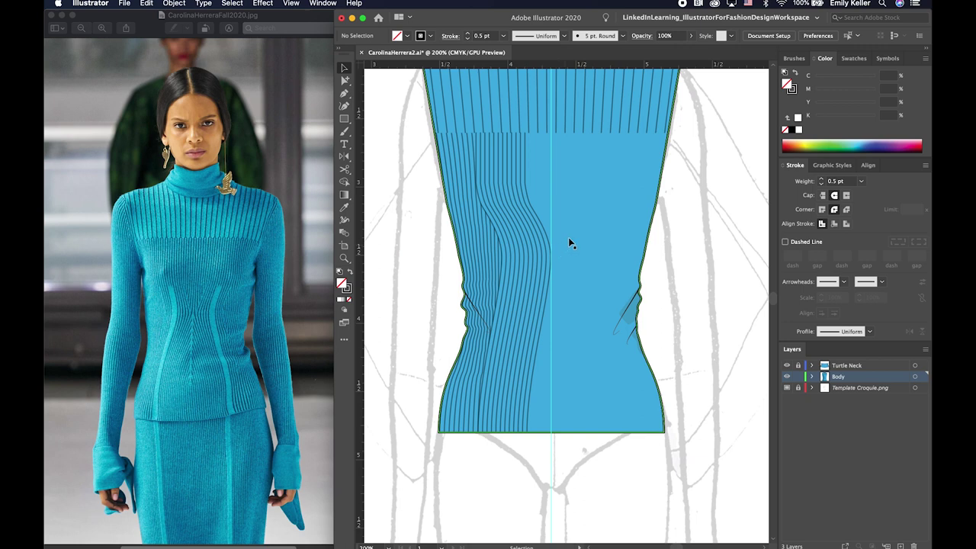
{"action": "left_click", "coordinate": [522, 246]}
{"action": "key", "text": "o"}
{"action": "left_click", "coordinate": [556, 174], "text": "alt"}
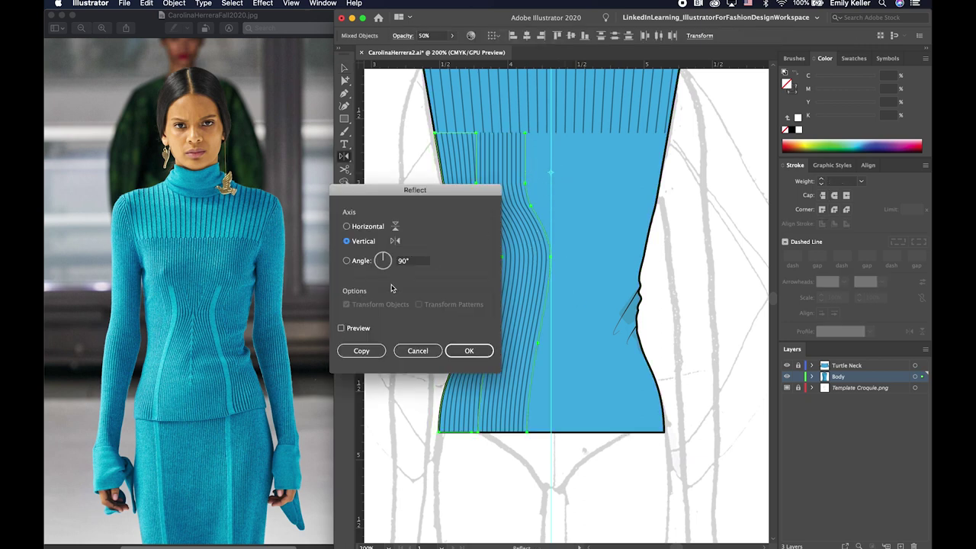
- Make a vertical-axis mirrored copy of the rib panel on the body's right side
{"action": "left_click", "coordinate": [353, 349]}
{"action": "key", "text": "v"}
{"action": "left_click", "coordinate": [417, 264]}
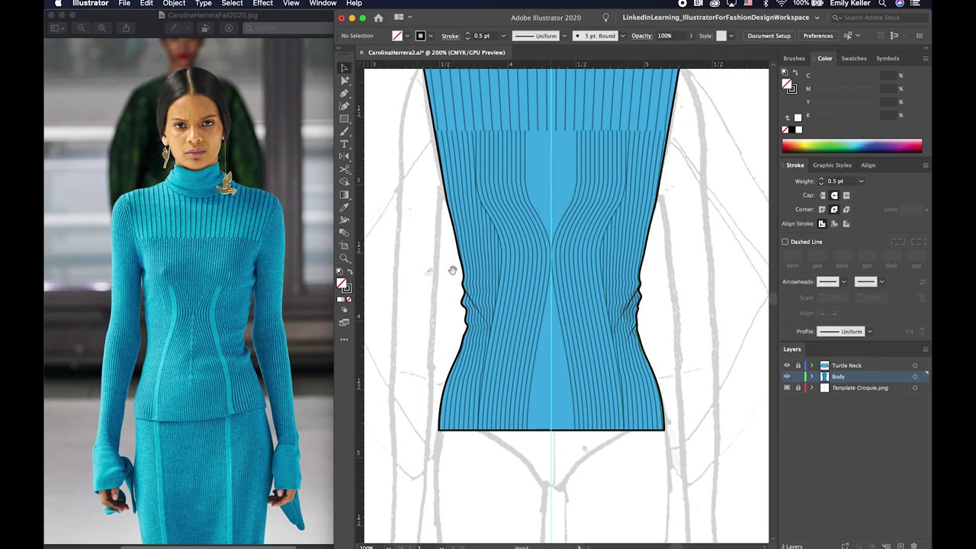
- Select the centre rib spine paths with Direct Selection
{"action": "scroll", "coordinate": [452, 268], "scroll_direction": "right", "scroll_amount": 1}
{"action": "key", "text": "super+minus"}
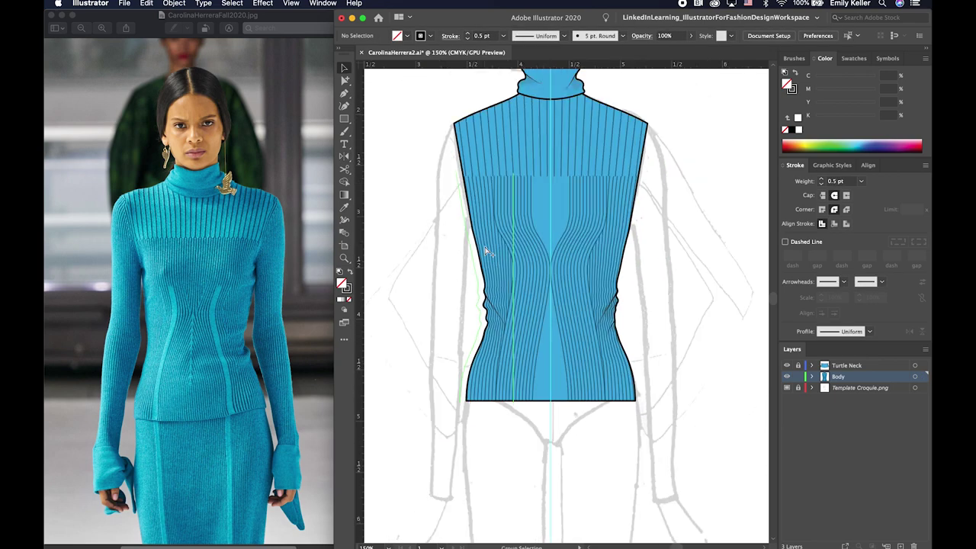
{"action": "key", "text": "super+equal"}
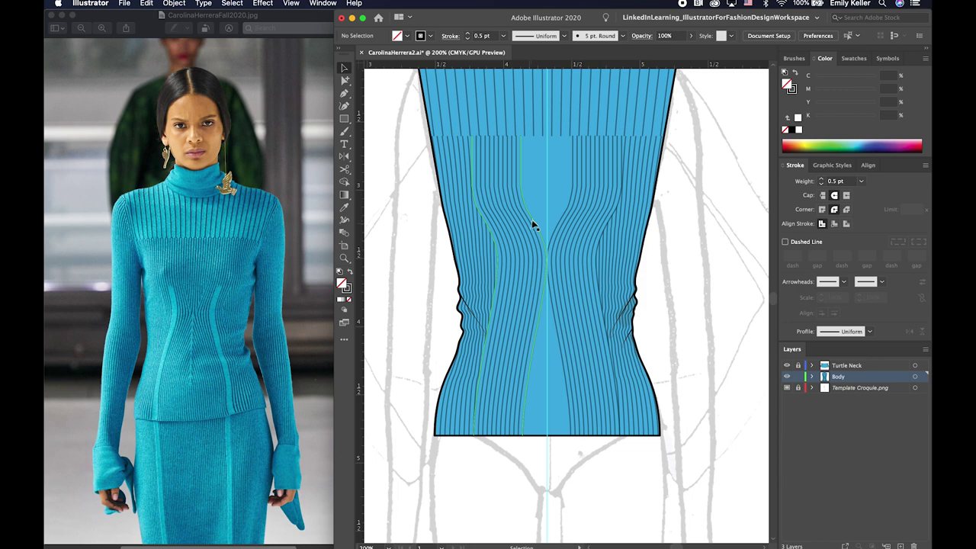
{"action": "key", "text": "a"}
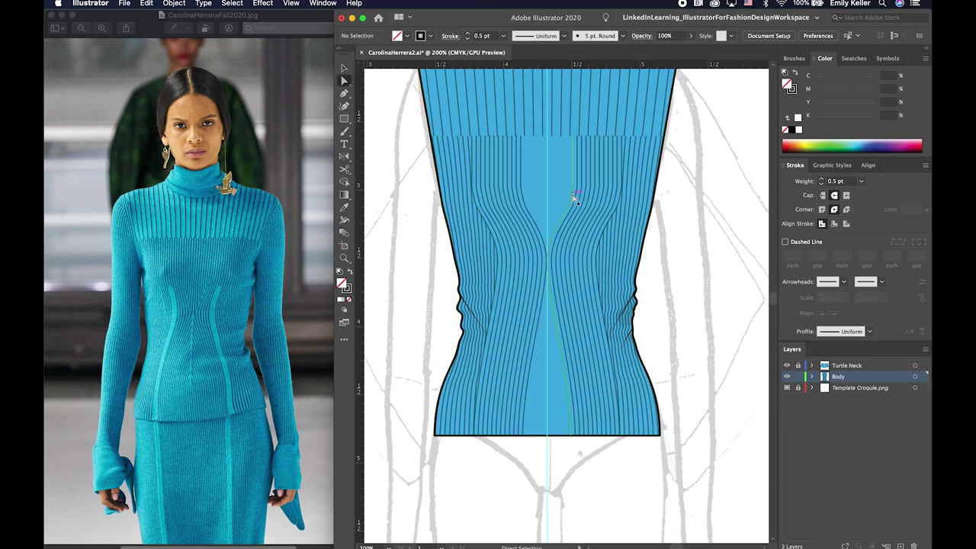
{"action": "left_click", "coordinate": [525, 202]}
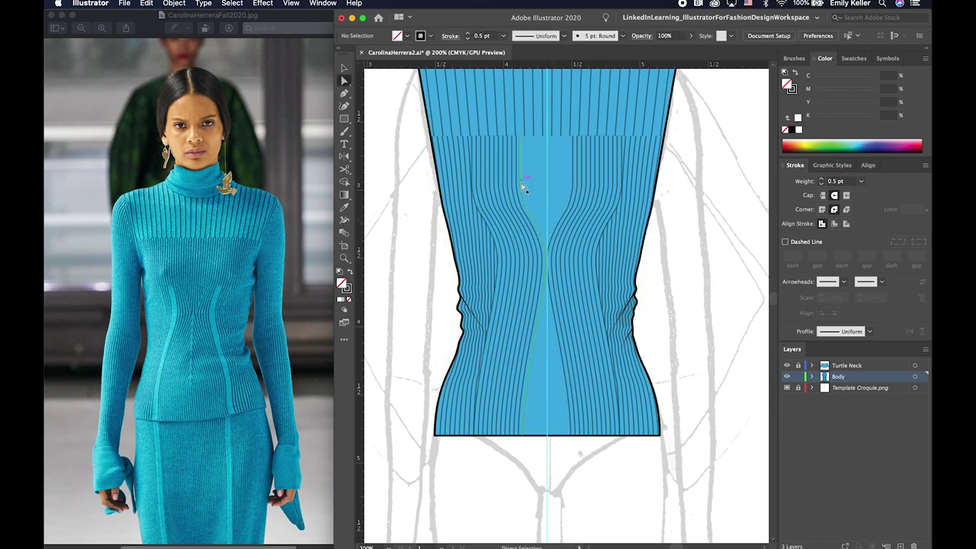
{"action": "left_click", "coordinate": [572, 186]}
{"action": "left_click", "coordinate": [573, 186]}
- Move the pointed centre panel path off the body onto blank canvas
{"action": "key", "text": "v"}
{"action": "left_click", "coordinate": [592, 233]}
{"action": "left_click_drag", "start_coordinate": [594, 267], "coordinate": [496, 234]}
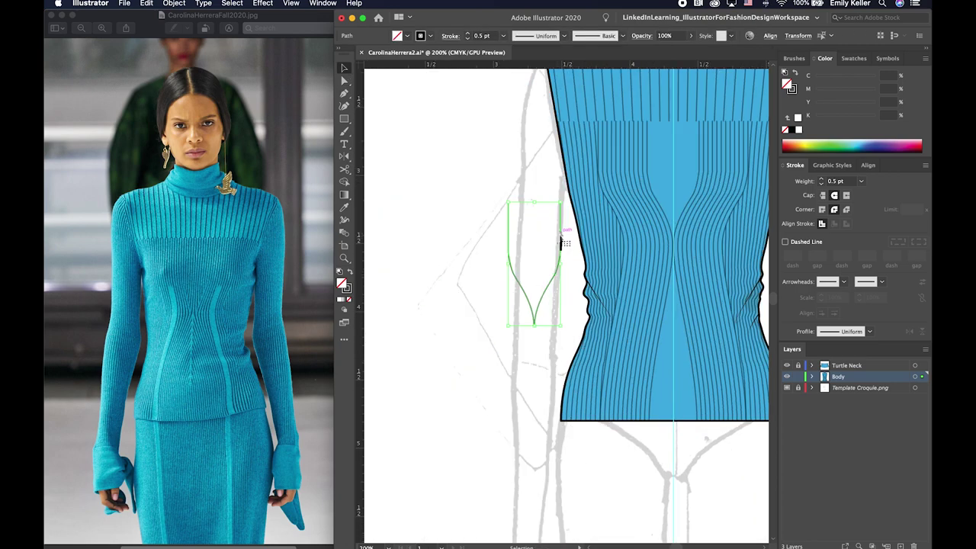
{"action": "key", "text": "ctrl+k"}
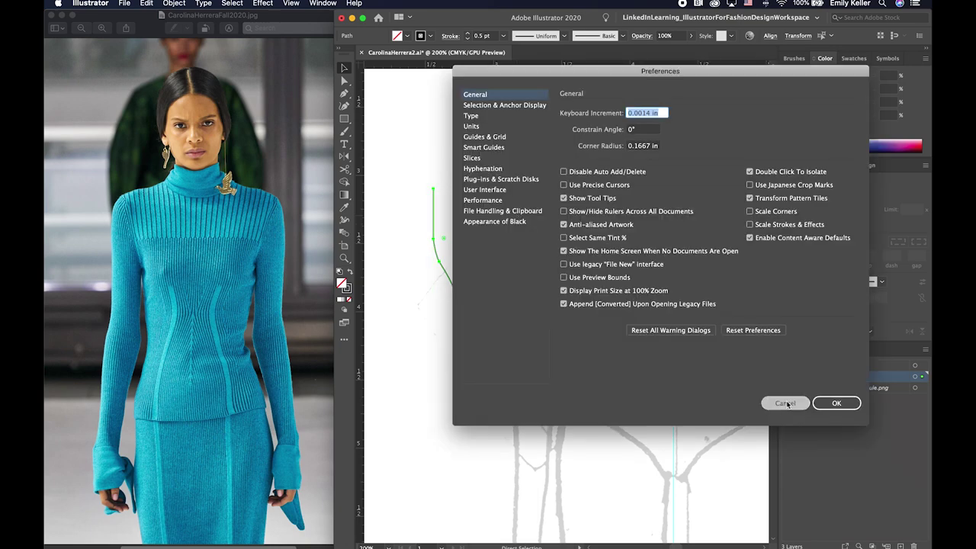
{"action": "left_click", "coordinate": [787, 404]}
{"action": "left_click_drag", "start_coordinate": [497, 333], "coordinate": [425, 213]}
{"action": "left_click", "coordinate": [503, 270]}
{"action": "key", "text": "ctrl+j"}
{"action": "left_click", "coordinate": [721, 307]}
{"action": "left_click", "coordinate": [488, 324]}
{"action": "scroll", "coordinate": [495, 309], "scroll_direction": "right", "scroll_amount": 1}
{"action": "left_click", "coordinate": [462, 278]}
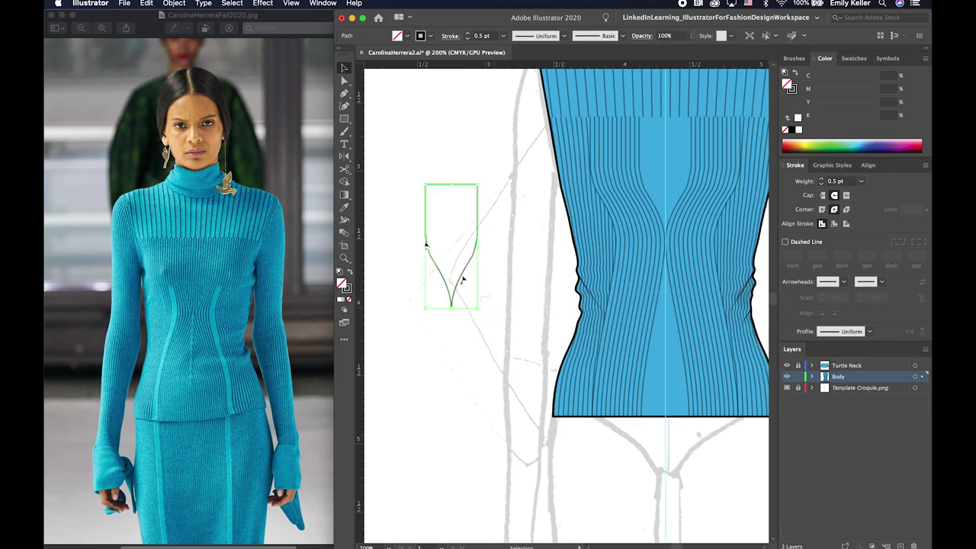
- Draw vertical lines on each side of the pointed shape and blend all three together
{"action": "key", "text": "p"}
{"action": "left_click", "coordinate": [483, 183]}
{"action": "left_click", "coordinate": [482, 315]}
{"action": "key", "text": "v"}
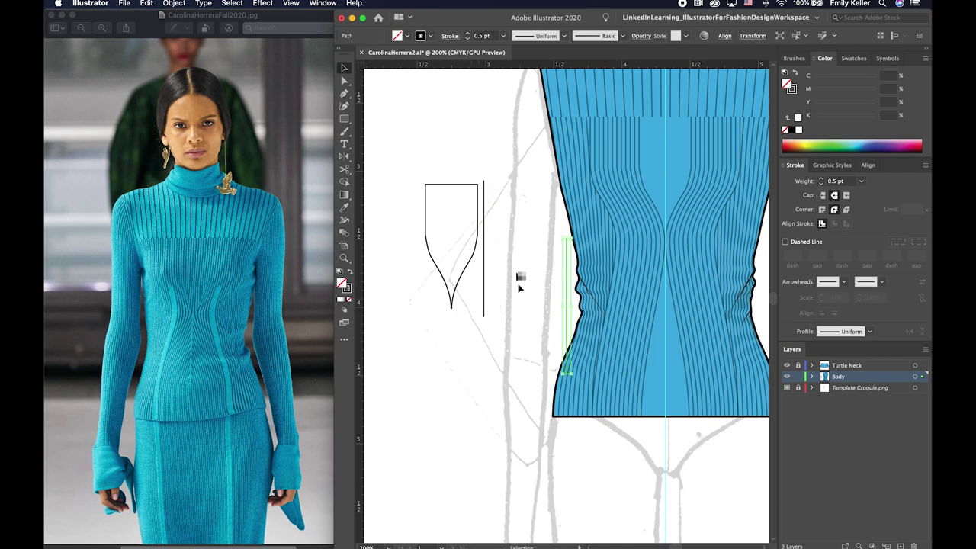
{"action": "left_click_drag", "start_coordinate": [567, 303], "coordinate": [420, 243]}
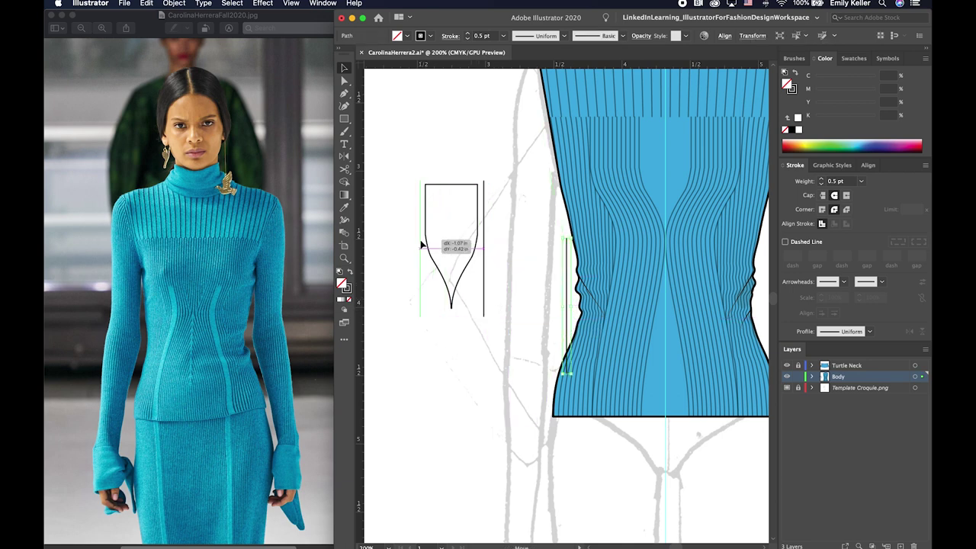
{"action": "left_click_drag", "start_coordinate": [399, 310], "coordinate": [485, 355]}
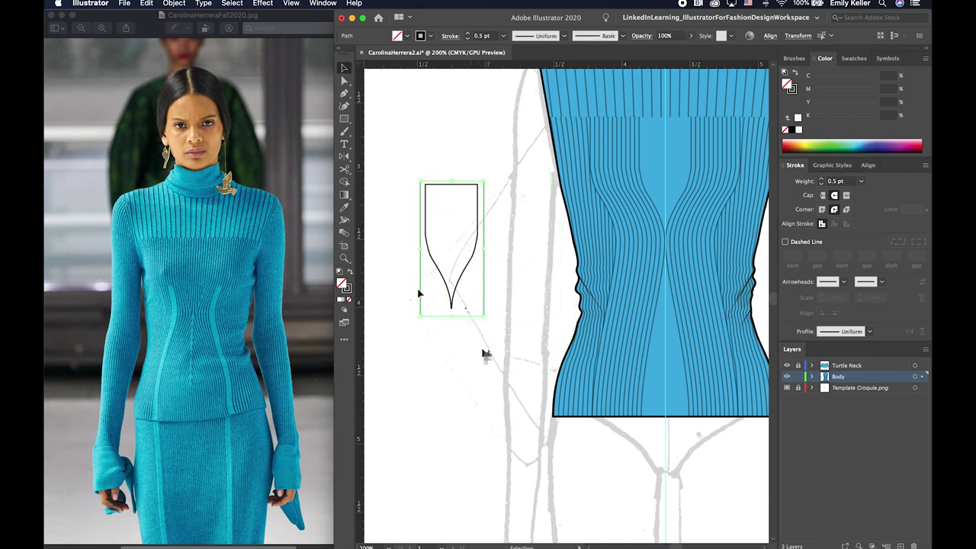
{"action": "left_click", "coordinate": [480, 185]}
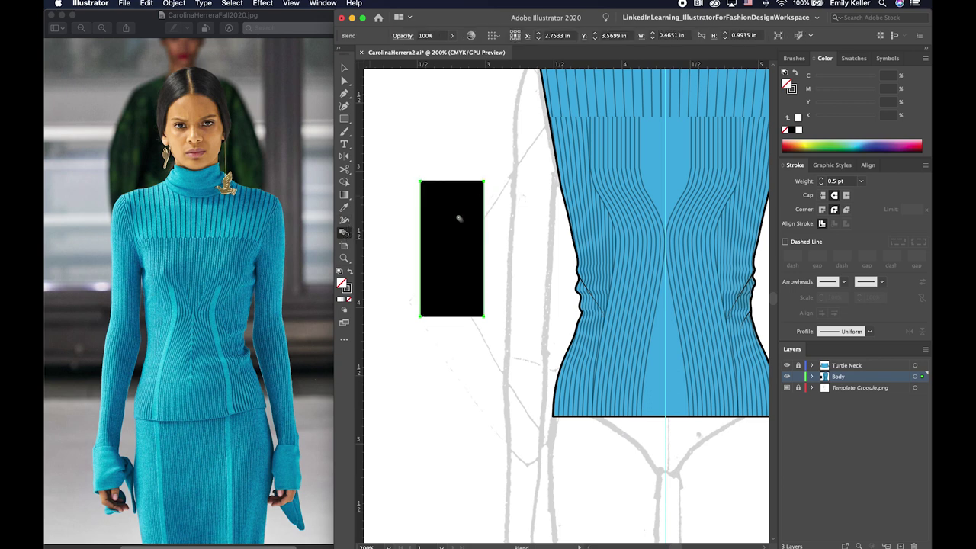
- Set the centre panel blend to 12 specified steps and nudge it slightly right
{"action": "double_click", "coordinate": [343, 233]}
{"action": "left_click", "coordinate": [269, 274]}
{"action": "left_click", "coordinate": [289, 286]}
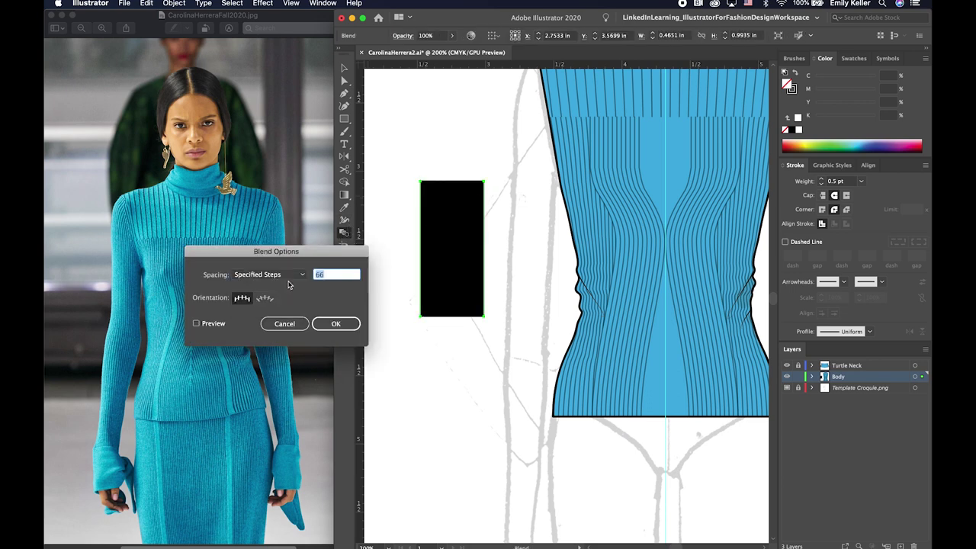
{"action": "type", "text": "4"}
{"action": "left_click", "coordinate": [221, 324]}
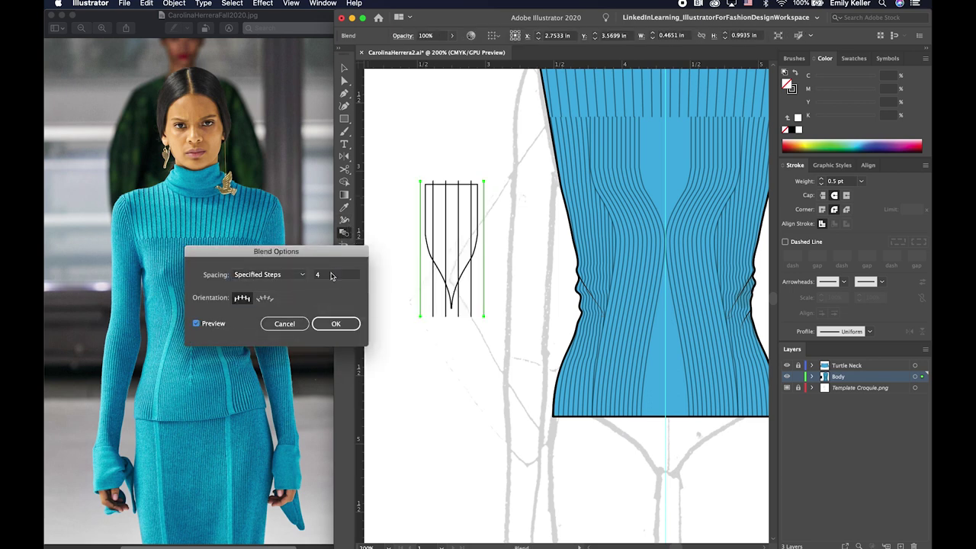
{"action": "type", "text": "8"}
{"action": "key", "text": "Tab"}
{"action": "type", "text": "12"}
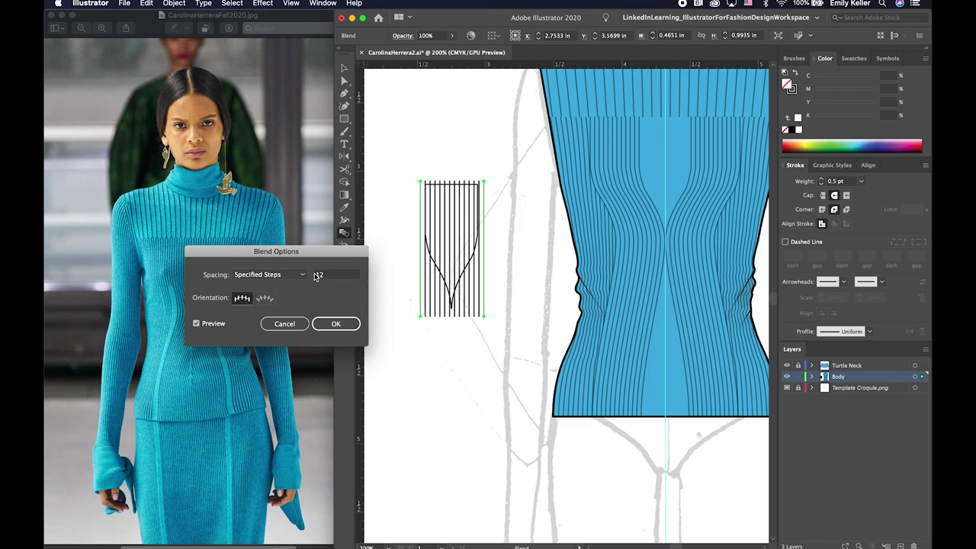
{"action": "left_click", "coordinate": [339, 326]}
{"action": "key", "text": "v"}
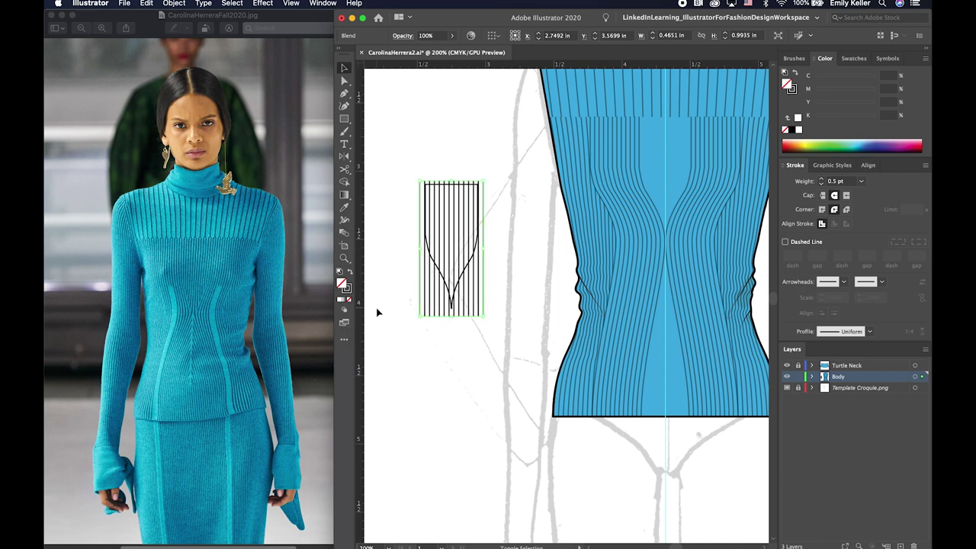
{"action": "key", "text": "Right"}
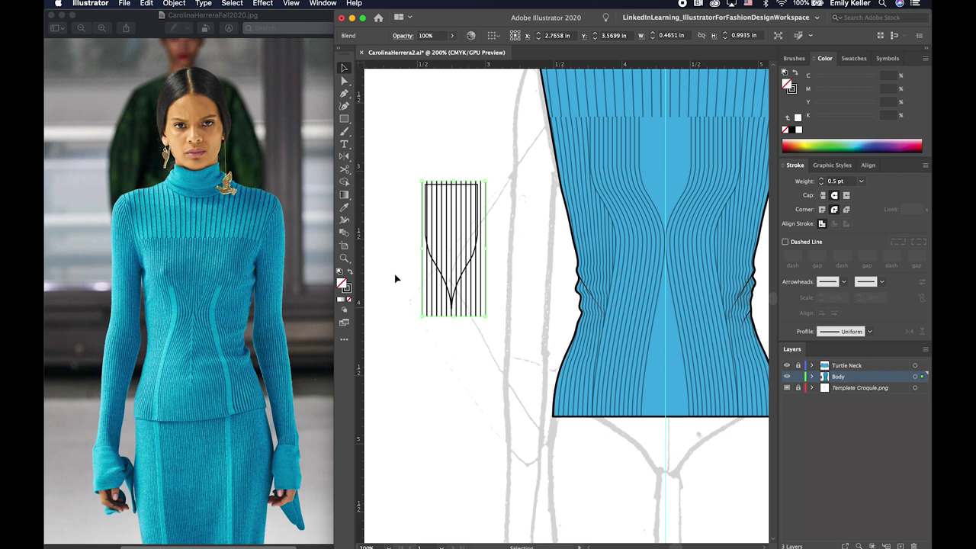
{"action": "right_click", "coordinate": [447, 229]}
- Clip the rib lines to the V outline at 50% opacity and move them onto the body's centre
{"action": "left_click", "coordinate": [487, 318]}
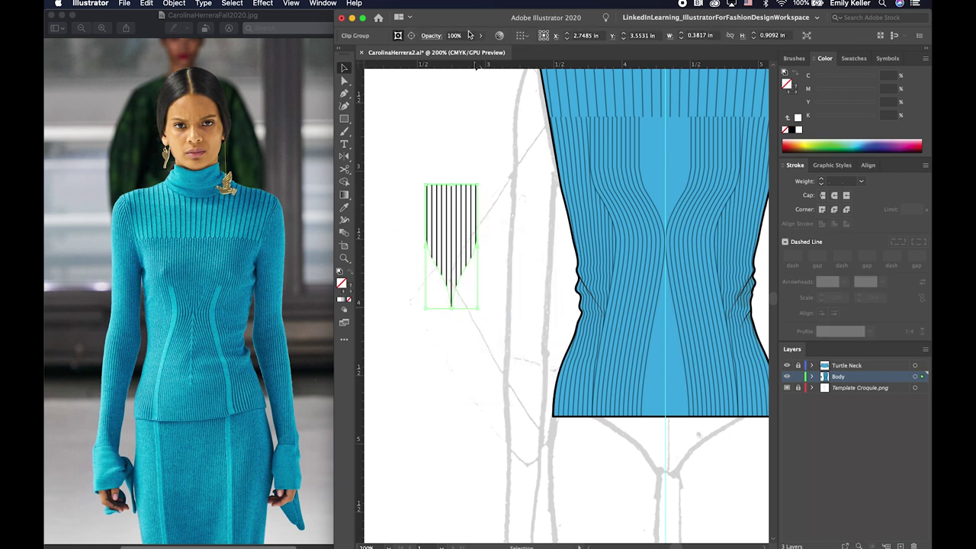
{"action": "type", "text": "50"}
{"action": "left_click", "coordinate": [431, 36]}
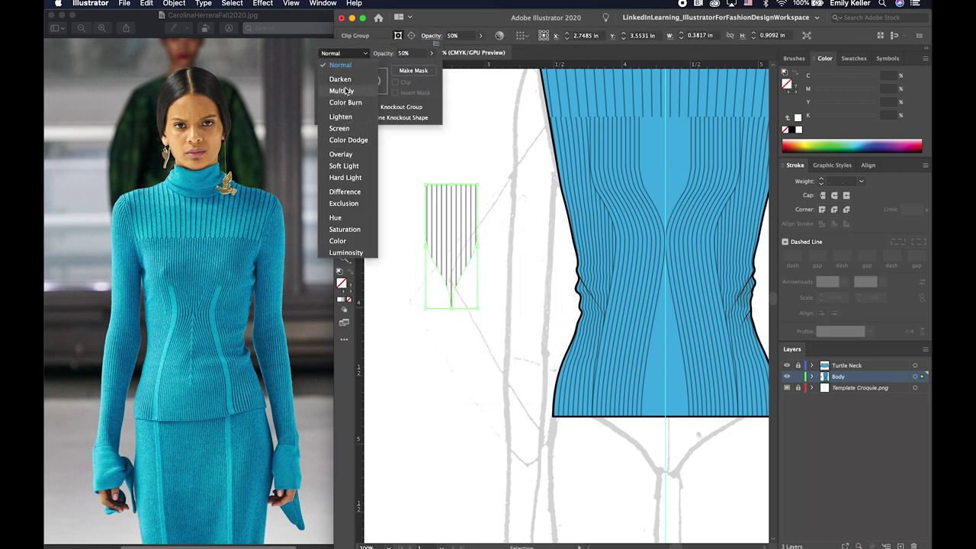
{"action": "key", "text": "Escape"}
{"action": "left_click_drag", "start_coordinate": [446, 187], "coordinate": [660, 120]}
{"action": "scroll", "coordinate": [497, 183], "scroll_direction": "right", "scroll_amount": 5}
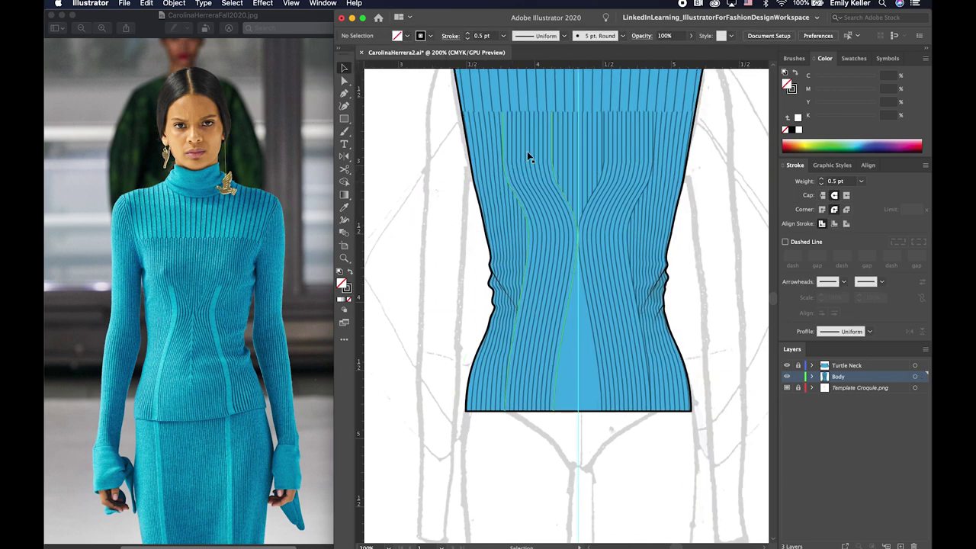
{"action": "key", "text": "ctrl+plus"}
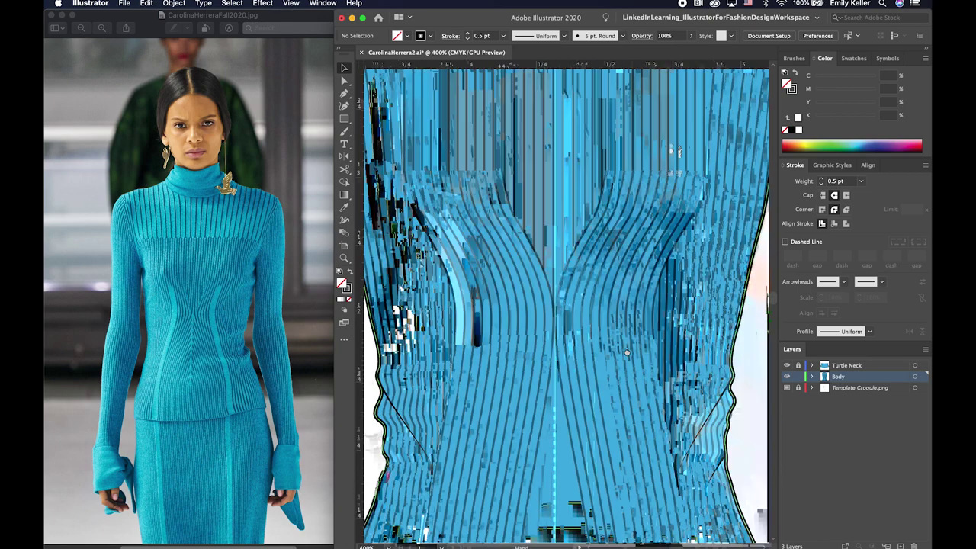
- Adjust the V panel's clipping outline corners and sides to line up with the body's ribs
{"action": "left_click", "coordinate": [606, 193]}
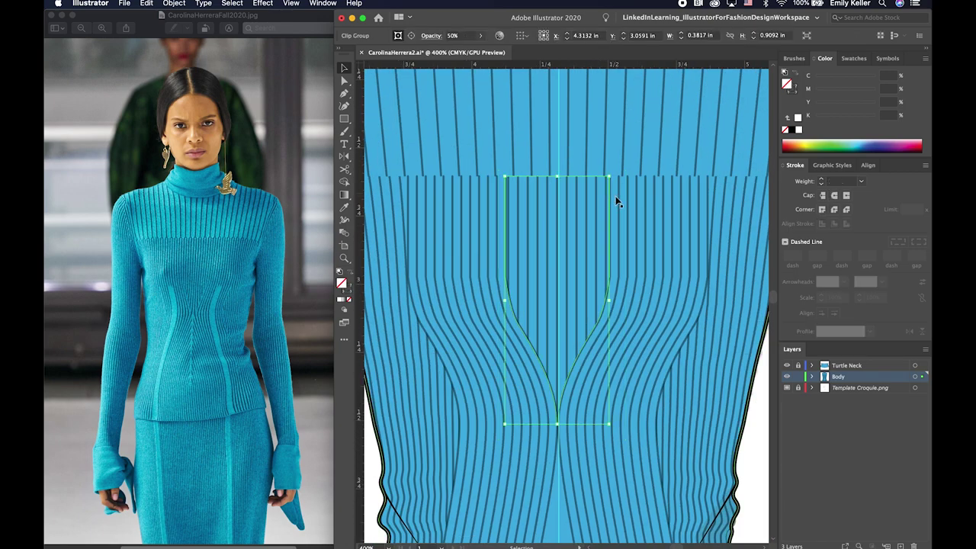
{"action": "scroll", "coordinate": [625, 213], "scroll_direction": "right", "scroll_amount": 3}
{"action": "key", "text": "ctrl+shift+a"}
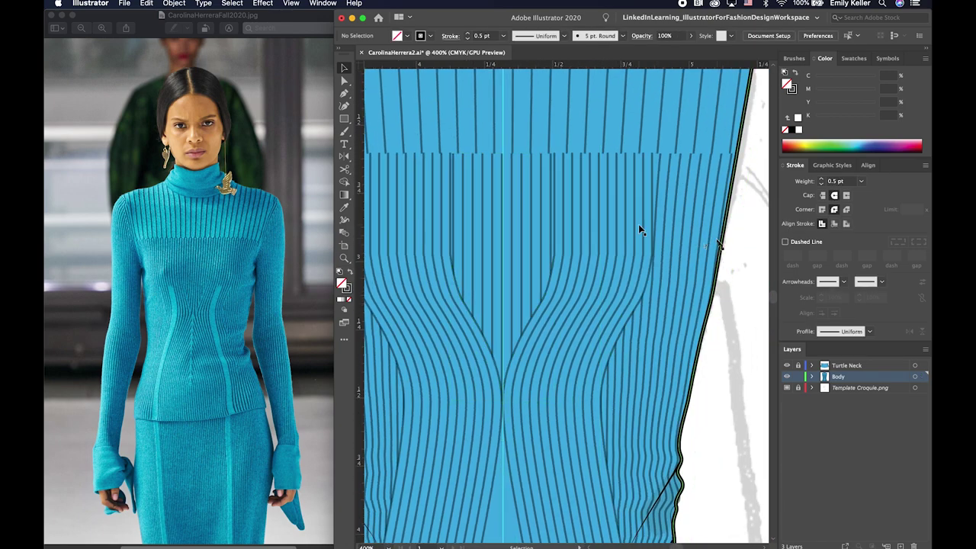
{"action": "key", "text": "a"}
{"action": "left_click", "coordinate": [553, 221]}
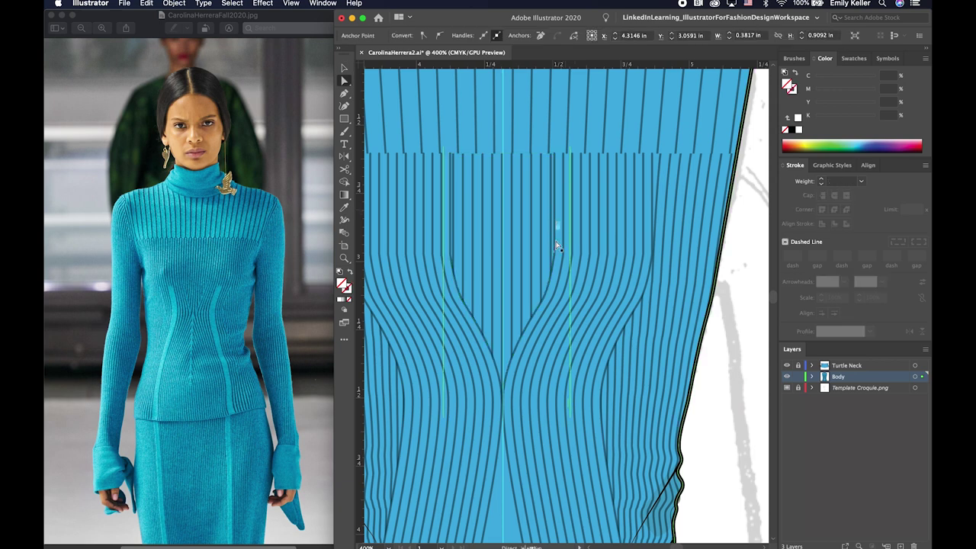
{"action": "left_click_drag", "start_coordinate": [555, 156], "coordinate": [548, 155]}
{"action": "left_click_drag", "start_coordinate": [556, 257], "coordinate": [548, 258]}
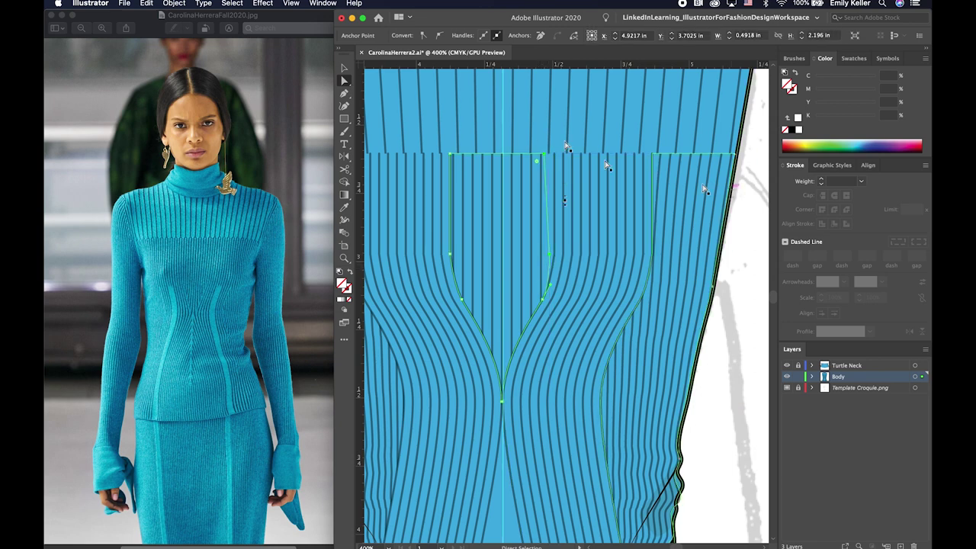
{"action": "left_click_drag", "start_coordinate": [544, 156], "coordinate": [548, 156]}
{"action": "left_click_drag", "start_coordinate": [450, 155], "coordinate": [454, 155]}
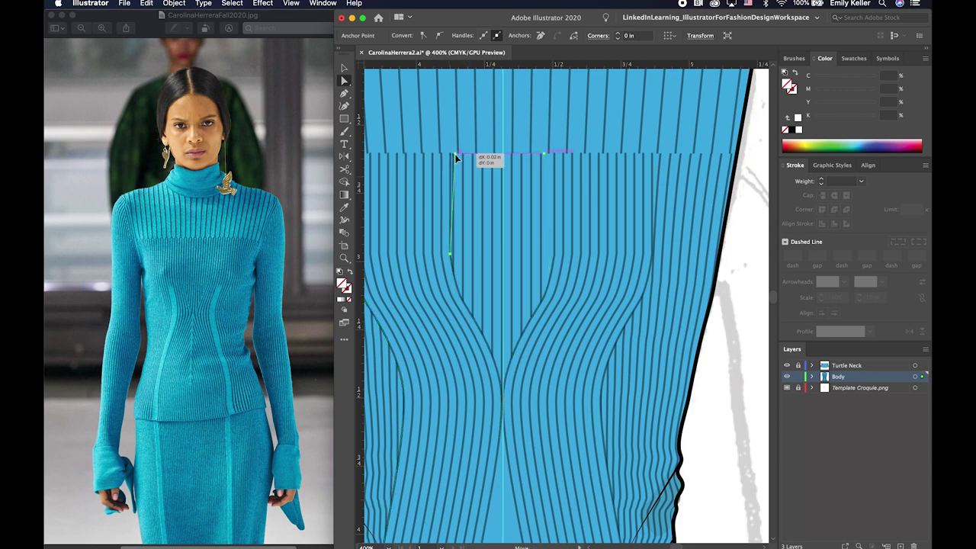
{"action": "left_click_drag", "start_coordinate": [453, 254], "coordinate": [456, 254]}
{"action": "left_click", "coordinate": [747, 272]}
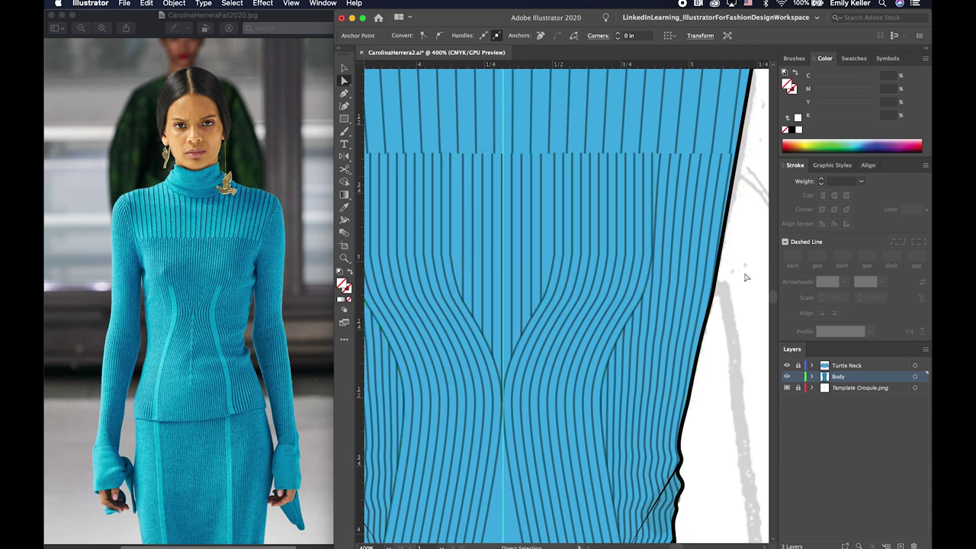
- Nudge the top anchor of the panel's right edge rib line slightly left
{"action": "left_click", "coordinate": [554, 221]}
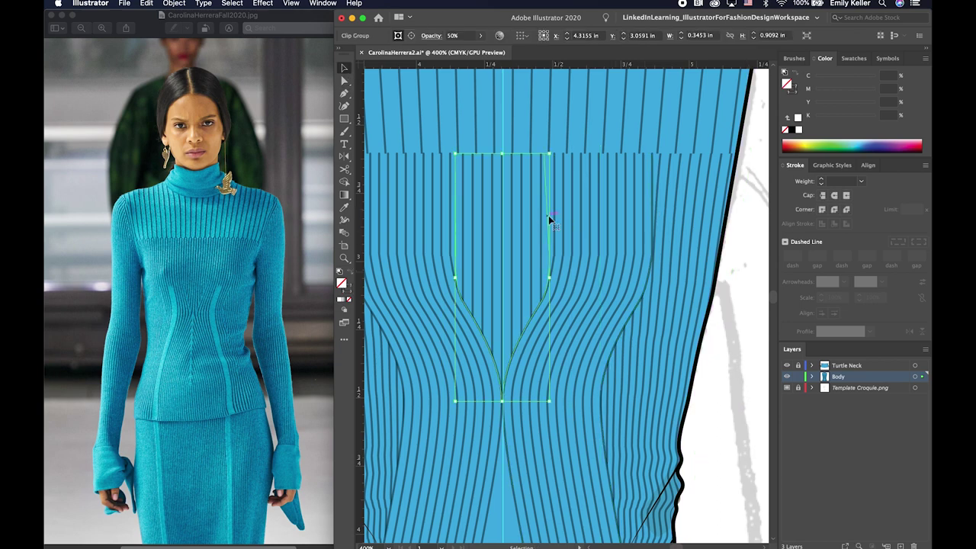
{"action": "left_click", "coordinate": [740, 272]}
{"action": "key", "text": "a"}
{"action": "left_click", "coordinate": [554, 196]}
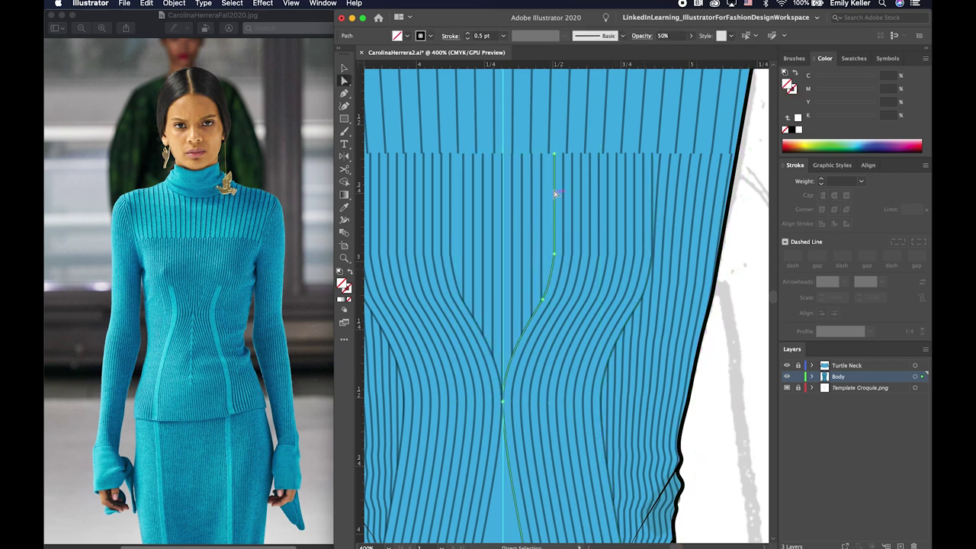
{"action": "left_click", "coordinate": [554, 155]}
{"action": "key", "text": "super+equal"}
{"action": "scroll", "coordinate": [567, 166], "scroll_direction": "down", "scroll_amount": 5}
{"action": "left_click_drag", "start_coordinate": [618, 315], "coordinate": [610, 315]}
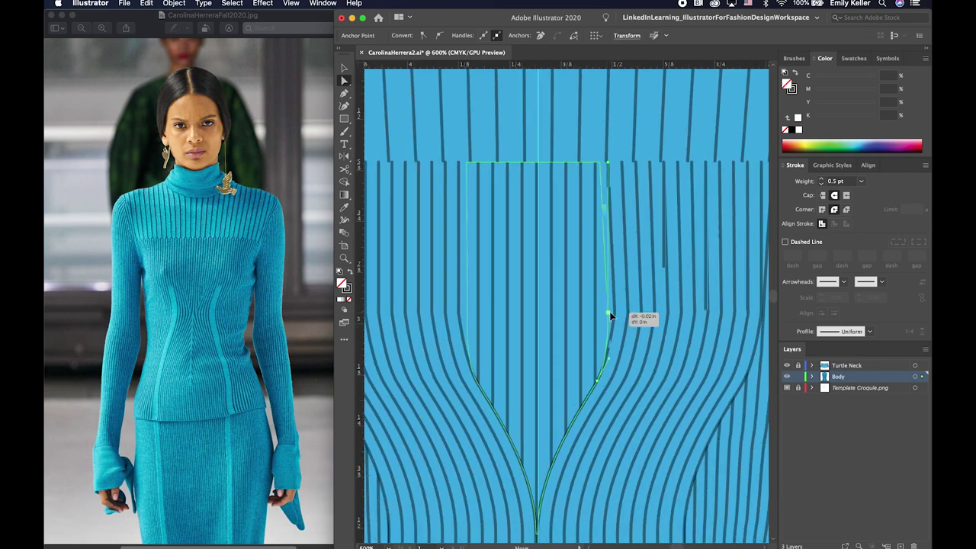
- Align the left edge rib line's middle and top anchors with the panel outline
{"action": "left_click", "coordinate": [458, 314]}
{"action": "left_click_drag", "start_coordinate": [460, 314], "coordinate": [462, 310]}
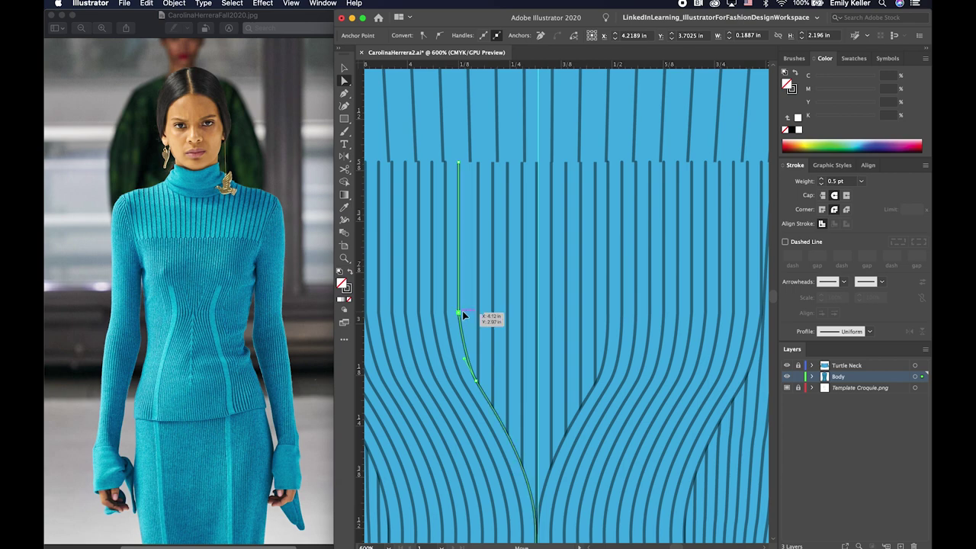
{"action": "left_click_drag", "start_coordinate": [459, 162], "coordinate": [462, 163]}
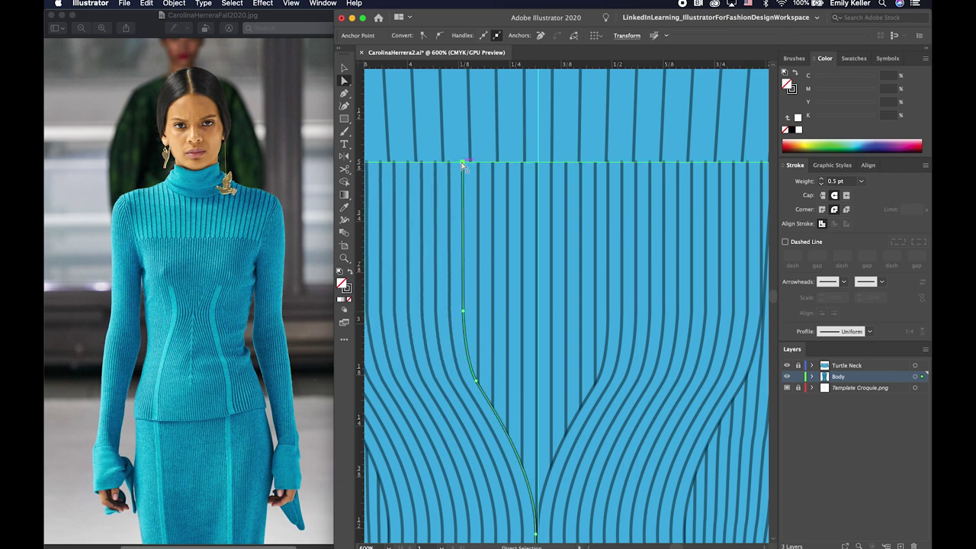
{"action": "key", "text": "super+minus"}
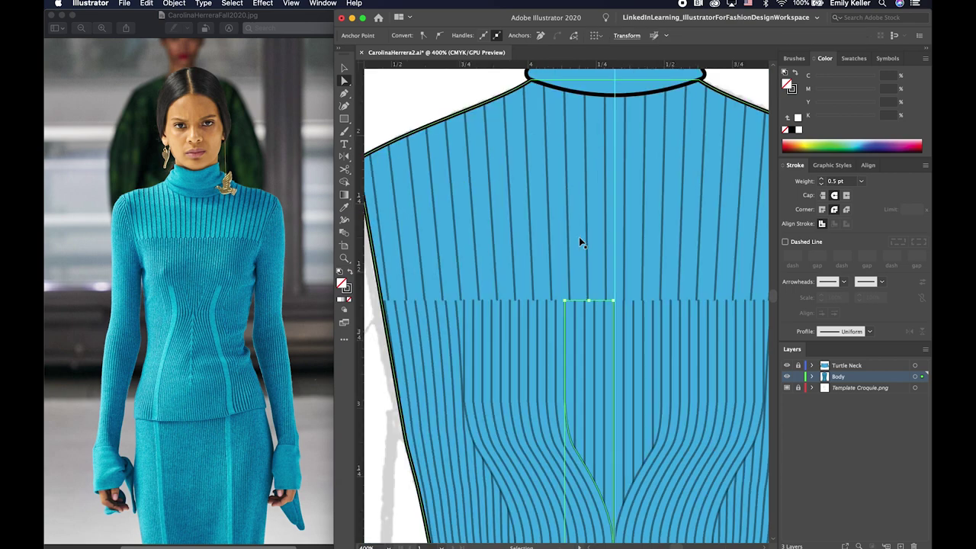
{"action": "key", "text": "v"}
{"action": "key", "text": "super+minus"}
{"action": "left_click", "coordinate": [764, 348]}
{"action": "key", "text": "a"}
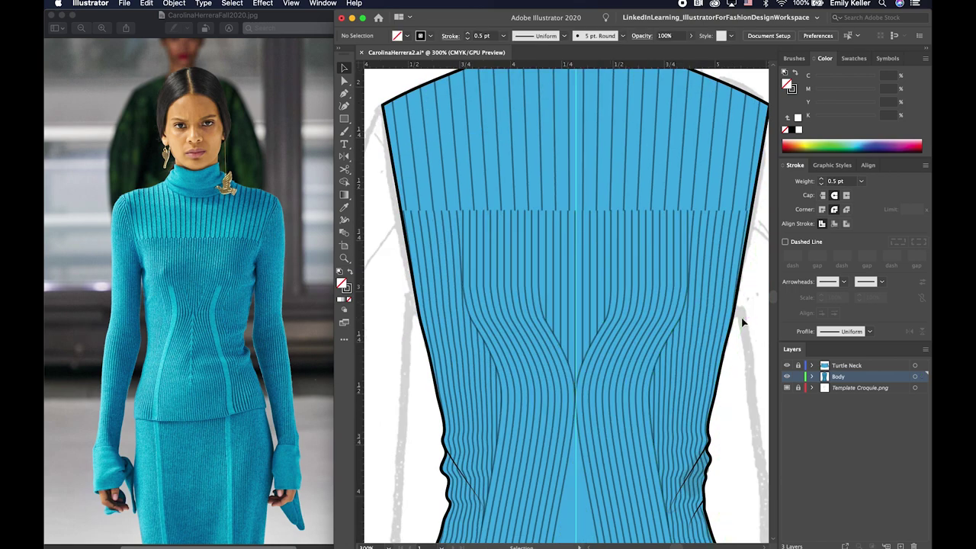
- Inspect the left body outline and rib paths, then save the document
{"action": "left_click", "coordinate": [467, 302]}
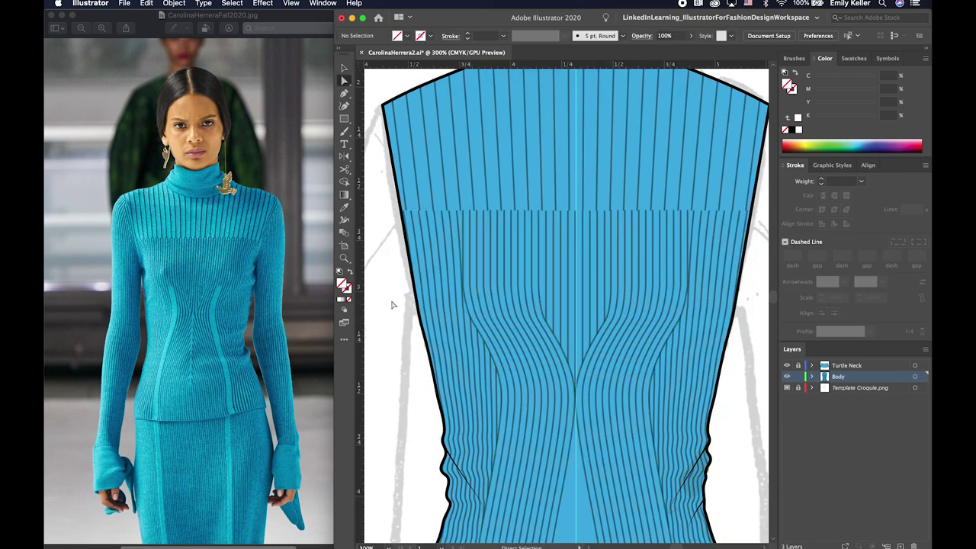
{"action": "left_click_drag", "start_coordinate": [475, 305], "coordinate": [477, 213]}
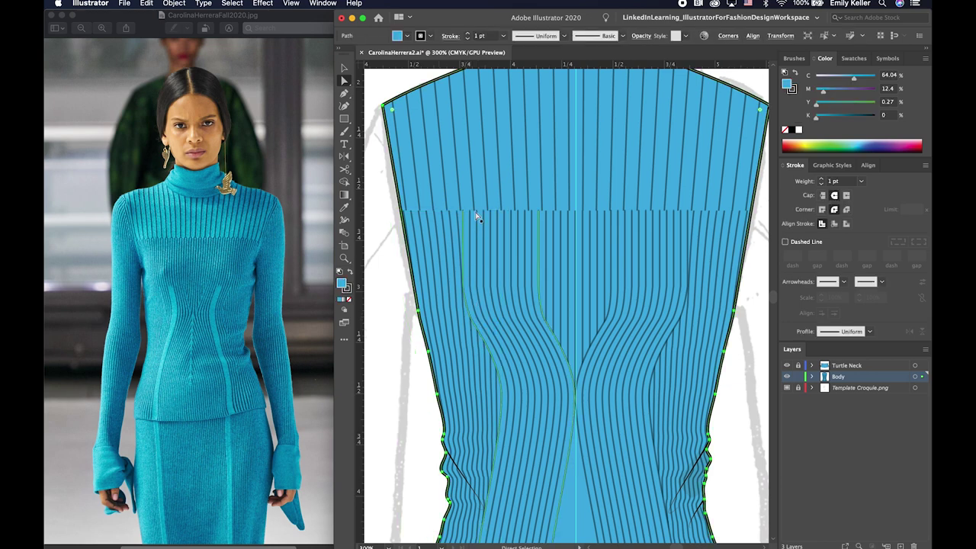
{"action": "left_click", "coordinate": [540, 252]}
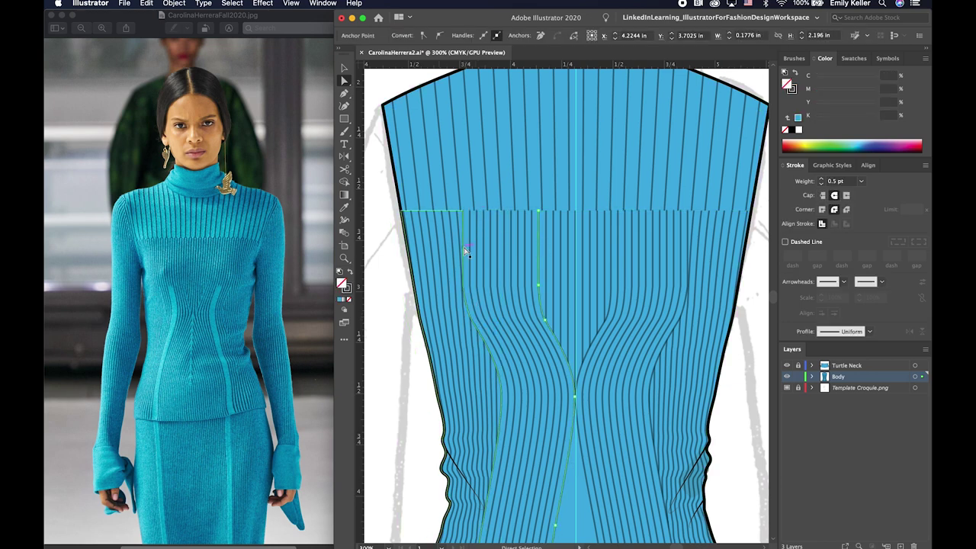
{"action": "left_click_drag", "start_coordinate": [467, 252], "coordinate": [437, 273]}
{"action": "left_click", "coordinate": [375, 285]}
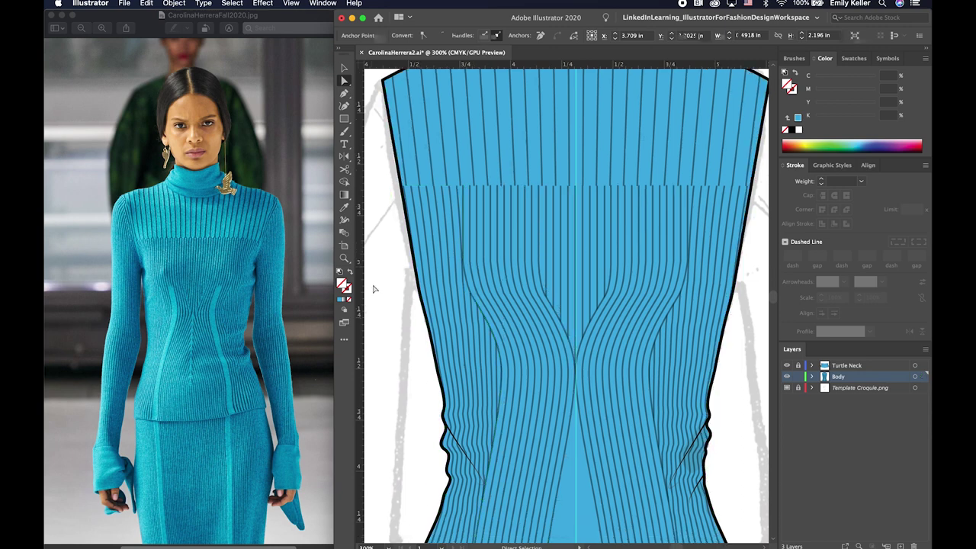
{"action": "key", "text": "cmd+s"}
- Delete the left 50% opacity side rib panel
{"action": "left_click", "coordinate": [467, 229]}
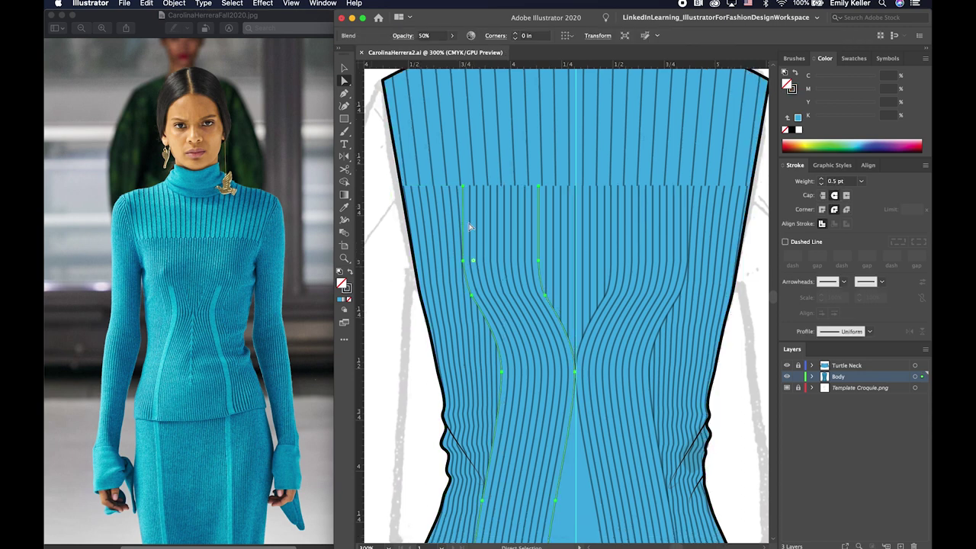
{"action": "left_click", "coordinate": [463, 225]}
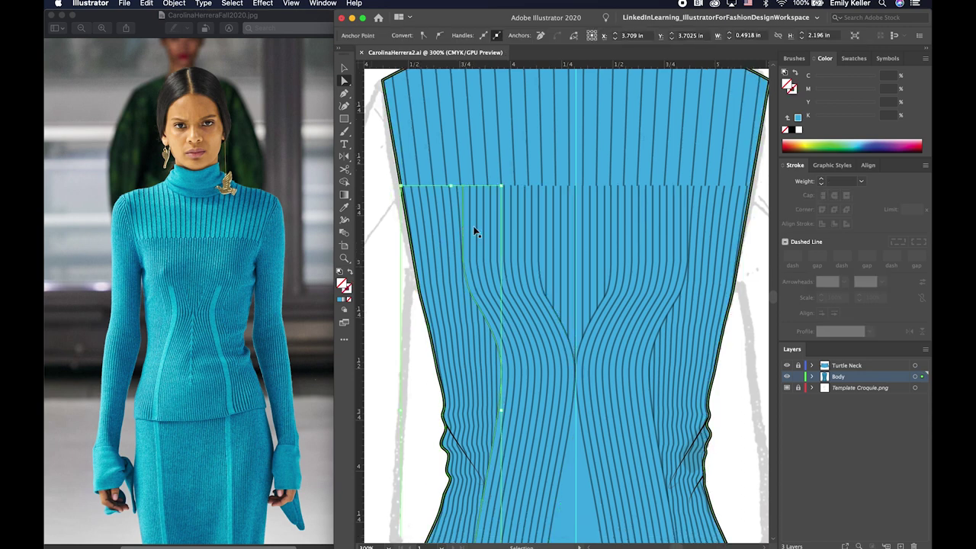
{"action": "left_click", "coordinate": [448, 262]}
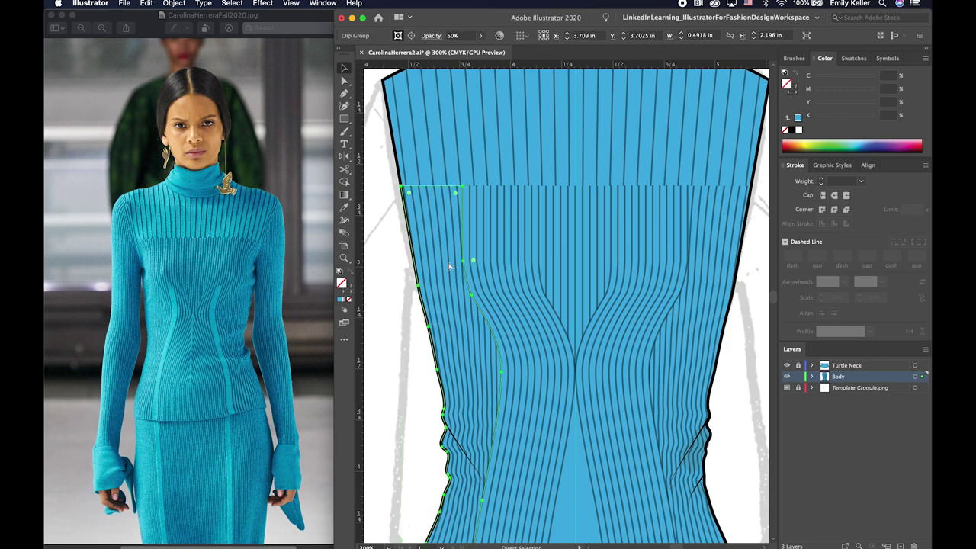
{"action": "key", "text": "Delete"}
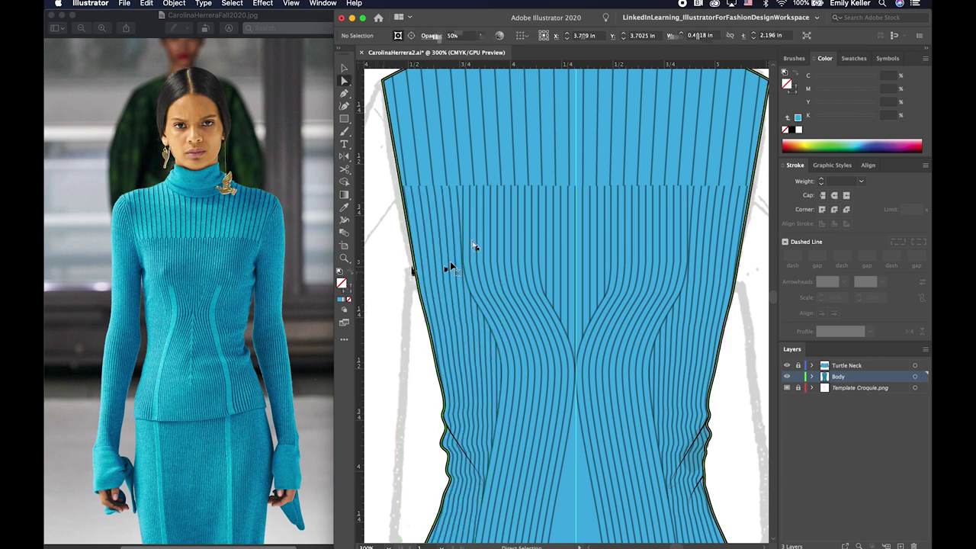
- Refine anchors on the left rib line and the right side panel's edge
{"action": "left_click_drag", "start_coordinate": [460, 239], "coordinate": [483, 262]}
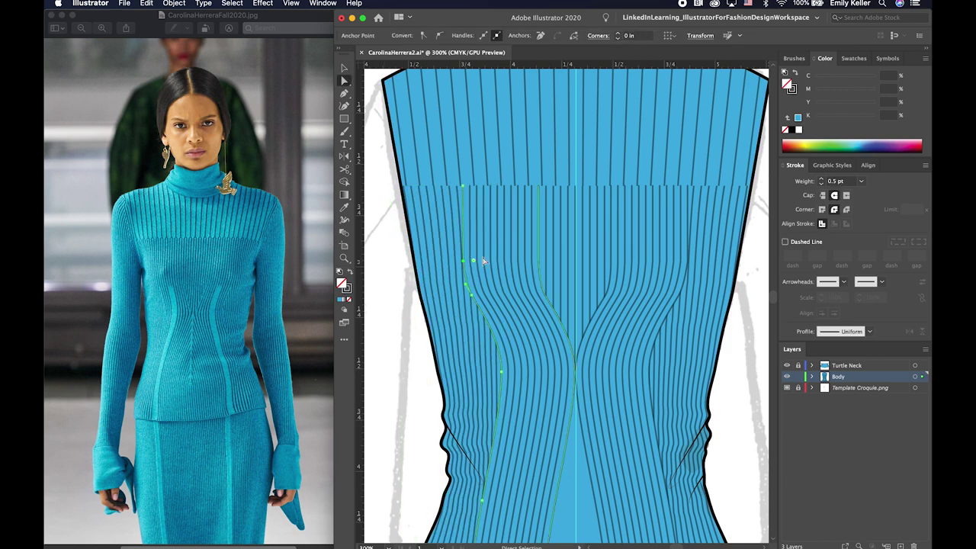
{"action": "left_click", "coordinate": [463, 187]}
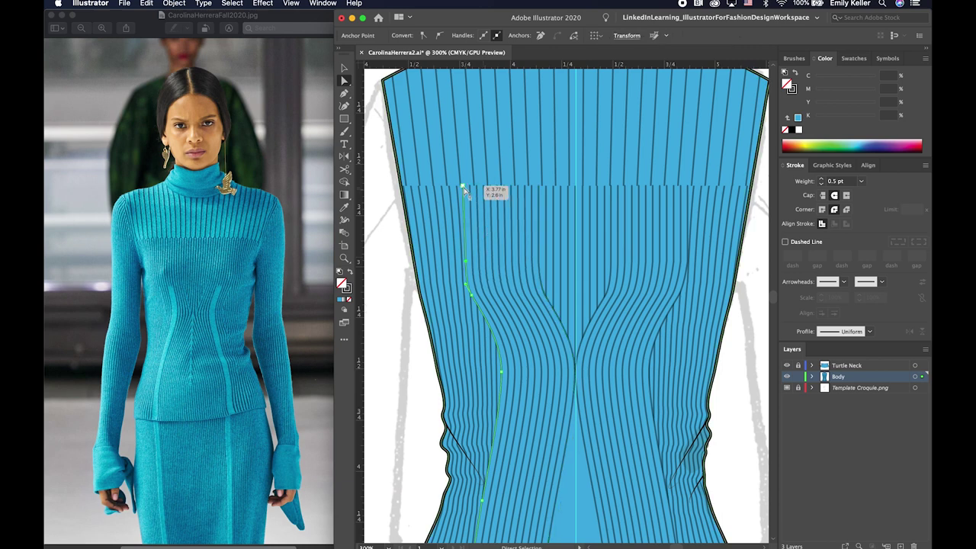
{"action": "left_click", "coordinate": [467, 285]}
{"action": "left_click", "coordinate": [677, 302]}
{"action": "left_click", "coordinate": [687, 262]}
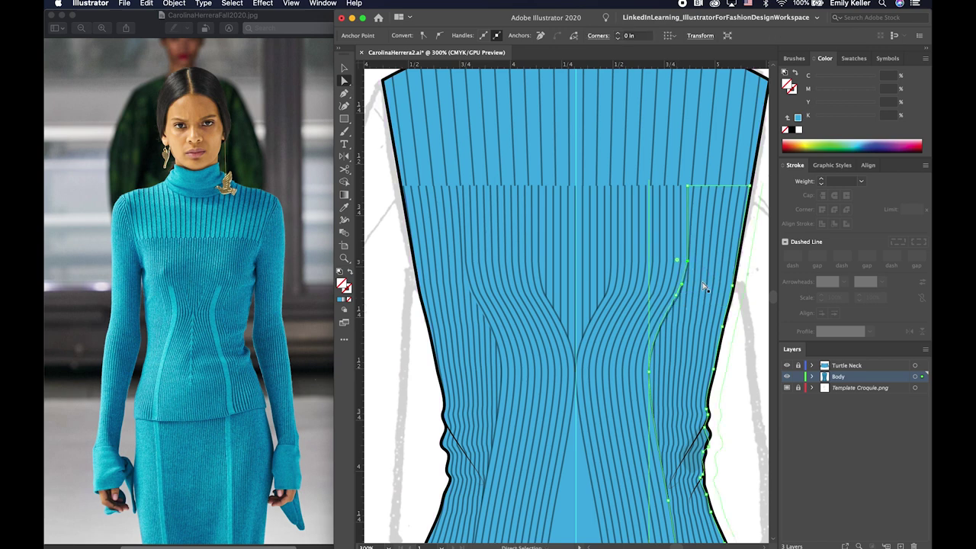
{"action": "key", "text": "v"}
{"action": "left_click", "coordinate": [749, 324]}
{"action": "scroll", "coordinate": [749, 324], "scroll_direction": "down", "scroll_amount": 1}
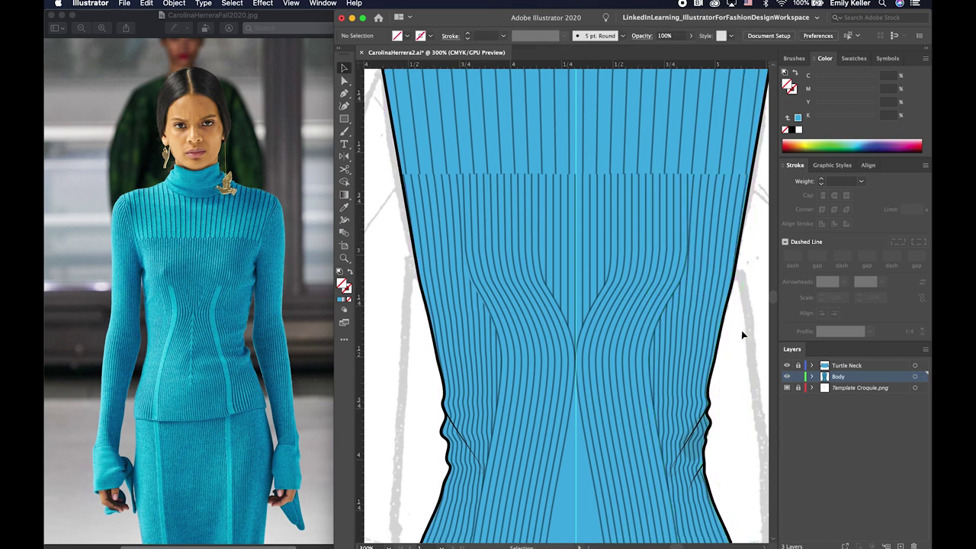
- Check the right side rib panel's anchors and save the turtleneck flat
{"action": "key", "text": "a"}
{"action": "left_click", "coordinate": [727, 305]}
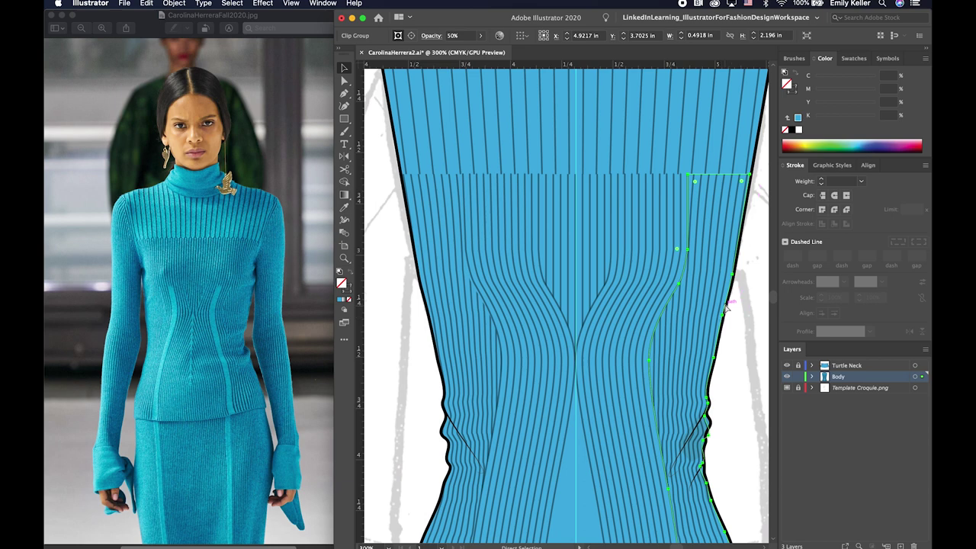
{"action": "key", "text": "v"}
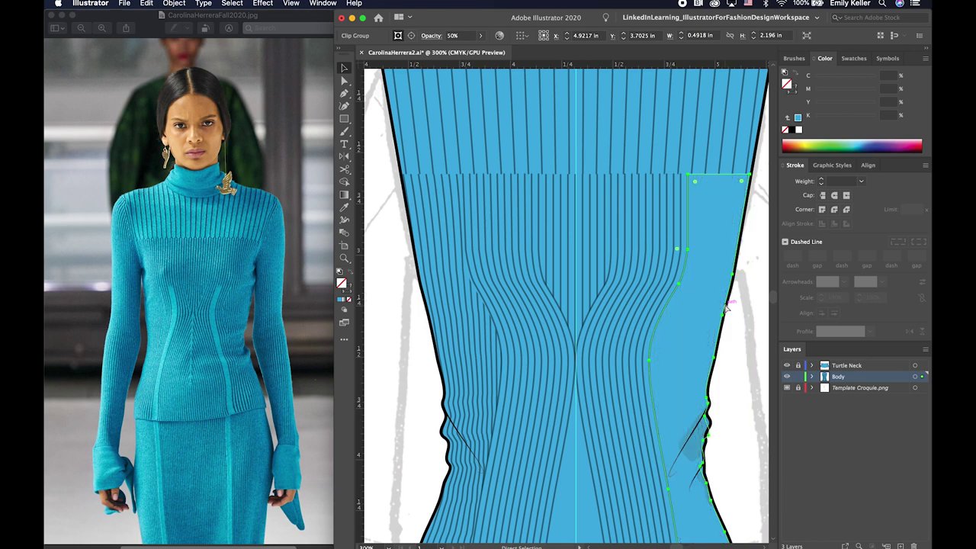
{"action": "left_click", "coordinate": [756, 332]}
{"action": "key", "text": "ctrl+s"}
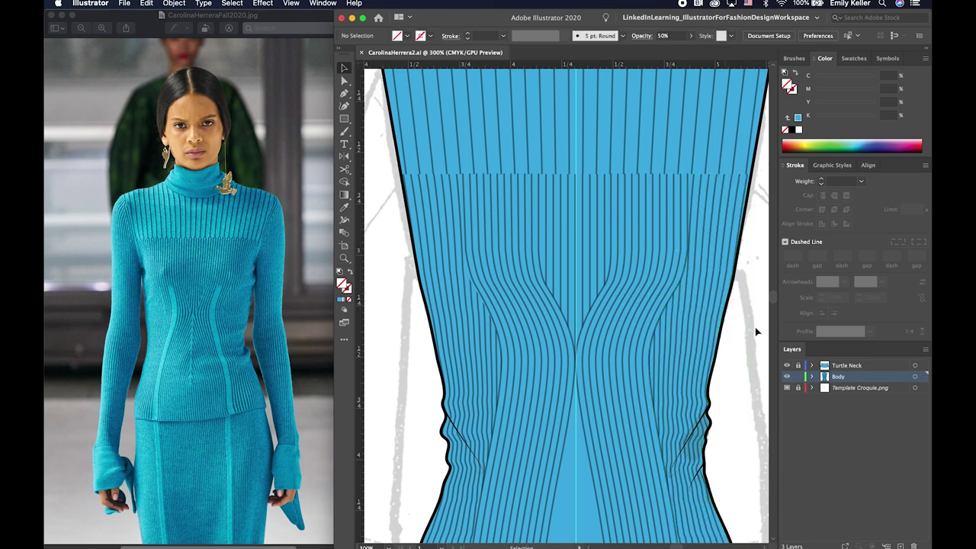
- Drag the middle of the left rib line by the side panel to reshape its curve
{"action": "key", "text": "a"}
{"action": "left_click", "coordinate": [684, 263]}
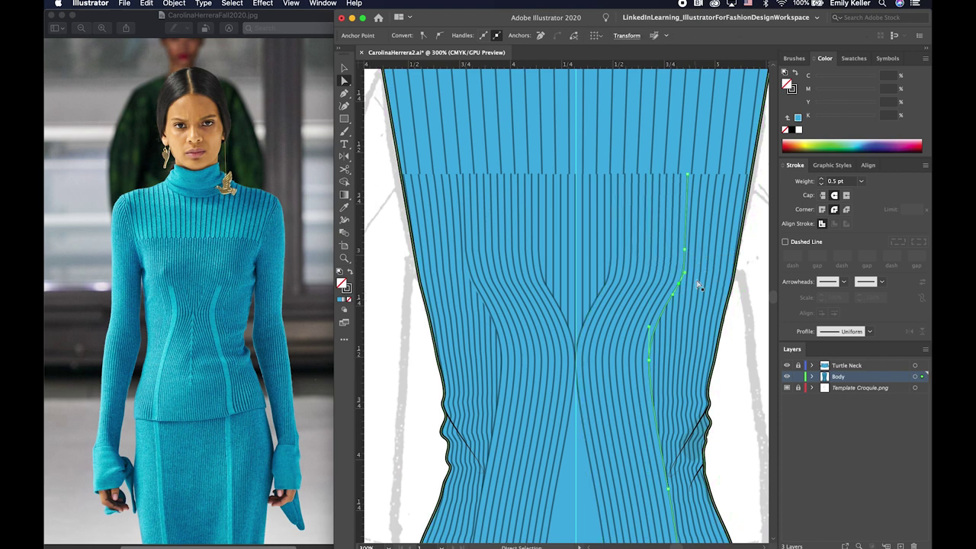
{"action": "key", "text": "ctrl+shift+a"}
{"action": "left_click", "coordinate": [649, 297]}
{"action": "key", "text": "ctrl+shift+a"}
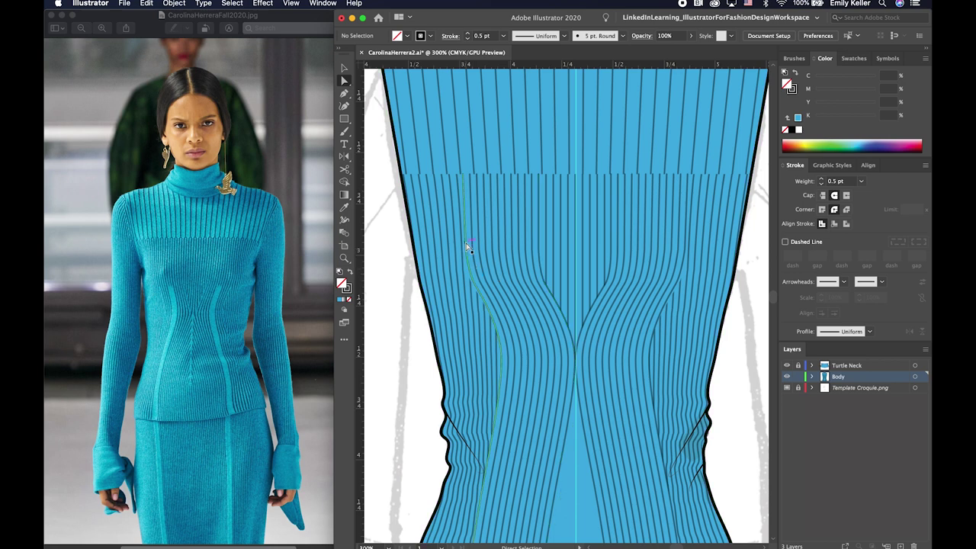
{"action": "left_click", "coordinate": [467, 247]}
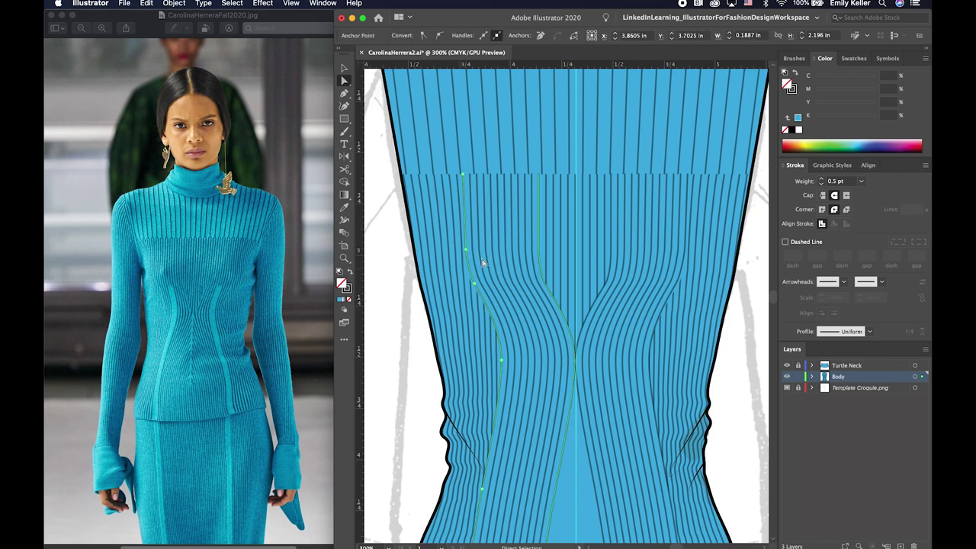
{"action": "left_click_drag", "start_coordinate": [483, 263], "coordinate": [485, 282]}
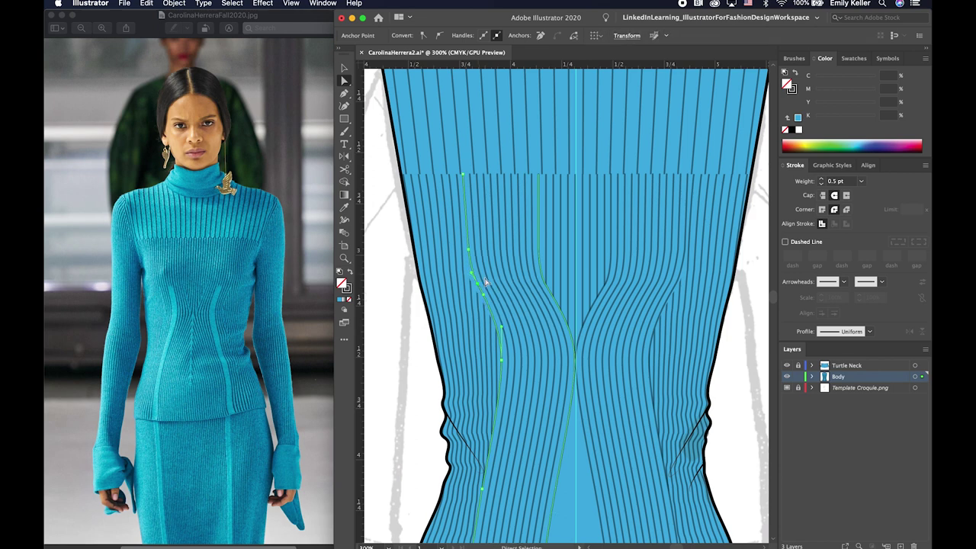
{"action": "left_click", "coordinate": [682, 259]}
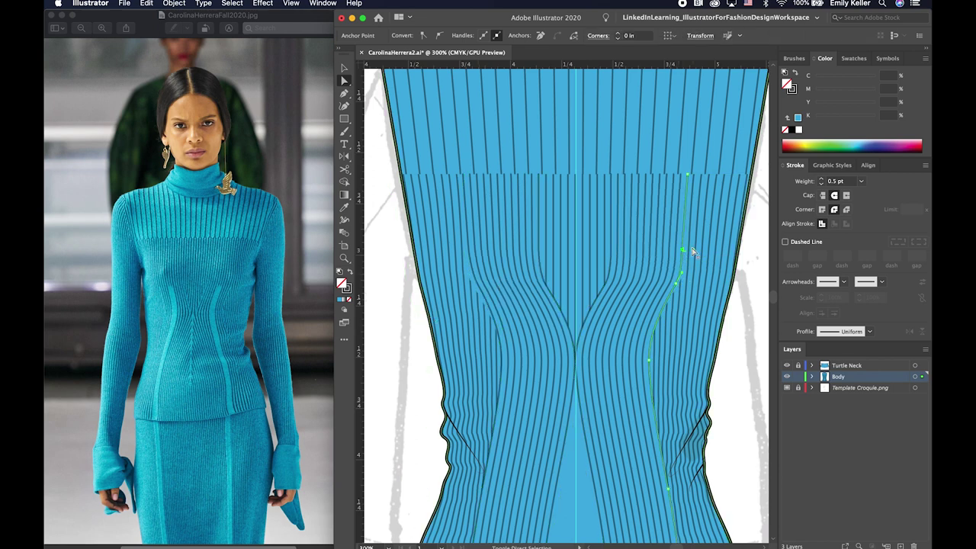
{"action": "left_click", "coordinate": [762, 332]}
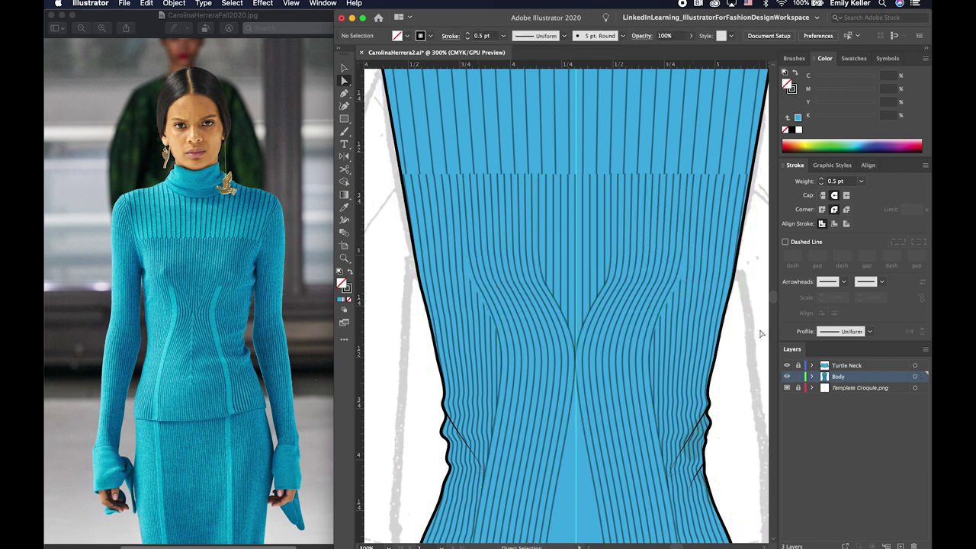
- Zoom in to 400% and inspect the left and right rib line anchors
{"action": "key", "text": "ctrl+plus"}
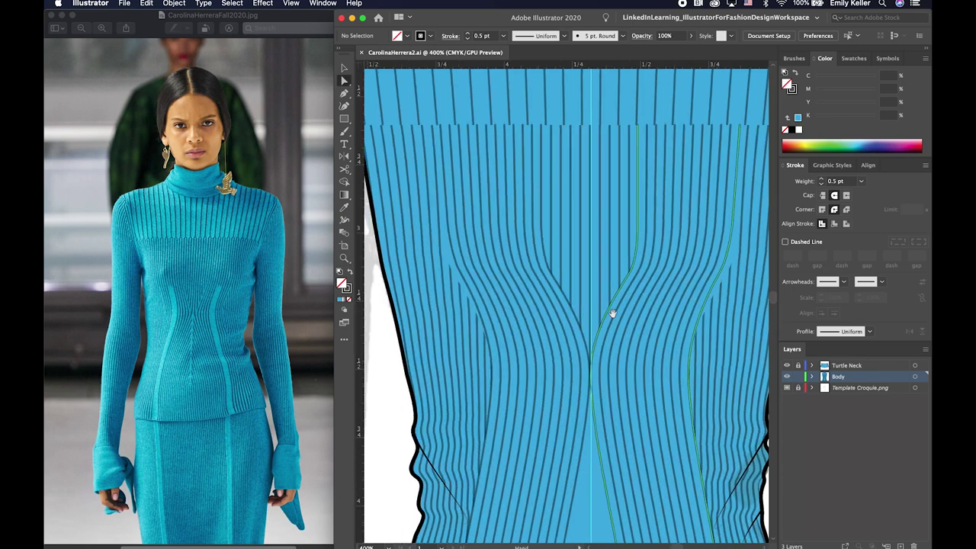
{"action": "left_click", "coordinate": [462, 285]}
{"action": "left_click", "coordinate": [484, 276], "text": "shift"}
{"action": "left_click", "coordinate": [462, 227]}
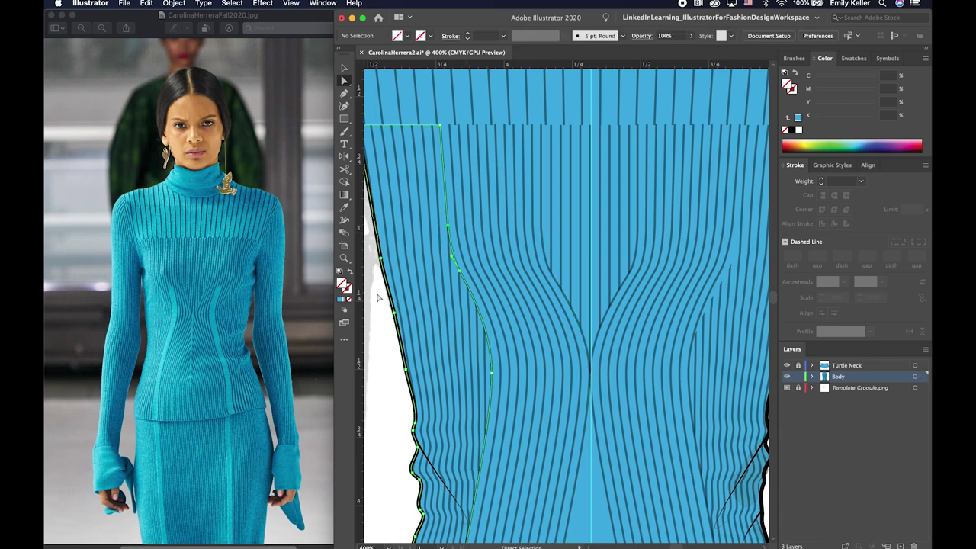
{"action": "scroll", "coordinate": [602, 274], "scroll_direction": "right", "scroll_amount": 5}
{"action": "left_click", "coordinate": [610, 268]}
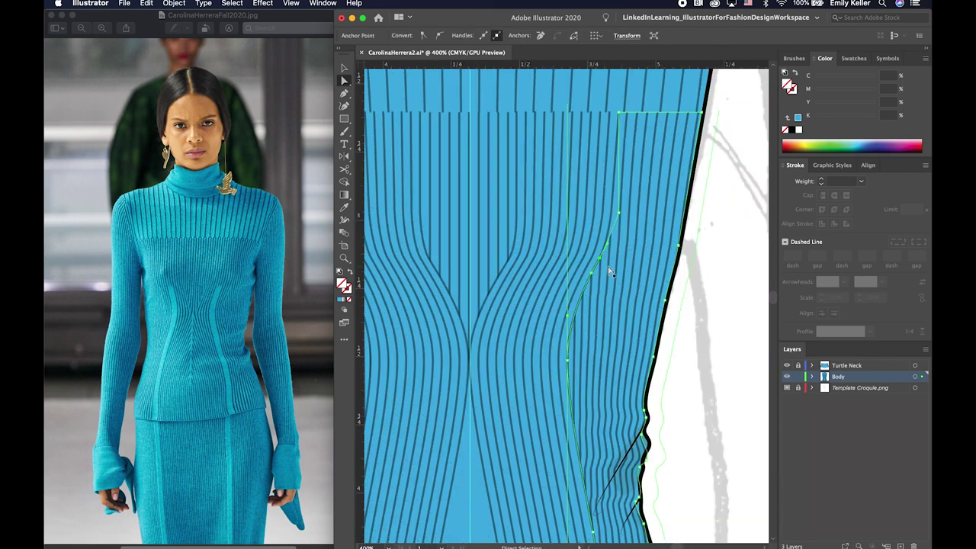
{"action": "left_click", "coordinate": [734, 288]}
- Scroll down to the lower body and check the centre path's stroke
{"action": "scroll", "coordinate": [734, 287], "scroll_direction": "down", "scroll_amount": 2}
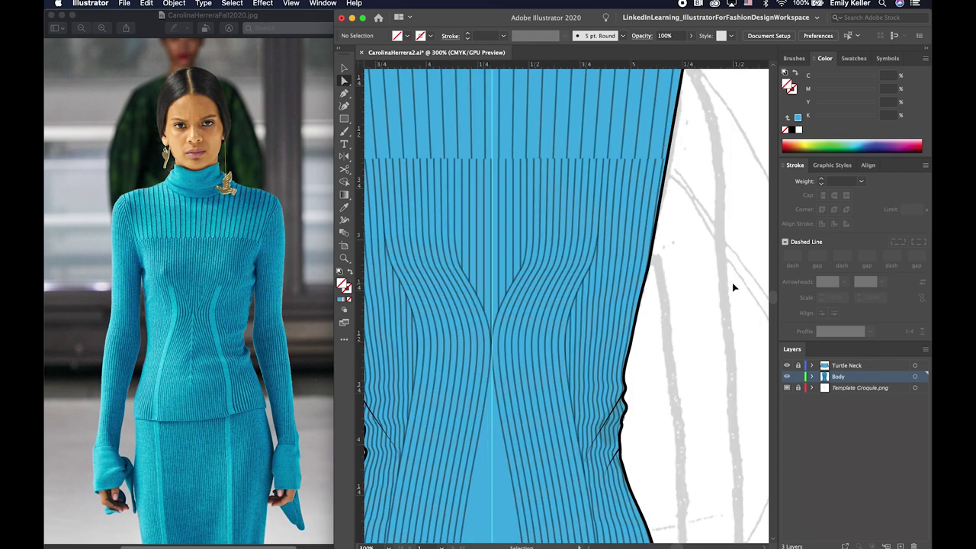
{"action": "scroll", "coordinate": [734, 283], "scroll_direction": "down", "scroll_amount": 2}
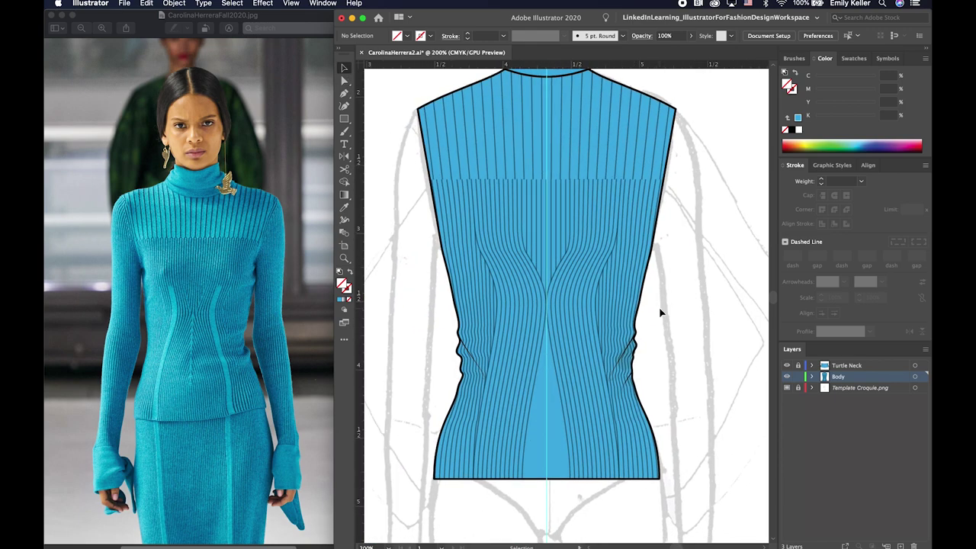
{"action": "scroll", "coordinate": [678, 341], "scroll_direction": "down", "scroll_amount": 2}
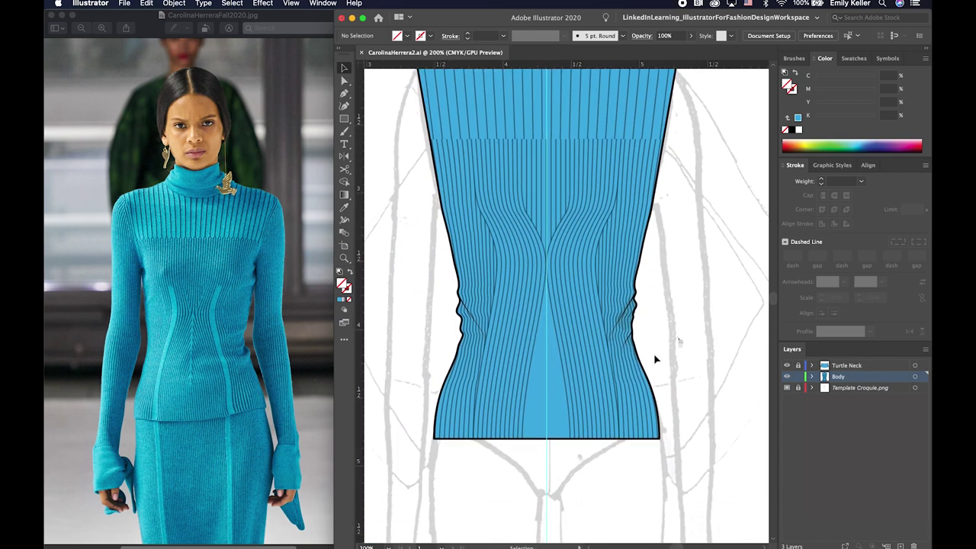
{"action": "key", "text": "a"}
{"action": "scroll", "coordinate": [653, 385], "scroll_direction": "down", "scroll_amount": 2}
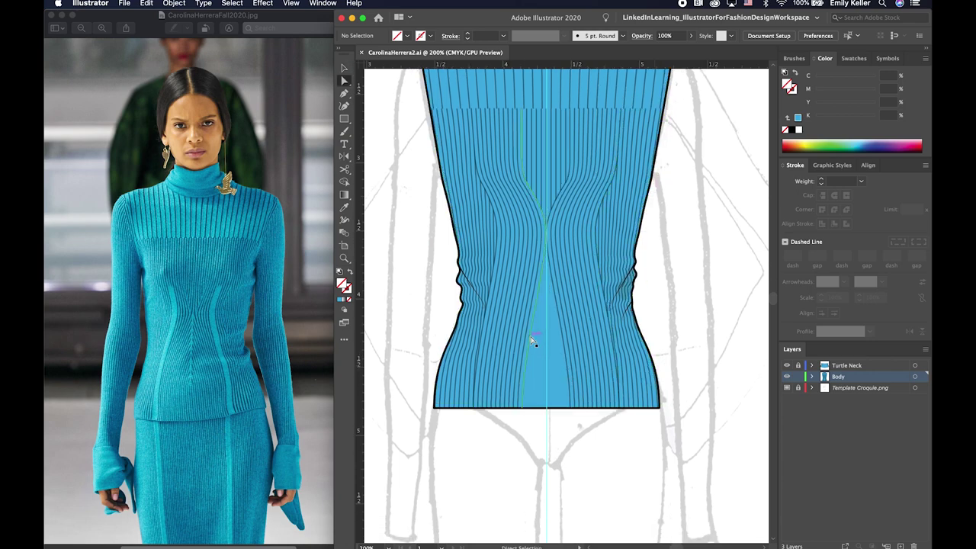
{"action": "left_click", "coordinate": [532, 341]}
{"action": "left_click", "coordinate": [573, 415]}
- Zoom in so the lower body below the rib blend fills the view
{"action": "key", "text": "v"}
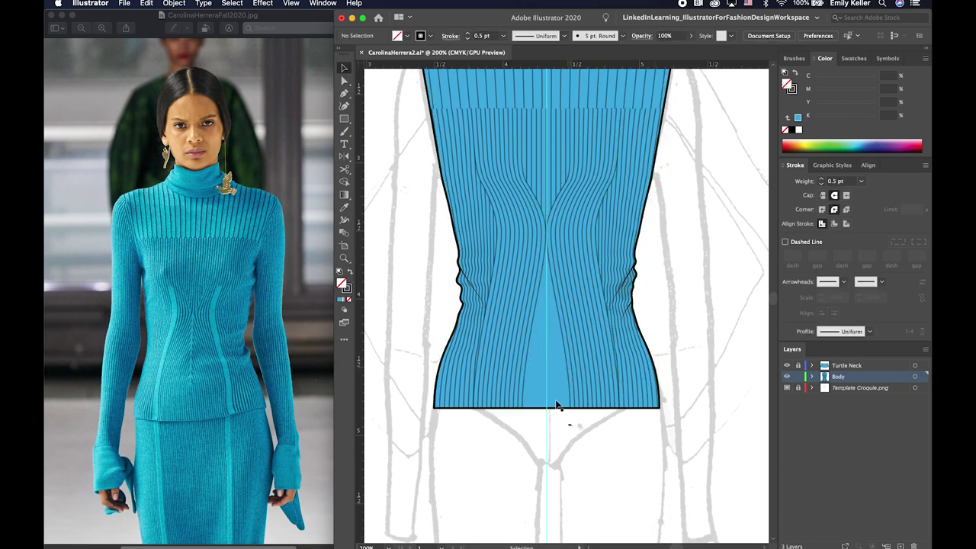
{"action": "double_click", "coordinate": [529, 346]}
{"action": "key", "text": "Escape"}
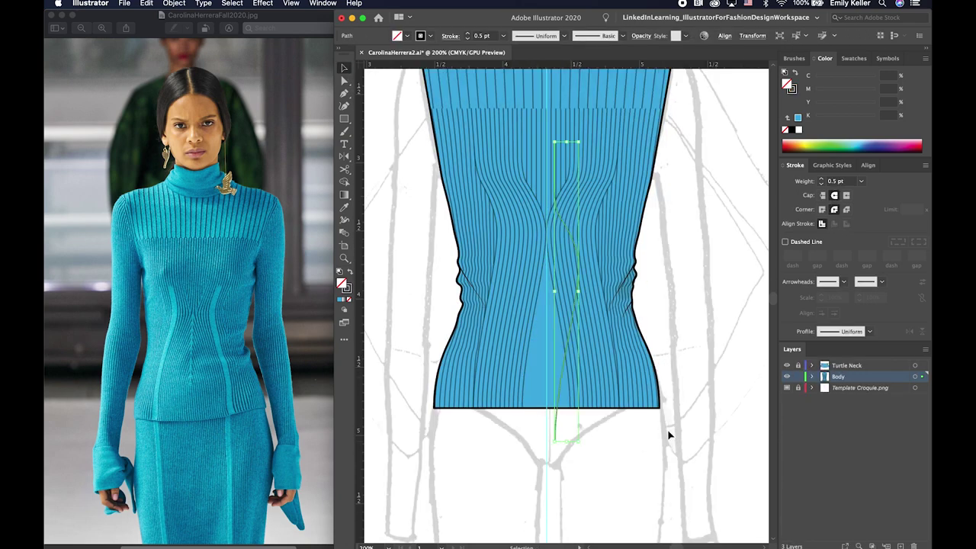
{"action": "scroll", "coordinate": [593, 433], "scroll_direction": "down", "scroll_amount": 3}
{"action": "left_click", "coordinate": [533, 297]}
{"action": "key", "text": "z"}
{"action": "left_click_drag", "start_coordinate": [533, 297], "coordinate": [574, 345]}
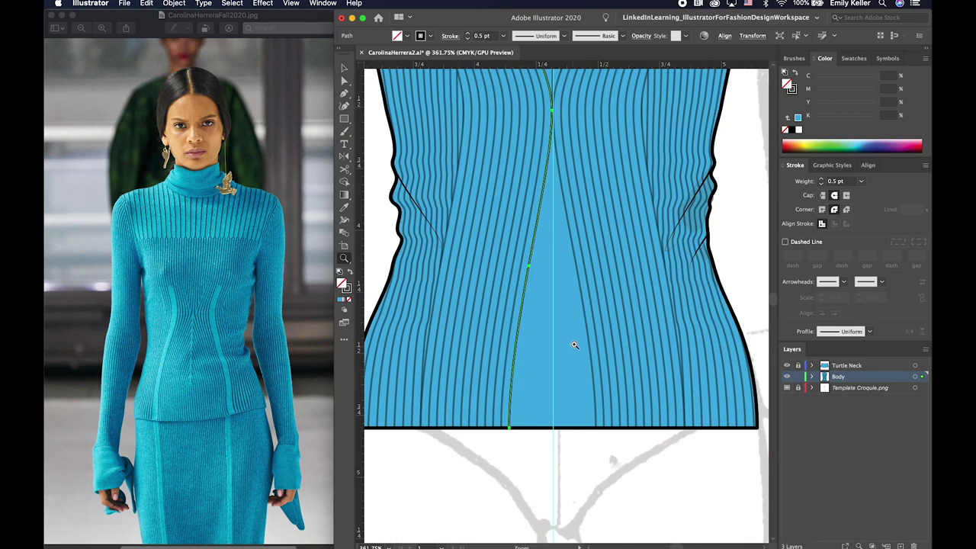
- Draw a centre seam curve and reflect a mirrored copy for the opposite side
{"action": "key", "text": "p"}
{"action": "scroll", "coordinate": [557, 423], "scroll_direction": "up", "scroll_amount": 2}
{"action": "key", "text": "v"}
{"action": "left_click", "coordinate": [570, 261]}
{"action": "key", "text": "o"}
{"action": "left_click", "coordinate": [553, 341], "text": "alt"}
{"action": "left_click", "coordinate": [372, 352]}
{"action": "key", "text": "v"}
{"action": "left_click", "coordinate": [563, 476]}
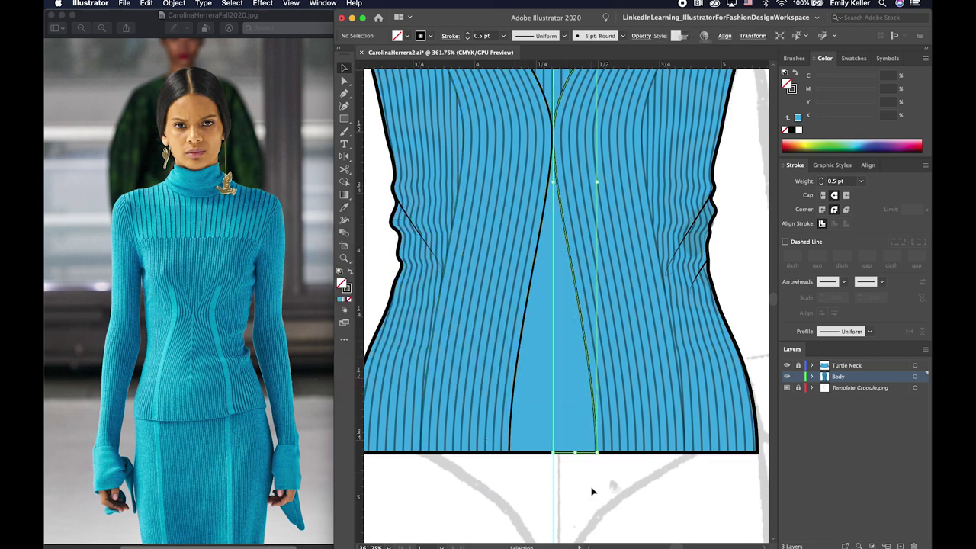
- Delete an extra anchor from the right centre curve and reshape the left one
{"action": "left_click", "coordinate": [579, 396]}
{"action": "left_click", "coordinate": [521, 381], "text": "shift"}
{"action": "key", "text": "plus"}
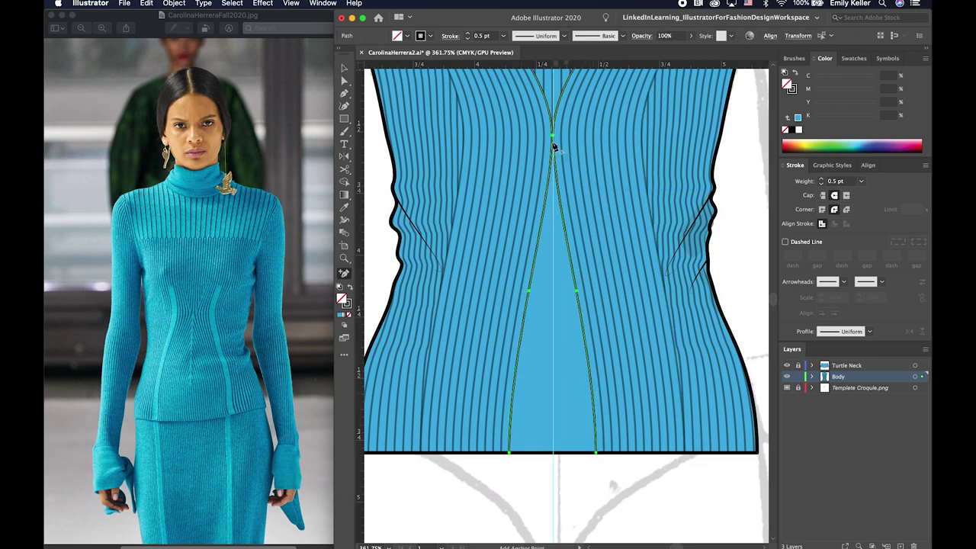
{"action": "key", "text": "minus"}
{"action": "left_click", "coordinate": [600, 199]}
{"action": "left_click", "coordinate": [508, 113]}
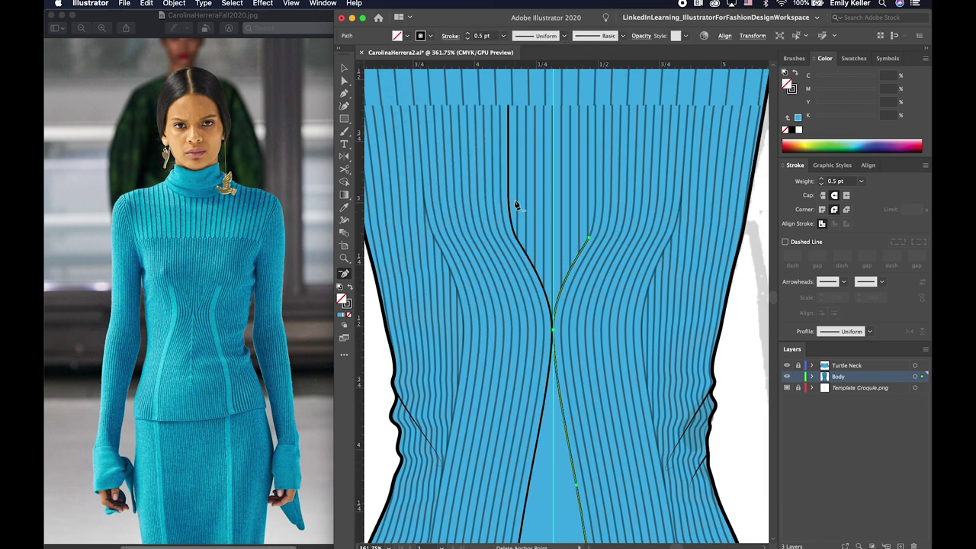
- Adjust the left centre curve so both seams curve inward to the waist
{"action": "key", "text": "v"}
{"action": "left_click", "coordinate": [510, 213]}
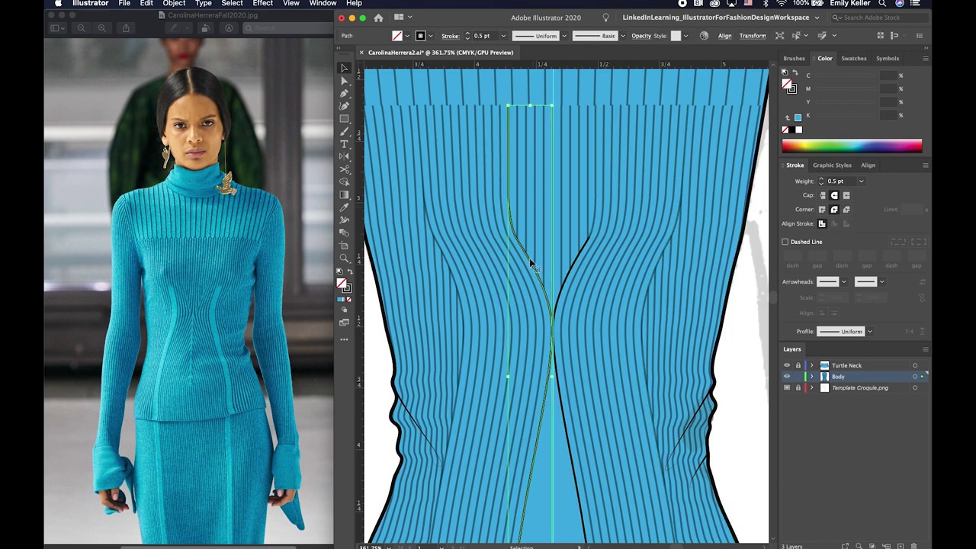
{"action": "key", "text": "p"}
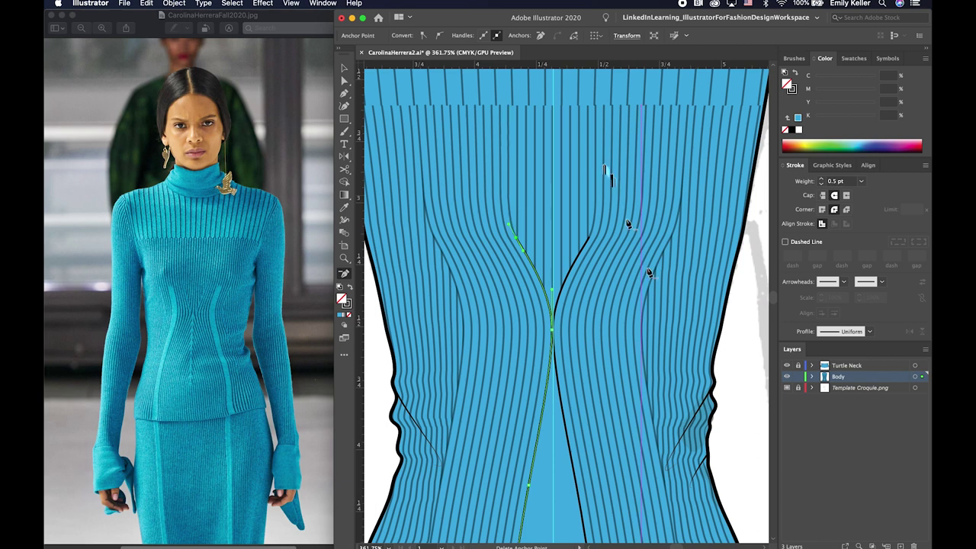
{"action": "left_click", "coordinate": [732, 322], "text": "super"}
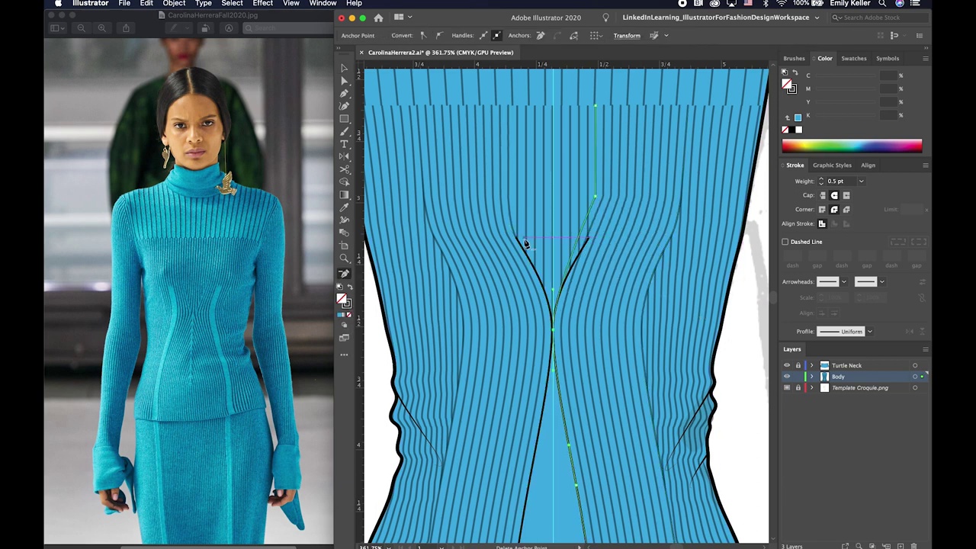
{"action": "key", "text": "v"}
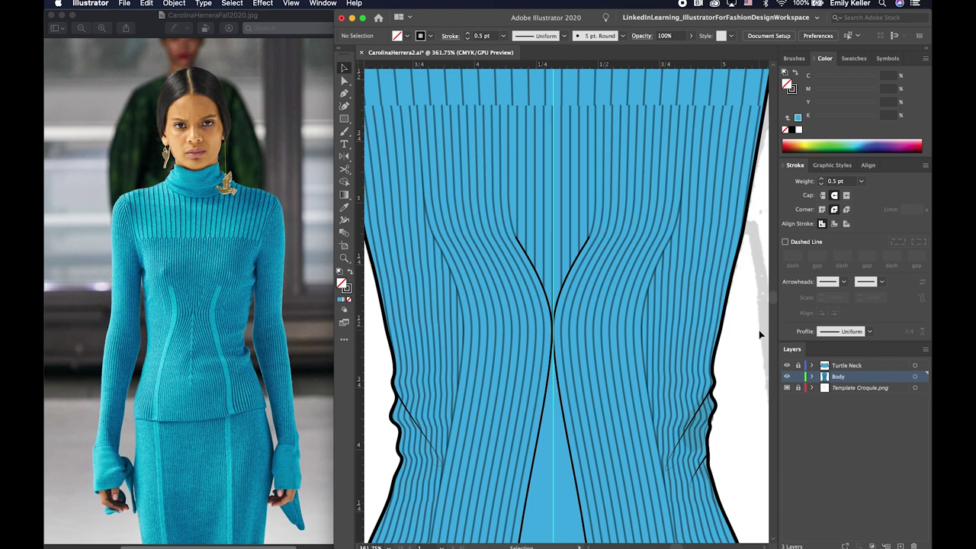
- Select the left and right curves bordering the centre-front panel
{"action": "left_click", "coordinate": [577, 259]}
{"action": "key", "text": "minus"}
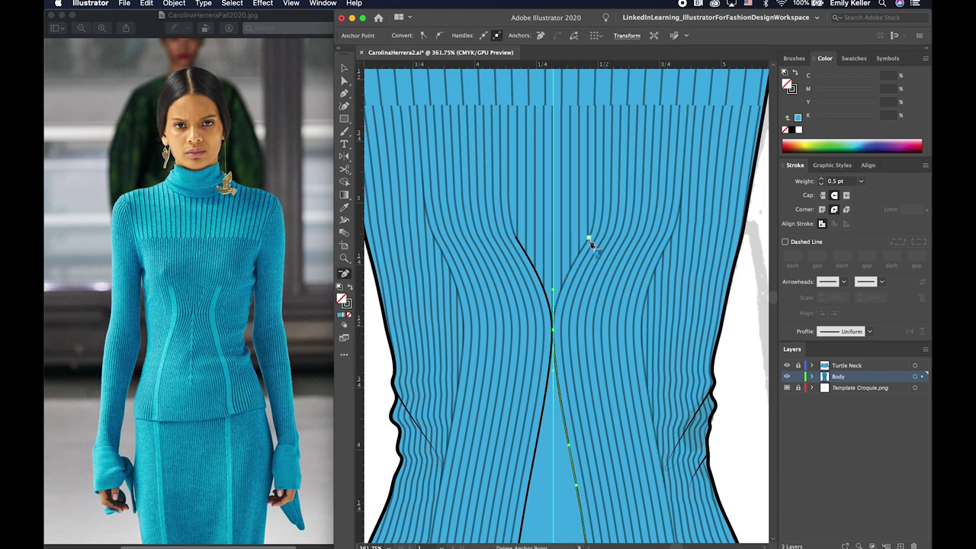
{"action": "key", "text": "v"}
{"action": "left_click", "coordinate": [536, 276]}
{"action": "key", "text": "ctrl+shift+a"}
{"action": "scroll", "coordinate": [648, 358], "scroll_direction": "down", "scroll_amount": 10}
{"action": "left_click", "coordinate": [499, 419]}
{"action": "left_click", "coordinate": [568, 344], "text": "shift"}
- Blend the two centre curves using Specified Steps 5, checked with Preview
{"action": "key", "text": "w"}
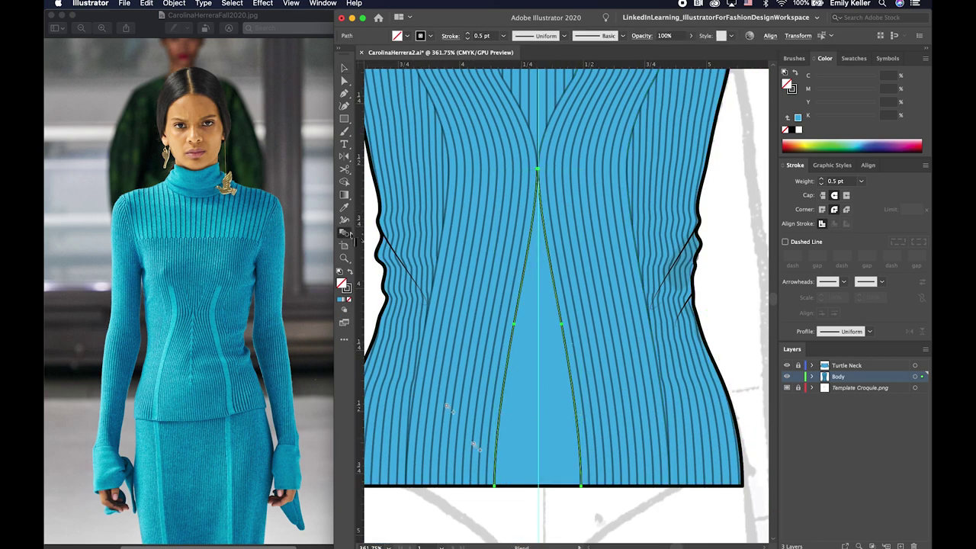
{"action": "left_click", "coordinate": [587, 491]}
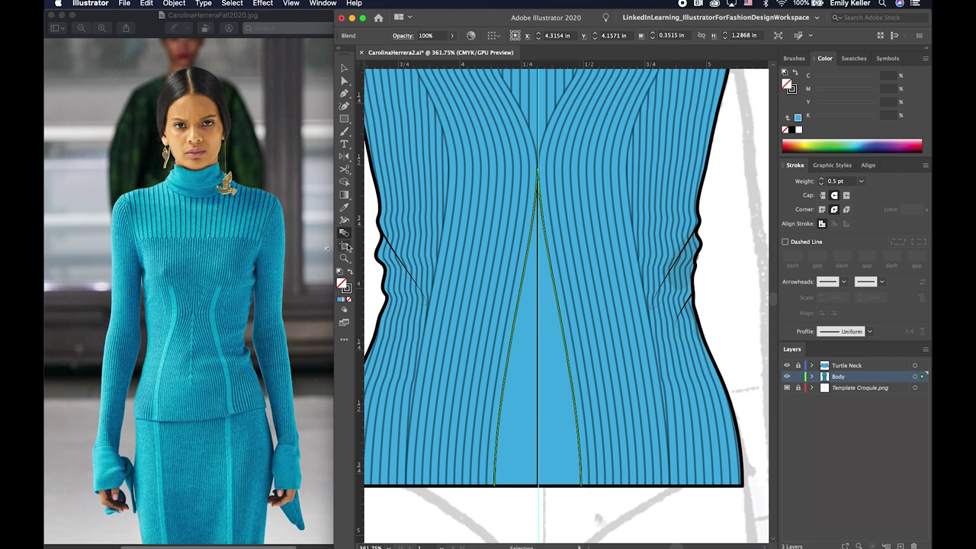
{"action": "double_click", "coordinate": [344, 233]}
{"action": "left_click", "coordinate": [270, 275]}
{"action": "left_click", "coordinate": [263, 293]}
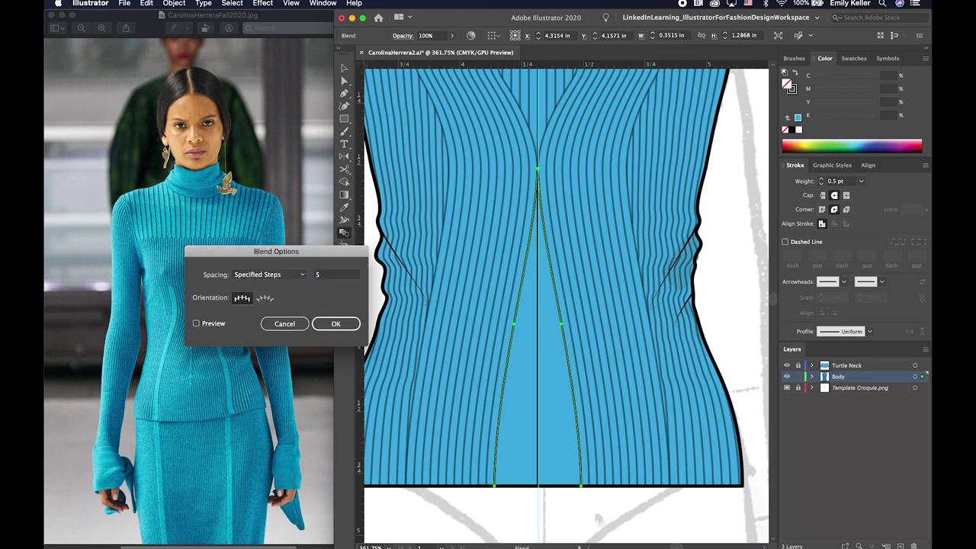
{"action": "left_click", "coordinate": [197, 324]}
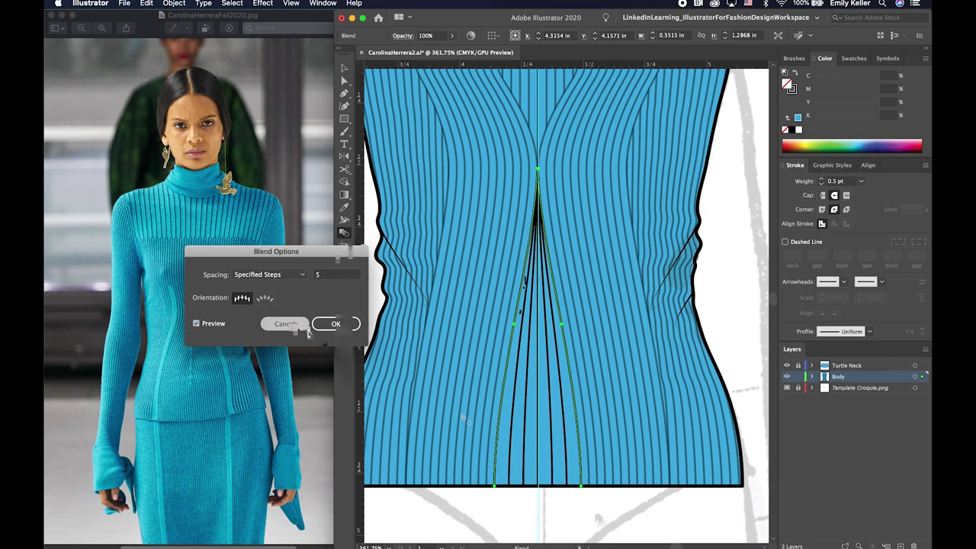
{"action": "left_click", "coordinate": [335, 324]}
{"action": "key", "text": "v"}
{"action": "left_click", "coordinate": [572, 513]}
{"action": "scroll", "coordinate": [581, 478], "scroll_direction": "down", "scroll_amount": 2}
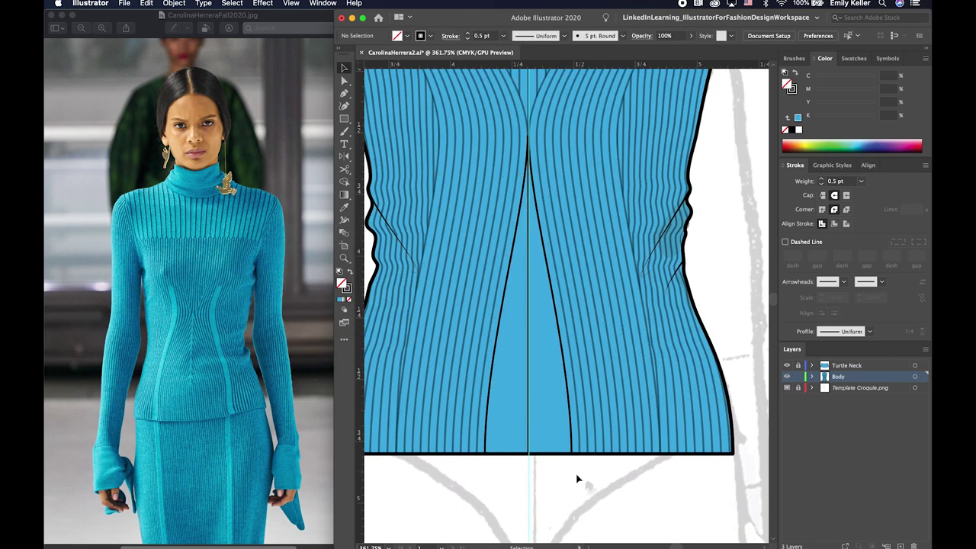
{"action": "key", "text": "p"}
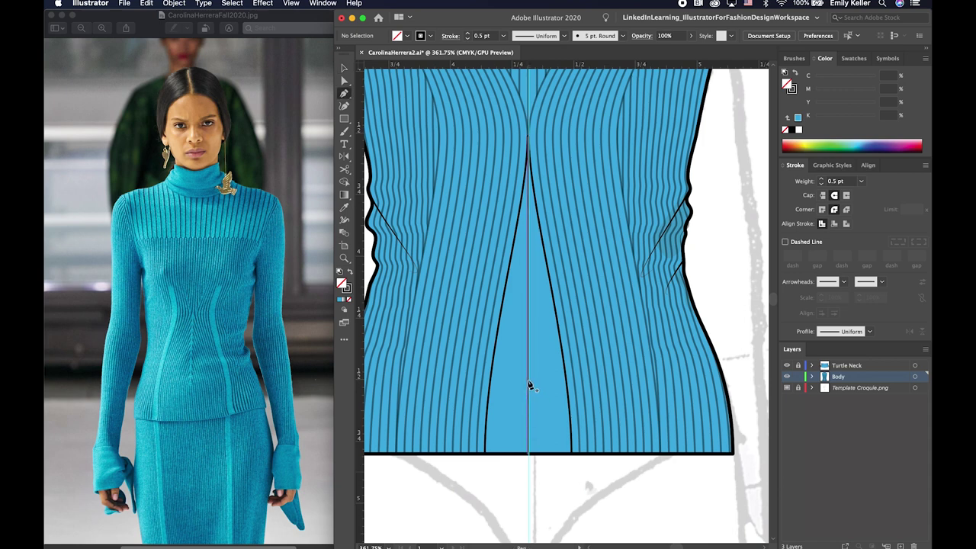
- Draw a short, slightly curved line down the centre gap to the hem
{"action": "key", "text": "v"}
{"action": "left_click", "coordinate": [550, 406]}
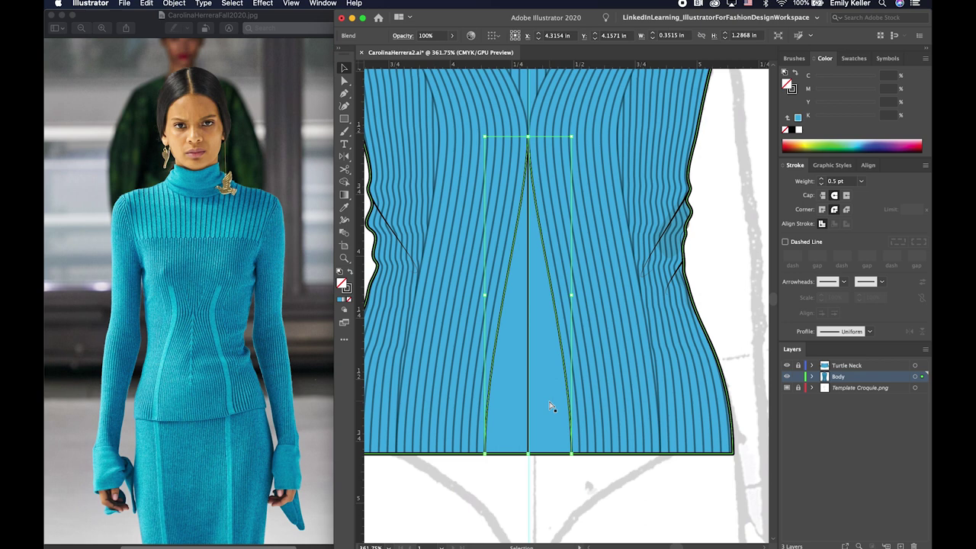
{"action": "key", "text": "p"}
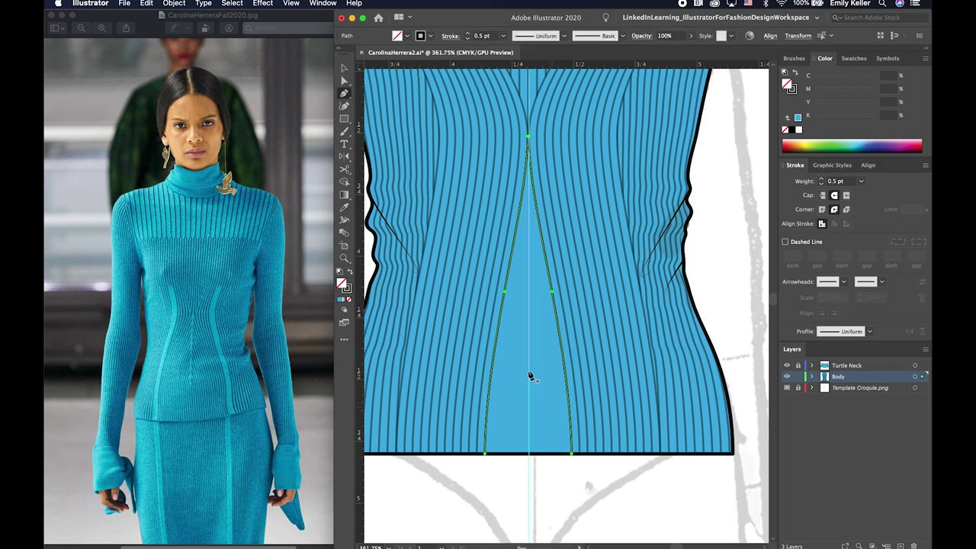
{"action": "left_click", "coordinate": [529, 356]}
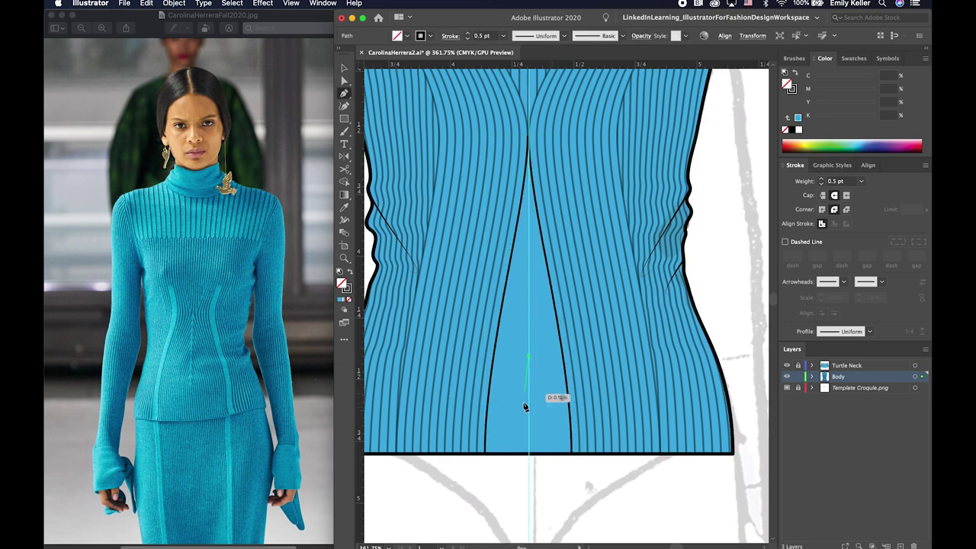
{"action": "left_click", "coordinate": [523, 455]}
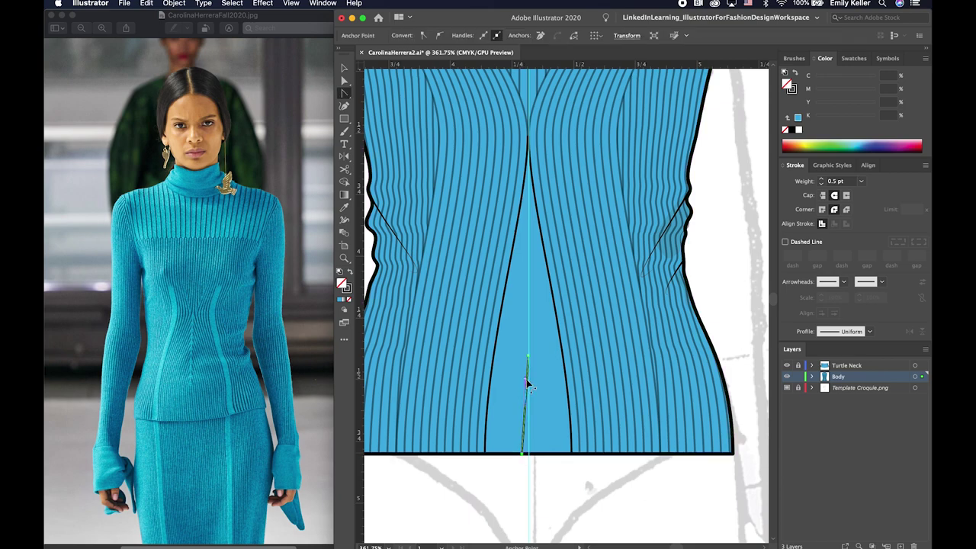
{"action": "left_click", "coordinate": [521, 413]}
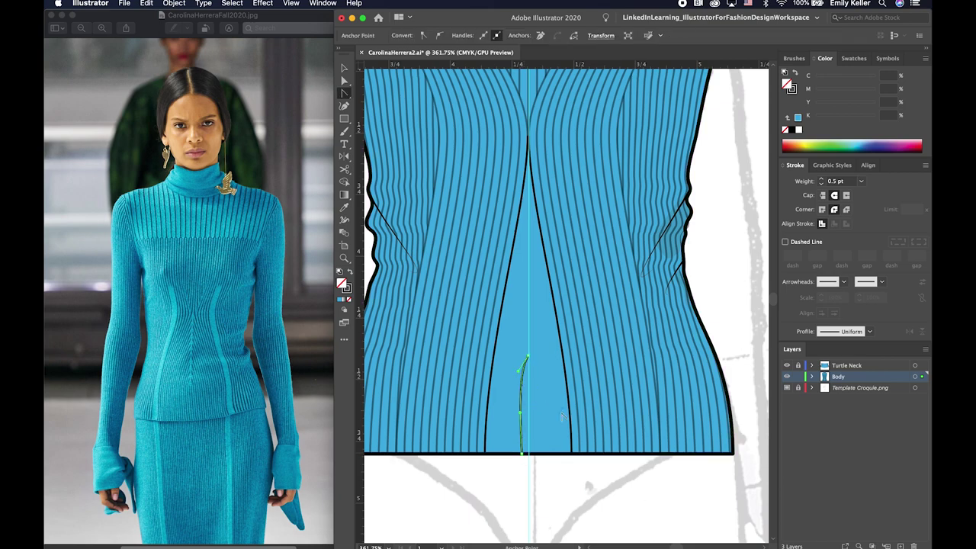
{"action": "key", "text": "ctrl+equal"}
{"action": "key", "text": "ctrl+equal"}
{"action": "left_click_drag", "start_coordinate": [554, 244], "coordinate": [559, 244]}
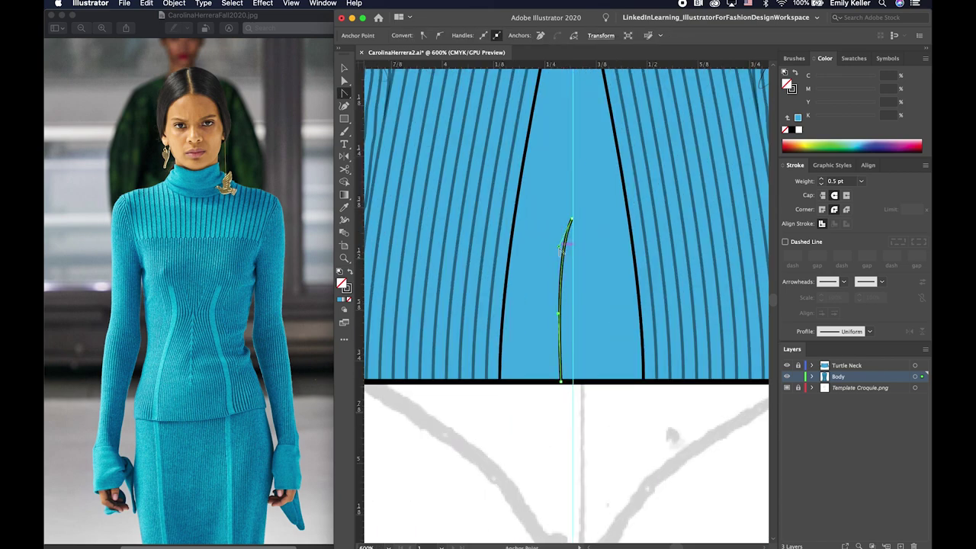
- Alt-drag a copy of the centre line left and blend the two lines
{"action": "key", "text": "v"}
{"action": "left_click", "coordinate": [533, 434]}
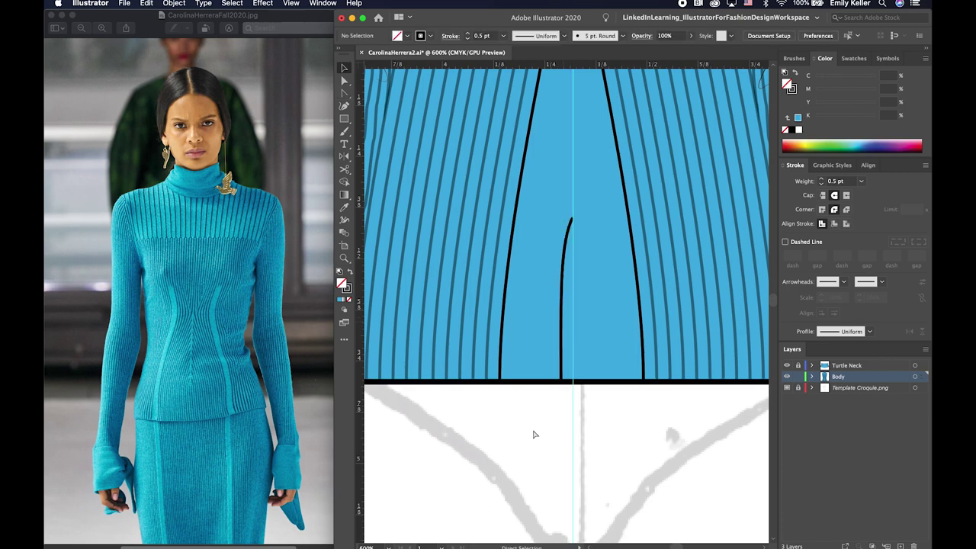
{"action": "key", "text": "ctrl+minus"}
{"action": "key", "text": "ctrl+minus"}
{"action": "scroll", "coordinate": [541, 349], "scroll_direction": "up", "scroll_amount": 2}
{"action": "left_click", "coordinate": [527, 348]}
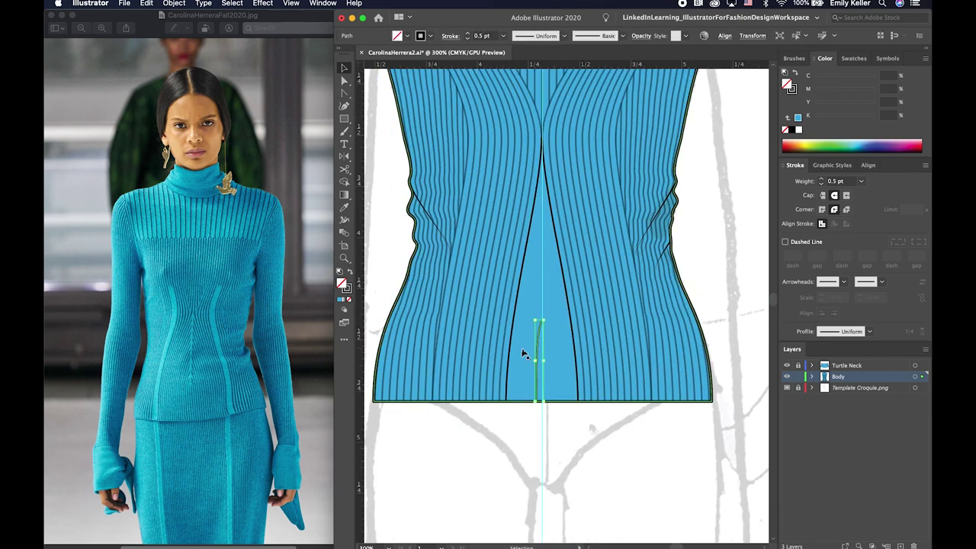
{"action": "mouse_move", "coordinate": [535, 368]}
{"action": "left_mouse_down"}
{"action": "mouse_move", "coordinate": [387, 283]}
{"action": "mouse_move", "coordinate": [520, 369]}
{"action": "left_mouse_up"}
{"action": "key", "text": "ctrl+alt+b"}
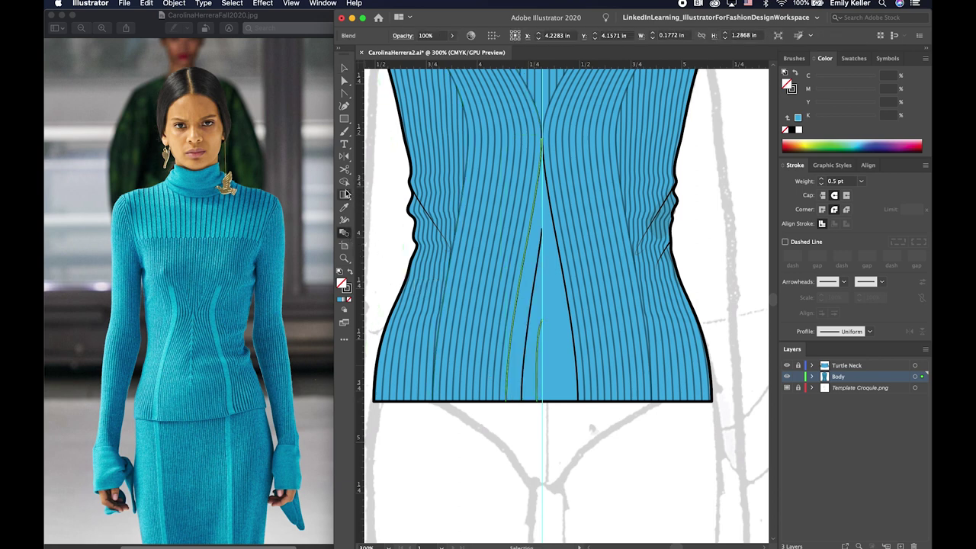
- Set the new rib blend to Specified Steps 5
{"action": "double_click", "coordinate": [349, 217]}
{"action": "left_click", "coordinate": [213, 323]}
{"action": "left_click", "coordinate": [270, 274]}
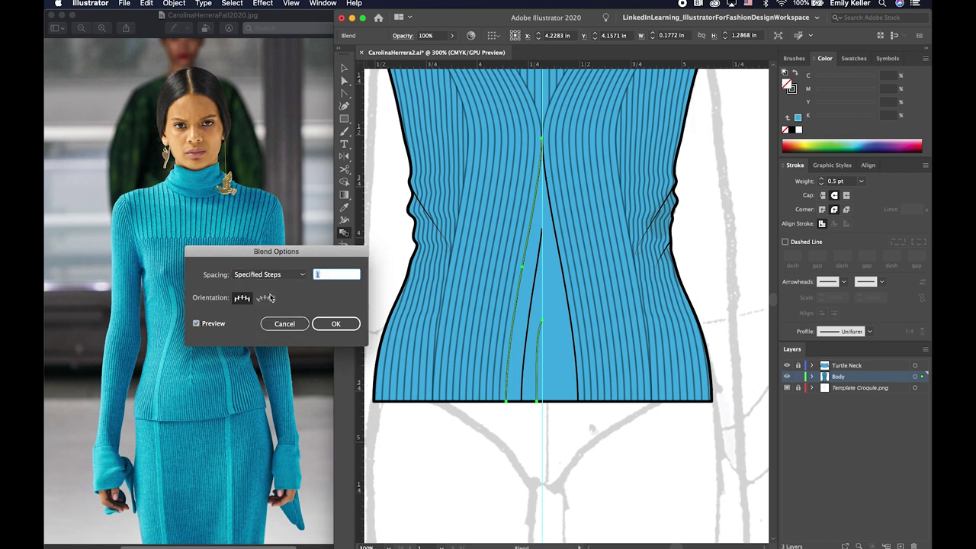
{"action": "type", "text": "5"}
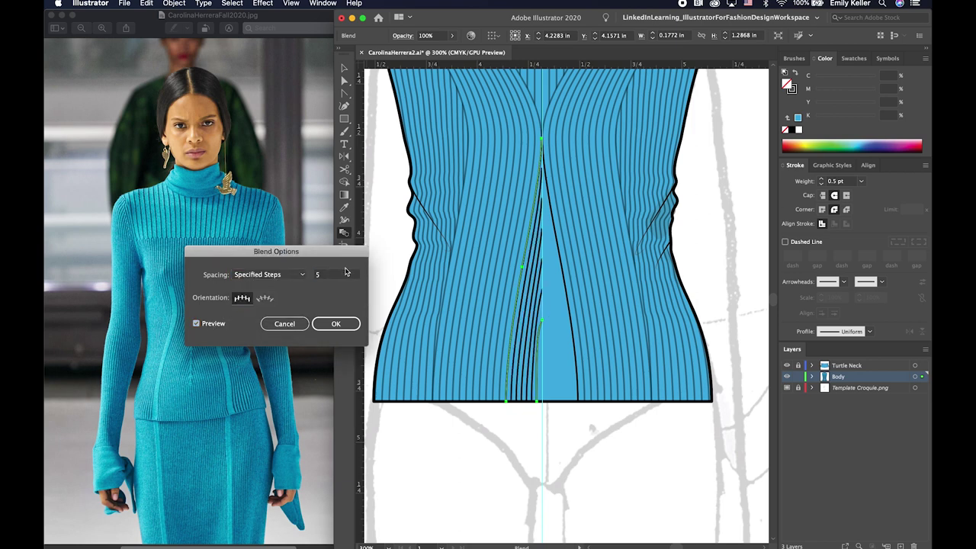
{"action": "left_click", "coordinate": [335, 323]}
- Lower the rib blend's opacity to 50%
{"action": "key", "text": "v"}
{"action": "left_click", "coordinate": [397, 38]}
{"action": "type", "text": "50"}
{"action": "key", "text": "Return"}
{"action": "left_click", "coordinate": [402, 36]}
{"action": "left_click", "coordinate": [314, 52]}
{"action": "left_click", "coordinate": [324, 98]}
{"action": "left_click", "coordinate": [593, 443]}
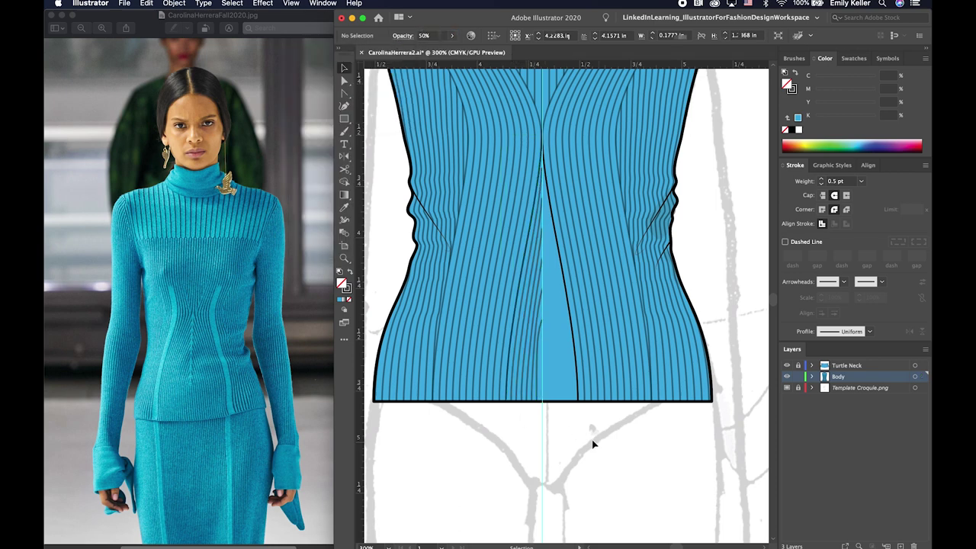
{"action": "left_click", "coordinate": [511, 326]}
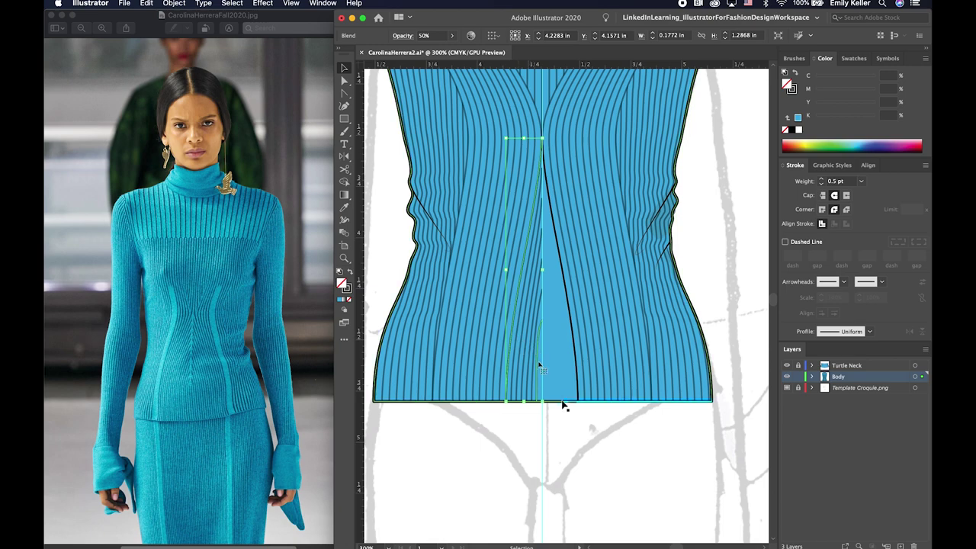
- Inside the blend, nudge one rib path right and delete its top anchor
{"action": "key", "text": "super+equal"}
{"action": "left_click_drag", "start_coordinate": [581, 383], "coordinate": [525, 379]}
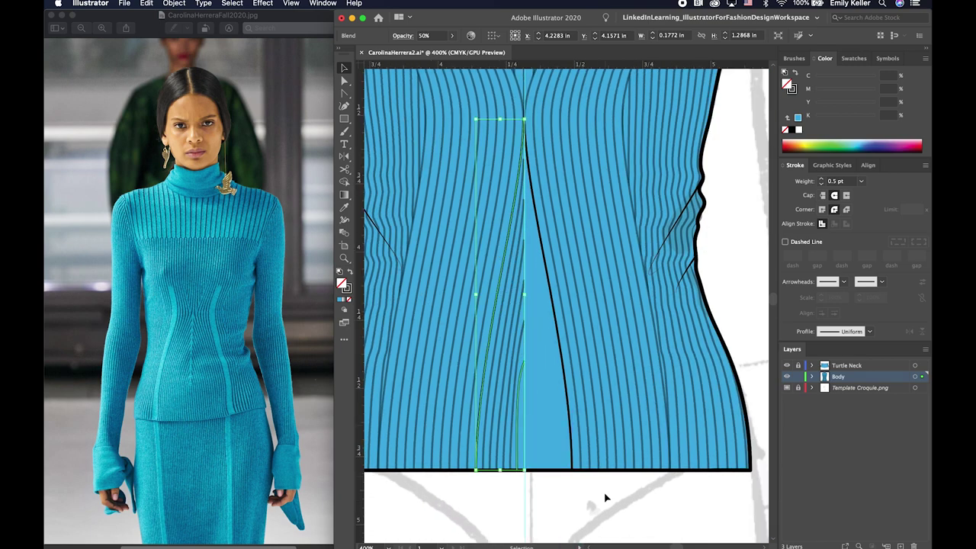
{"action": "left_click", "coordinate": [595, 505]}
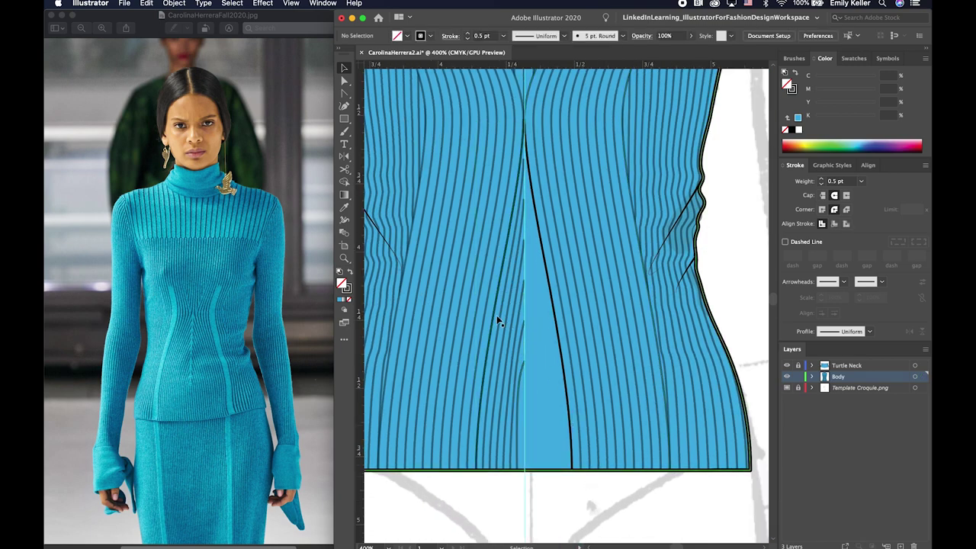
{"action": "double_click", "coordinate": [495, 318]}
{"action": "left_click", "coordinate": [495, 319]}
{"action": "key", "text": "Right"}
{"action": "key", "text": "Right"}
{"action": "key", "text": "minus"}
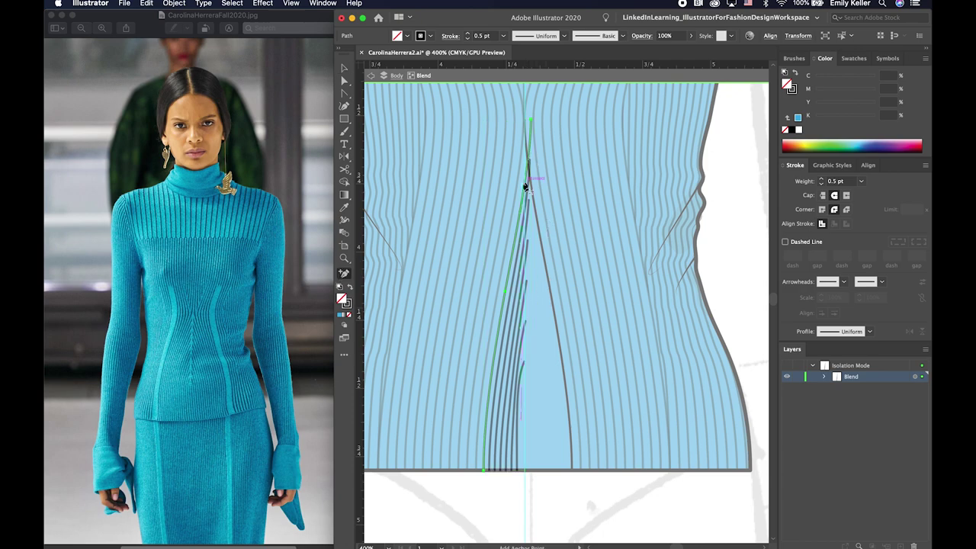
{"action": "left_click", "coordinate": [533, 143]}
{"action": "key", "text": "v"}
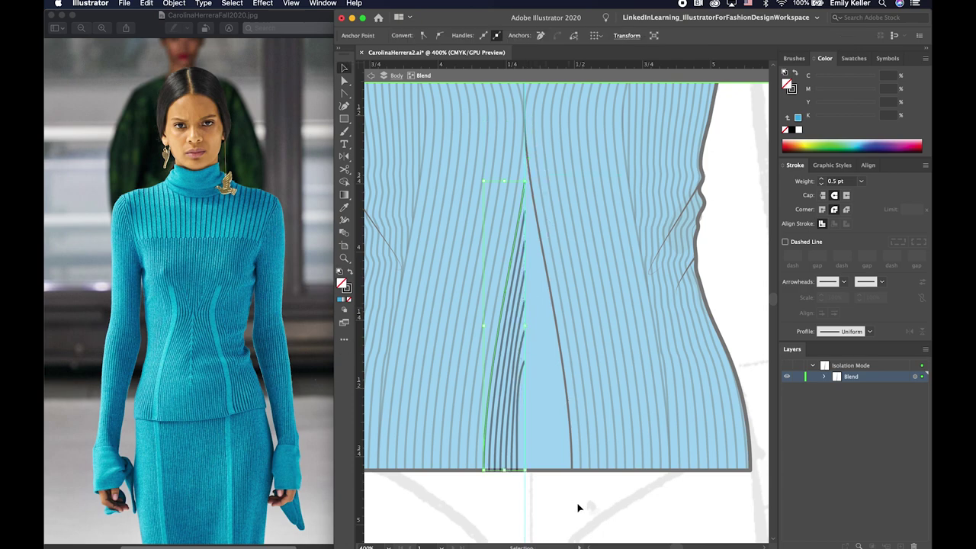
{"action": "double_click", "coordinate": [578, 508]}
- Mirror the rib blend across the centre and draw a curved centre line from the hem
{"action": "scroll", "coordinate": [578, 496], "scroll_direction": "down", "scroll_amount": 1}
{"action": "left_click", "coordinate": [505, 399]}
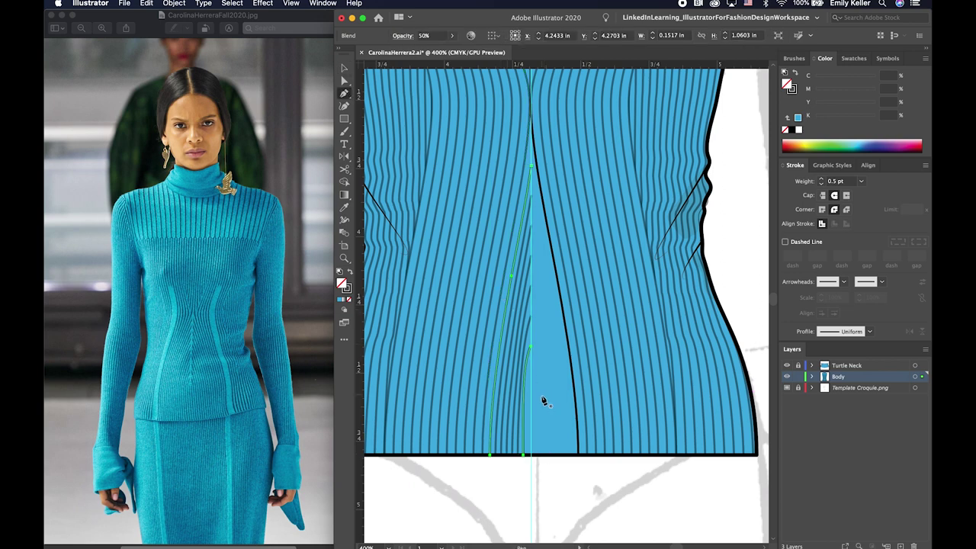
{"action": "key", "text": "o"}
{"action": "left_click", "coordinate": [532, 402], "text": "alt"}
{"action": "key", "text": "Return"}
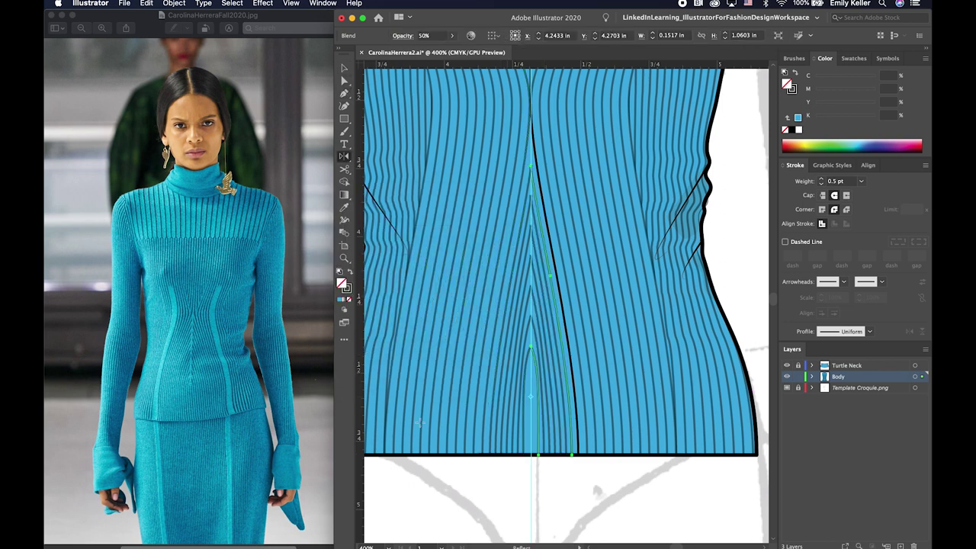
{"action": "key", "text": "v"}
{"action": "key", "text": "ctrl+shift+a"}
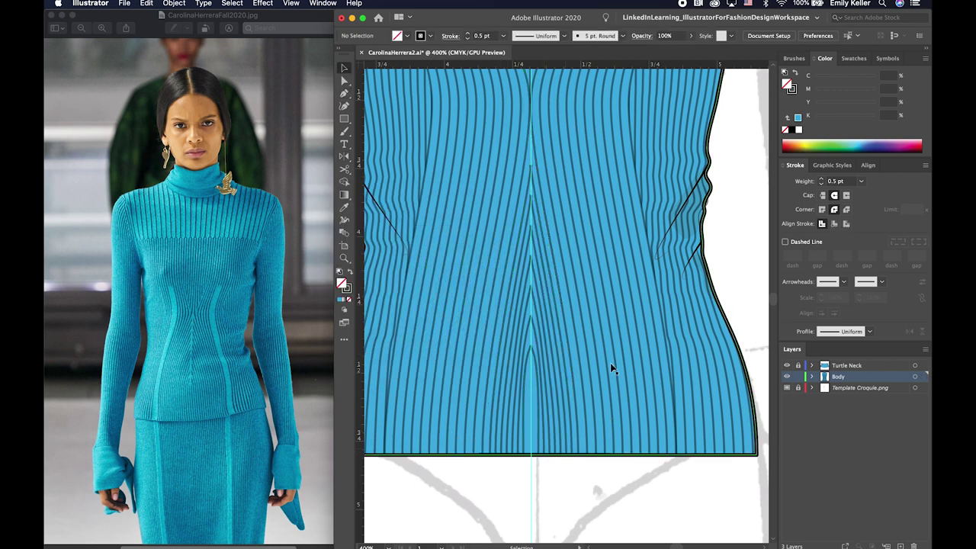
{"action": "key", "text": "p"}
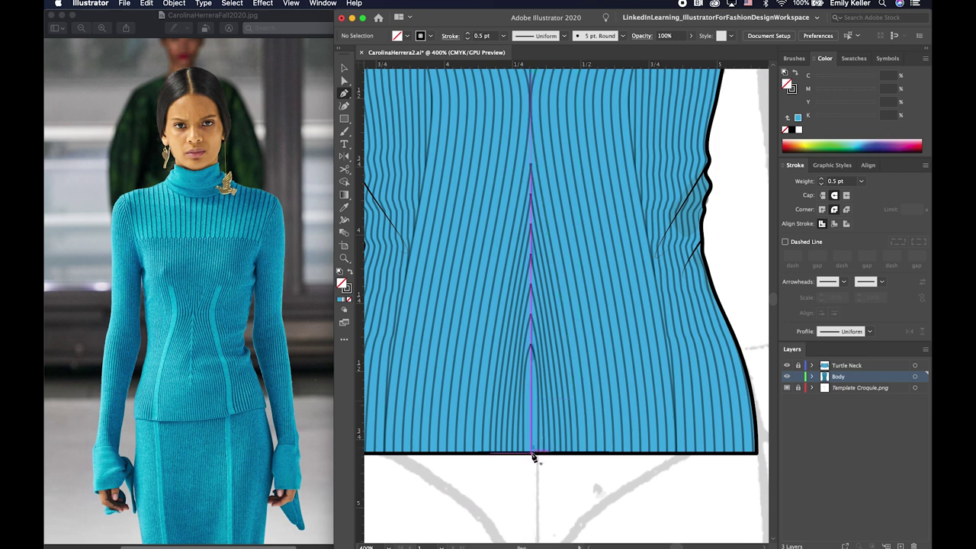
{"action": "left_click", "coordinate": [532, 453]}
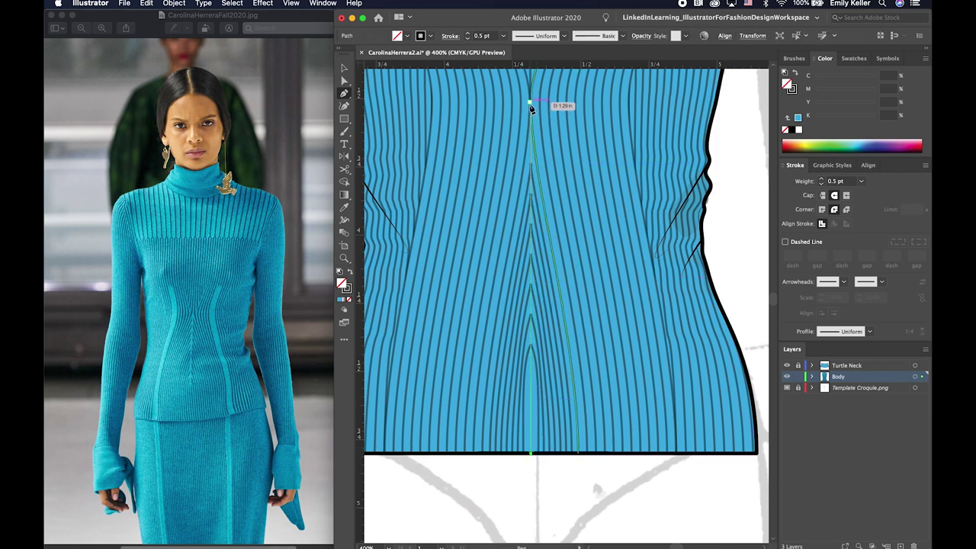
{"action": "left_click_drag", "start_coordinate": [531, 103], "coordinate": [539, 181]}
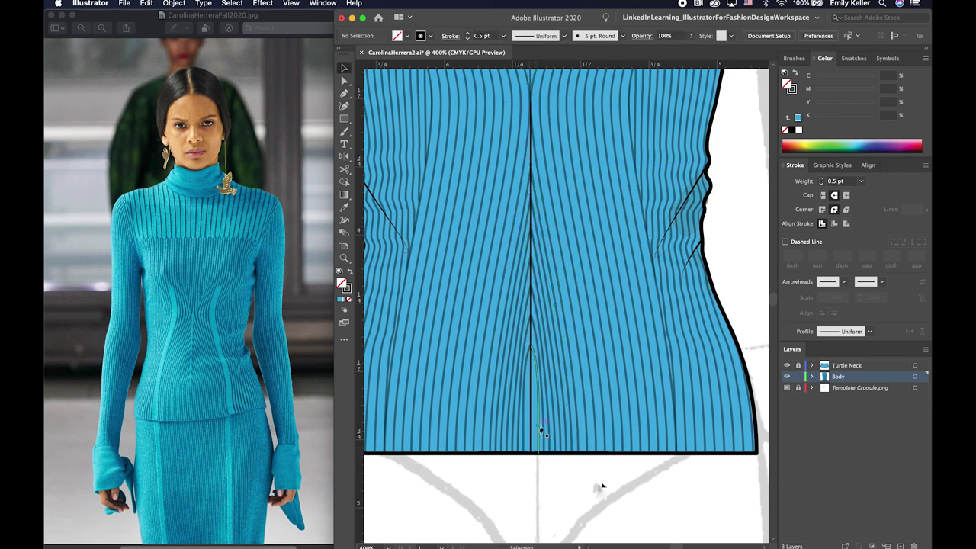
- Set the centre-front rib lines to 50% opacity with Multiply blending
{"action": "left_click", "coordinate": [540, 431]}
{"action": "left_click", "coordinate": [521, 153], "text": "shift"}
{"action": "left_click", "coordinate": [641, 35]}
{"action": "type", "text": "50"}
{"action": "left_click", "coordinate": [553, 53]}
{"action": "left_click", "coordinate": [551, 87]}
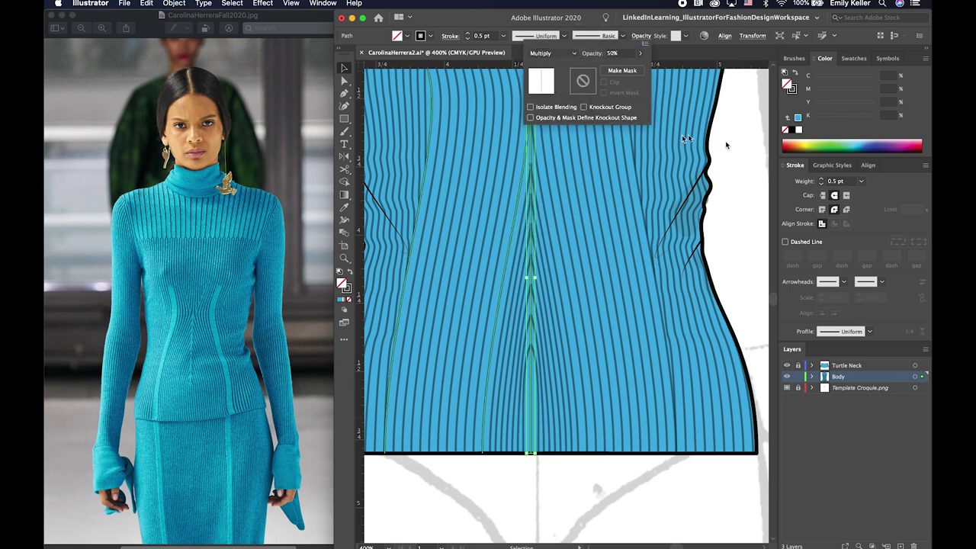
{"action": "left_click", "coordinate": [726, 145]}
{"action": "key", "text": "ctrl+minus"}
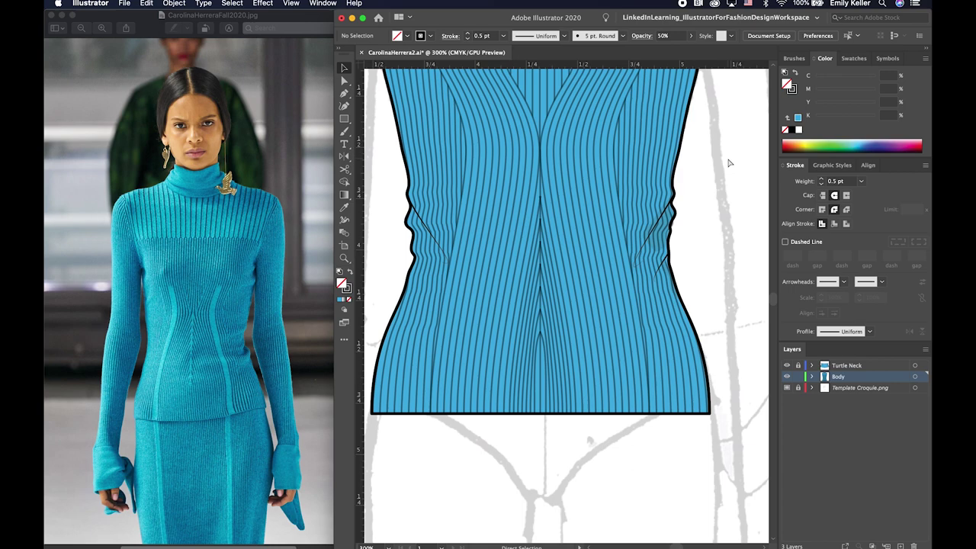
- Reshape the centre rib with Direct Selection, shifting its hem end left
{"action": "key", "text": "ctrl+plus"}
{"action": "key", "text": "ctrl+plus"}
{"action": "key", "text": "ctrl+plus"}
{"action": "scroll", "coordinate": [564, 267], "scroll_direction": "down", "scroll_amount": 3}
{"action": "key", "text": "a"}
{"action": "left_click", "coordinate": [529, 247]}
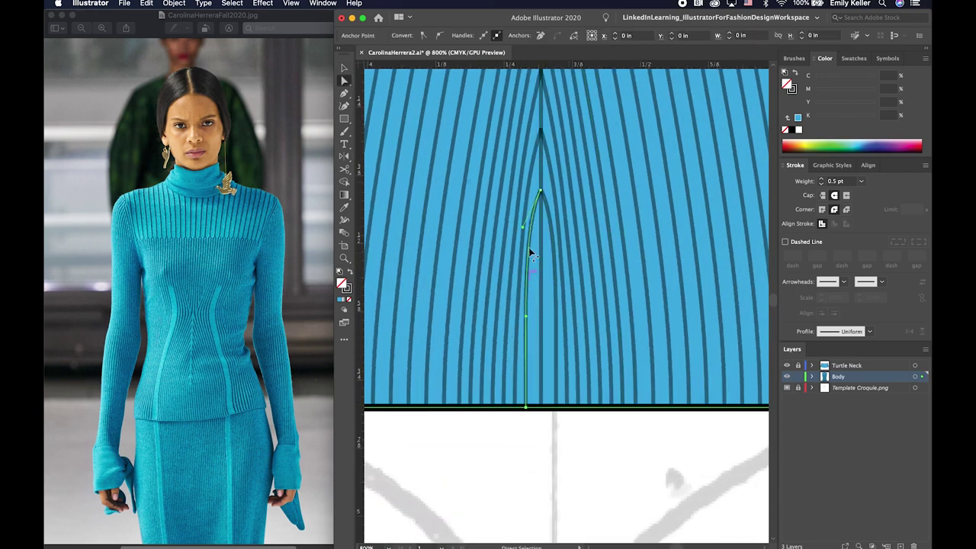
{"action": "left_click_drag", "start_coordinate": [526, 226], "coordinate": [552, 228]}
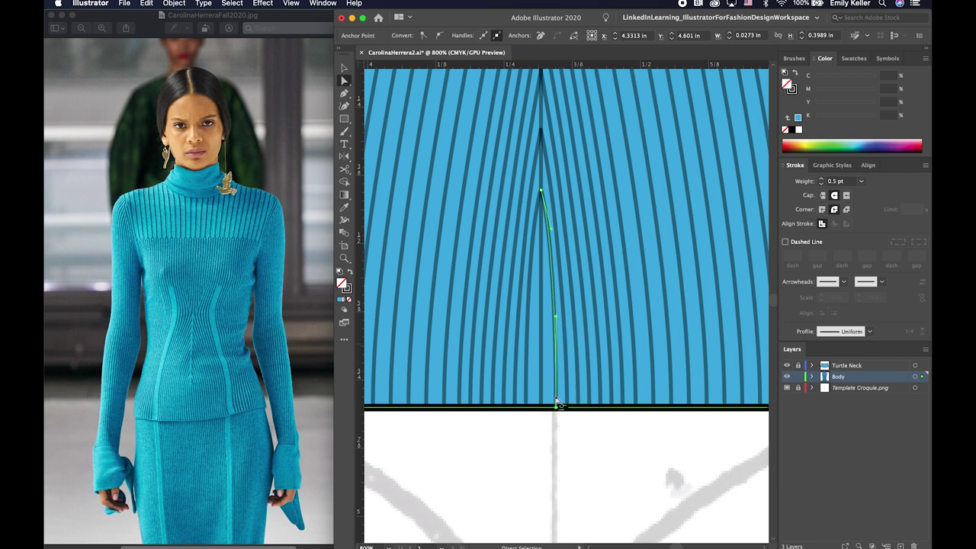
{"action": "left_click_drag", "start_coordinate": [556, 406], "coordinate": [525, 408]}
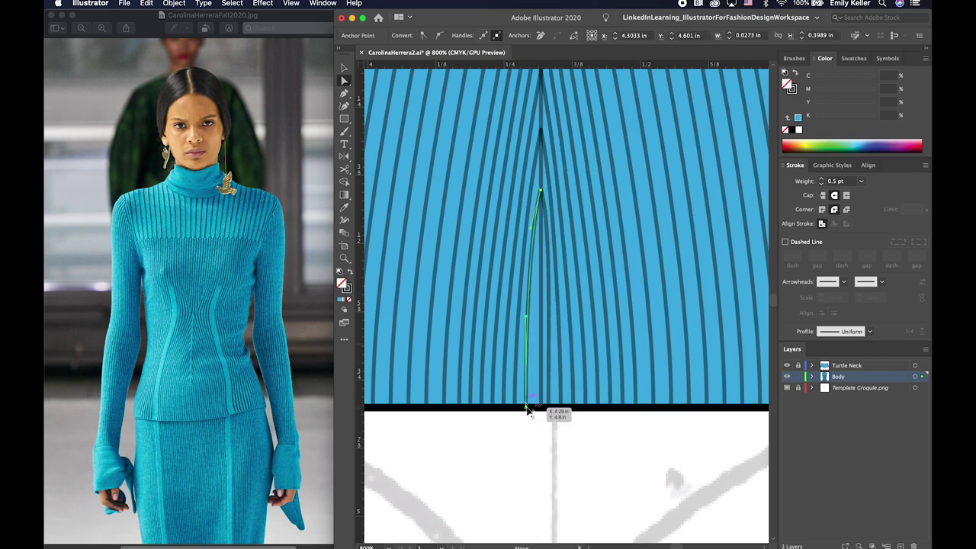
{"action": "left_click_drag", "start_coordinate": [529, 408], "coordinate": [533, 407]}
{"action": "key", "text": "v"}
{"action": "left_click", "coordinate": [577, 458]}
{"action": "key", "text": "ctrl+minus"}
{"action": "key", "text": "ctrl+minus"}
{"action": "key", "text": "ctrl+minus"}
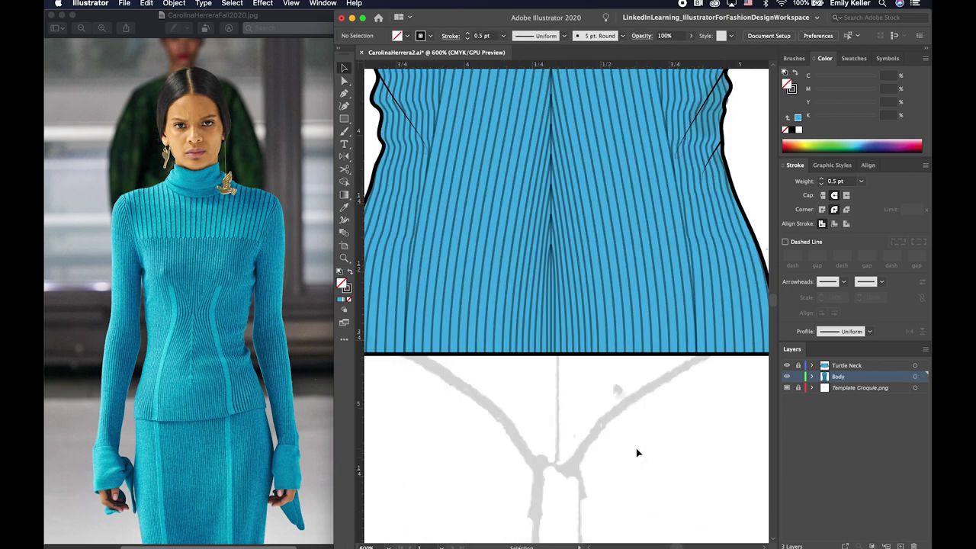
{"action": "key", "text": "ctrl+minus"}
{"action": "key", "text": "ctrl+minus"}
{"action": "key", "text": "ctrl+minus"}
{"action": "scroll", "coordinate": [675, 356], "scroll_direction": "up", "scroll_amount": 3}
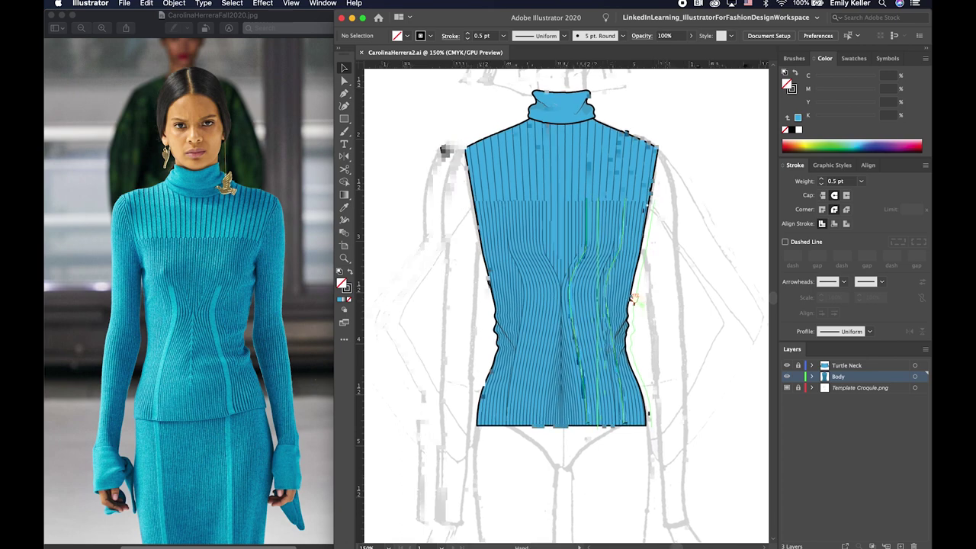
- Zoom in on the waist and select the rib blend
{"action": "key", "text": "ctrl+plus"}
{"action": "key", "text": "z"}
{"action": "mouse_move", "coordinate": [493, 336]}
{"action": "left_mouse_down"}
{"action": "mouse_move", "coordinate": [564, 369]}
{"action": "mouse_move", "coordinate": [564, 342]}
{"action": "left_mouse_up"}
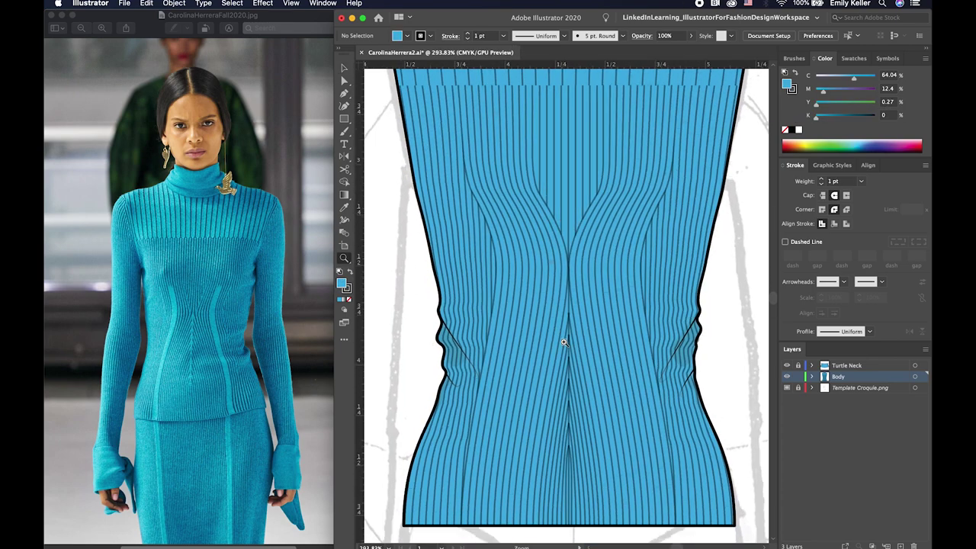
{"action": "key", "text": "a"}
{"action": "left_click", "coordinate": [497, 290]}
{"action": "left_click", "coordinate": [570, 288], "text": "shift"}
{"action": "left_click", "coordinate": [661, 289], "text": "shift"}
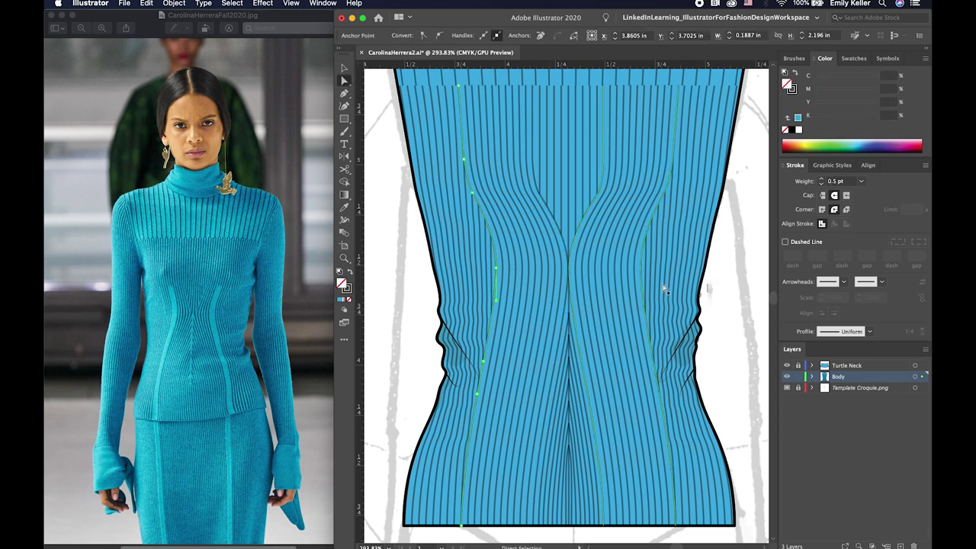
{"action": "left_click", "coordinate": [730, 283]}
{"action": "key", "text": "v"}
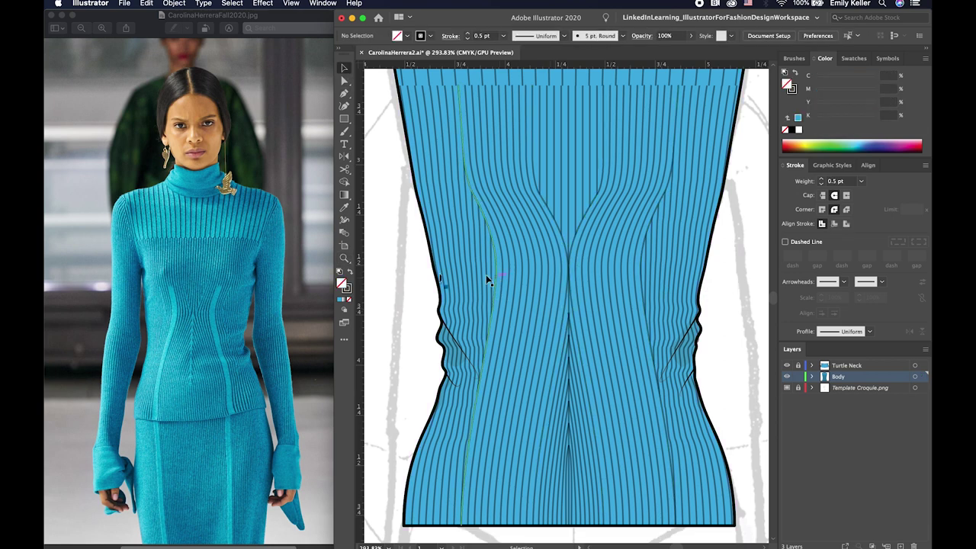
{"action": "double_click", "coordinate": [489, 279]}
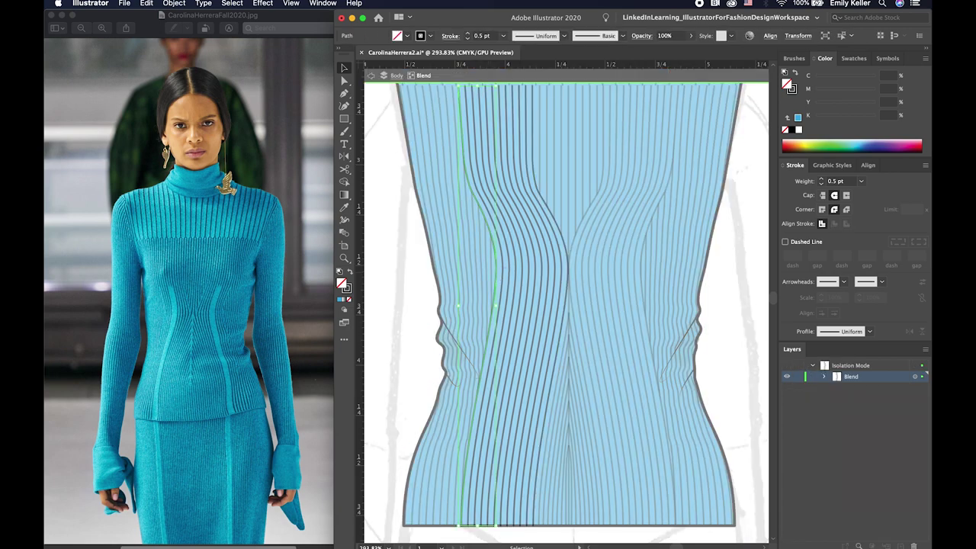
{"action": "double_click", "coordinate": [708, 365]}
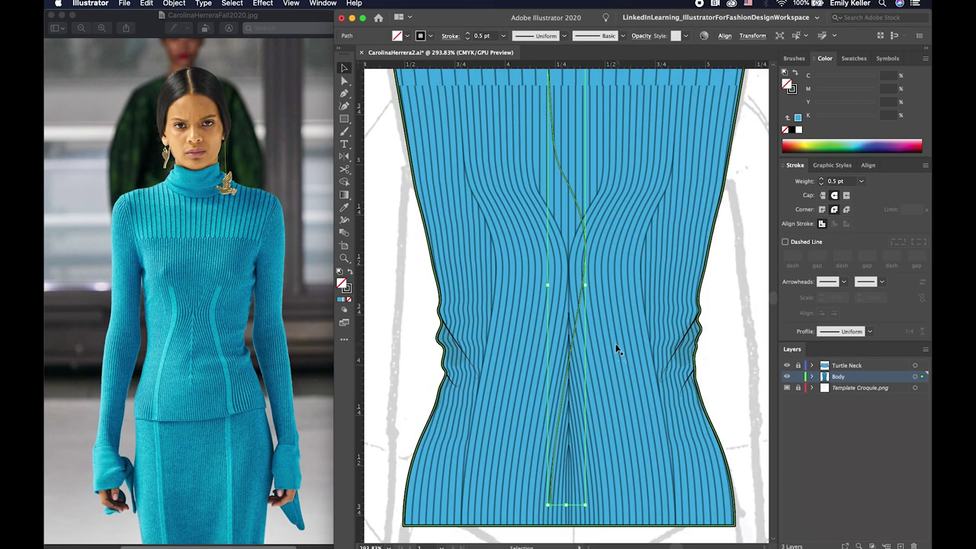
- Give the rib a 3 pt turquoise stroke with no fill and move it onto the left front curve
{"action": "left_click", "coordinate": [341, 299]}
{"action": "left_click", "coordinate": [350, 272]}
{"action": "left_click", "coordinate": [349, 299]}
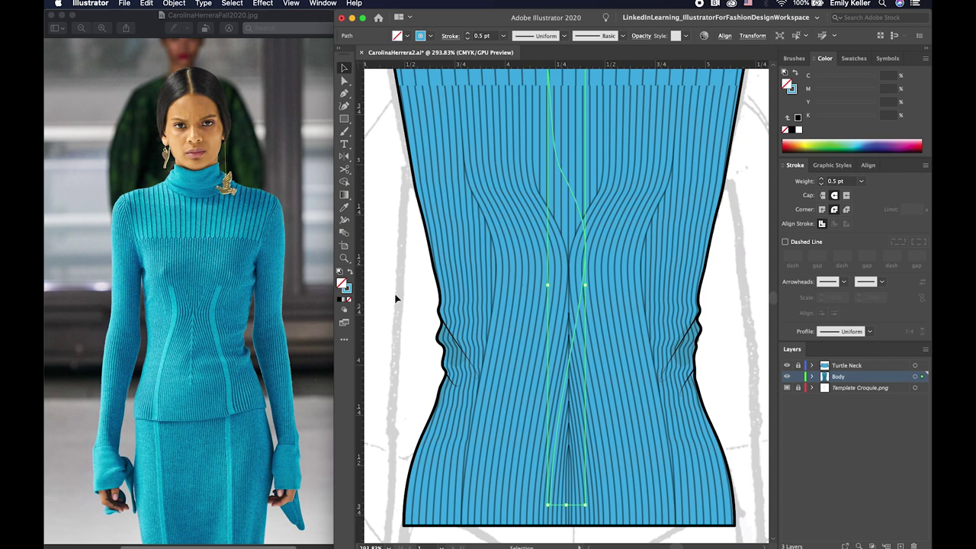
{"action": "left_click", "coordinate": [860, 180]}
{"action": "left_click", "coordinate": [877, 242]}
{"action": "left_click", "coordinate": [578, 211]}
{"action": "left_click_drag", "start_coordinate": [578, 211], "coordinate": [514, 219]}
- Delete the thick rib's top anchors and reshape its upper bend inward
{"action": "left_click", "coordinate": [497, 194]}
{"action": "key", "text": "plus"}
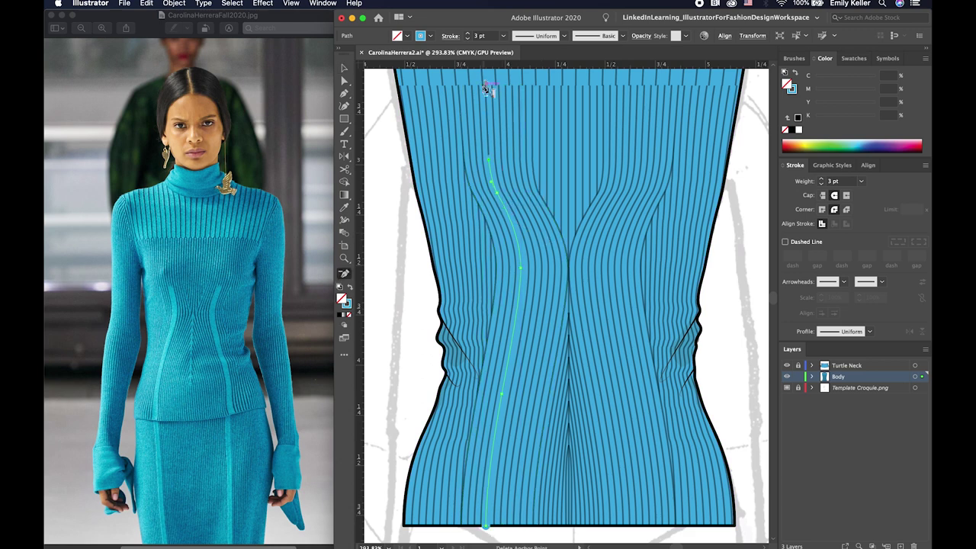
{"action": "key", "text": "minus"}
{"action": "left_click", "coordinate": [489, 162]}
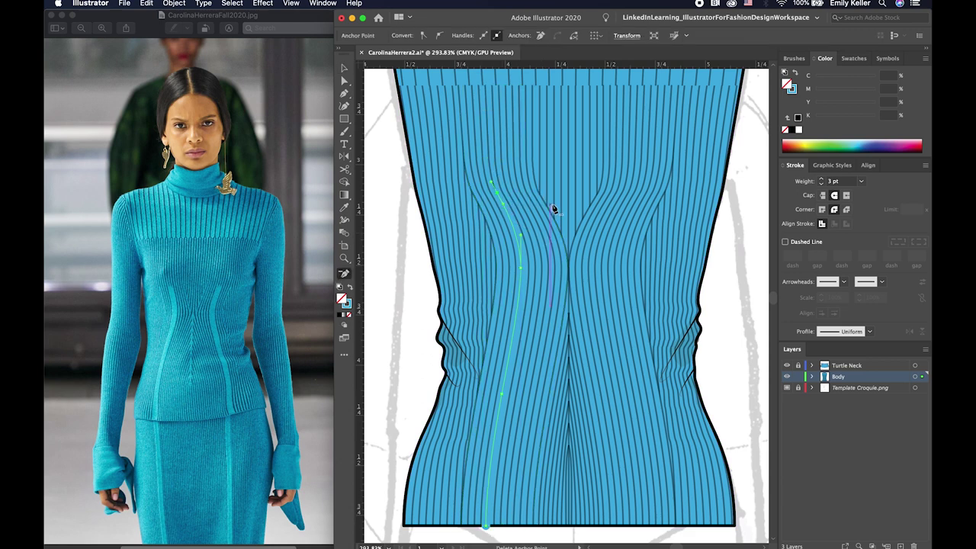
{"action": "key", "text": "shift+c"}
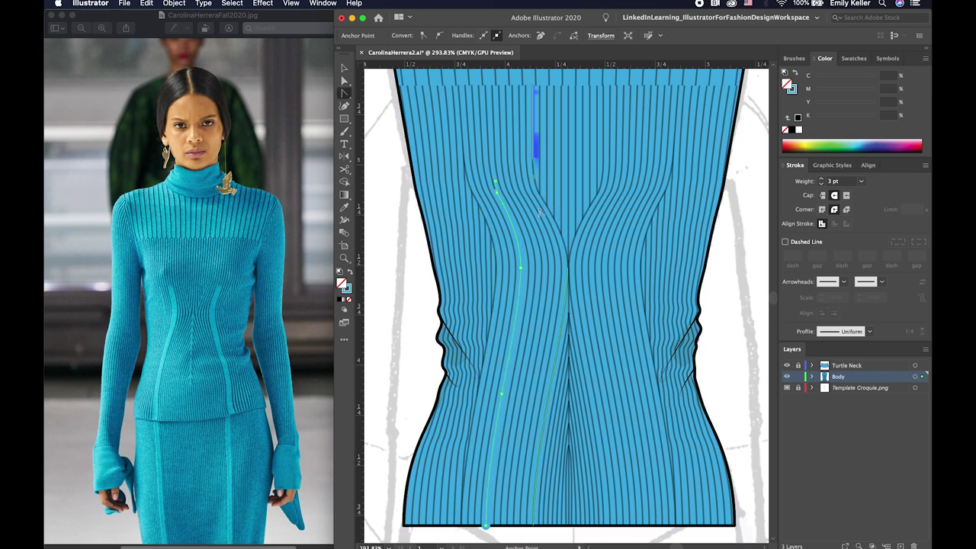
{"action": "left_click_drag", "start_coordinate": [497, 194], "coordinate": [503, 199]}
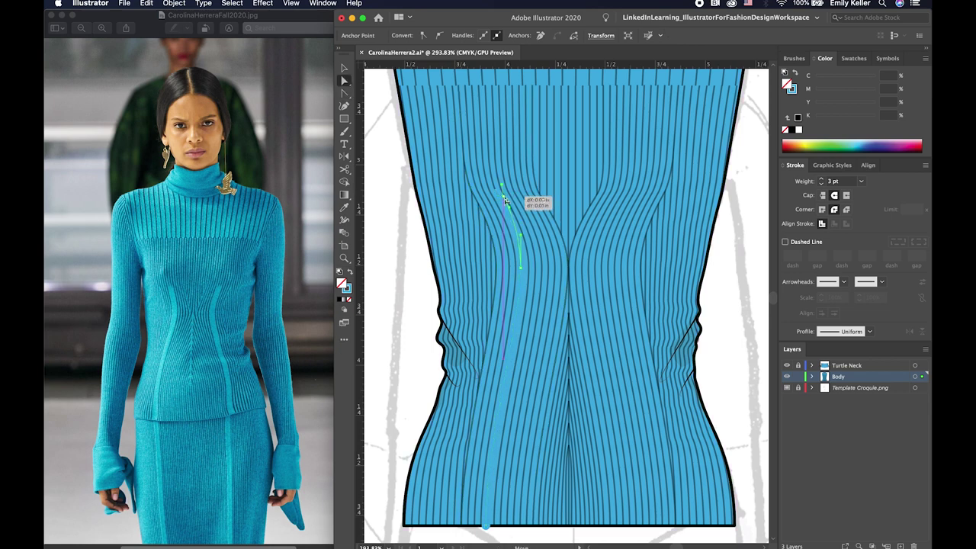
{"action": "key", "text": "a"}
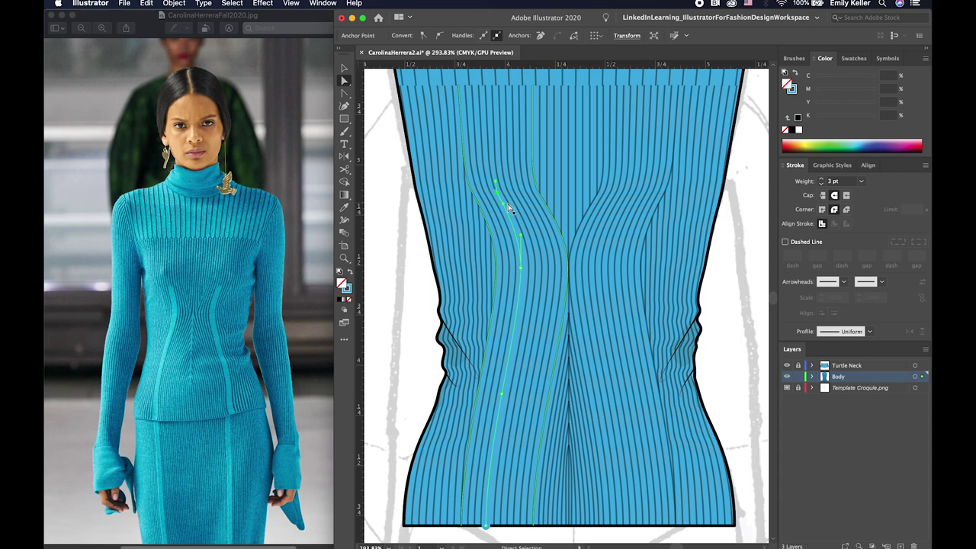
{"action": "left_click_drag", "start_coordinate": [510, 209], "coordinate": [501, 204]}
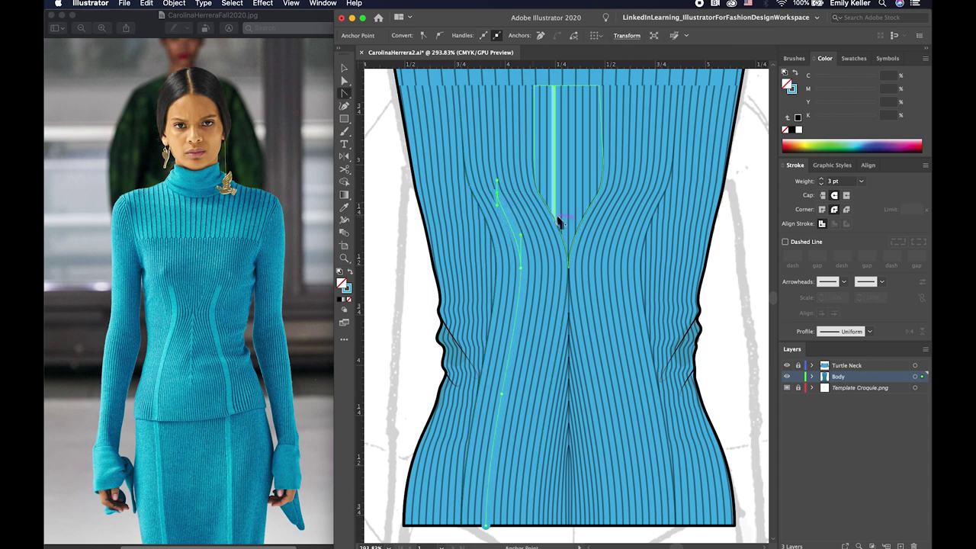
{"action": "key", "text": "v"}
{"action": "left_click", "coordinate": [738, 244]}
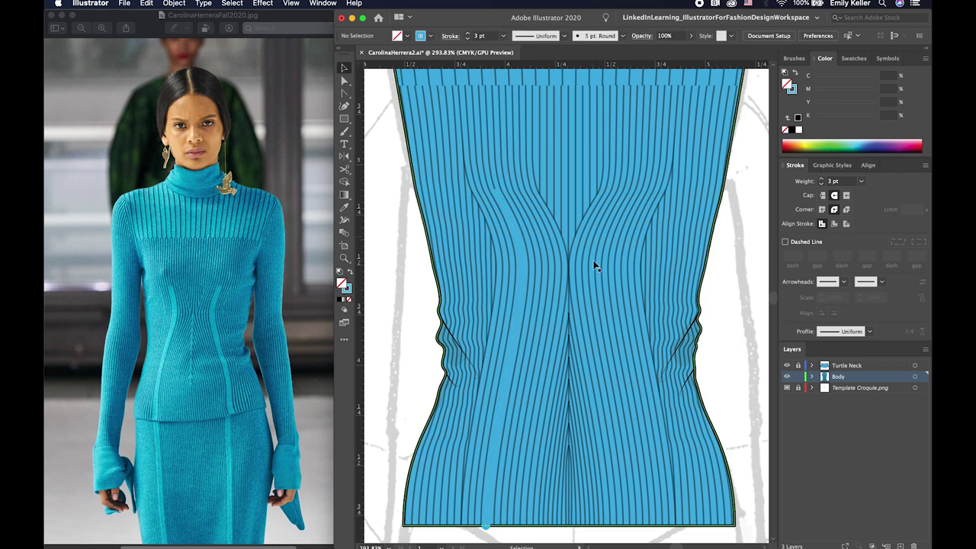
- Set the thick left rib's stroke to Butt Cap
{"action": "left_click", "coordinate": [512, 352]}
{"action": "left_click", "coordinate": [824, 196]}
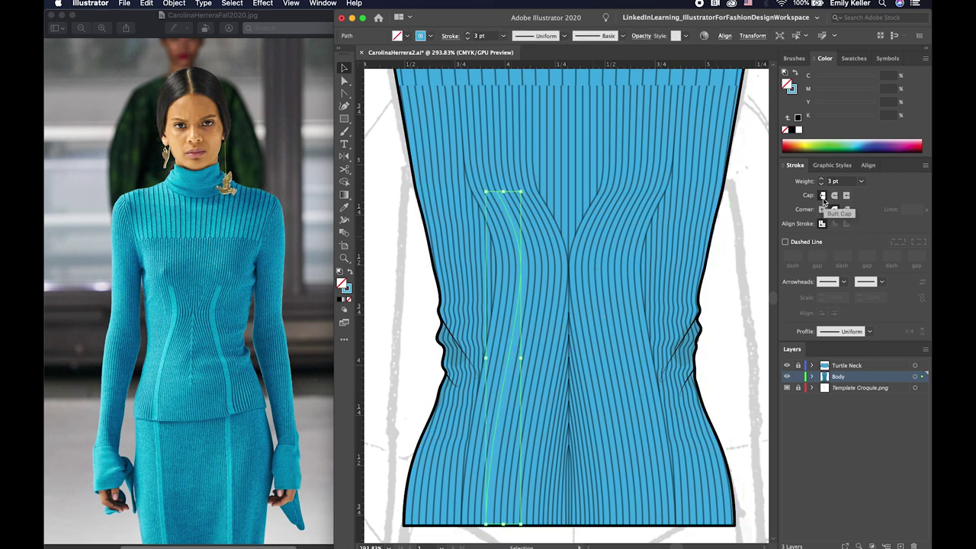
{"action": "left_click", "coordinate": [748, 302]}
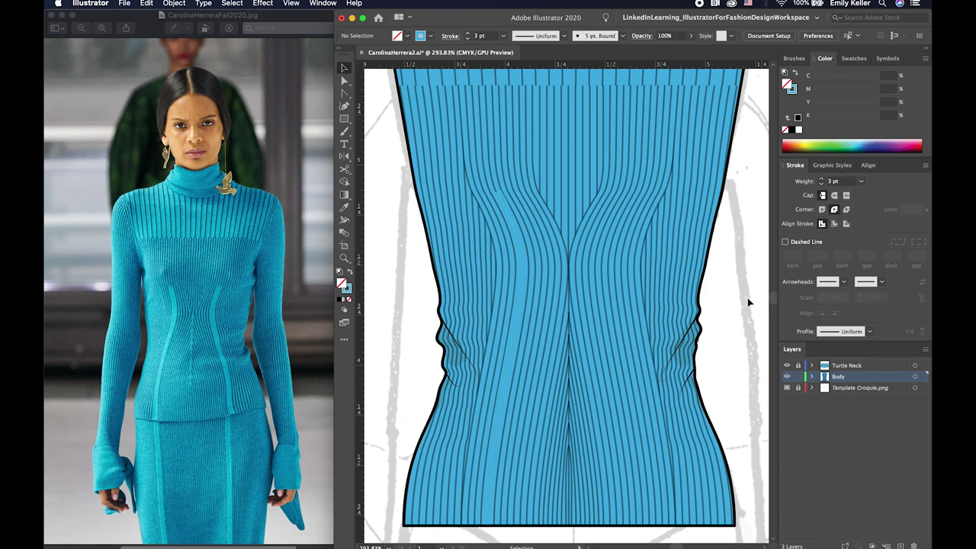
- Finish bending the thick rib path so it sweeps in toward the waist
{"action": "key", "text": "p"}
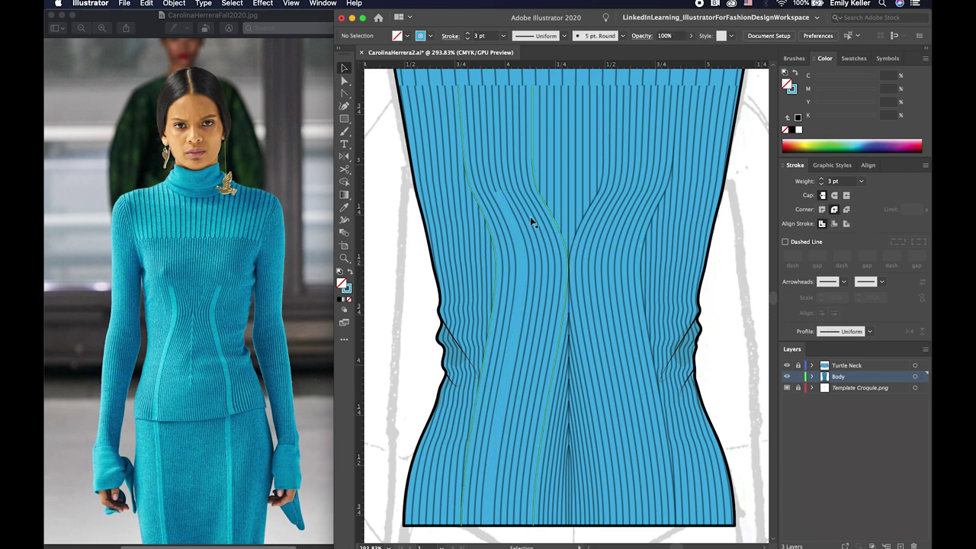
{"action": "left_click", "coordinate": [496, 193]}
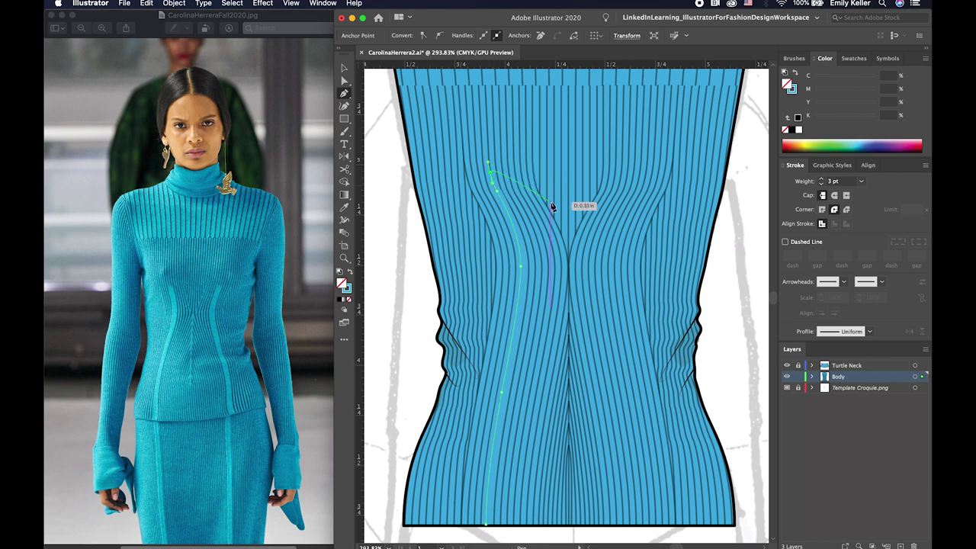
{"action": "key", "text": "v"}
{"action": "left_click", "coordinate": [720, 226]}
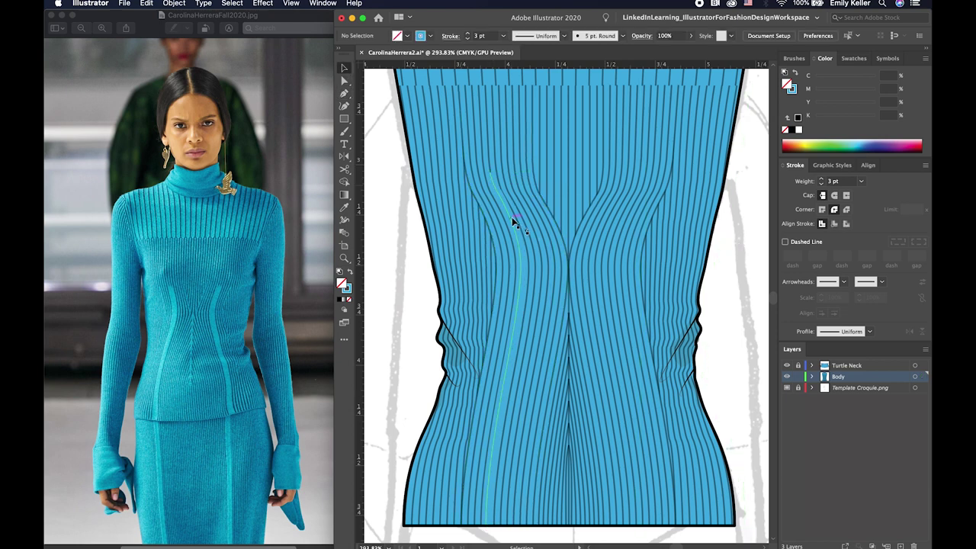
{"action": "left_click", "coordinate": [516, 221]}
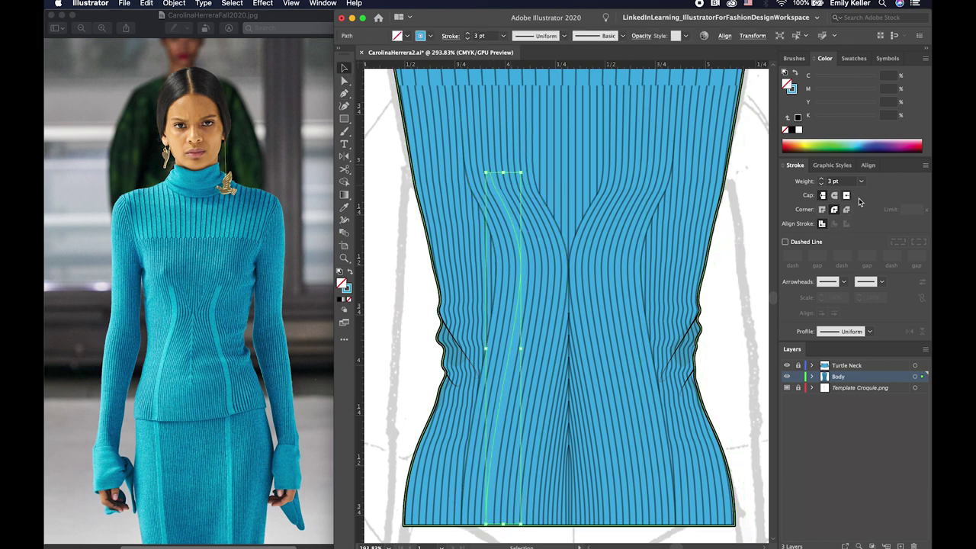
{"action": "left_click", "coordinate": [758, 280]}
{"action": "key", "text": "super+minus"}
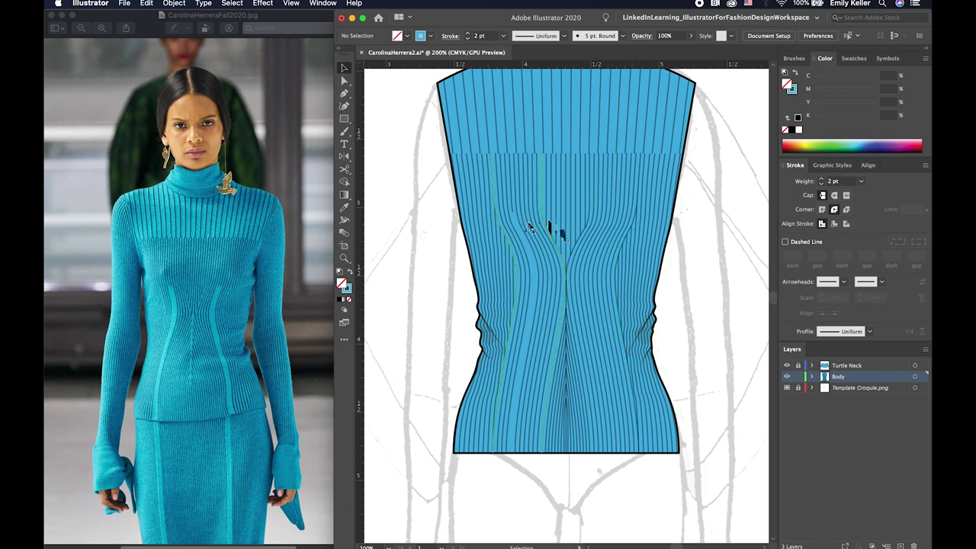
{"action": "key", "text": "minus"}
{"action": "left_click", "coordinate": [515, 221], "text": "super"}
{"action": "key", "text": "v"}
{"action": "left_click", "coordinate": [720, 297]}
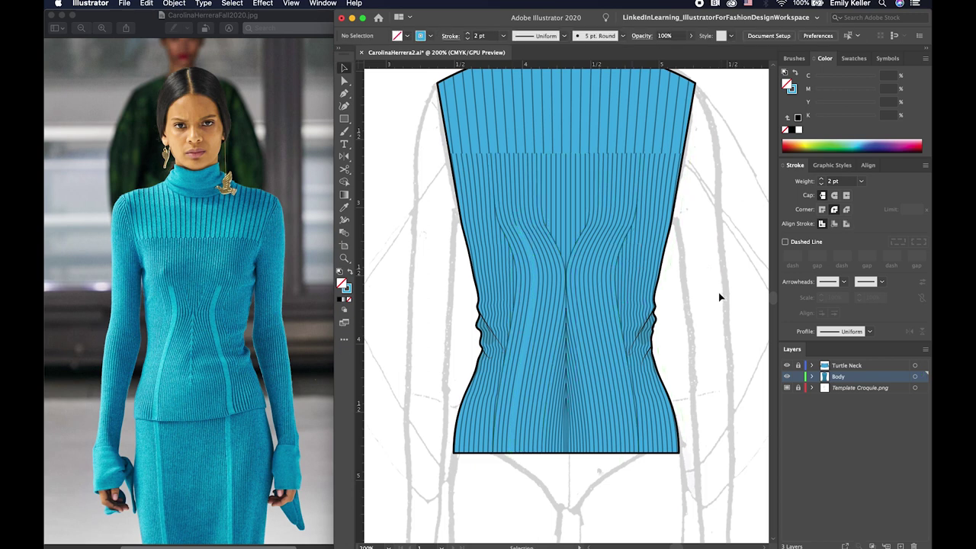
- Reflect a copy of the curved rib across the centre rib on a vertical axis
{"action": "left_click", "coordinate": [531, 289]}
{"action": "key", "text": "o"}
{"action": "left_click", "coordinate": [565, 287]}
{"action": "left_click", "coordinate": [566, 287], "text": "alt"}
{"action": "left_click", "coordinate": [357, 349]}
{"action": "key", "text": "v"}
{"action": "left_click", "coordinate": [714, 345]}
{"action": "left_click", "coordinate": [607, 343]}
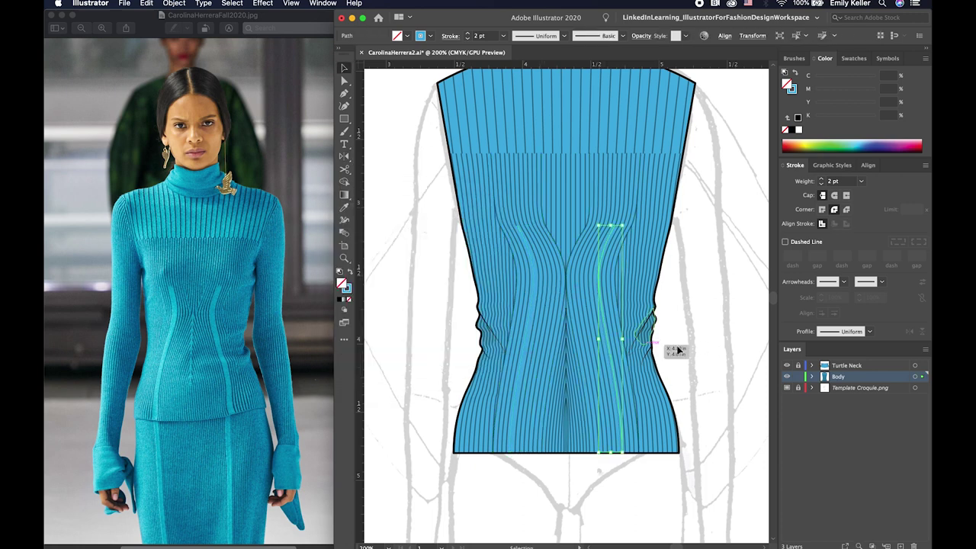
{"action": "scroll", "coordinate": [679, 348], "scroll_direction": "up", "scroll_amount": 1}
{"action": "scroll", "coordinate": [677, 344], "scroll_direction": "up", "scroll_amount": 1}
{"action": "left_click", "coordinate": [734, 351]}
- Adjust the remaining rib path and zoom out to view the whole sweater
{"action": "left_click", "coordinate": [577, 159]}
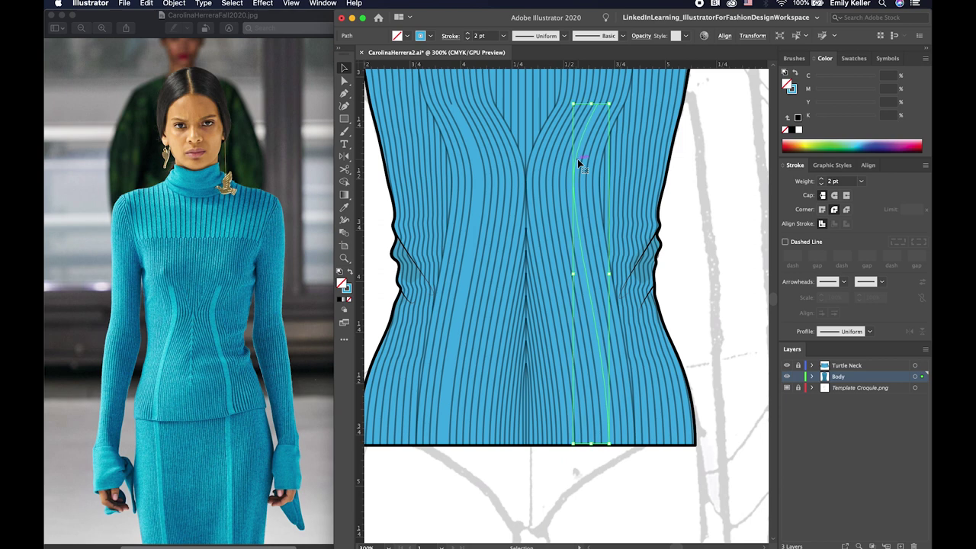
{"action": "left_click", "coordinate": [728, 222]}
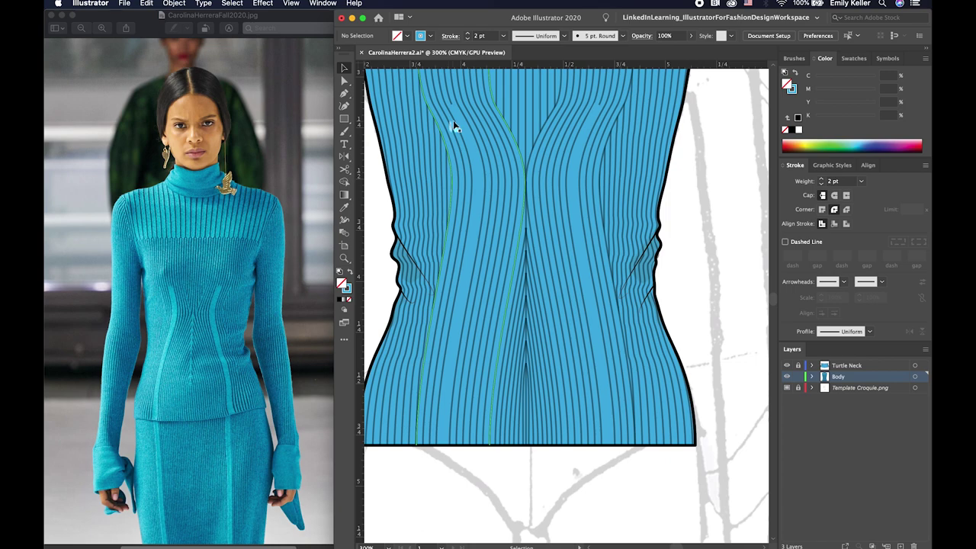
{"action": "key", "text": "super+minus"}
{"action": "scroll", "coordinate": [685, 260], "scroll_direction": "up", "scroll_amount": 2}
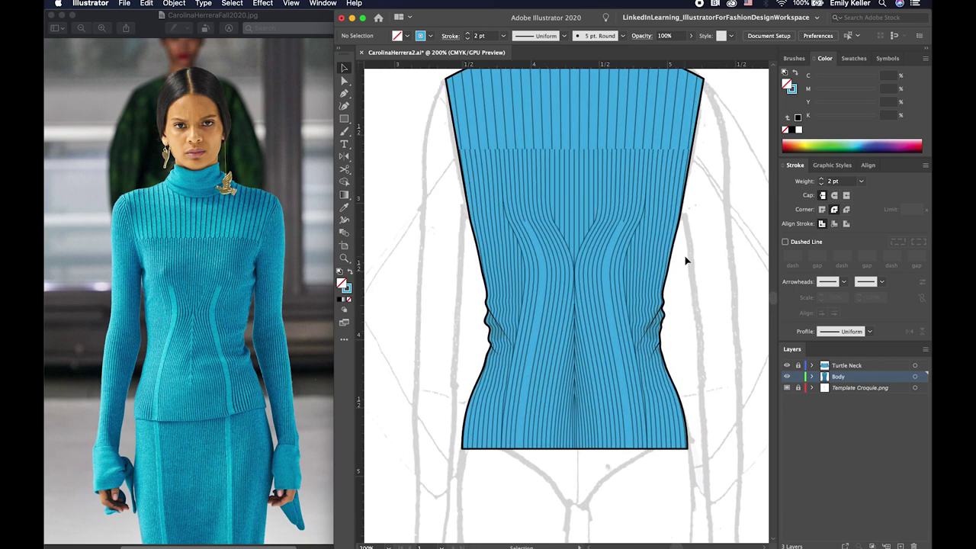
{"action": "key", "text": "super+minus"}
{"action": "scroll", "coordinate": [561, 302], "scroll_direction": "left", "scroll_amount": 2}
- Select the body's side edge and target the Sleeves layer, undoing a trial paste
{"action": "key", "text": "p"}
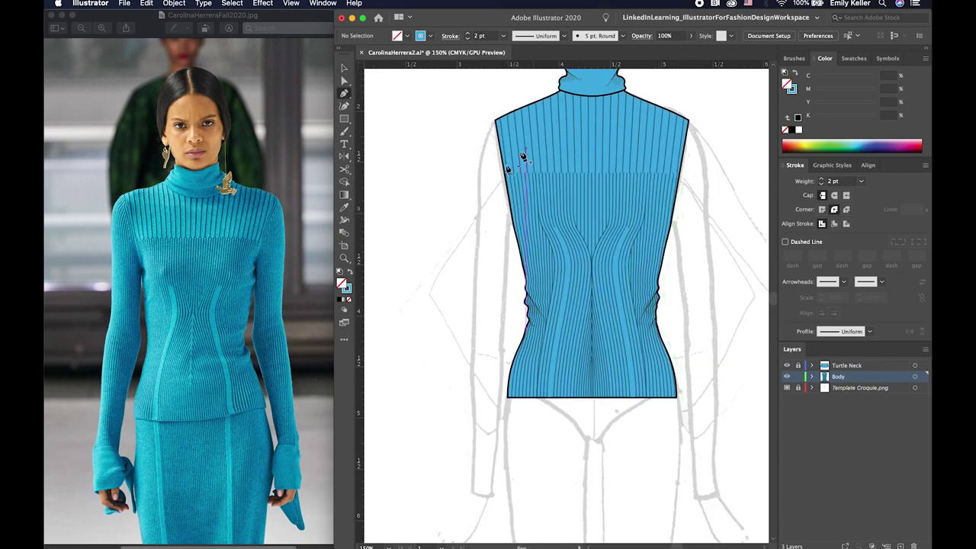
{"action": "key", "text": "super+minus"}
{"action": "scroll", "coordinate": [534, 183], "scroll_direction": "down", "scroll_amount": 2}
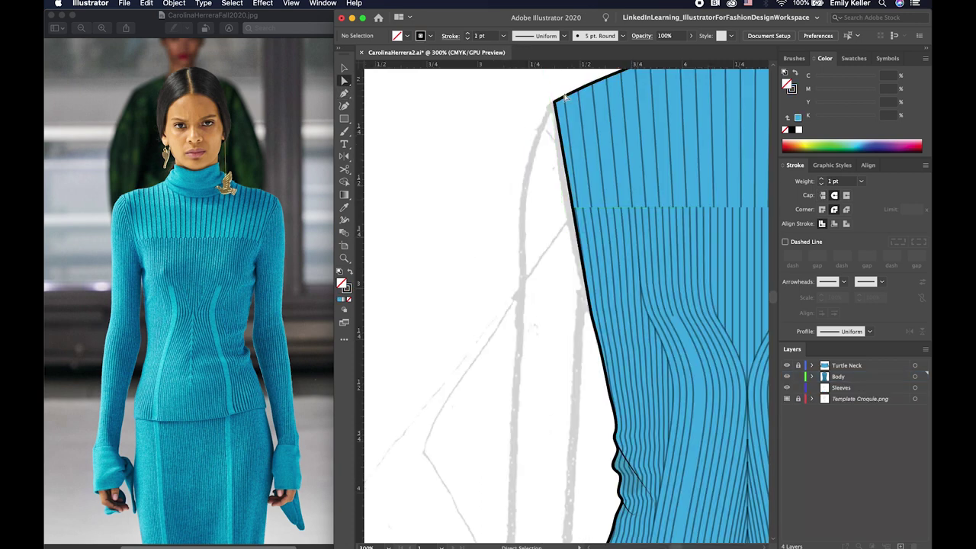
{"action": "key", "text": "v"}
{"action": "left_click", "coordinate": [569, 119]}
{"action": "key", "text": "a"}
{"action": "left_click", "coordinate": [569, 120]}
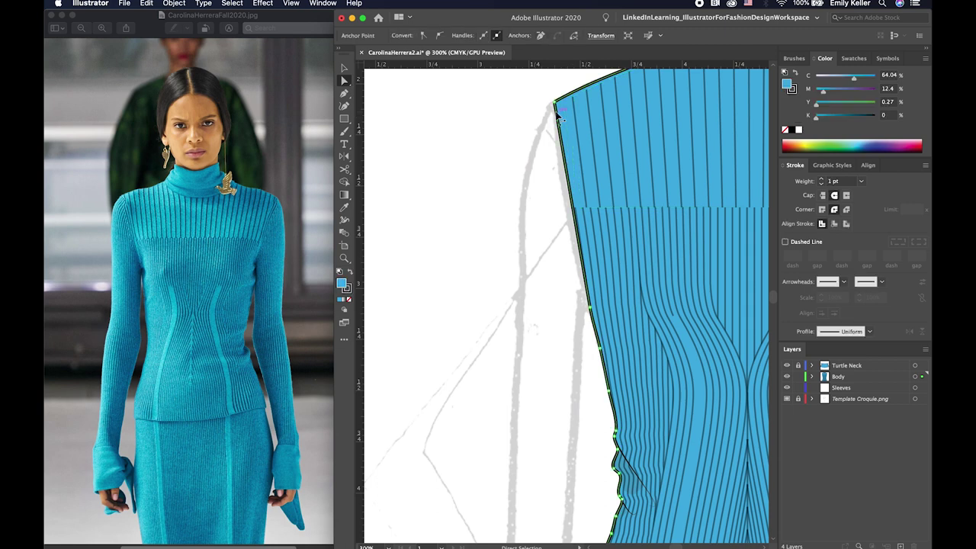
{"action": "left_click", "coordinate": [840, 388]}
{"action": "key", "text": "ctrl+v"}
{"action": "key", "text": "ctrl+z"}
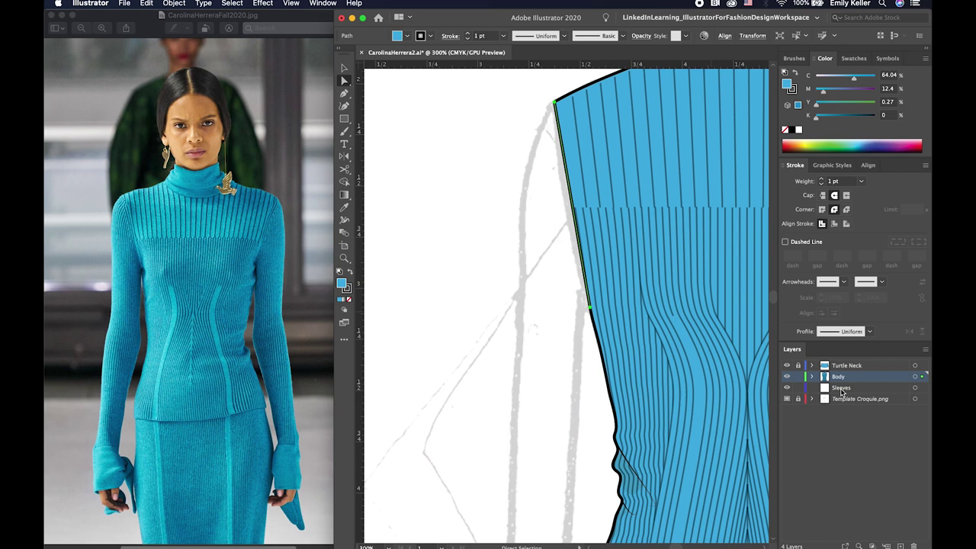
- Add an anchor on the shoulder edge, pull the segment out and straighten it
{"action": "key", "text": "plus"}
{"action": "left_click", "coordinate": [591, 305]}
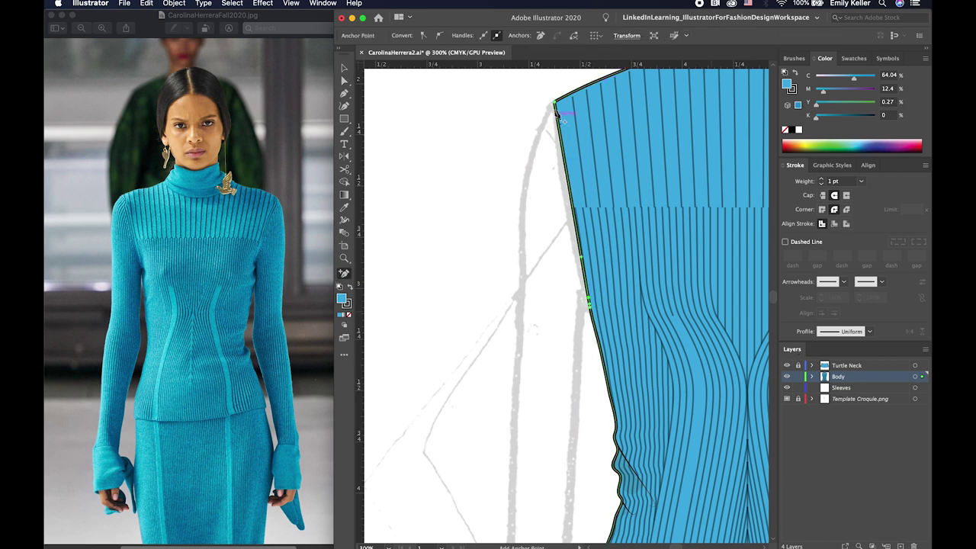
{"action": "key", "text": "a"}
{"action": "mouse_move", "coordinate": [580, 263]}
{"action": "left_mouse_down"}
{"action": "mouse_move", "coordinate": [543, 274]}
{"action": "mouse_move", "coordinate": [519, 312]}
{"action": "left_mouse_up"}
{"action": "key", "text": "shift+c"}
{"action": "left_click", "coordinate": [507, 406]}
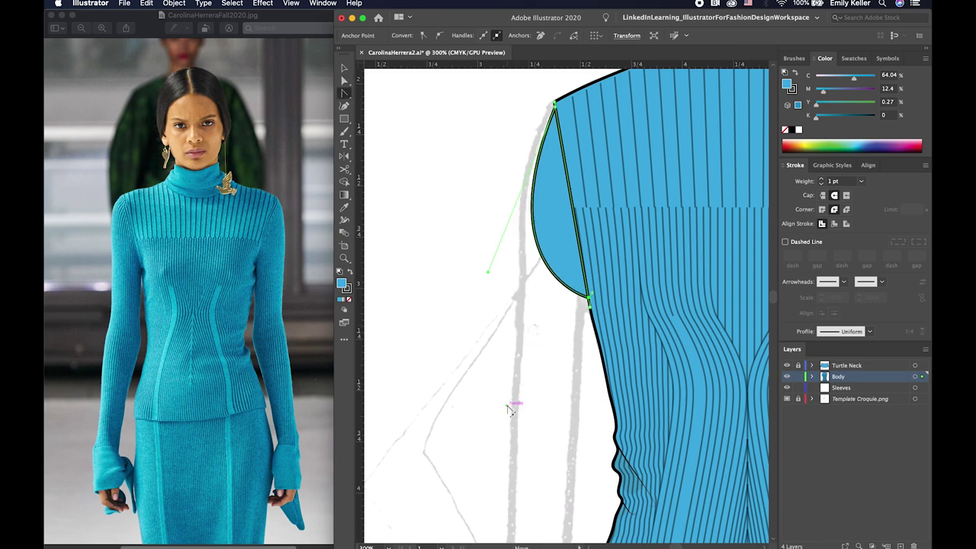
{"action": "left_click", "coordinate": [488, 271]}
- Pull the sleeve into a filled four-sided parallelogram with a sharp bottom corner
{"action": "key", "text": "a"}
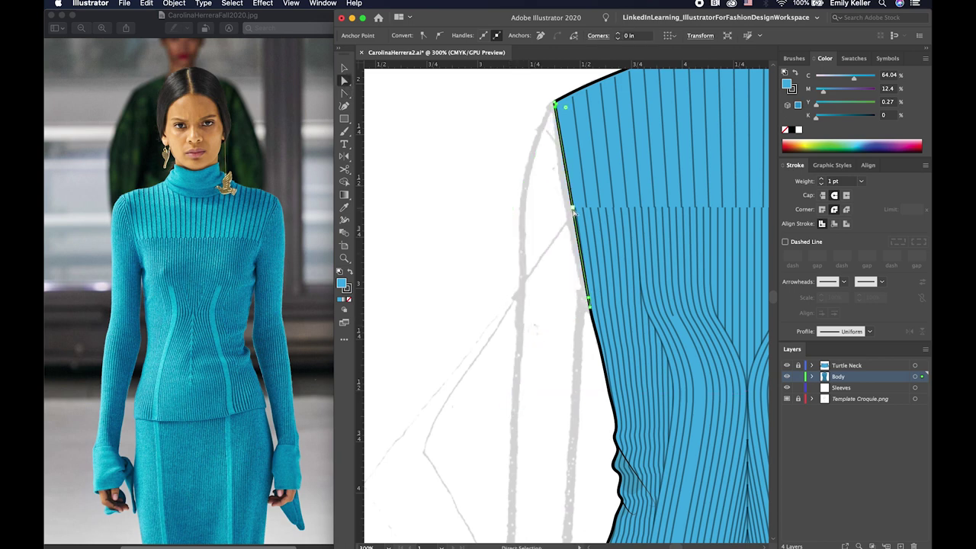
{"action": "mouse_move", "coordinate": [574, 217]}
{"action": "left_mouse_down"}
{"action": "mouse_move", "coordinate": [521, 272]}
{"action": "mouse_move", "coordinate": [488, 393]}
{"action": "mouse_move", "coordinate": [425, 240]}
{"action": "left_mouse_up"}
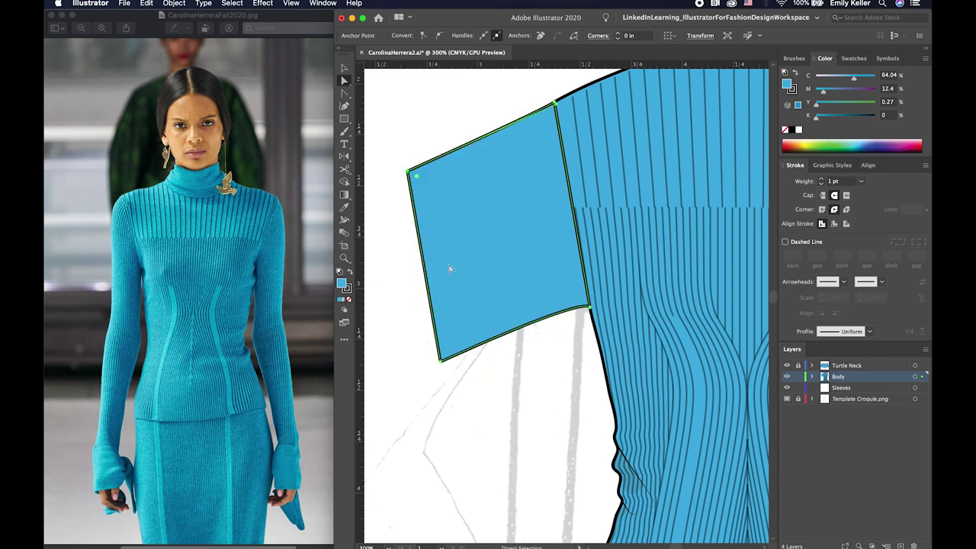
{"action": "key", "text": "shift+c"}
{"action": "left_click", "coordinate": [590, 304]}
{"action": "key", "text": "a"}
{"action": "left_click_drag", "start_coordinate": [424, 257], "coordinate": [476, 406]}
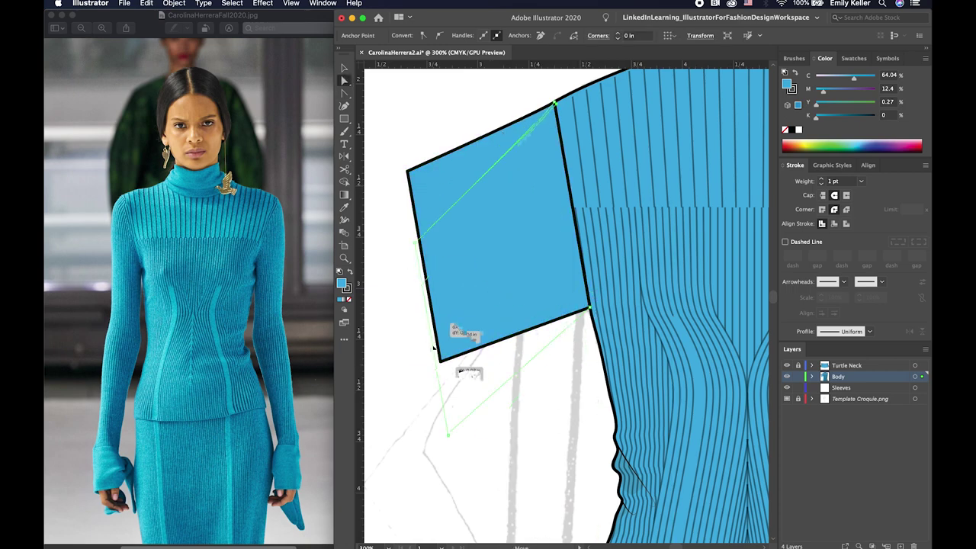
{"action": "key", "text": "ctrl+minus"}
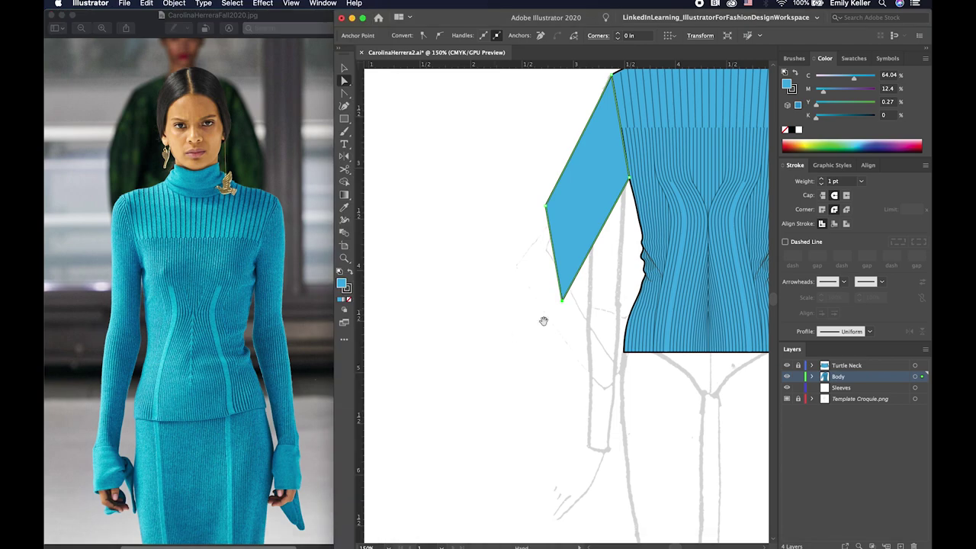
- Lengthen the sleeve to the wrist, narrow its end and refine the shoulder curve
{"action": "key", "text": "ctrl+minus"}
{"action": "mouse_move", "coordinate": [474, 302]}
{"action": "left_mouse_down"}
{"action": "mouse_move", "coordinate": [471, 460]}
{"action": "mouse_move", "coordinate": [468, 447]}
{"action": "left_mouse_up"}
{"action": "left_click_drag", "start_coordinate": [486, 482], "coordinate": [494, 453]}
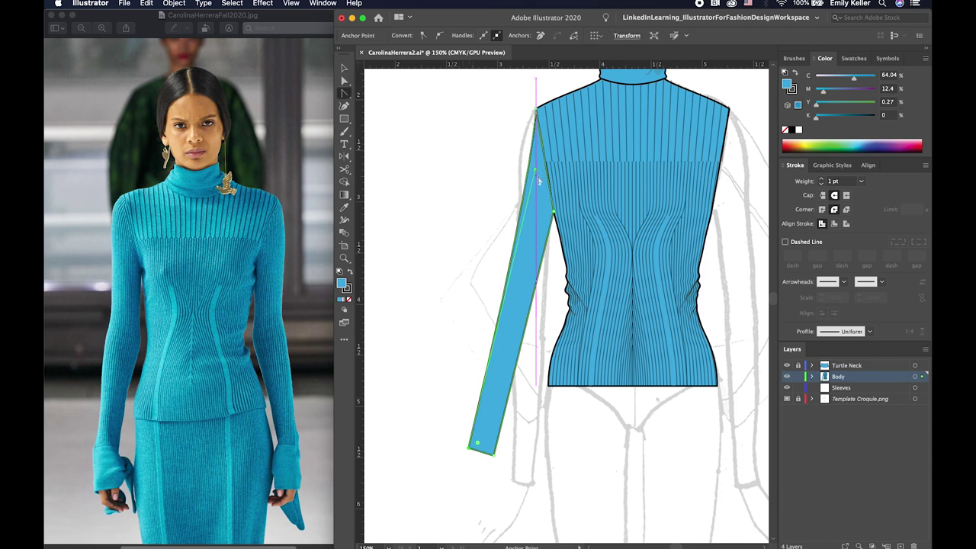
{"action": "key", "text": "p"}
{"action": "key", "text": "a"}
{"action": "left_click", "coordinate": [536, 110]}
{"action": "key", "text": "shift+c"}
{"action": "left_click_drag", "start_coordinate": [536, 113], "coordinate": [516, 115]}
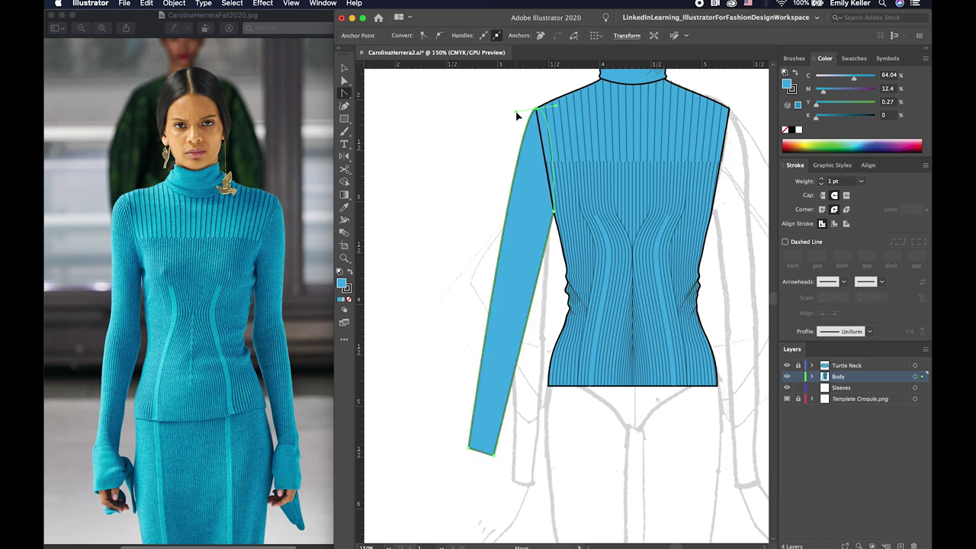
{"action": "left_click_drag", "start_coordinate": [517, 114], "coordinate": [511, 129]}
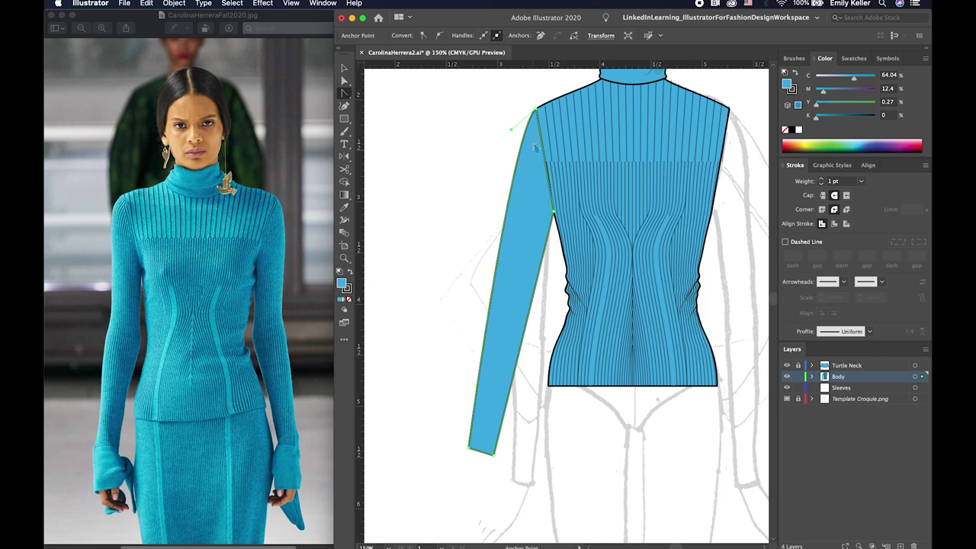
{"action": "left_click_drag", "start_coordinate": [510, 129], "coordinate": [521, 129]}
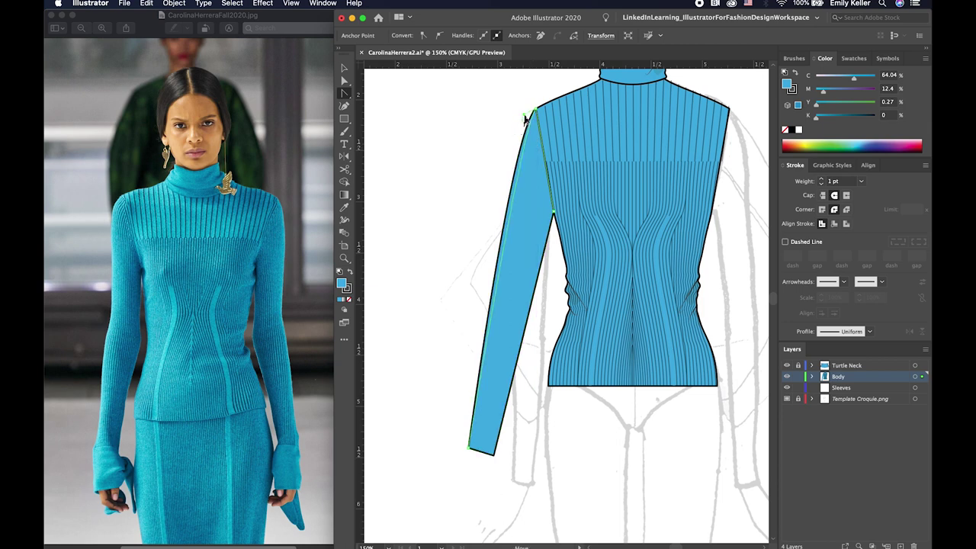
{"action": "key", "text": "v"}
{"action": "left_click", "coordinate": [461, 161]}
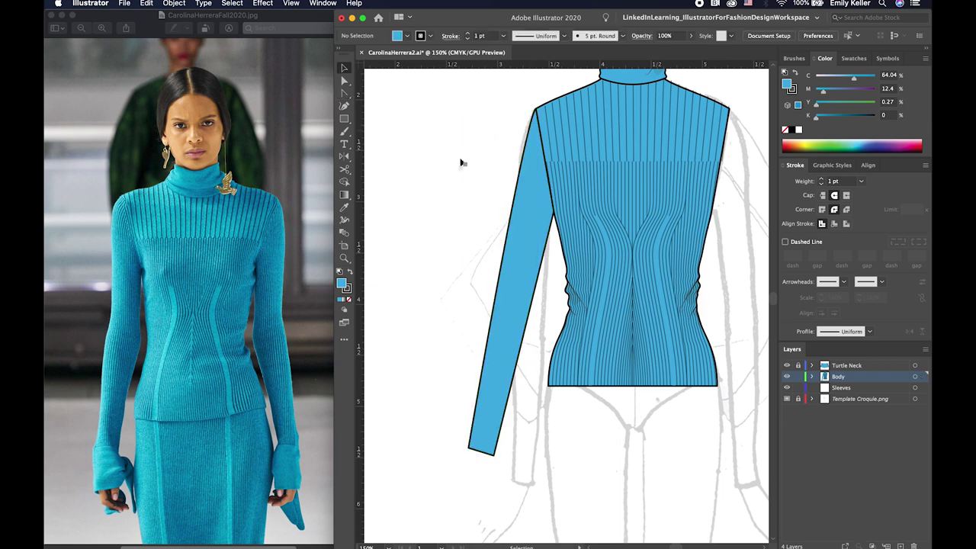
- Inspect the sleeve's anchor points, then deselect it
{"action": "scroll", "coordinate": [474, 164], "scroll_direction": "down", "scroll_amount": 1}
{"action": "key", "text": "a"}
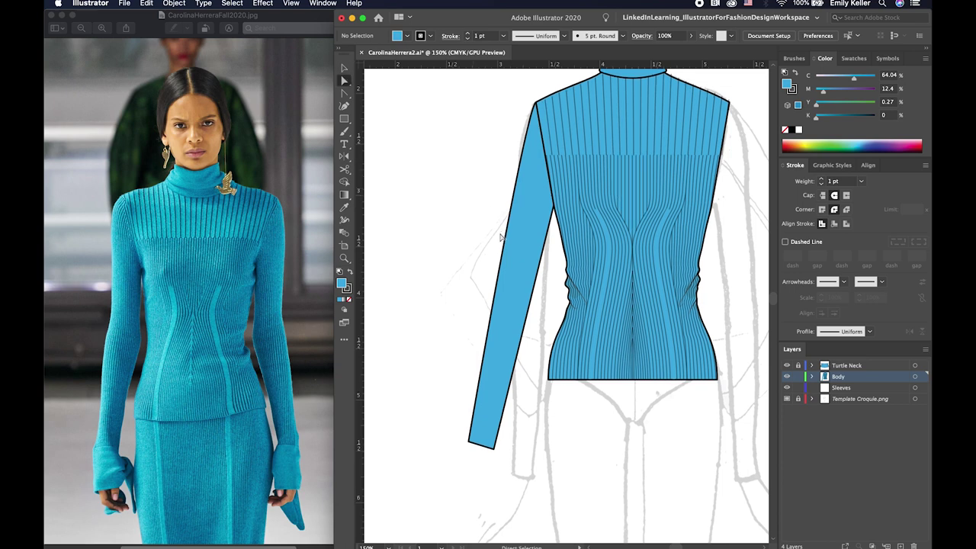
{"action": "key", "text": "shift+c"}
{"action": "left_click", "coordinate": [534, 287]}
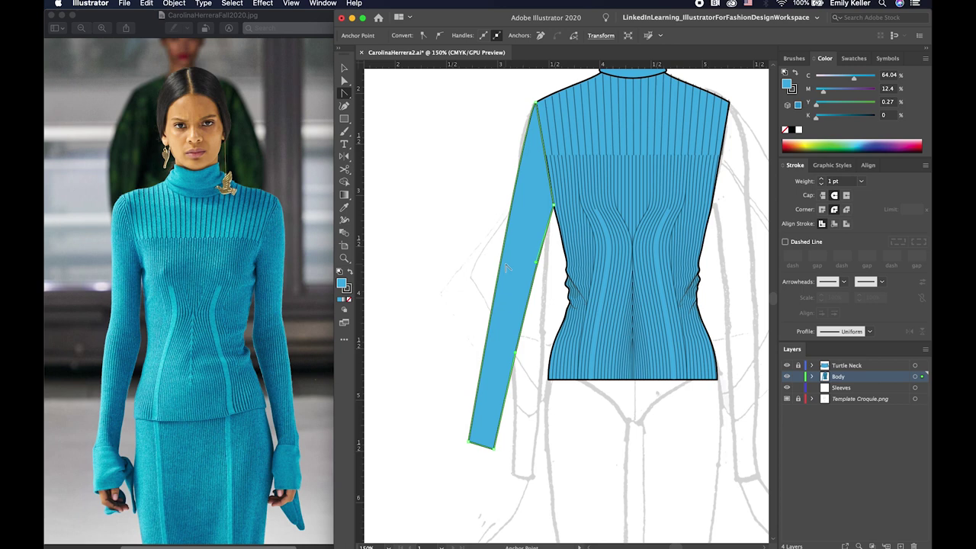
{"action": "key", "text": "n"}
{"action": "key", "text": "v"}
{"action": "left_click", "coordinate": [460, 276]}
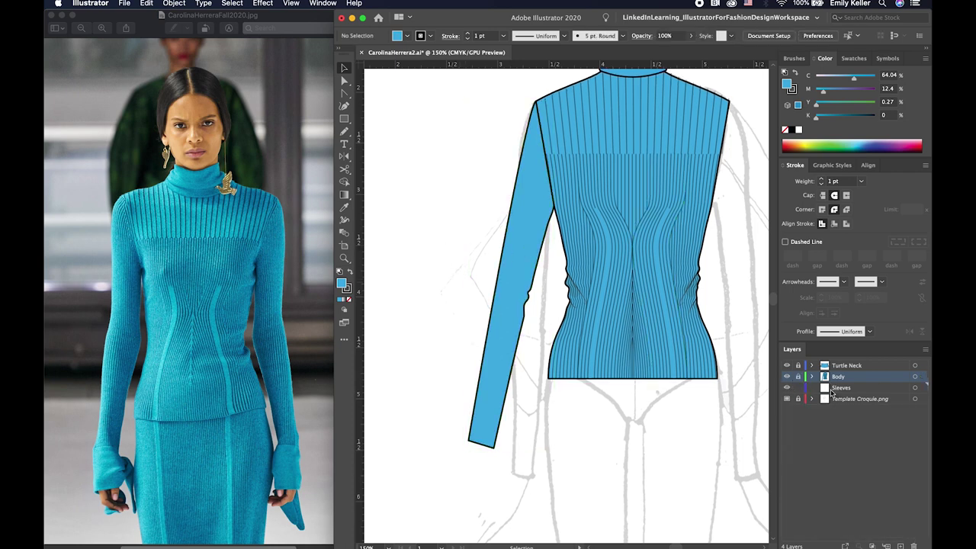
- Move the sleeve from the Body layer onto the Sleeves layer and toggle its visibility
{"action": "left_click_drag", "start_coordinate": [789, 389], "coordinate": [788, 390]}
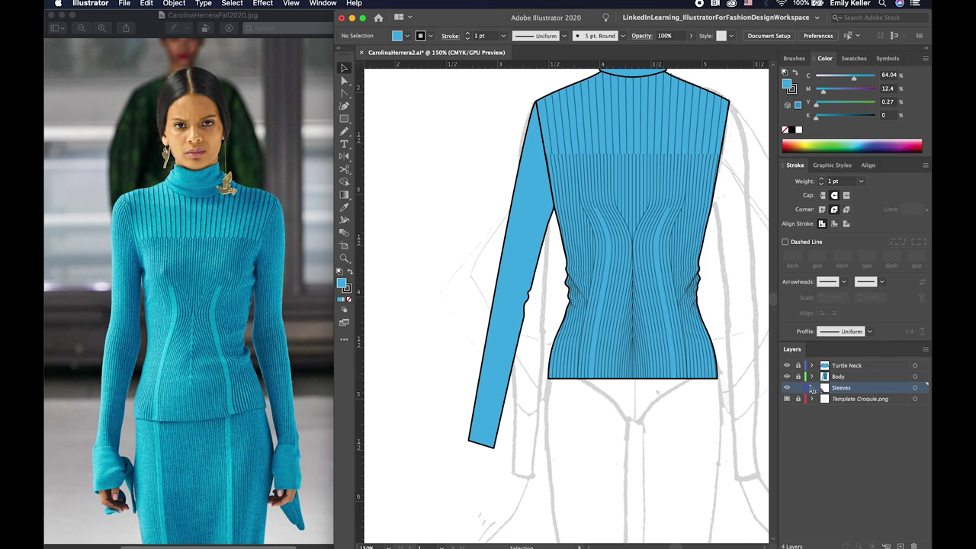
{"action": "left_click", "coordinate": [789, 381]}
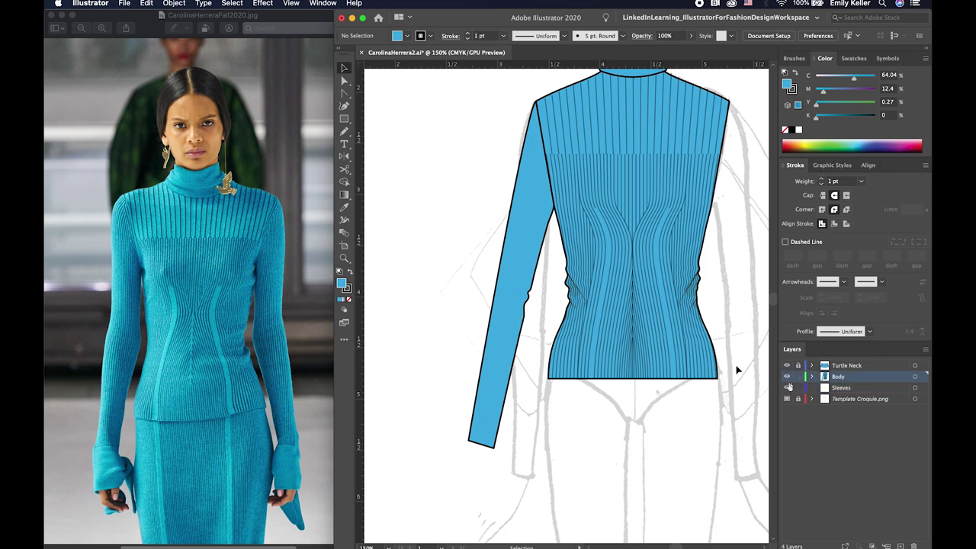
{"action": "key", "text": "a"}
{"action": "left_click", "coordinate": [527, 301]}
{"action": "key", "text": "ctrl+3"}
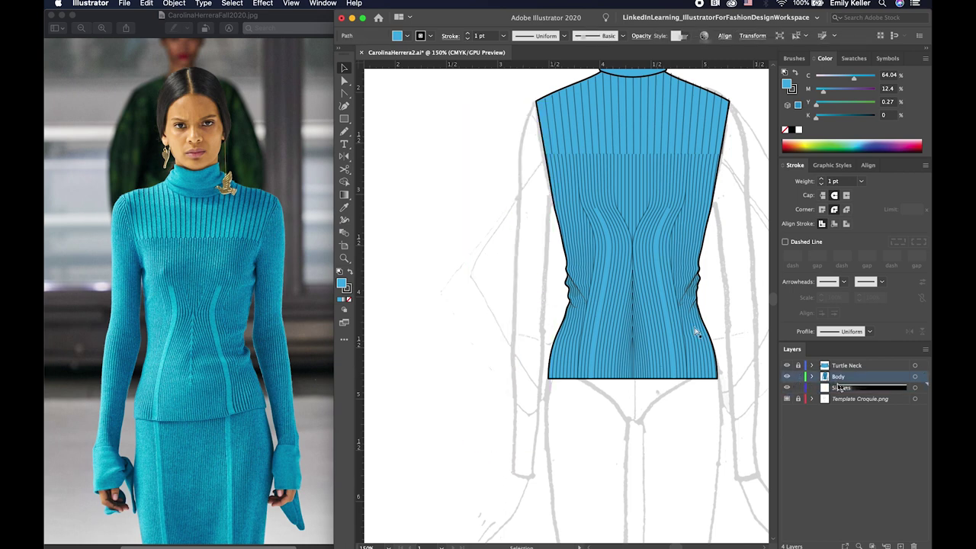
{"action": "key", "text": "ctrl+alt+3"}
{"action": "left_click", "coordinate": [787, 388]}
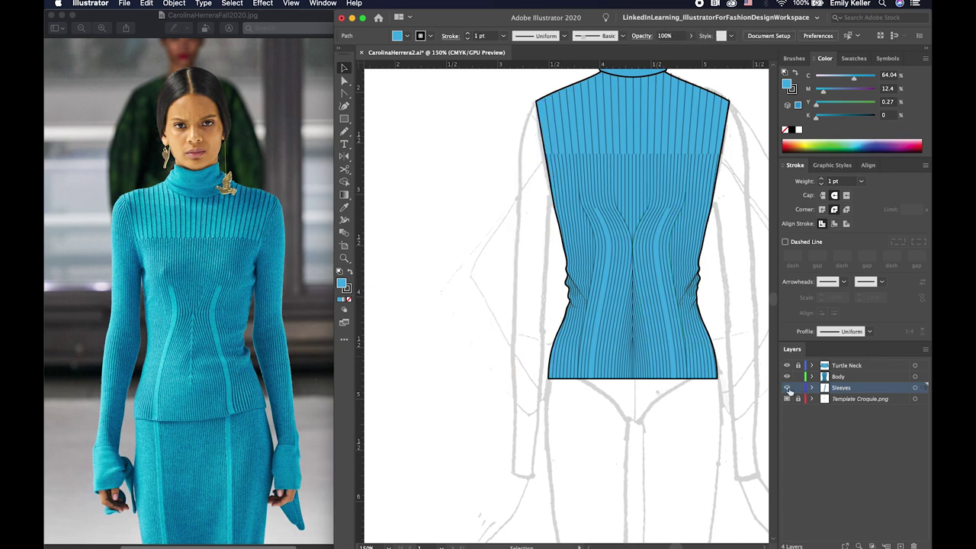
- Draw a short curved line at the underarm notch and give it the gathers style
{"action": "key", "text": "a"}
{"action": "scroll", "coordinate": [528, 303], "scroll_direction": "up", "scroll_amount": 1}
{"action": "scroll", "coordinate": [528, 303], "scroll_direction": "down", "scroll_amount": 2}
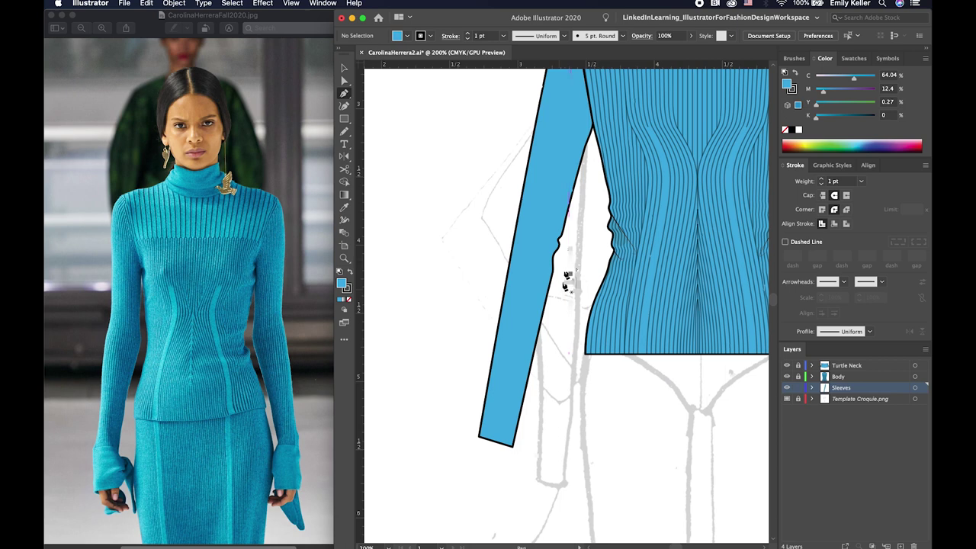
{"action": "left_click", "coordinate": [550, 251]}
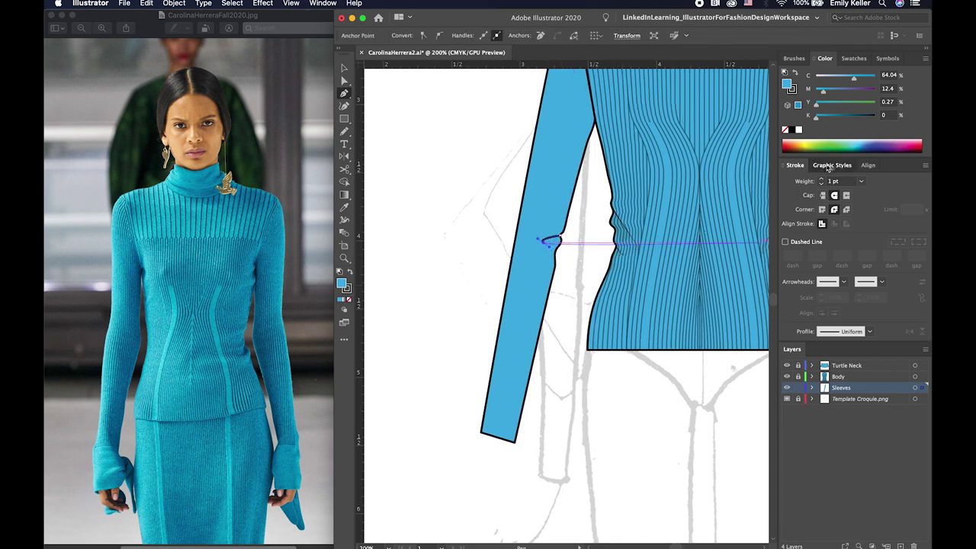
{"action": "left_click", "coordinate": [561, 244]}
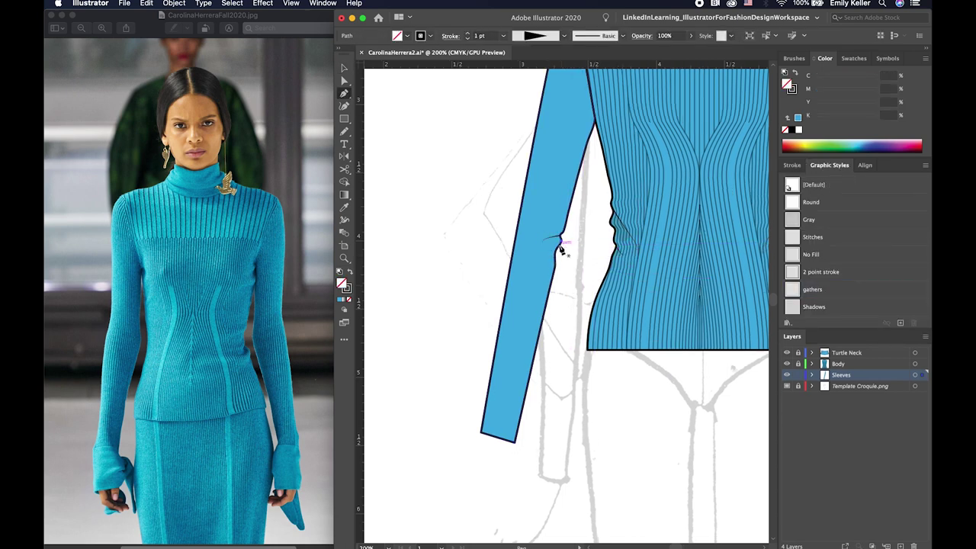
{"action": "left_click", "coordinate": [539, 271]}
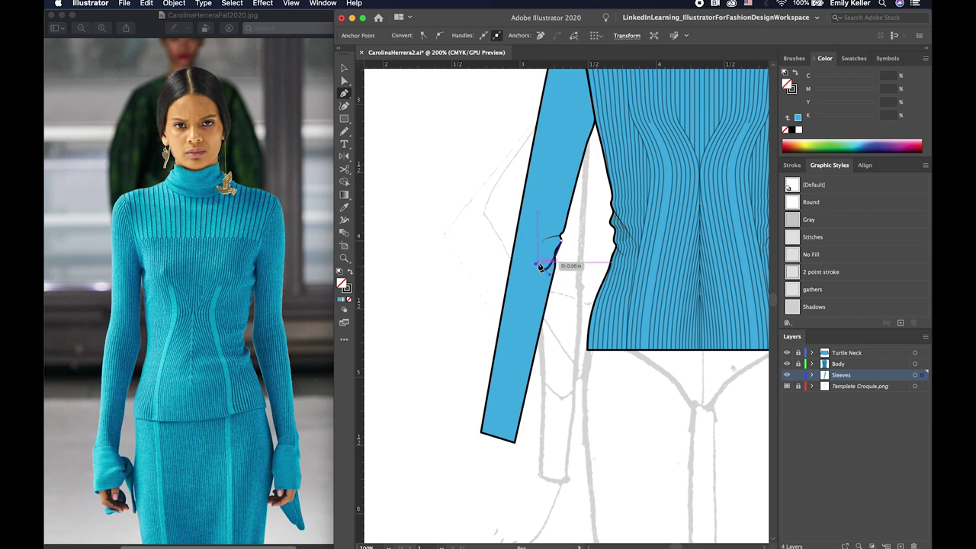
{"action": "left_click_drag", "start_coordinate": [561, 243], "coordinate": [568, 244]}
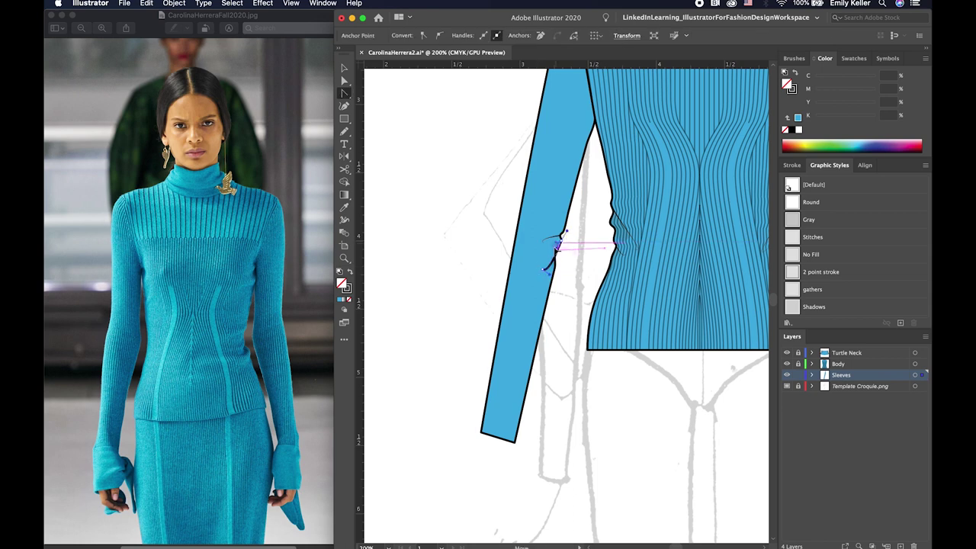
{"action": "key", "text": "v"}
{"action": "left_click", "coordinate": [533, 283]}
{"action": "left_click", "coordinate": [549, 259]}
{"action": "left_click", "coordinate": [825, 293]}
{"action": "key", "text": "shift+ctrl+a"}
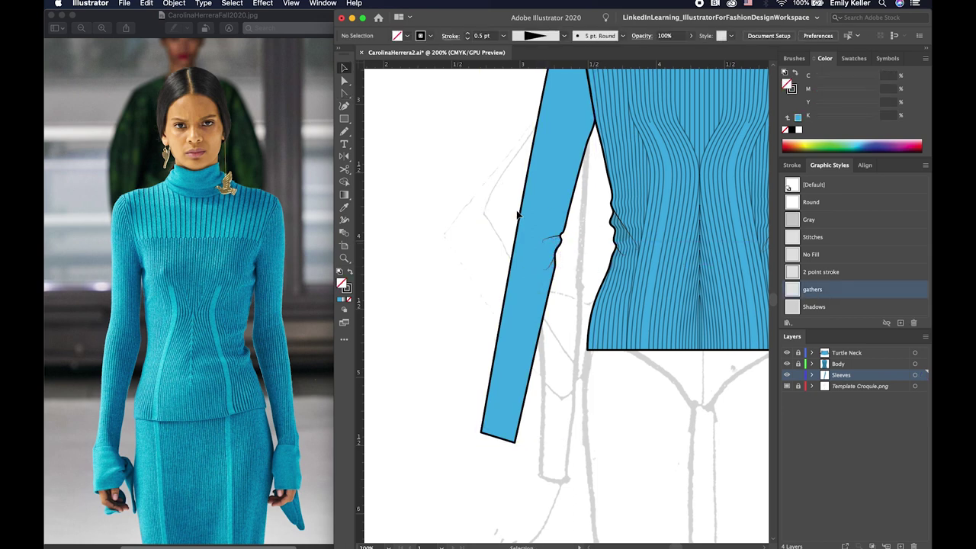
- Pencil two grey shadow shapes along the sleeve's inner edge using the Shadows style
{"action": "key", "text": "n"}
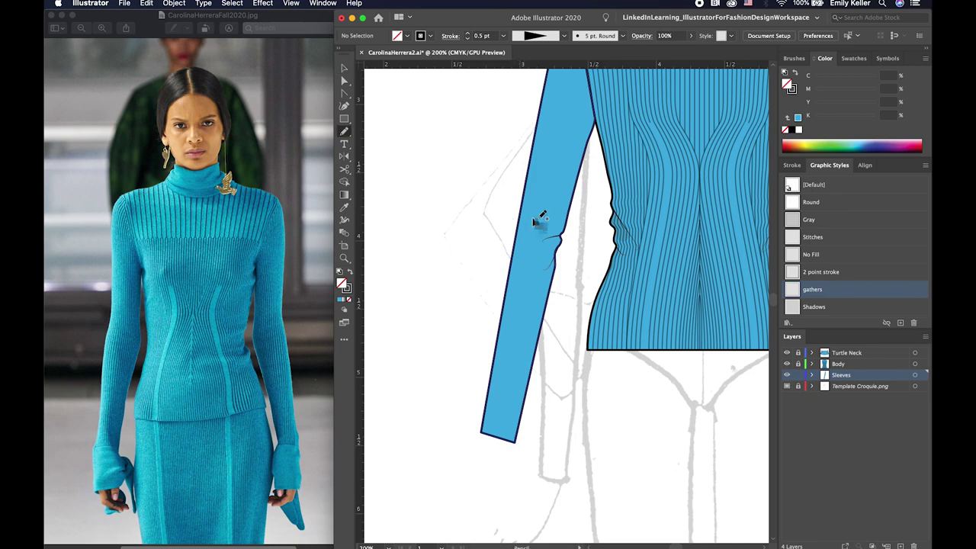
{"action": "key", "text": "super+equal"}
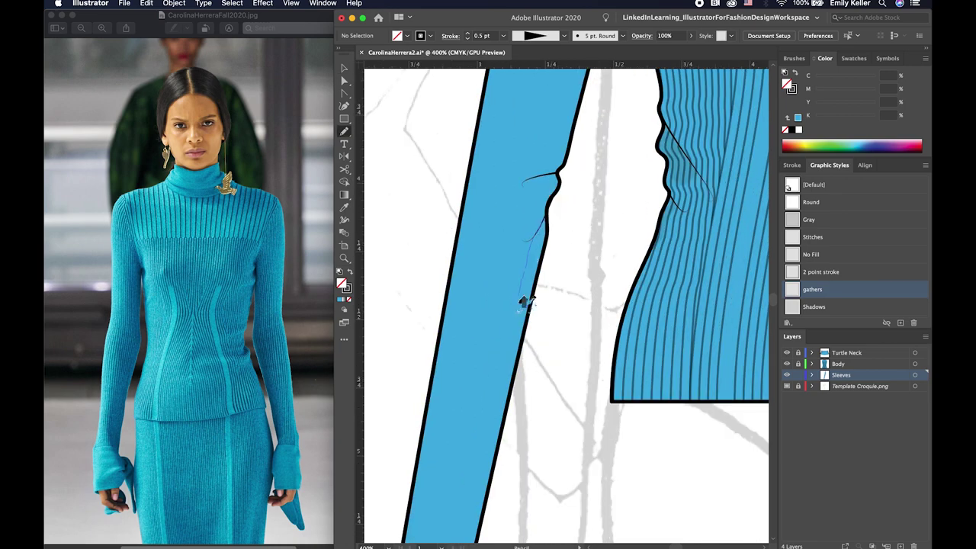
{"action": "left_click_drag", "start_coordinate": [546, 243], "coordinate": [554, 255]}
{"action": "key", "text": "v"}
{"action": "left_click", "coordinate": [813, 306]}
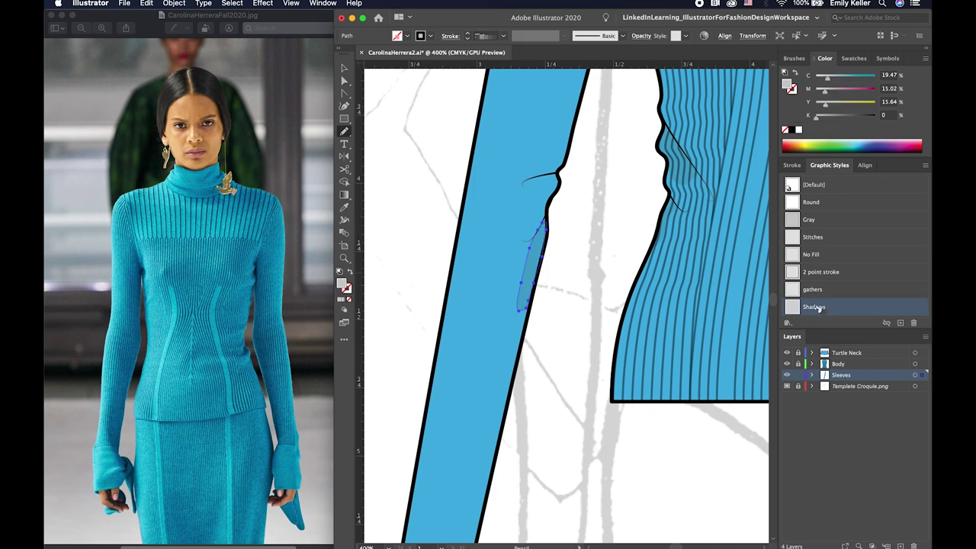
{"action": "left_click", "coordinate": [584, 245]}
{"action": "key", "text": "n"}
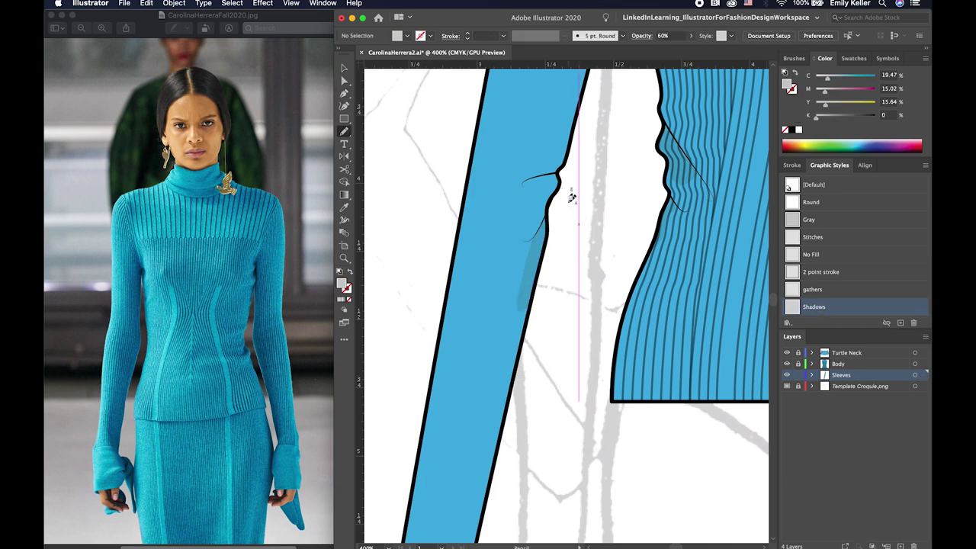
{"action": "left_click_drag", "start_coordinate": [532, 183], "coordinate": [555, 178]}
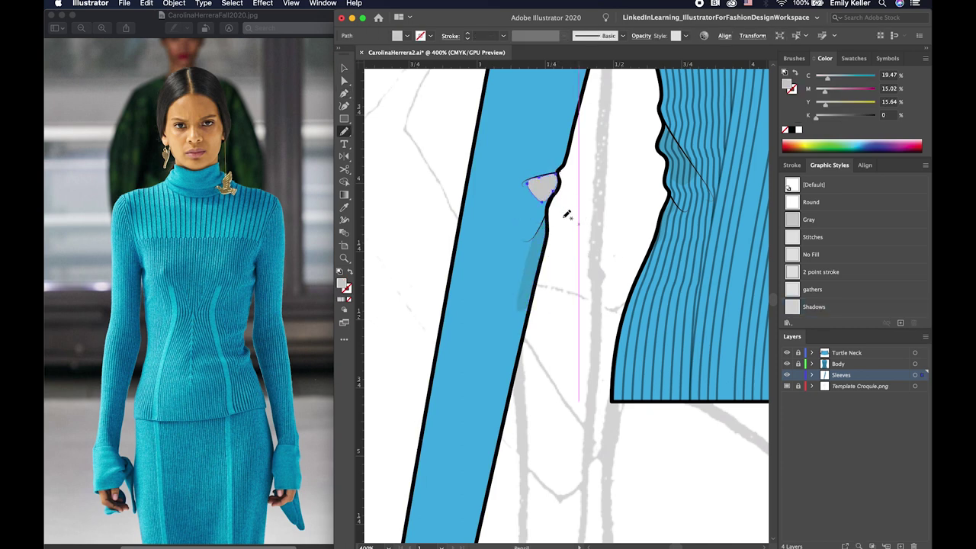
{"action": "left_click", "coordinate": [815, 306]}
{"action": "key", "text": "v"}
{"action": "key", "text": "ctrl+shift+a"}
{"action": "key", "text": "ctrl+minus"}
{"action": "key", "text": "ctrl+minus"}
{"action": "key", "text": "ctrl+minus"}
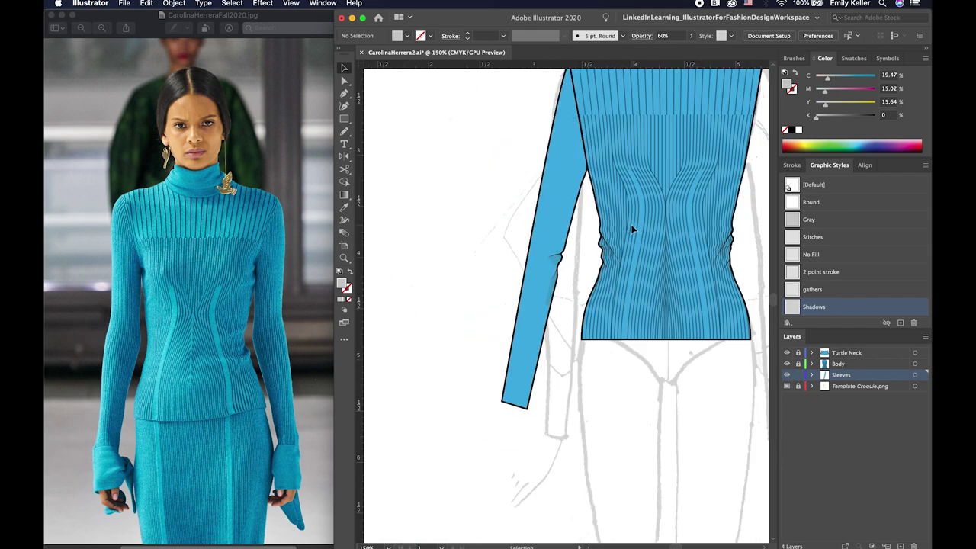
- Nudge the cuff corner anchor down and curve the sleeve's bottom edge downward
{"action": "key", "text": "a"}
{"action": "scroll", "coordinate": [610, 257], "scroll_direction": "right", "scroll_amount": 2}
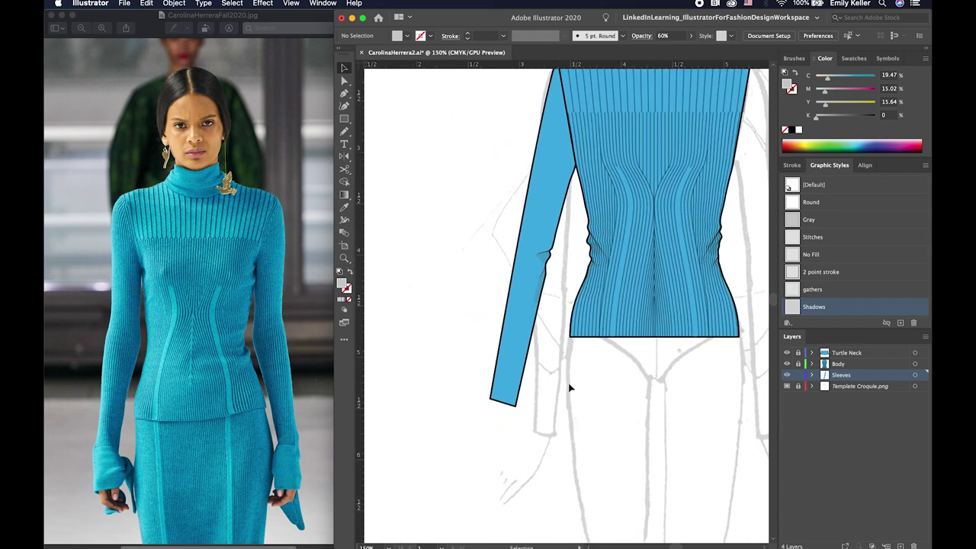
{"action": "left_click", "coordinate": [522, 407]}
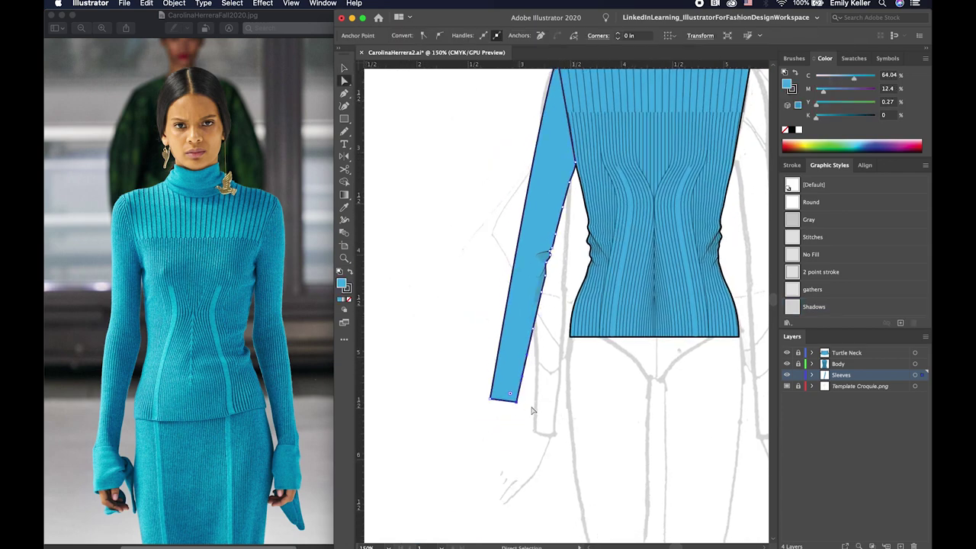
{"action": "key", "text": "Down"}
{"action": "key", "text": "Down"}
{"action": "key", "text": "Down"}
{"action": "left_click", "coordinate": [538, 412]}
{"action": "key", "text": "ctrl+equal"}
{"action": "key", "text": "ctrl+equal"}
{"action": "key", "text": "shift+c"}
{"action": "left_click", "coordinate": [521, 376]}
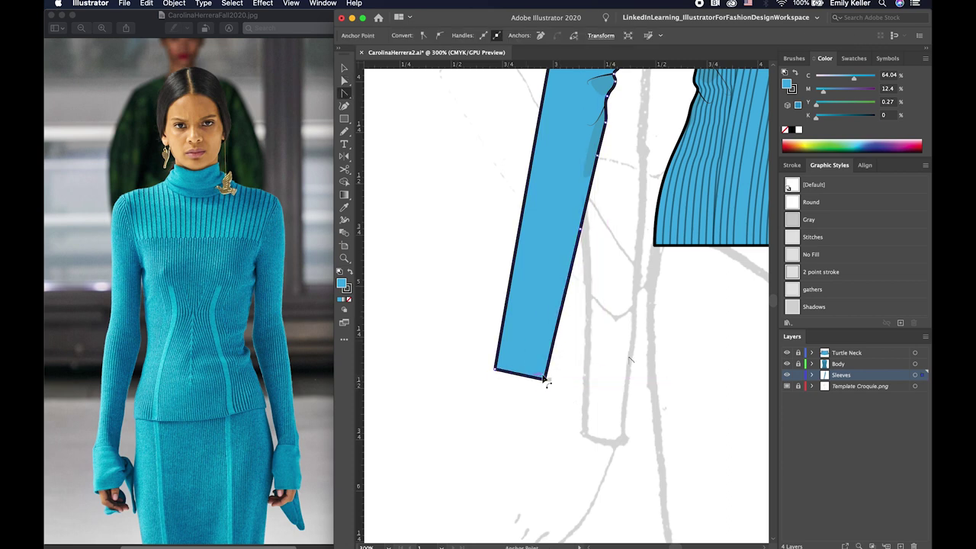
{"action": "left_click_drag", "start_coordinate": [519, 377], "coordinate": [520, 389]}
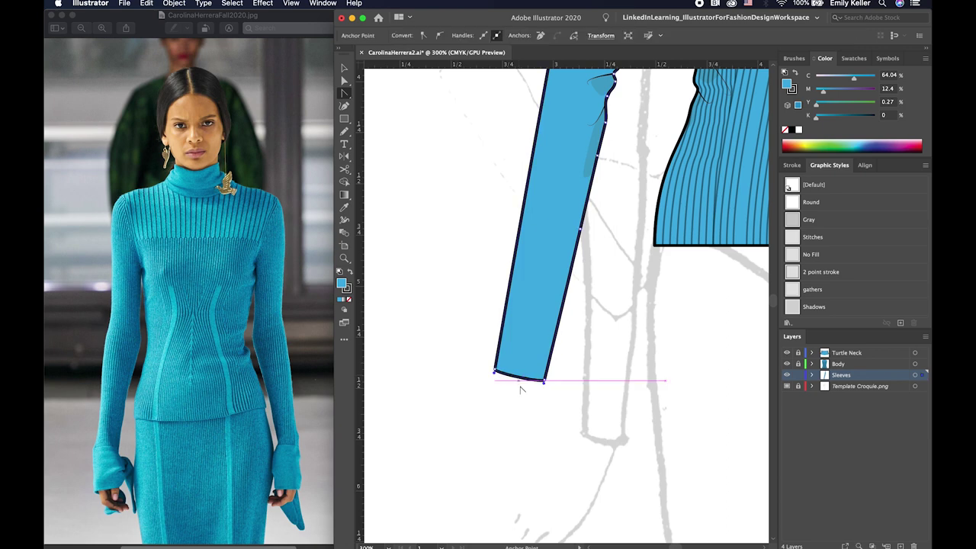
{"action": "left_click", "coordinate": [606, 364]}
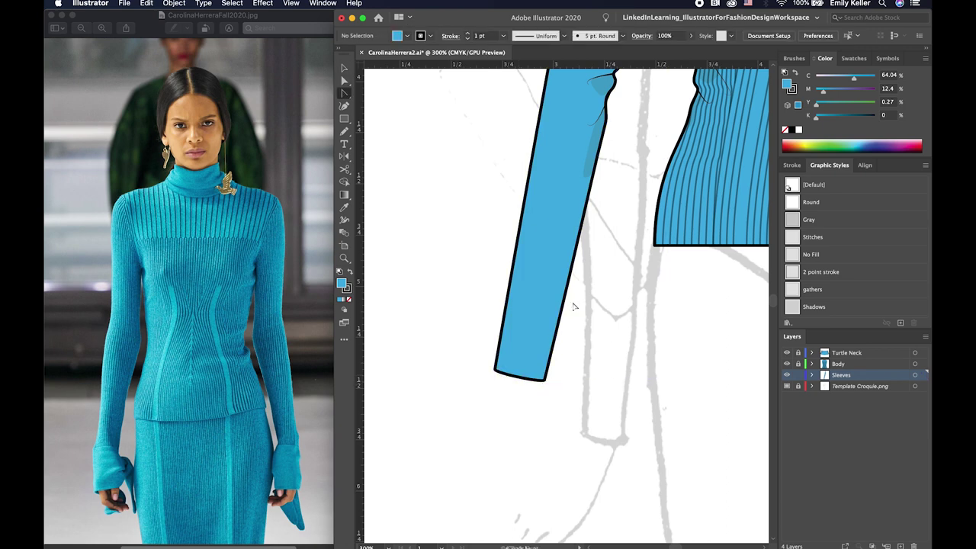
- Pencil-redraw the lower left sleeve edge as wavy gathers
{"action": "key", "text": "v"}
{"action": "key", "text": "n"}
{"action": "left_click", "coordinate": [543, 326], "text": "ctrl"}
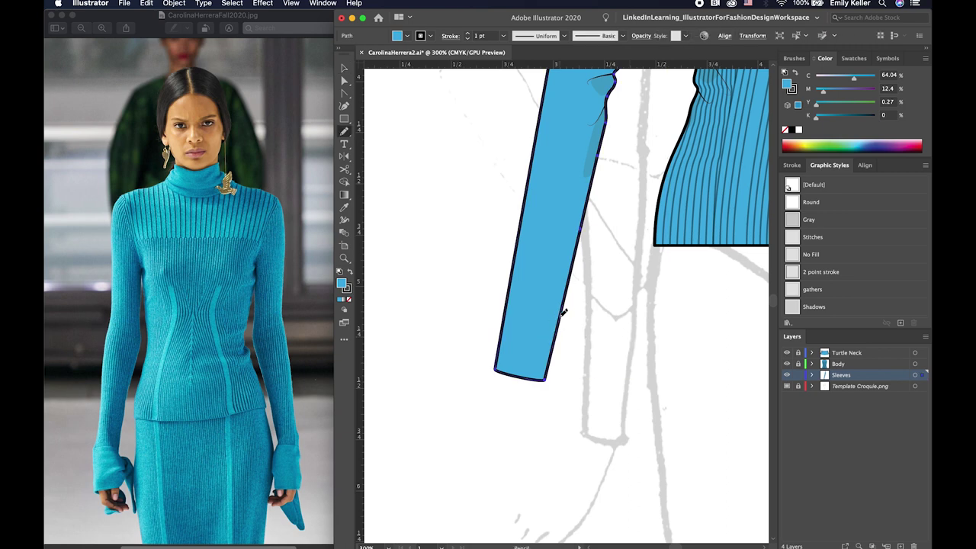
{"action": "left_click_drag", "start_coordinate": [560, 324], "coordinate": [546, 362]}
{"action": "key", "text": "ctrl+z"}
{"action": "left_click_drag", "start_coordinate": [510, 303], "coordinate": [499, 349]}
{"action": "left_click", "coordinate": [461, 334], "text": "ctrl"}
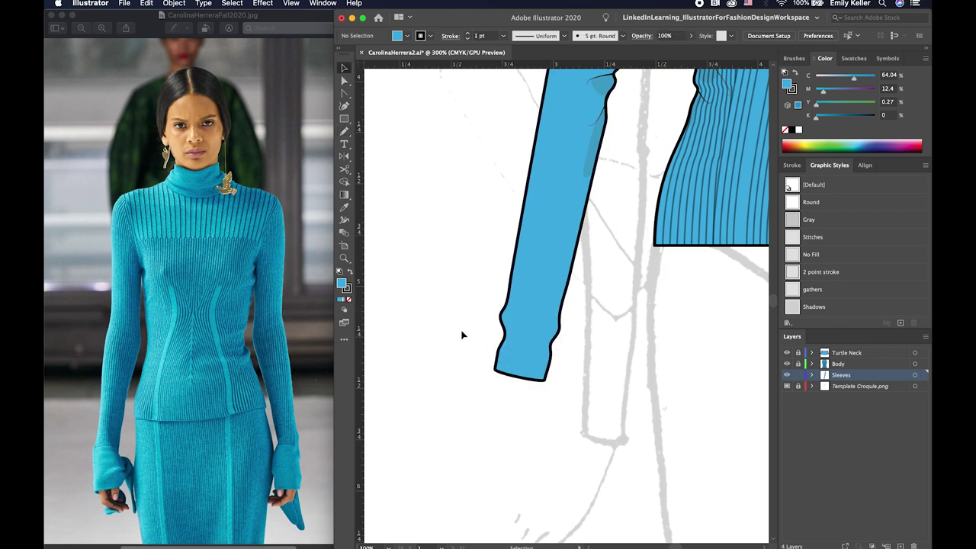
- Draw a curved gather line across the cuff and apply the gathers style
{"action": "key", "text": "p"}
{"action": "left_click", "coordinate": [516, 338]}
{"action": "left_click_drag", "start_coordinate": [542, 358], "coordinate": [539, 353]}
{"action": "key", "text": "v"}
{"action": "left_click", "coordinate": [811, 288]}
{"action": "left_click", "coordinate": [699, 311]}
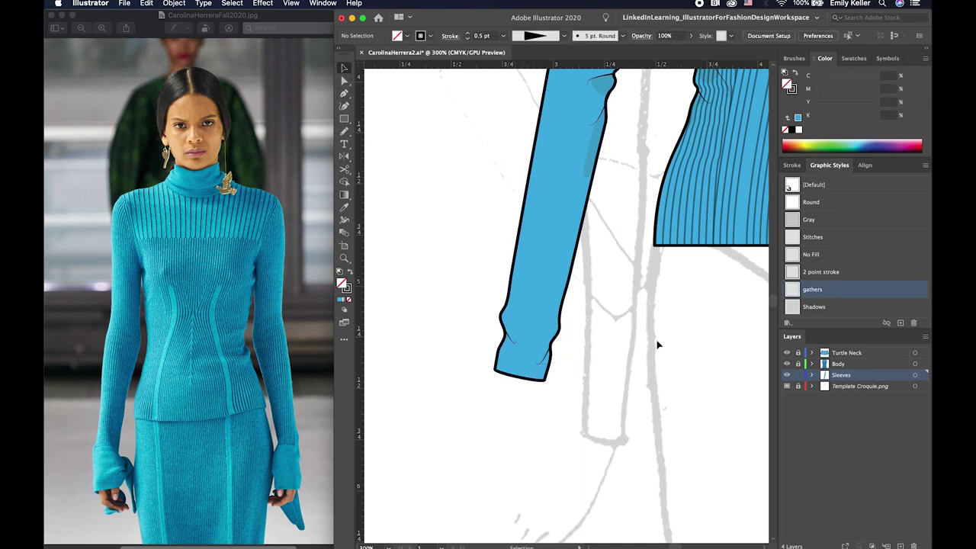
- Pencil shadow strokes along both cuff edges with the Shadows style
{"action": "key", "text": "n"}
{"action": "key", "text": "ctrl+plus"}
{"action": "key", "text": "ctrl+plus"}
{"action": "left_click_drag", "start_coordinate": [604, 261], "coordinate": [584, 314]}
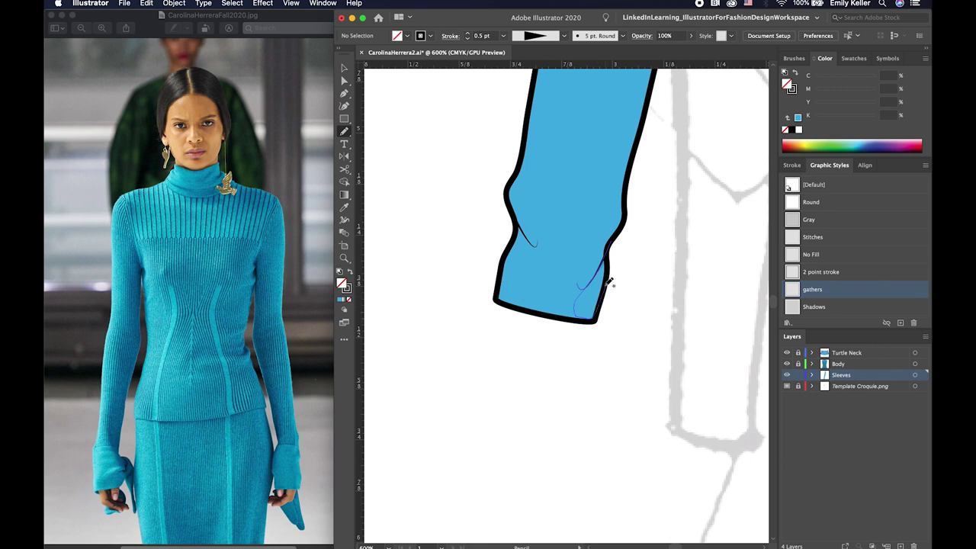
{"action": "left_click", "coordinate": [813, 306]}
{"action": "left_click_drag", "start_coordinate": [520, 228], "coordinate": [496, 300]}
{"action": "key", "text": "v"}
{"action": "left_click", "coordinate": [661, 305]}
{"action": "key", "text": "ctrl+minus"}
{"action": "key", "text": "ctrl+minus"}
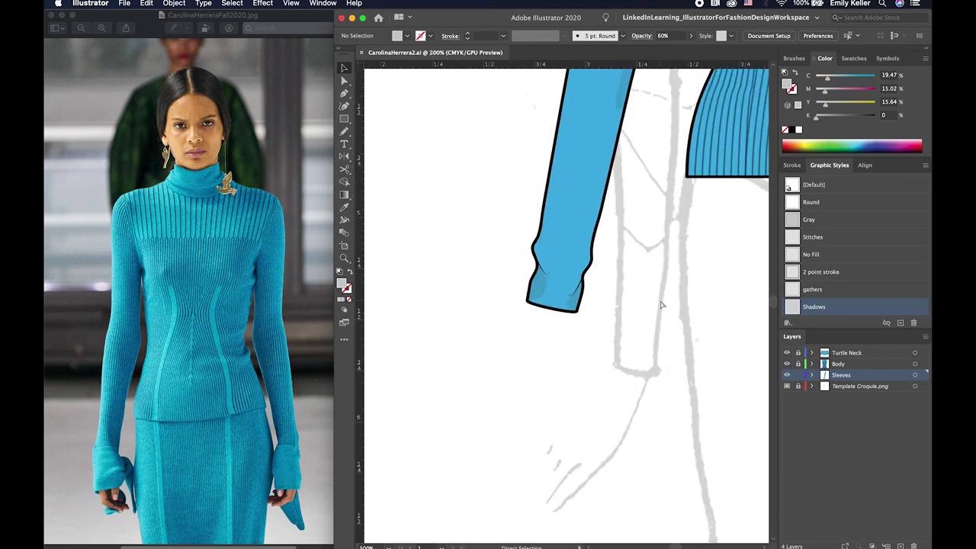
{"action": "key", "text": "ctrl+minus"}
{"action": "key", "text": "ctrl+minus"}
{"action": "left_click", "coordinate": [547, 301]}
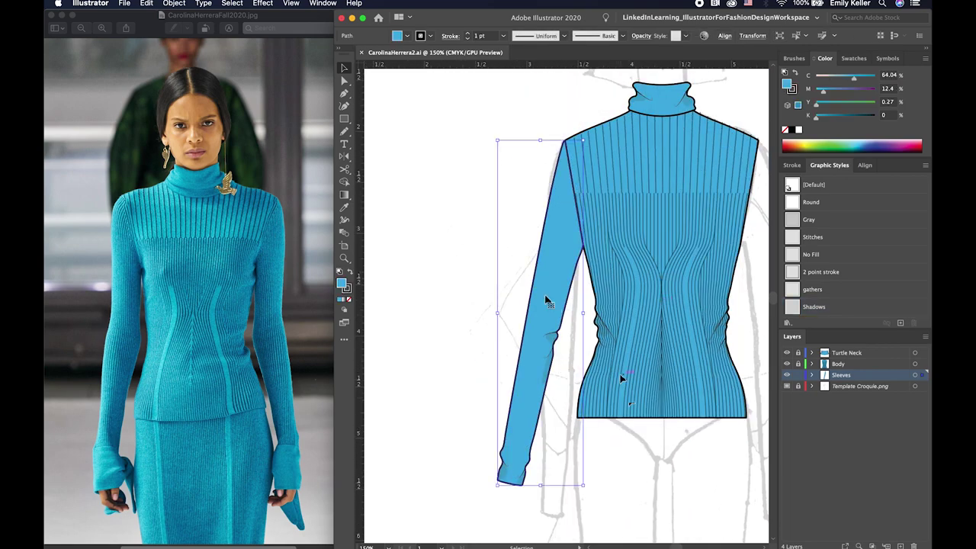
- Place an unfilled copy of the sleeve outline to the left
{"action": "left_click_drag", "start_coordinate": [543, 293], "coordinate": [466, 274]}
{"action": "scroll", "coordinate": [516, 298], "scroll_direction": "left", "scroll_amount": 2}
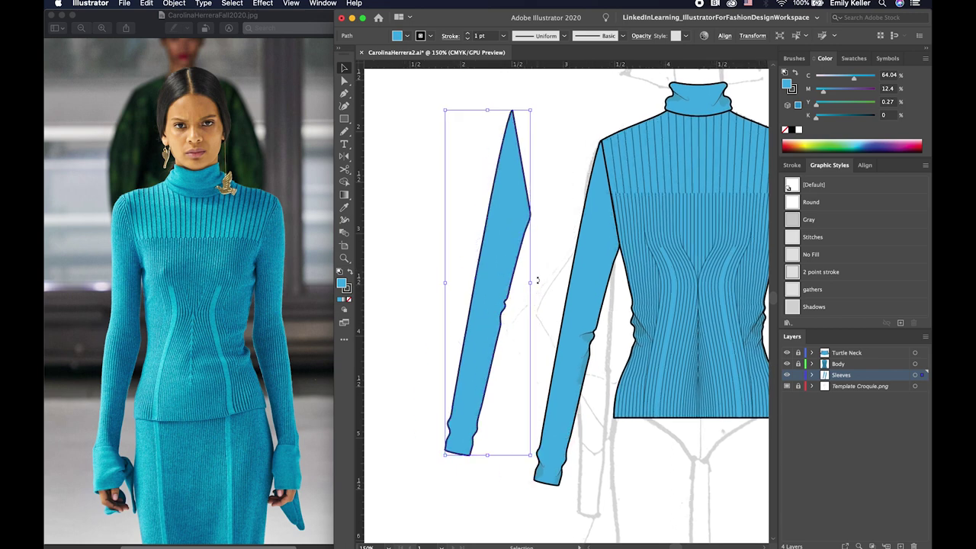
{"action": "key", "text": "slash"}
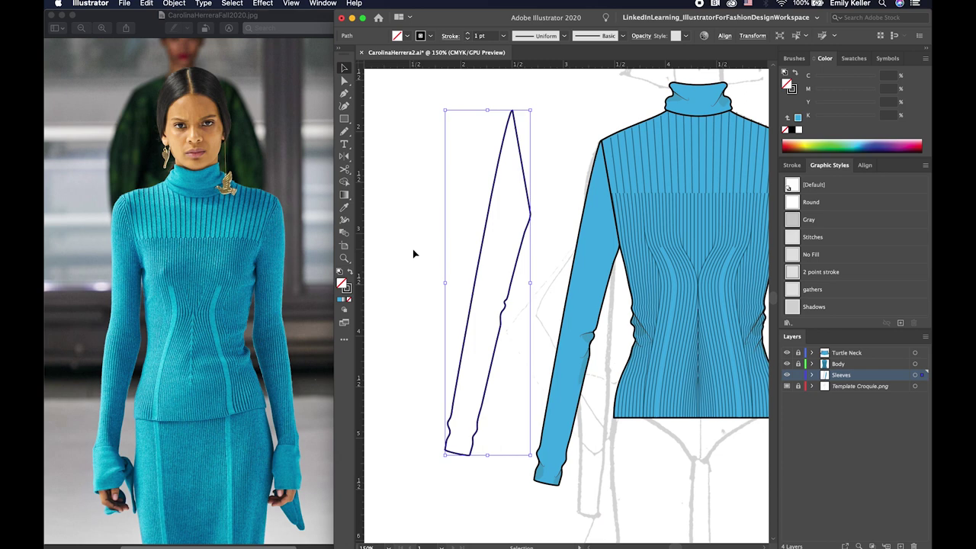
{"action": "left_click", "coordinate": [412, 256]}
- Load the Sweater brush library and add a sweater brush to the Brushes panel
{"action": "left_click", "coordinate": [794, 58]}
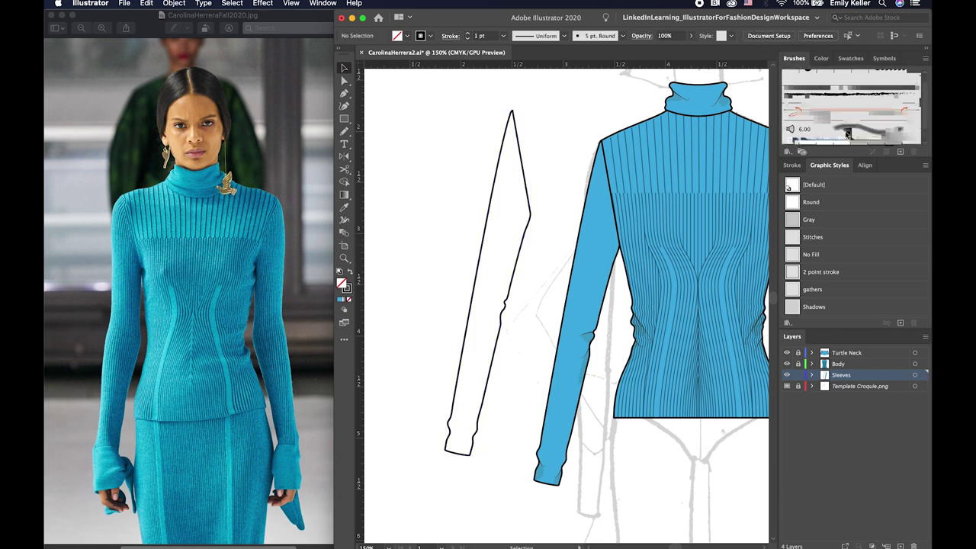
{"action": "left_click", "coordinate": [787, 152]}
{"action": "left_click", "coordinate": [808, 276]}
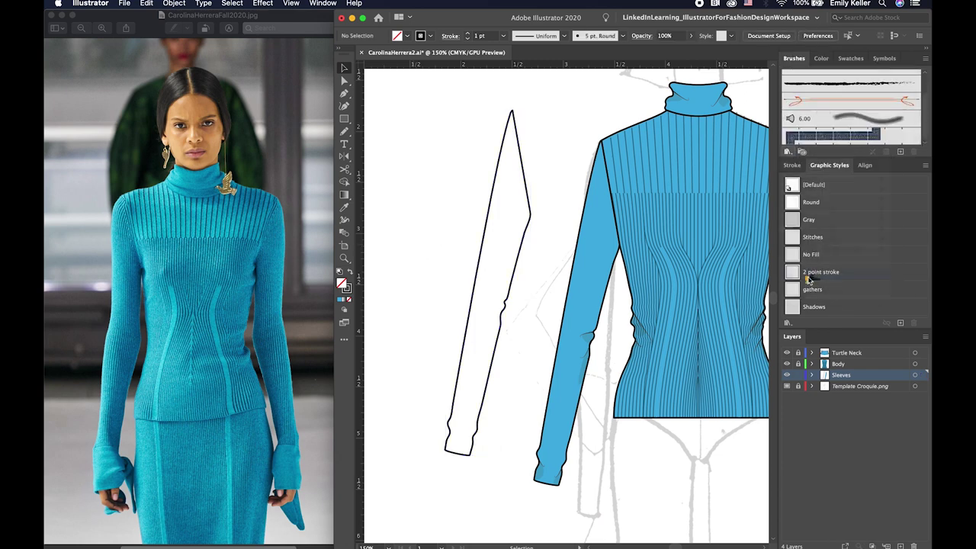
{"action": "left_click", "coordinate": [491, 315]}
{"action": "left_click", "coordinate": [432, 259]}
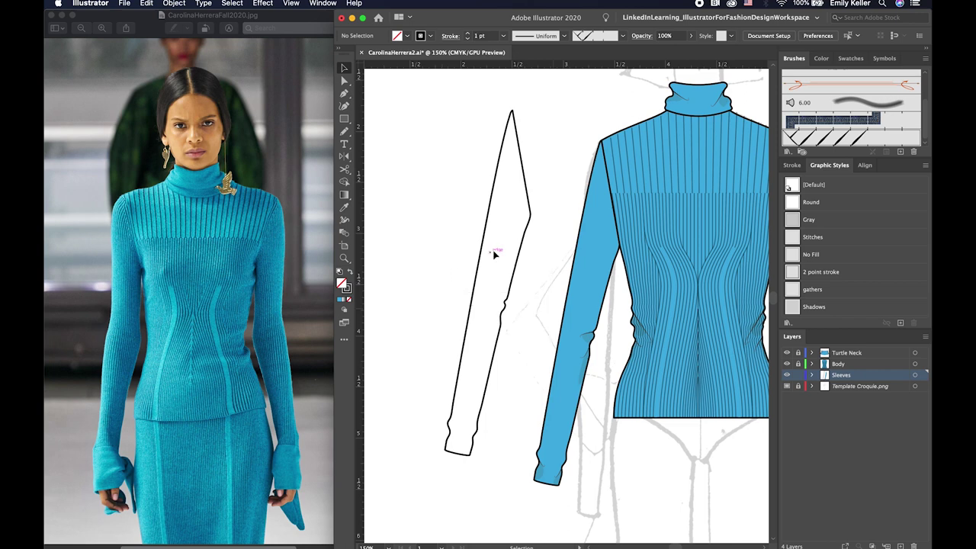
- Apply the Fully Fashioned brush to the sleeve's upper right segment and fill it white
{"action": "left_click", "coordinate": [525, 187]}
{"action": "left_click", "coordinate": [526, 187]}
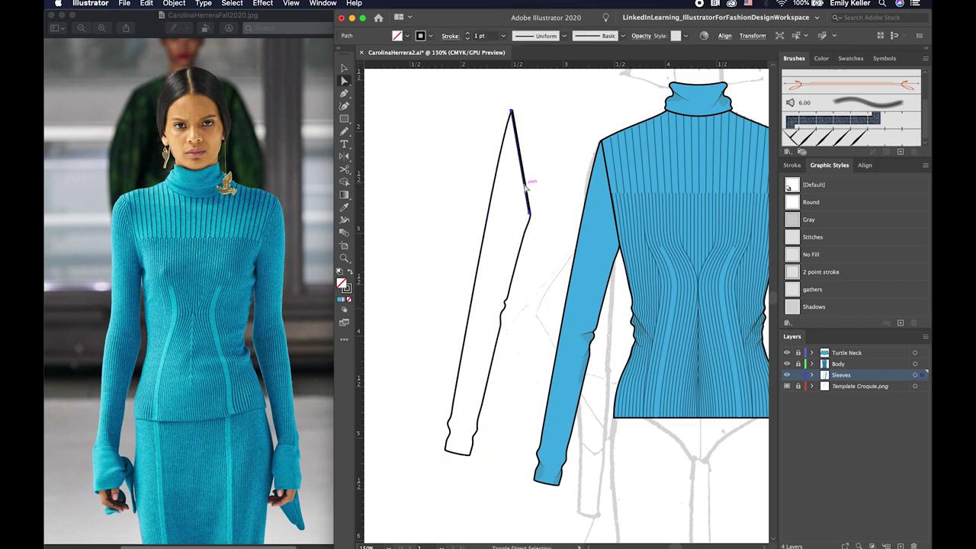
{"action": "left_click", "coordinate": [831, 143]}
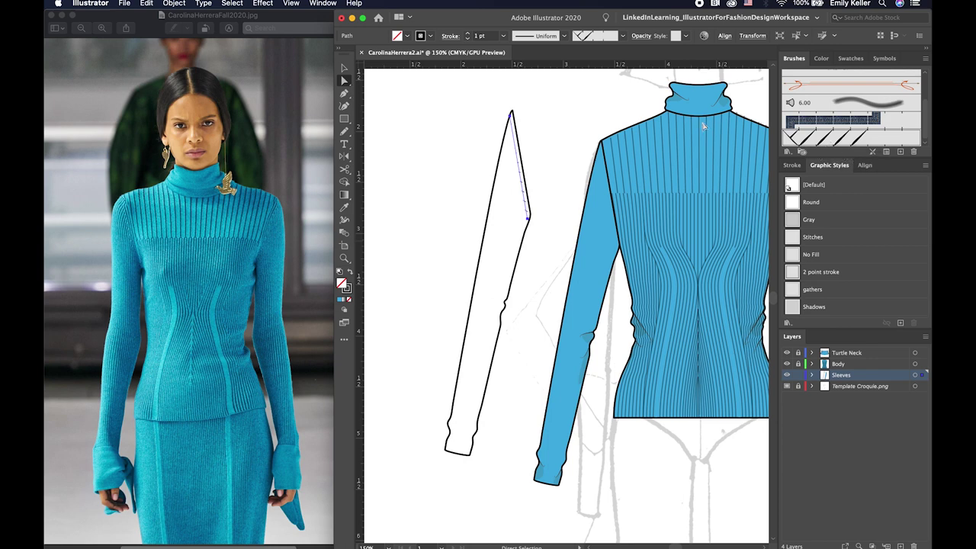
{"action": "key", "text": "super+equal"}
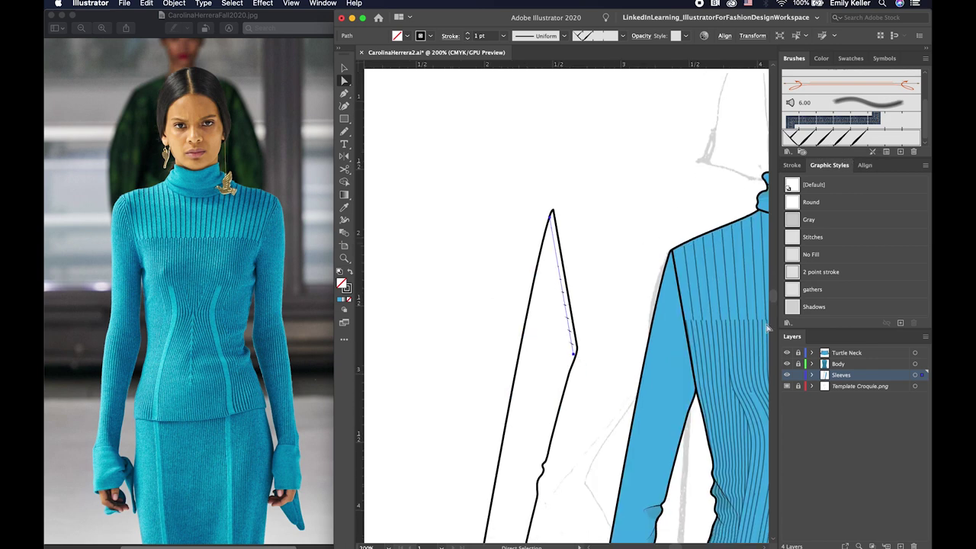
{"action": "left_click", "coordinate": [793, 184]}
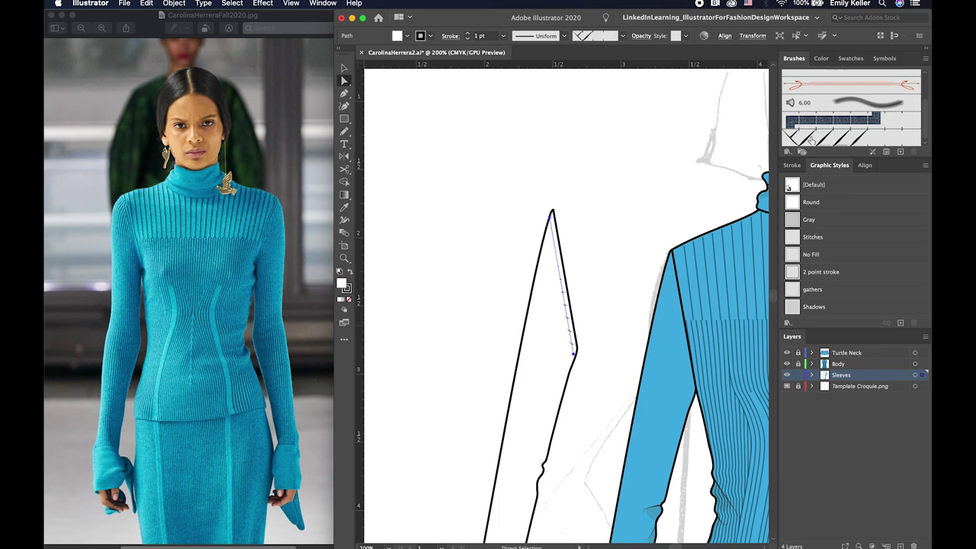
- Give the Fully Fashioned stitch path the Round style
{"action": "key", "text": "v"}
{"action": "left_click", "coordinate": [792, 165]}
{"action": "left_click", "coordinate": [830, 164]}
{"action": "left_click", "coordinate": [814, 201]}
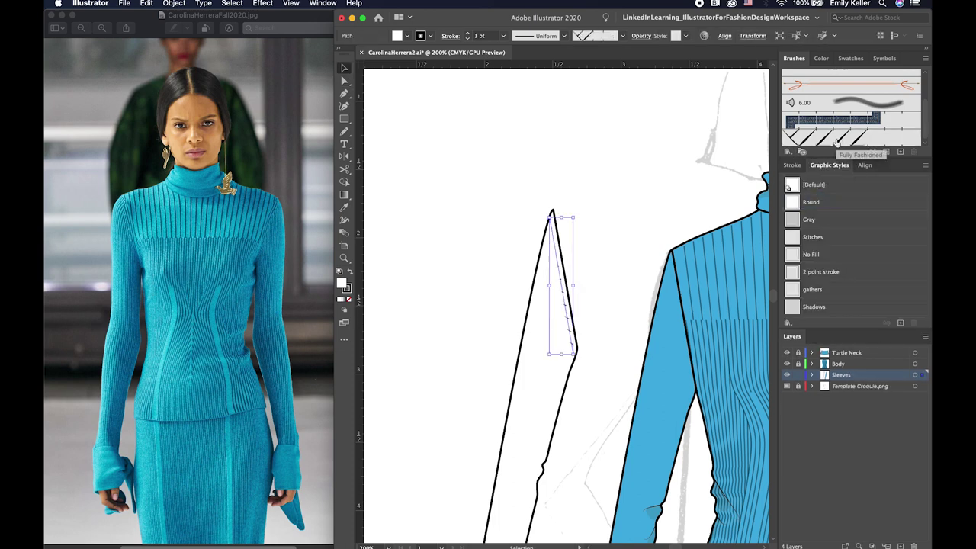
{"action": "left_click", "coordinate": [579, 245]}
- Nudge the stitch path left and move a stitched copy of the cap segment into place
{"action": "left_click", "coordinate": [564, 274]}
{"action": "key", "text": "Left"}
{"action": "key", "text": "Left"}
{"action": "key", "text": "Left"}
{"action": "key", "text": "a"}
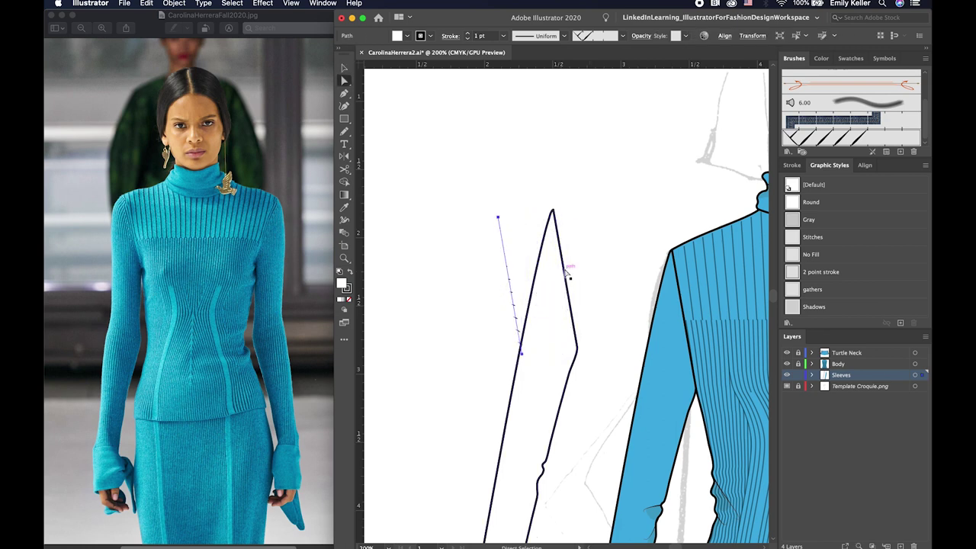
{"action": "left_click", "coordinate": [566, 273]}
{"action": "left_click_drag", "start_coordinate": [584, 269], "coordinate": [599, 269]}
{"action": "key", "text": "v"}
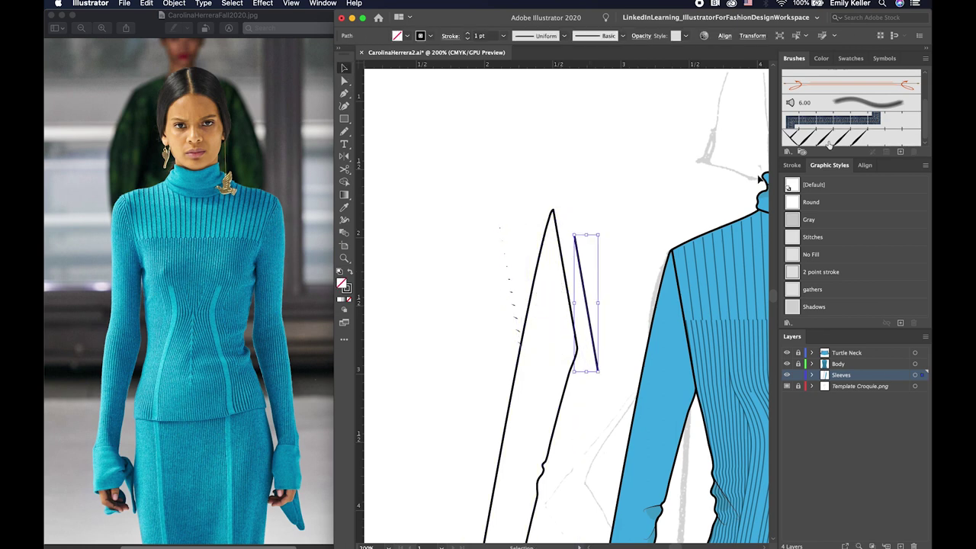
{"action": "mouse_move", "coordinate": [591, 311]}
{"action": "left_mouse_down"}
{"action": "mouse_move", "coordinate": [597, 249]}
{"action": "mouse_move", "coordinate": [503, 225]}
{"action": "left_mouse_up"}
- Draw a short stitch-brushed line and move it onto the sleeve's inner edge
{"action": "key", "text": "p"}
{"action": "left_click", "coordinate": [488, 132]}
{"action": "left_click", "coordinate": [513, 259]}
{"action": "left_click", "coordinate": [797, 138]}
{"action": "key", "text": "v"}
{"action": "left_click", "coordinate": [526, 191]}
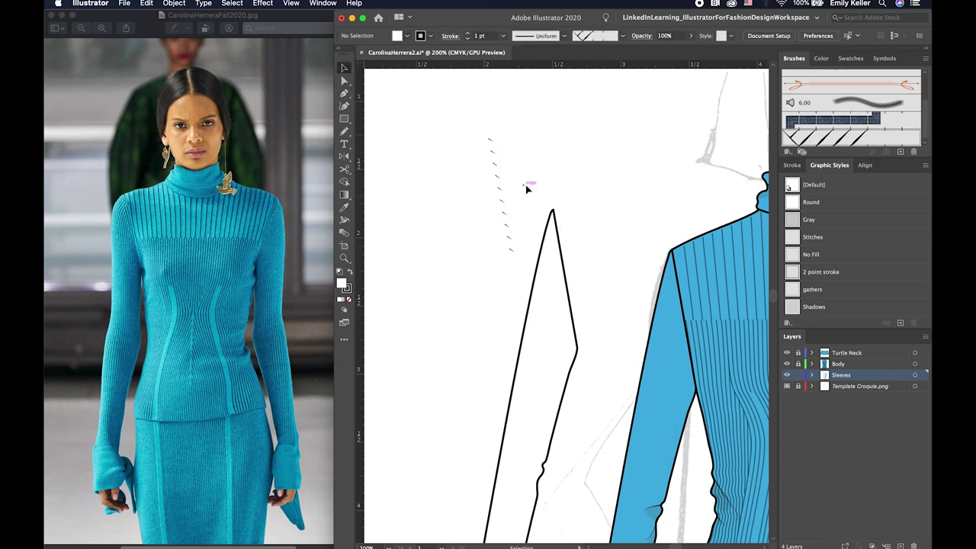
{"action": "left_click_drag", "start_coordinate": [526, 189], "coordinate": [586, 273]}
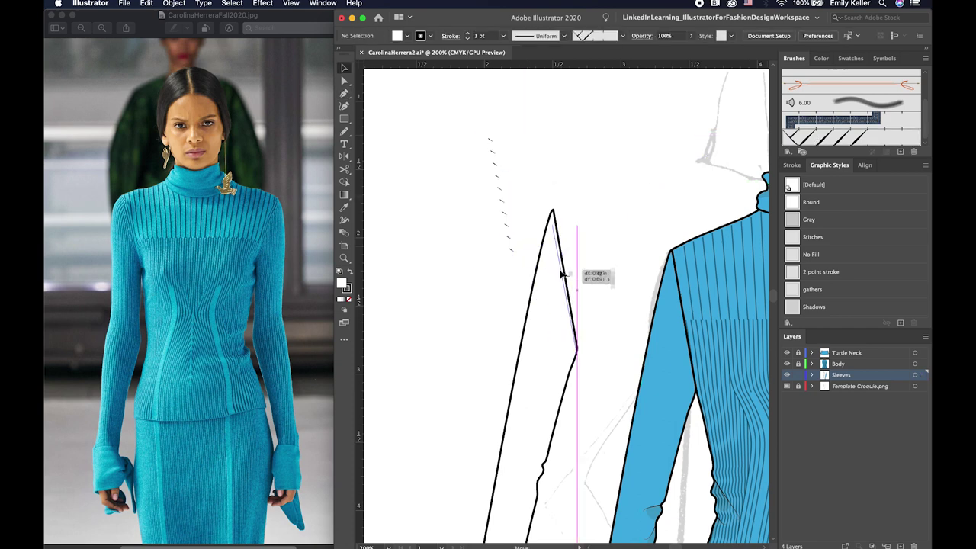
- Nudge the stitch line's top anchor up and right
{"action": "key", "text": "a"}
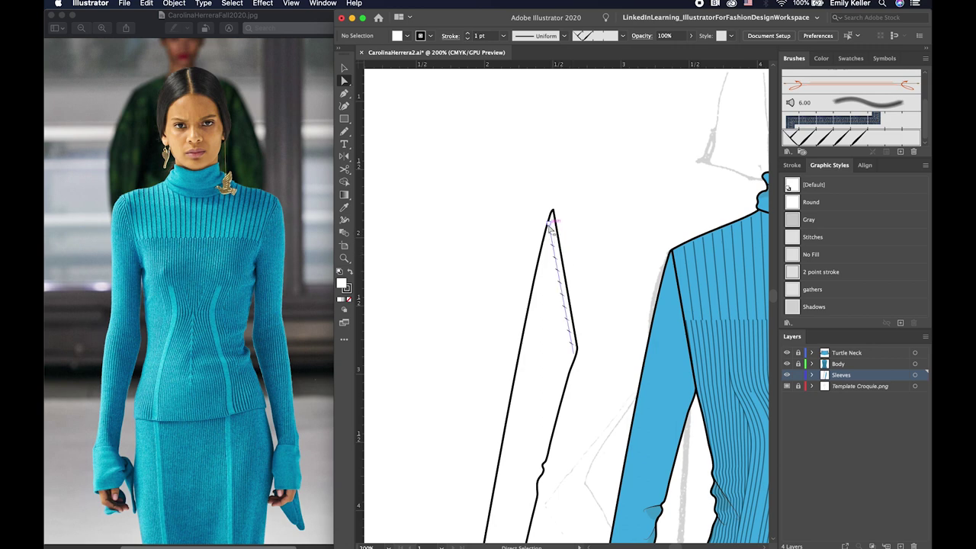
{"action": "key", "text": "Up"}
{"action": "key", "text": "Right"}
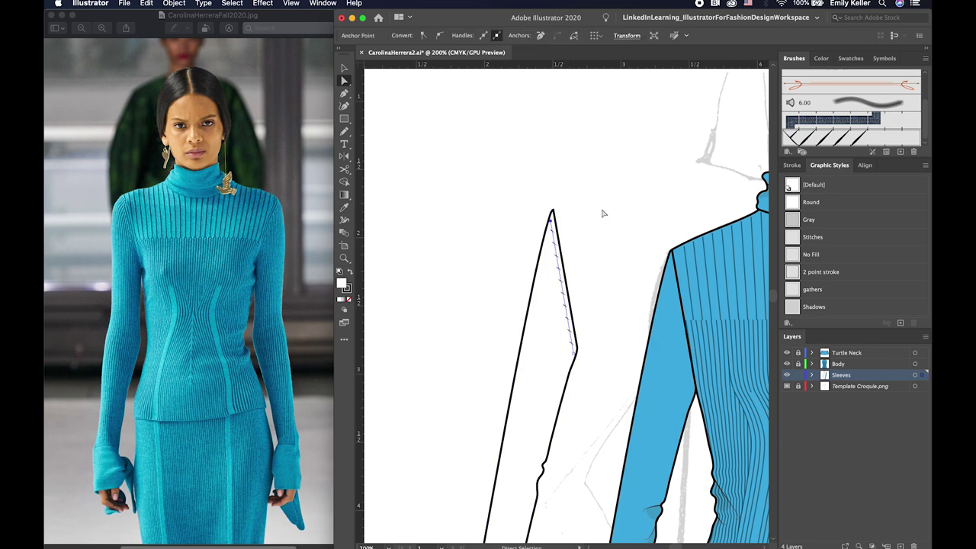
{"action": "left_click", "coordinate": [602, 213], "text": "ctrl"}
{"action": "key", "text": "ctrl+minus"}
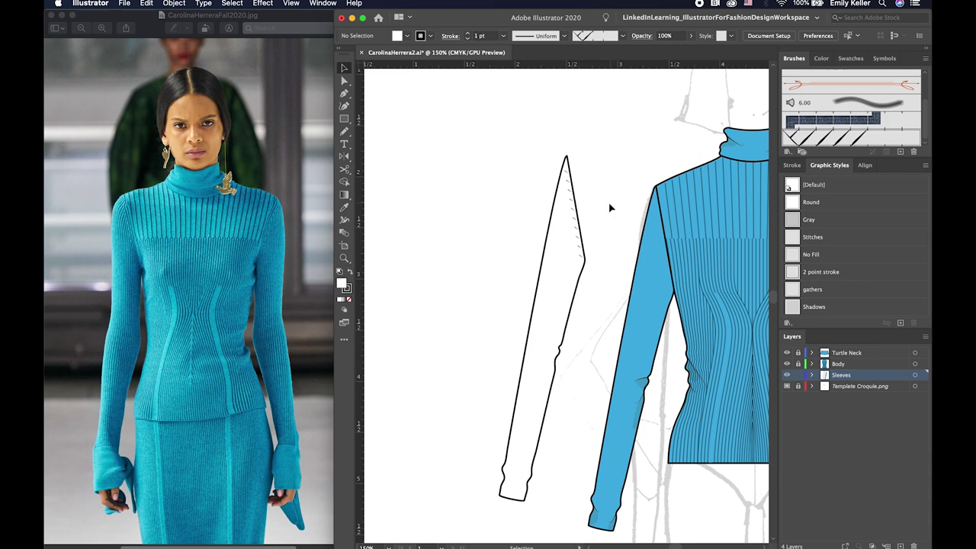
- Select the white sleeve outline and drag a copy to the left
{"action": "scroll", "coordinate": [595, 227], "scroll_direction": "down", "scroll_amount": 3}
{"action": "key", "text": "a"}
{"action": "left_click", "coordinate": [544, 235]}
{"action": "left_click", "coordinate": [523, 282]}
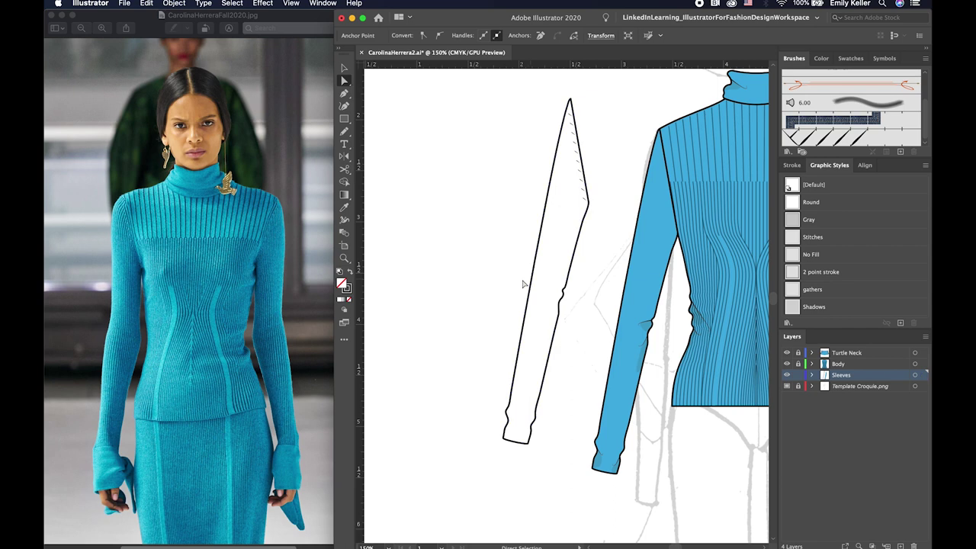
{"action": "left_click", "coordinate": [524, 278]}
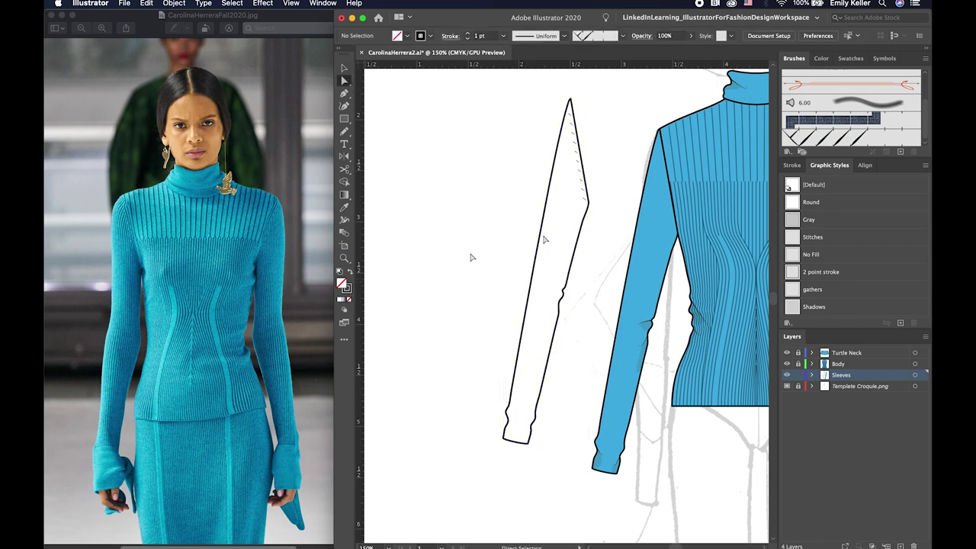
{"action": "left_click", "coordinate": [539, 245]}
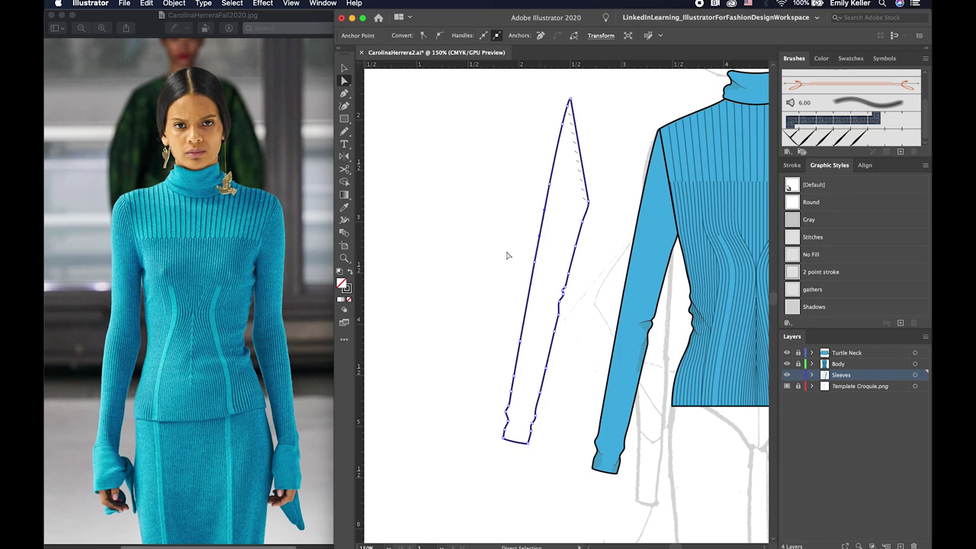
{"action": "key", "text": "v"}
{"action": "mouse_move", "coordinate": [536, 253]}
{"action": "left_mouse_down"}
{"action": "mouse_move", "coordinate": [558, 262]}
{"action": "mouse_move", "coordinate": [488, 252]}
{"action": "left_mouse_up"}
- Delete the copy's top segment and cut away its cuff bottom with Scissors
{"action": "key", "text": "minus"}
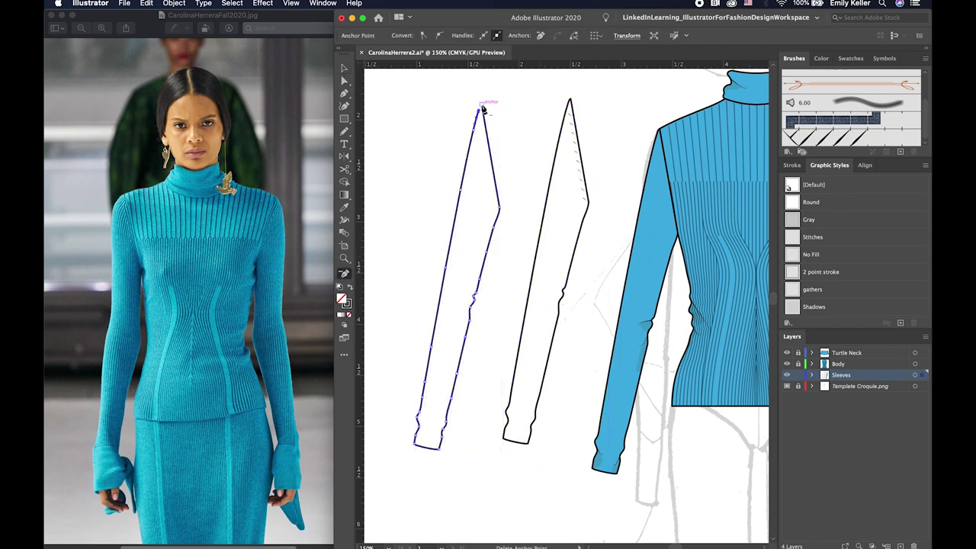
{"action": "key", "text": "v"}
{"action": "left_click", "coordinate": [496, 177]}
{"action": "key", "text": "Delete"}
{"action": "key", "text": "c"}
{"action": "left_click", "coordinate": [413, 442]}
{"action": "key", "text": "v"}
{"action": "left_click", "coordinate": [425, 448]}
{"action": "key", "text": "Delete"}
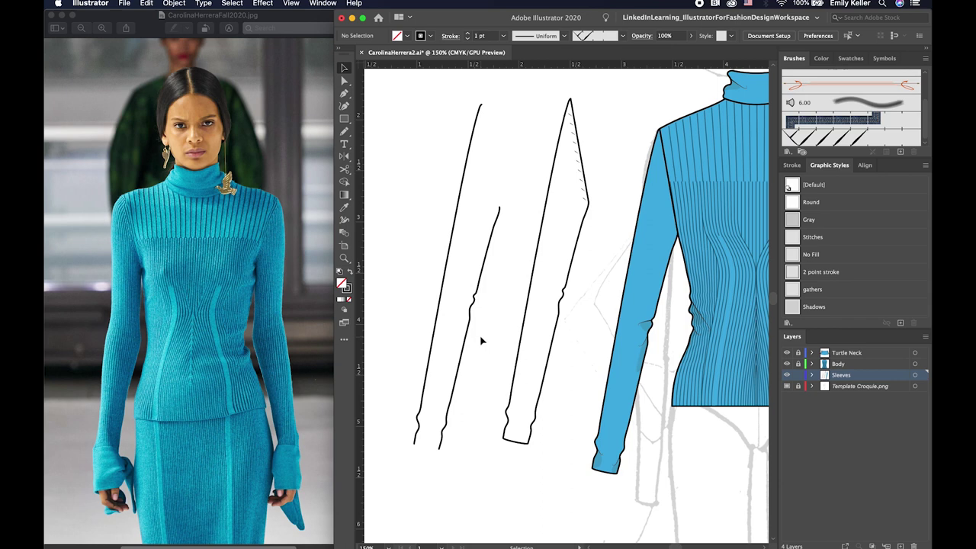
- Shift the inner copied line slightly right along the sleeve edge
{"action": "mouse_move", "coordinate": [471, 344]}
{"action": "left_mouse_down"}
{"action": "mouse_move", "coordinate": [428, 304]}
{"action": "mouse_move", "coordinate": [521, 293]}
{"action": "left_mouse_up"}
{"action": "left_click", "coordinate": [602, 314]}
{"action": "left_click_drag", "start_coordinate": [561, 283], "coordinate": [567, 279]}
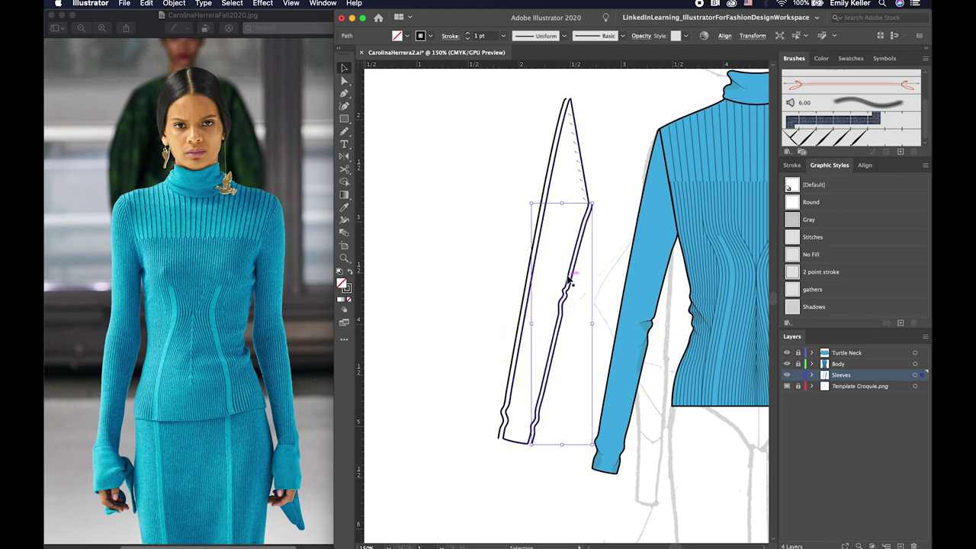
- Give both sleeve edge lines 50% opacity
{"action": "left_click", "coordinate": [529, 273], "text": "shift"}
{"action": "left_click", "coordinate": [671, 35]}
{"action": "type", "text": "0"}
{"action": "key", "text": "Return"}
{"action": "left_click", "coordinate": [641, 35]}
{"action": "left_click", "coordinate": [552, 54]}
{"action": "left_click", "coordinate": [524, 189]}
- Set the lines' stroke weight to 0.5 pt
{"action": "key", "text": "ctrl+F10"}
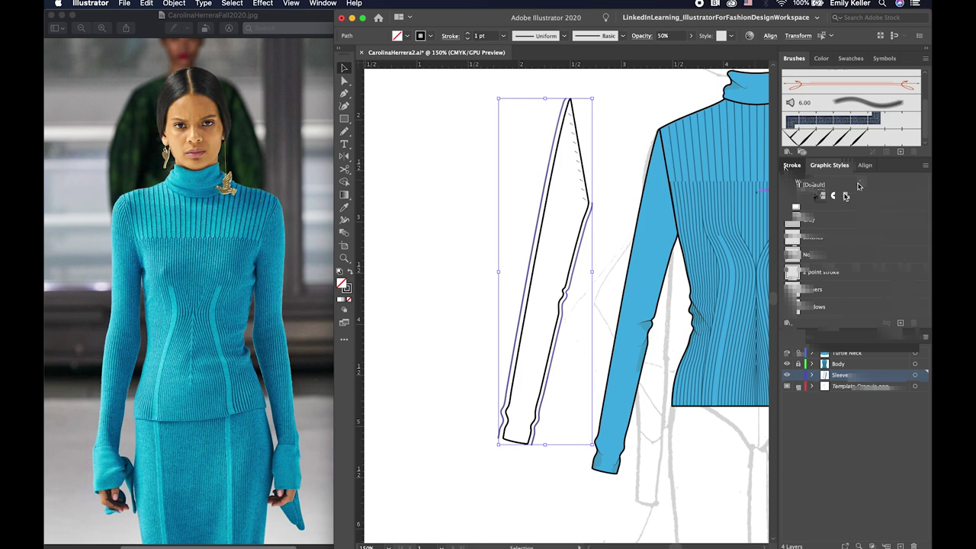
{"action": "type", "text": "0.5"}
{"action": "key", "text": "Return"}
- Try a Specified Steps blend of 5 then 10 steps, then cancel it
{"action": "key", "text": "w"}
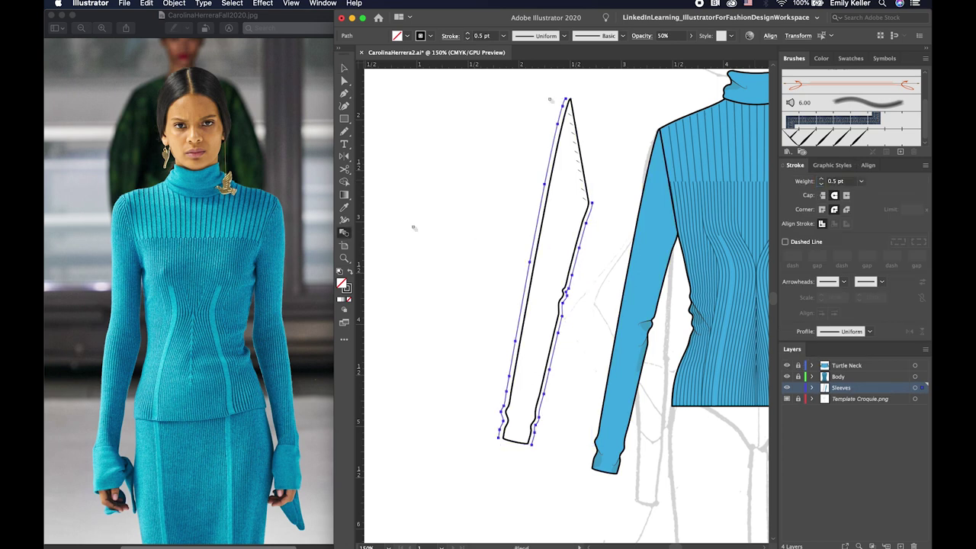
{"action": "left_click", "coordinate": [591, 203]}
{"action": "double_click", "coordinate": [343, 232]}
{"action": "left_click", "coordinate": [269, 274]}
{"action": "left_click", "coordinate": [264, 296]}
{"action": "type", "text": "5"}
{"action": "left_click", "coordinate": [197, 323]}
{"action": "double_click", "coordinate": [330, 275]}
{"action": "type", "text": "10"}
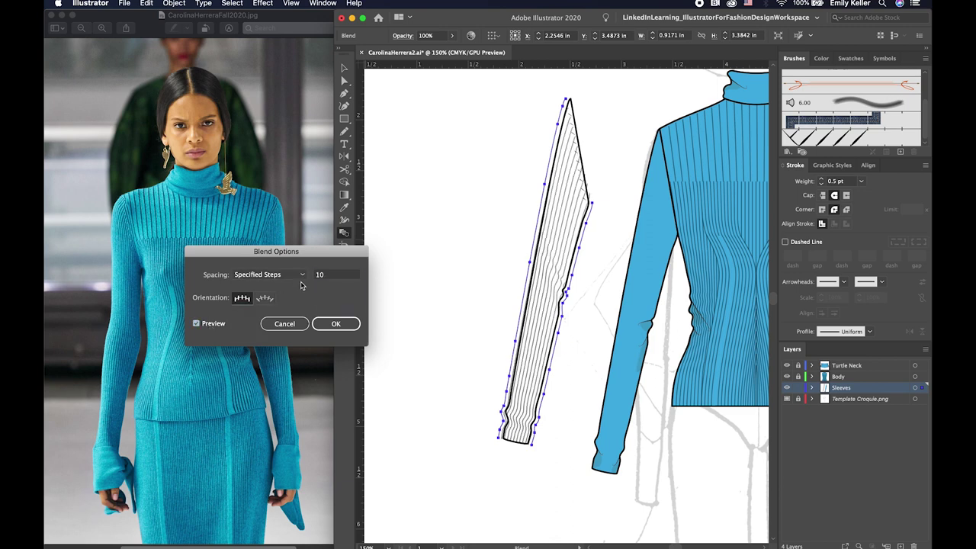
{"action": "key", "text": "Escape"}
{"action": "left_click", "coordinate": [447, 295]}
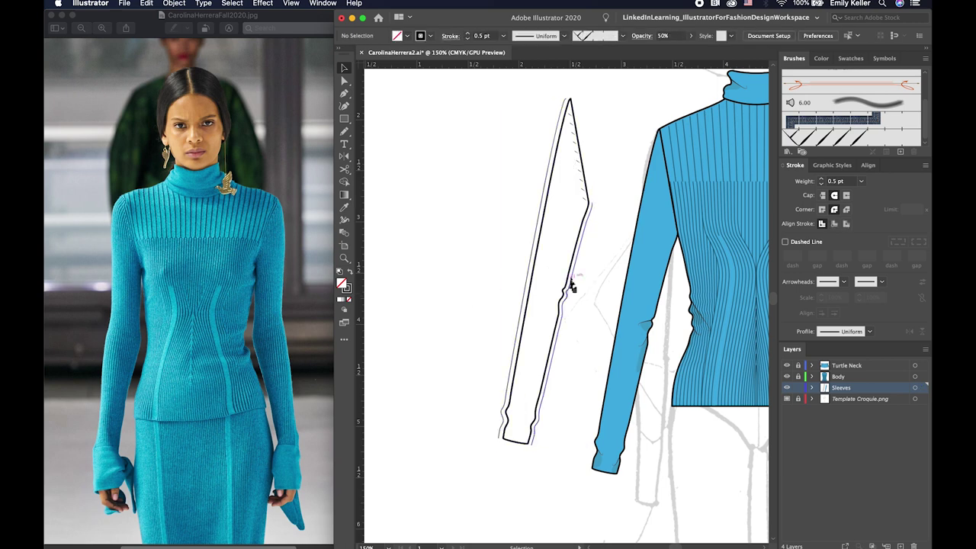
{"action": "left_click", "coordinate": [581, 296]}
{"action": "key", "text": "minus"}
- Delete two extra anchor points from the inner sleeve line
{"action": "left_click", "coordinate": [565, 302]}
{"action": "left_click", "coordinate": [571, 326]}
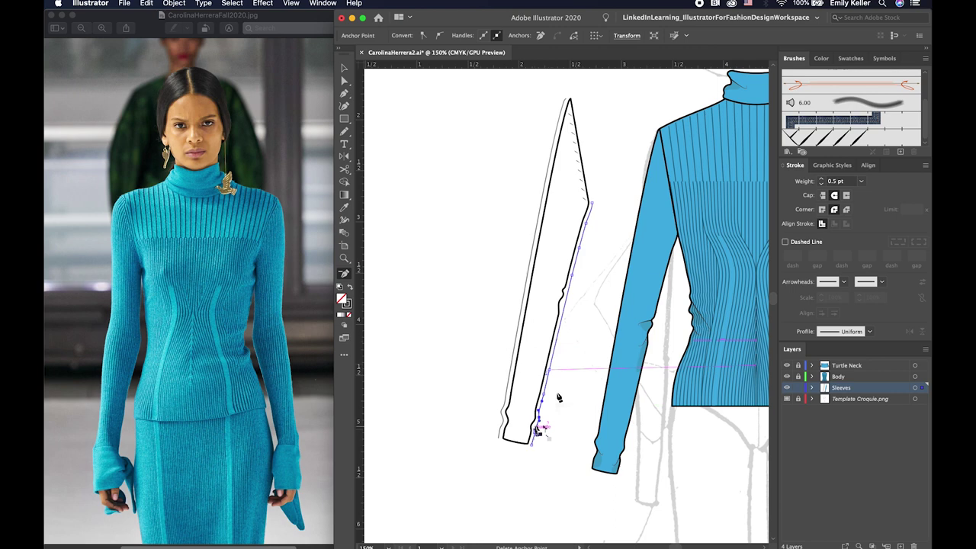
{"action": "left_click", "coordinate": [539, 425]}
{"action": "key", "text": "Return"}
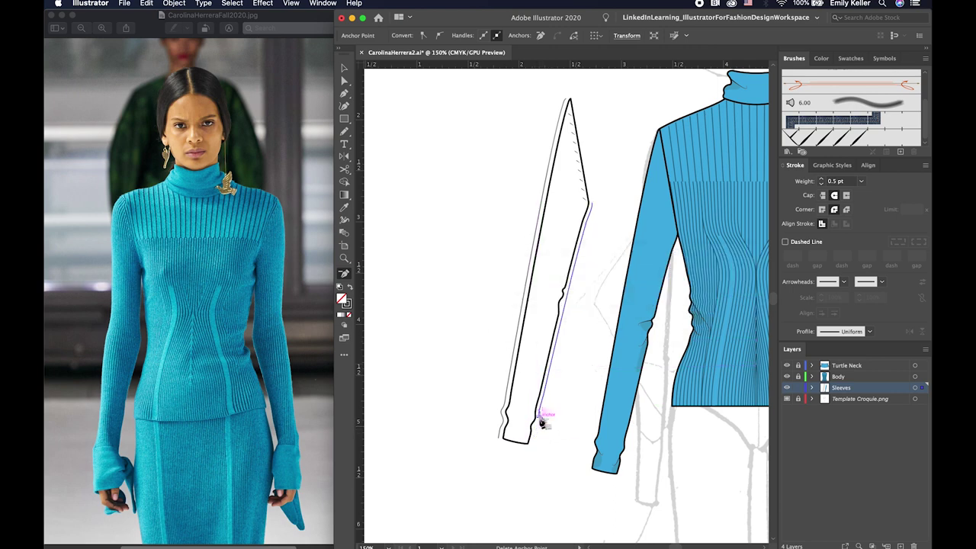
- Remove the extra anchors near the cuff from the outer sleeve line
{"action": "left_click", "coordinate": [500, 430]}
{"action": "key", "text": "Return"}
{"action": "left_click", "coordinate": [501, 431]}
{"action": "left_click", "coordinate": [502, 416]}
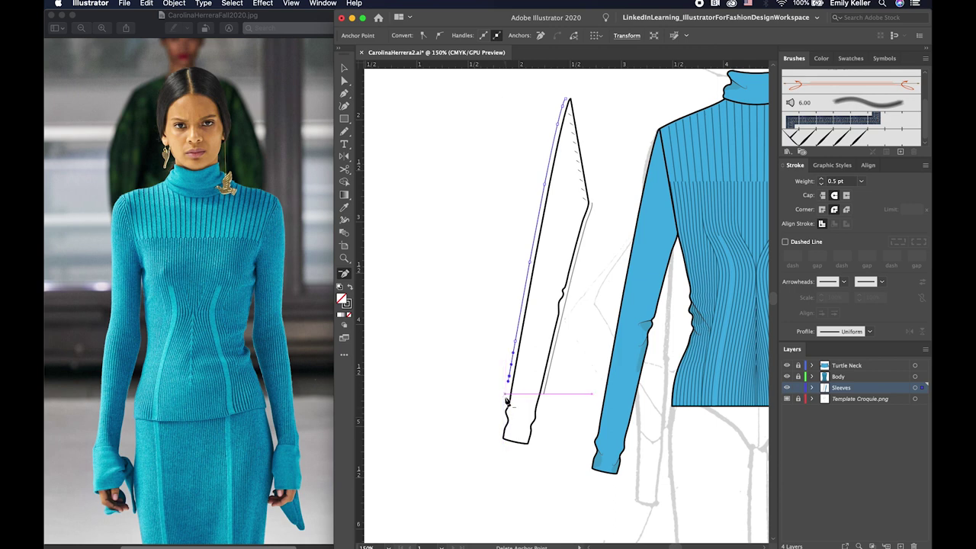
{"action": "left_click", "coordinate": [511, 397]}
- Zoom in and inspect the lower anchors of the outer and inner lines
{"action": "key", "text": "ctrl+shift+a"}
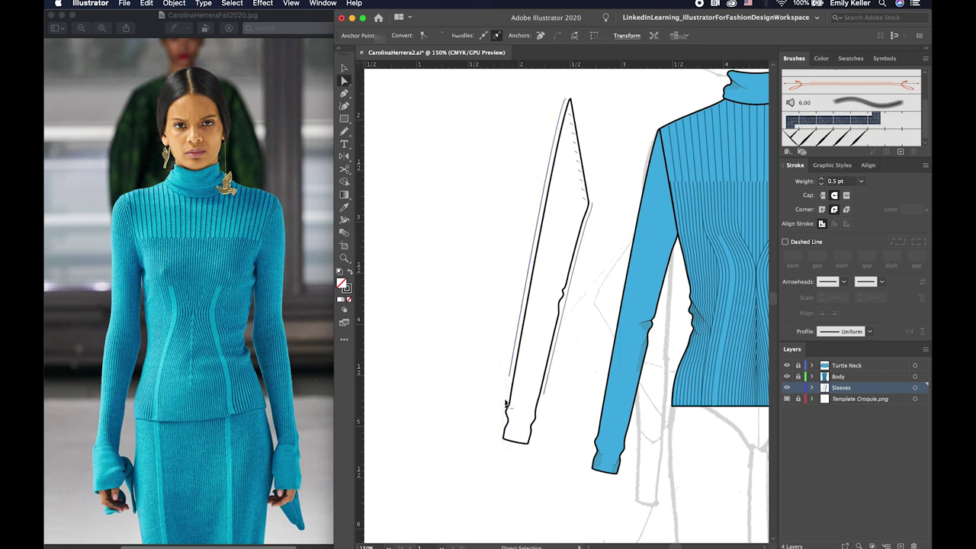
{"action": "key", "text": "ctrl+plus"}
{"action": "left_click_drag", "start_coordinate": [510, 427], "coordinate": [547, 319]}
{"action": "left_click", "coordinate": [519, 323]}
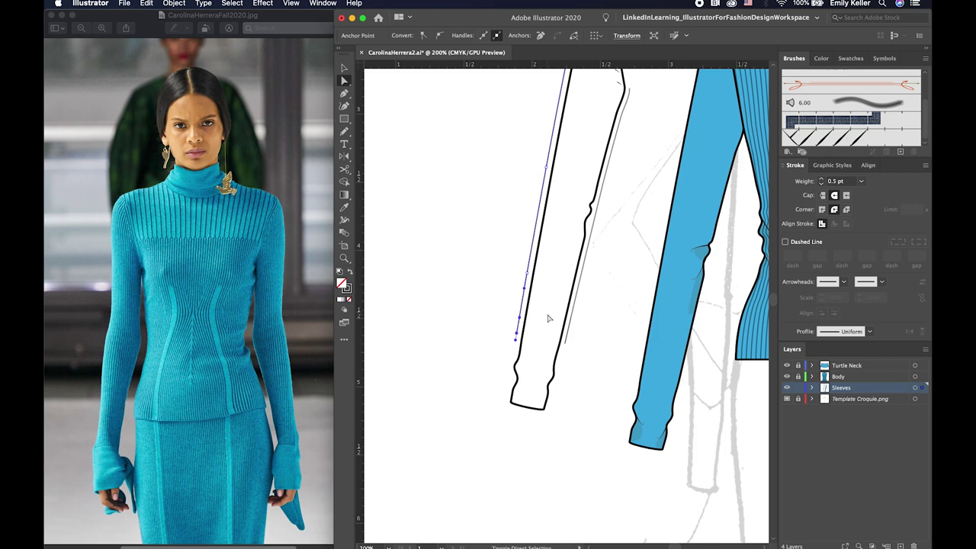
{"action": "left_click", "coordinate": [566, 343]}
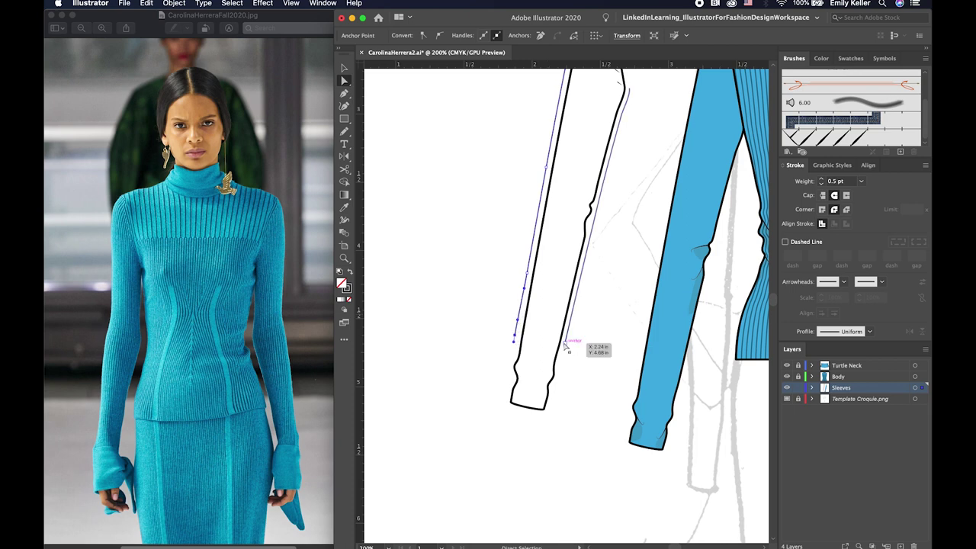
{"action": "left_click", "coordinate": [610, 336]}
- Reposition the inner line and select both thin sleeve lines
{"action": "key", "text": "super+1"}
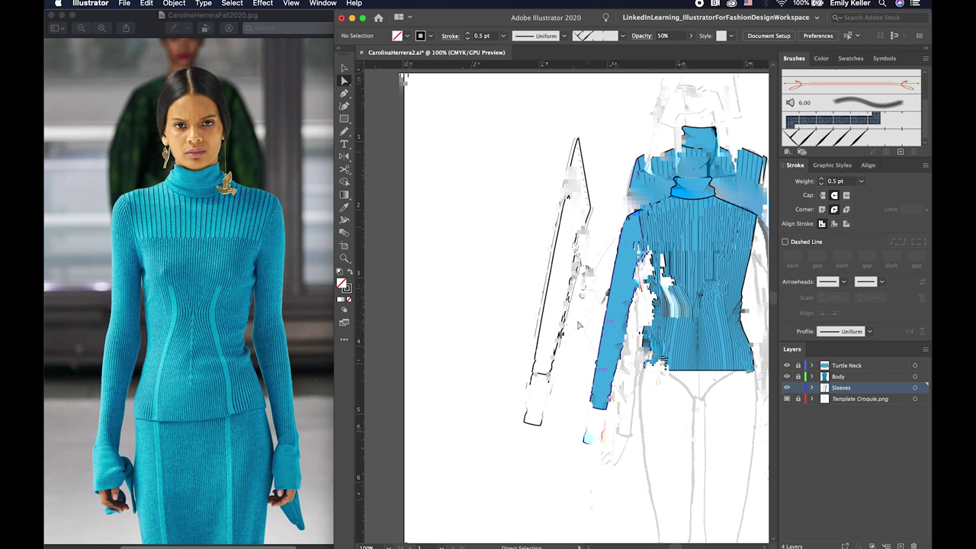
{"action": "left_click", "coordinate": [588, 279]}
{"action": "key", "text": "v"}
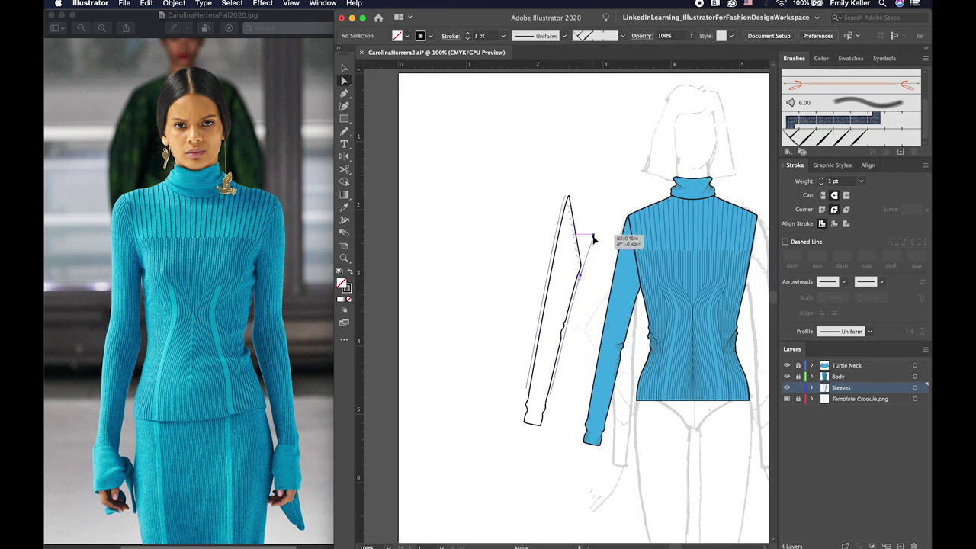
{"action": "left_click", "coordinate": [592, 237]}
{"action": "left_click", "coordinate": [595, 296]}
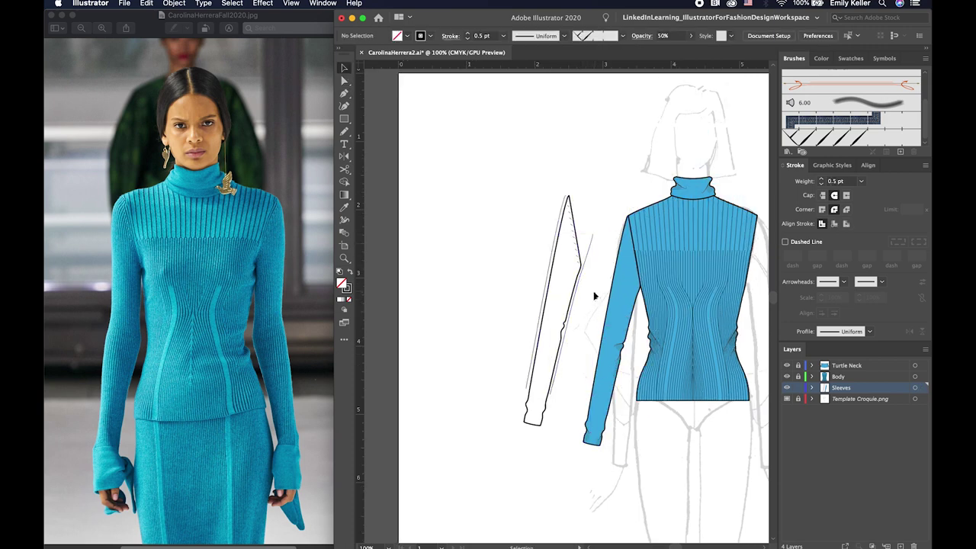
{"action": "left_click_drag", "start_coordinate": [592, 258], "coordinate": [561, 239]}
- Blend between the two sleeve lines with 12 specified steps
{"action": "key", "text": "w"}
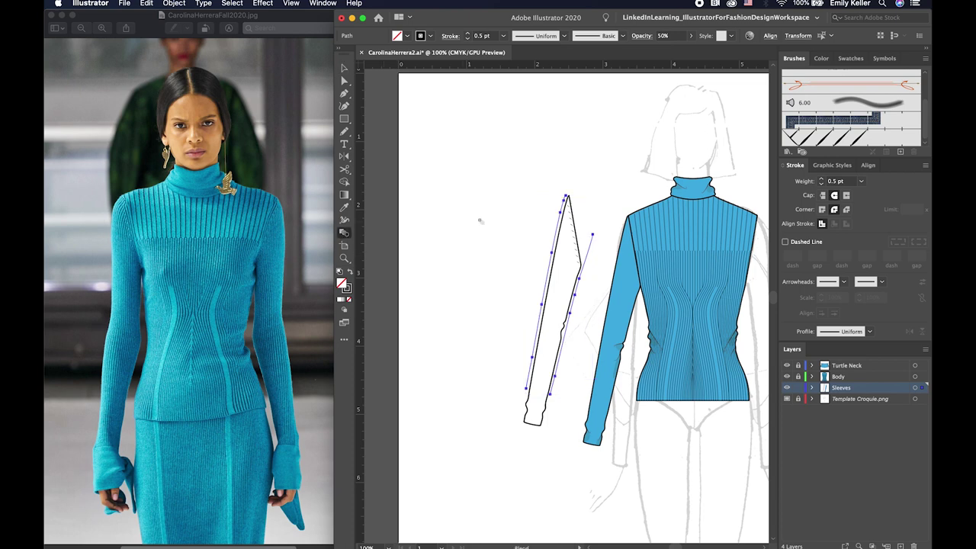
{"action": "left_click", "coordinate": [593, 236]}
{"action": "double_click", "coordinate": [344, 233]}
{"action": "left_click", "coordinate": [268, 274]}
{"action": "left_click", "coordinate": [315, 280]}
{"action": "type", "text": "10"}
{"action": "left_click", "coordinate": [212, 323]}
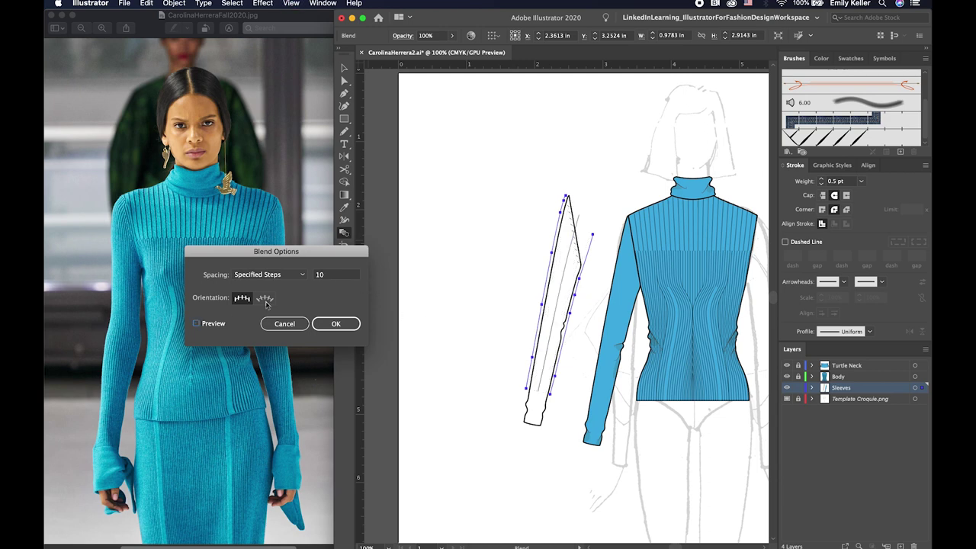
{"action": "double_click", "coordinate": [320, 275]}
{"action": "type", "text": "12"}
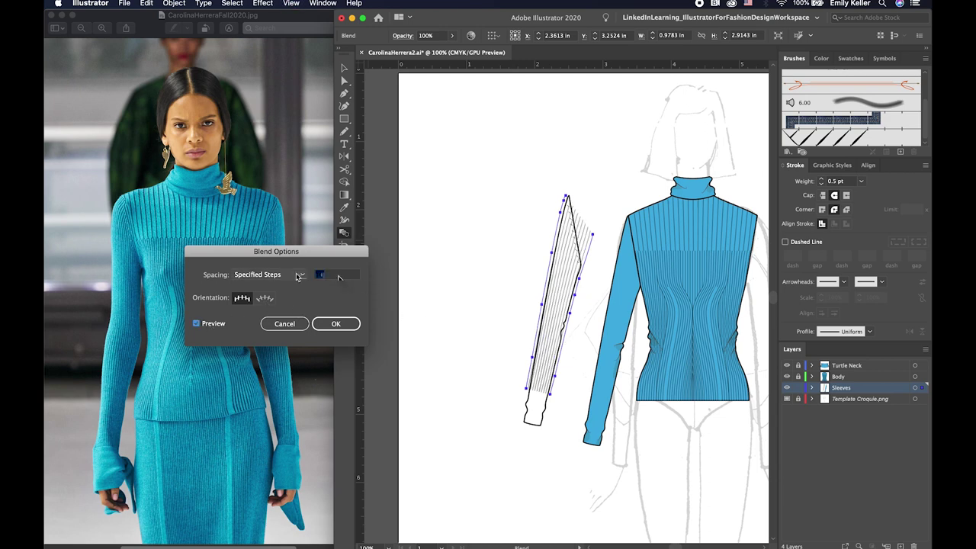
{"action": "left_click", "coordinate": [335, 323]}
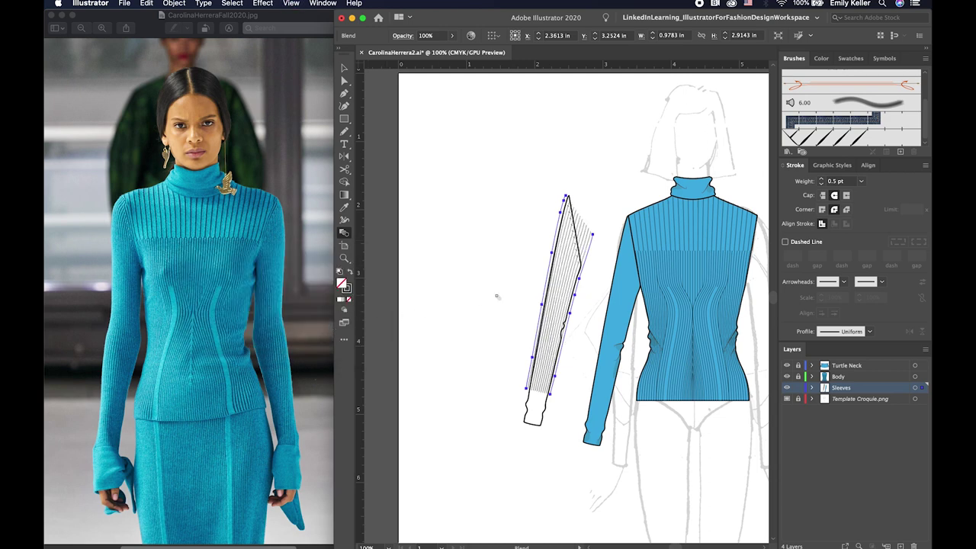
{"action": "key", "text": "super+equal"}
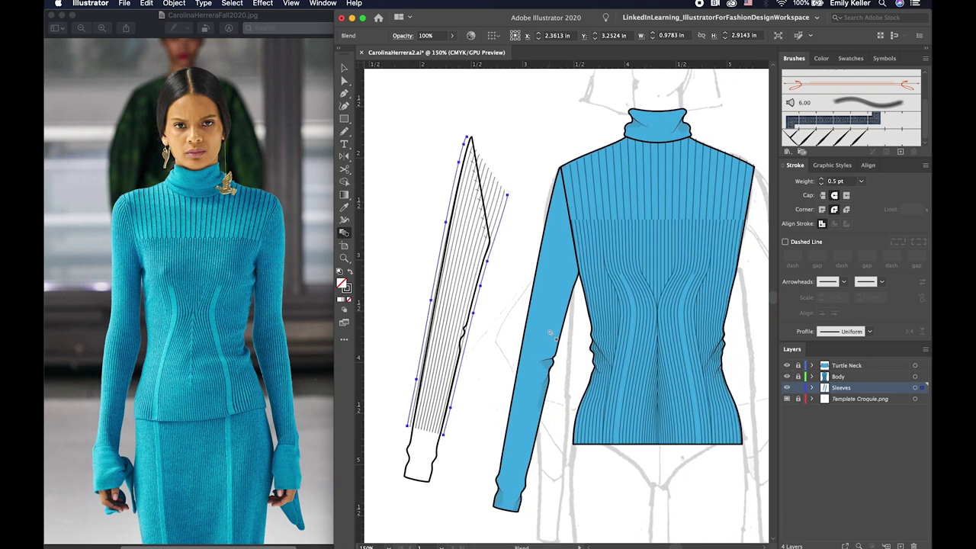
- Clip the rib blend to the sleeve outline with Make Clipping Mask
{"action": "left_click", "coordinate": [415, 245], "text": "shift"}
{"action": "right_click", "coordinate": [462, 299]}
{"action": "left_click", "coordinate": [497, 391]}
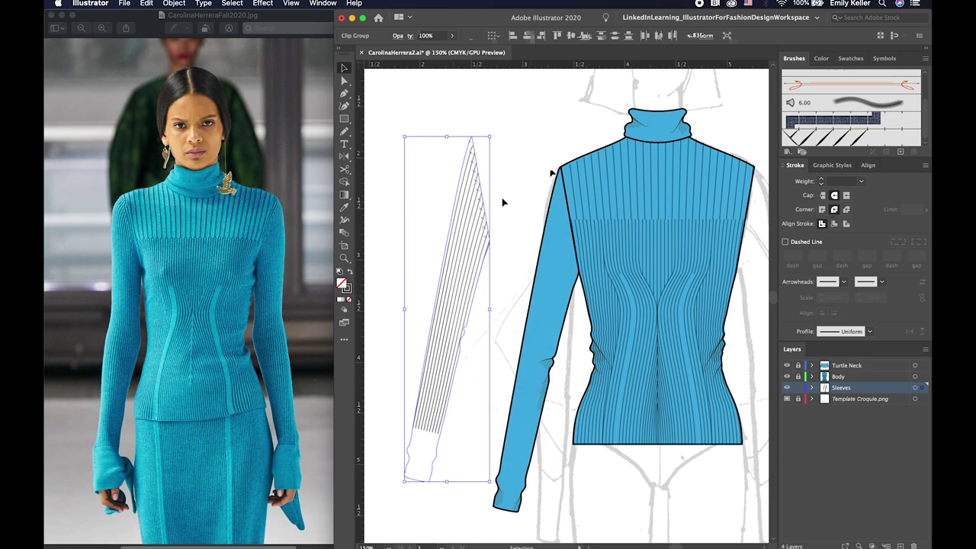
{"action": "left_click_drag", "start_coordinate": [461, 226], "coordinate": [551, 258]}
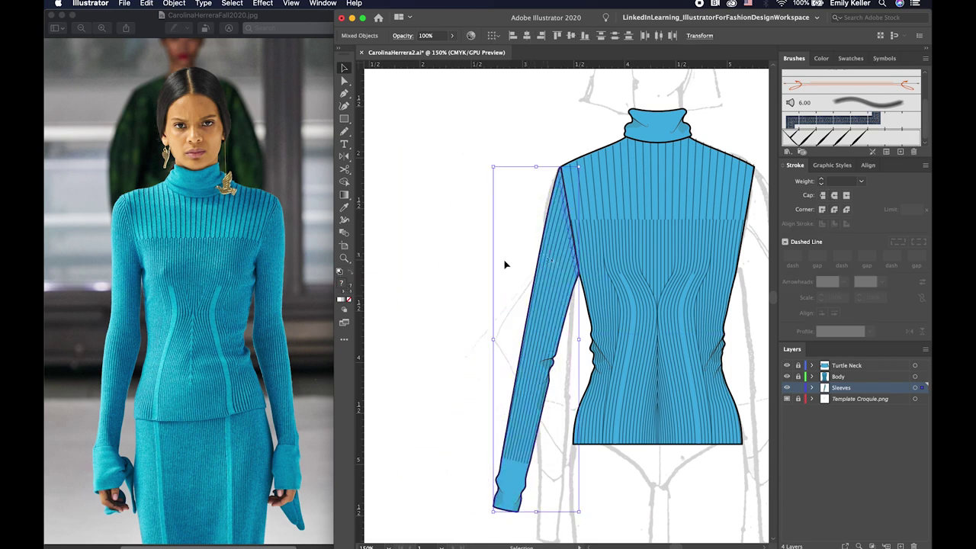
{"action": "left_click", "coordinate": [505, 264]}
{"action": "key", "text": "a"}
{"action": "left_click", "coordinate": [586, 297]}
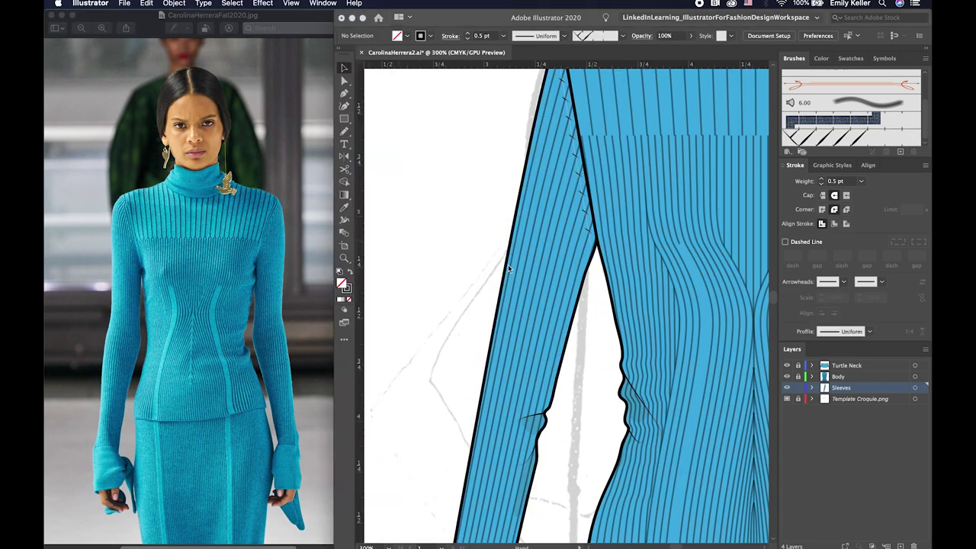
{"action": "scroll", "coordinate": [508, 264], "scroll_direction": "up", "scroll_amount": 5}
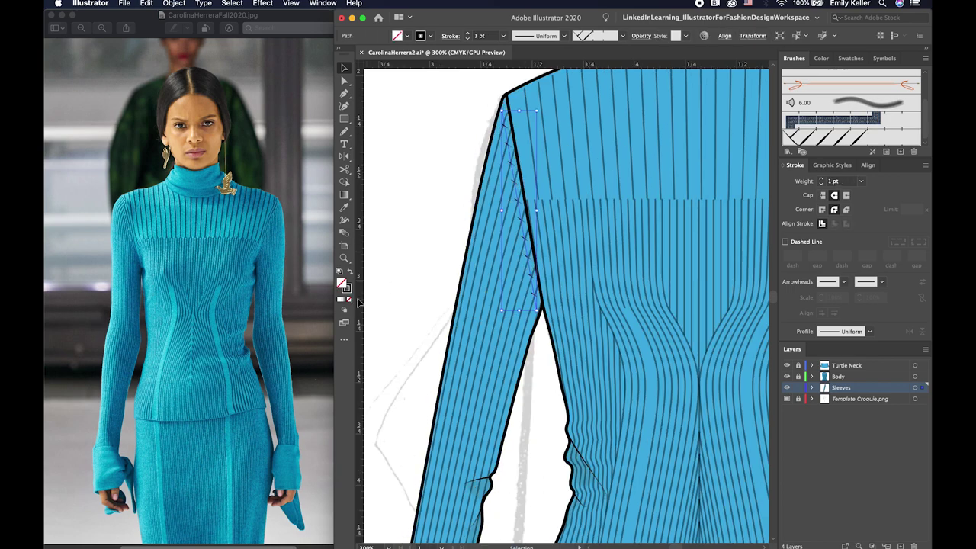
{"action": "left_click", "coordinate": [416, 276]}
{"action": "key", "text": "ctrl+minus"}
{"action": "scroll", "coordinate": [485, 375], "scroll_direction": "down", "scroll_amount": 5}
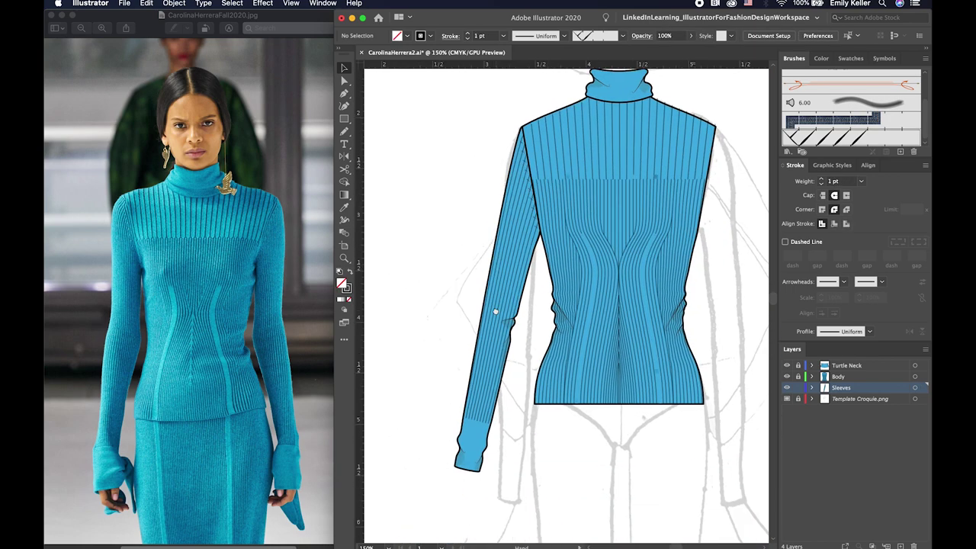
{"action": "scroll", "coordinate": [484, 374], "scroll_direction": "down", "scroll_amount": 1}
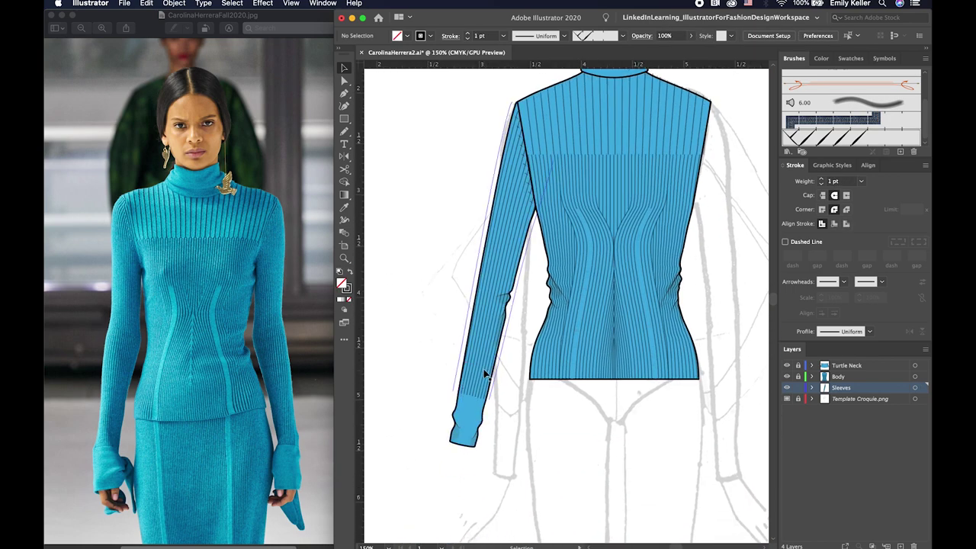
{"action": "left_click_drag", "start_coordinate": [482, 370], "coordinate": [488, 370]}
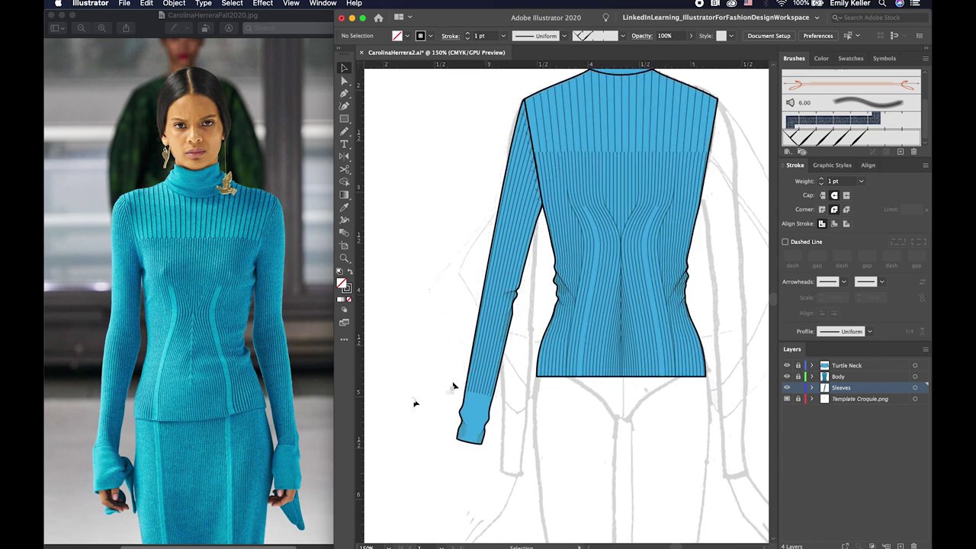
{"action": "scroll", "coordinate": [424, 374], "scroll_direction": "up", "scroll_amount": 2}
{"action": "scroll", "coordinate": [434, 359], "scroll_direction": "up", "scroll_amount": 3}
{"action": "key", "text": "z"}
{"action": "left_click_drag", "start_coordinate": [561, 169], "coordinate": [617, 228]}
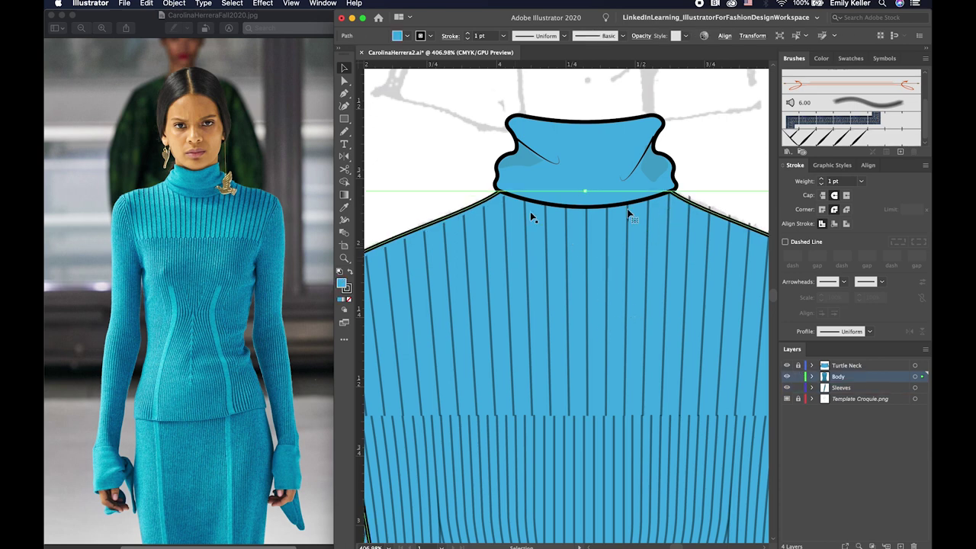
- Draw a Pencil stroke under the collar and give it the Shadows graphic style
{"action": "left_click", "coordinate": [504, 202]}
{"action": "key", "text": "super+shift+a"}
{"action": "mouse_move", "coordinate": [506, 259]}
{"action": "left_mouse_down"}
{"action": "mouse_move", "coordinate": [614, 247]}
{"action": "mouse_move", "coordinate": [569, 275]}
{"action": "left_mouse_up"}
{"action": "key", "text": "n"}
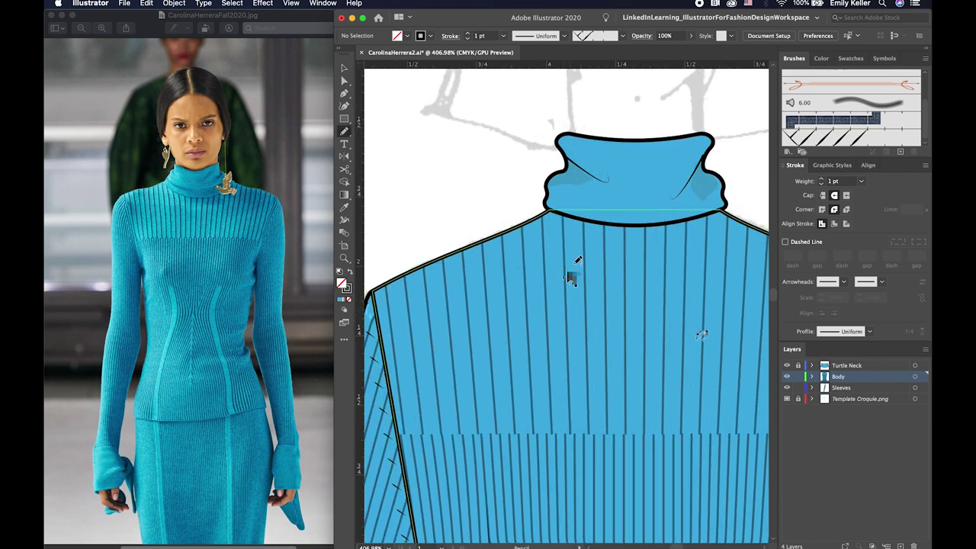
{"action": "left_click_drag", "start_coordinate": [600, 219], "coordinate": [643, 228]}
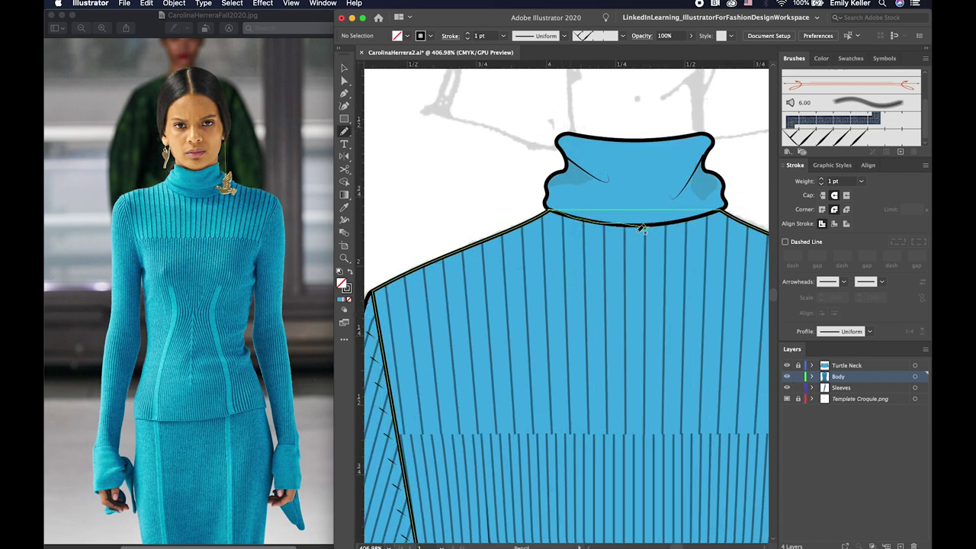
{"action": "left_click", "coordinate": [832, 164]}
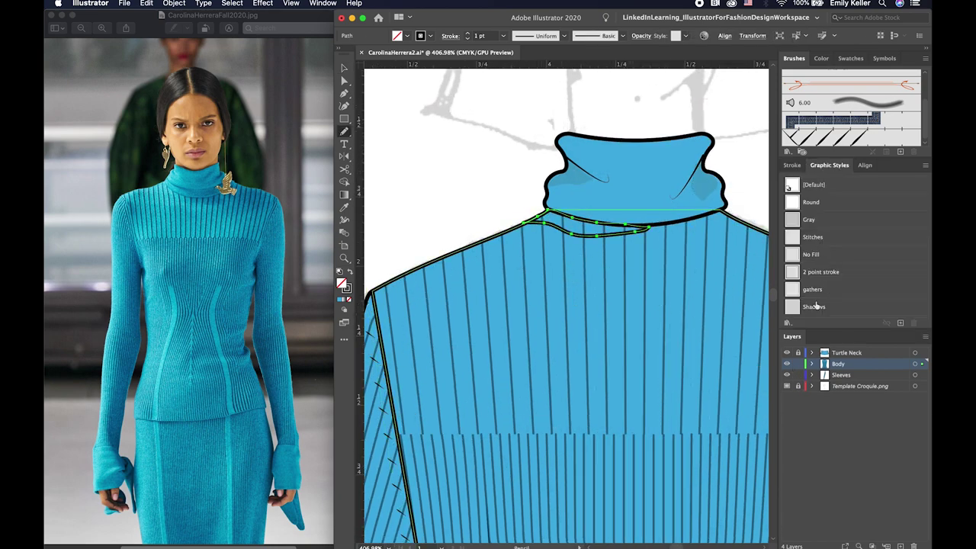
{"action": "left_click", "coordinate": [813, 306]}
{"action": "key", "text": "super+shift+a"}
- Toggle the Sleeves layer's visibility and scroll down to view more of the sweater
{"action": "left_click", "coordinate": [787, 375]}
{"action": "left_click", "coordinate": [786, 375]}
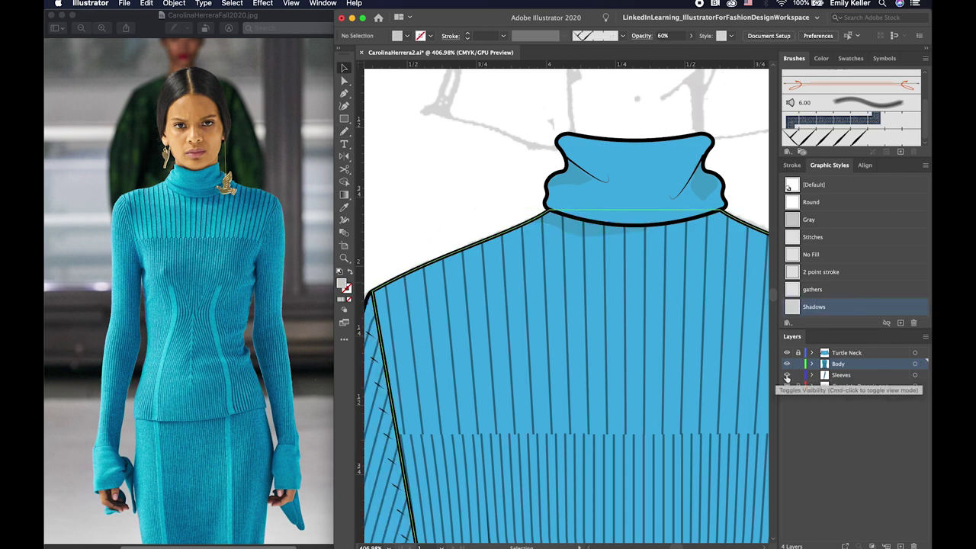
{"action": "key", "text": "super+minus"}
{"action": "key", "text": "super+minus"}
{"action": "scroll", "coordinate": [601, 333], "scroll_direction": "down", "scroll_amount": 2}
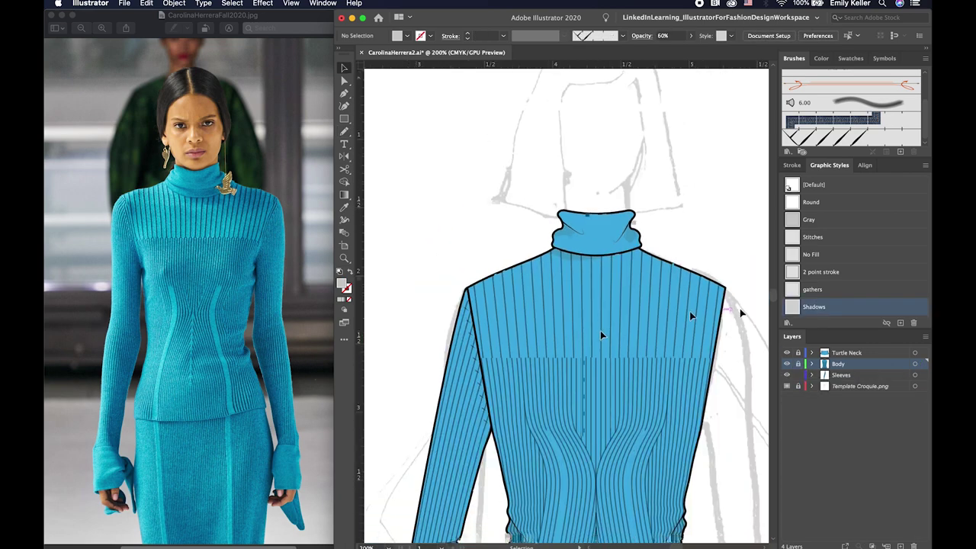
{"action": "scroll", "coordinate": [616, 346], "scroll_direction": "down", "scroll_amount": 3}
{"action": "scroll", "coordinate": [633, 281], "scroll_direction": "down", "scroll_amount": 3}
{"action": "scroll", "coordinate": [620, 294], "scroll_direction": "down", "scroll_amount": 2}
{"action": "scroll", "coordinate": [621, 293], "scroll_direction": "down", "scroll_amount": 5}
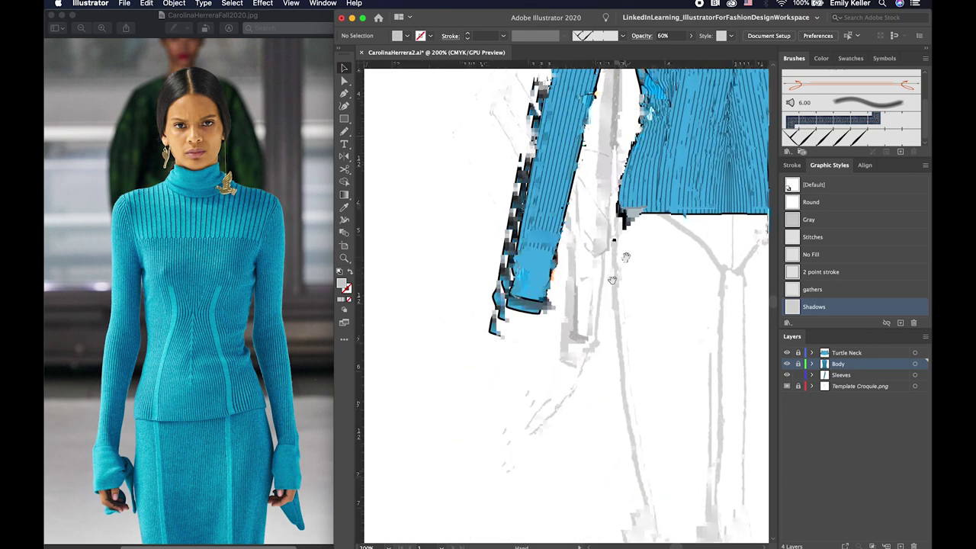
{"action": "key", "text": "p"}
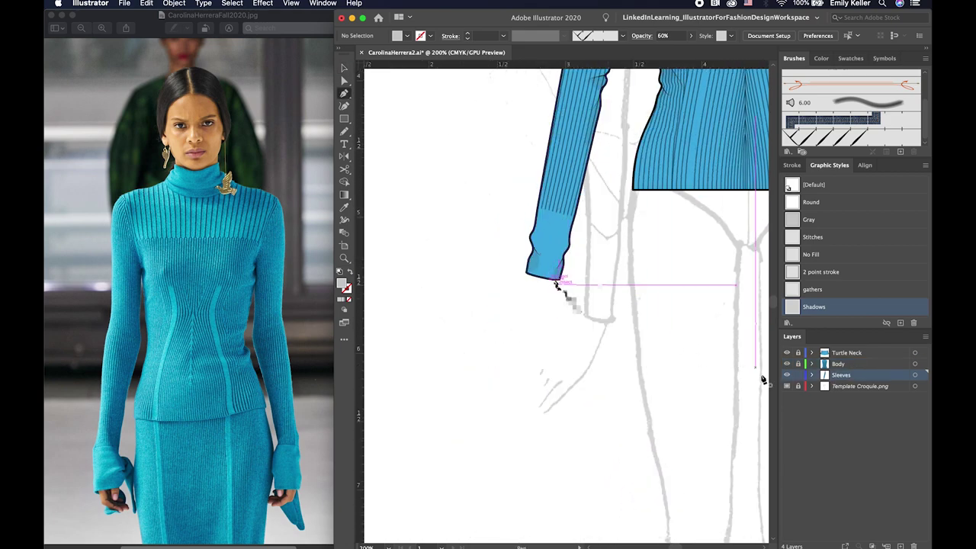
- Draw curved streamer outlines hanging below the left sleeve cuff, with a copy alongside
{"action": "left_click", "coordinate": [546, 280]}
{"action": "mouse_move", "coordinate": [522, 338]}
{"action": "left_mouse_down"}
{"action": "mouse_move", "coordinate": [525, 354]}
{"action": "mouse_move", "coordinate": [537, 313]}
{"action": "left_mouse_up"}
{"action": "key", "text": "v"}
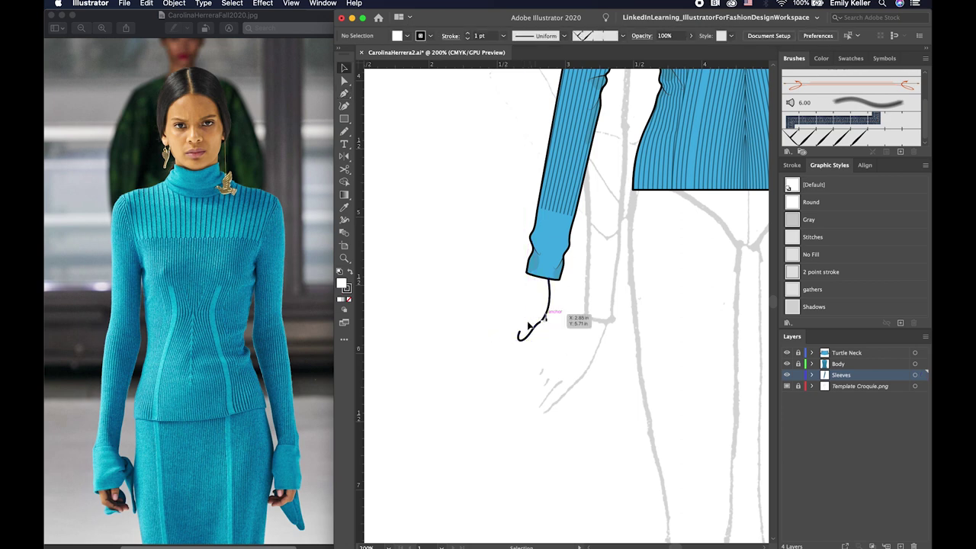
{"action": "mouse_move", "coordinate": [526, 332]}
{"action": "left_mouse_down"}
{"action": "mouse_move", "coordinate": [559, 326]}
{"action": "mouse_move", "coordinate": [533, 333]}
{"action": "left_mouse_up"}
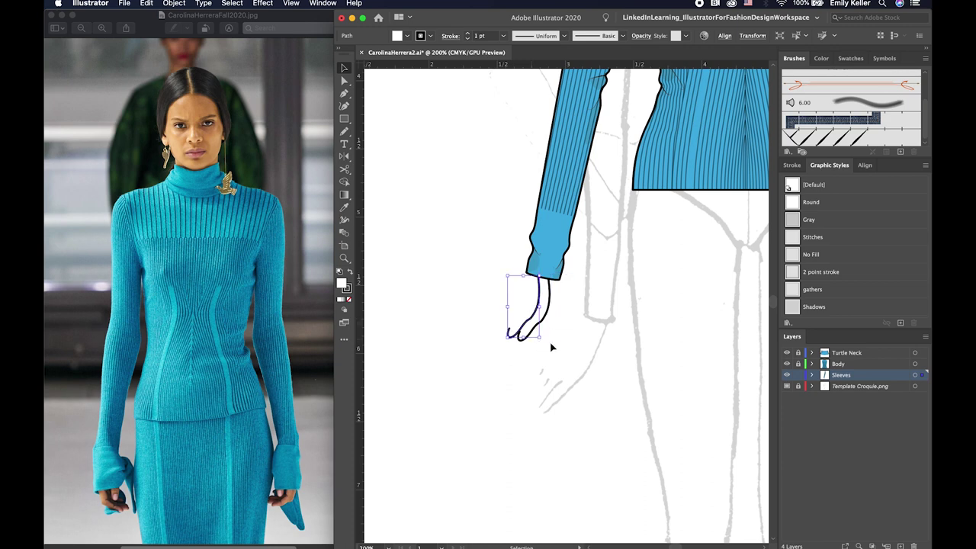
{"action": "key", "text": "p"}
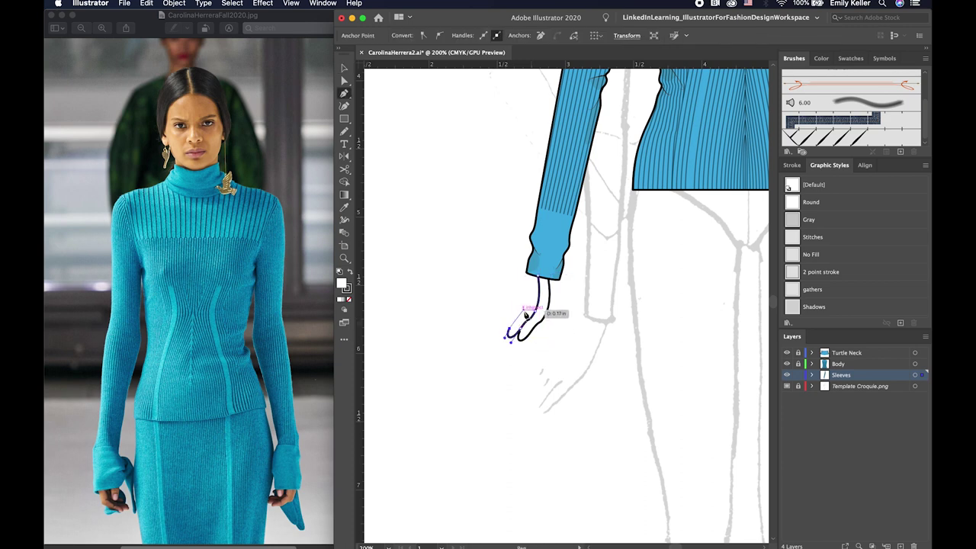
{"action": "left_click_drag", "start_coordinate": [527, 305], "coordinate": [533, 275]}
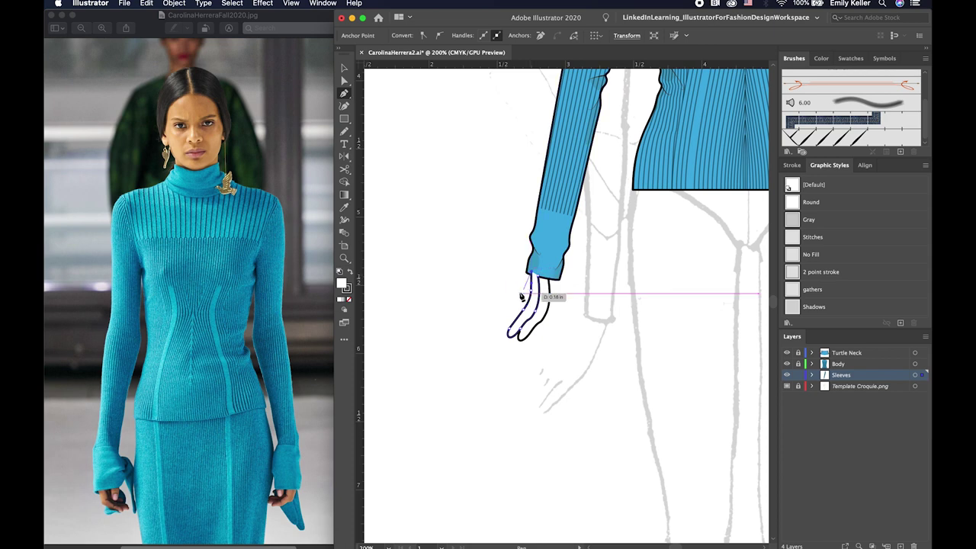
{"action": "key", "text": "v"}
- Fill the streamer outlines with the sleeve's blue and select their anchor points
{"action": "left_click_drag", "start_coordinate": [475, 323], "coordinate": [548, 337]}
{"action": "key", "text": "i"}
{"action": "left_click", "coordinate": [561, 240]}
{"action": "key", "text": "v"}
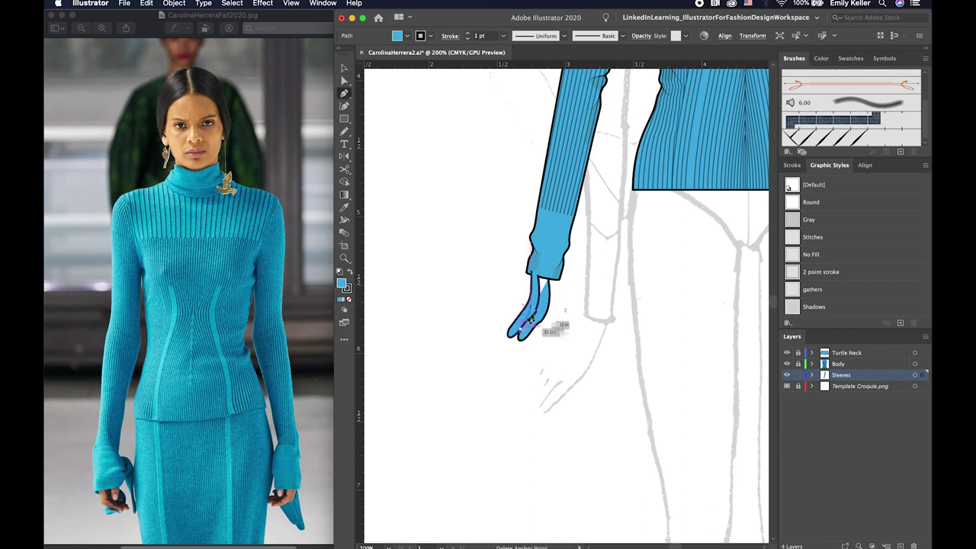
{"action": "key", "text": "p"}
{"action": "key", "text": "a"}
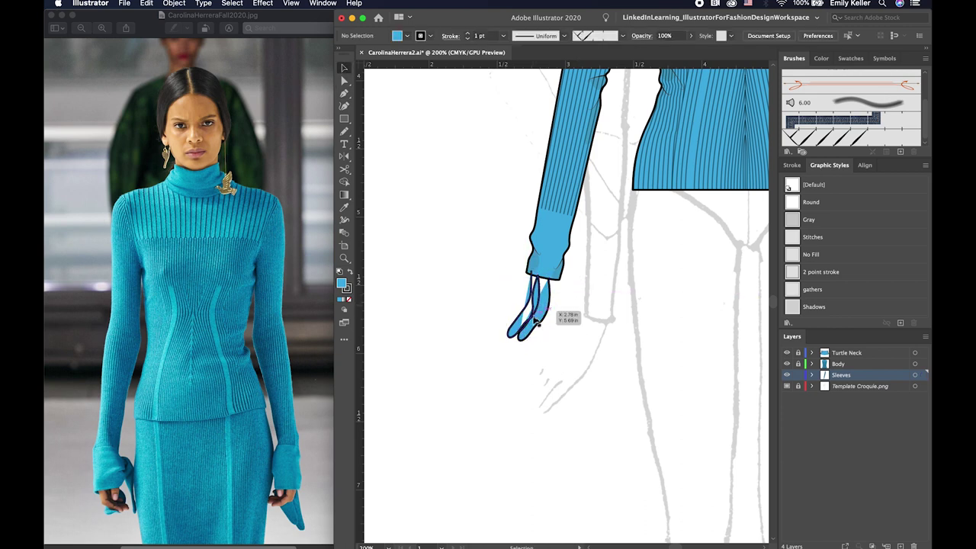
{"action": "left_click_drag", "start_coordinate": [541, 272], "coordinate": [508, 338]}
{"action": "key", "text": "ctrl+equal"}
{"action": "key", "text": "ctrl+equal"}
{"action": "key", "text": "ctrl+equal"}
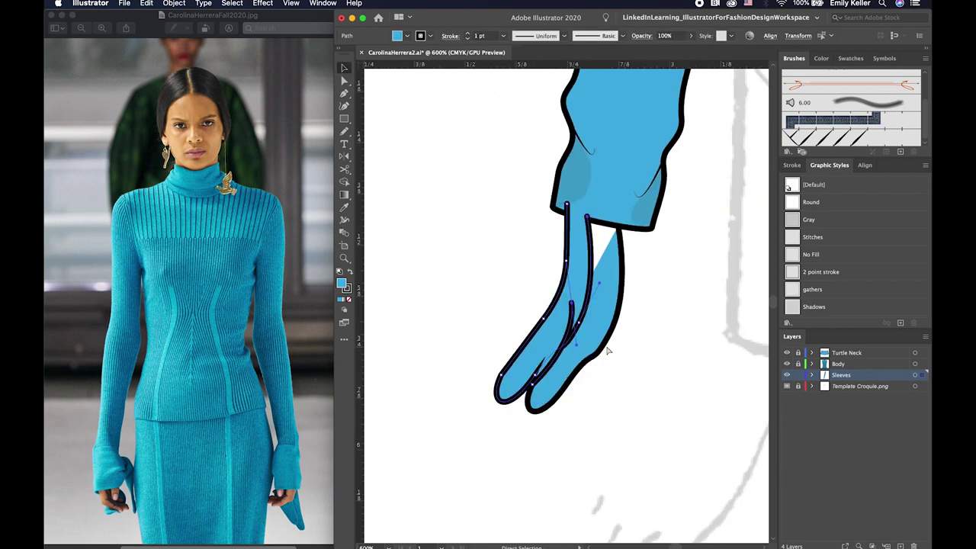
- Zoom in on the cuff and select the left and right streamer outlines
{"action": "left_click", "coordinate": [605, 348]}
{"action": "left_click", "coordinate": [621, 365]}
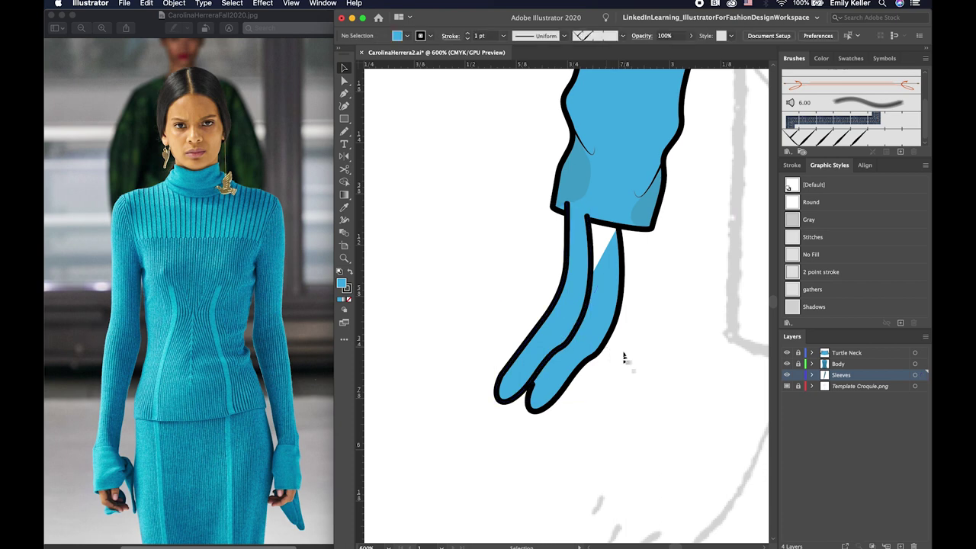
{"action": "left_click", "coordinate": [587, 219]}
{"action": "left_click", "coordinate": [604, 207]}
{"action": "key", "text": "v"}
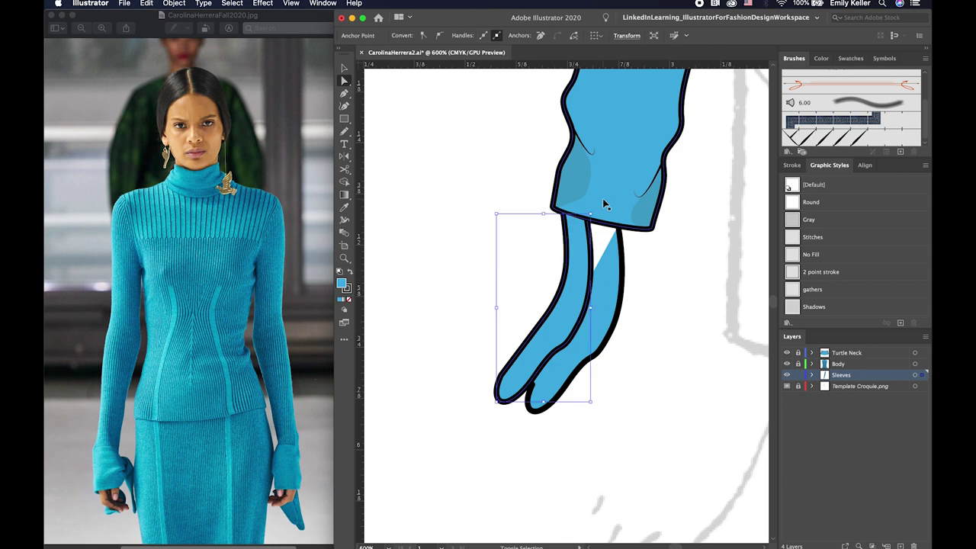
{"action": "left_click", "coordinate": [613, 322]}
- Draw a curved line along the left streamer's inner edge
{"action": "key", "text": "p"}
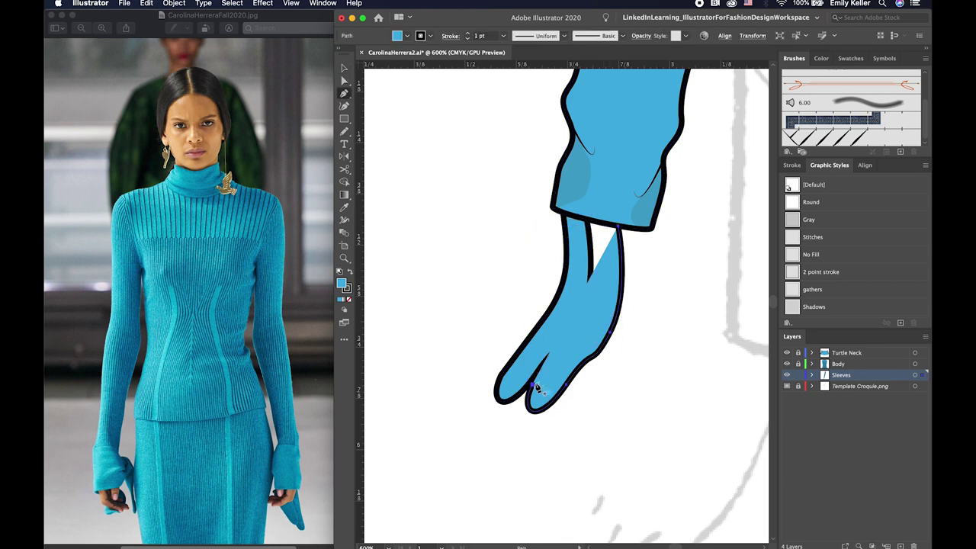
{"action": "left_click", "coordinate": [532, 383]}
{"action": "left_click_drag", "start_coordinate": [583, 273], "coordinate": [583, 304]}
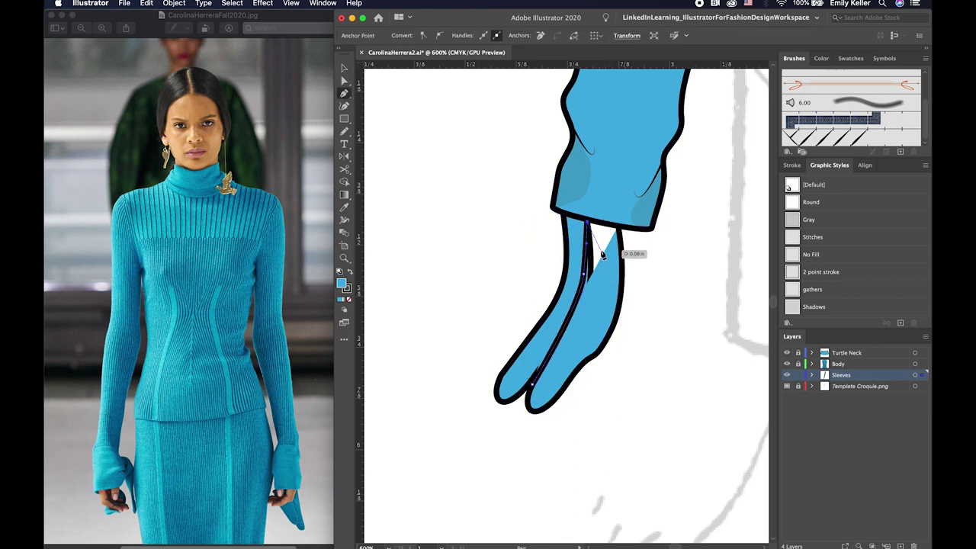
{"action": "key", "text": "v"}
{"action": "left_click", "coordinate": [664, 331]}
- Move one streamer to the right to widen the gap between strands
{"action": "left_click", "coordinate": [603, 349]}
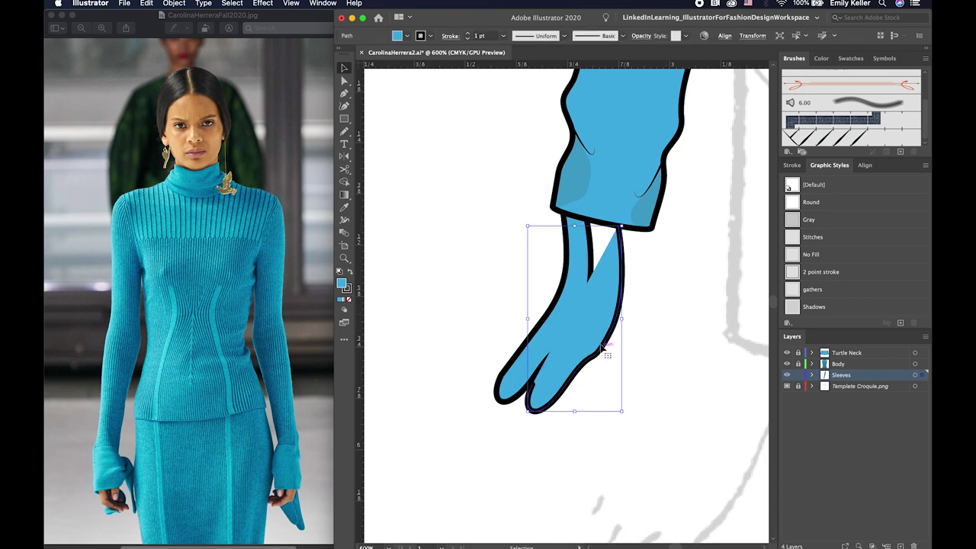
{"action": "left_click_drag", "start_coordinate": [570, 393], "coordinate": [604, 393]}
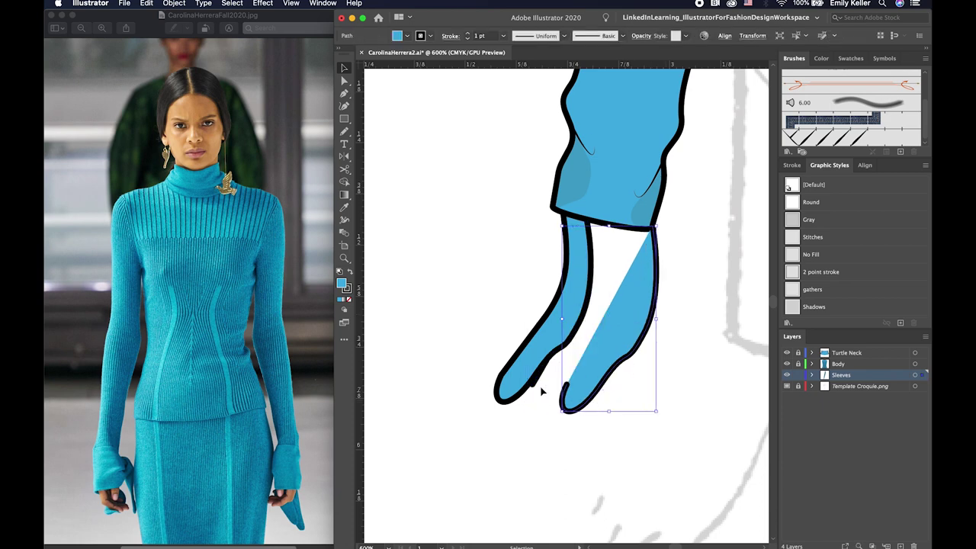
{"action": "left_click", "coordinate": [538, 388]}
{"action": "left_click", "coordinate": [574, 393]}
- Reshape the right streamer's curve and position it beside the left streamer
{"action": "key", "text": "p"}
{"action": "left_click_drag", "start_coordinate": [623, 291], "coordinate": [623, 261]}
{"action": "key", "text": "v"}
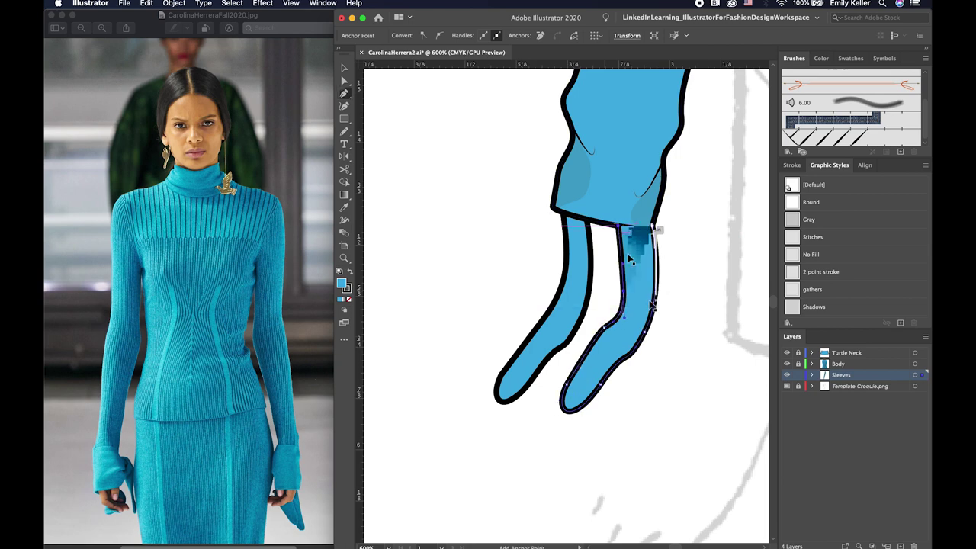
{"action": "left_click_drag", "start_coordinate": [642, 307], "coordinate": [616, 306]}
{"action": "key", "text": "Left"}
{"action": "key", "text": "Left"}
{"action": "key", "text": "Left"}
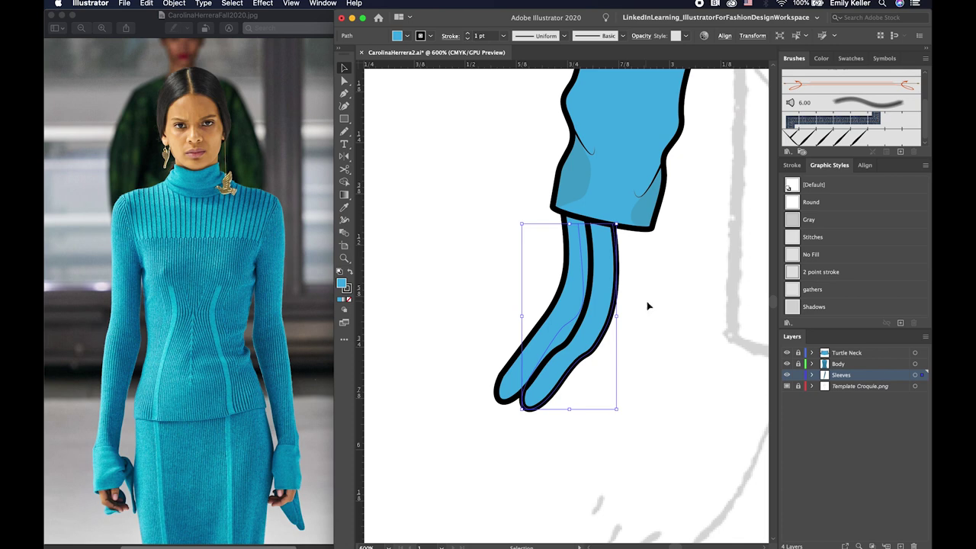
{"action": "left_click_drag", "start_coordinate": [616, 291], "coordinate": [623, 289]}
{"action": "left_click", "coordinate": [648, 298]}
- Shift the left streamer slightly right and pull the streamer's left edge inward to narrow it
{"action": "key", "text": "a"}
{"action": "left_click", "coordinate": [620, 259]}
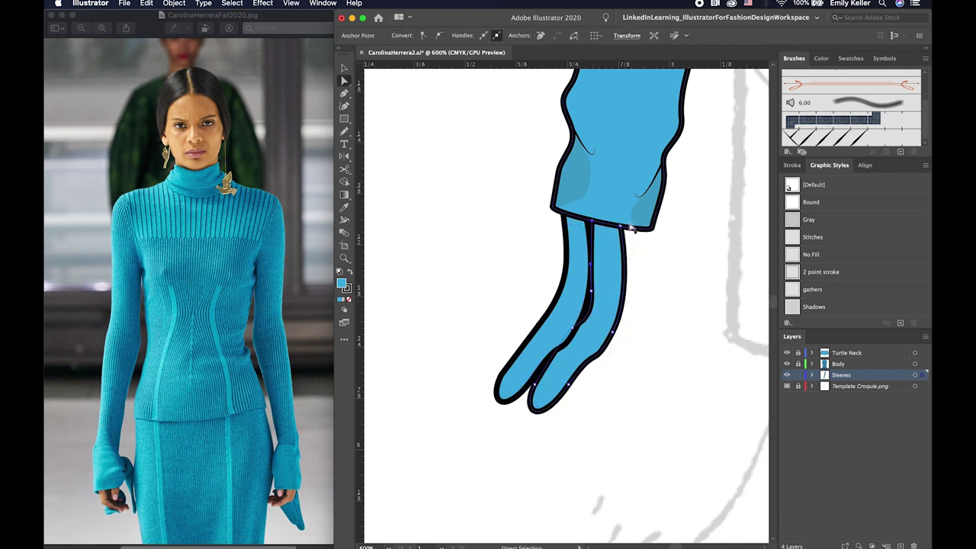
{"action": "key", "text": "v"}
{"action": "left_click_drag", "start_coordinate": [586, 321], "coordinate": [594, 315]}
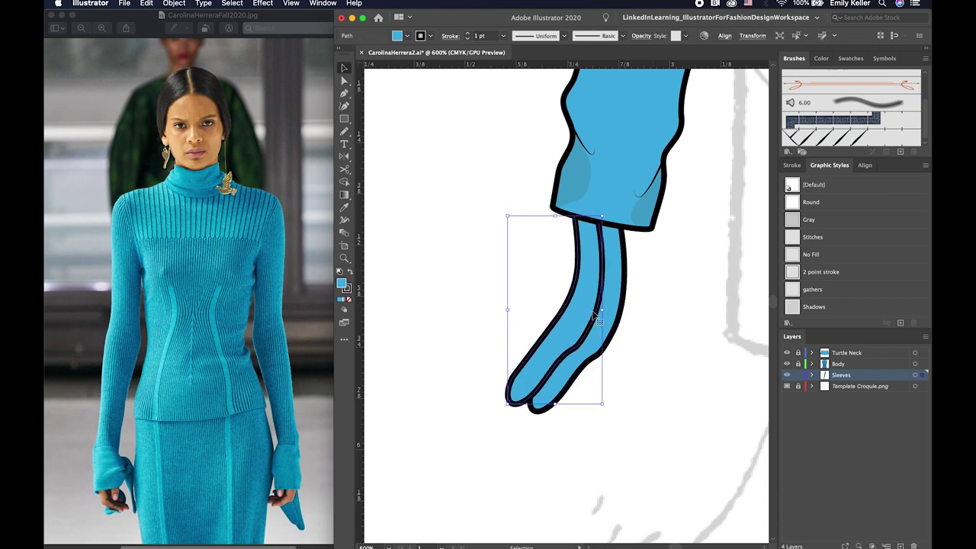
{"action": "left_click", "coordinate": [648, 328]}
{"action": "scroll", "coordinate": [656, 328], "scroll_direction": "down", "scroll_amount": 5}
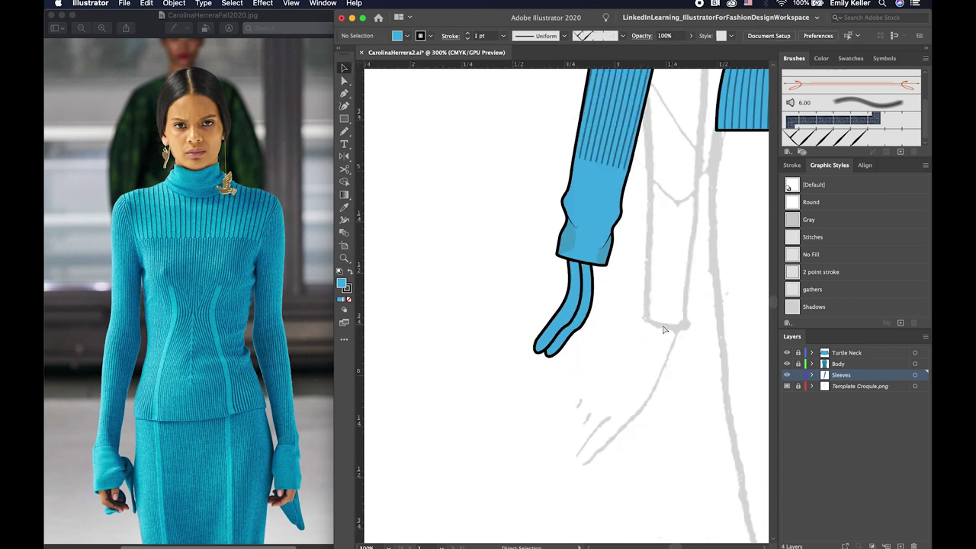
{"action": "left_click_drag", "start_coordinate": [593, 339], "coordinate": [584, 343]}
{"action": "left_click", "coordinate": [509, 368]}
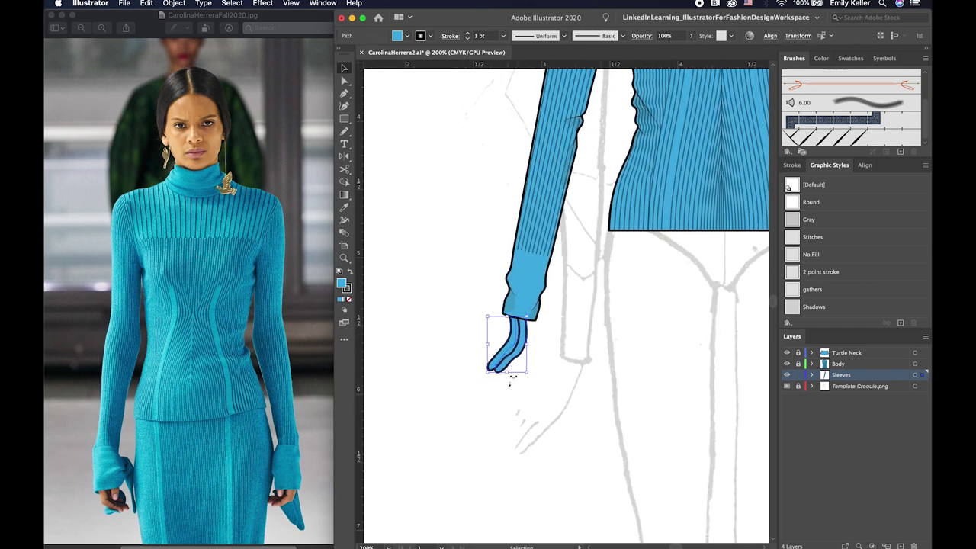
{"action": "mouse_move", "coordinate": [489, 345]}
{"action": "left_mouse_down"}
{"action": "mouse_move", "coordinate": [502, 357]}
{"action": "mouse_move", "coordinate": [496, 348]}
{"action": "left_mouse_up"}
{"action": "scroll", "coordinate": [497, 354], "scroll_direction": "up", "scroll_amount": 3}
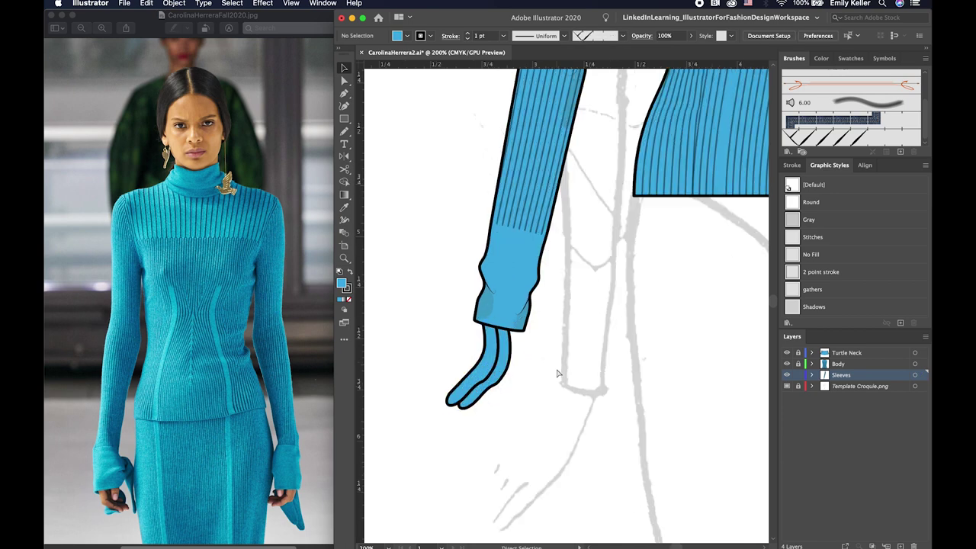
- Drag the strand's tip points and move the inner edge point down to taper it
{"action": "scroll", "coordinate": [488, 366], "scroll_direction": "up", "scroll_amount": 3}
{"action": "scroll", "coordinate": [476, 412], "scroll_direction": "down", "scroll_amount": 2}
{"action": "key", "text": "a"}
{"action": "left_click_drag", "start_coordinate": [472, 413], "coordinate": [508, 340]}
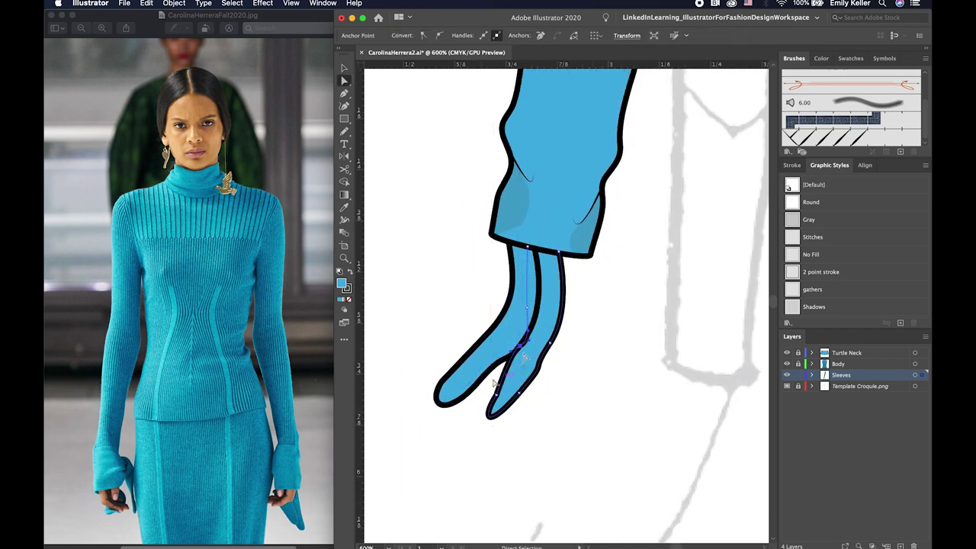
{"action": "mouse_move", "coordinate": [465, 404]}
{"action": "left_mouse_down"}
{"action": "mouse_move", "coordinate": [482, 395]}
{"action": "mouse_move", "coordinate": [472, 397]}
{"action": "left_mouse_up"}
{"action": "left_click_drag", "start_coordinate": [499, 343], "coordinate": [497, 343]}
{"action": "left_click", "coordinate": [526, 352]}
{"action": "left_click_drag", "start_coordinate": [527, 356], "coordinate": [538, 389]}
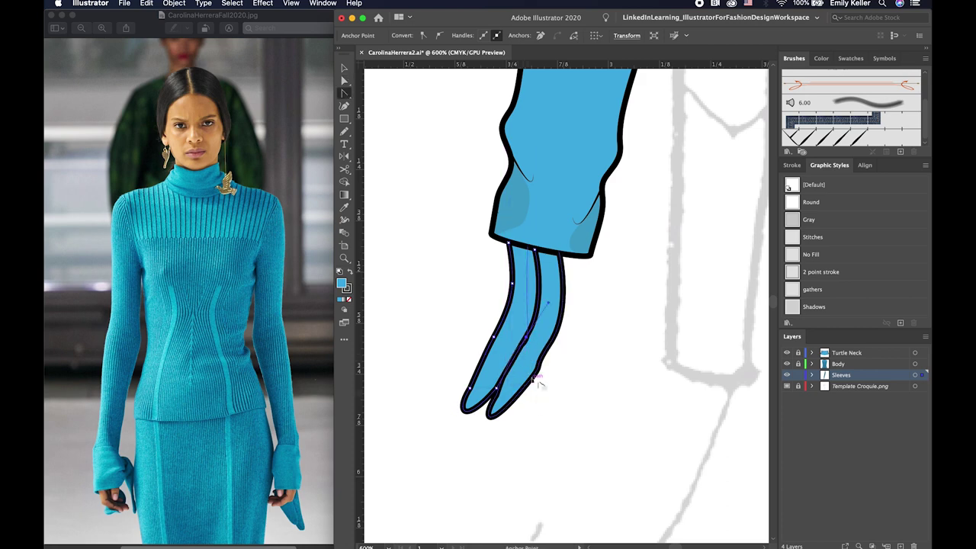
{"action": "left_click_drag", "start_coordinate": [534, 386], "coordinate": [535, 388]}
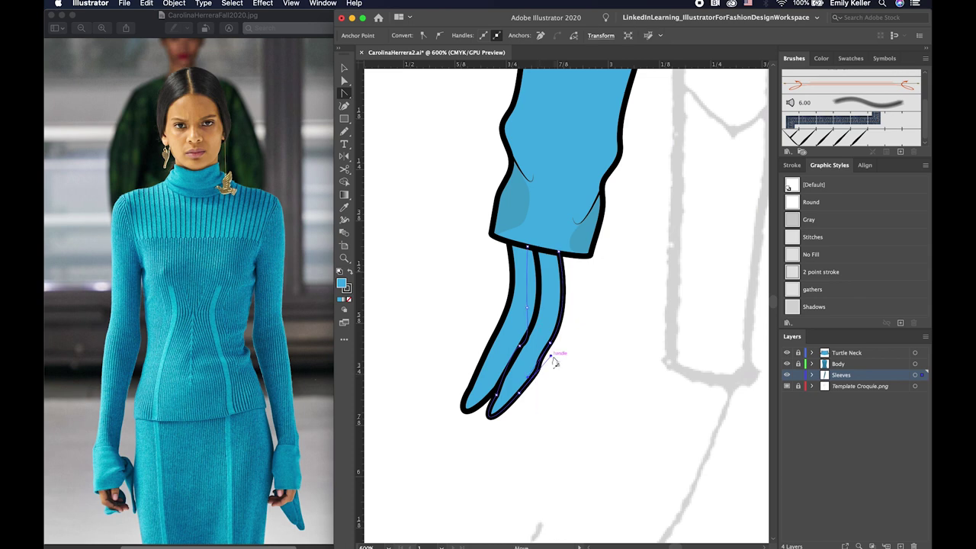
- Inspect the streamer's anchor points and handles, then zoom back in on the cuff
{"action": "key", "text": "v"}
{"action": "left_click", "coordinate": [589, 380]}
{"action": "key", "text": "a"}
{"action": "left_click", "coordinate": [527, 351]}
{"action": "left_click", "coordinate": [520, 349]}
{"action": "key", "text": "v"}
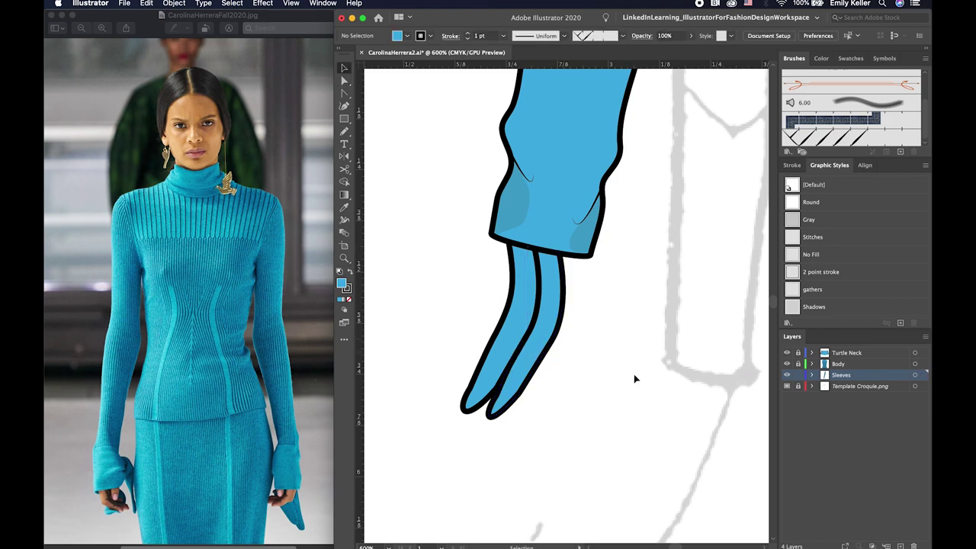
{"action": "key", "text": "ctrl+minus"}
{"action": "key", "text": "ctrl+minus"}
{"action": "key", "text": "ctrl+minus"}
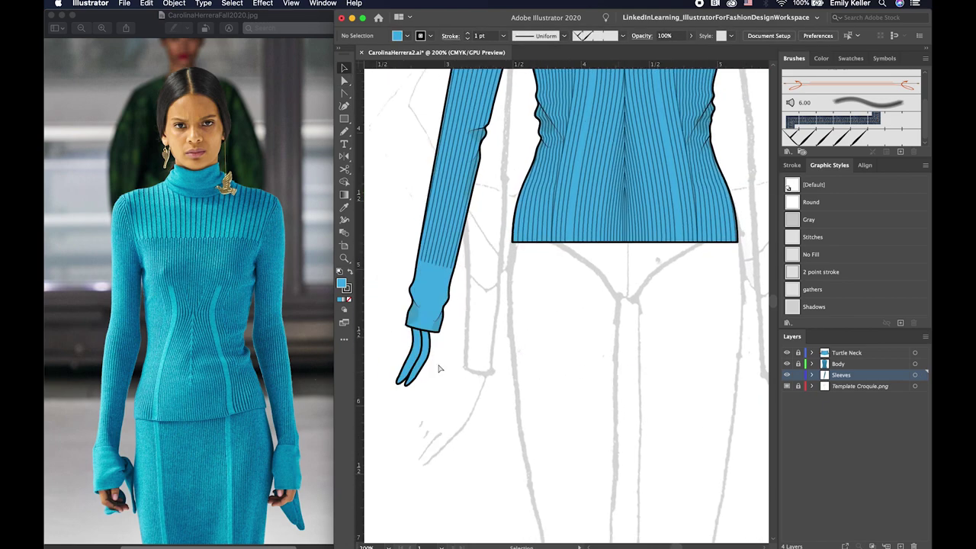
{"action": "key", "text": "ctrl+plus"}
{"action": "key", "text": "ctrl+plus"}
{"action": "key", "text": "ctrl+plus"}
{"action": "scroll", "coordinate": [506, 447], "scroll_direction": "down", "scroll_amount": 5}
{"action": "scroll", "coordinate": [505, 447], "scroll_direction": "left", "scroll_amount": 5}
- Reshape the lower strand tips and the point between strands, rounding the right strand's tip
{"action": "key", "text": "a"}
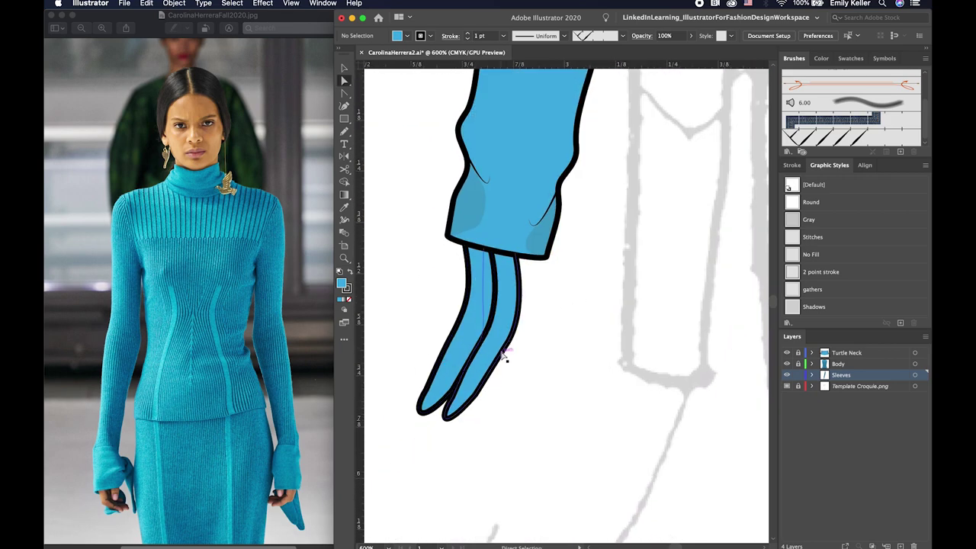
{"action": "left_click", "coordinate": [505, 357]}
{"action": "left_click_drag", "start_coordinate": [446, 418], "coordinate": [461, 421]}
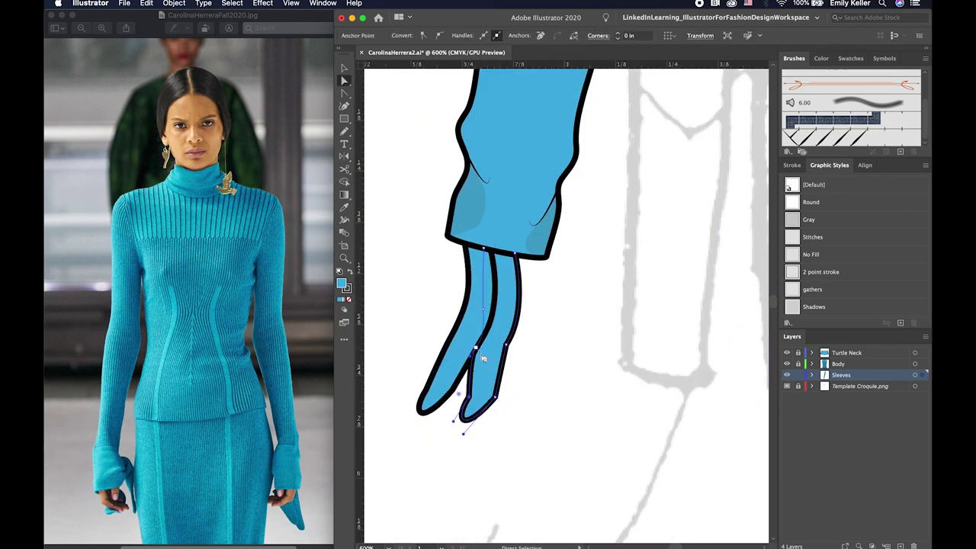
{"action": "left_click_drag", "start_coordinate": [481, 356], "coordinate": [487, 356]}
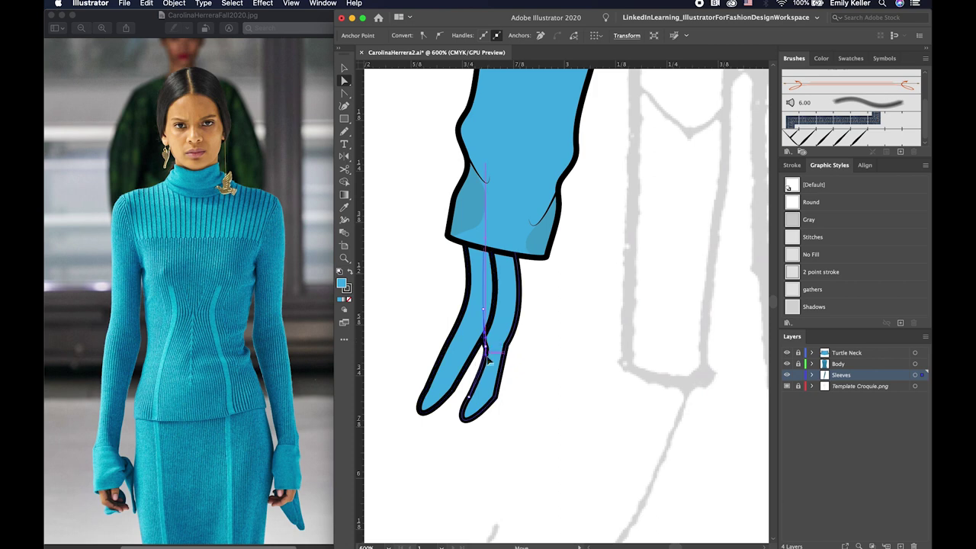
{"action": "left_click", "coordinate": [505, 355]}
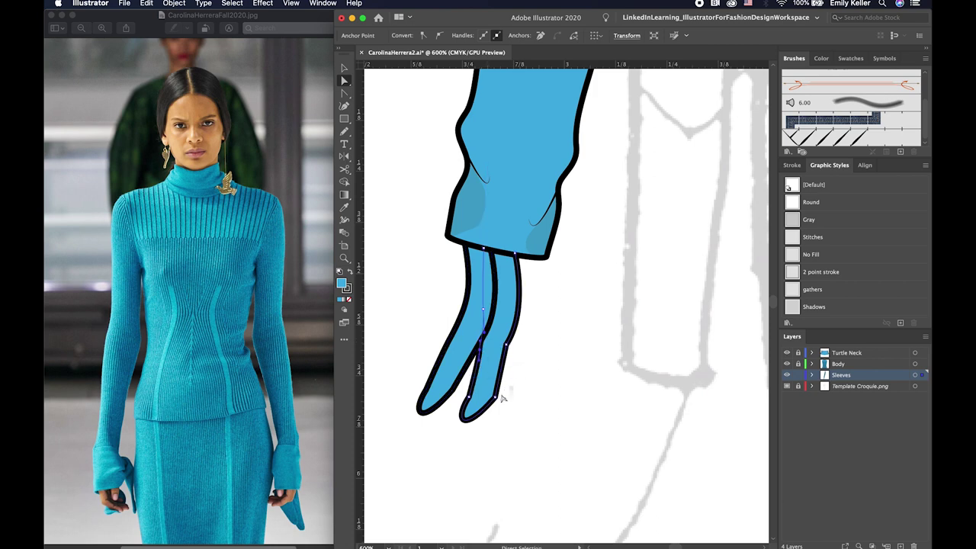
{"action": "left_click", "coordinate": [466, 418]}
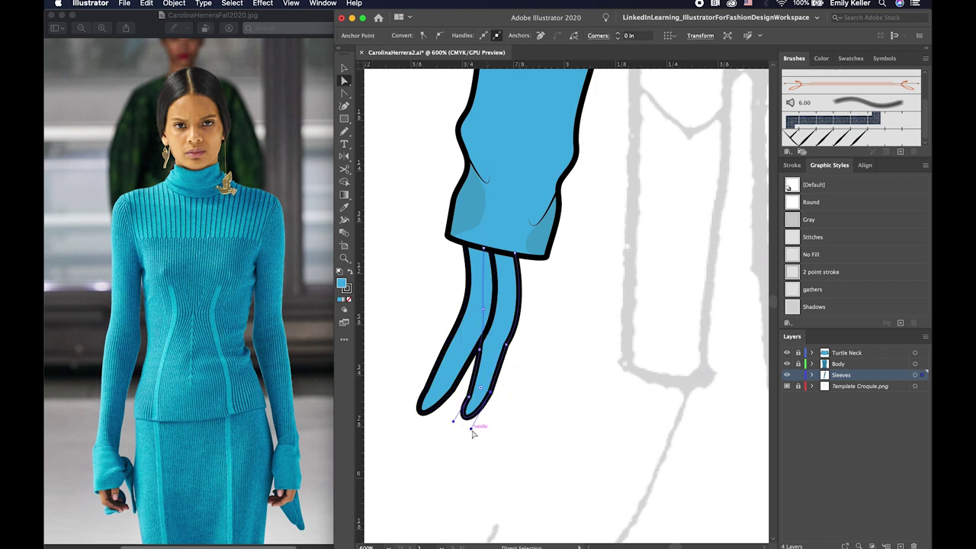
{"action": "left_click_drag", "start_coordinate": [471, 431], "coordinate": [470, 433]}
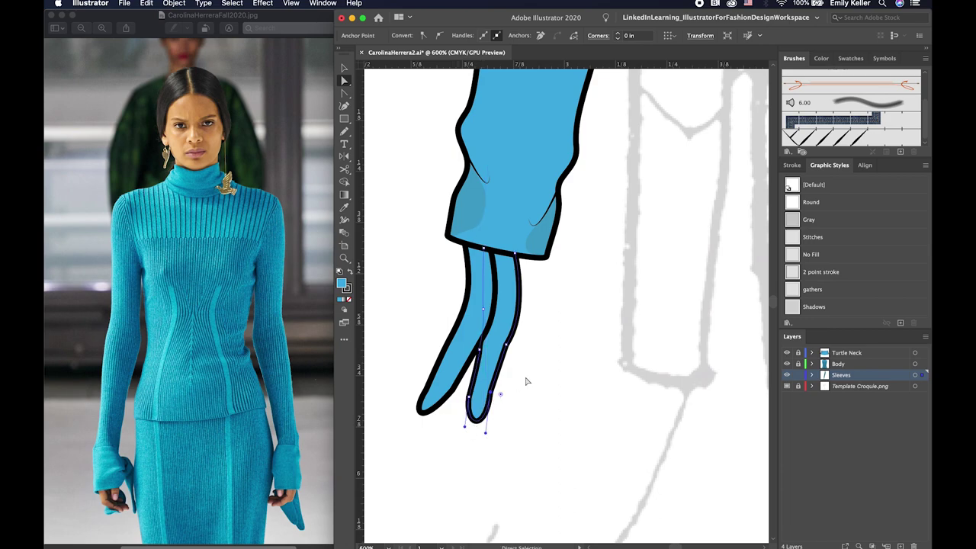
{"action": "key", "text": "v"}
{"action": "left_click", "coordinate": [571, 366]}
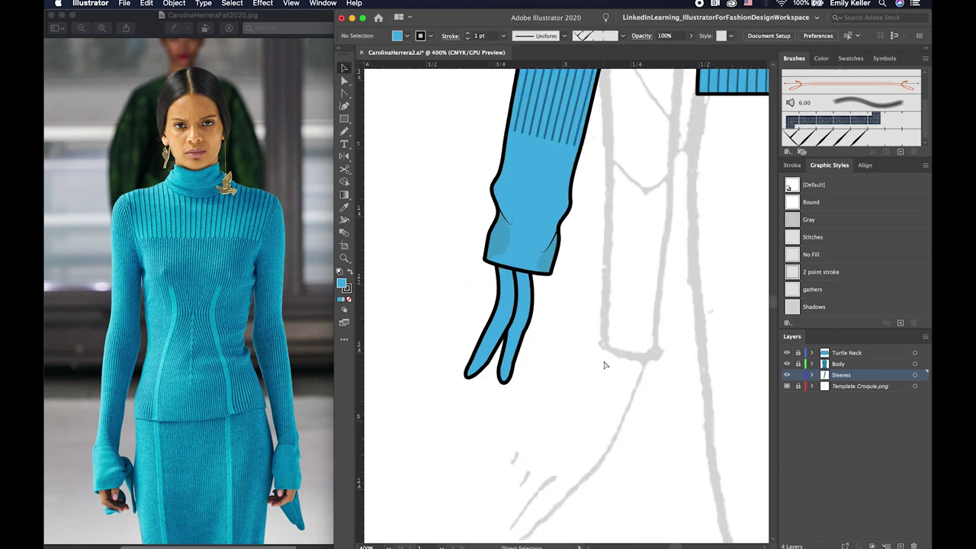
- Isolate the sleeve's rib group and extend the rib blend's bottom points down to the cuff
{"action": "scroll", "coordinate": [603, 358], "scroll_direction": "down", "scroll_amount": 5}
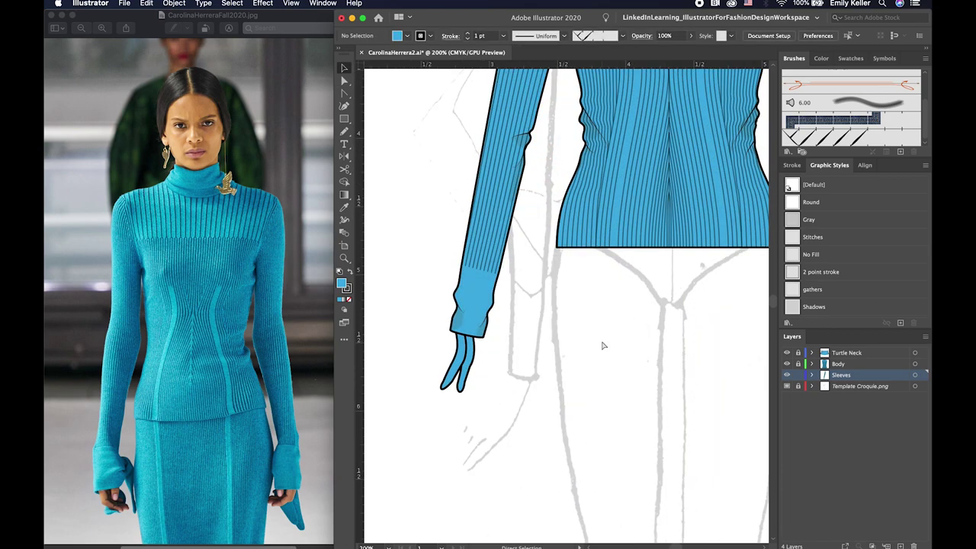
{"action": "left_click", "coordinate": [490, 266]}
{"action": "double_click", "coordinate": [478, 263]}
{"action": "left_click", "coordinate": [457, 259]}
{"action": "scroll", "coordinate": [450, 267], "scroll_direction": "up", "scroll_amount": 2}
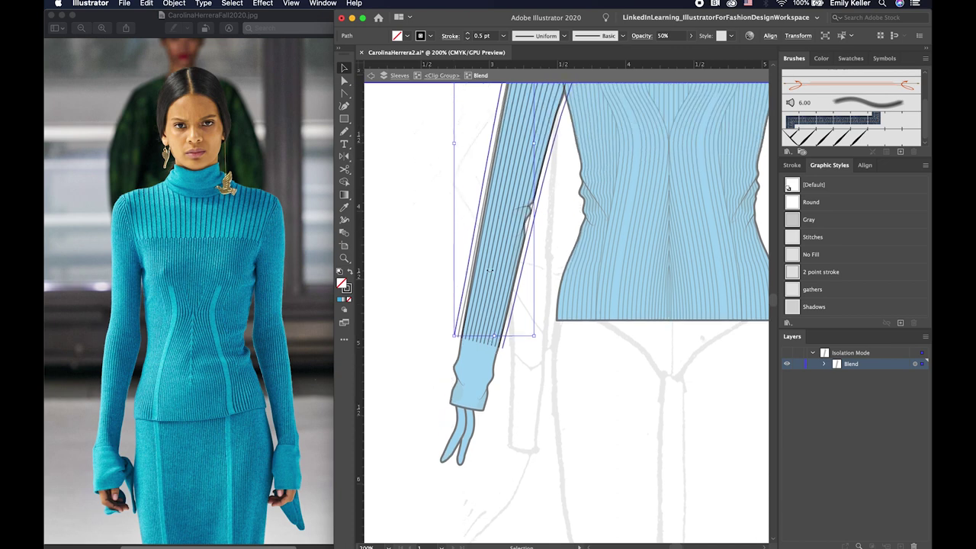
{"action": "key", "text": "a"}
{"action": "left_click_drag", "start_coordinate": [452, 341], "coordinate": [452, 352]}
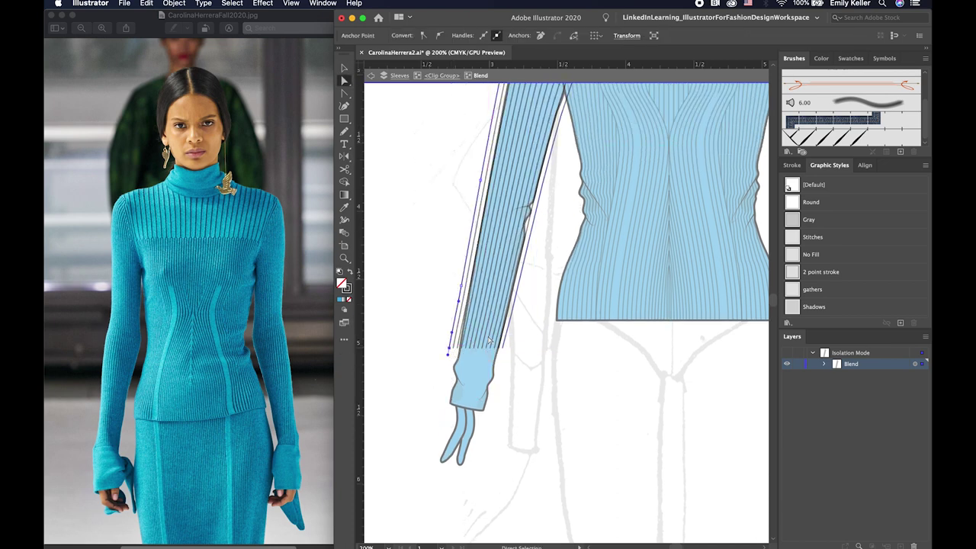
{"action": "left_click", "coordinate": [463, 291]}
{"action": "left_click", "coordinate": [507, 343]}
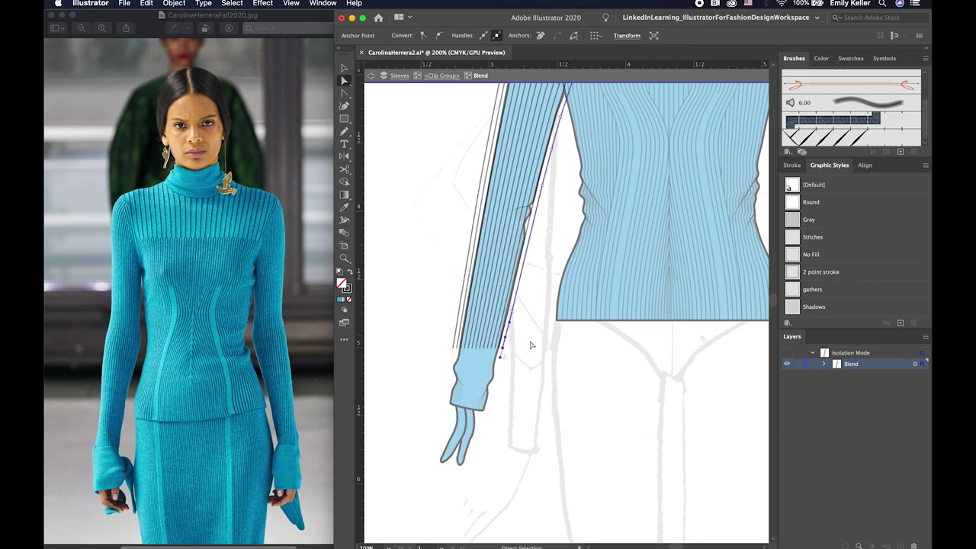
{"action": "key", "text": "Down"}
{"action": "key", "text": "Left"}
{"action": "left_click", "coordinate": [542, 397]}
- Move the rib edge's top anchor up to reach the shoulder
{"action": "key", "text": "super+minus"}
{"action": "key", "text": "super+minus"}
{"action": "scroll", "coordinate": [556, 274], "scroll_direction": "up", "scroll_amount": 1}
{"action": "key", "text": "v"}
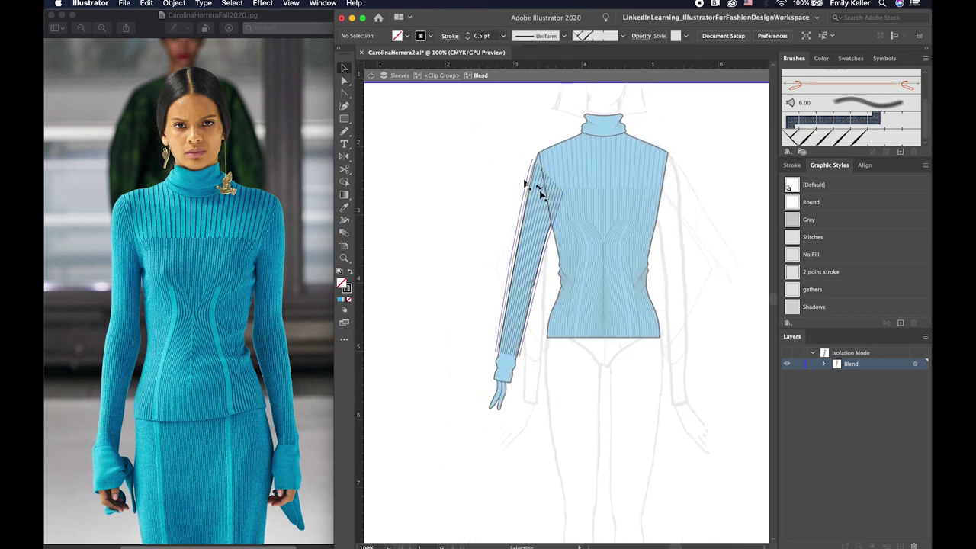
{"action": "key", "text": "a"}
{"action": "left_click_drag", "start_coordinate": [533, 159], "coordinate": [536, 165]}
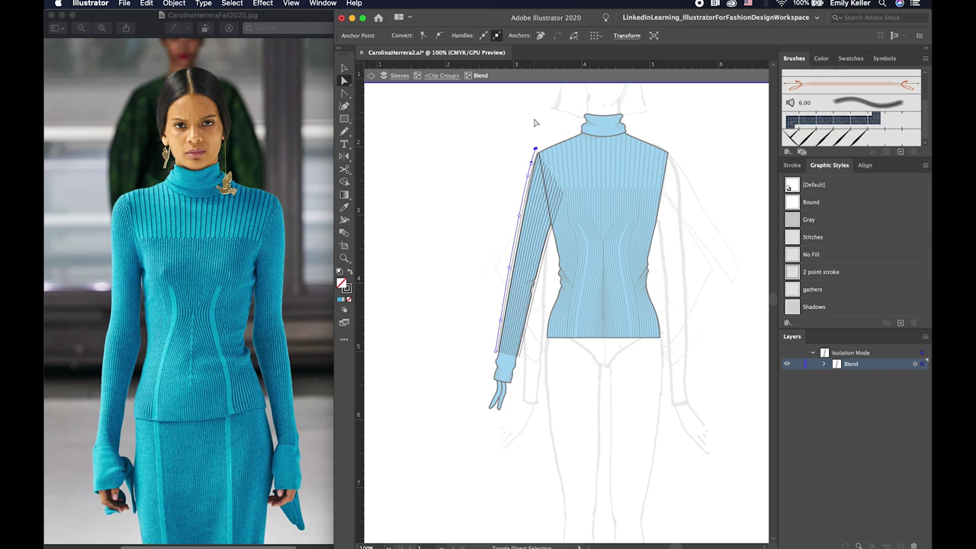
{"action": "key", "text": "super+plus"}
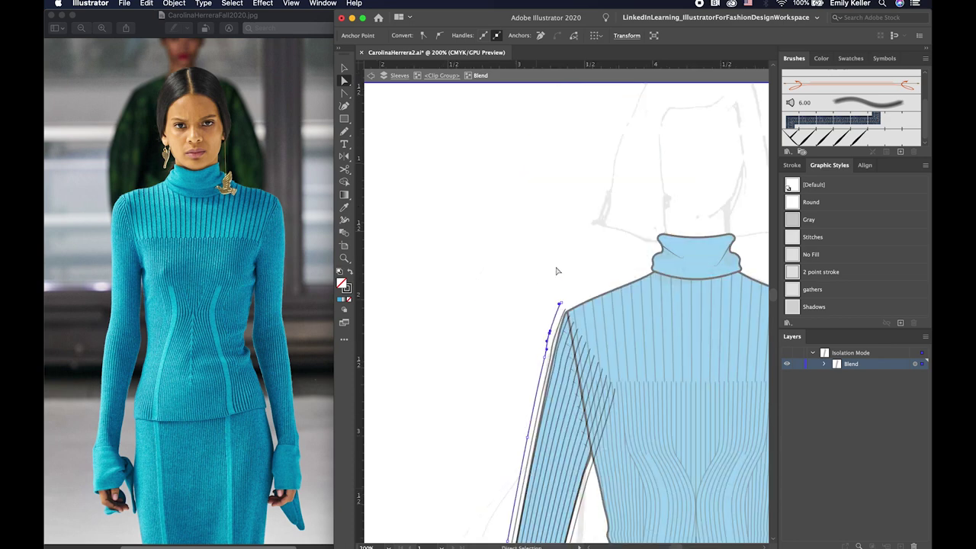
{"action": "key", "text": "shift+c"}
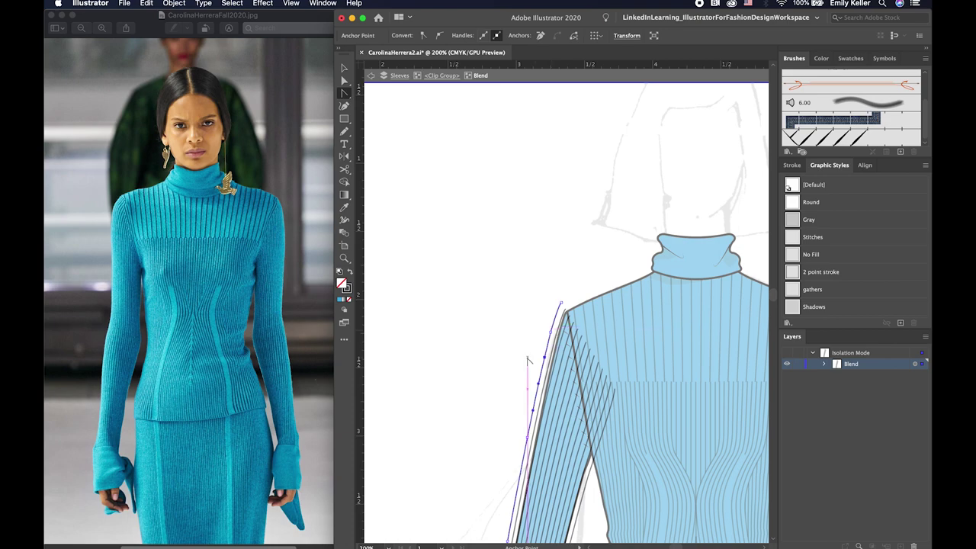
- Exit the isolated rib group and hide the croquis template layer
{"action": "key", "text": "Escape"}
{"action": "key", "text": "v"}
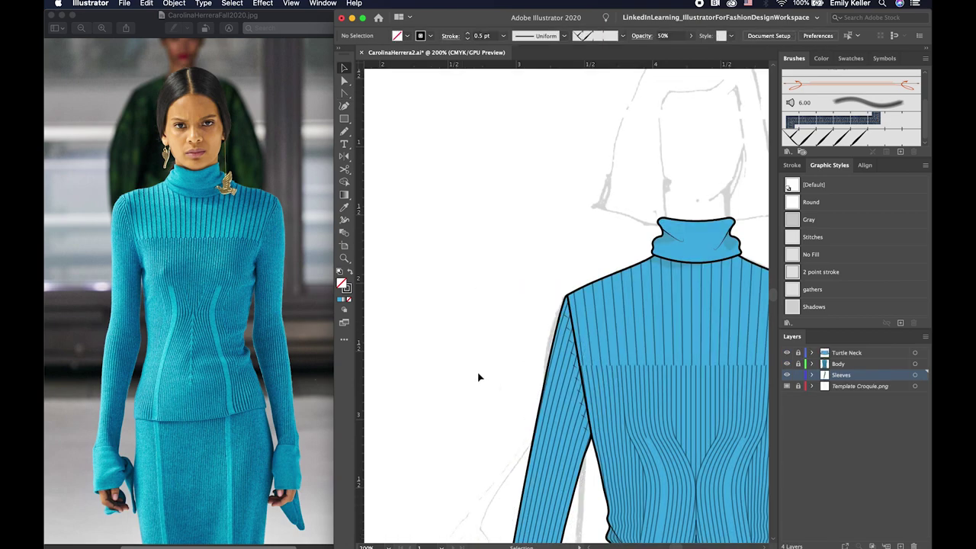
{"action": "key", "text": "ctrl+minus"}
{"action": "key", "text": "ctrl+minus"}
{"action": "key", "text": "ctrl+shift+w"}
{"action": "scroll", "coordinate": [725, 376], "scroll_direction": "down", "scroll_amount": 1}
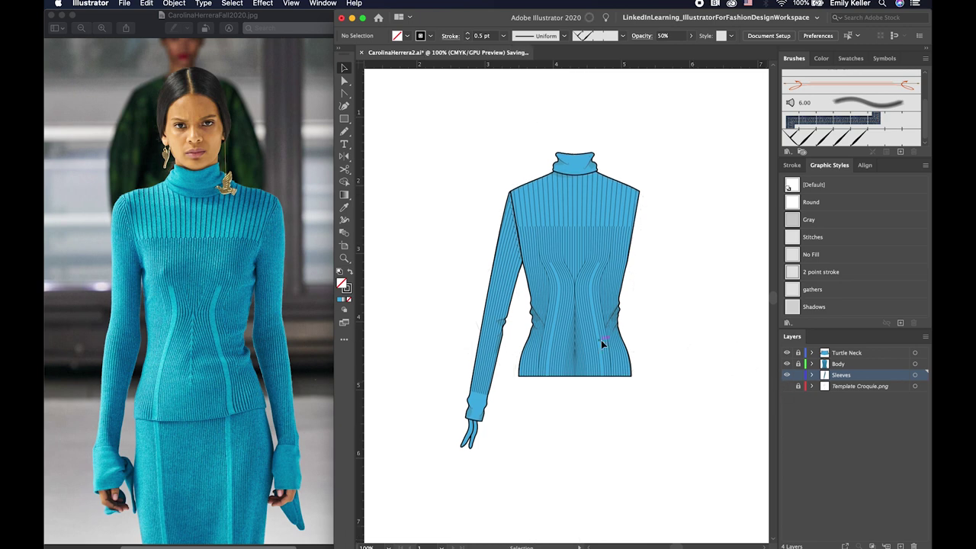
- Mirror a copy of the left sleeve across to form the right sleeve
{"action": "left_click_drag", "start_coordinate": [496, 458], "coordinate": [436, 327]}
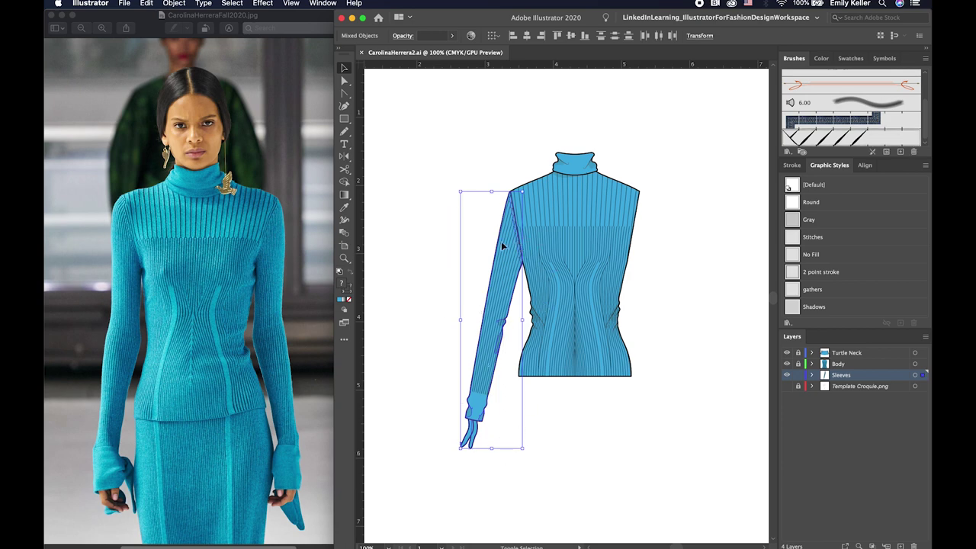
{"action": "key", "text": "o"}
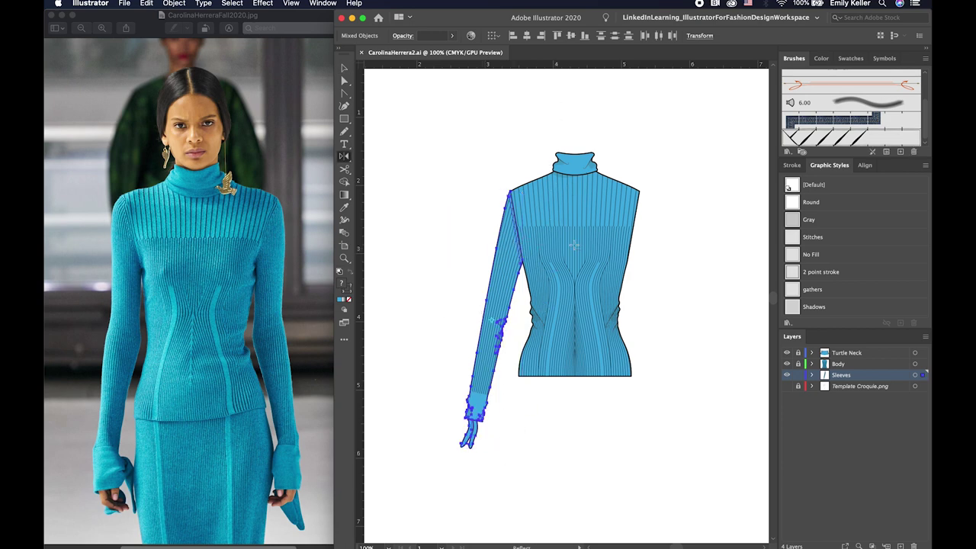
{"action": "left_click", "coordinate": [573, 244], "text": "alt"}
{"action": "left_click", "coordinate": [371, 344]}
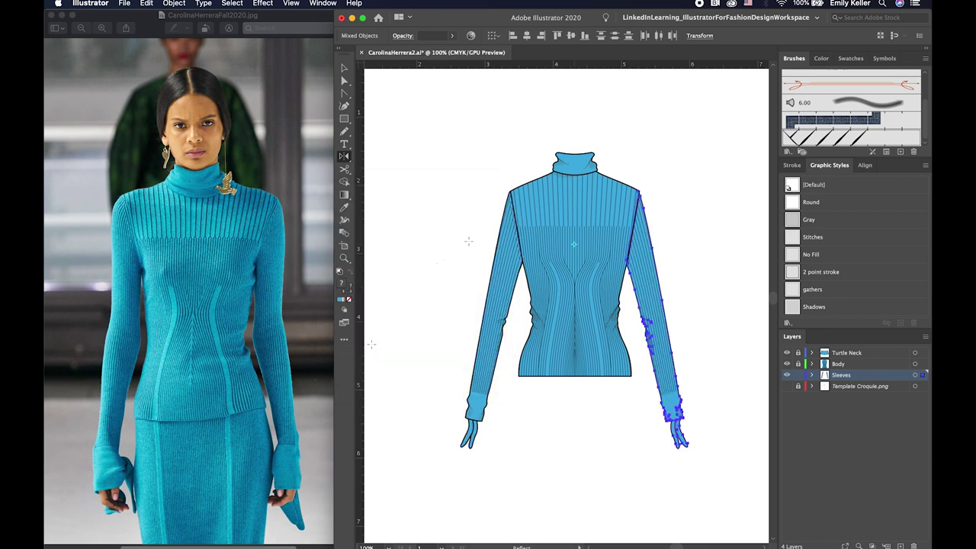
{"action": "key", "text": "v"}
{"action": "left_click", "coordinate": [479, 205]}
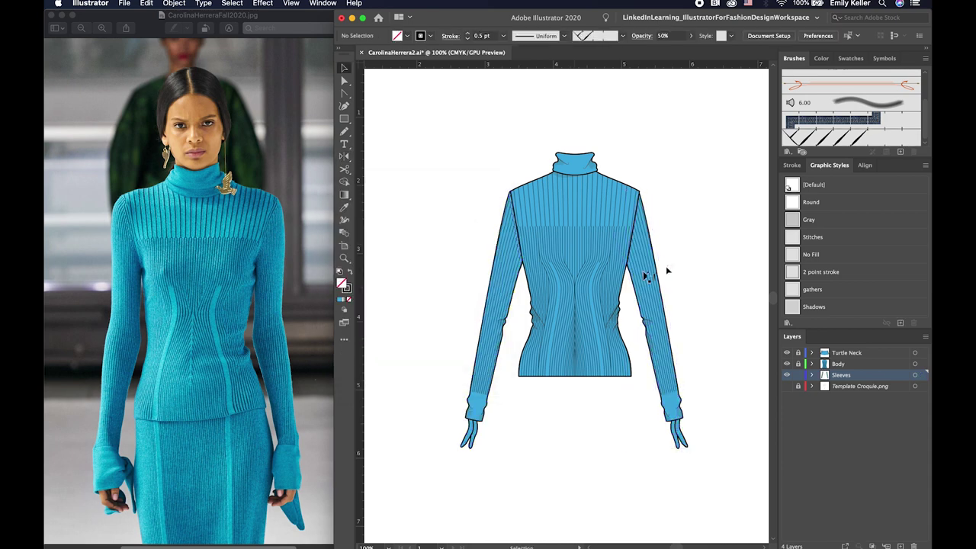
- Nudge the right sleeve group slightly down and to the right to meet the body
{"action": "key", "text": "super+equal"}
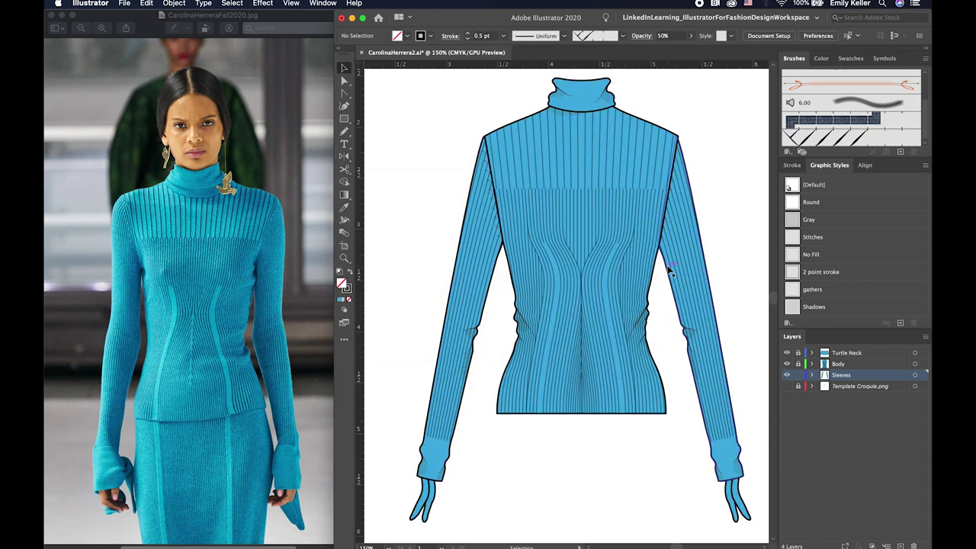
{"action": "left_click", "coordinate": [683, 282]}
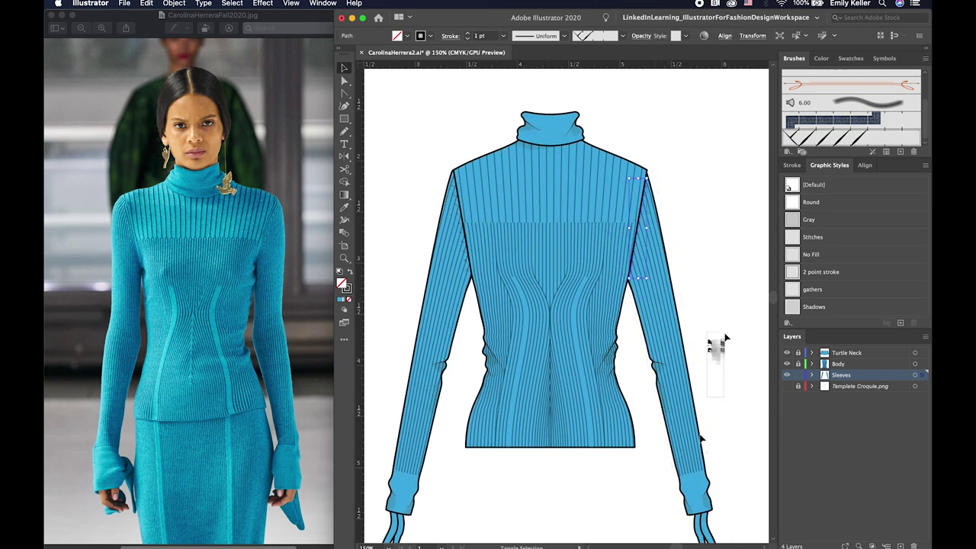
{"action": "left_click", "coordinate": [675, 512]}
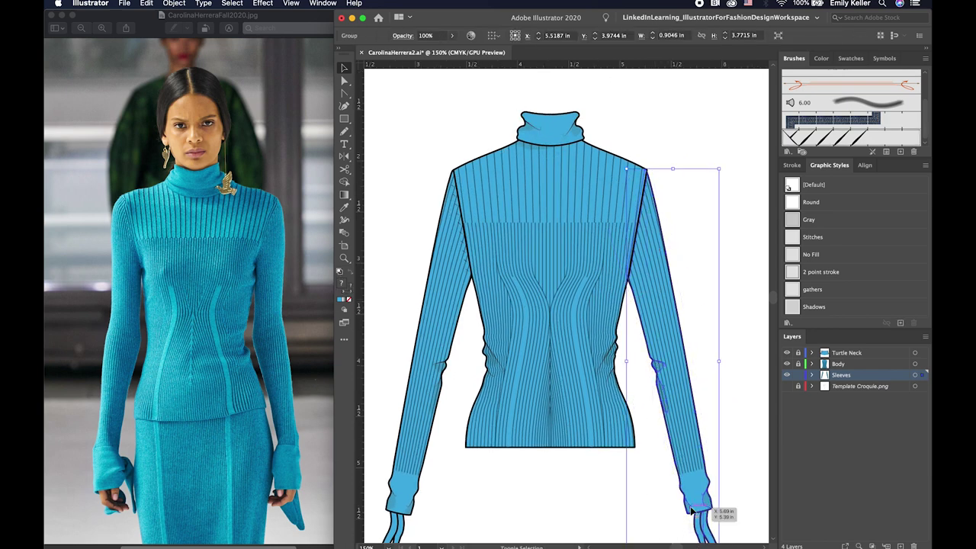
{"action": "left_click_drag", "start_coordinate": [692, 510], "coordinate": [693, 512]}
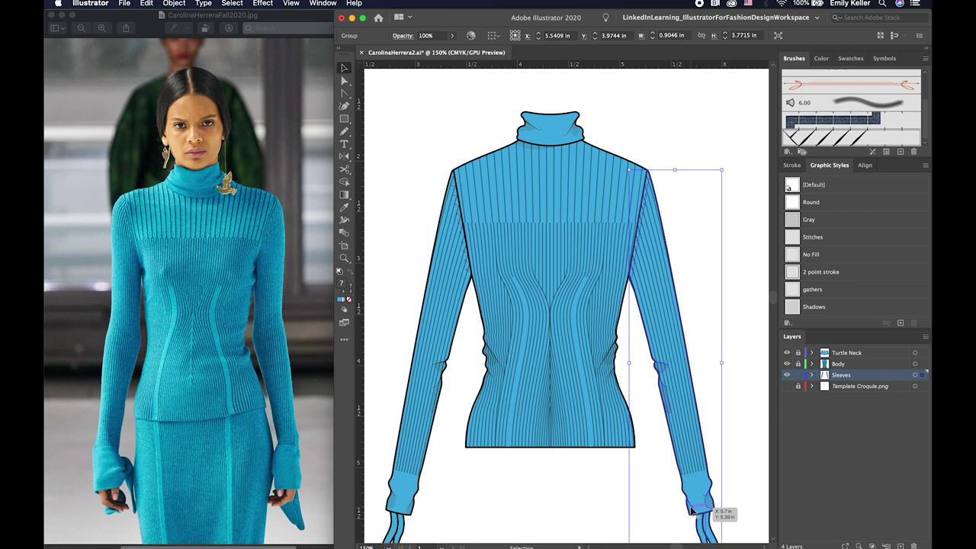
{"action": "left_click", "coordinate": [728, 164]}
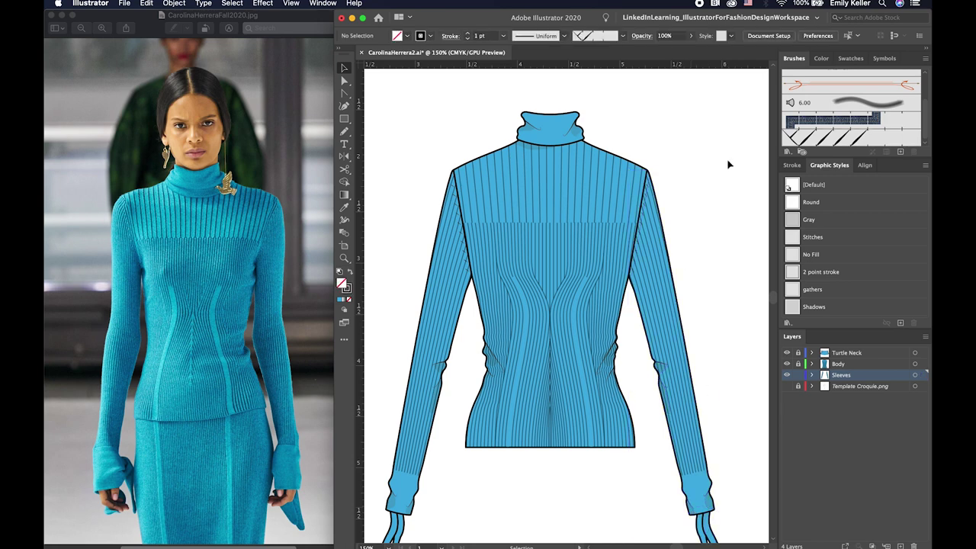
- Isolate the right sleeve, check its Pattern Brush stroke options, exit isolation and save
{"action": "left_click", "coordinate": [643, 229]}
{"action": "double_click", "coordinate": [643, 229]}
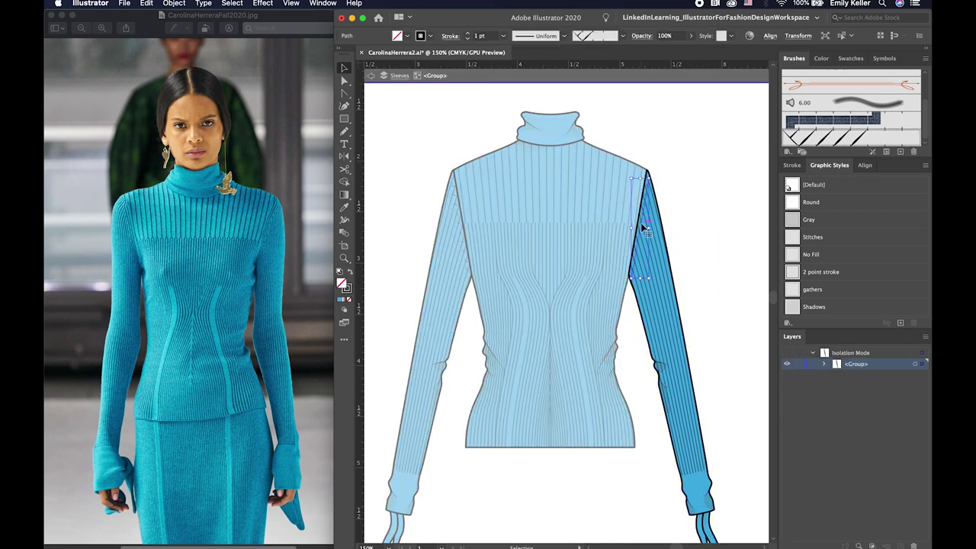
{"action": "left_click", "coordinate": [885, 153]}
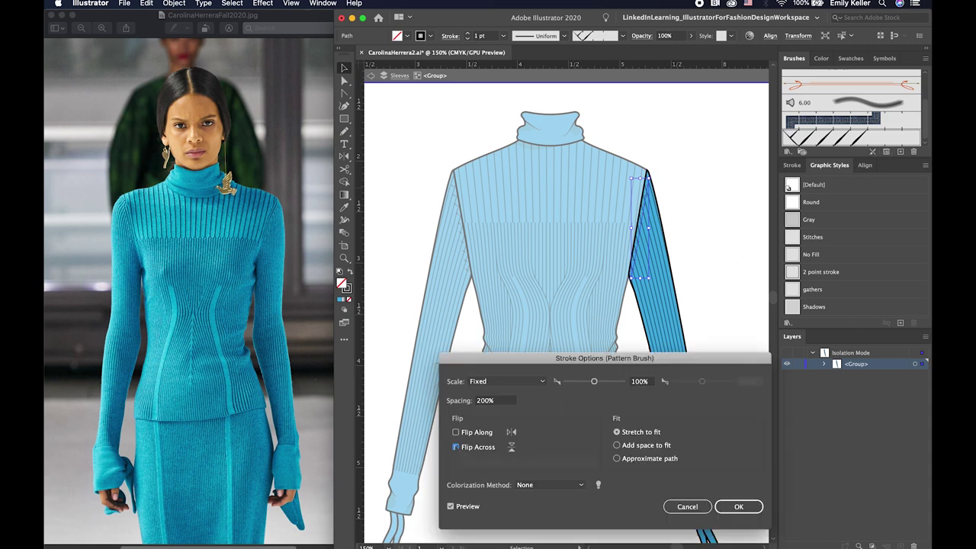
{"action": "left_click", "coordinate": [737, 507]}
{"action": "double_click", "coordinate": [720, 282]}
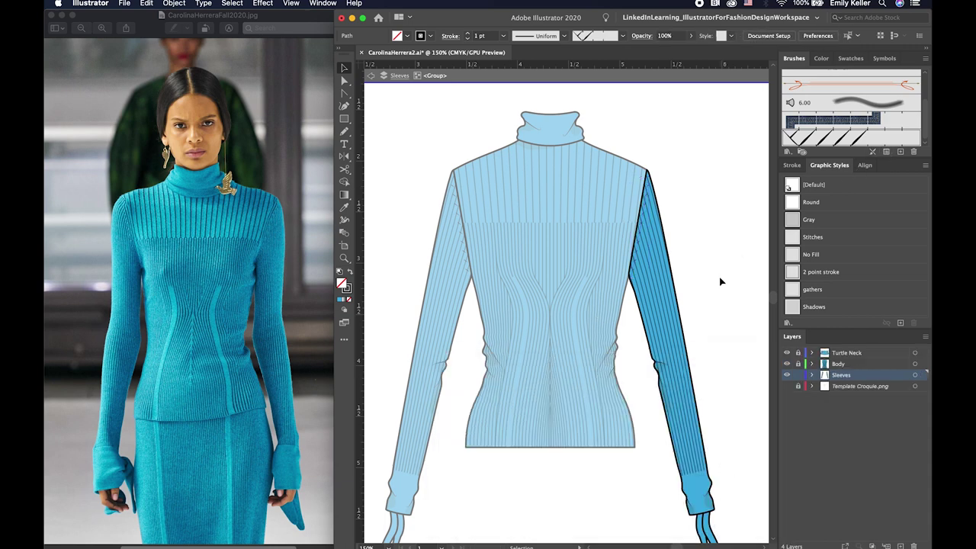
{"action": "key", "text": "ctrl+s"}
{"action": "scroll", "coordinate": [712, 301], "scroll_direction": "down", "scroll_amount": 2}
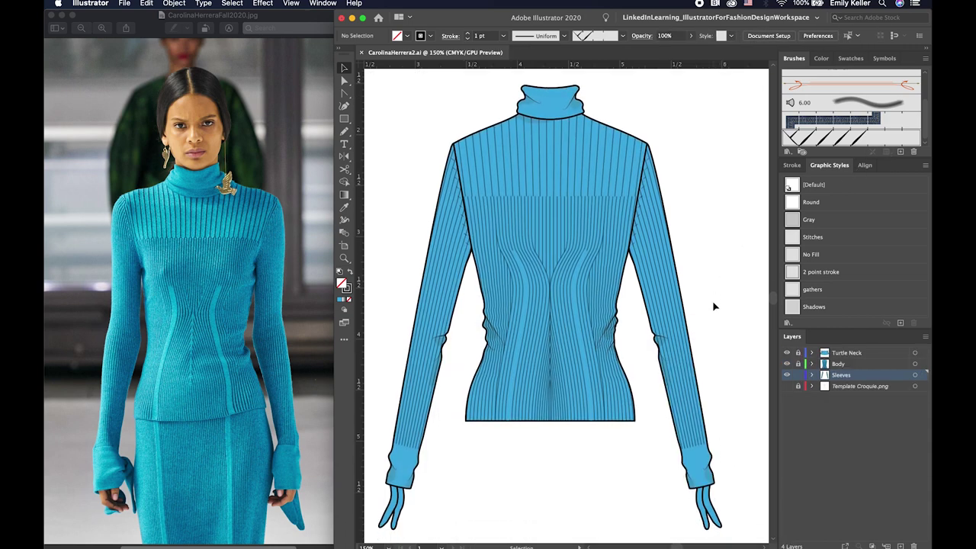
- Pencil-draw the left underarm shadow shape and apply the Shadows graphic style
{"action": "key", "text": "n"}
{"action": "key", "text": "z"}
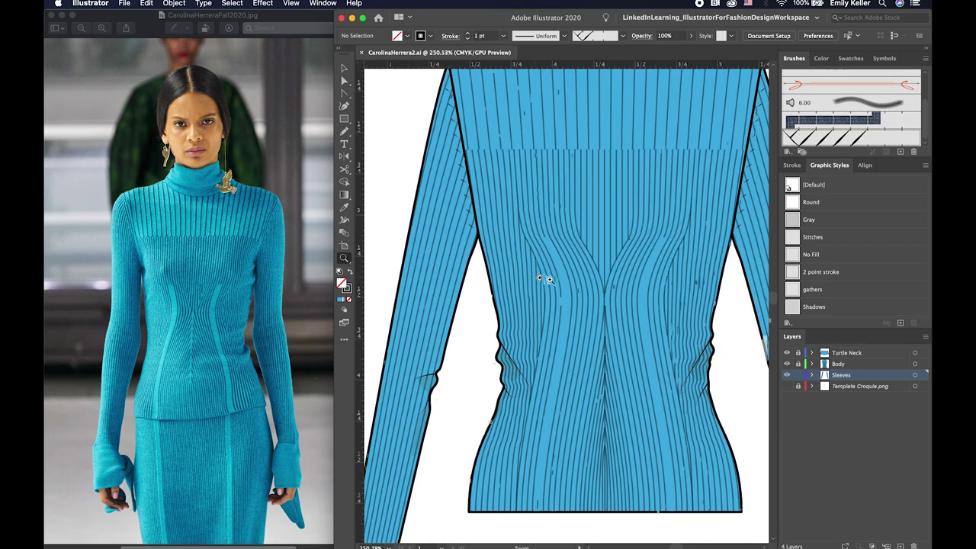
{"action": "left_click_drag", "start_coordinate": [463, 274], "coordinate": [559, 266]}
{"action": "key", "text": "n"}
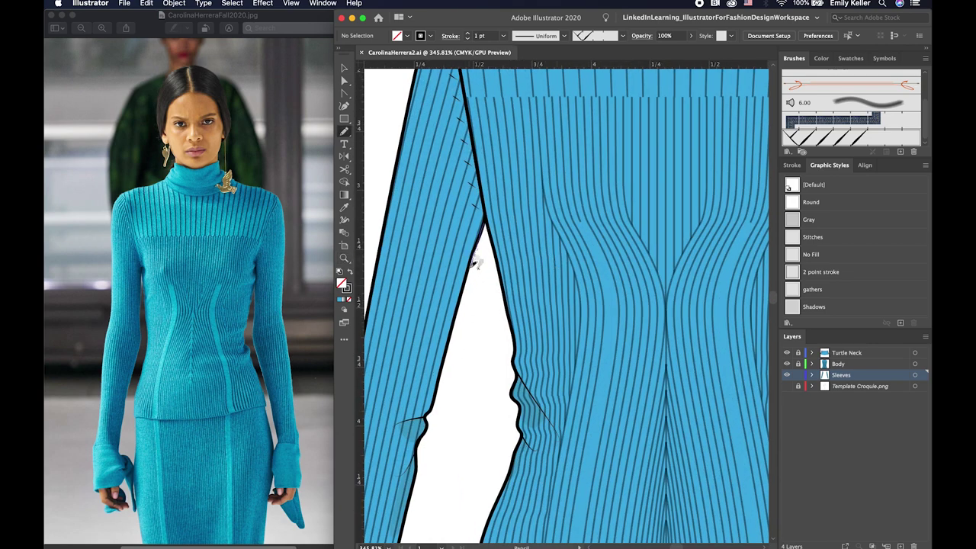
{"action": "left_click_drag", "start_coordinate": [445, 325], "coordinate": [485, 197]}
{"action": "left_click_drag", "start_coordinate": [504, 269], "coordinate": [484, 199]}
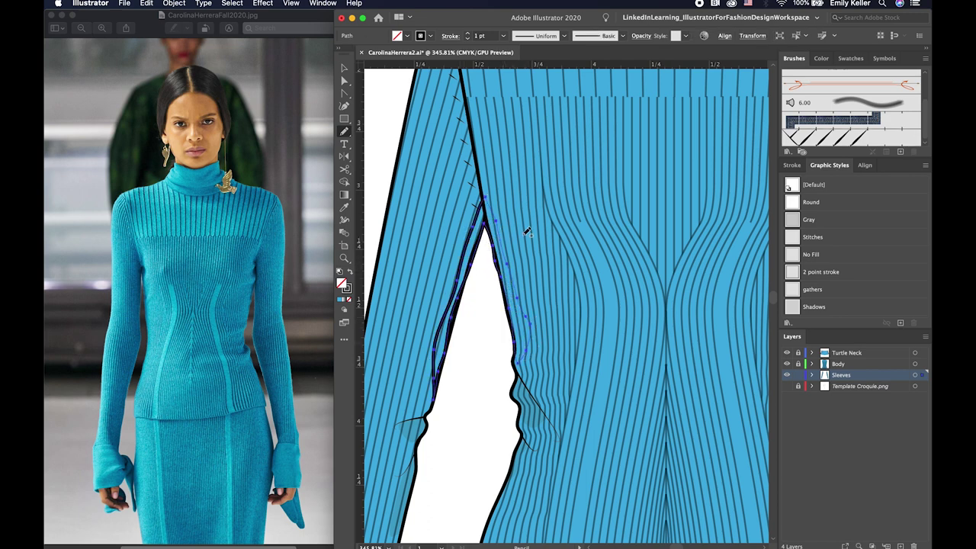
{"action": "left_click", "coordinate": [822, 307]}
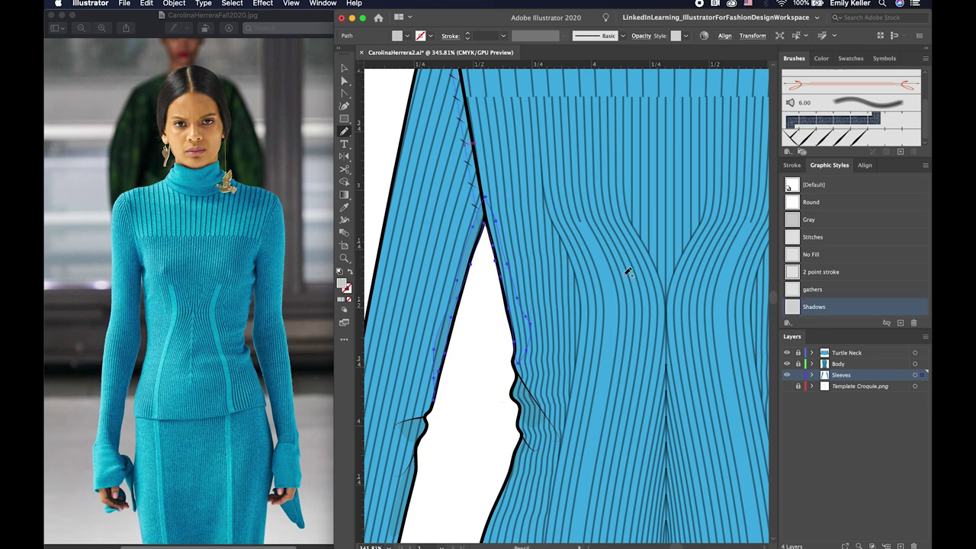
- Move the left underarm shadow onto the Body layer via cut and paste
{"action": "key", "text": "super+shift+a"}
{"action": "left_click", "coordinate": [842, 363]}
{"action": "key", "text": "super+f"}
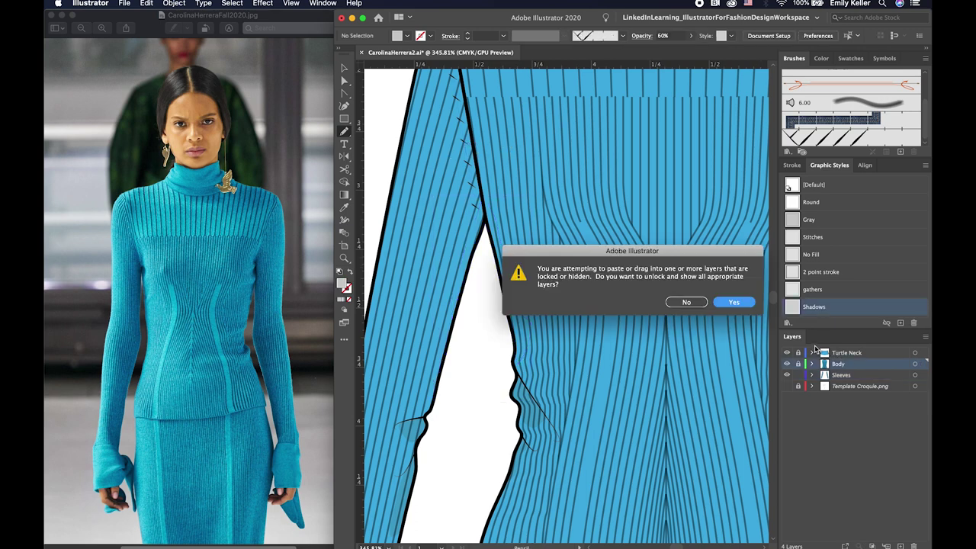
{"action": "left_click", "coordinate": [722, 304]}
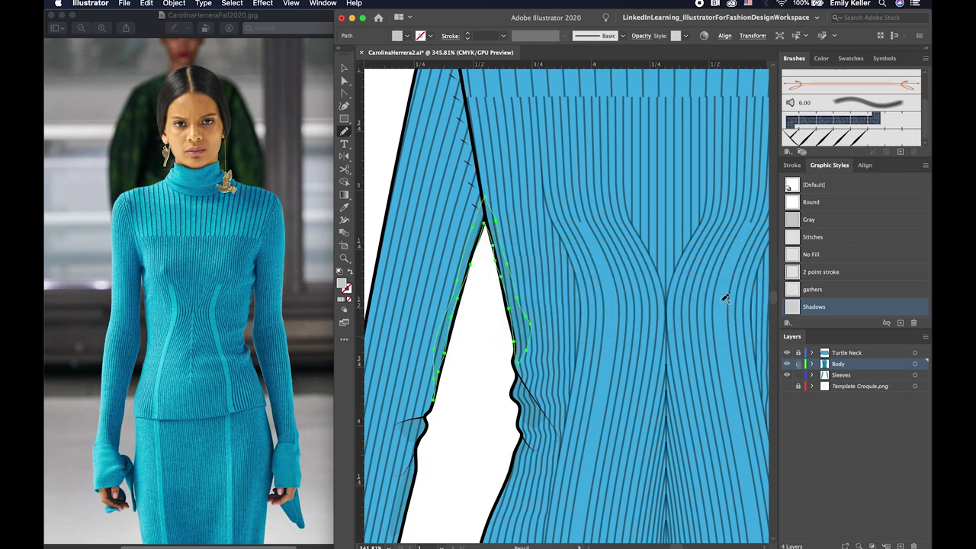
{"action": "key", "text": "super+shift+a"}
- Pencil-draw the right underarm shadow with the Shadows style, then view the whole sweater
{"action": "key", "text": "v"}
{"action": "scroll", "coordinate": [504, 251], "scroll_direction": "right", "scroll_amount": 5}
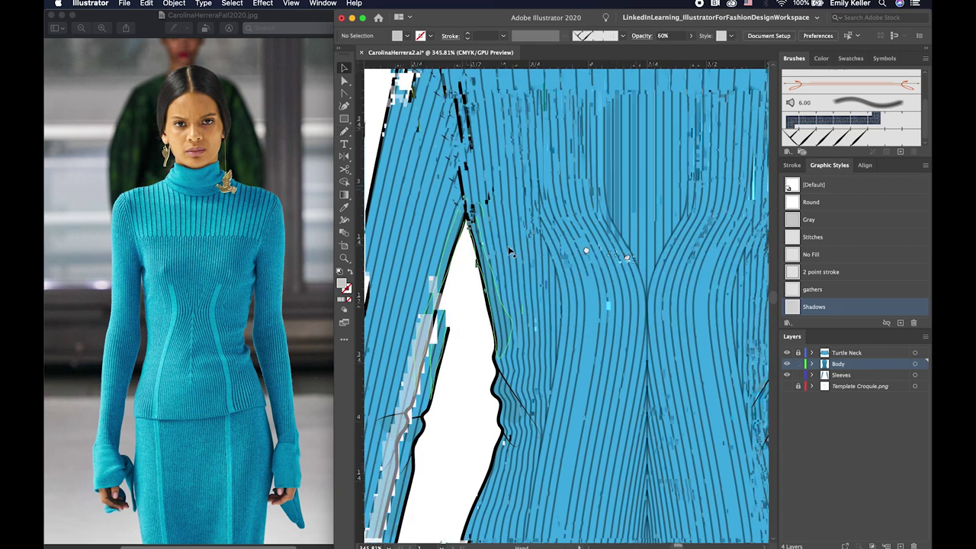
{"action": "key", "text": "n"}
{"action": "left_click_drag", "start_coordinate": [571, 267], "coordinate": [580, 224]}
{"action": "left_click_drag", "start_coordinate": [598, 267], "coordinate": [639, 389]}
{"action": "left_click_drag", "start_coordinate": [560, 252], "coordinate": [551, 320]}
{"action": "left_click", "coordinate": [814, 307]}
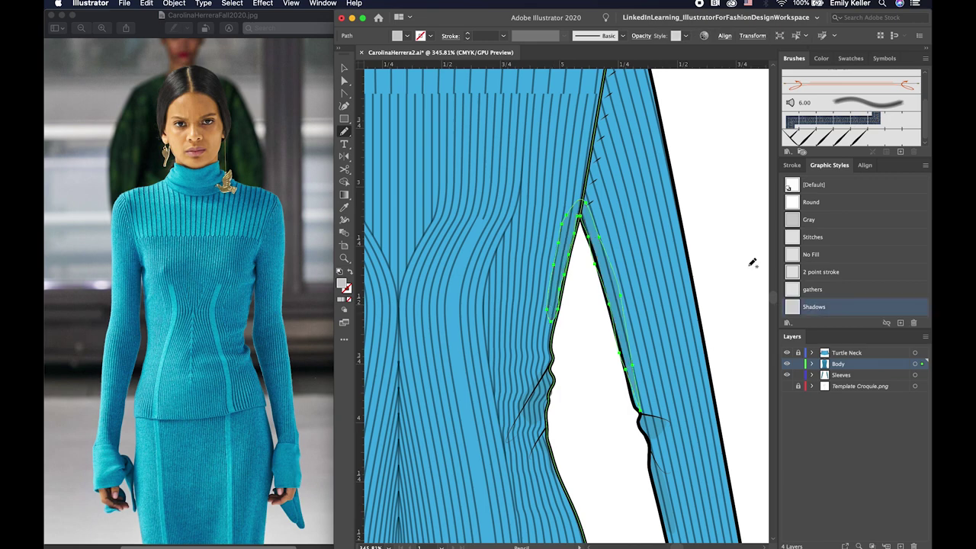
{"action": "key", "text": "ctrl+shift+a"}
{"action": "key", "text": "ctrl+0"}
{"action": "left_click_drag", "start_coordinate": [499, 239], "coordinate": [572, 239]}
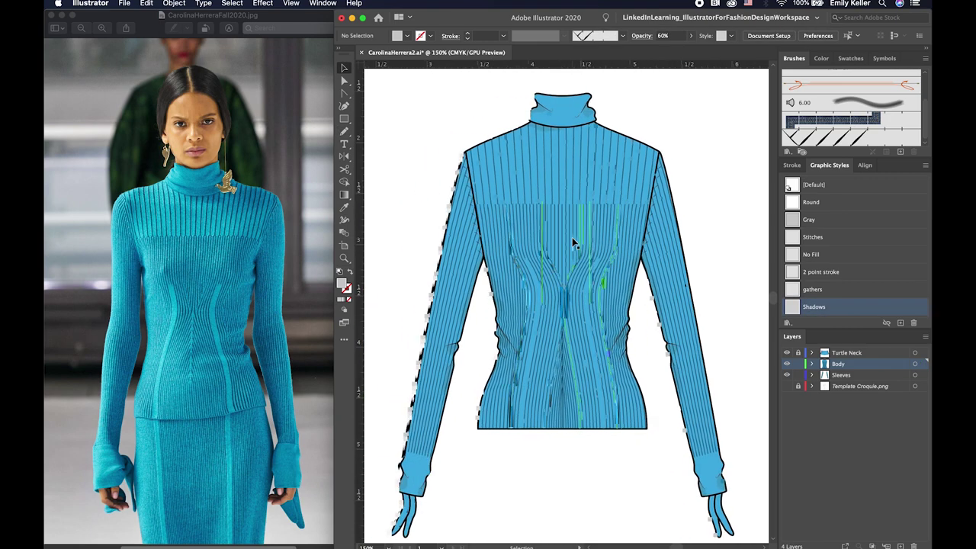
- Duplicate the whole sweater drawing off to the upper left of the artboard
{"action": "key", "text": "ctrl+minus"}
{"action": "key", "text": "ctrl+minus"}
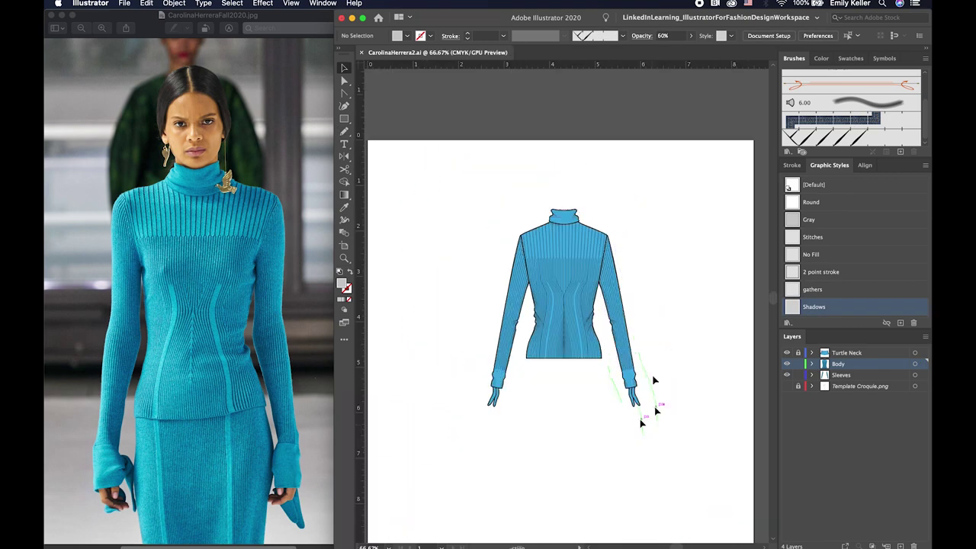
{"action": "left_click_drag", "start_coordinate": [609, 410], "coordinate": [642, 405]}
{"action": "left_click_drag", "start_coordinate": [506, 171], "coordinate": [737, 463]}
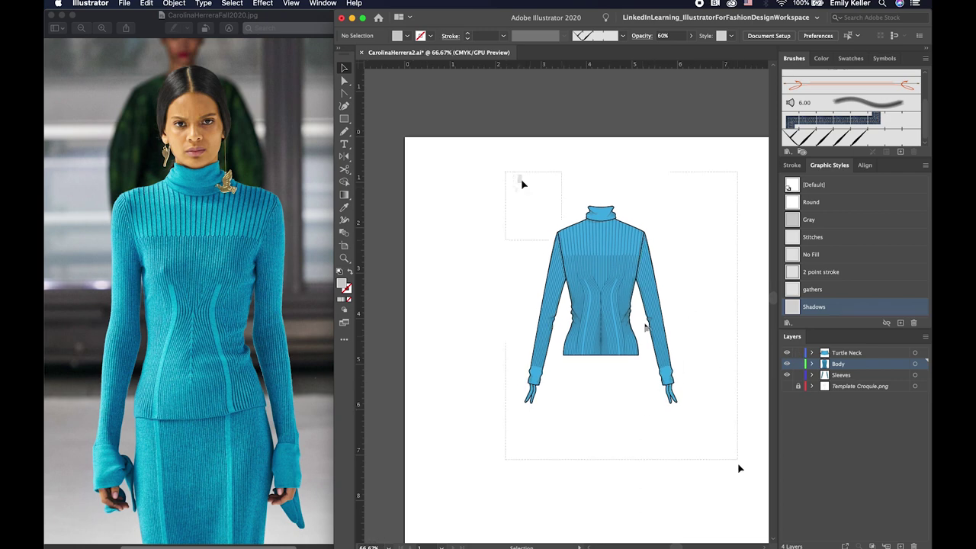
{"action": "left_click_drag", "start_coordinate": [612, 273], "coordinate": [417, 212]}
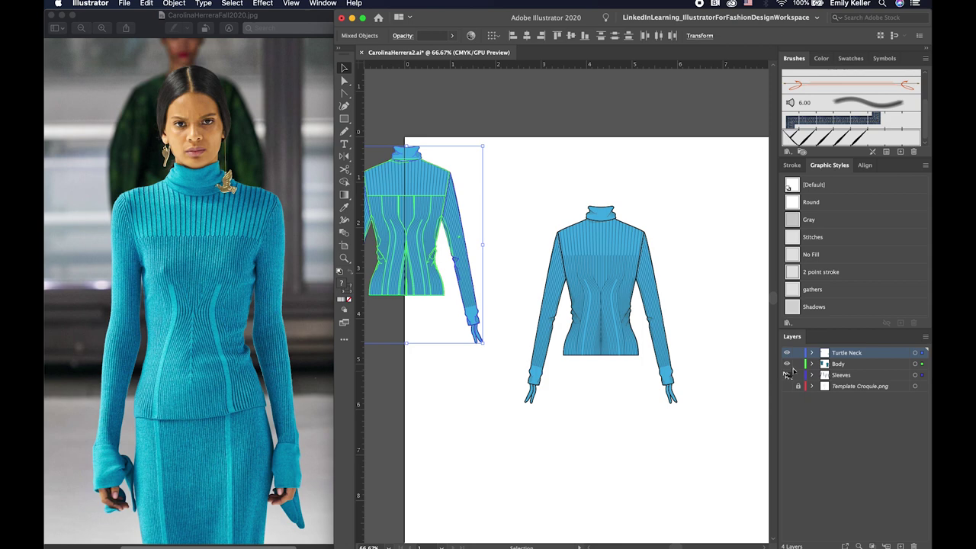
- Cut the original sweater and paste it in place on a new layer named Back
{"action": "left_click_drag", "start_coordinate": [526, 189], "coordinate": [696, 425]}
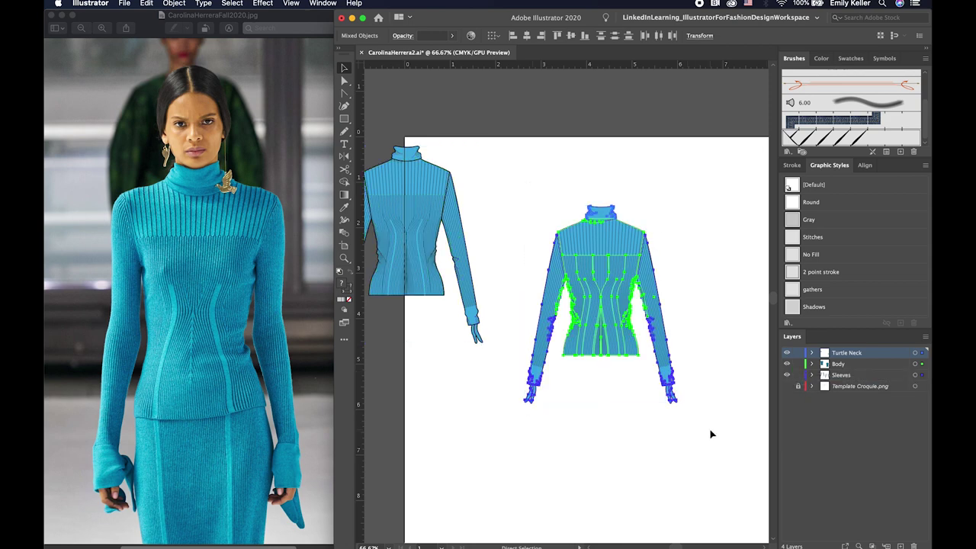
{"action": "key", "text": "Delete"}
{"action": "left_click", "coordinate": [925, 336]}
{"action": "left_click", "coordinate": [834, 285]}
{"action": "type", "text": "Back"}
{"action": "key", "text": "Return"}
{"action": "key", "text": "ctrl+v"}
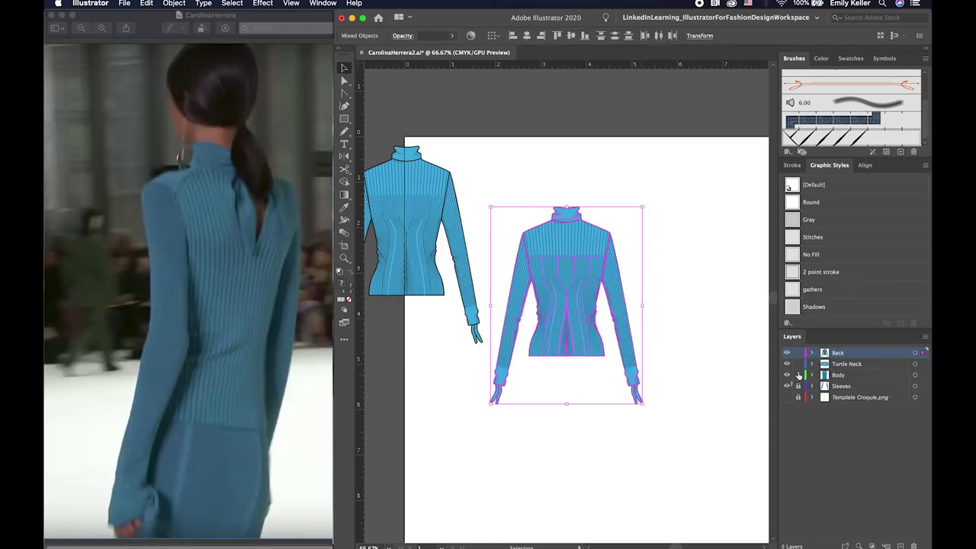
{"action": "key", "text": "ctrl+shift+v"}
- Delete the four front rib-line blends from the back-view sweater's lower body
{"action": "key", "text": "ctrl+plus"}
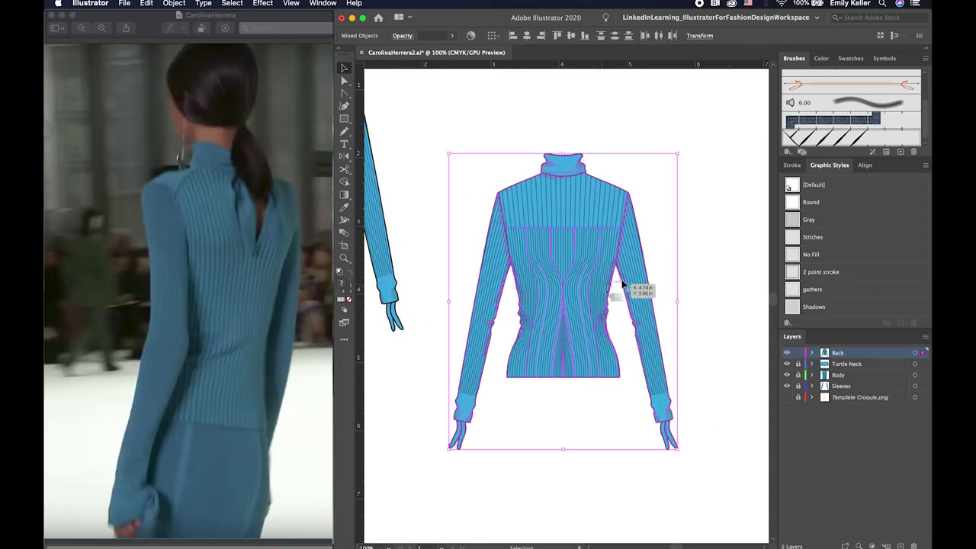
{"action": "left_click", "coordinate": [715, 277]}
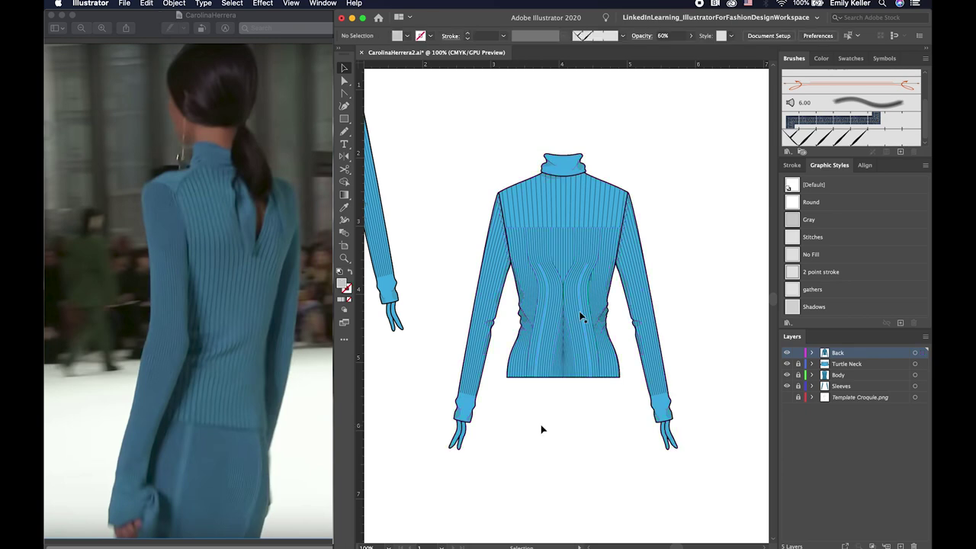
{"action": "left_click", "coordinate": [545, 329]}
{"action": "left_click", "coordinate": [564, 323]}
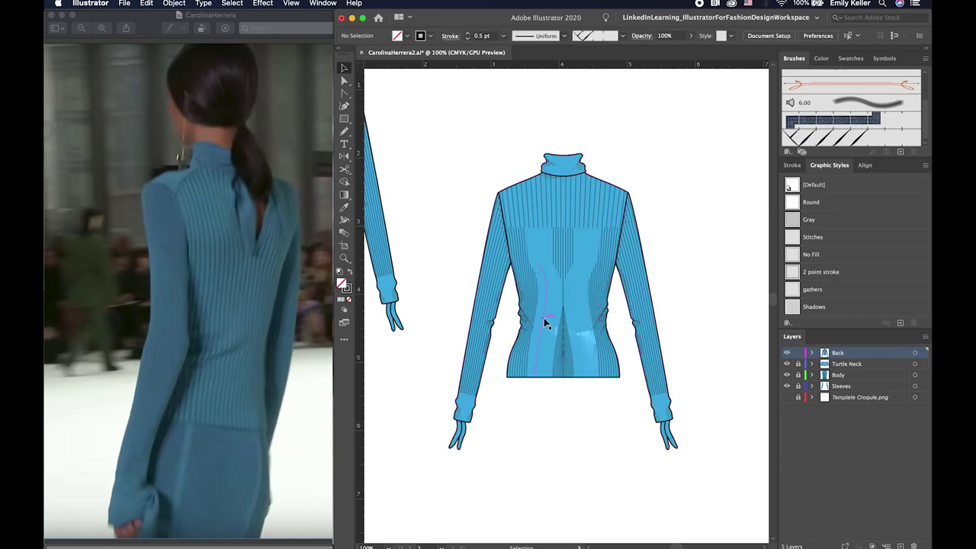
{"action": "left_click", "coordinate": [587, 321]}
{"action": "key", "text": "Delete"}
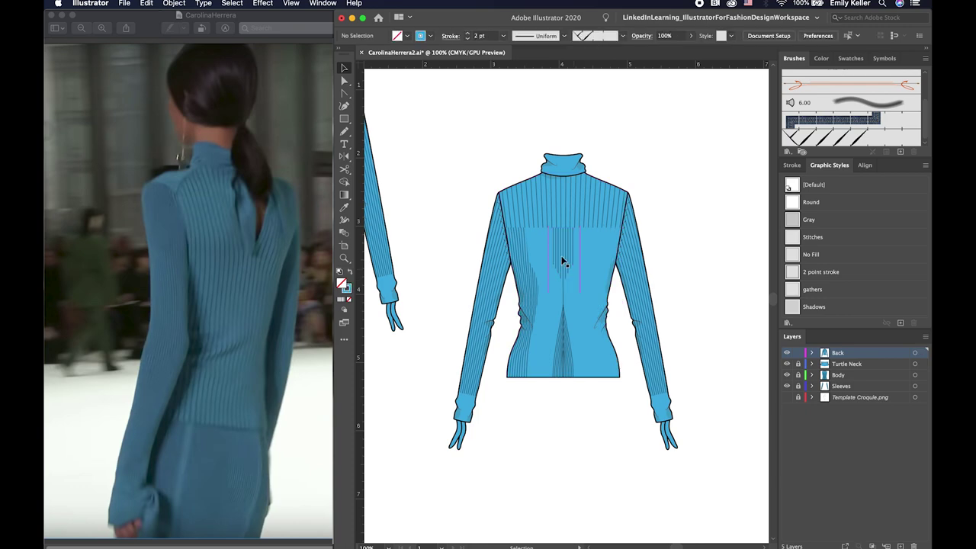
{"action": "left_click", "coordinate": [518, 275]}
{"action": "key", "text": "Delete"}
{"action": "key", "text": "Delete"}
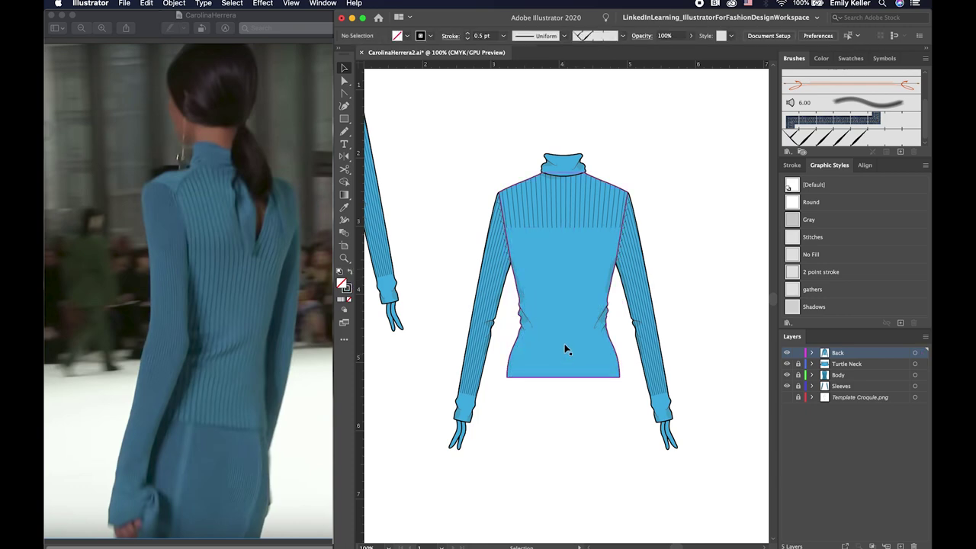
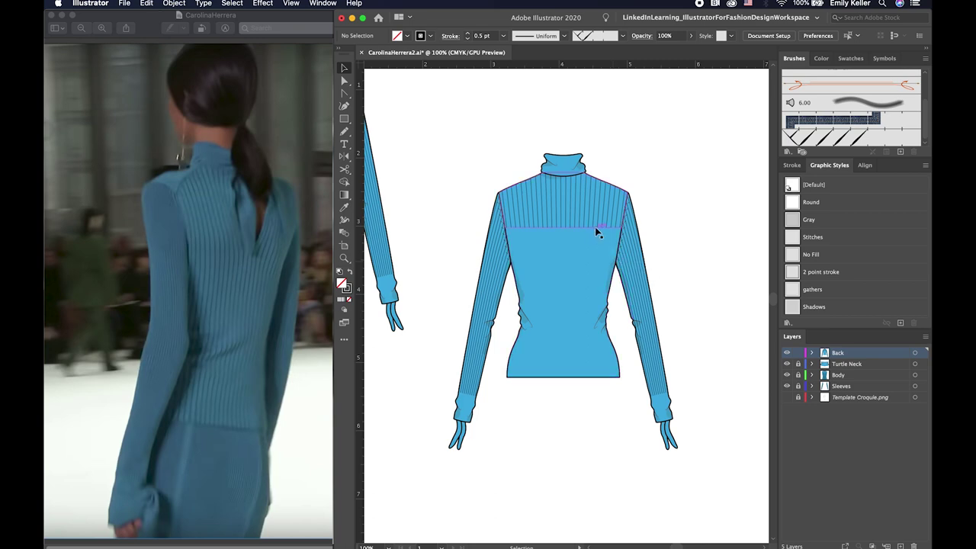
- Move the back body piece beside the front sweater
{"action": "key", "text": "super+equal"}
{"action": "key", "text": "super+equal"}
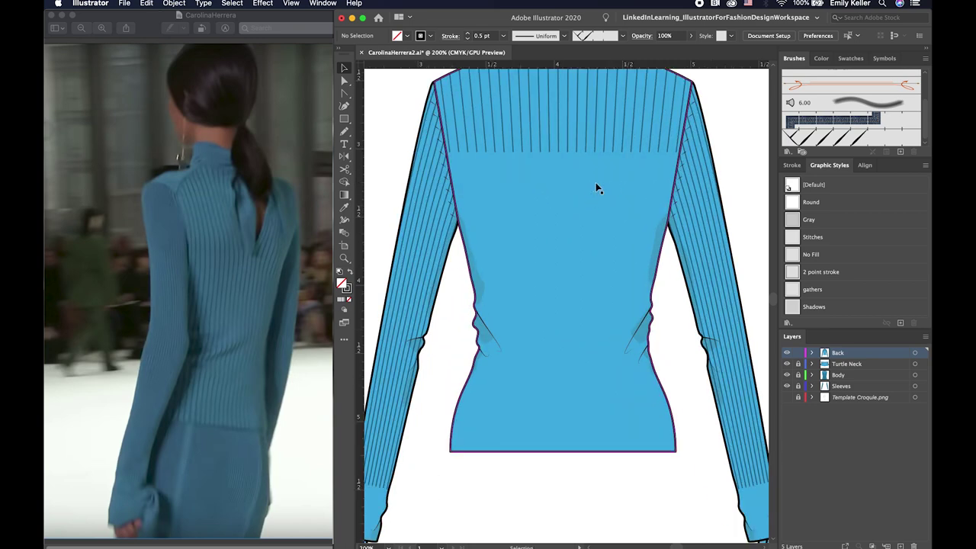
{"action": "key", "text": "super+minus"}
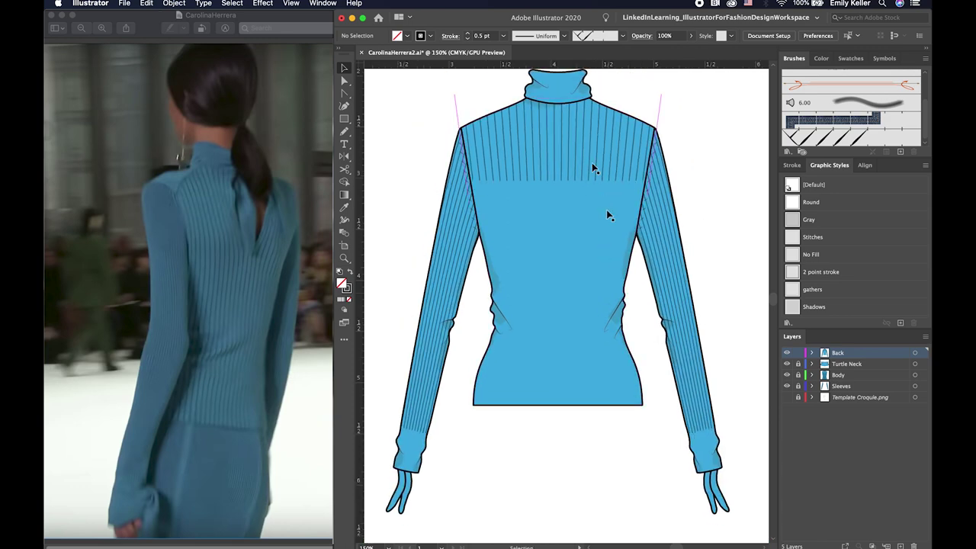
{"action": "left_click", "coordinate": [623, 174]}
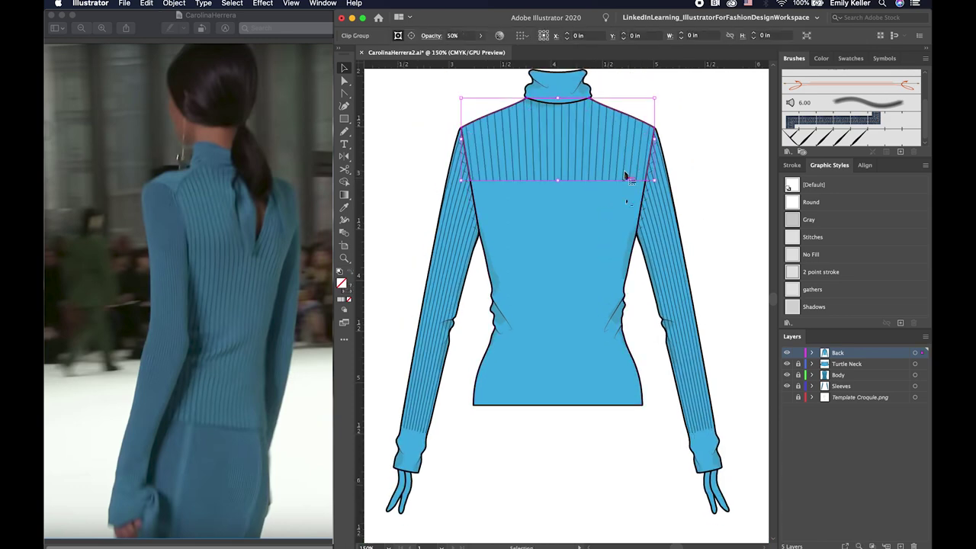
{"action": "left_click_drag", "start_coordinate": [638, 229], "coordinate": [625, 214]}
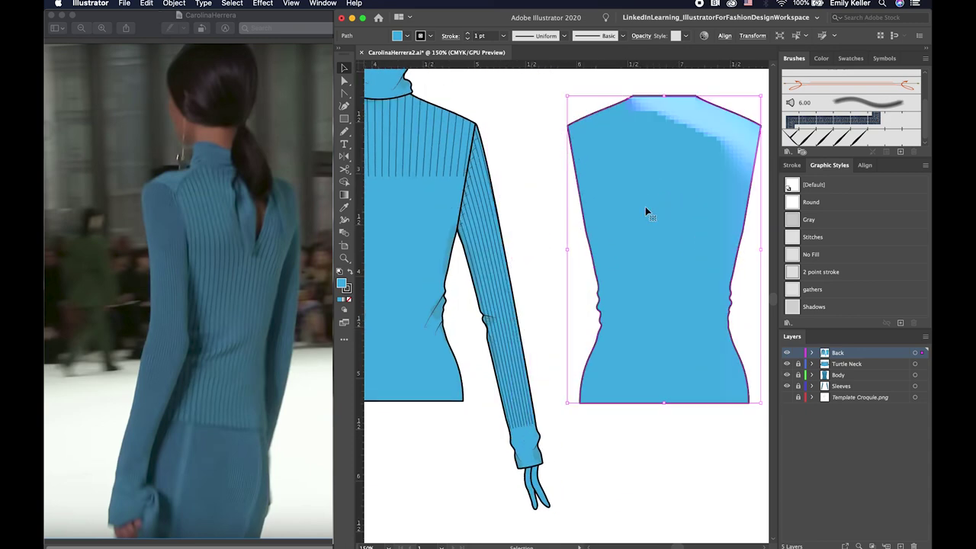
{"action": "left_click", "coordinate": [564, 206]}
{"action": "left_click_drag", "start_coordinate": [345, 80], "coordinate": [381, 97]}
{"action": "left_click_drag", "start_coordinate": [550, 113], "coordinate": [608, 409]}
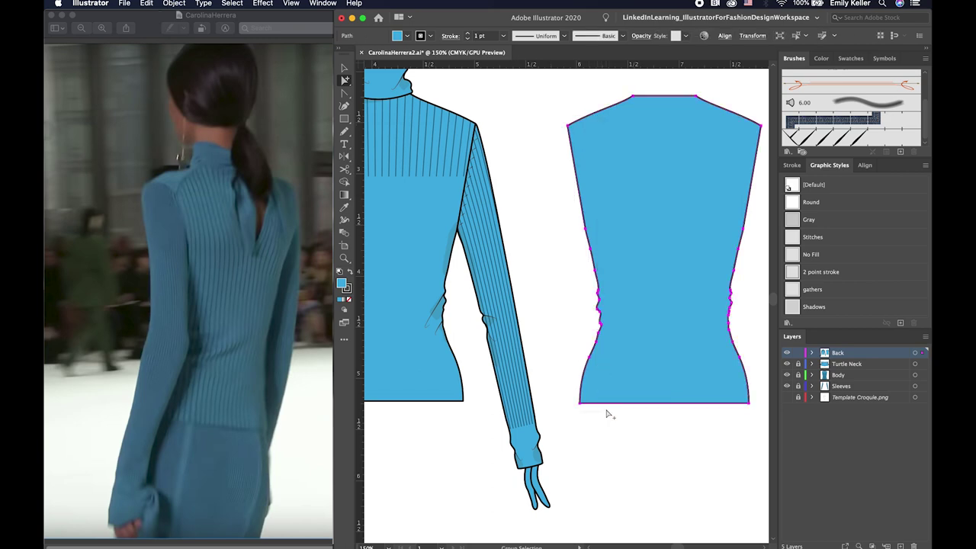
{"action": "key", "text": "Left"}
{"action": "key", "text": "Left"}
{"action": "key", "text": "Left"}
{"action": "key", "text": "Left"}
{"action": "key", "text": "Left"}
{"action": "key", "text": "Left"}
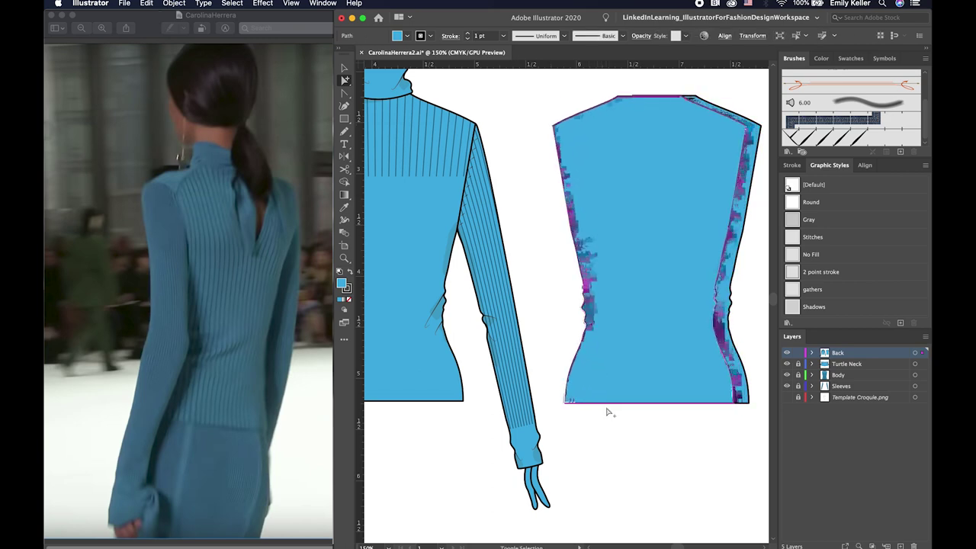
- Cut off the back outline's left edge with Scissors and set that sliver's fill to None
{"action": "key", "text": "c"}
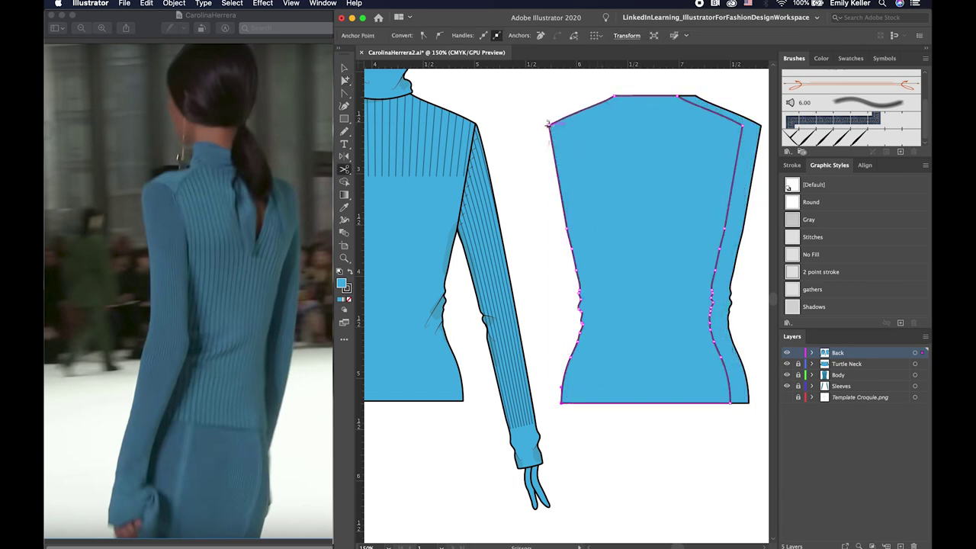
{"action": "left_click", "coordinate": [549, 124]}
{"action": "key", "text": "v"}
{"action": "left_click", "coordinate": [550, 153]}
{"action": "left_click", "coordinate": [653, 229]}
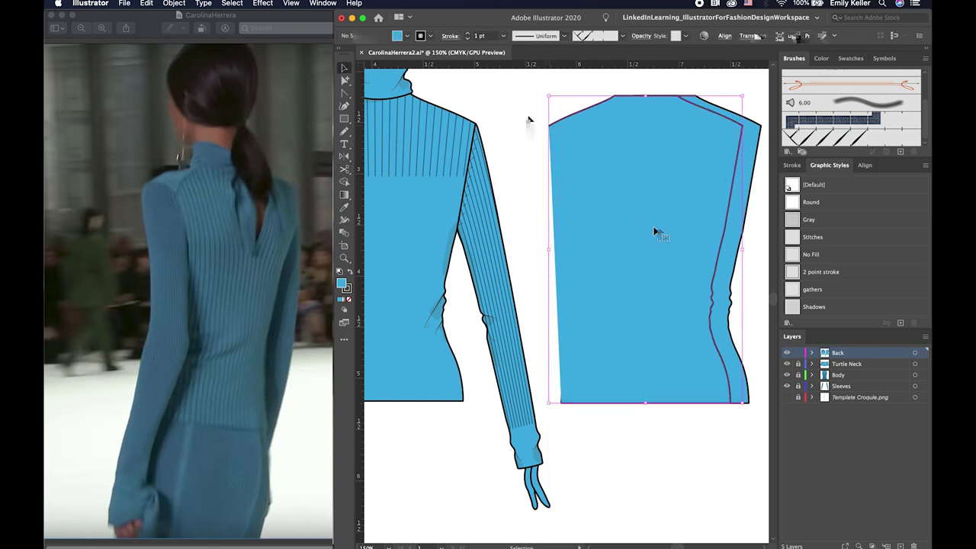
{"action": "left_click", "coordinate": [573, 301]}
{"action": "key", "text": "/"}
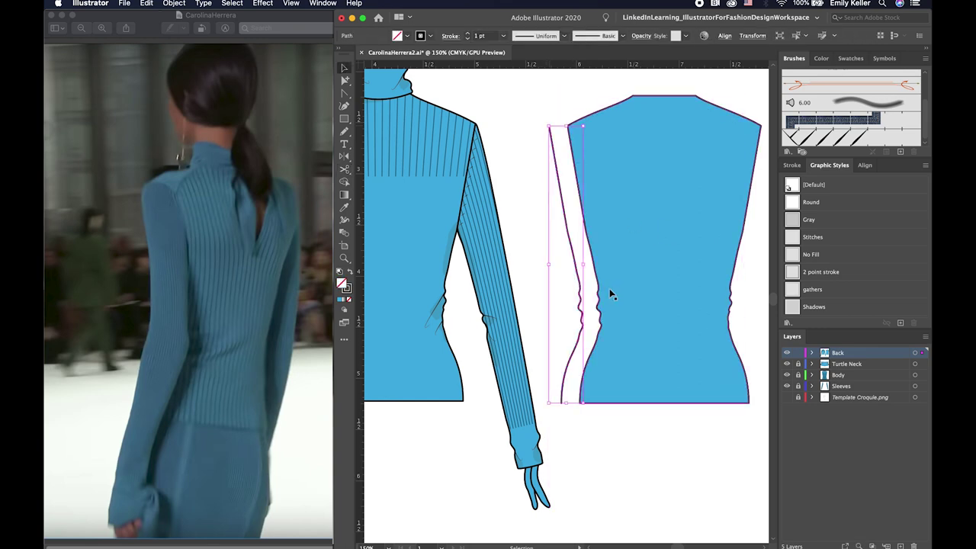
{"action": "scroll", "coordinate": [603, 283], "scroll_direction": "right", "scroll_amount": 3}
{"action": "scroll", "coordinate": [669, 277], "scroll_direction": "right", "scroll_amount": 2}
- Cut off the back's right edge sliver at its top and bottom corners and remove its fill
{"action": "left_click", "coordinate": [690, 277]}
{"action": "left_click_drag", "start_coordinate": [640, 235], "coordinate": [657, 196]}
{"action": "key", "text": "ctrl+z"}
{"action": "key", "text": "c"}
{"action": "left_click", "coordinate": [695, 118]}
{"action": "left_click", "coordinate": [683, 393]}
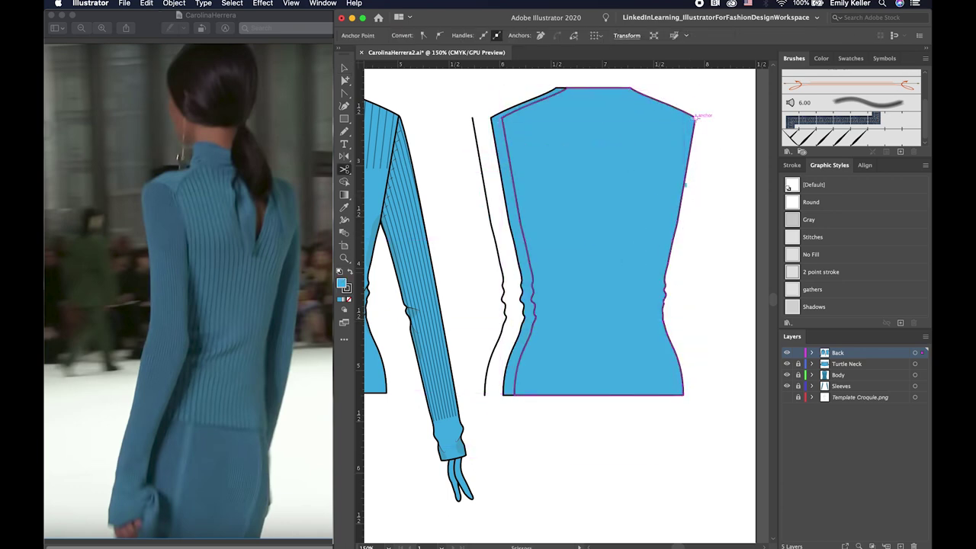
{"action": "key", "text": "v"}
{"action": "left_click", "coordinate": [608, 142]}
{"action": "left_click", "coordinate": [683, 247]}
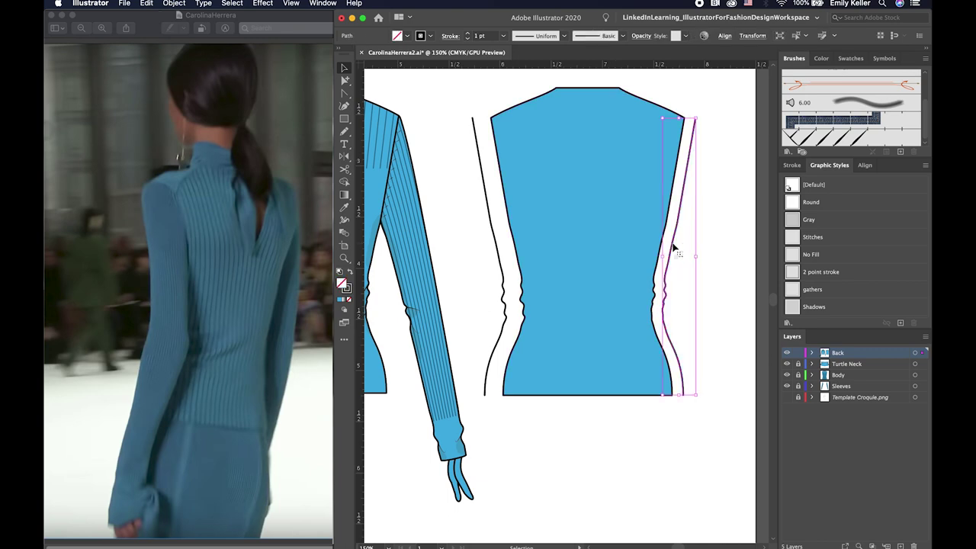
- Place a mirrored copy of the right edge line against the back's left side
{"action": "left_click_drag", "start_coordinate": [673, 248], "coordinate": [543, 228]}
{"action": "key", "text": "Right"}
{"action": "key", "text": "Right"}
{"action": "key", "text": "Right"}
{"action": "key", "text": "Right"}
{"action": "key", "text": "Right"}
{"action": "key", "text": "Right"}
{"action": "left_click", "coordinate": [567, 196], "text": "shift"}
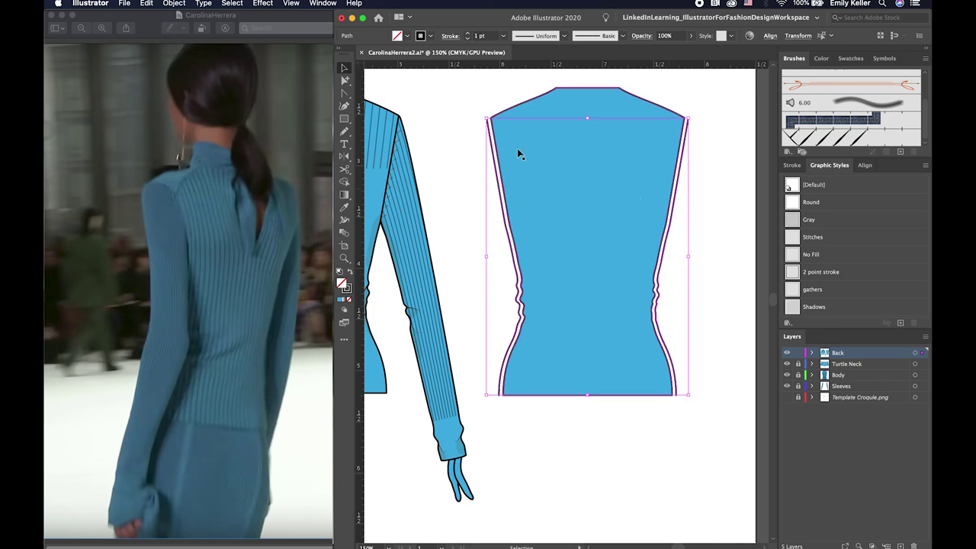
{"action": "left_click_drag", "start_coordinate": [479, 131], "coordinate": [461, 239]}
{"action": "left_click", "coordinate": [458, 236]}
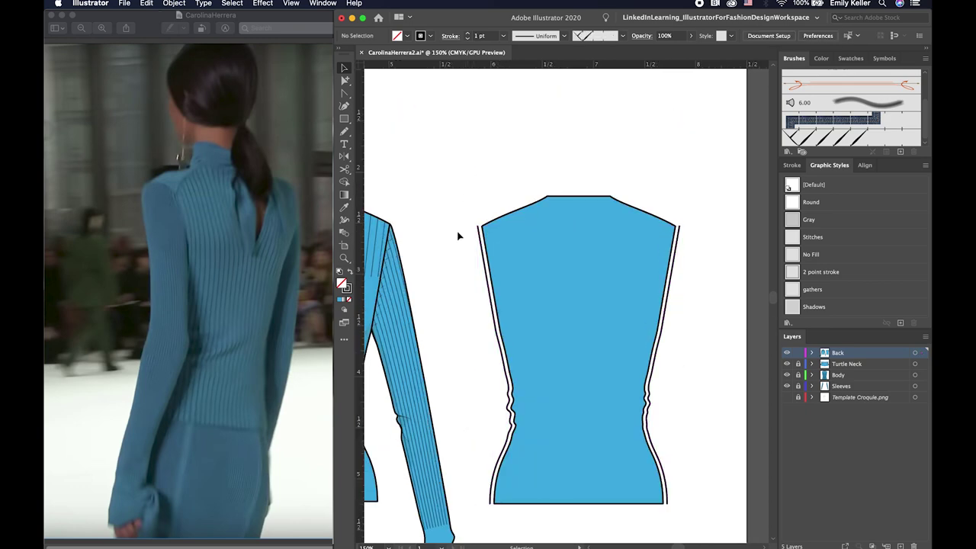
- Raise the tops of both side lines and select the pair
{"action": "key", "text": "a"}
{"action": "left_click_drag", "start_coordinate": [478, 226], "coordinate": [470, 187]}
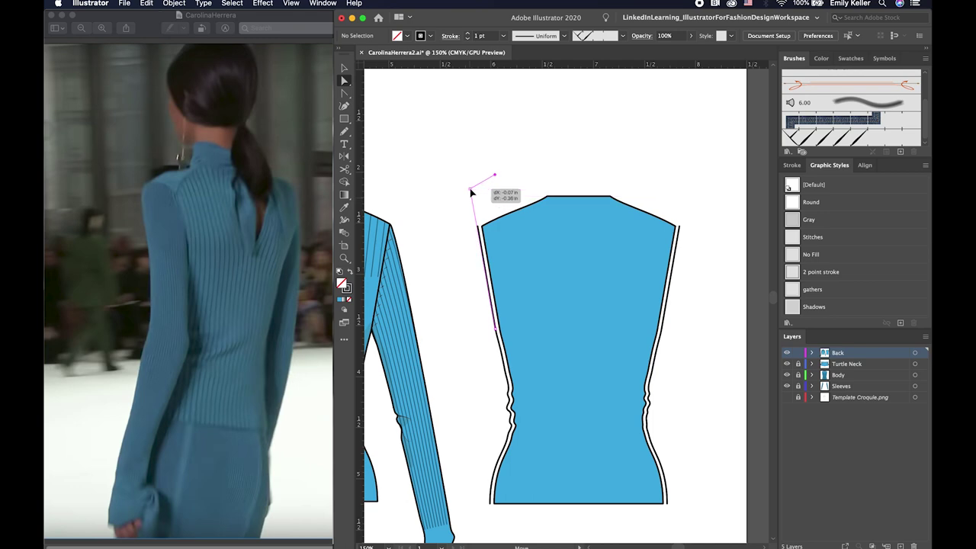
{"action": "left_click_drag", "start_coordinate": [678, 227], "coordinate": [687, 195]}
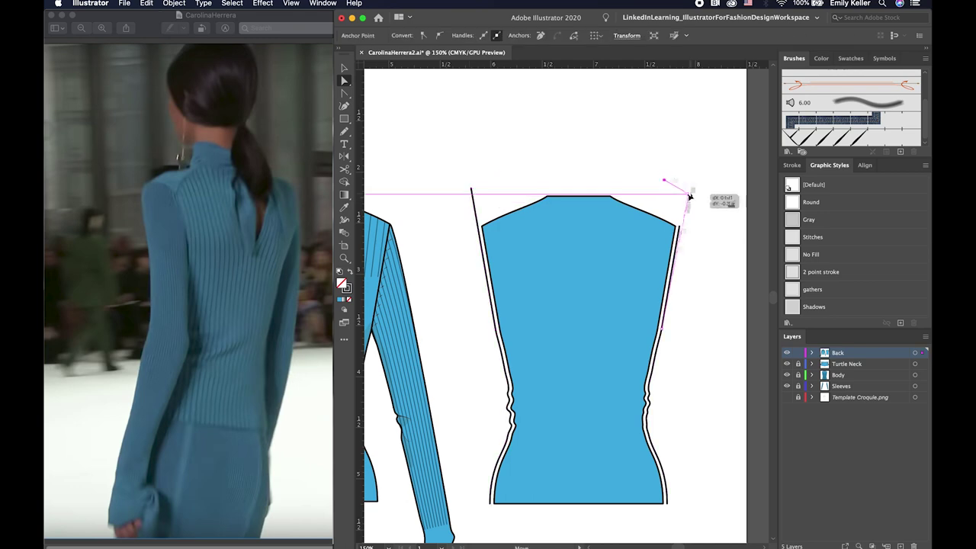
{"action": "scroll", "coordinate": [689, 194], "scroll_direction": "down", "scroll_amount": 2}
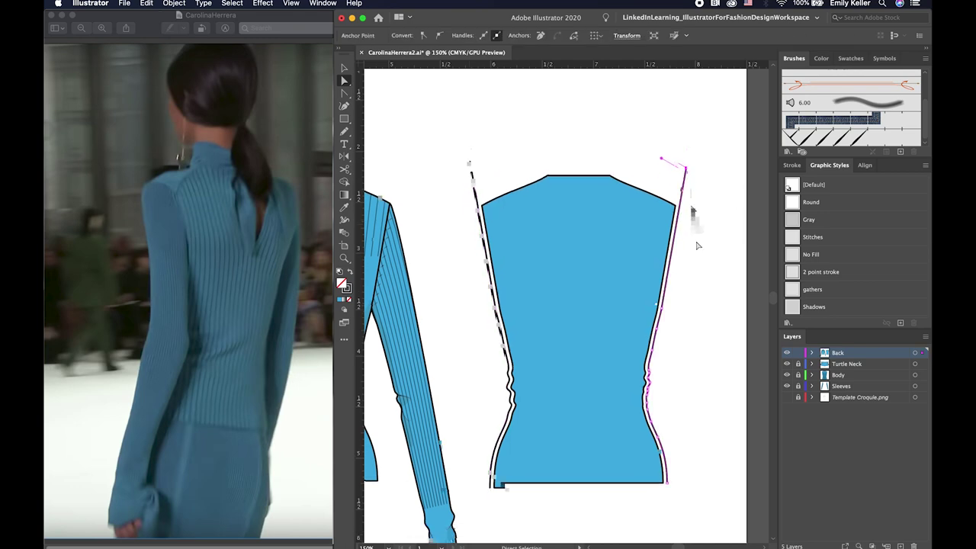
{"action": "key", "text": "v"}
{"action": "left_click_drag", "start_coordinate": [455, 115], "coordinate": [666, 181]}
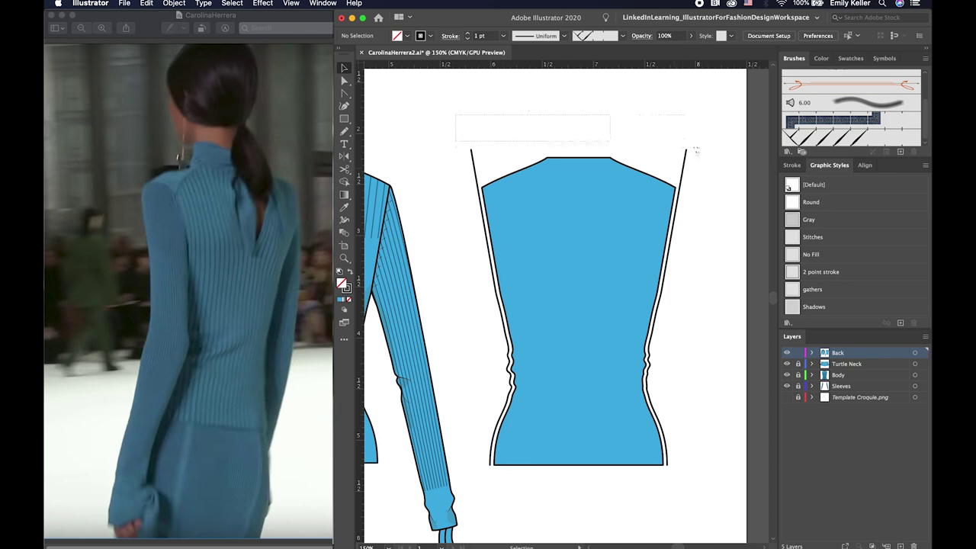
- Blend between the two side lines with 14 specified steps
{"action": "key", "text": "w"}
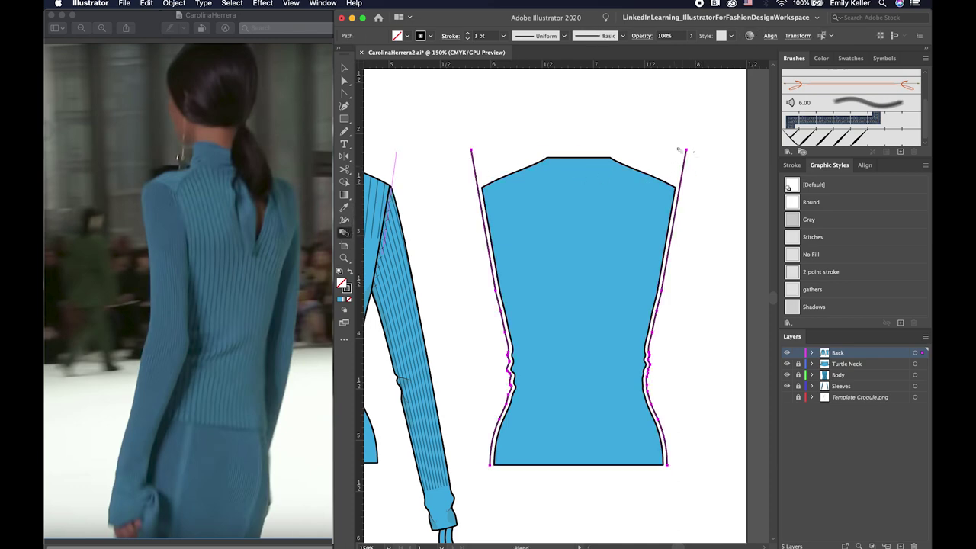
{"action": "left_click", "coordinate": [684, 151]}
{"action": "double_click", "coordinate": [344, 232]}
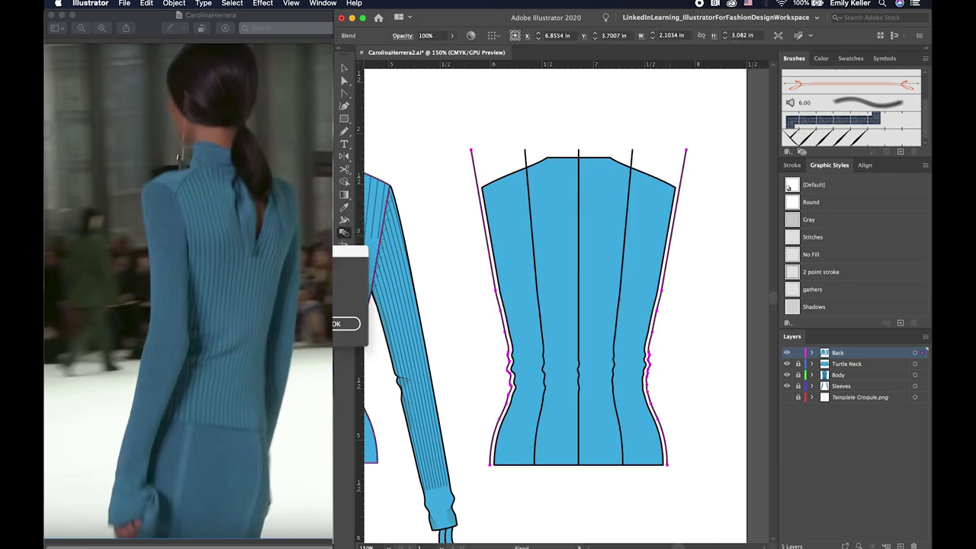
{"action": "type", "text": "15"}
{"action": "key", "text": "Tab"}
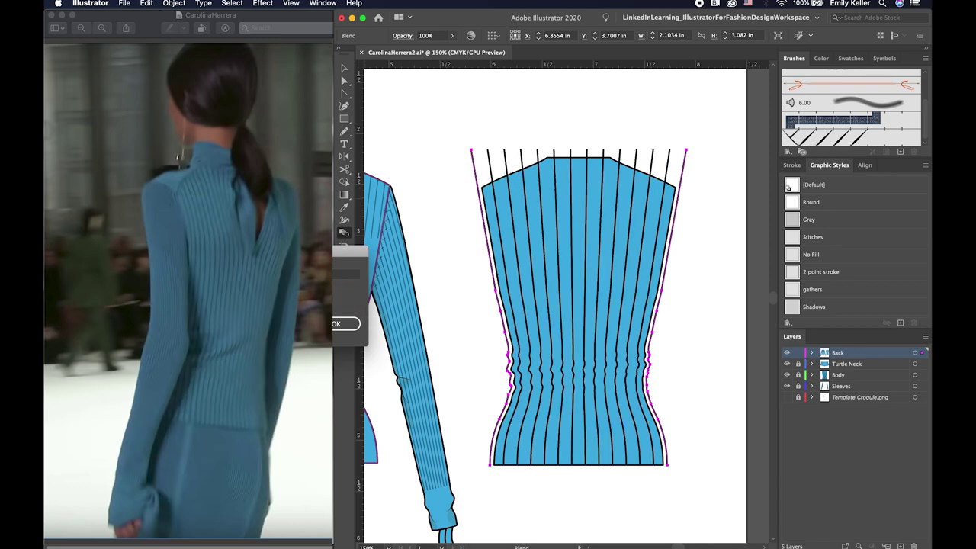
{"action": "type", "text": "14"}
{"action": "key", "text": "Tab"}
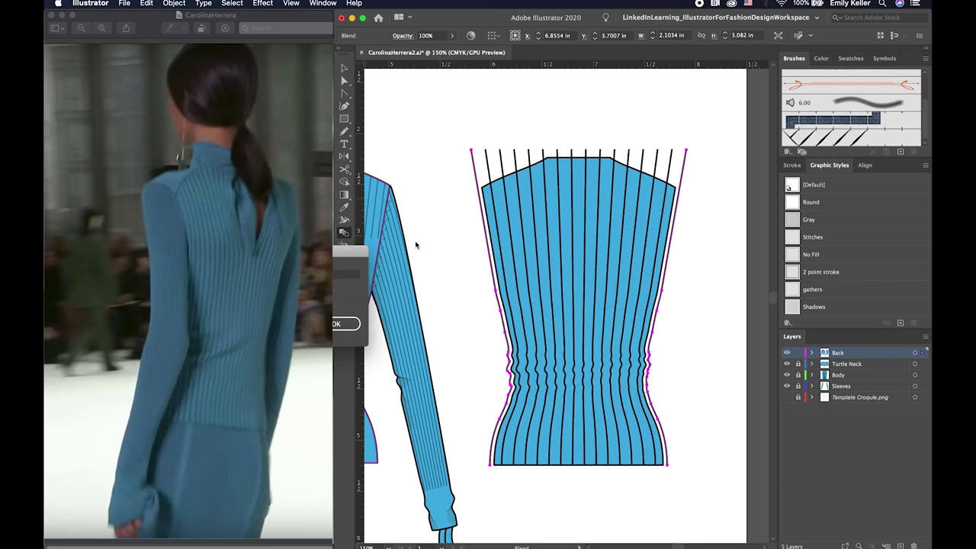
{"action": "key", "text": "Return"}
- Set the rib blend's stroke weight to 0.5 pt
{"action": "key", "text": "v"}
{"action": "left_click", "coordinate": [795, 164]}
{"action": "left_click", "coordinate": [806, 182]}
{"action": "type", "text": "0.5"}
{"action": "key", "text": "Return"}
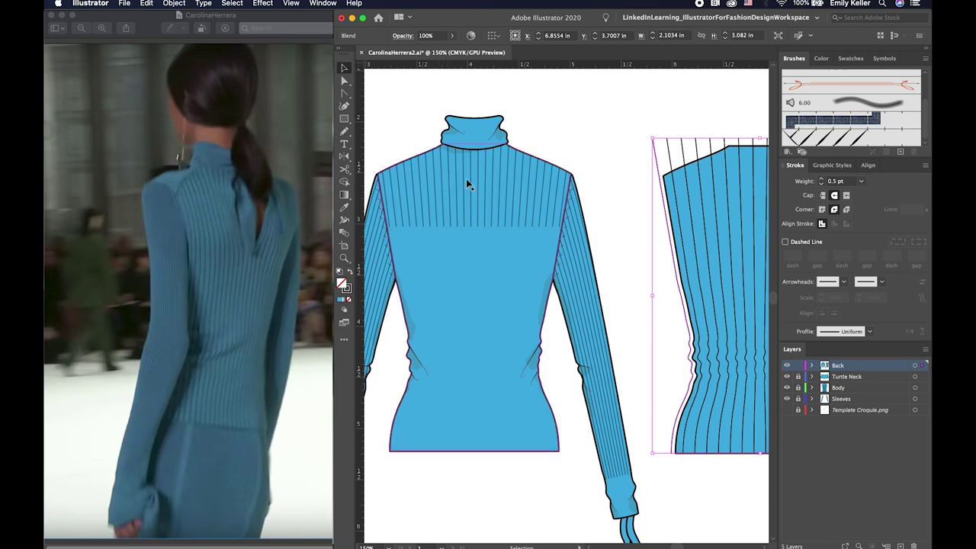
- Increase the blend to 30 specified steps
{"action": "left_click_drag", "start_coordinate": [559, 183], "coordinate": [403, 187]}
{"action": "double_click", "coordinate": [344, 233]}
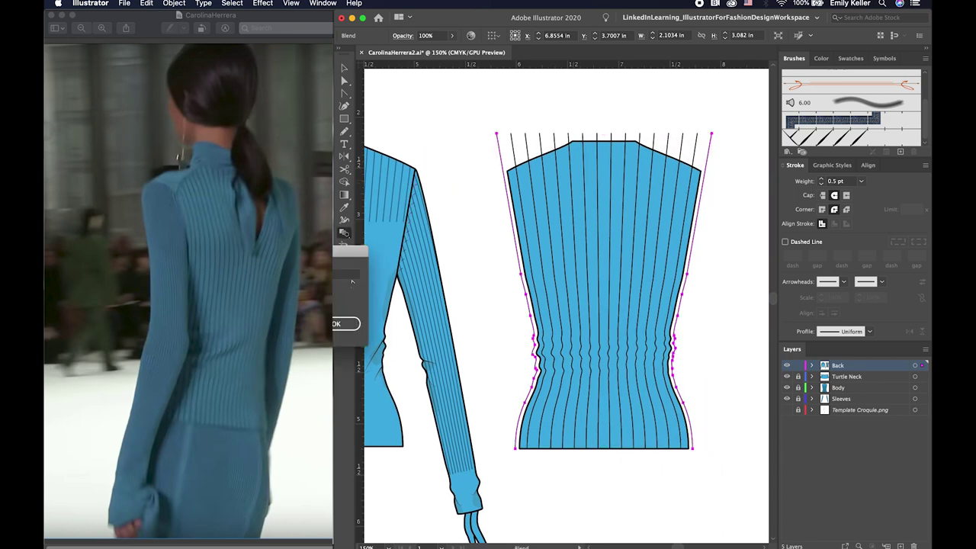
{"action": "type", "text": "30"}
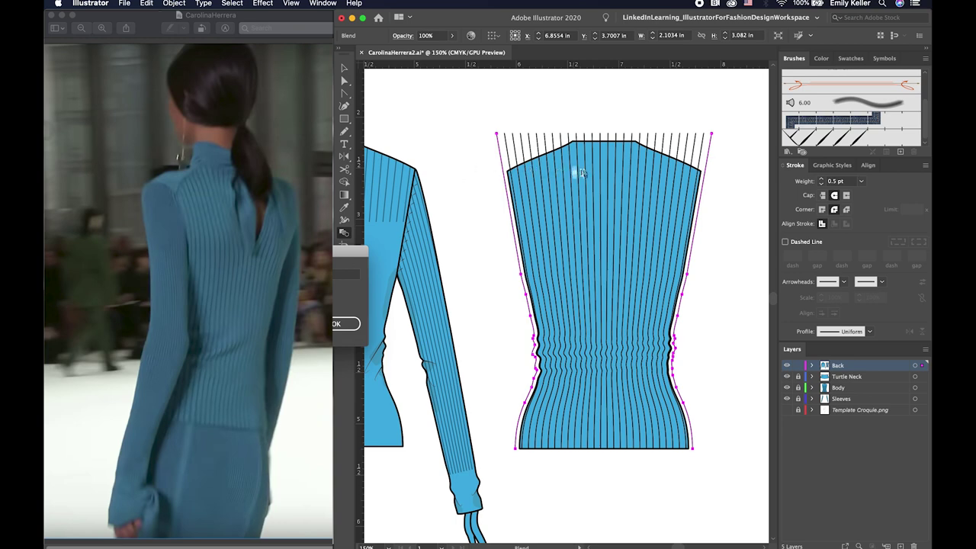
{"action": "key", "text": "Return"}
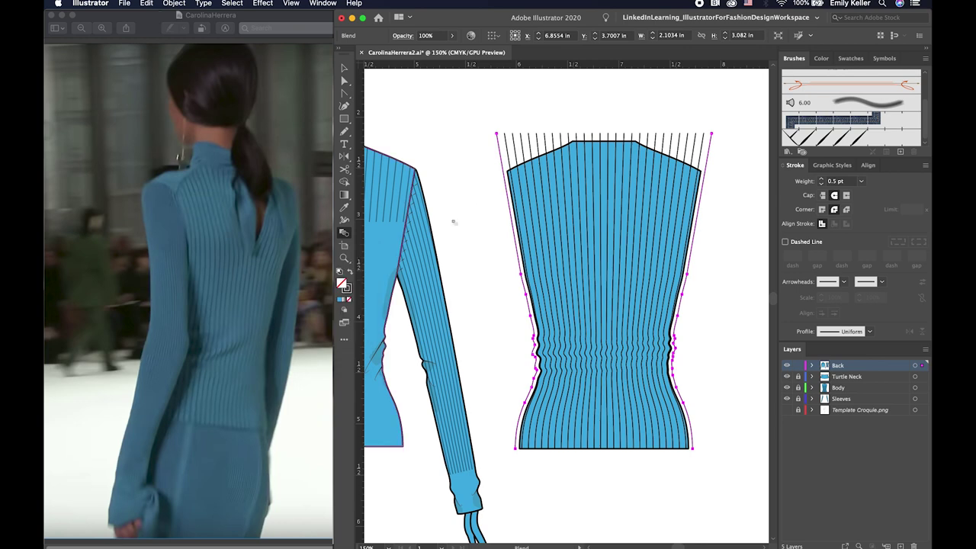
- Set the rib blend's opacity to 50%
{"action": "key", "text": "v"}
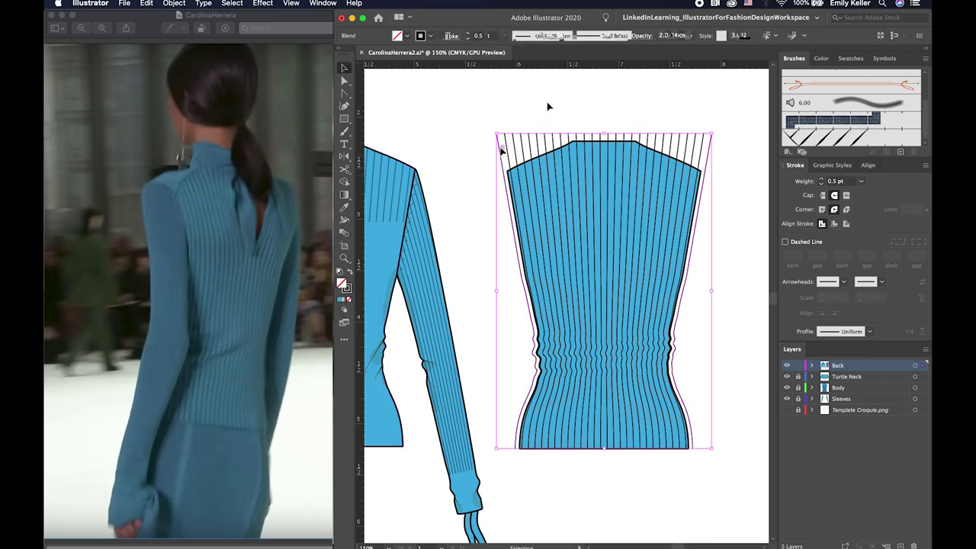
{"action": "type", "text": "50"}
{"action": "key", "text": "Return"}
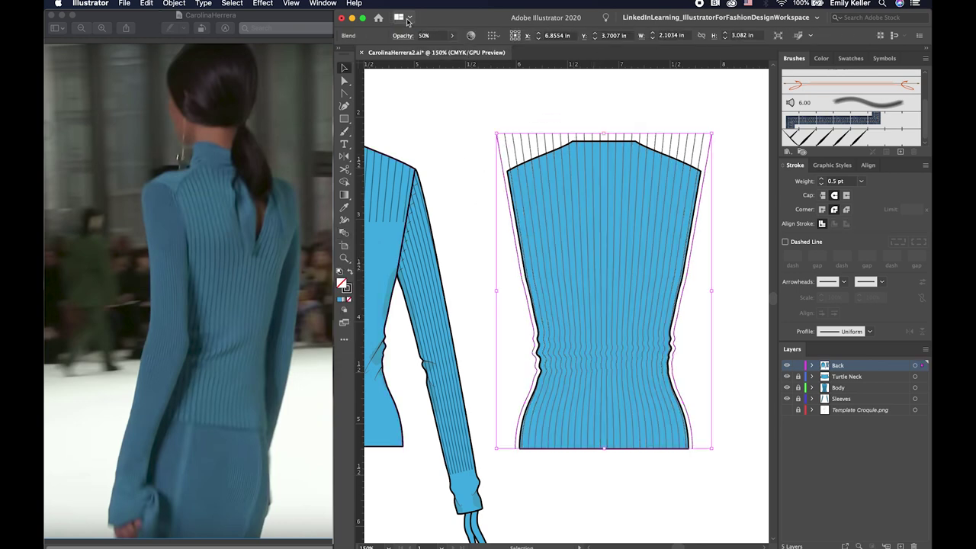
{"action": "left_click", "coordinate": [402, 36]}
{"action": "key", "text": "Escape"}
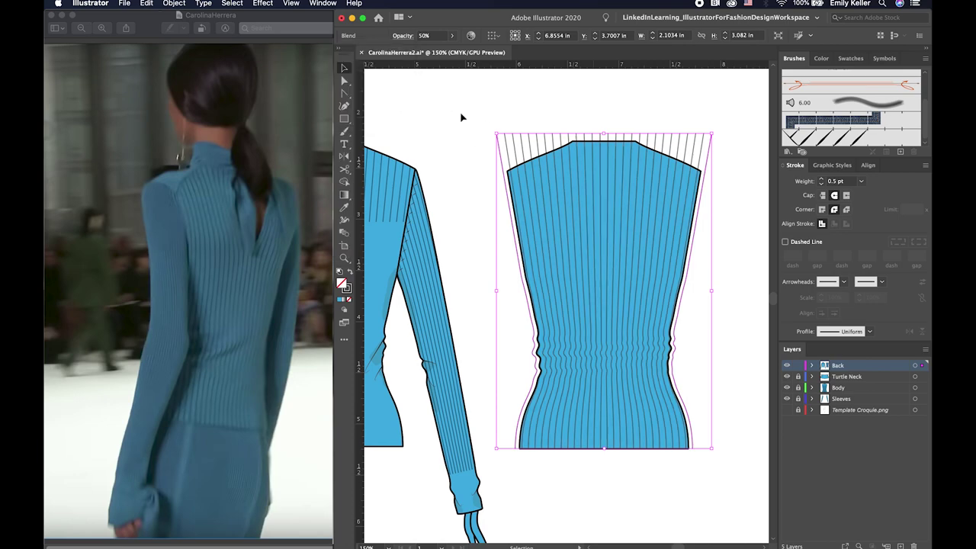
- Try clipping the ribs to the back body, then undo to clear the stray ribs
{"action": "left_click", "coordinate": [461, 118]}
{"action": "left_click", "coordinate": [575, 148]}
{"action": "key", "text": "super+shift+bracketright"}
{"action": "left_click", "coordinate": [506, 137], "text": "shift"}
{"action": "right_click", "coordinate": [593, 202]}
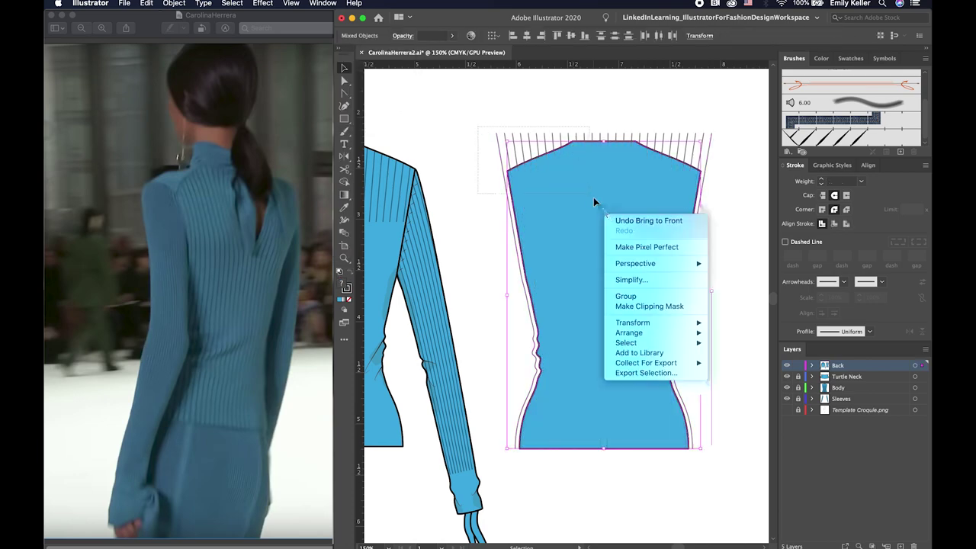
{"action": "left_click", "coordinate": [648, 305]}
{"action": "left_click_drag", "start_coordinate": [607, 246], "coordinate": [512, 254]}
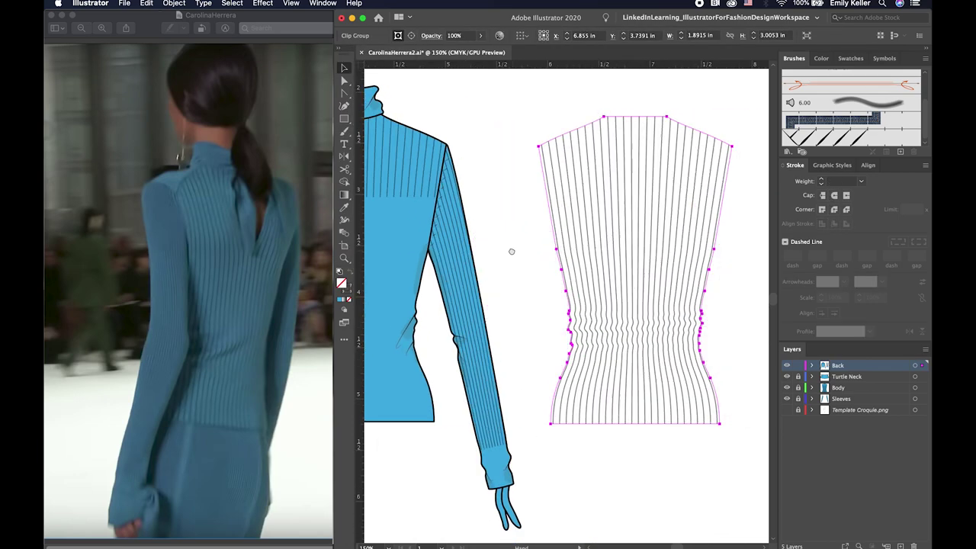
{"action": "key", "text": "super+z"}
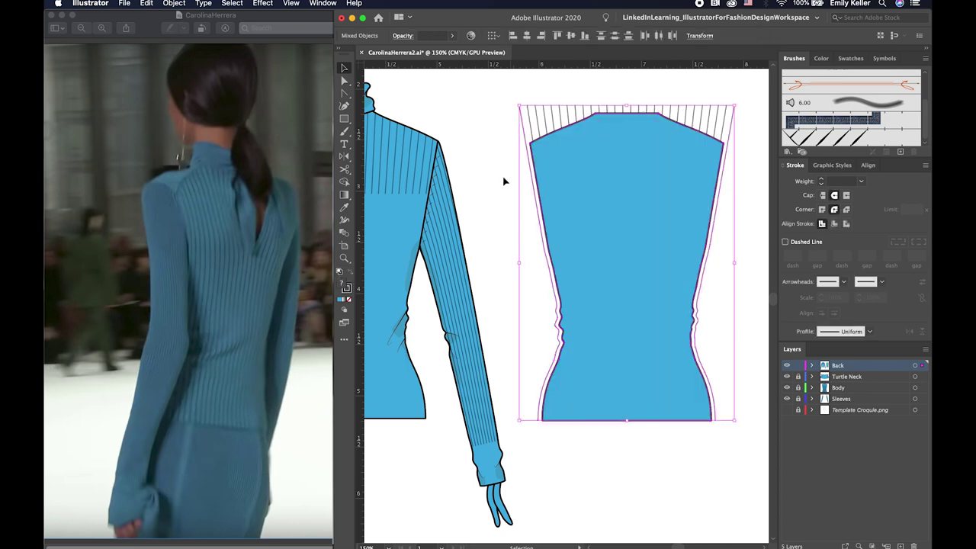
{"action": "left_click", "coordinate": [501, 182]}
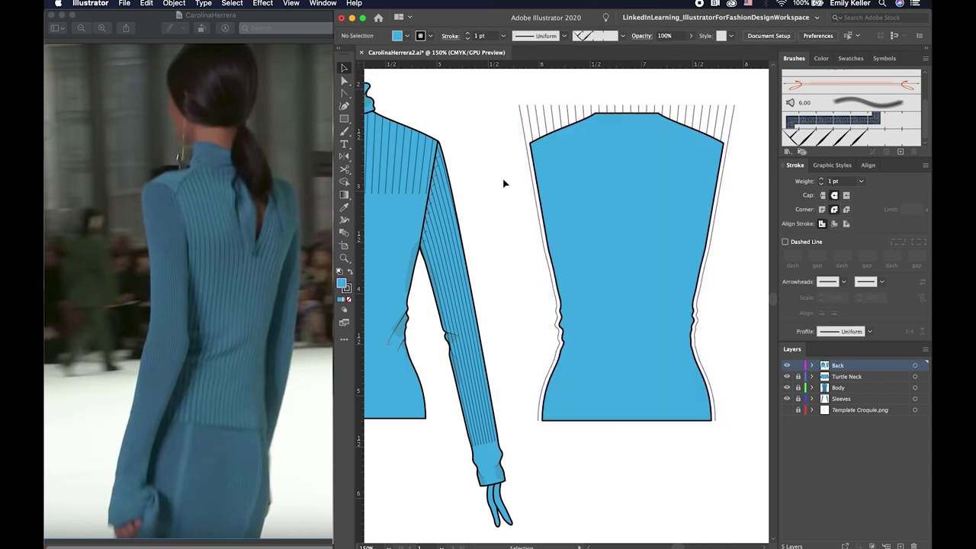
{"action": "key", "text": "super+shift+z"}
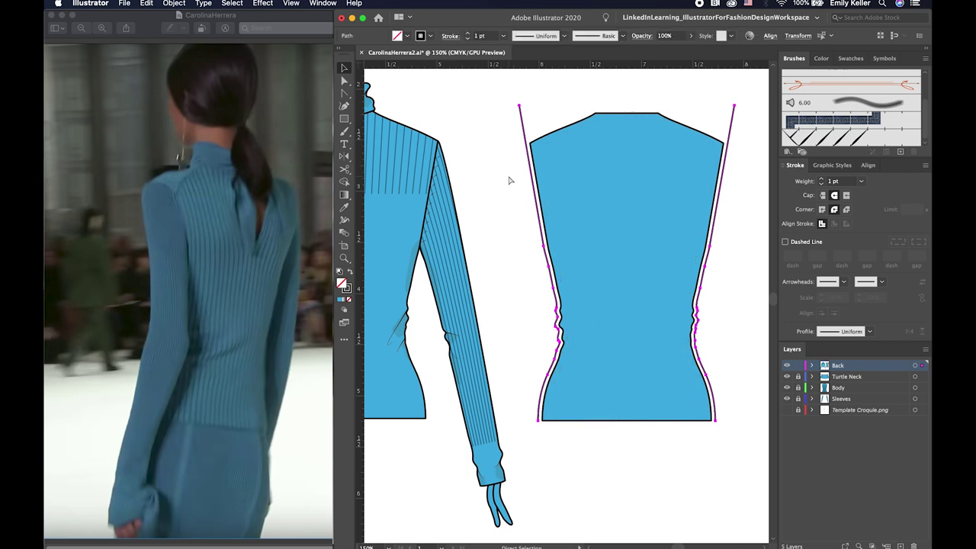
{"action": "key", "text": "super+shift+a"}
- Move the ribbed shoulder yoke group up and right, off the sweater
{"action": "left_click_drag", "start_coordinate": [495, 222], "coordinate": [644, 206]}
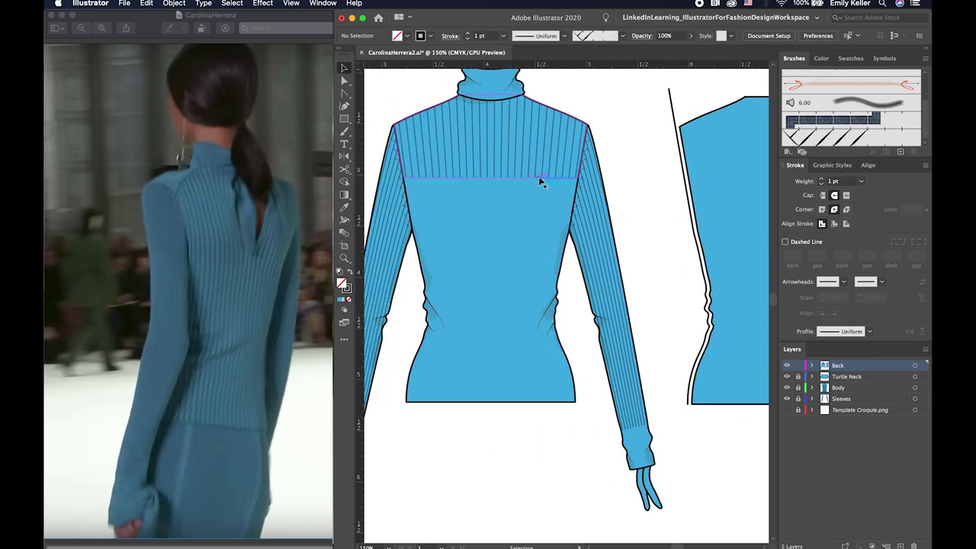
{"action": "left_click", "coordinate": [553, 183]}
{"action": "left_click_drag", "start_coordinate": [554, 185], "coordinate": [488, 273]}
{"action": "left_click_drag", "start_coordinate": [402, 312], "coordinate": [625, 195]}
{"action": "key", "text": "super+z"}
{"action": "left_click_drag", "start_coordinate": [461, 255], "coordinate": [622, 163]}
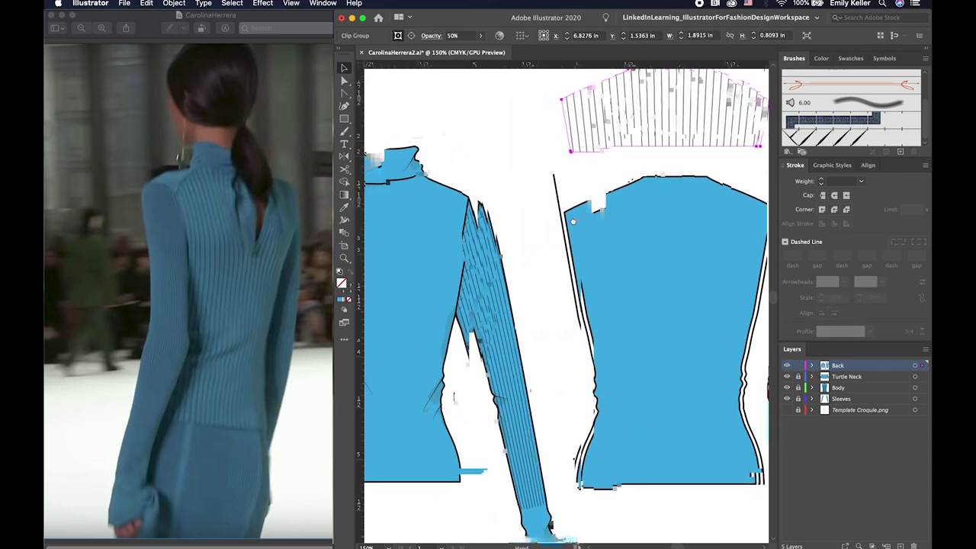
- Shift the yoke further right and pen a curved keyhole half down from the neck
{"action": "left_click_drag", "start_coordinate": [451, 256], "coordinate": [640, 195]}
{"action": "key", "text": "p"}
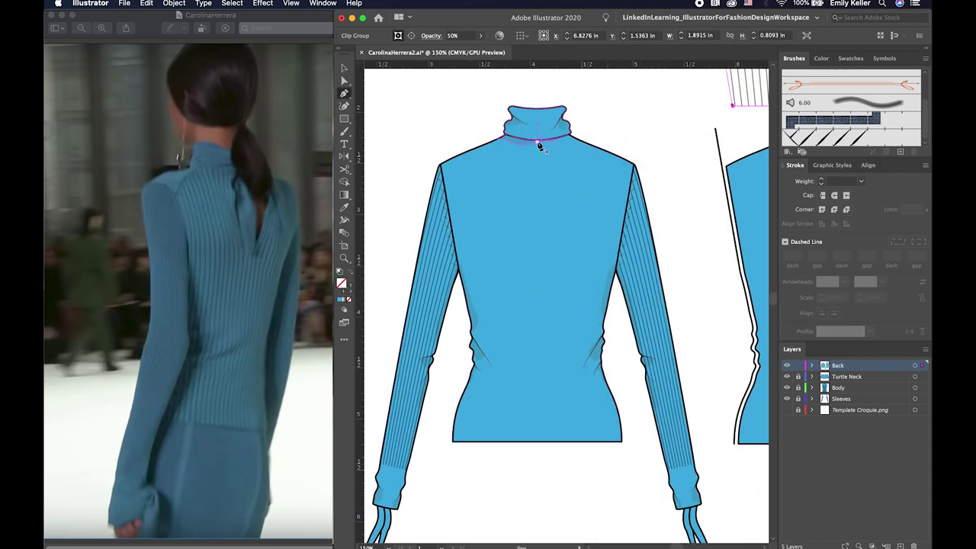
{"action": "left_click", "coordinate": [536, 142]}
{"action": "left_click_drag", "start_coordinate": [542, 221], "coordinate": [553, 244]}
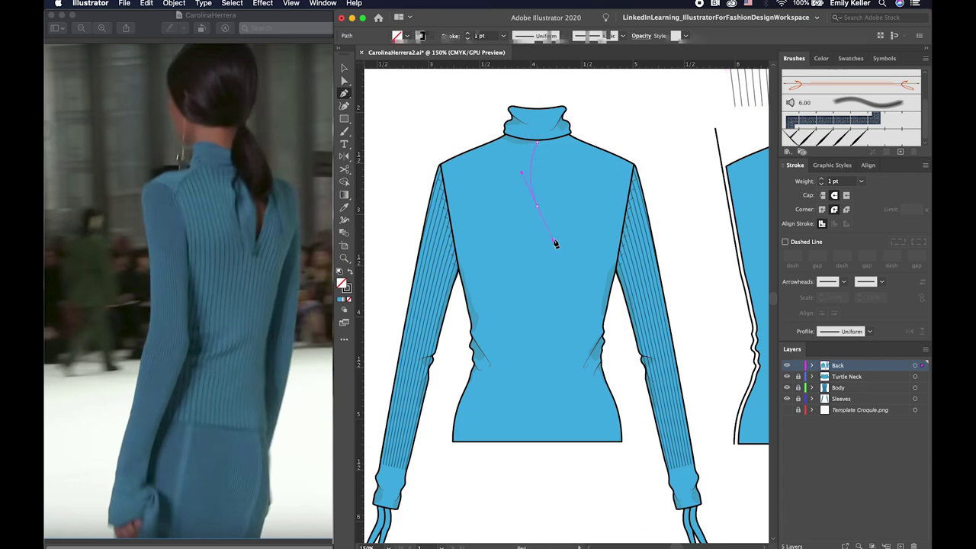
{"action": "key", "text": "v"}
{"action": "key", "text": "ctrl+shift+a"}
- Reflect a vertical copy of the curve about its top to complete the keyhole
{"action": "left_click", "coordinate": [537, 144]}
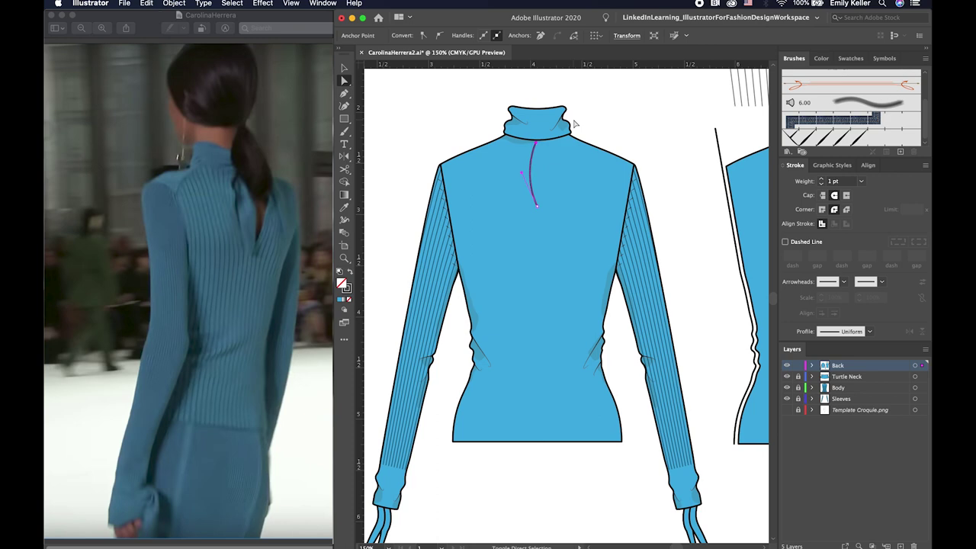
{"action": "key", "text": "v"}
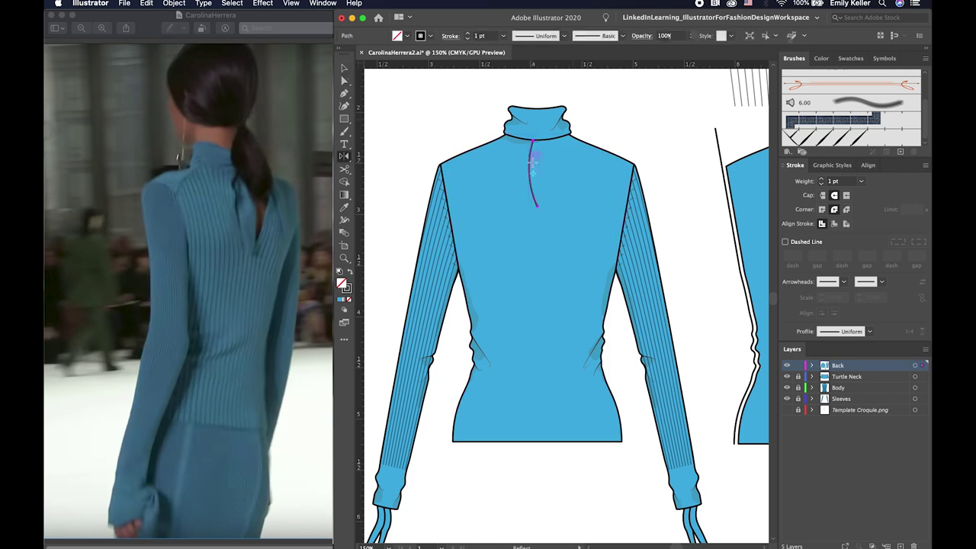
{"action": "key", "text": "o"}
{"action": "left_click", "coordinate": [537, 206], "text": "alt"}
{"action": "left_click", "coordinate": [361, 351]}
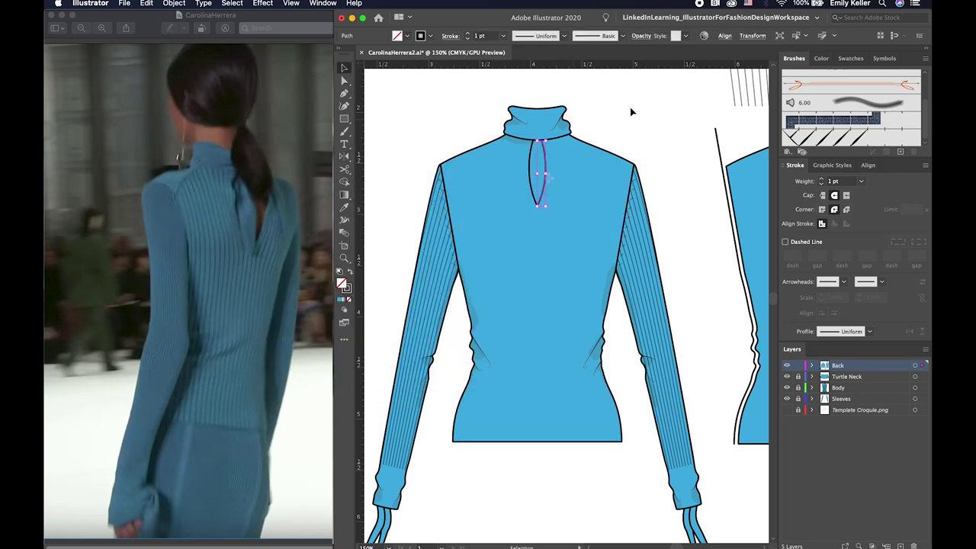
- Zoom in on the keyhole and direct-select its two halves
{"action": "key", "text": "ctrl+shift+a"}
{"action": "key", "text": "ctrl+equal"}
{"action": "key", "text": "ctrl+equal"}
{"action": "scroll", "coordinate": [563, 172], "scroll_direction": "up", "scroll_amount": 5}
{"action": "key", "text": "a"}
{"action": "left_click", "coordinate": [522, 227]}
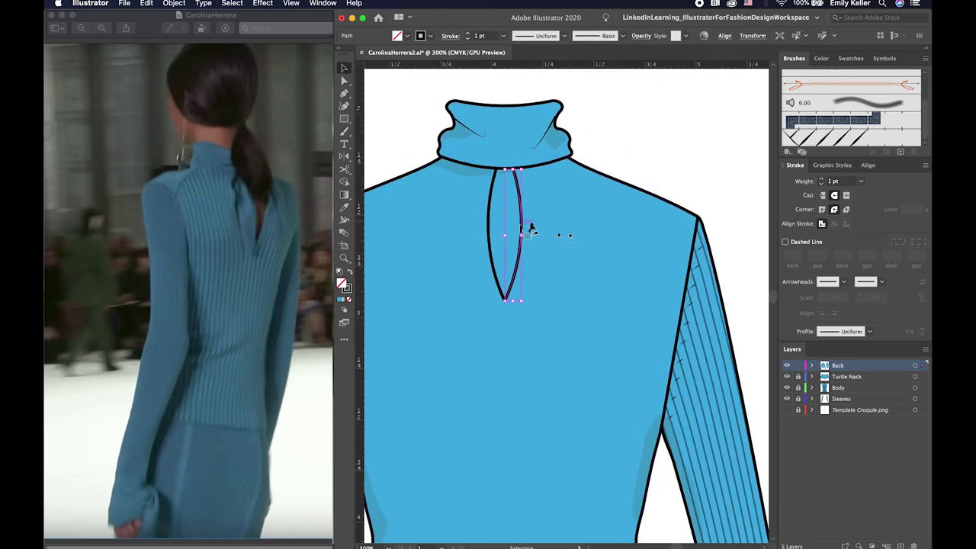
- Apply the Gray graphic style to the keyhole
{"action": "key", "text": "v"}
{"action": "left_click", "coordinate": [829, 165]}
{"action": "left_click", "coordinate": [808, 218]}
{"action": "key", "text": "ctrl+shift+a"}
- Isolate the sleeve cuff group and select its tie strands
{"action": "left_click_drag", "start_coordinate": [626, 192], "coordinate": [662, 195]}
{"action": "scroll", "coordinate": [662, 195], "scroll_direction": "down", "scroll_amount": 10}
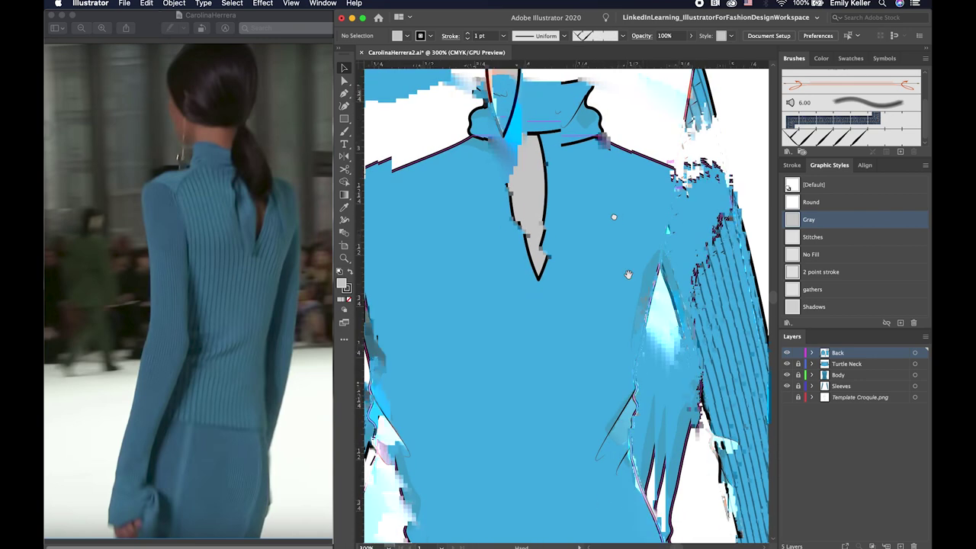
{"action": "scroll", "coordinate": [661, 305], "scroll_direction": "right", "scroll_amount": 5}
{"action": "left_click", "coordinate": [674, 449]}
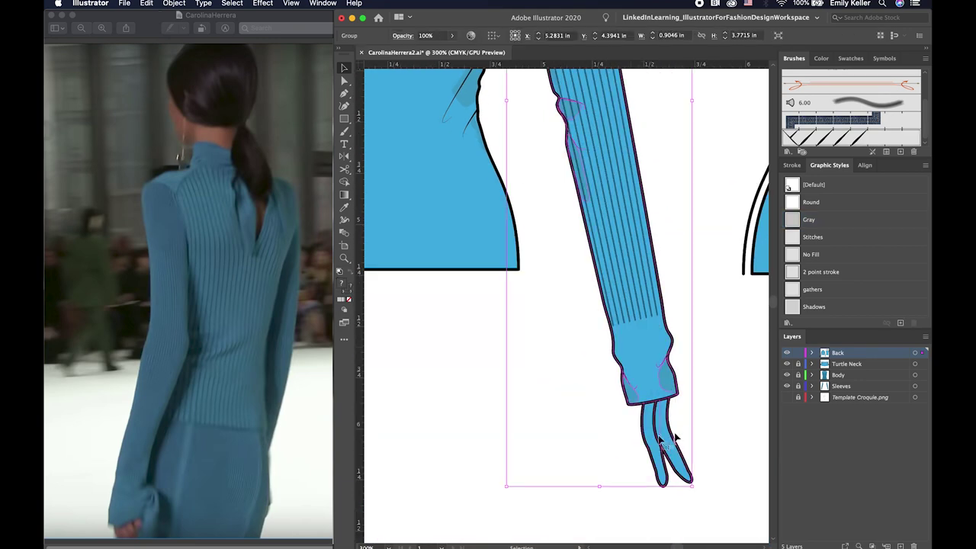
{"action": "double_click", "coordinate": [676, 438]}
{"action": "left_click", "coordinate": [648, 438]}
{"action": "key", "text": "a"}
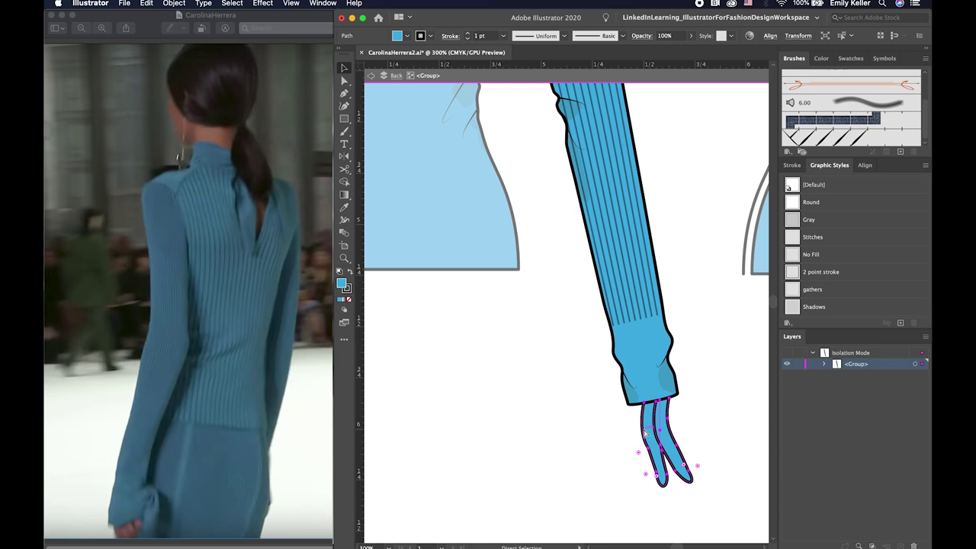
{"action": "mouse_move", "coordinate": [644, 432]}
{"action": "left_mouse_down"}
{"action": "mouse_move", "coordinate": [461, 125]}
{"action": "mouse_move", "coordinate": [618, 367]}
{"action": "mouse_move", "coordinate": [506, 234]}
{"action": "left_mouse_up"}
- Take the tie strands out of the cuff group and move them up to the collar
{"action": "key", "text": "v"}
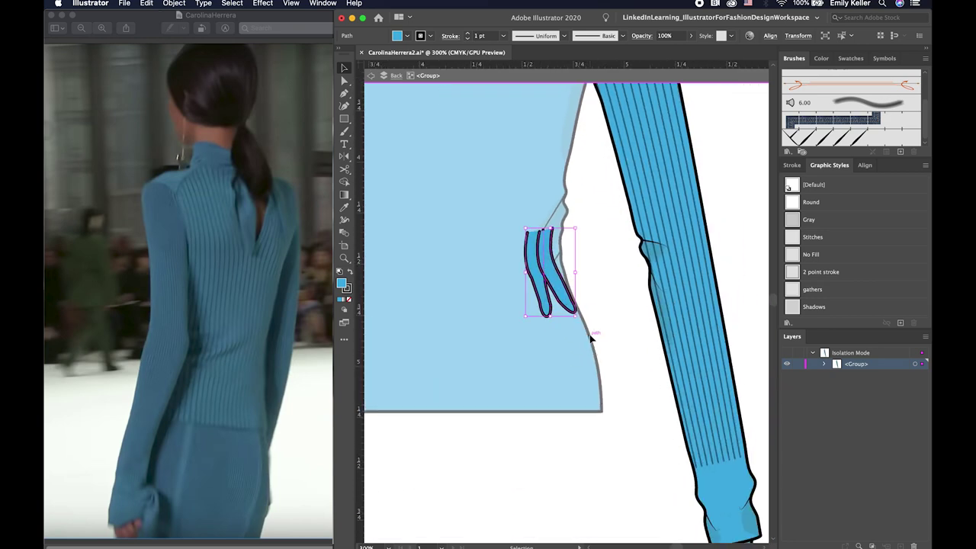
{"action": "left_click_drag", "start_coordinate": [551, 272], "coordinate": [649, 446]}
{"action": "key", "text": "Delete"}
{"action": "key", "text": "ctrl+z"}
{"action": "key", "text": "ctrl+z"}
{"action": "mouse_move", "coordinate": [570, 305]}
{"action": "left_mouse_down"}
{"action": "mouse_move", "coordinate": [550, 156]}
{"action": "mouse_move", "coordinate": [588, 240]}
{"action": "mouse_move", "coordinate": [563, 259]}
{"action": "left_mouse_up"}
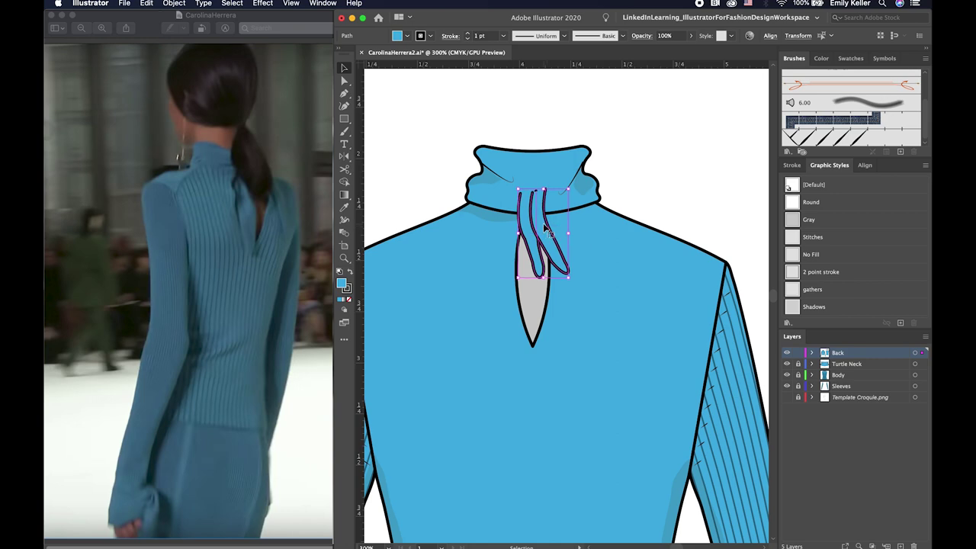
- Draw a closed Pen loop over the tie strands' tops at the collar
{"action": "key", "text": "p"}
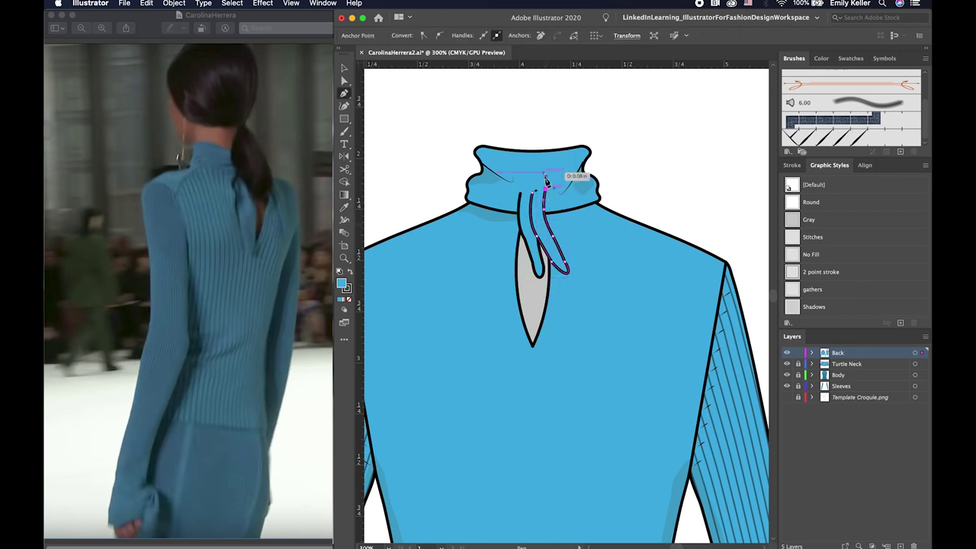
{"action": "left_click_drag", "start_coordinate": [544, 187], "coordinate": [539, 168]}
{"action": "left_click", "coordinate": [555, 191]}
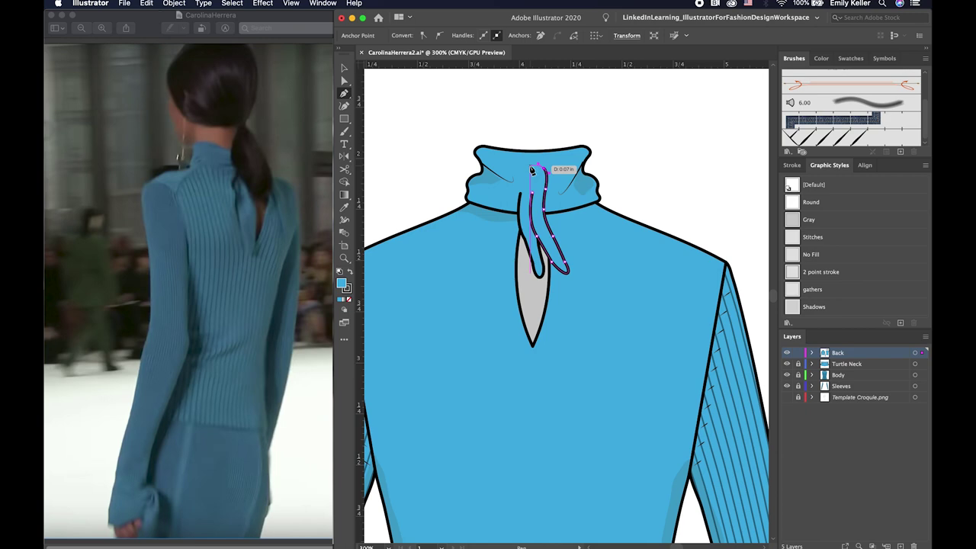
{"action": "key", "text": "super+equal"}
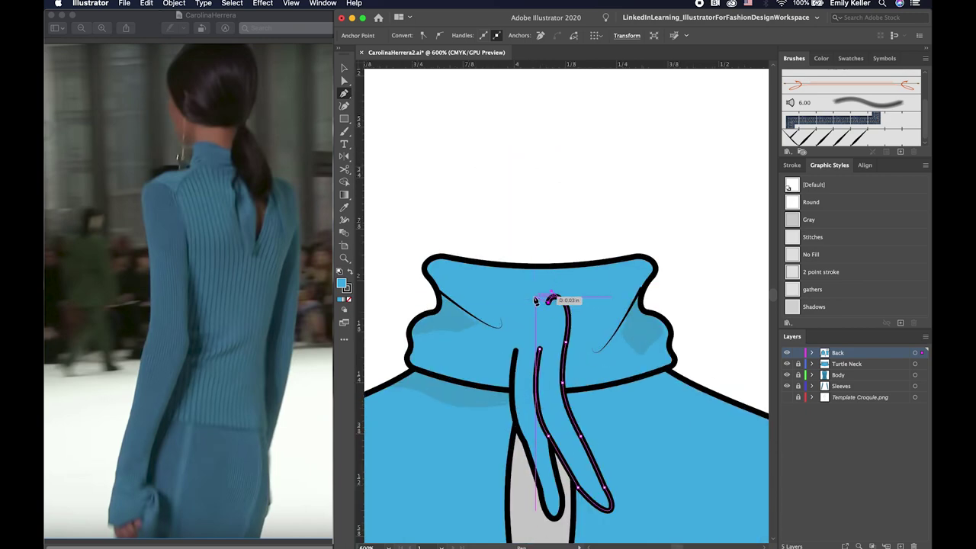
{"action": "left_click_drag", "start_coordinate": [532, 297], "coordinate": [538, 345]}
{"action": "mouse_move", "coordinate": [539, 348]}
{"action": "left_mouse_down"}
{"action": "mouse_move", "coordinate": [563, 347]}
{"action": "mouse_move", "coordinate": [538, 333]}
{"action": "mouse_move", "coordinate": [565, 326]}
{"action": "left_mouse_up"}
{"action": "left_click", "coordinate": [540, 229], "text": "super"}
{"action": "left_click", "coordinate": [499, 224], "text": "super"}
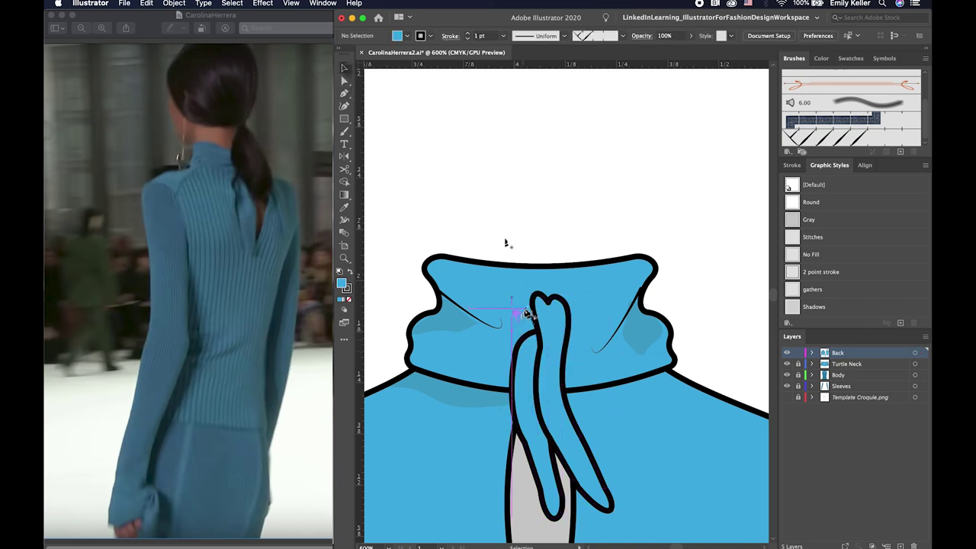
{"action": "mouse_move", "coordinate": [531, 304]}
{"action": "left_mouse_down"}
{"action": "mouse_move", "coordinate": [523, 341]}
{"action": "mouse_move", "coordinate": [532, 348]}
{"action": "mouse_move", "coordinate": [575, 330]}
{"action": "mouse_move", "coordinate": [578, 344]}
{"action": "left_mouse_up"}
{"action": "key", "text": "v"}
- Reshape the knot loop's anchors with Direct Selection and Convert Anchor Point
{"action": "left_click", "coordinate": [607, 202]}
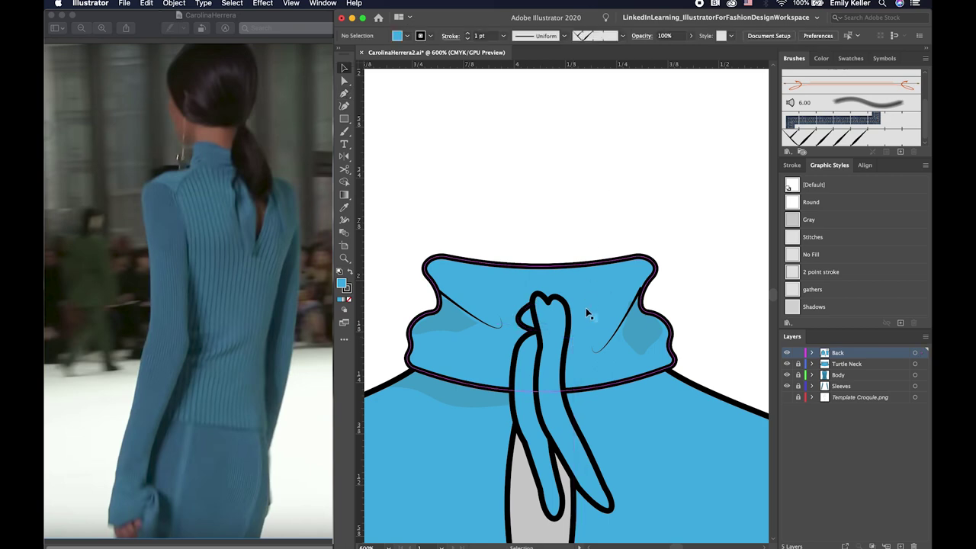
{"action": "key", "text": "a"}
{"action": "left_click", "coordinate": [522, 339]}
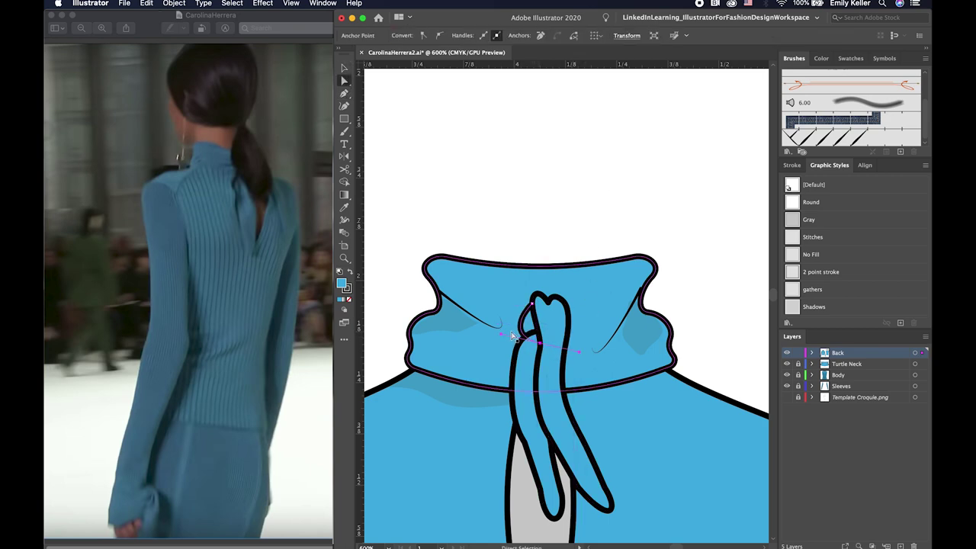
{"action": "key", "text": "plus"}
{"action": "key", "text": "shift+c"}
{"action": "left_click_drag", "start_coordinate": [522, 327], "coordinate": [511, 323]}
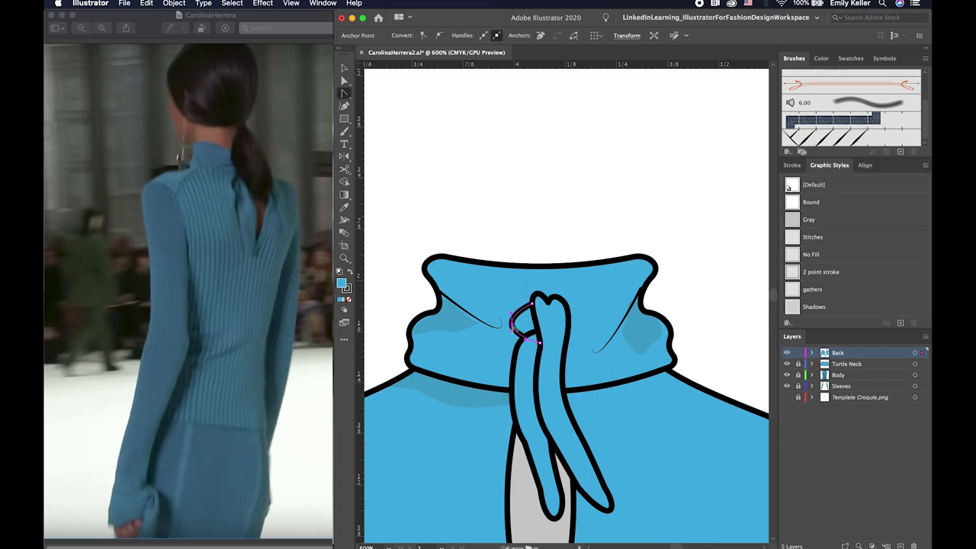
{"action": "left_click", "coordinate": [515, 350]}
{"action": "key", "text": "v"}
{"action": "left_click", "coordinate": [567, 239]}
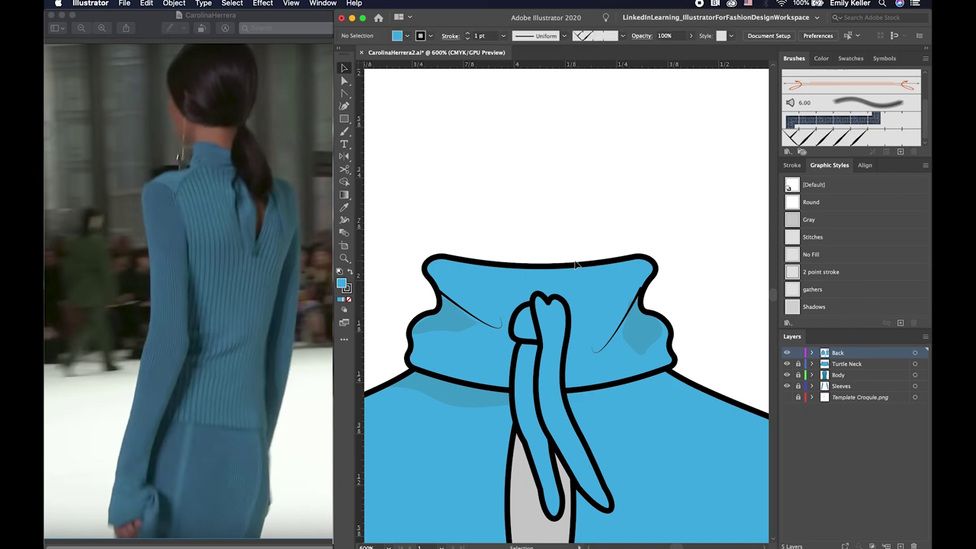
- Pull the collar gathers line toward the knot and pen a fold line from the collar's top-right to the knot
{"action": "key", "text": "a"}
{"action": "left_click_drag", "start_coordinate": [588, 338], "coordinate": [587, 310]}
{"action": "key", "text": "p"}
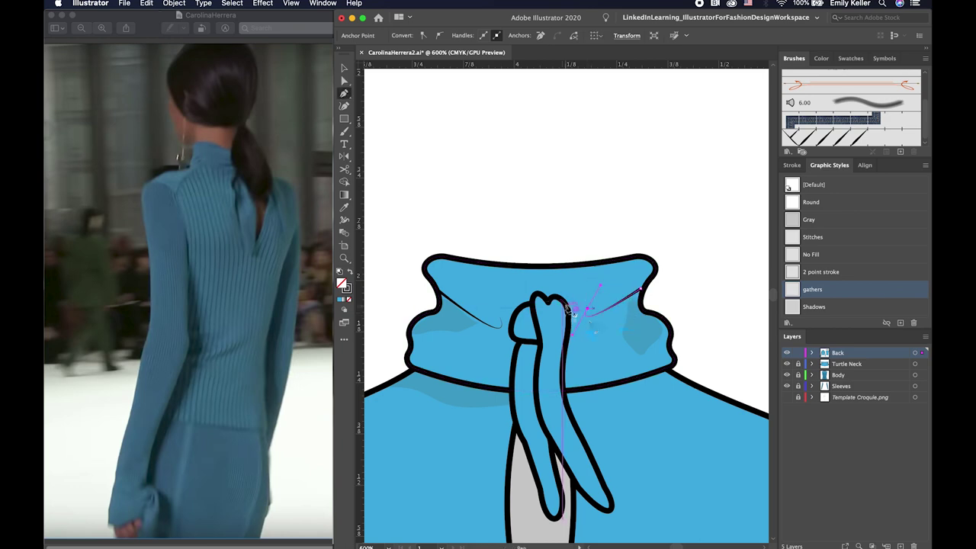
{"action": "left_click", "coordinate": [436, 259]}
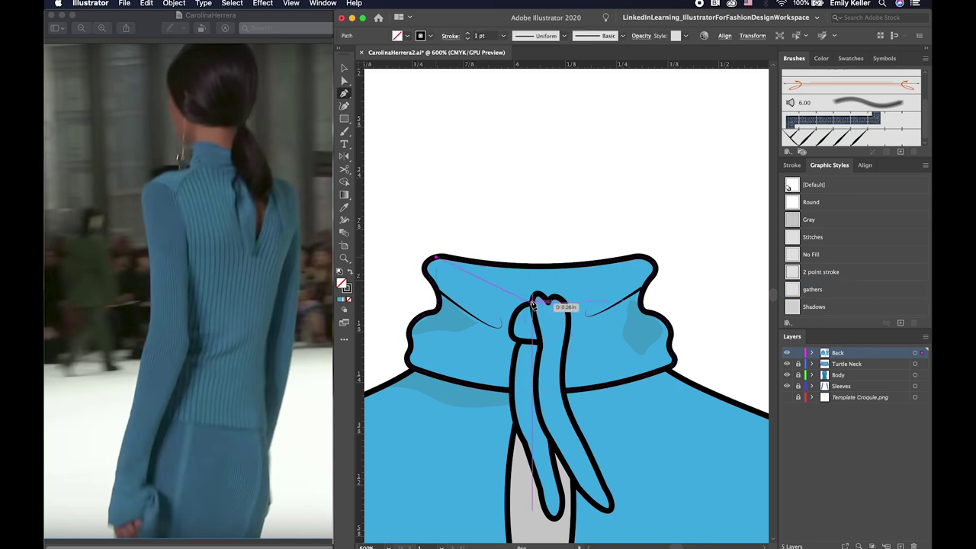
{"action": "key", "text": "Delete"}
{"action": "left_click", "coordinate": [647, 259]}
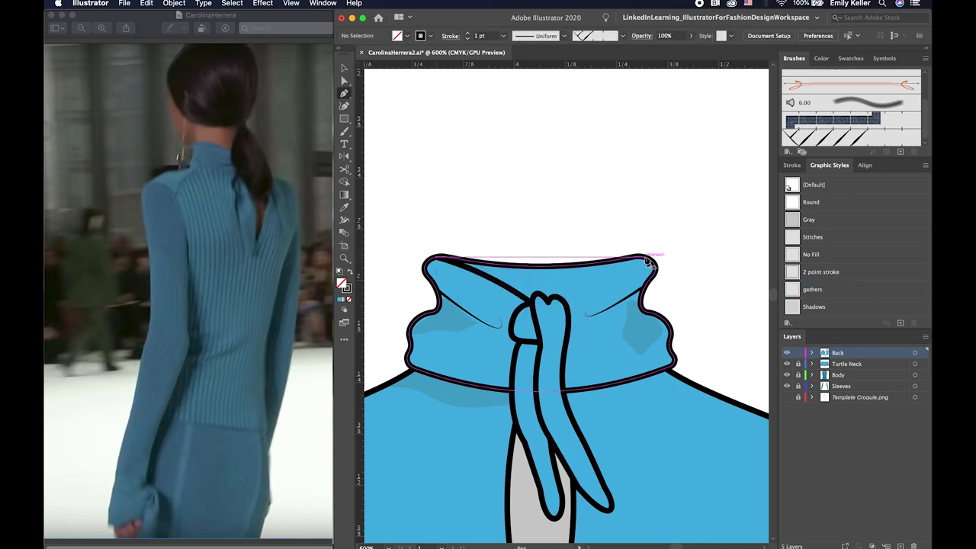
{"action": "left_click_drag", "start_coordinate": [562, 301], "coordinate": [584, 305]}
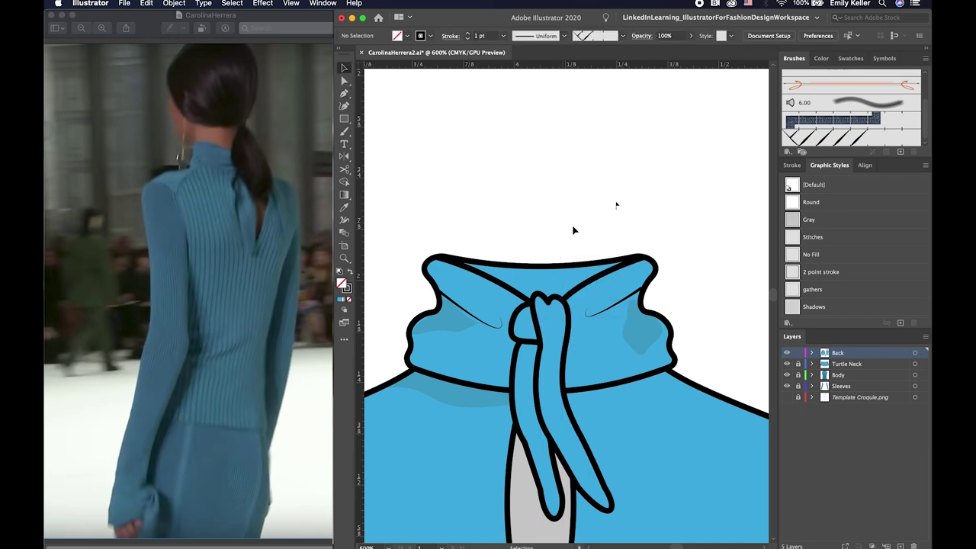
{"action": "scroll", "coordinate": [572, 230], "scroll_direction": "down", "scroll_amount": 2}
- Duplicate the collar rim with no fill, apply the Gray style, and move it into the neck opening
{"action": "key", "text": "super"}
{"action": "left_click", "coordinate": [549, 258]}
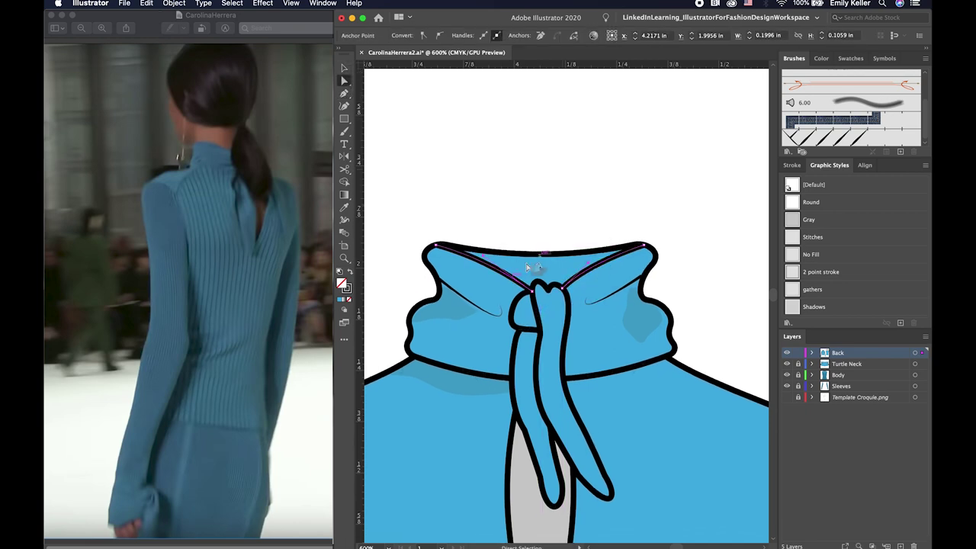
{"action": "left_click_drag", "start_coordinate": [555, 276], "coordinate": [574, 162]}
{"action": "key", "text": "slash"}
{"action": "key", "text": "super+j"}
{"action": "key", "text": "Return"}
{"action": "left_click", "coordinate": [808, 220]}
{"action": "mouse_move", "coordinate": [572, 160]}
{"action": "left_mouse_down"}
{"action": "mouse_move", "coordinate": [548, 269]}
{"action": "mouse_move", "coordinate": [556, 268]}
{"action": "left_mouse_up"}
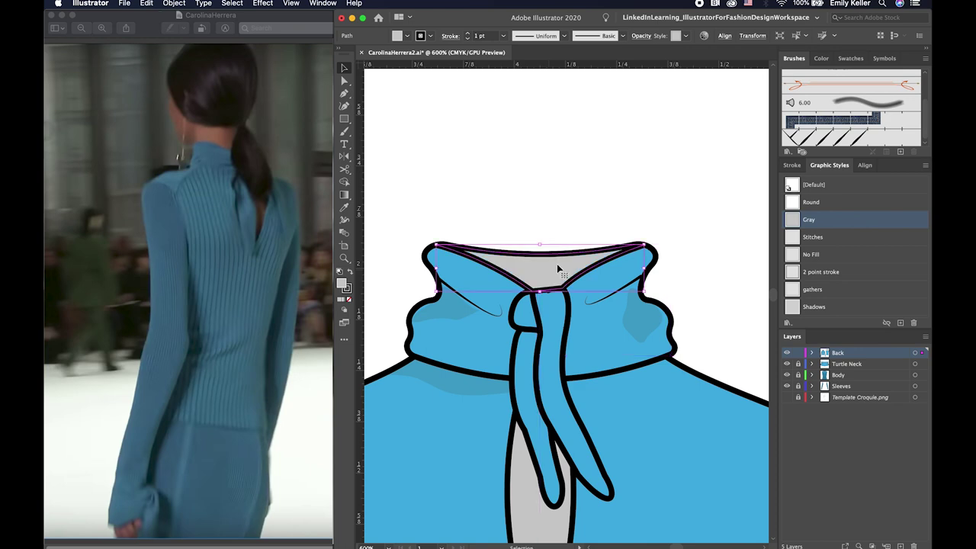
{"action": "left_click", "coordinate": [579, 211]}
{"action": "scroll", "coordinate": [581, 221], "scroll_direction": "down", "scroll_amount": 3}
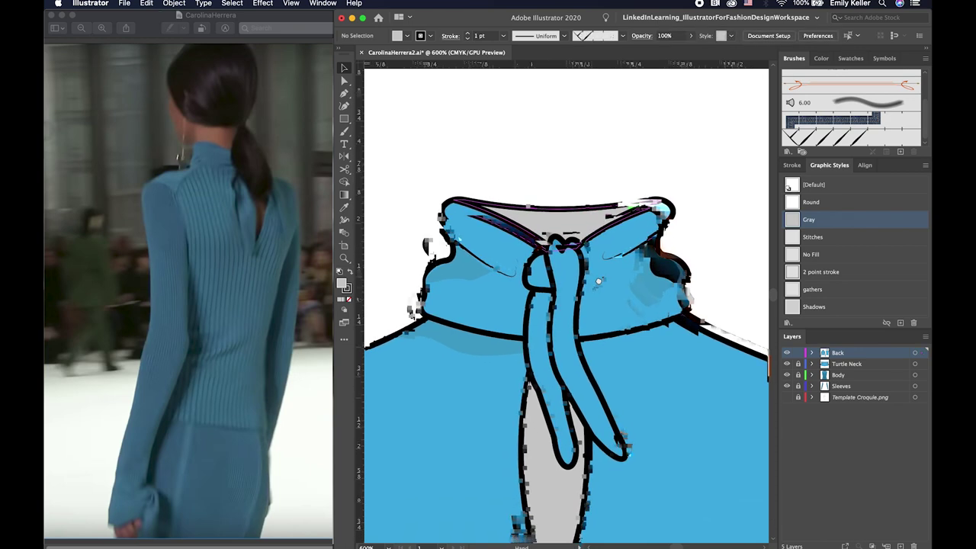
{"action": "scroll", "coordinate": [587, 236], "scroll_direction": "down", "scroll_amount": 1}
{"action": "scroll", "coordinate": [593, 253], "scroll_direction": "down", "scroll_amount": 1}
- Draw short fold lines on the right and left collar, each given the gathers style
{"action": "key", "text": "p"}
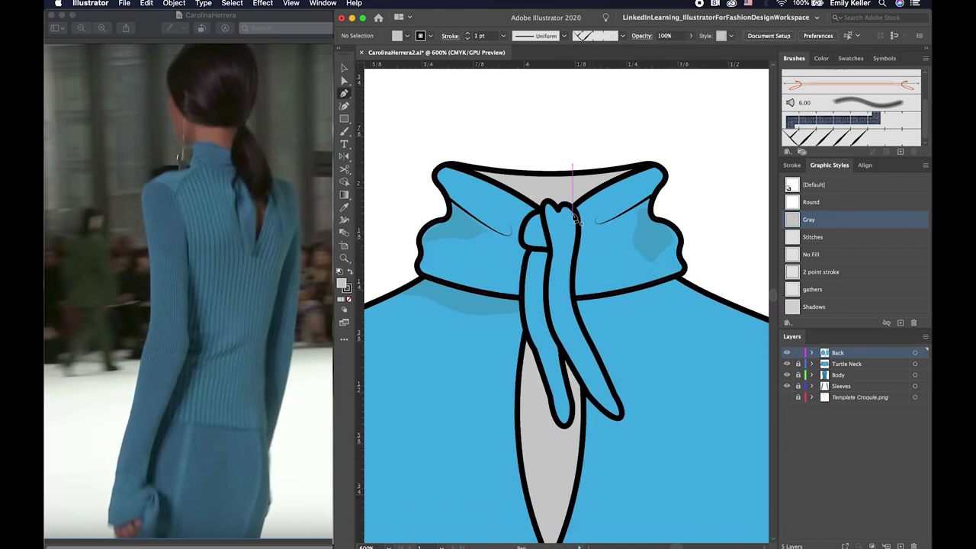
{"action": "left_click", "coordinate": [577, 216]}
{"action": "left_click", "coordinate": [634, 172]}
{"action": "left_click", "coordinate": [812, 289]}
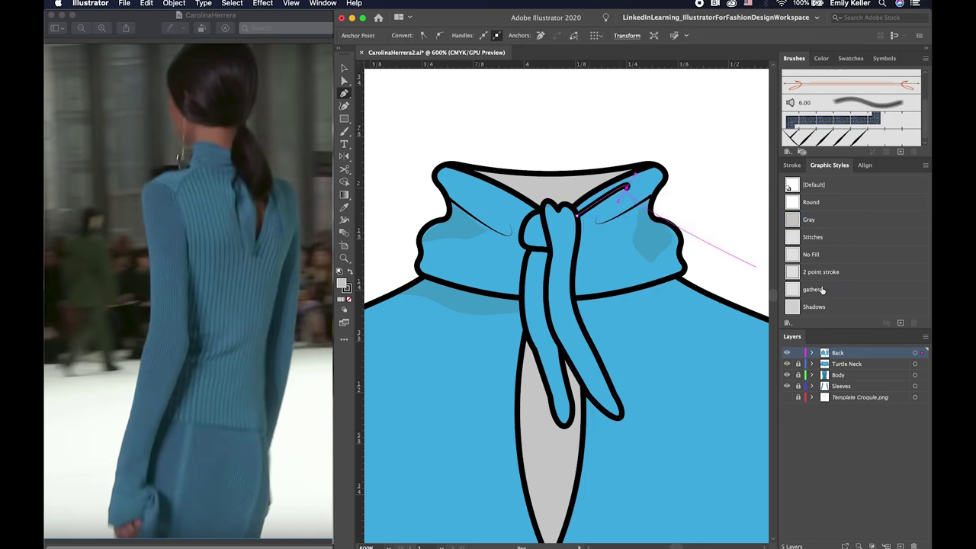
{"action": "left_click", "coordinate": [703, 237], "text": "super"}
{"action": "left_click", "coordinate": [469, 189]}
{"action": "left_click", "coordinate": [530, 215]}
{"action": "left_click", "coordinate": [811, 289]}
{"action": "left_click", "coordinate": [723, 194], "text": "super"}
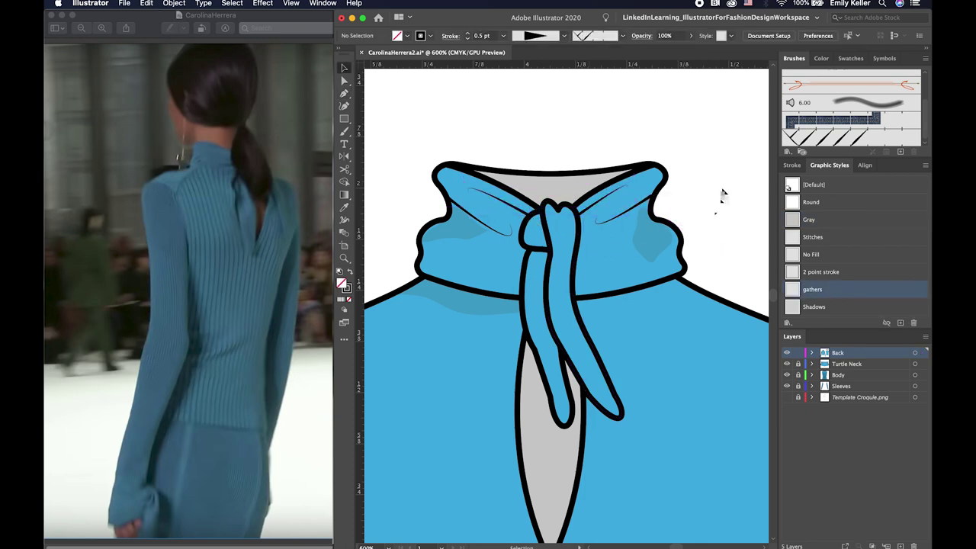
- Draw hooked, curved gather lines on the right and left sides of the collar
{"action": "left_click", "coordinate": [578, 231]}
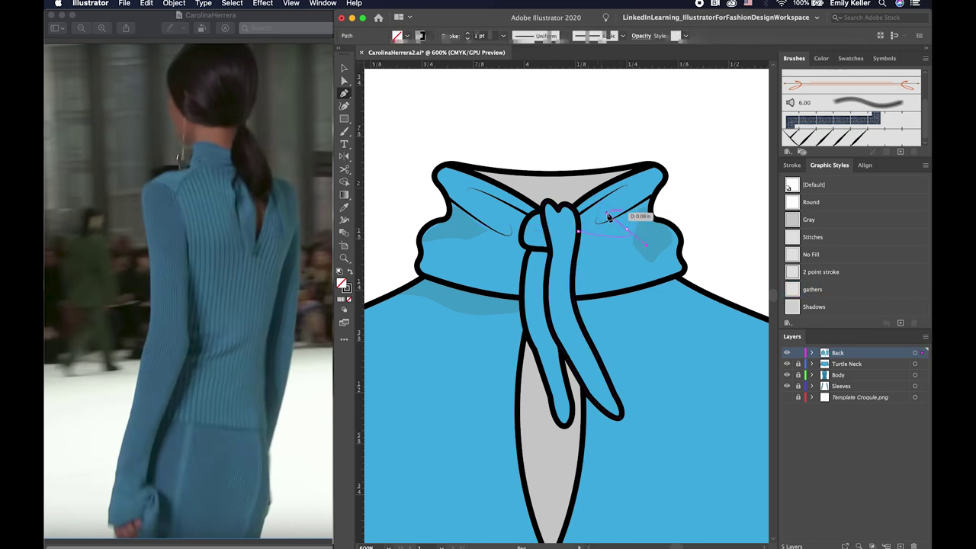
{"action": "left_click_drag", "start_coordinate": [627, 233], "coordinate": [632, 217]}
{"action": "left_click", "coordinate": [619, 267]}
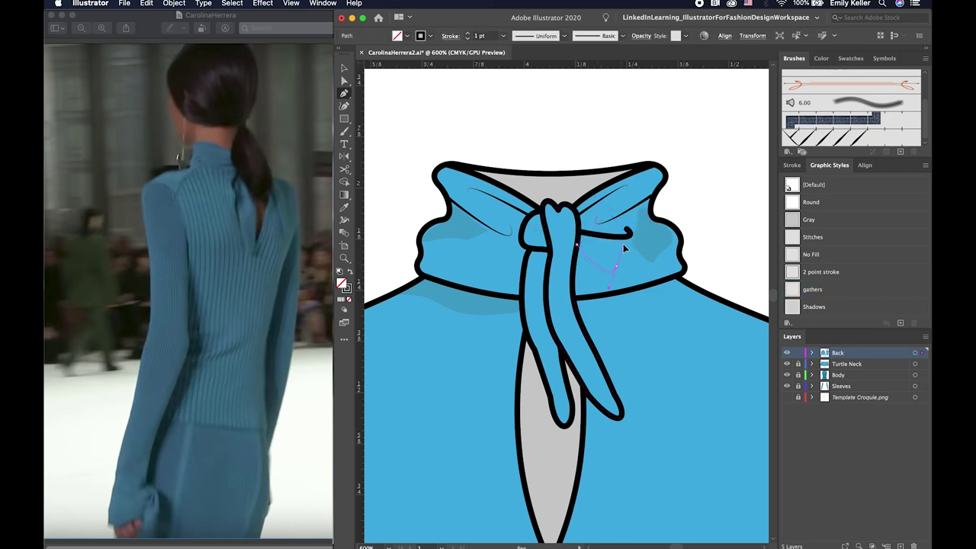
{"action": "left_click_drag", "start_coordinate": [576, 244], "coordinate": [527, 247]}
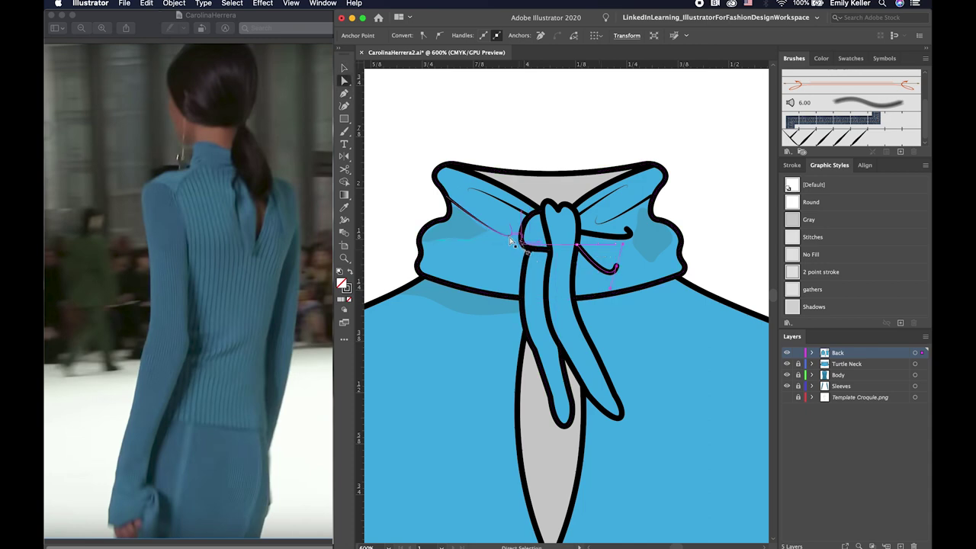
{"action": "left_click", "coordinate": [533, 219], "text": "ctrl"}
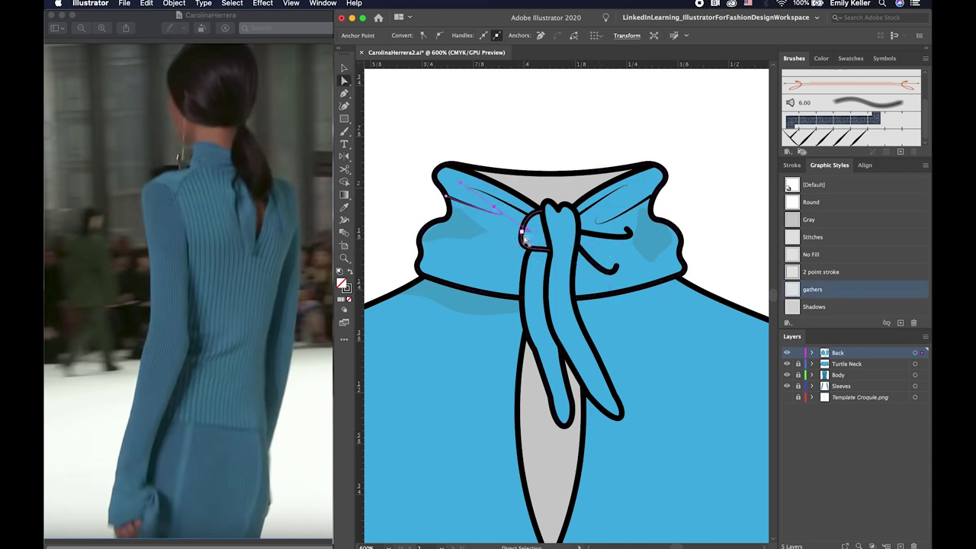
{"action": "left_click", "coordinate": [496, 223], "text": "ctrl"}
{"action": "mouse_move", "coordinate": [484, 224]}
{"action": "left_mouse_down"}
{"action": "mouse_move", "coordinate": [513, 232]}
{"action": "mouse_move", "coordinate": [526, 248]}
{"action": "left_mouse_up"}
{"action": "mouse_move", "coordinate": [446, 249]}
{"action": "left_mouse_down"}
{"action": "mouse_move", "coordinate": [421, 252]}
{"action": "mouse_move", "coordinate": [444, 253]}
{"action": "left_mouse_up"}
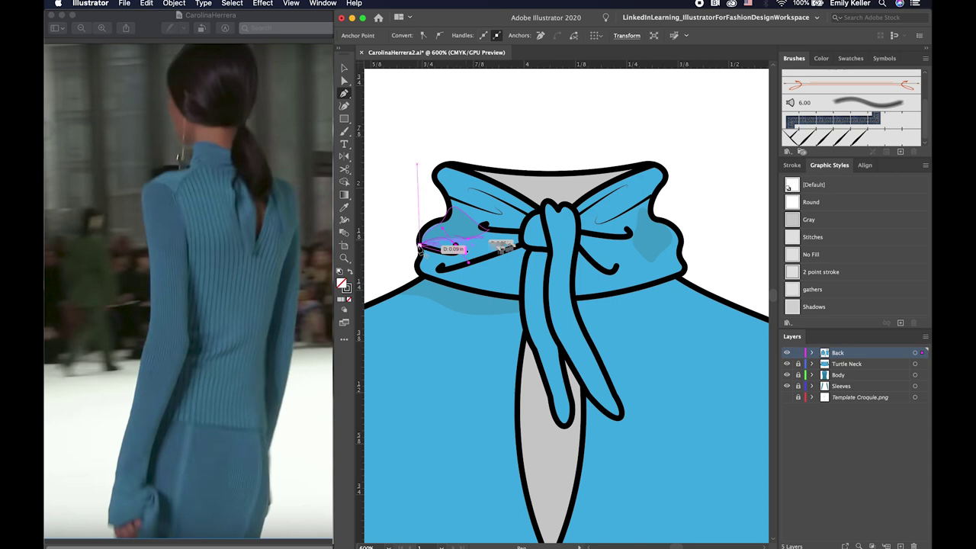
{"action": "mouse_move", "coordinate": [419, 246]}
{"action": "left_mouse_down"}
{"action": "mouse_move", "coordinate": [415, 279]}
{"action": "mouse_move", "coordinate": [420, 272]}
{"action": "left_mouse_up"}
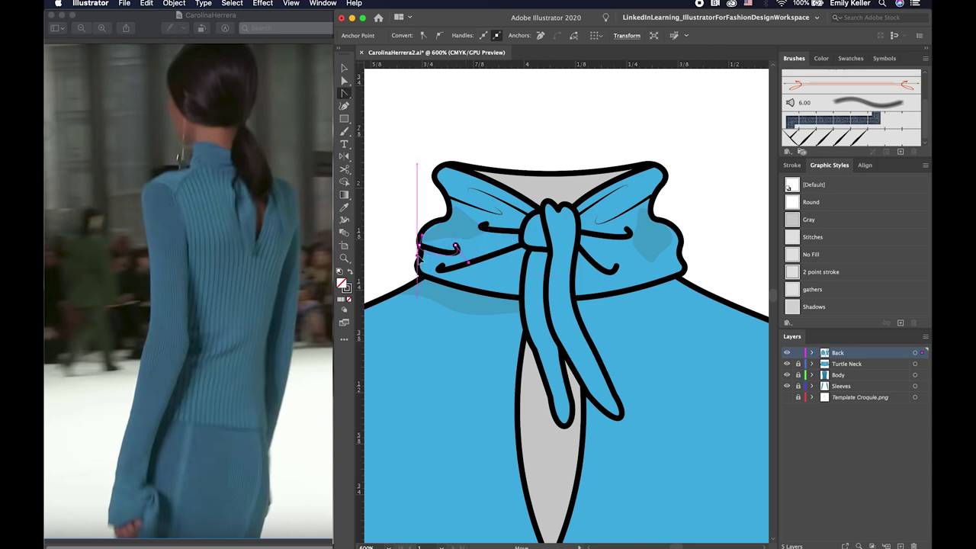
{"action": "left_click", "coordinate": [680, 246]}
{"action": "left_click_drag", "start_coordinate": [653, 261], "coordinate": [655, 265]}
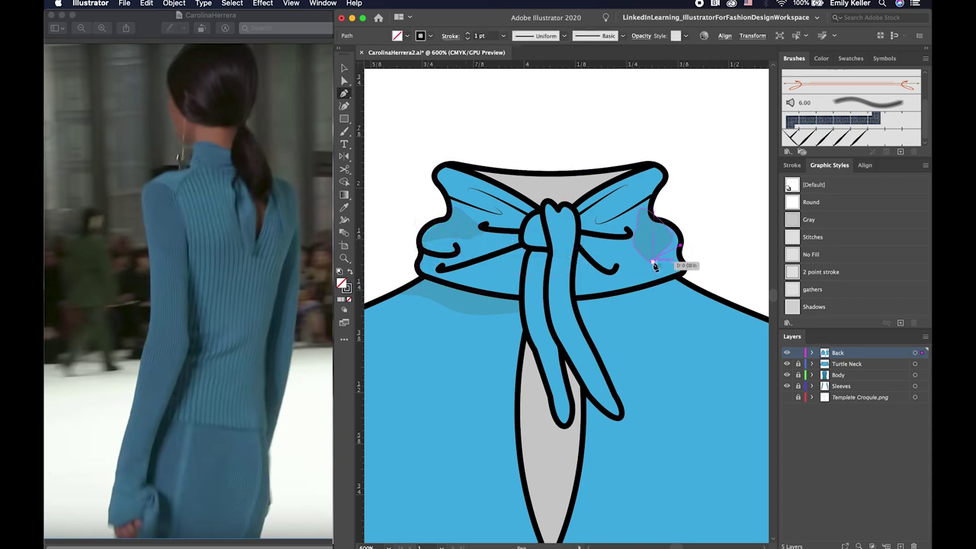
- Apply the gathers style to the new right-collar and left-collar gather strokes
{"action": "left_click", "coordinate": [609, 259], "text": "ctrl"}
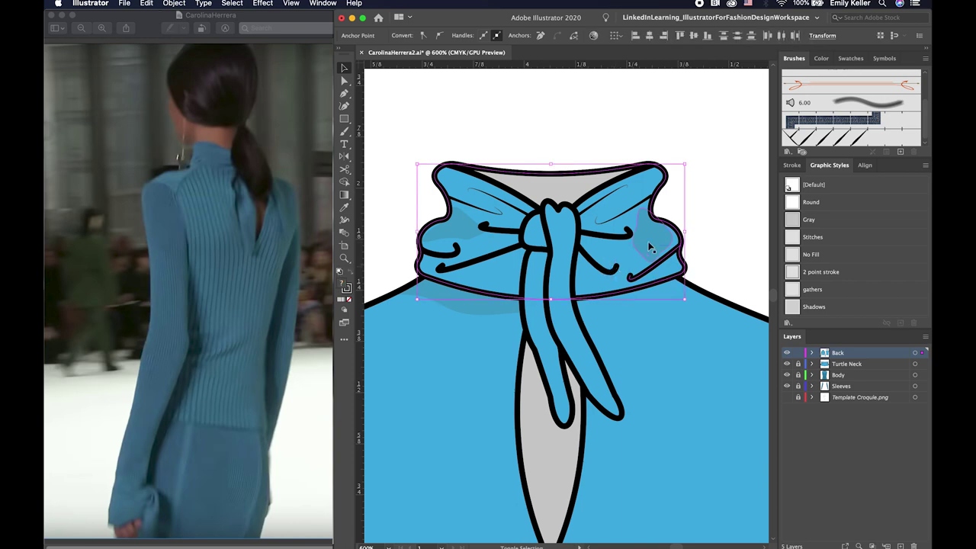
{"action": "left_click", "coordinate": [619, 241]}
{"action": "left_click", "coordinate": [644, 263], "text": "shift"}
{"action": "left_click", "coordinate": [812, 289]}
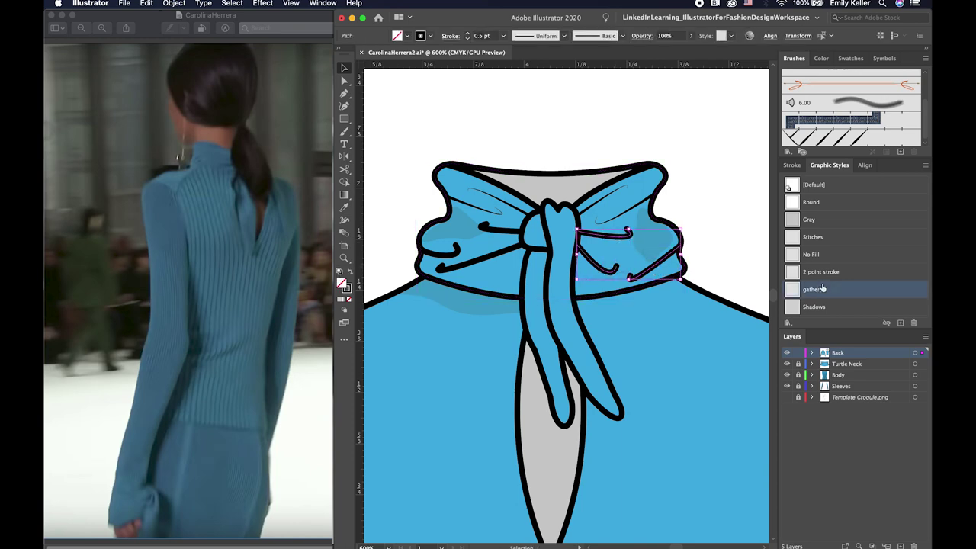
{"action": "left_click", "coordinate": [507, 237]}
{"action": "left_click", "coordinate": [434, 252], "text": "shift"}
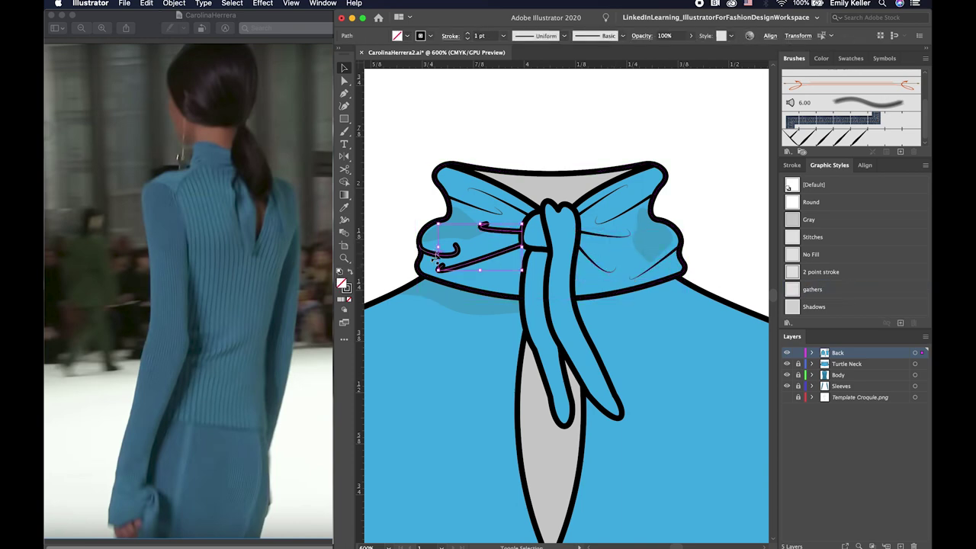
{"action": "left_click", "coordinate": [812, 289]}
{"action": "left_click", "coordinate": [682, 221]}
{"action": "key", "text": "z"}
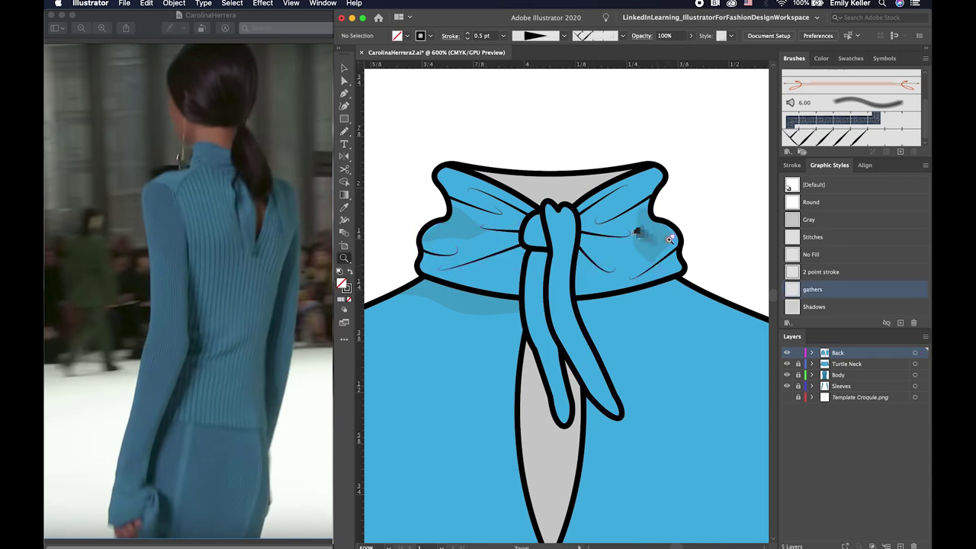
{"action": "left_click", "coordinate": [668, 244]}
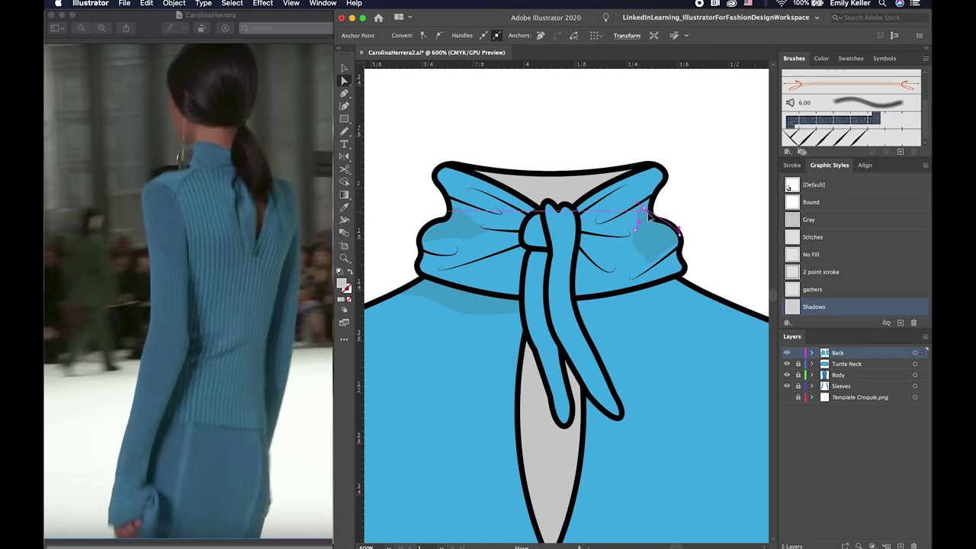
- Pull the right collar shadow's point down and draw a Shadows-style patch on the left collar
{"action": "left_click_drag", "start_coordinate": [643, 244], "coordinate": [652, 266]}
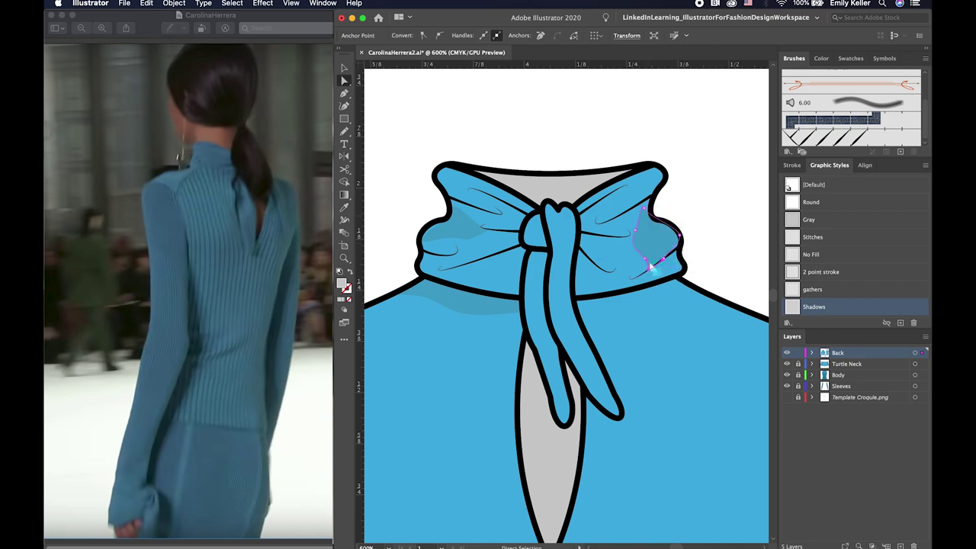
{"action": "left_click", "coordinate": [526, 263]}
{"action": "key", "text": "super+z"}
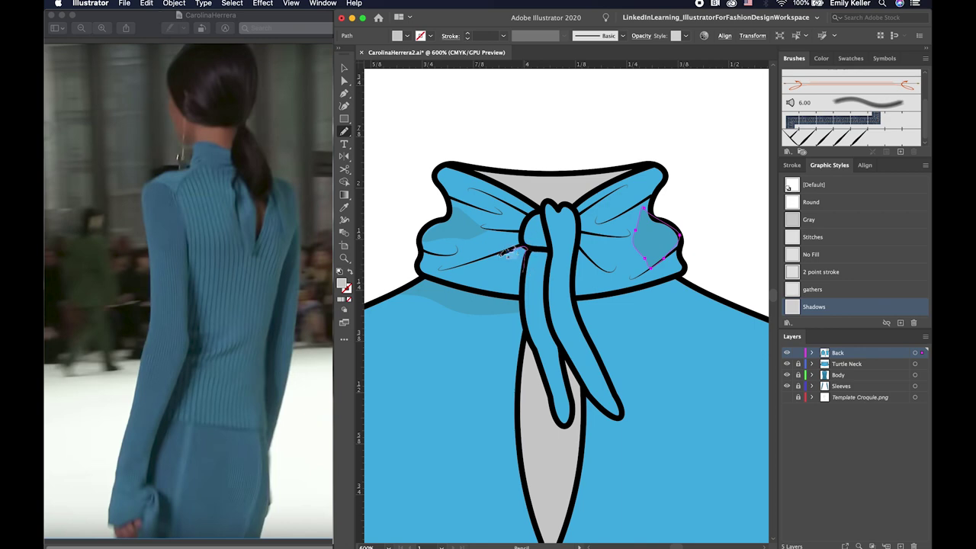
{"action": "left_click_drag", "start_coordinate": [526, 273], "coordinate": [523, 277]}
{"action": "left_click", "coordinate": [812, 306]}
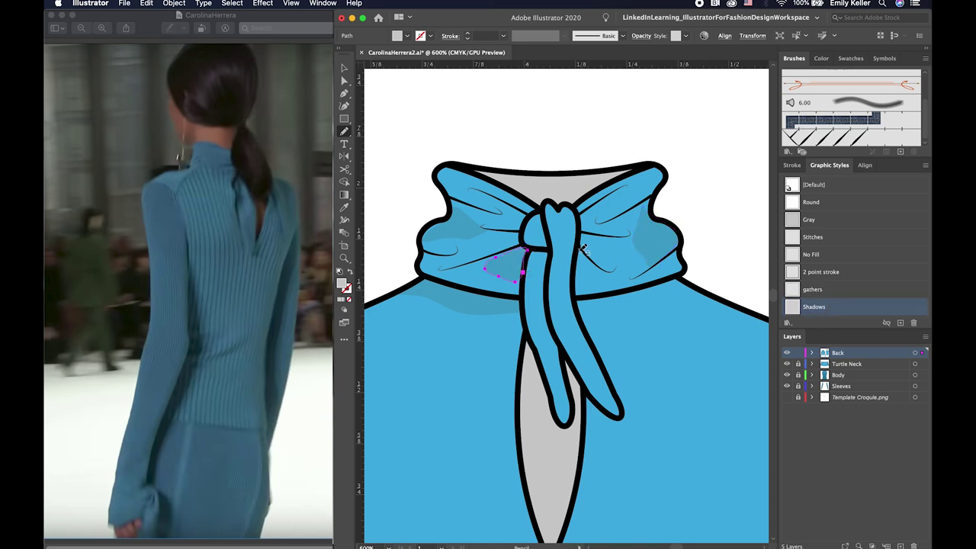
- Draw Shadows-style patches beside the knot, on the right collar, and on the upper left collar
{"action": "left_click_drag", "start_coordinate": [575, 261], "coordinate": [579, 250]}
{"action": "left_click", "coordinate": [812, 306]}
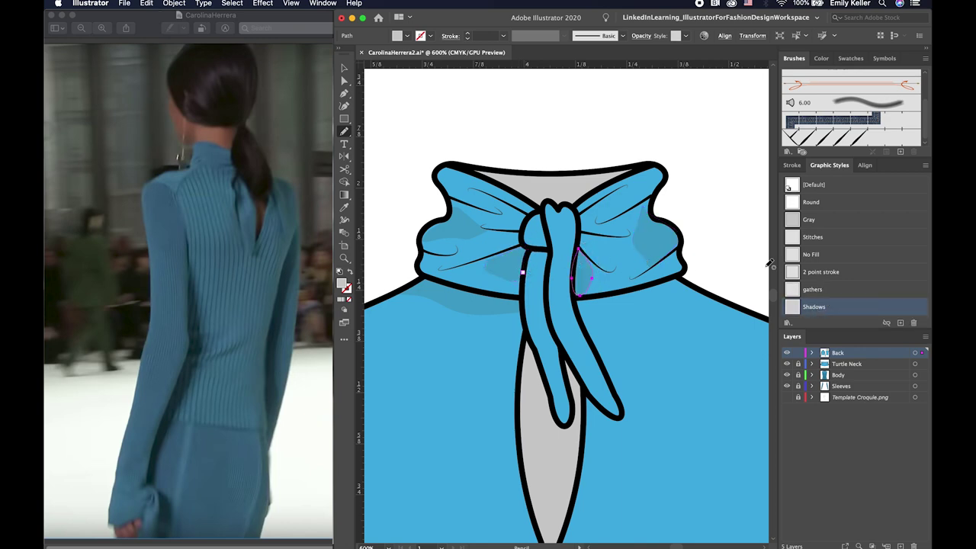
{"action": "left_click_drag", "start_coordinate": [600, 206], "coordinate": [587, 229]}
{"action": "left_click", "coordinate": [812, 306]}
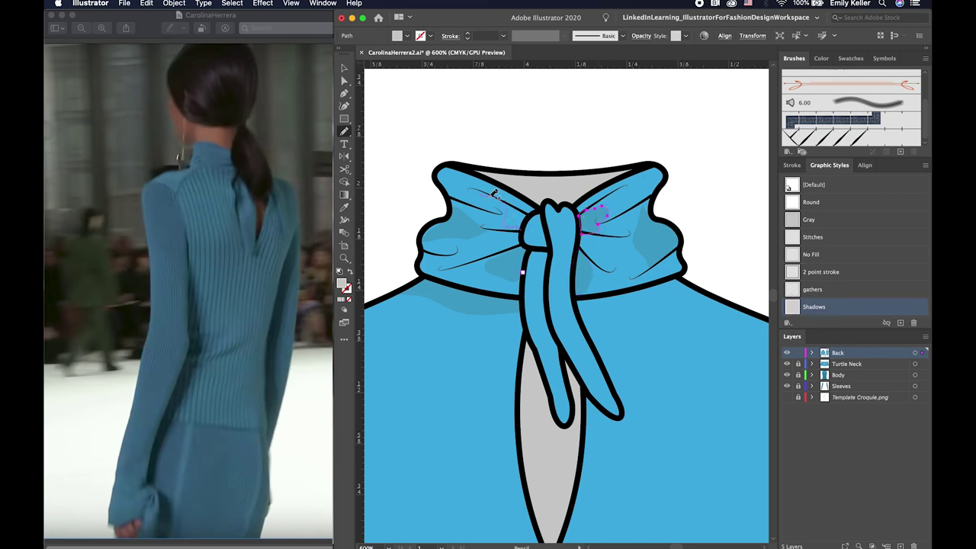
{"action": "left_click_drag", "start_coordinate": [494, 194], "coordinate": [529, 225]}
{"action": "left_click", "coordinate": [812, 306]}
- Zoom out to the whole neckline and select the grey keyhole opening's top point
{"action": "key", "text": "v"}
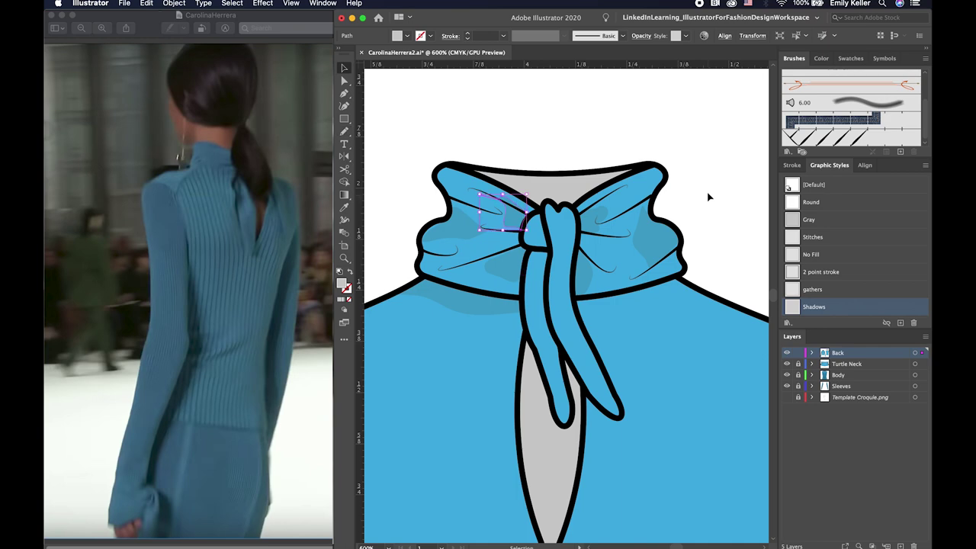
{"action": "left_click", "coordinate": [708, 196]}
{"action": "key", "text": "super+minus"}
{"action": "scroll", "coordinate": [680, 223], "scroll_direction": "down", "scroll_amount": 3}
{"action": "key", "text": "a"}
{"action": "left_click", "coordinate": [548, 269]}
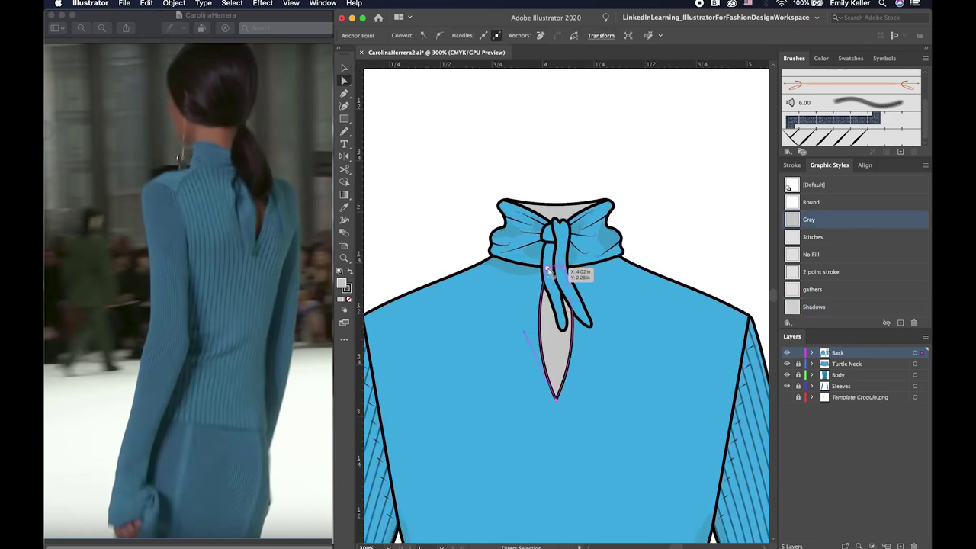
- Nudge the top point of the grey keyhole opening slightly
{"action": "left_click", "coordinate": [565, 266], "text": "shift"}
{"action": "left_click_drag", "start_coordinate": [565, 272], "coordinate": [566, 273]}
{"action": "left_click", "coordinate": [692, 250]}
{"action": "scroll", "coordinate": [692, 250], "scroll_direction": "down", "scroll_amount": 2}
{"action": "scroll", "coordinate": [692, 249], "scroll_direction": "down", "scroll_amount": 1}
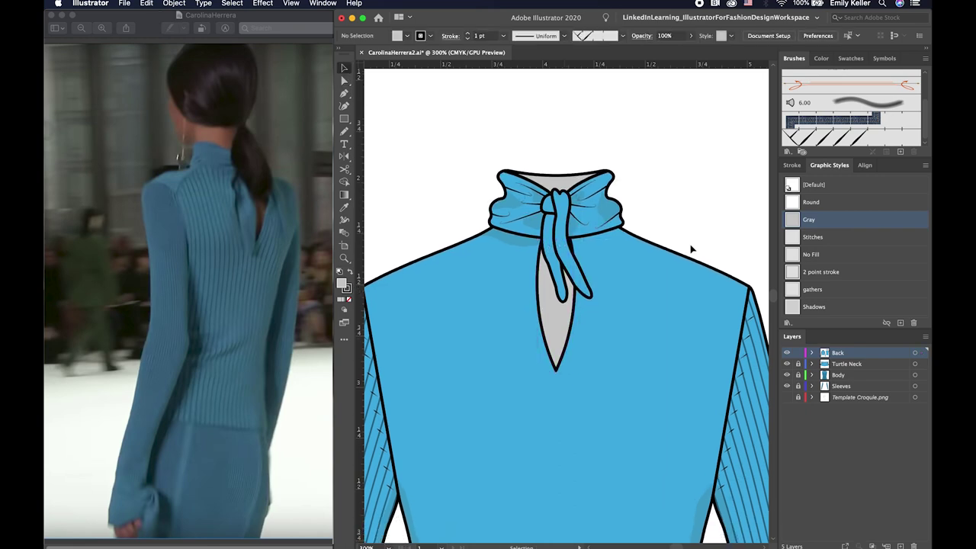
- Pen a fold path down the knot and give it the Shadows style
{"action": "key", "text": "p"}
{"action": "scroll", "coordinate": [564, 217], "scroll_direction": "up", "scroll_amount": 3}
{"action": "scroll", "coordinate": [562, 218], "scroll_direction": "down", "scroll_amount": 1}
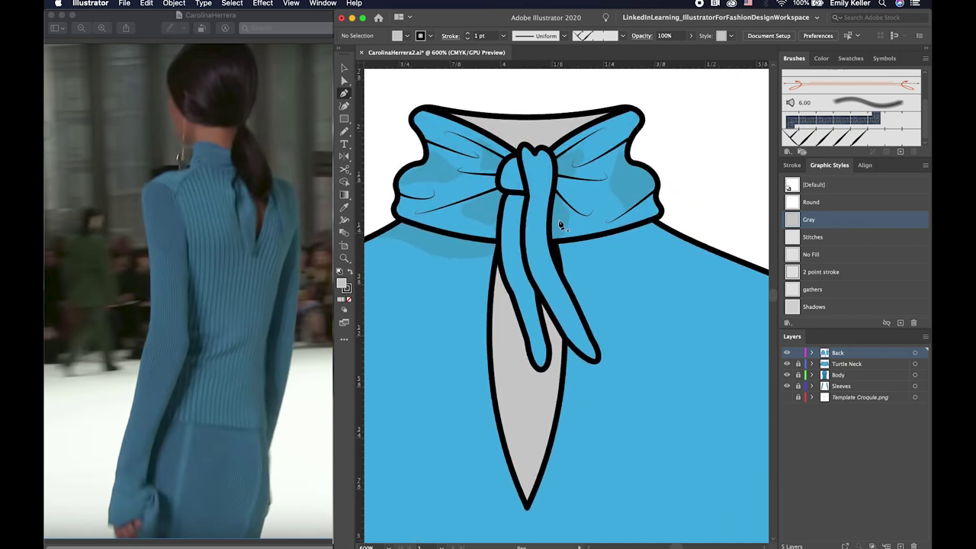
{"action": "left_click", "coordinate": [519, 195]}
{"action": "left_click", "coordinate": [509, 242]}
{"action": "left_click", "coordinate": [518, 196]}
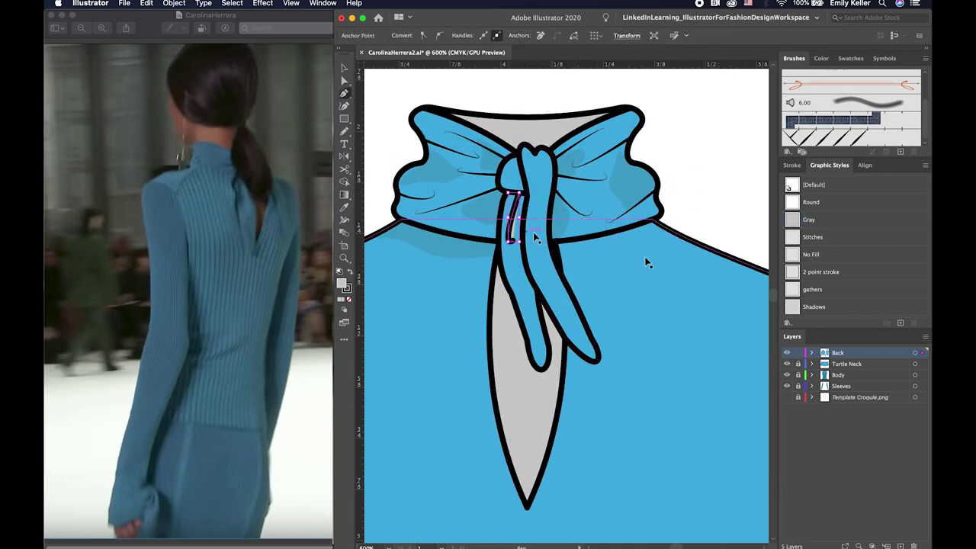
{"action": "left_click", "coordinate": [814, 306]}
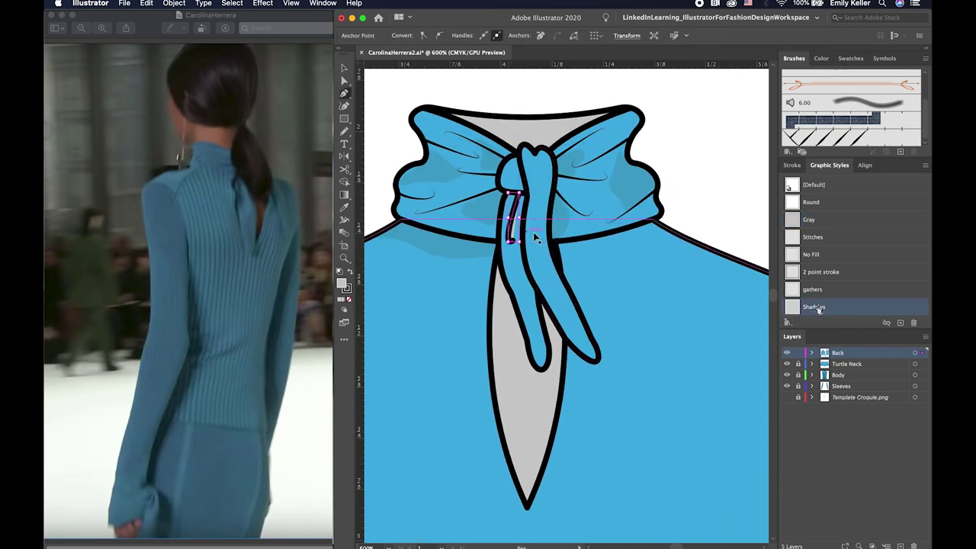
- Draw a curved gathers-style line running down from the knot top
{"action": "left_click", "coordinate": [535, 152]}
{"action": "left_click_drag", "start_coordinate": [542, 190], "coordinate": [541, 200]}
{"action": "left_click_drag", "start_coordinate": [536, 156], "coordinate": [547, 219]}
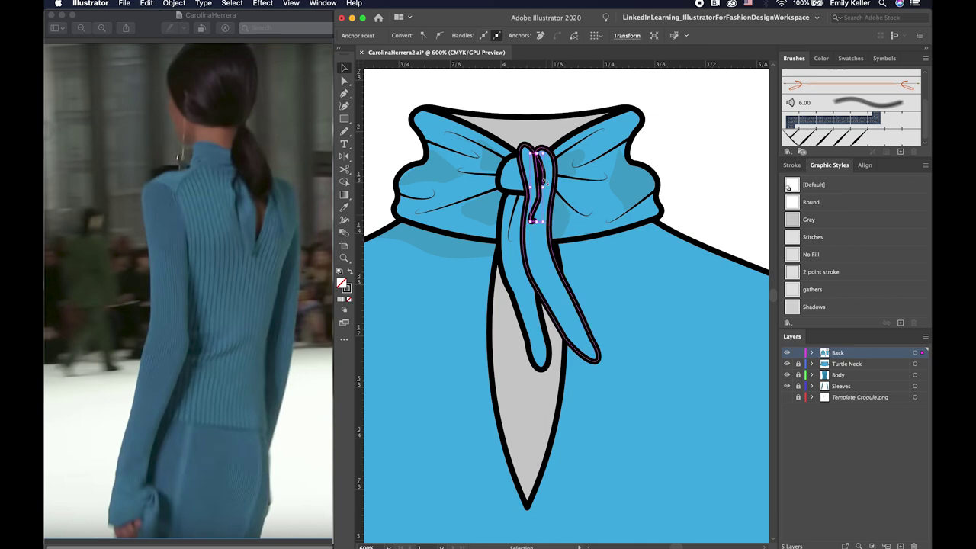
{"action": "left_click", "coordinate": [812, 288]}
{"action": "key", "text": "v"}
{"action": "left_click", "coordinate": [729, 203]}
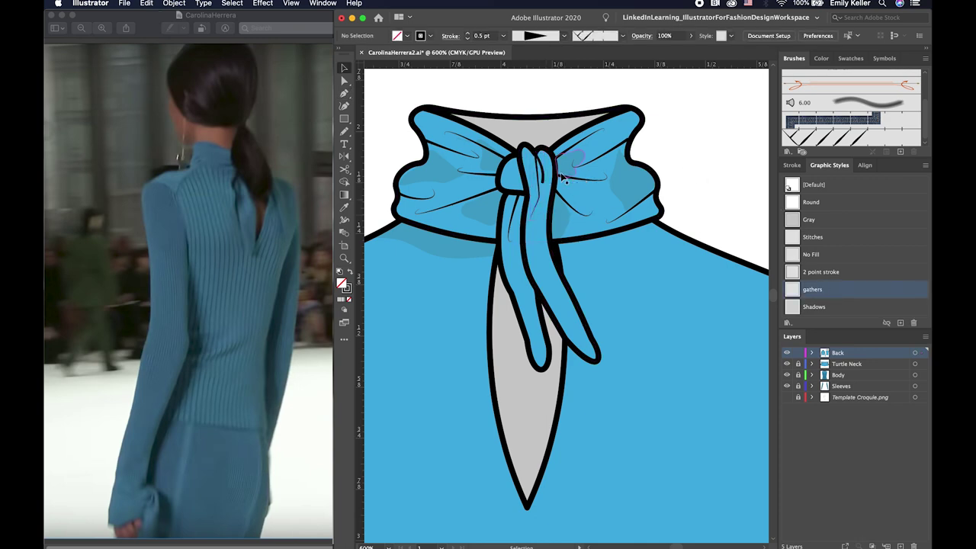
- Add another gathers-style line across the top of the knot
{"action": "key", "text": "p"}
{"action": "left_click", "coordinate": [542, 154], "text": "super"}
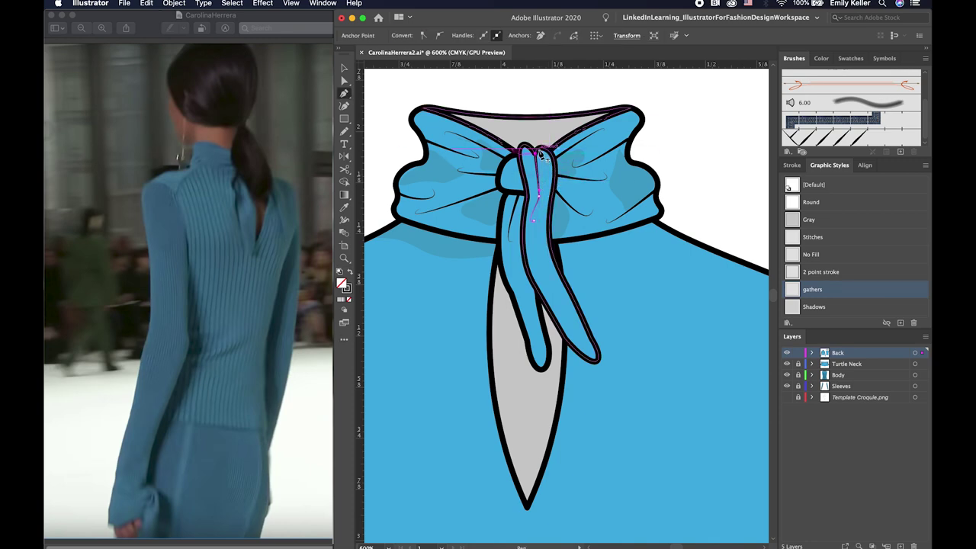
{"action": "left_click", "coordinate": [577, 185]}
{"action": "key", "text": "v"}
{"action": "left_click", "coordinate": [812, 289]}
{"action": "left_click", "coordinate": [683, 197]}
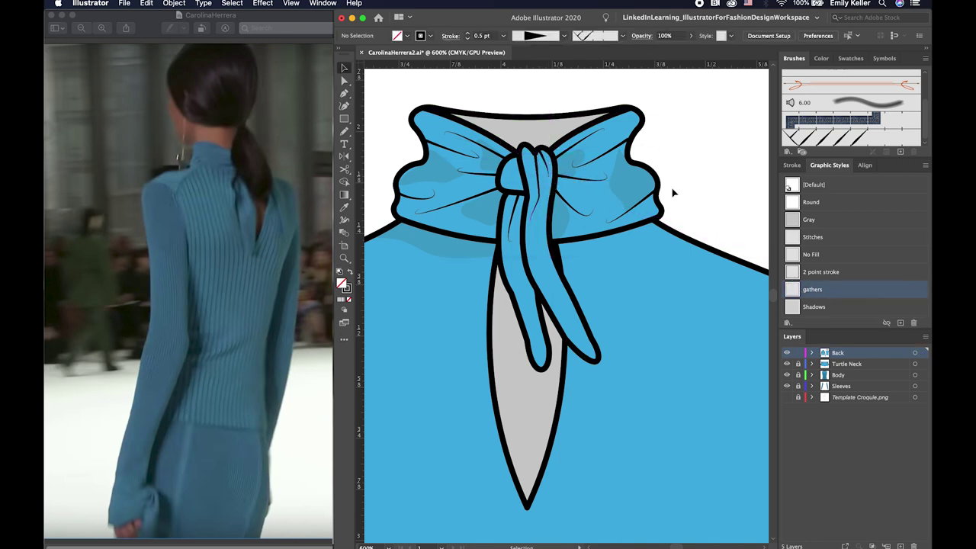
- Bend the left edge of the knot loop and adjust points on the knot path
{"action": "left_click", "coordinate": [546, 197], "text": "super"}
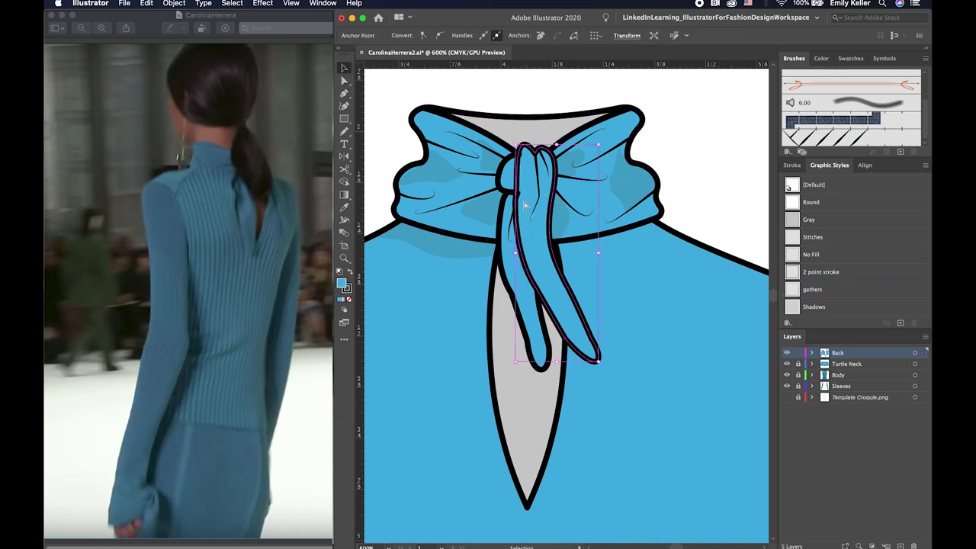
{"action": "left_click_drag", "start_coordinate": [518, 188], "coordinate": [519, 196]}
{"action": "left_click", "coordinate": [554, 197]}
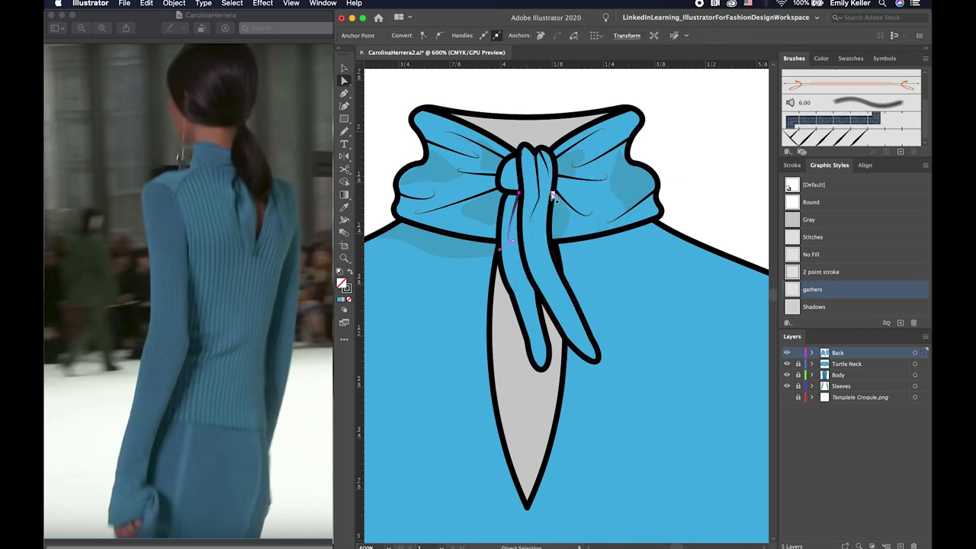
{"action": "key", "text": "super+shift+a"}
{"action": "key", "text": "v"}
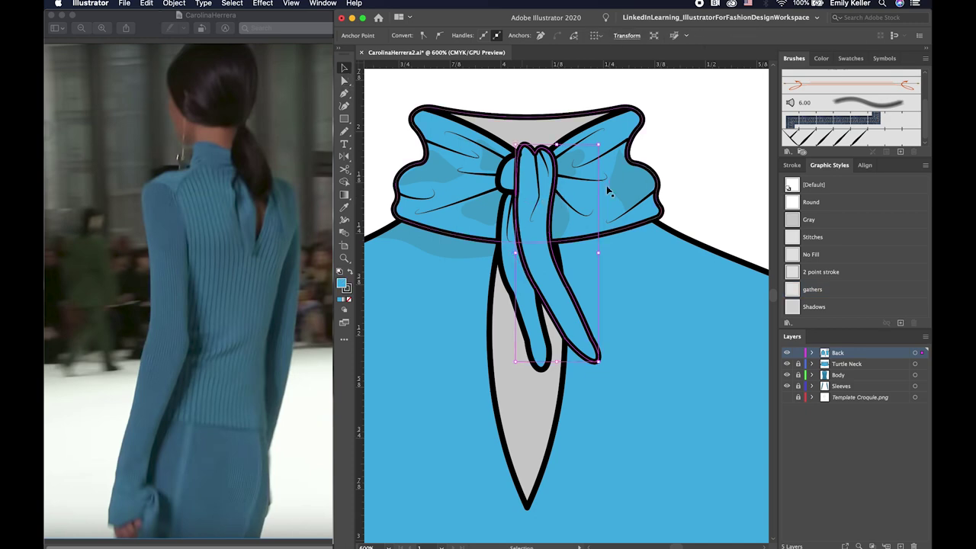
{"action": "left_click", "coordinate": [532, 157]}
{"action": "key", "text": "a"}
{"action": "left_click", "coordinate": [536, 157]}
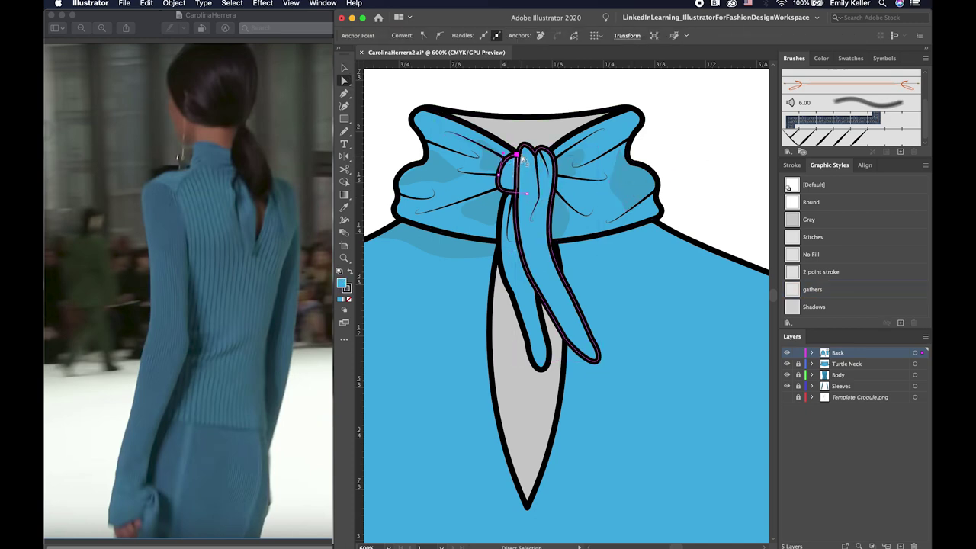
{"action": "left_click", "coordinate": [526, 156]}
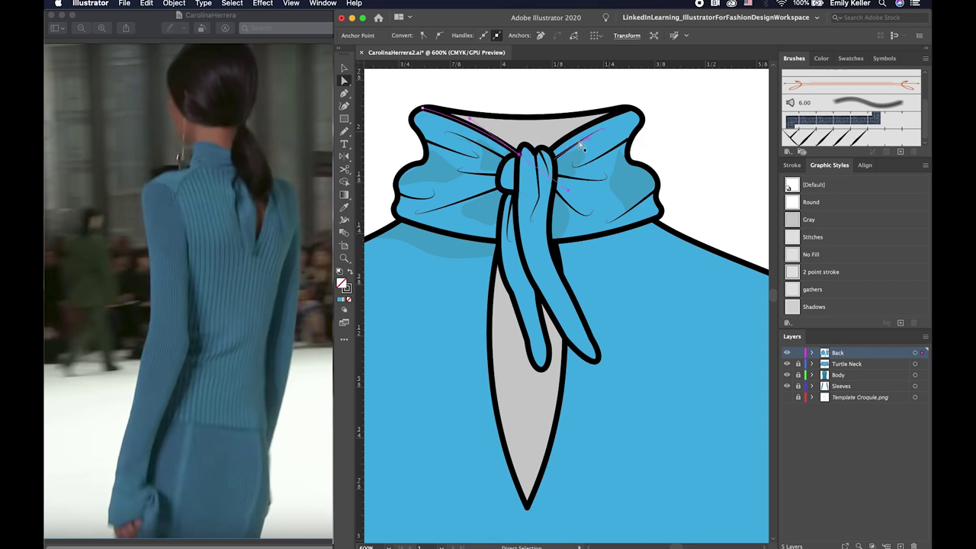
- Reshape the long right tie strand's anchors and draw a curved fold line at the knot
{"action": "left_click", "coordinate": [526, 190]}
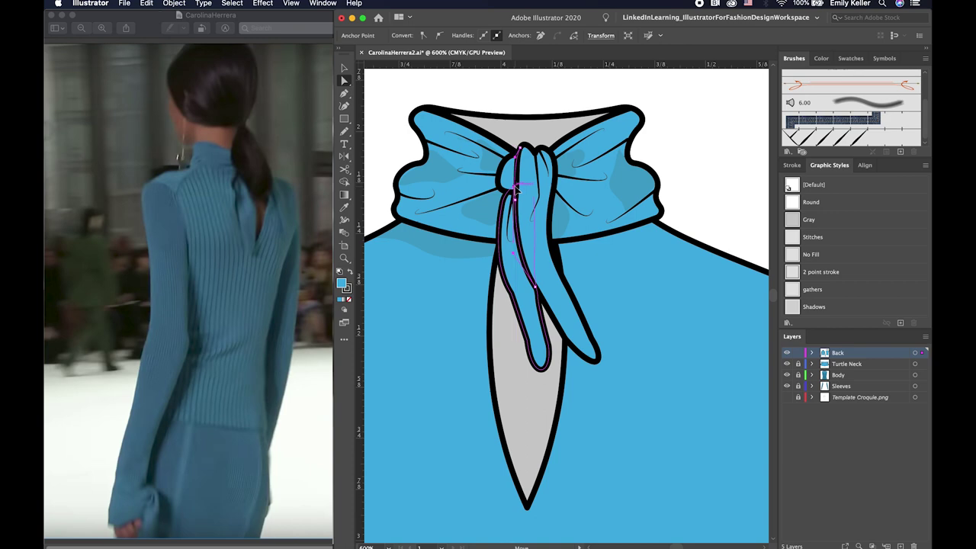
{"action": "key", "text": "shift+c"}
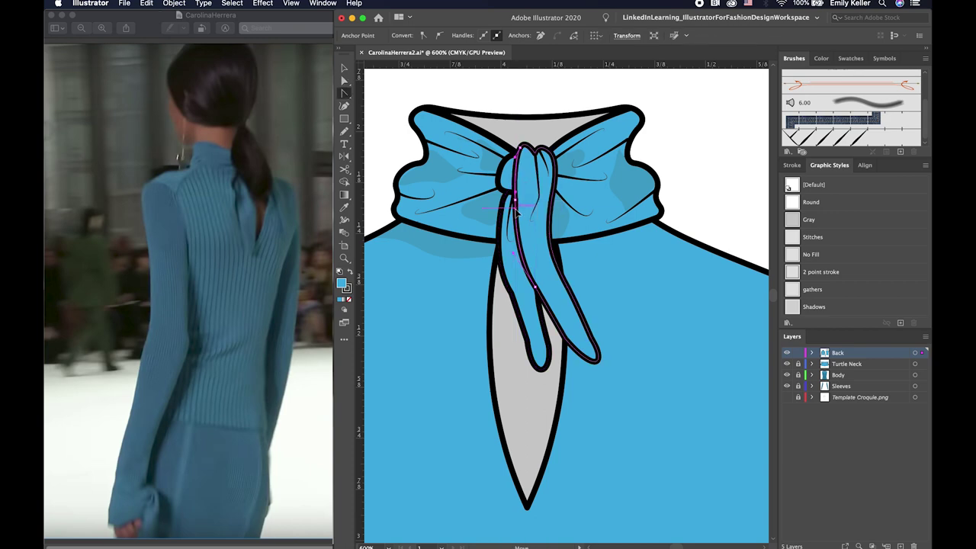
{"action": "key", "text": "v"}
{"action": "left_click", "coordinate": [685, 167]}
{"action": "key", "text": "p"}
{"action": "left_click_drag", "start_coordinate": [525, 174], "coordinate": [543, 187]}
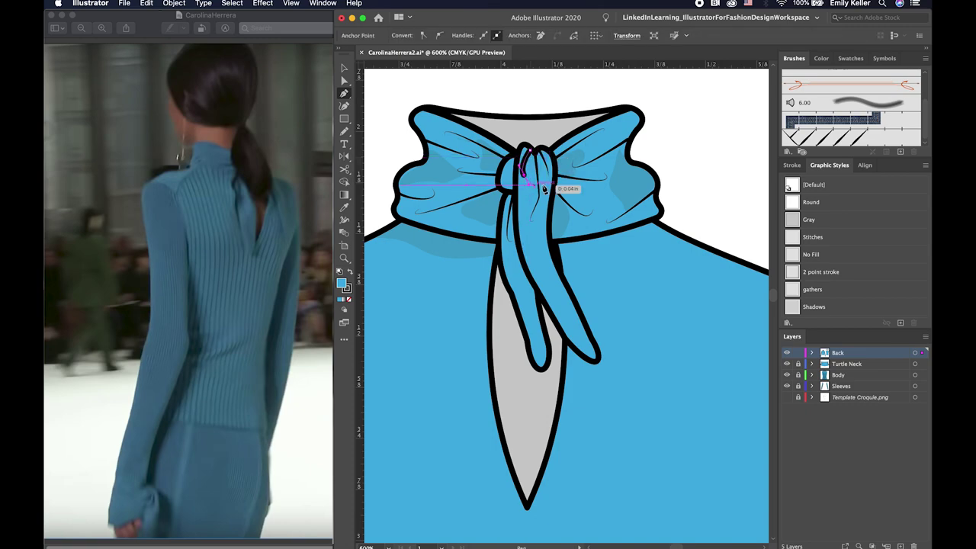
{"action": "key", "text": "v"}
{"action": "left_click", "coordinate": [667, 148]}
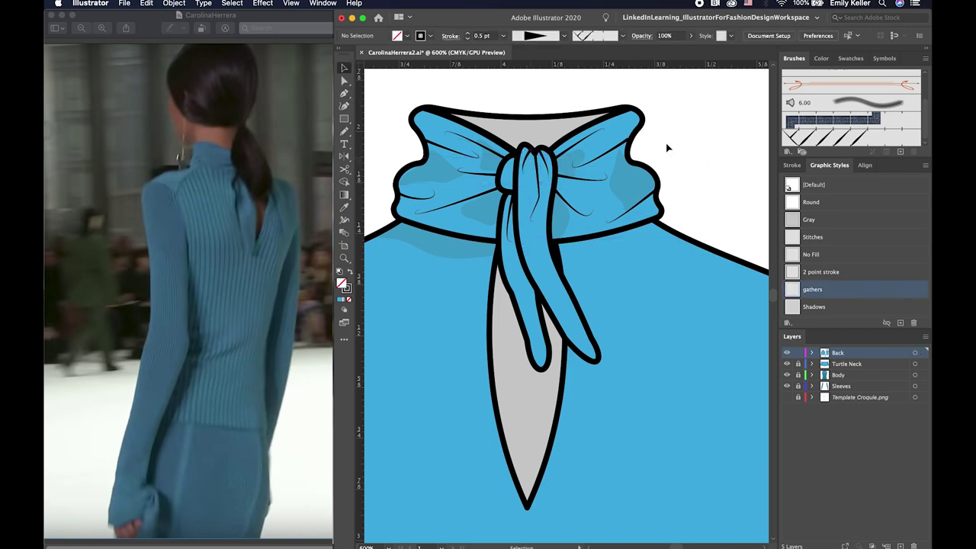
- Round the knot's top corner into a smooth curve
{"action": "scroll", "coordinate": [536, 155], "scroll_direction": "up", "scroll_amount": 5}
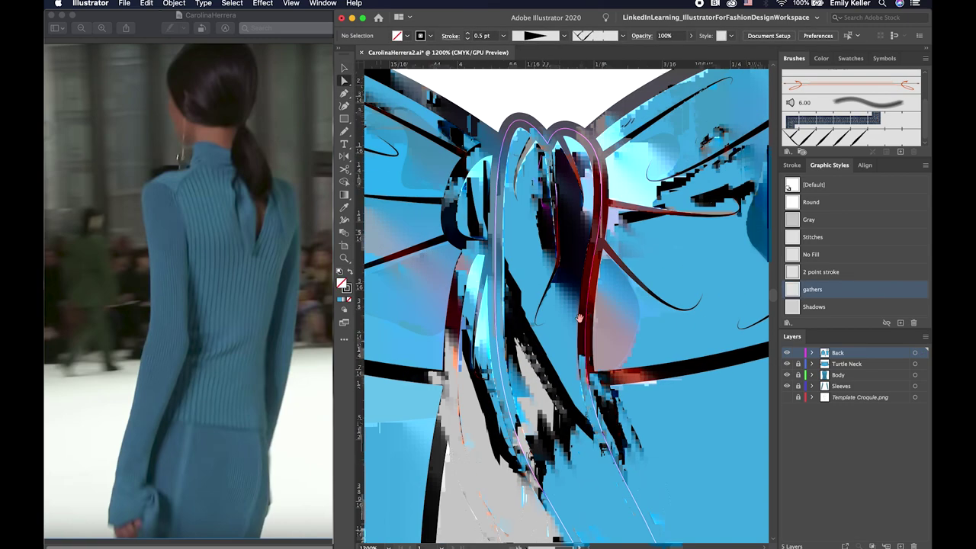
{"action": "left_click", "coordinate": [566, 244]}
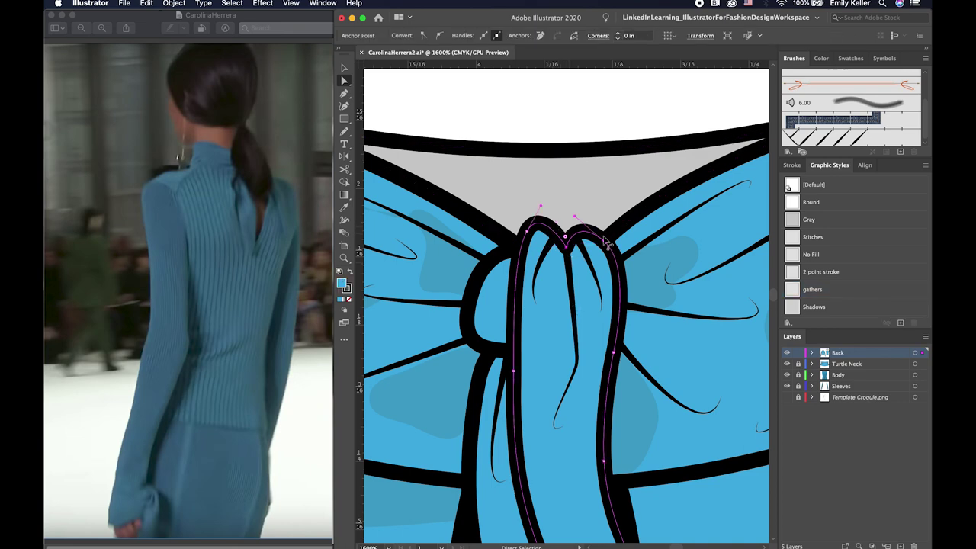
{"action": "left_click_drag", "start_coordinate": [566, 240], "coordinate": [598, 253]}
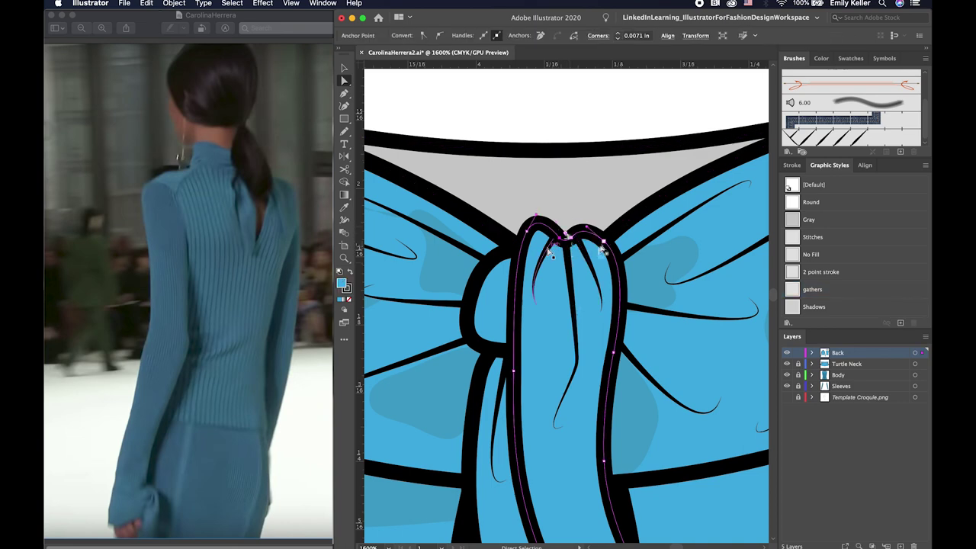
{"action": "left_click", "coordinate": [576, 231]}
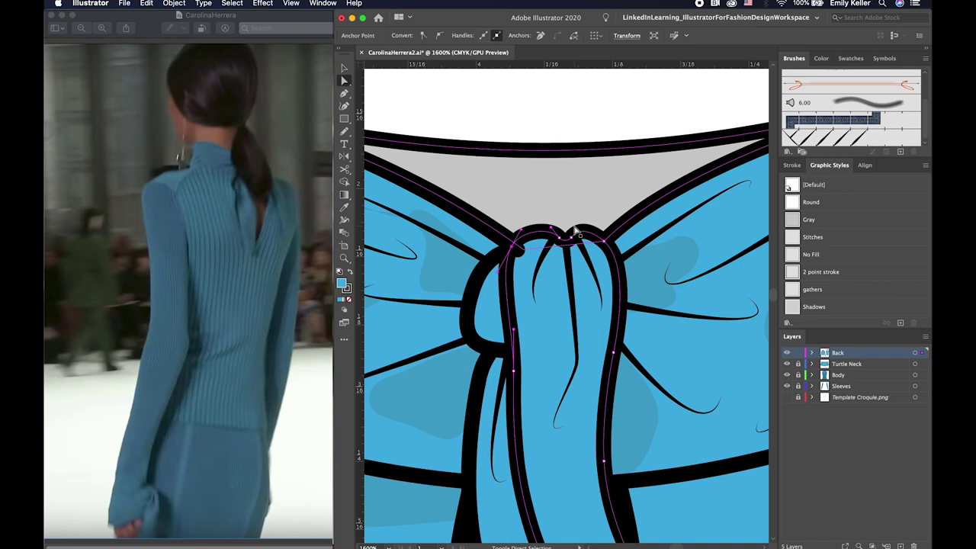
{"action": "left_click", "coordinate": [533, 244]}
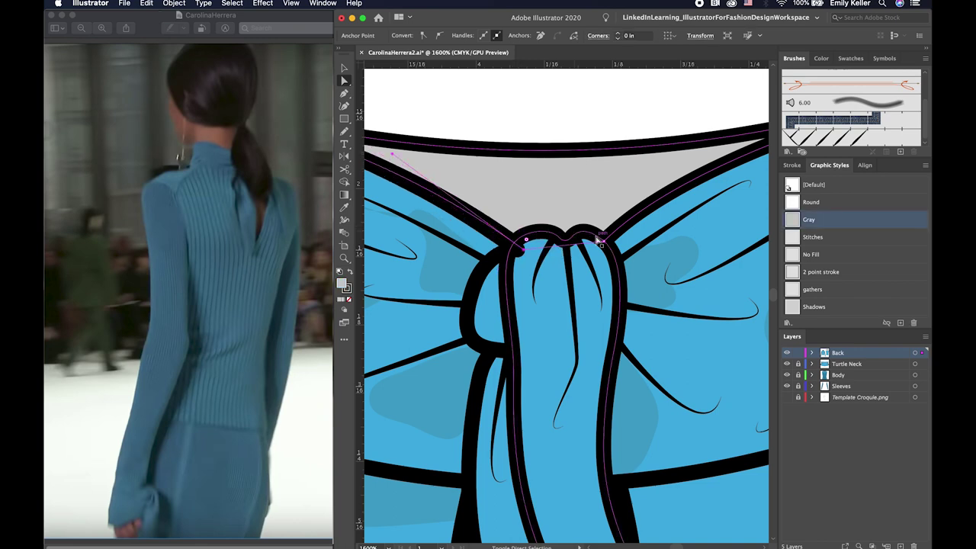
- Move the knot's left-edge anchor up and right and adjust that edge's curve
{"action": "scroll", "coordinate": [494, 217], "scroll_direction": "up", "scroll_amount": 2}
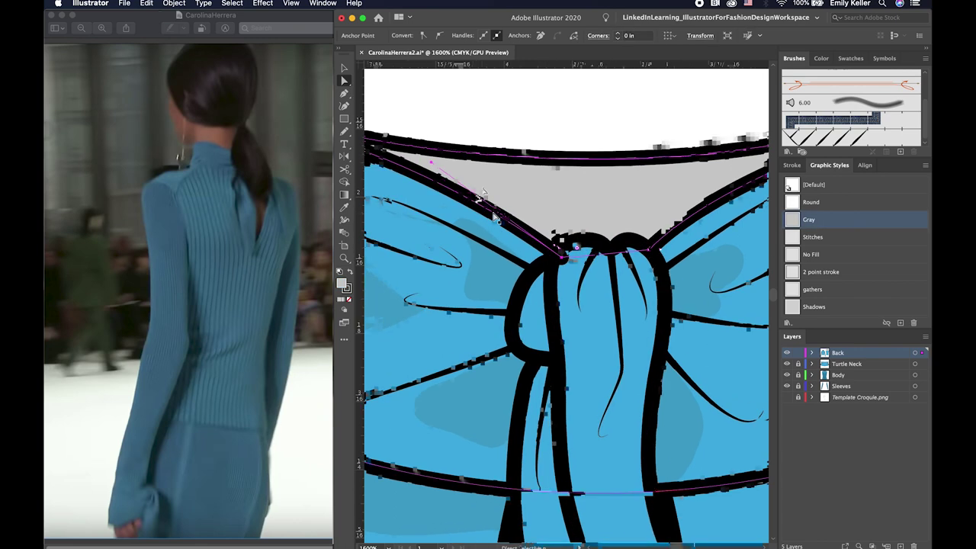
{"action": "left_click", "coordinate": [572, 258]}
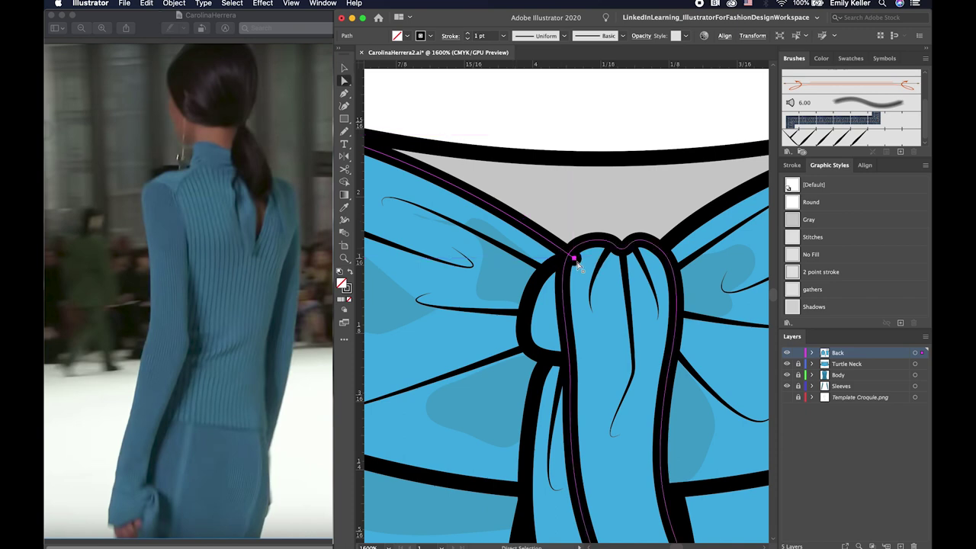
{"action": "left_click_drag", "start_coordinate": [574, 259], "coordinate": [607, 242]}
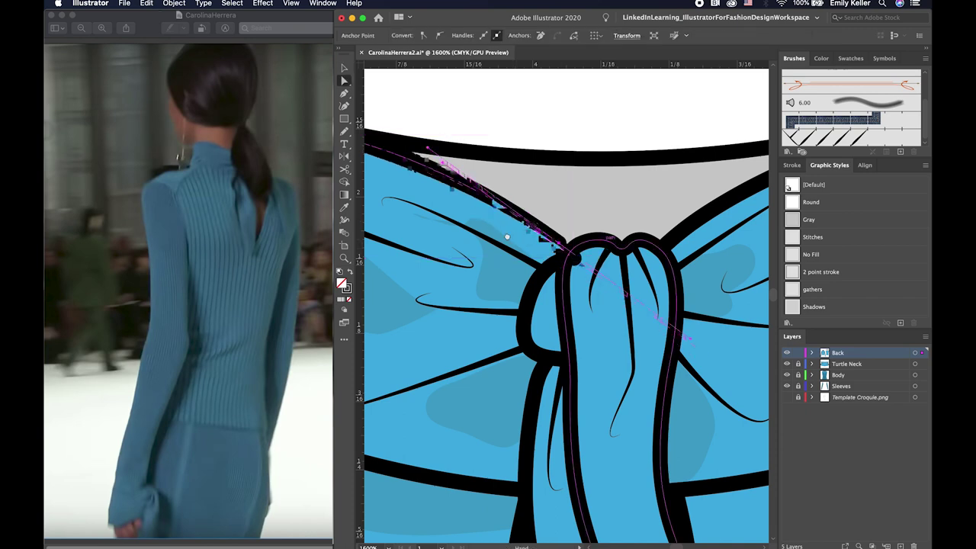
{"action": "scroll", "coordinate": [602, 259], "scroll_direction": "left", "scroll_amount": 5}
{"action": "scroll", "coordinate": [602, 260], "scroll_direction": "up", "scroll_amount": 2}
{"action": "left_click_drag", "start_coordinate": [597, 273], "coordinate": [597, 274]}
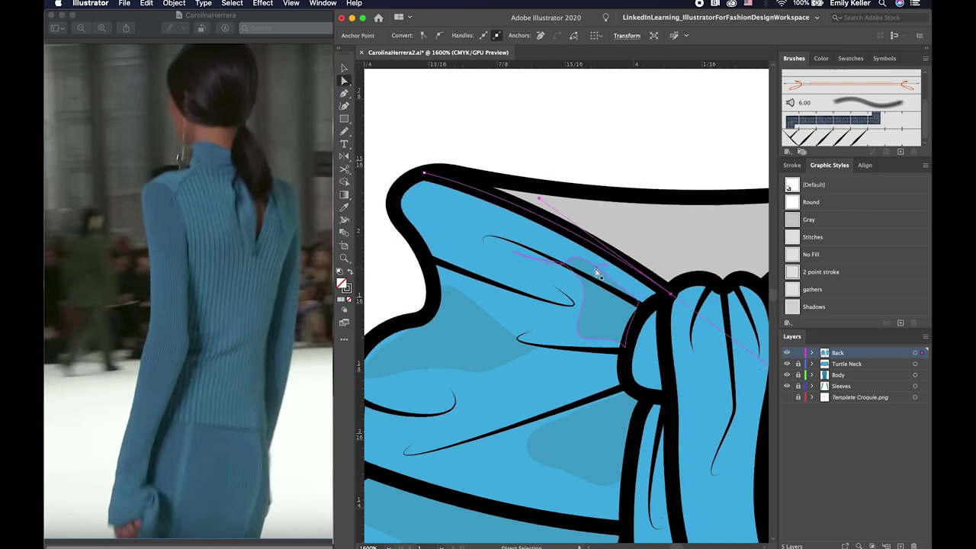
{"action": "key", "text": "ctrl+shift+a"}
{"action": "key", "text": "v"}
{"action": "scroll", "coordinate": [602, 259], "scroll_direction": "right", "scroll_amount": 7}
{"action": "scroll", "coordinate": [610, 190], "scroll_direction": "down", "scroll_amount": 2}
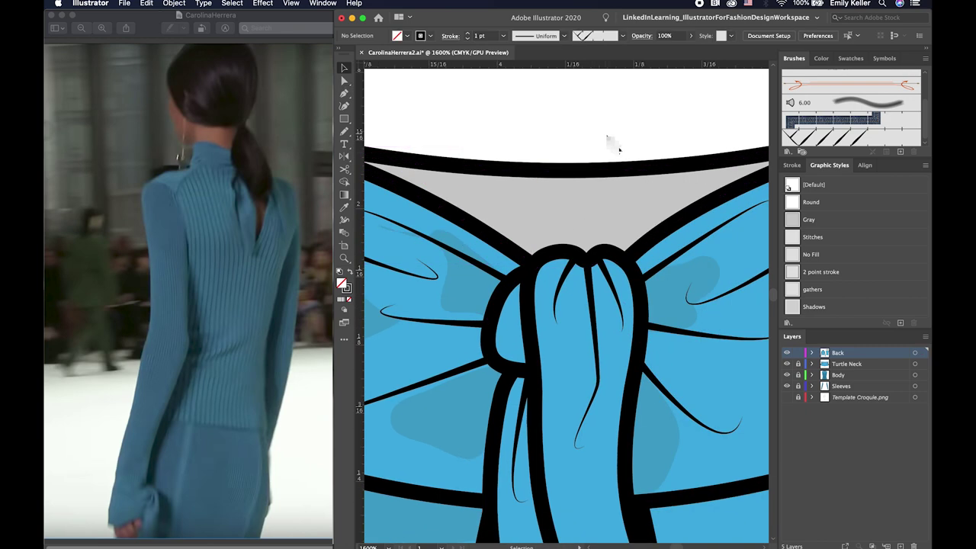
- Draw a small fold curve inside the knot's left loop, then zoom out to the whole top
{"action": "key", "text": "a"}
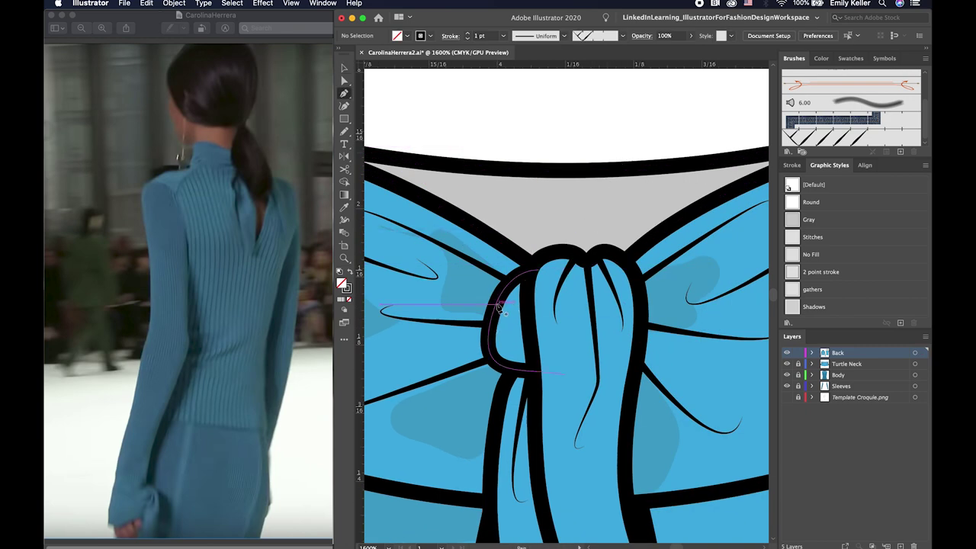
{"action": "mouse_move", "coordinate": [492, 301]}
{"action": "left_mouse_down"}
{"action": "mouse_move", "coordinate": [545, 326]}
{"action": "mouse_move", "coordinate": [501, 326]}
{"action": "left_mouse_up"}
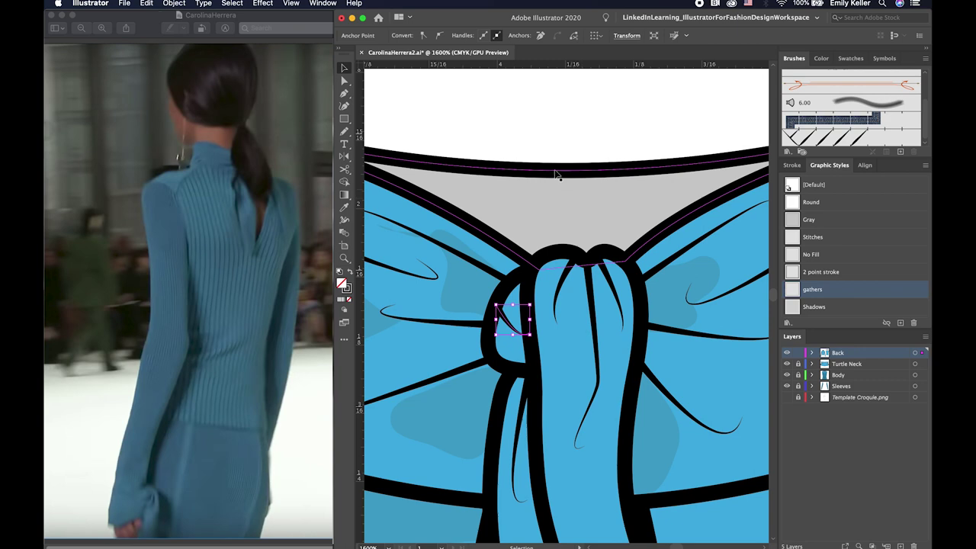
{"action": "key", "text": "ctrl+shift+a"}
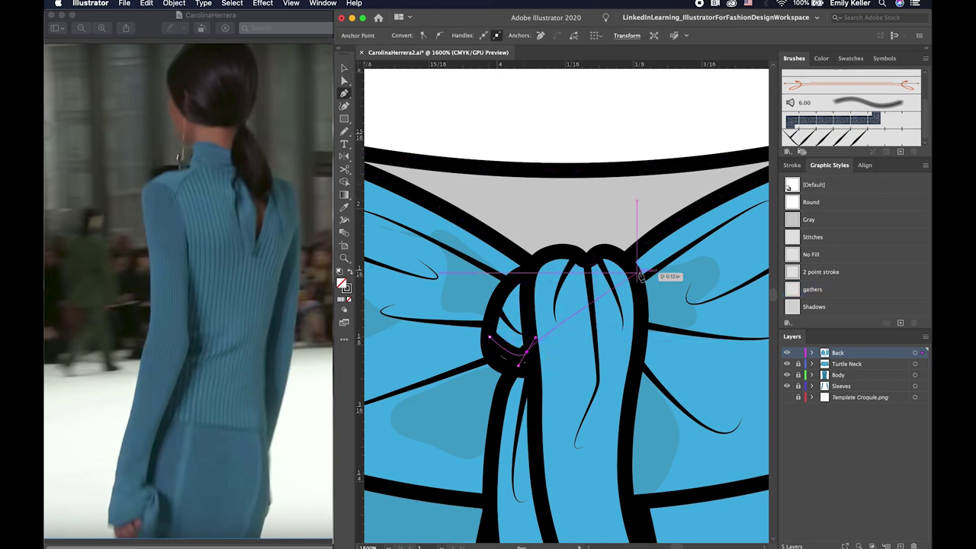
{"action": "key", "text": "ctrl+minus"}
{"action": "key", "text": "ctrl+minus"}
{"action": "key", "text": "ctrl+minus"}
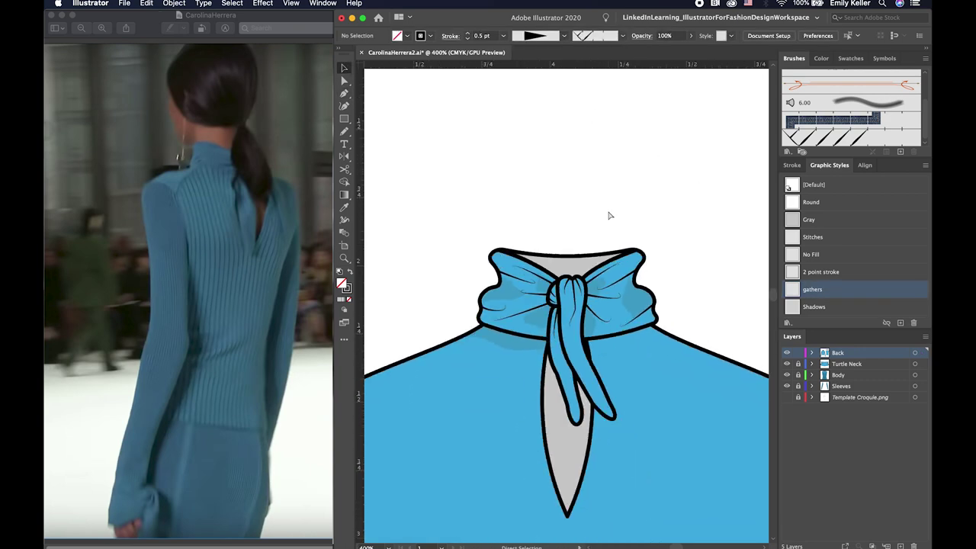
{"action": "key", "text": "ctrl+minus"}
{"action": "key", "text": "v"}
{"action": "key", "text": "ctrl+minus"}
- Draw a vertical centre line from the keyhole's lower point down to the hem
{"action": "scroll", "coordinate": [645, 268], "scroll_direction": "down", "scroll_amount": 3}
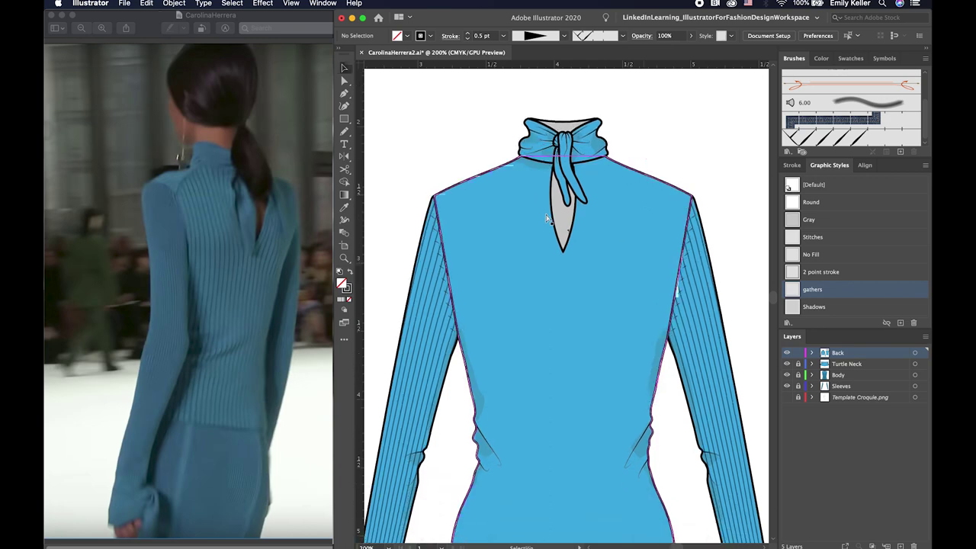
{"action": "key", "text": "a"}
{"action": "left_click", "coordinate": [547, 218]}
{"action": "scroll", "coordinate": [619, 263], "scroll_direction": "down", "scroll_amount": 1}
{"action": "key", "text": "p"}
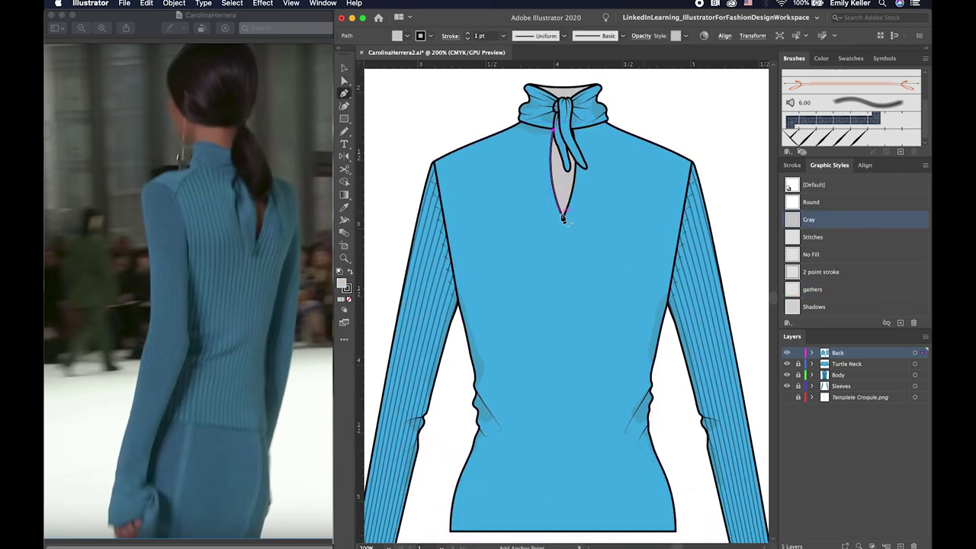
{"action": "left_click", "coordinate": [562, 217]}
{"action": "left_click", "coordinate": [565, 531]}
{"action": "key", "text": "v"}
{"action": "left_click", "coordinate": [590, 494]}
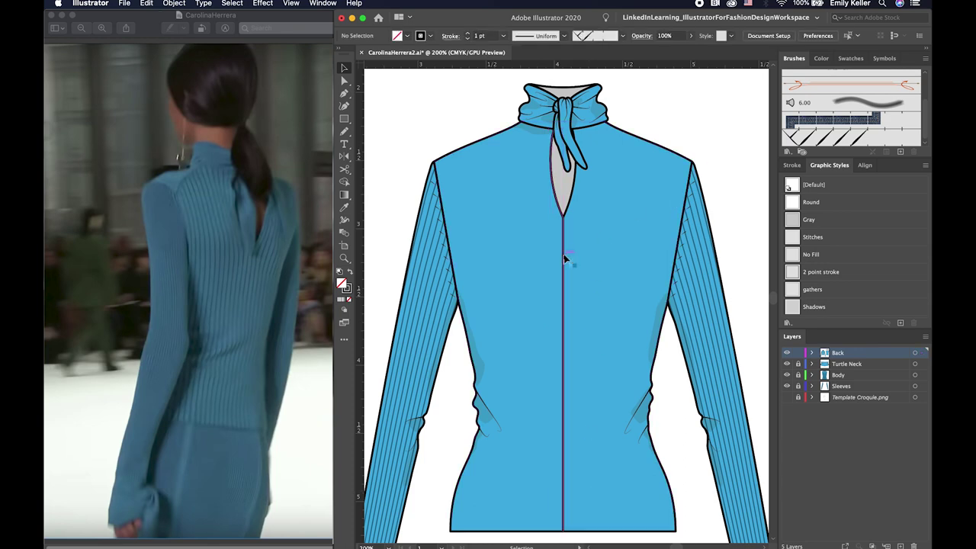
- Move the centre line onto the middle of the back piece
{"action": "left_click", "coordinate": [564, 256]}
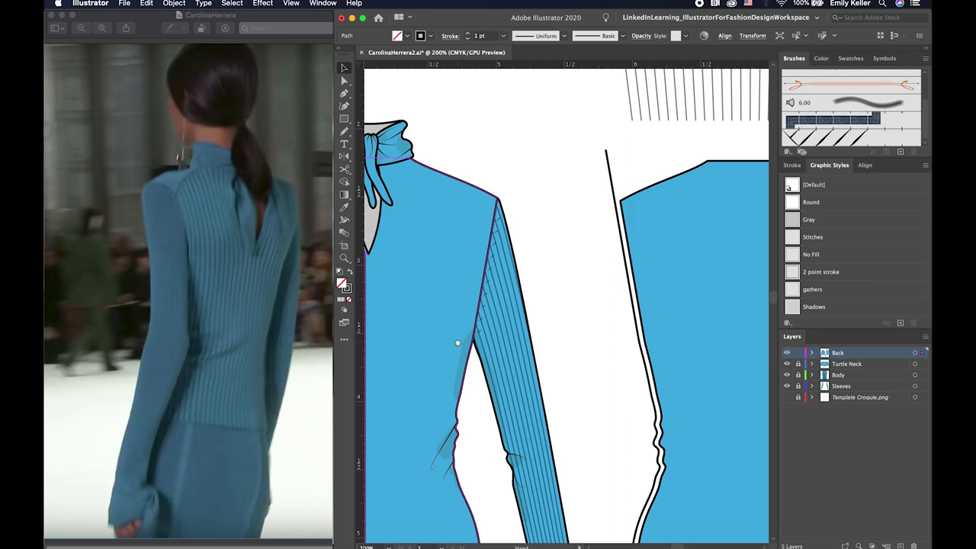
{"action": "mouse_move", "coordinate": [612, 230]}
{"action": "left_mouse_down"}
{"action": "mouse_move", "coordinate": [419, 255]}
{"action": "mouse_move", "coordinate": [593, 255]}
{"action": "left_mouse_up"}
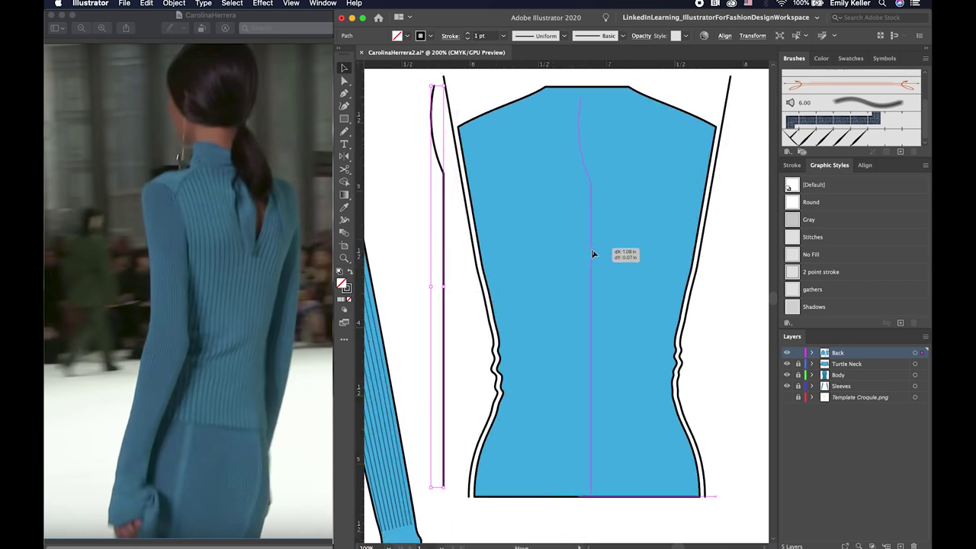
{"action": "left_click_drag", "start_coordinate": [592, 254], "coordinate": [586, 254]}
{"action": "key", "text": "Left"}
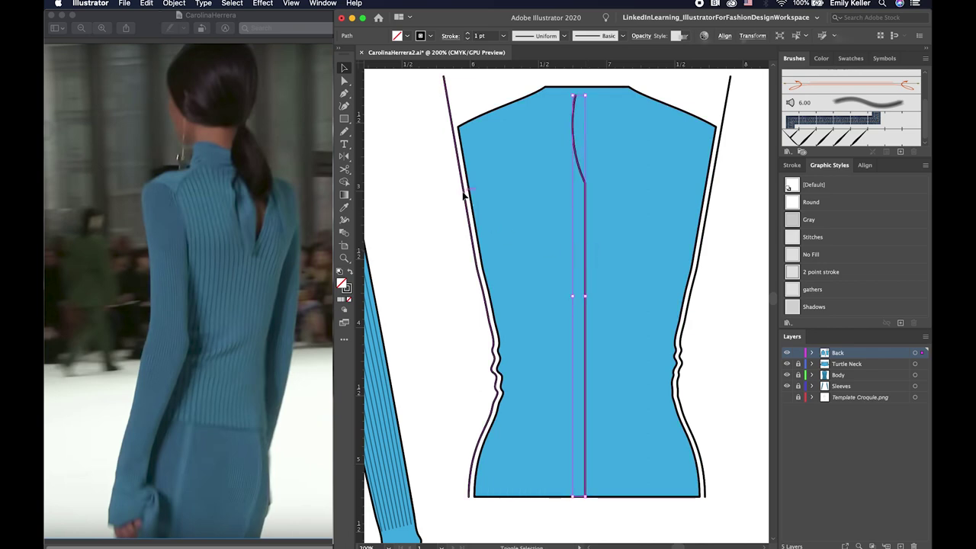
- Set the left back-half outline's stroke weight to 0.5 pt
{"action": "left_click", "coordinate": [471, 228]}
{"action": "left_click", "coordinate": [792, 165]}
{"action": "left_click", "coordinate": [821, 183]}
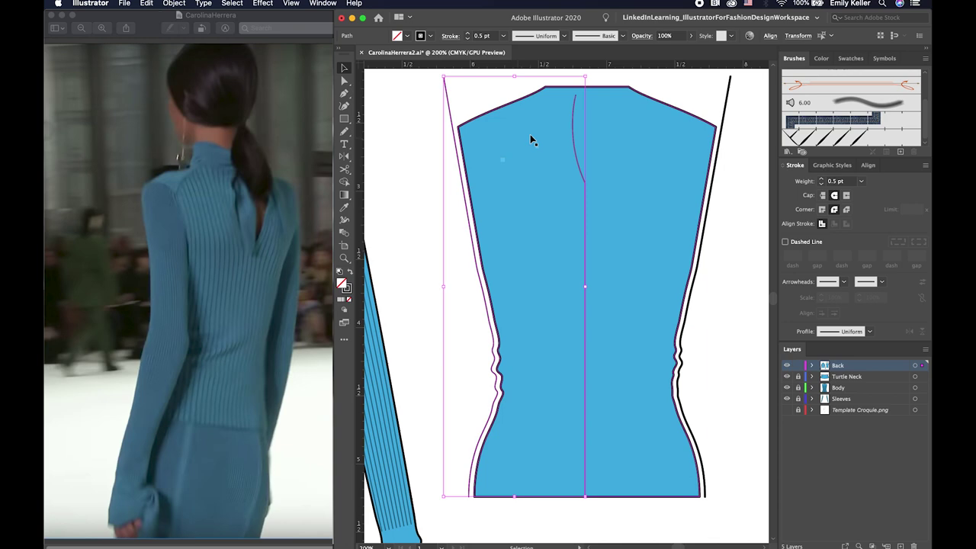
{"action": "left_click", "coordinate": [577, 96]}
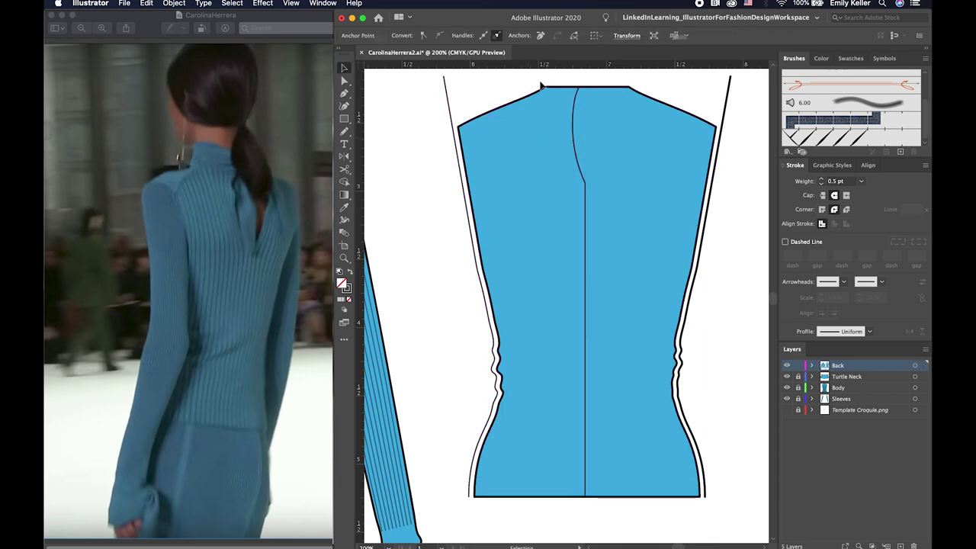
- Blend the left edge line into the centre curve with 15 steps
{"action": "left_click", "coordinate": [515, 112]}
{"action": "left_click", "coordinate": [489, 149]}
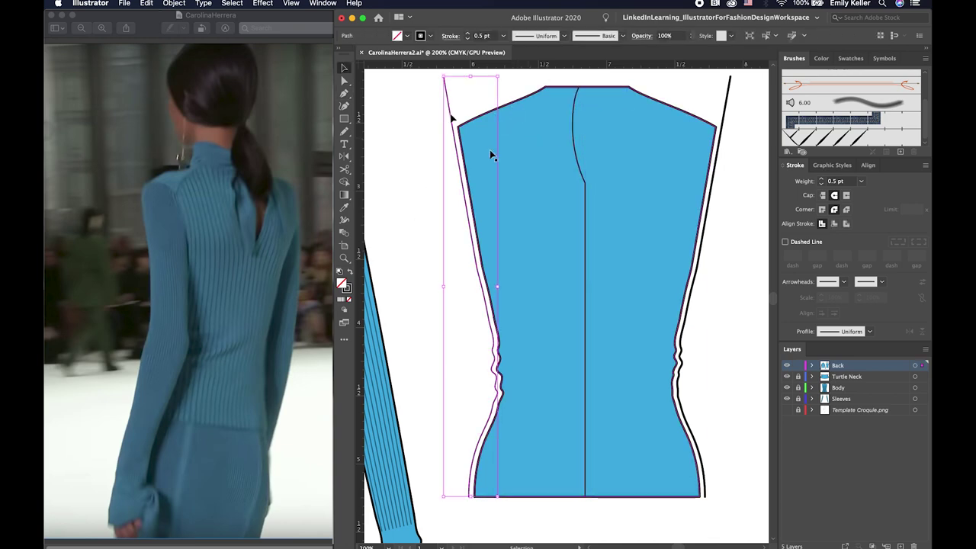
{"action": "left_click", "coordinate": [344, 231]}
{"action": "left_click", "coordinate": [445, 78]}
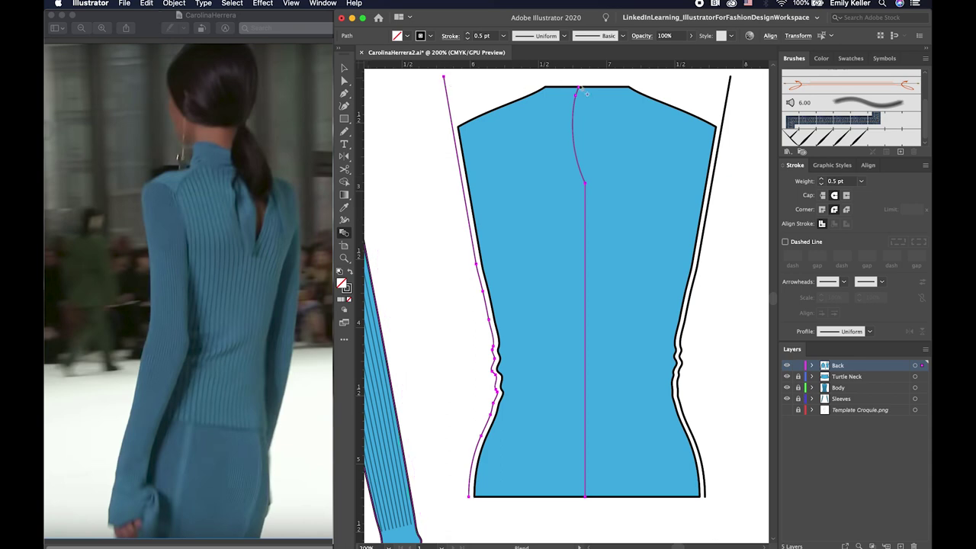
{"action": "left_click", "coordinate": [564, 102]}
{"action": "double_click", "coordinate": [352, 231]}
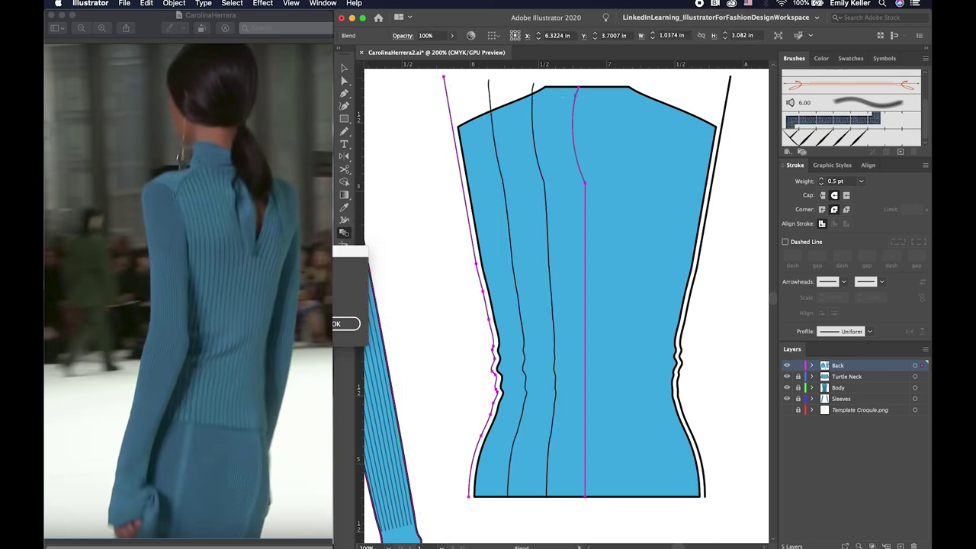
{"action": "type", "text": "15"}
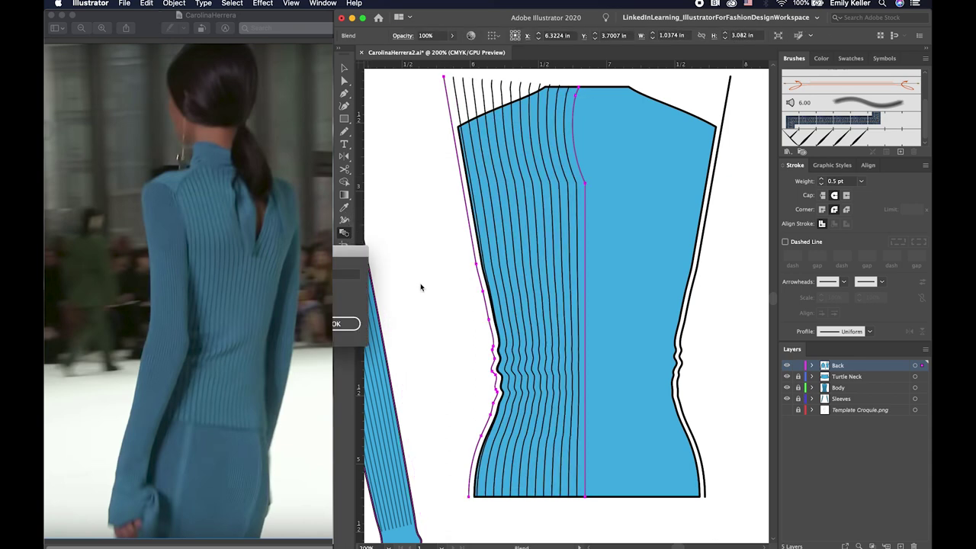
{"action": "left_click", "coordinate": [338, 325]}
- Mirror the curved centre path and place the copy on the centre-back line
{"action": "key", "text": "v"}
{"action": "left_click", "coordinate": [438, 274]}
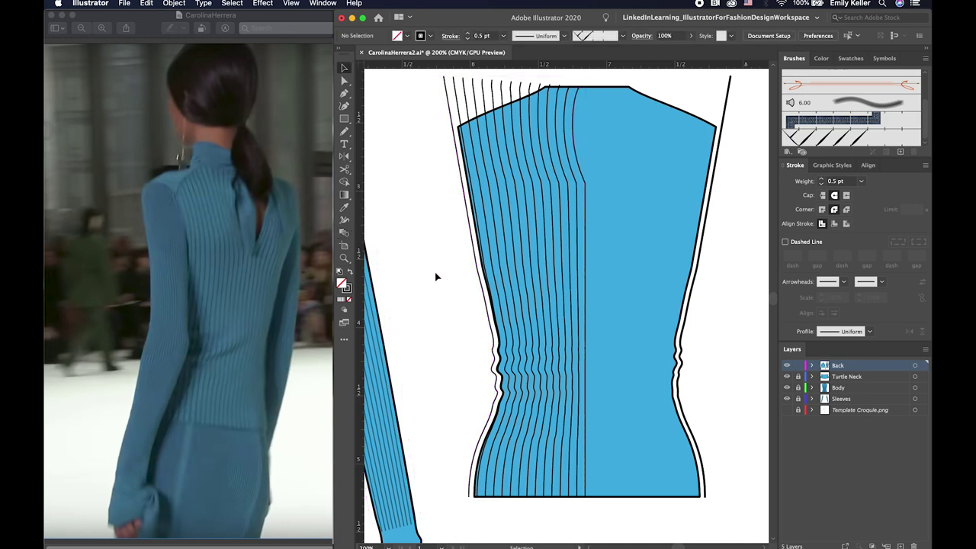
{"action": "left_click", "coordinate": [584, 250]}
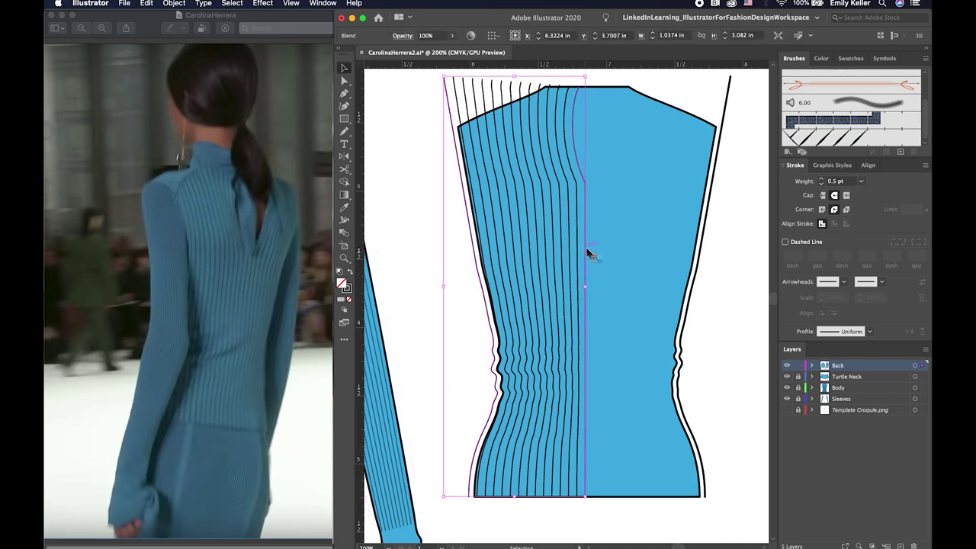
{"action": "double_click", "coordinate": [584, 250]}
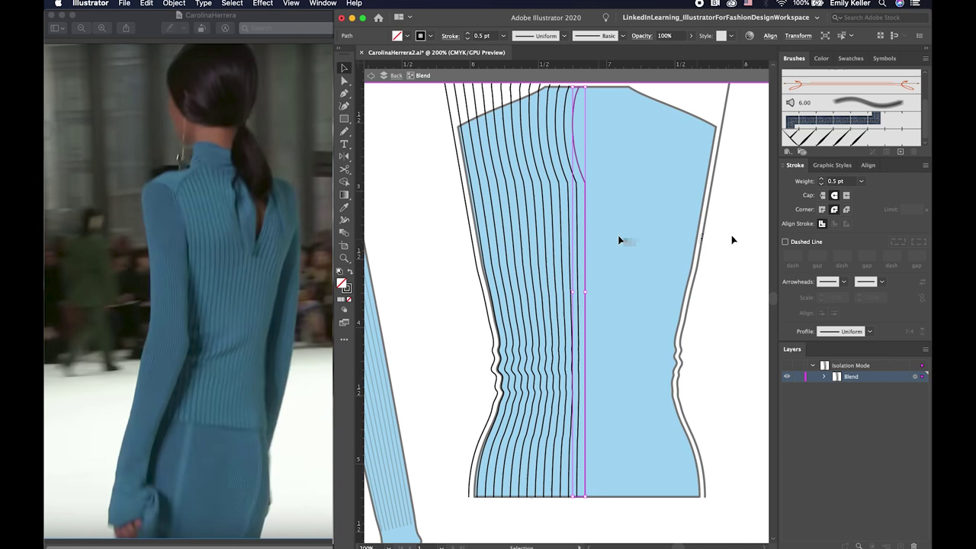
{"action": "double_click", "coordinate": [726, 241]}
{"action": "key", "text": "o"}
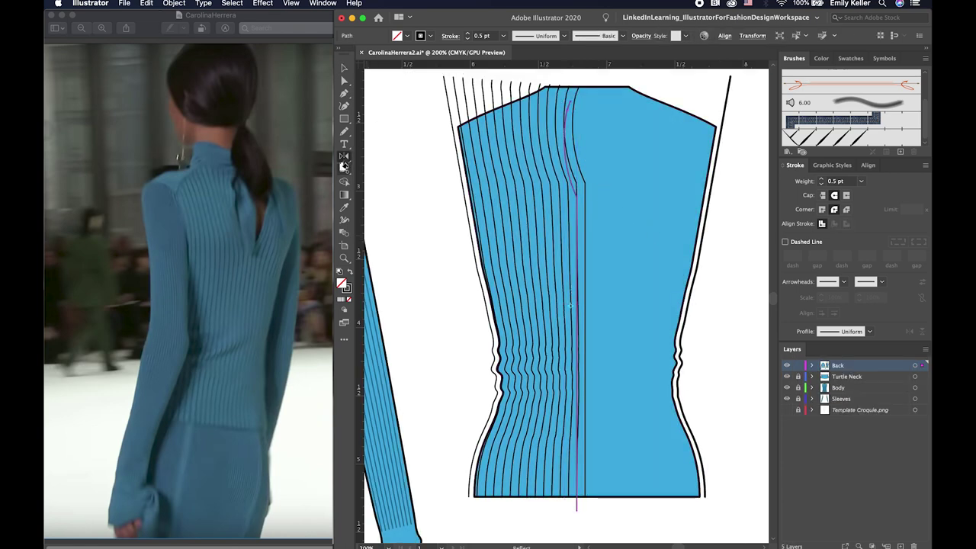
{"action": "double_click", "coordinate": [344, 165]}
{"action": "left_click", "coordinate": [464, 350]}
{"action": "key", "text": "v"}
{"action": "left_click_drag", "start_coordinate": [565, 506], "coordinate": [595, 493]}
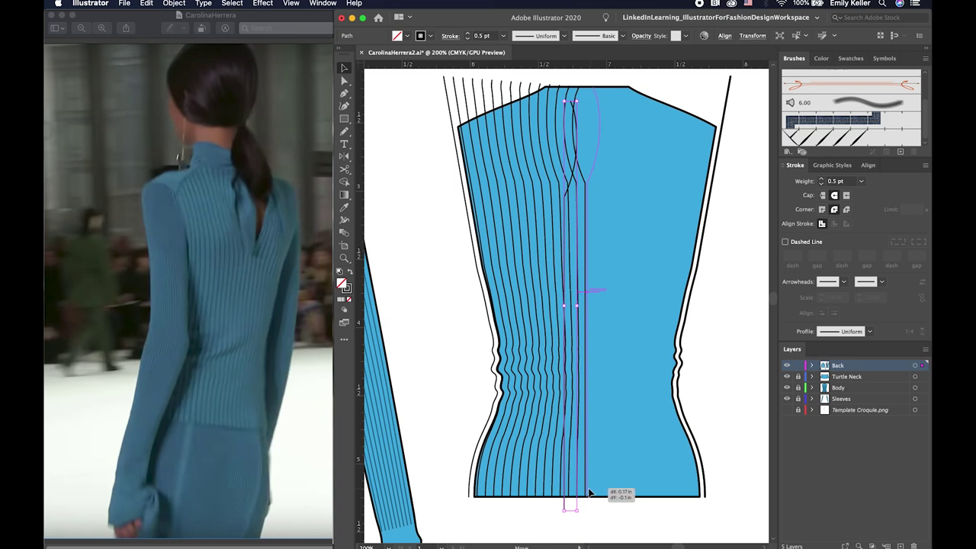
{"action": "left_click_drag", "start_coordinate": [596, 493], "coordinate": [596, 494]}
- Give the right centre-back path a 0.5 pt stroke and blend it into the right outline
{"action": "left_click_drag", "start_coordinate": [711, 400], "coordinate": [674, 400]}
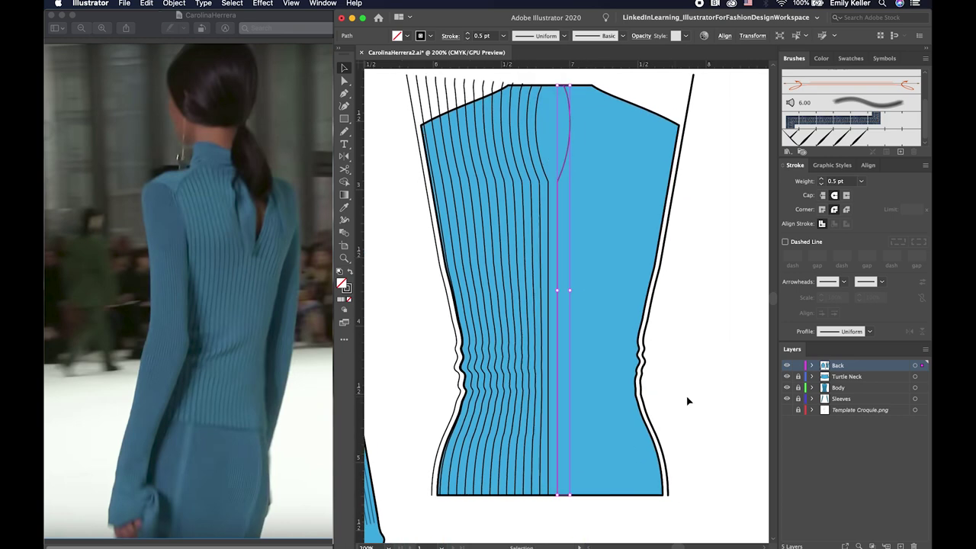
{"action": "left_click", "coordinate": [617, 242]}
{"action": "left_click", "coordinate": [564, 174]}
{"action": "type", "text": "0.5"}
{"action": "key", "text": "Return"}
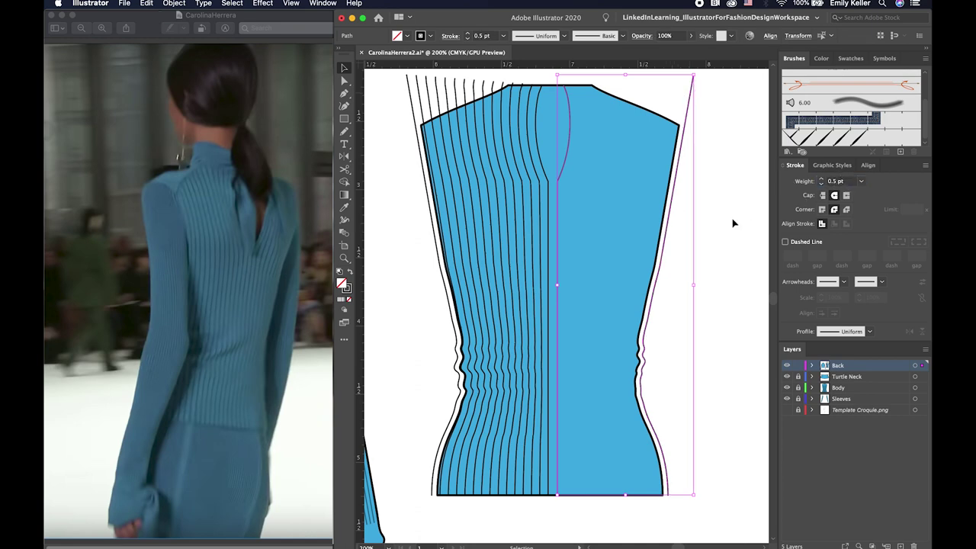
{"action": "left_click", "coordinate": [344, 231]}
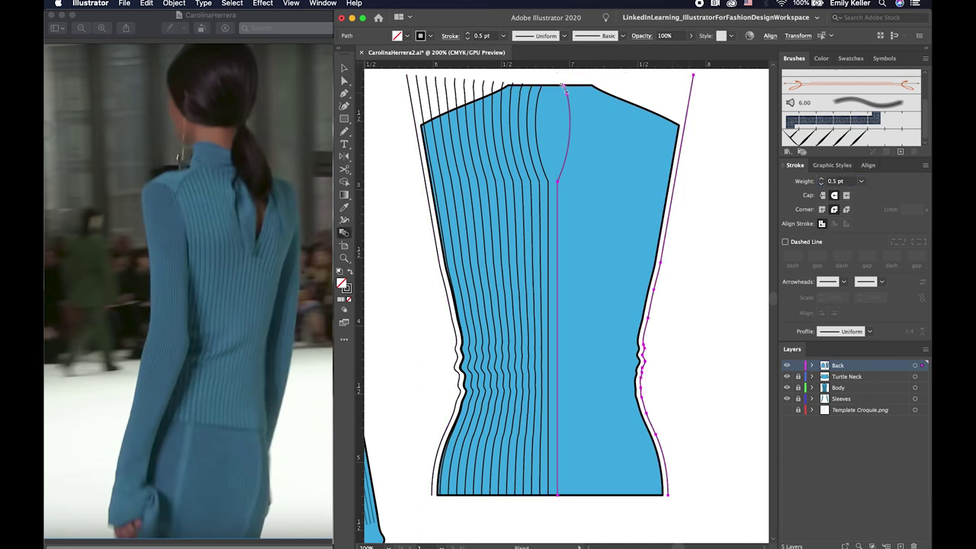
{"action": "left_click", "coordinate": [693, 76]}
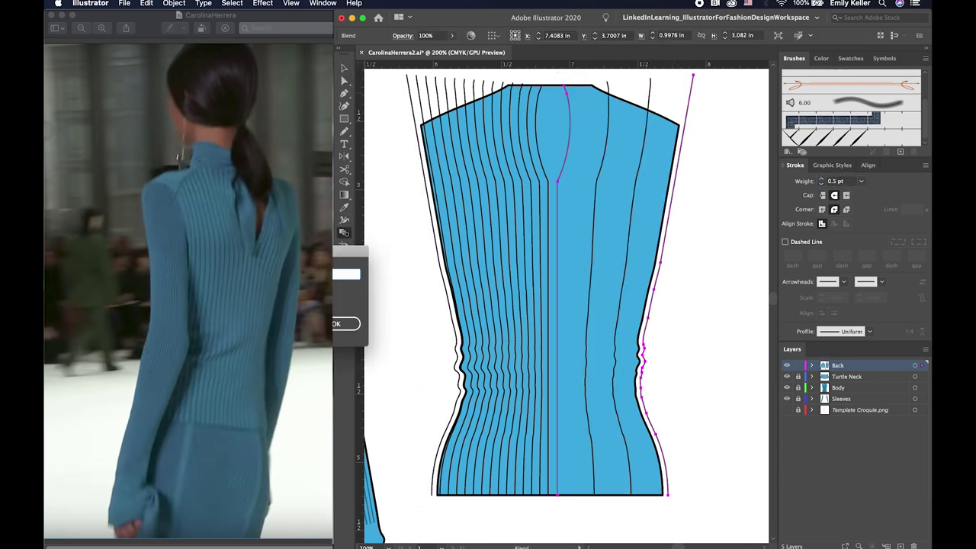
{"action": "left_click", "coordinate": [473, 260]}
- Nudge the centre-back anchor and shift the blend's spine left to rebalance the ribs
{"action": "key", "text": "a"}
{"action": "left_click", "coordinate": [570, 142]}
{"action": "key", "text": "Left"}
{"action": "key", "text": "v"}
{"action": "double_click", "coordinate": [571, 156]}
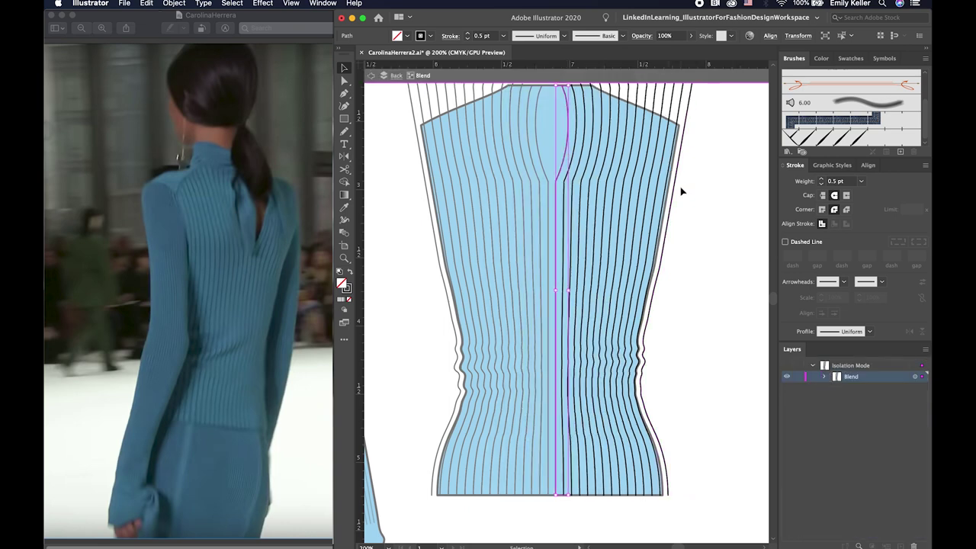
{"action": "scroll", "coordinate": [682, 191], "scroll_direction": "up", "scroll_amount": 1}
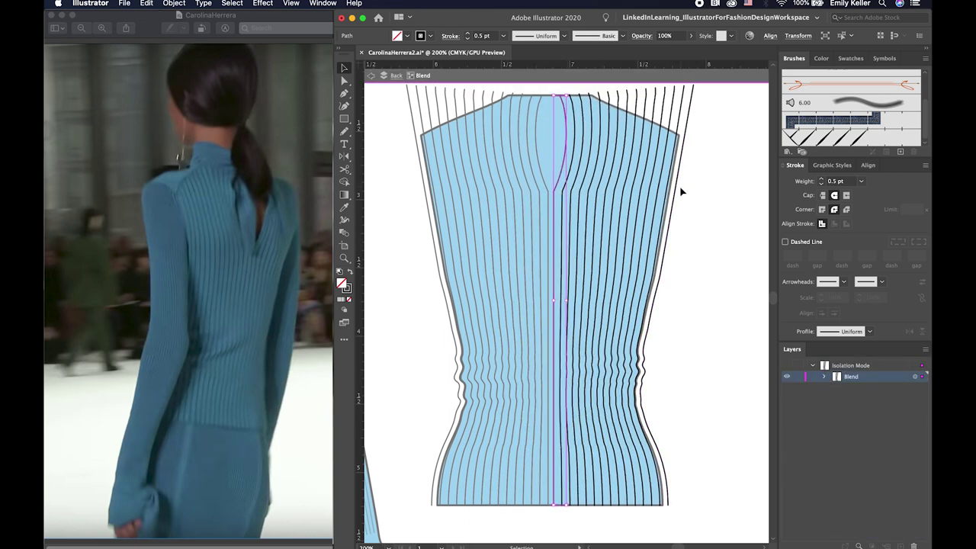
{"action": "left_click_drag", "start_coordinate": [560, 155], "coordinate": [540, 156]}
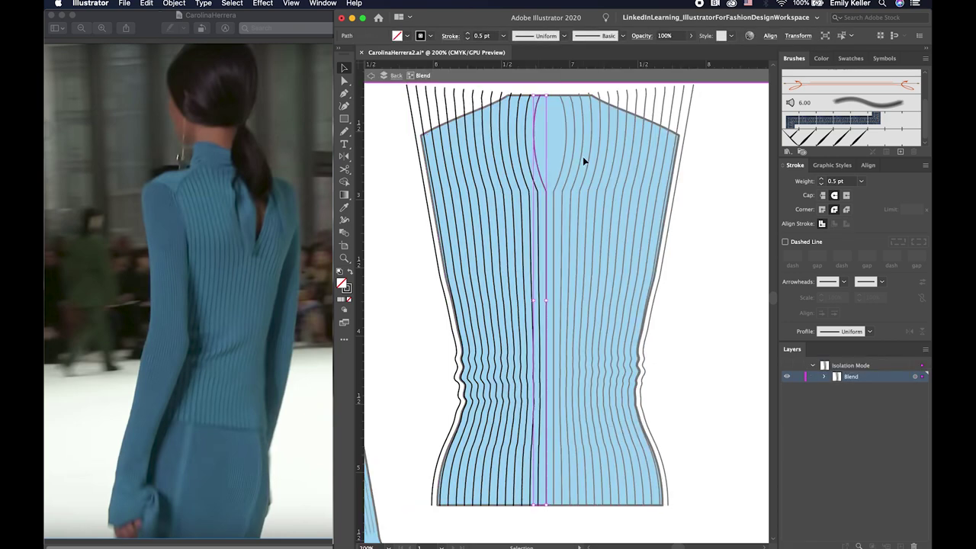
{"action": "double_click", "coordinate": [701, 219]}
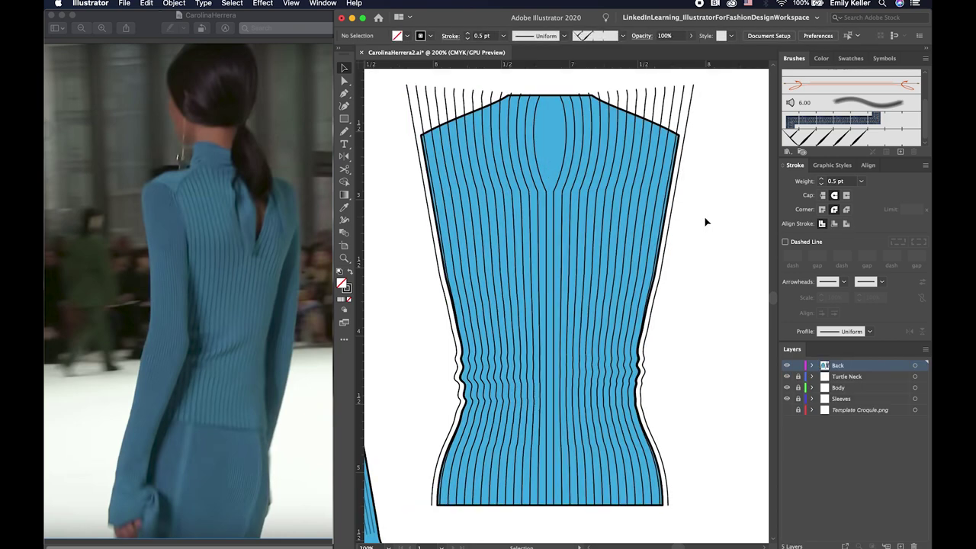
{"action": "left_click", "coordinate": [528, 220]}
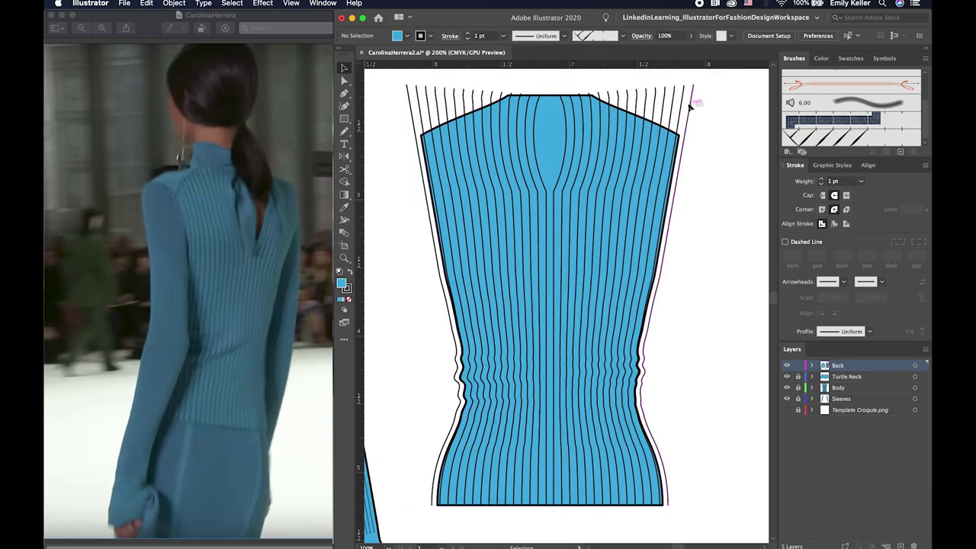
- Set the rib blend's opacity to 50%
{"action": "left_click", "coordinate": [416, 108]}
{"action": "left_click", "coordinate": [425, 35]}
{"action": "type", "text": "50"}
{"action": "key", "text": "Return"}
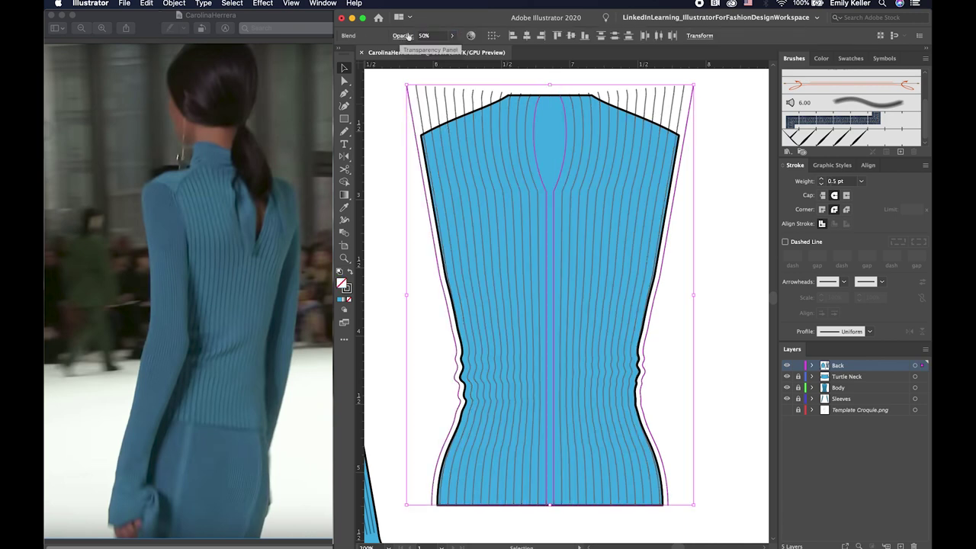
{"action": "left_click", "coordinate": [402, 35]}
{"action": "left_click", "coordinate": [746, 183]}
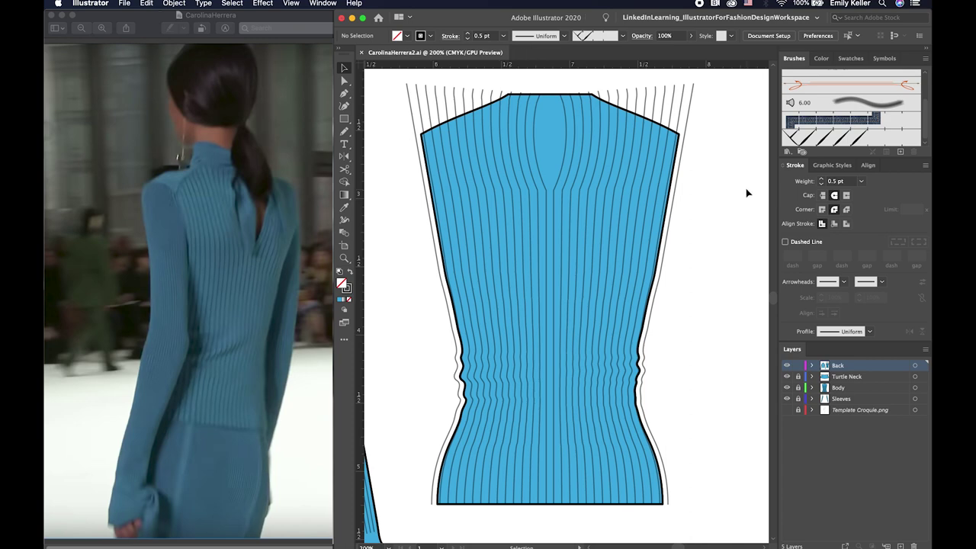
{"action": "left_click", "coordinate": [411, 100]}
- Make a clipping mask from the rib blend and the back body shape
{"action": "right_click", "coordinate": [564, 196]}
{"action": "left_click", "coordinate": [657, 326]}
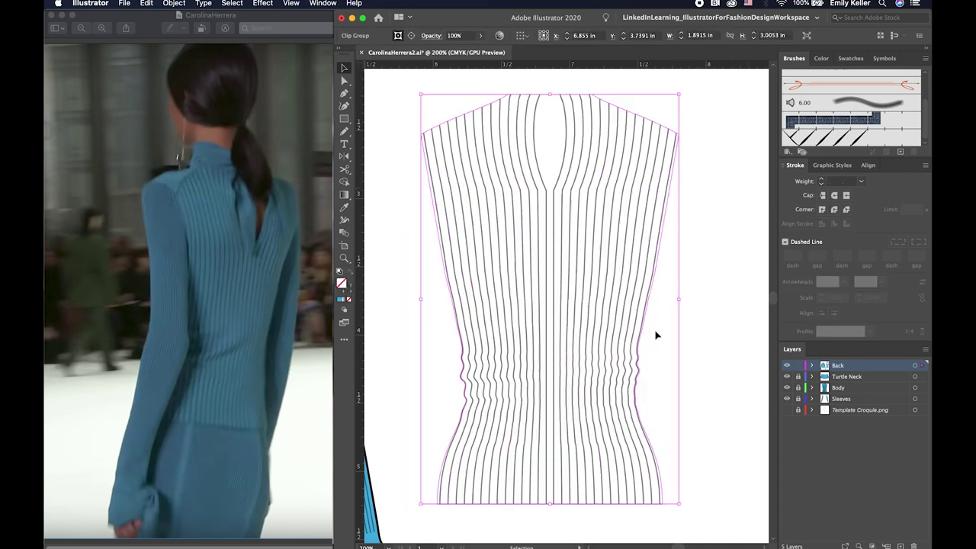
{"action": "key", "text": "ctrl+minus"}
- Drag the clipped ribbing over the sweater's body and view the whole sweater
{"action": "left_click_drag", "start_coordinate": [687, 295], "coordinate": [402, 293]}
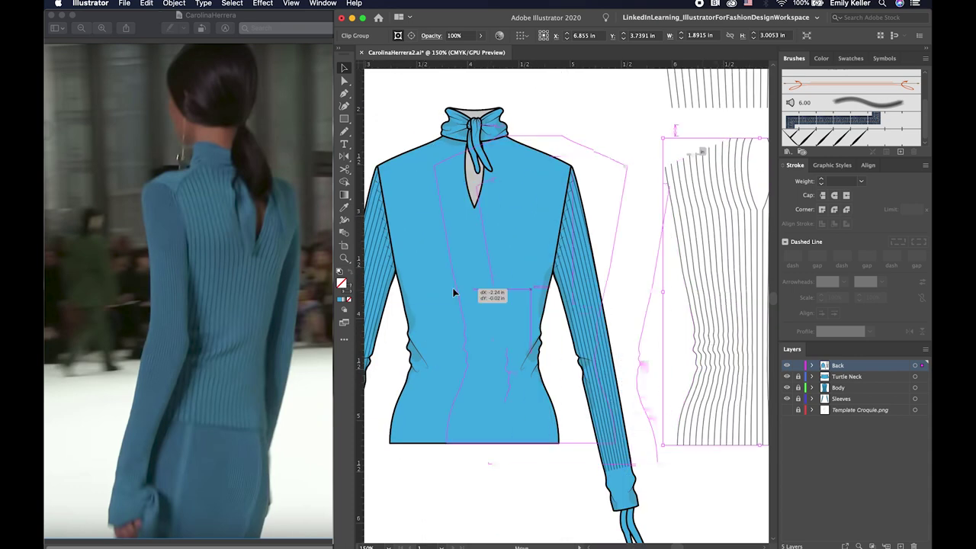
{"action": "left_click_drag", "start_coordinate": [402, 293], "coordinate": [465, 286]}
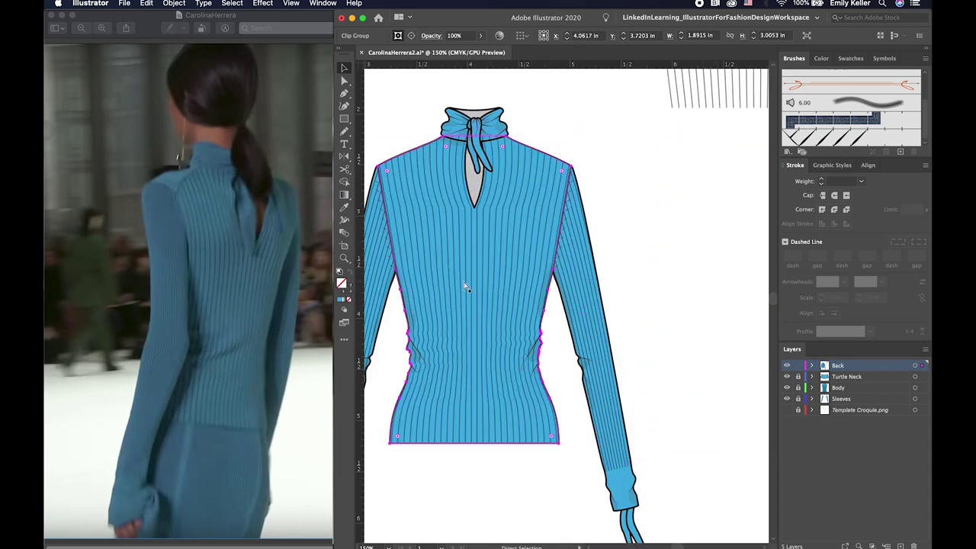
{"action": "key", "text": "v"}
{"action": "left_click", "coordinate": [594, 268]}
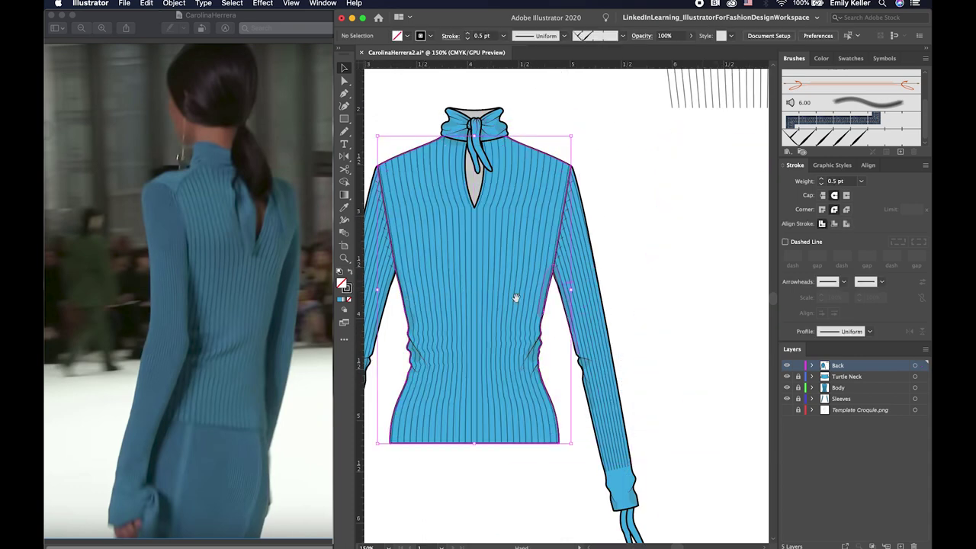
{"action": "left_click_drag", "start_coordinate": [516, 320], "coordinate": [586, 289]}
{"action": "scroll", "coordinate": [715, 294], "scroll_direction": "down", "scroll_amount": 1}
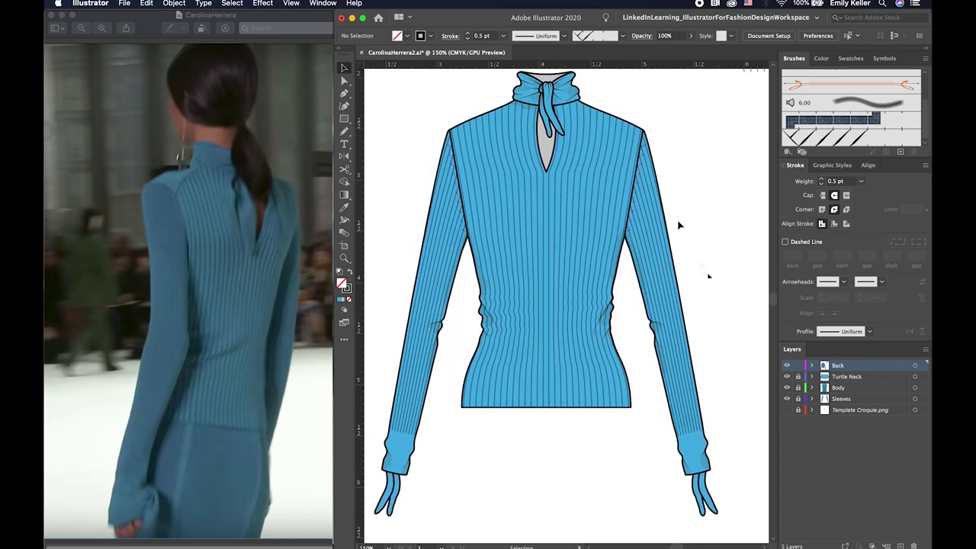
{"action": "scroll", "coordinate": [588, 161], "scroll_direction": "up", "scroll_amount": 3}
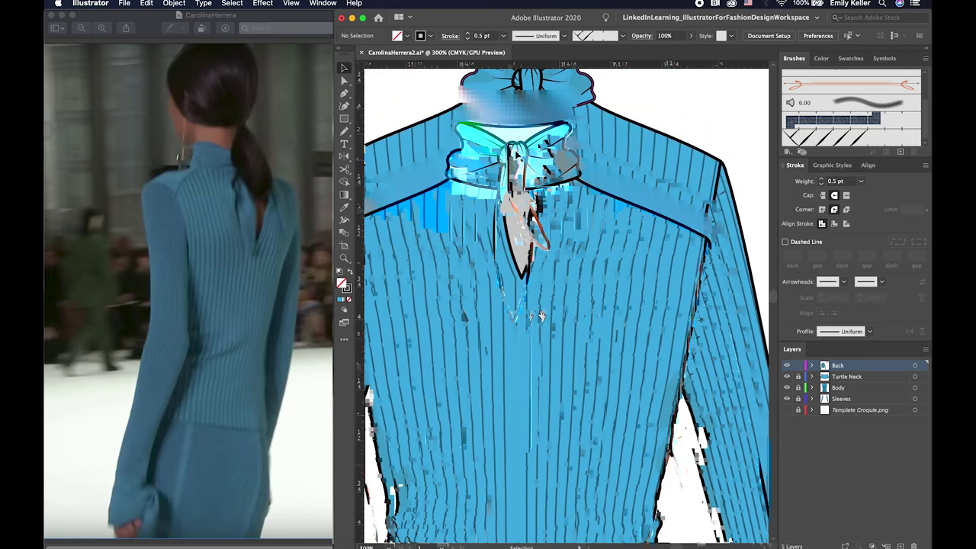
{"action": "scroll", "coordinate": [540, 315], "scroll_direction": "up", "scroll_amount": 1}
{"action": "left_click", "coordinate": [516, 176]}
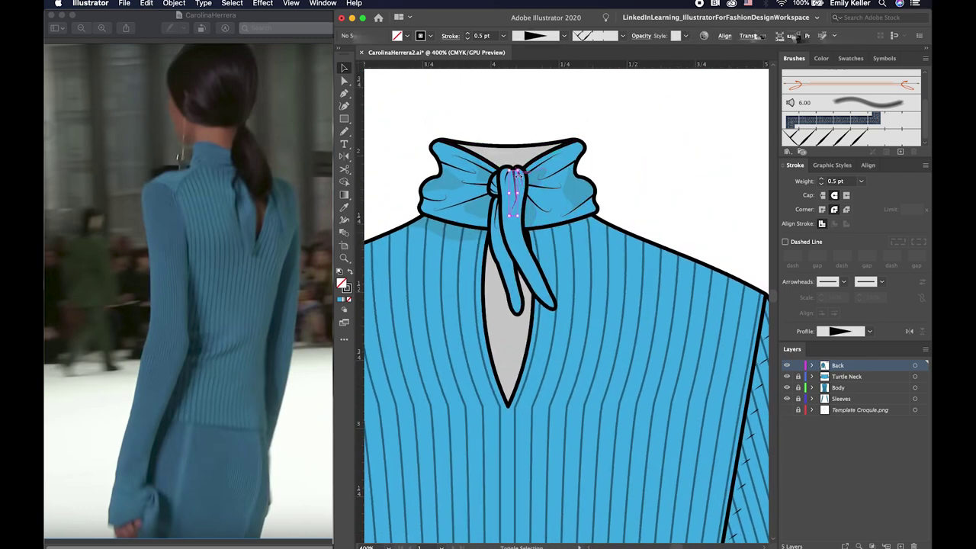
{"action": "key", "text": "ctrl+a"}
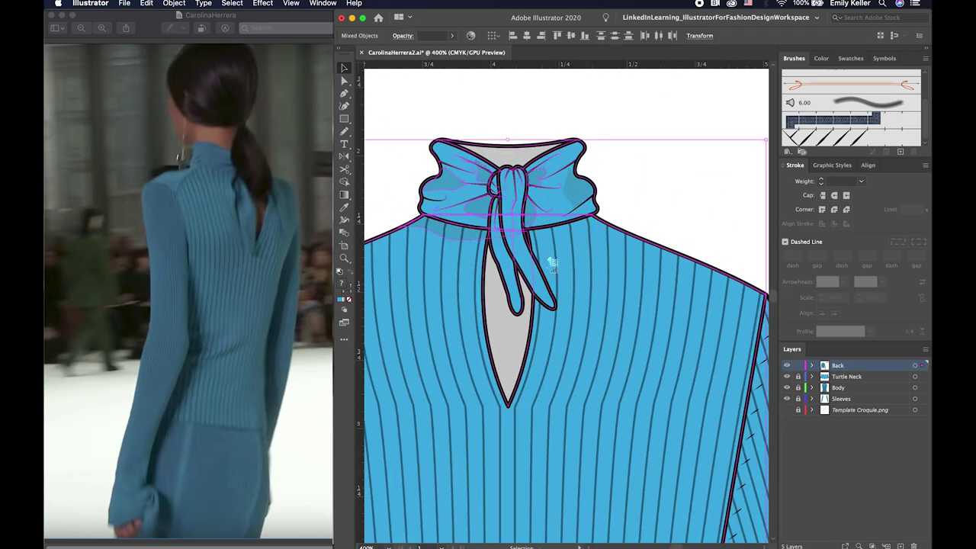
{"action": "left_click", "coordinate": [504, 262]}
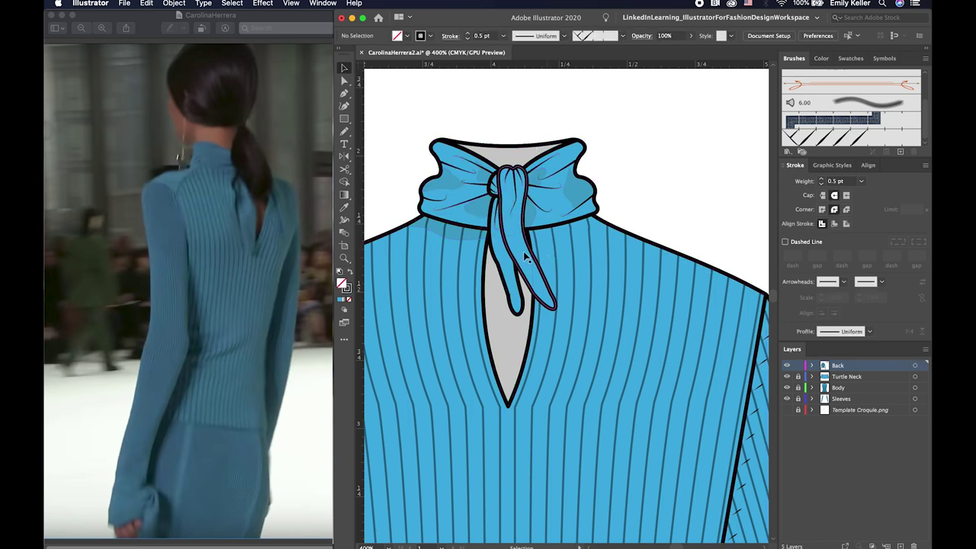
{"action": "key", "text": "ctrl+z"}
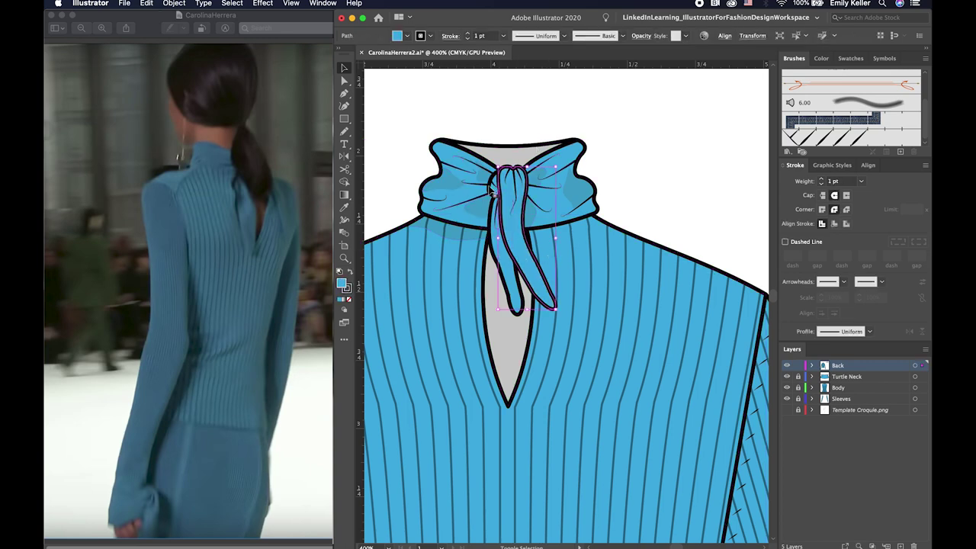
{"action": "left_click", "coordinate": [496, 188], "text": "shift"}
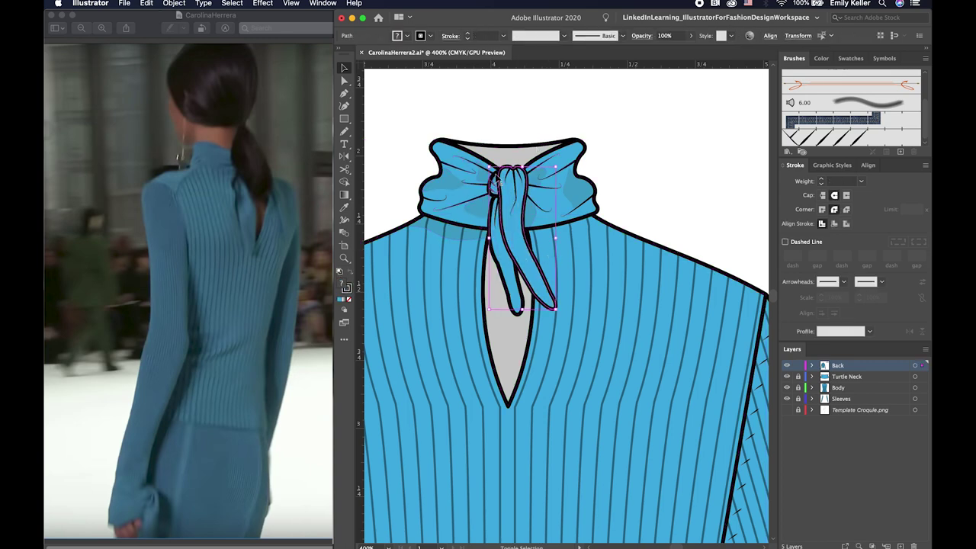
{"action": "left_click", "coordinate": [480, 189], "text": "shift"}
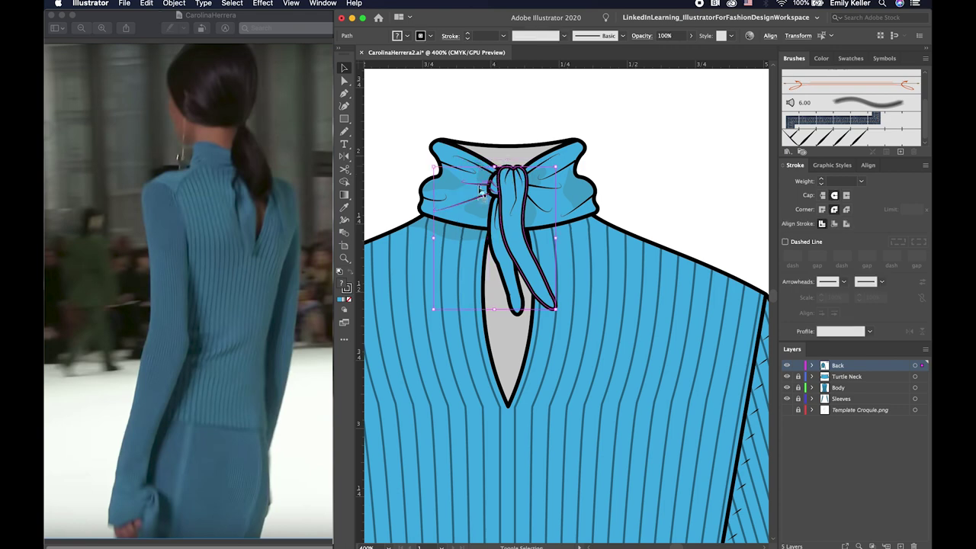
{"action": "left_click", "coordinate": [525, 199], "text": "shift"}
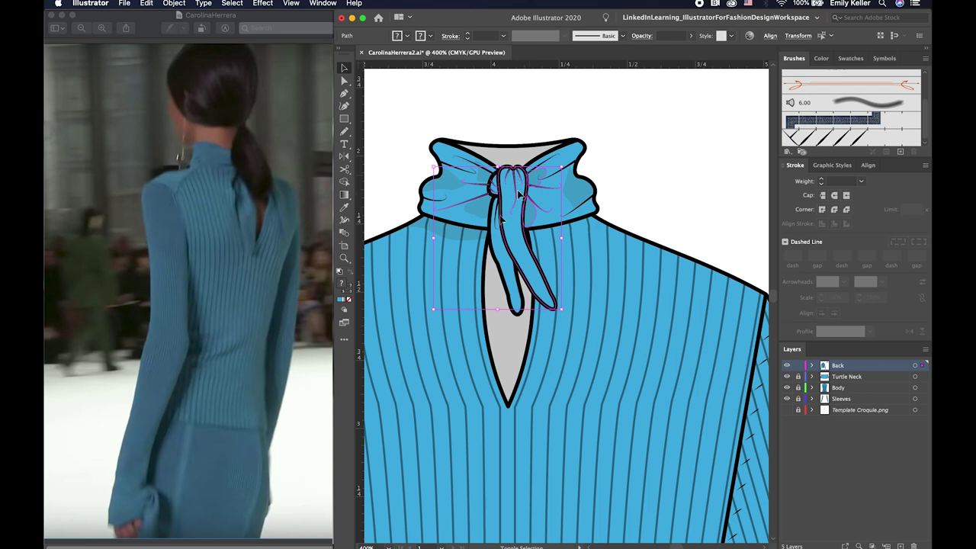
{"action": "left_click", "coordinate": [489, 176], "text": "shift"}
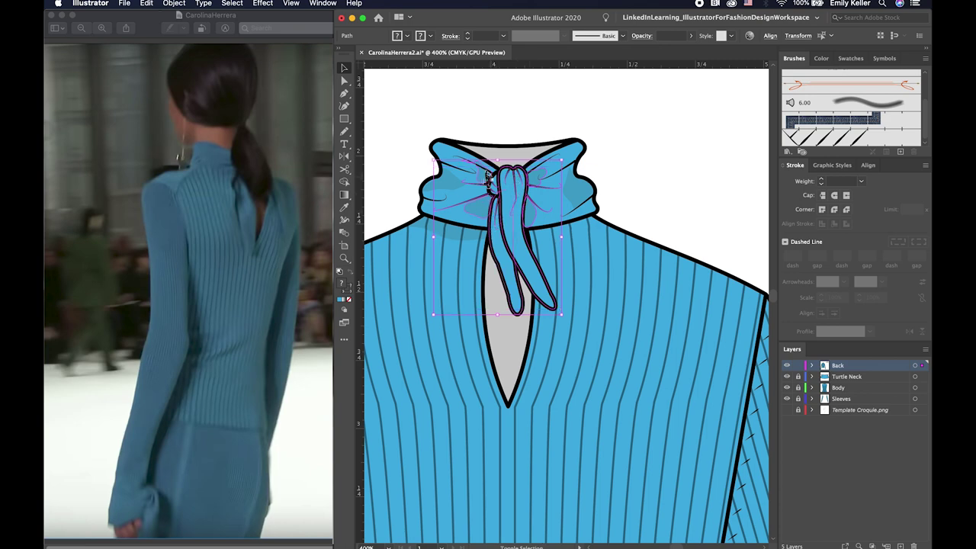
{"action": "left_click", "coordinate": [541, 173], "text": "shift"}
{"action": "scroll", "coordinate": [609, 221], "scroll_direction": "down", "scroll_amount": 1}
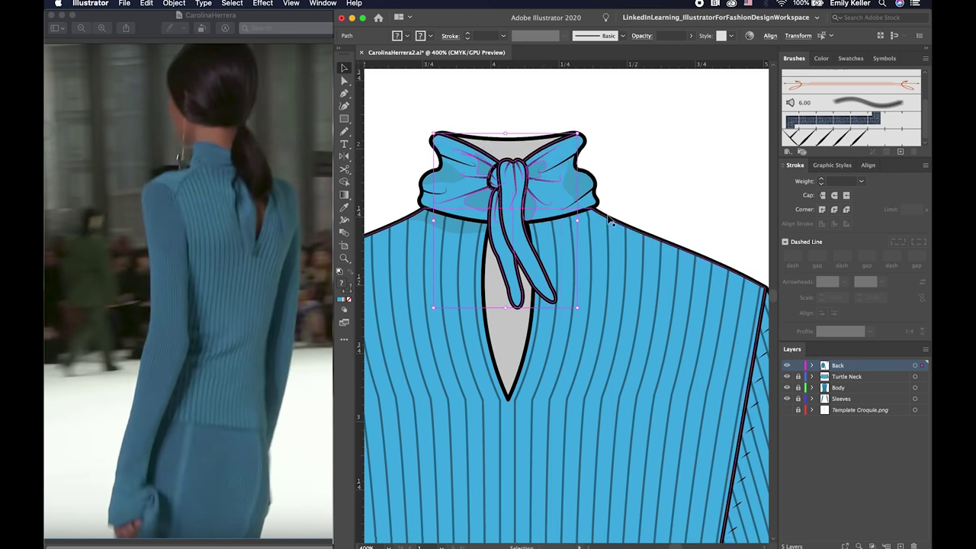
{"action": "scroll", "coordinate": [653, 414], "scroll_direction": "down", "scroll_amount": 10}
{"action": "scroll", "coordinate": [584, 298], "scroll_direction": "down", "scroll_amount": 5}
{"action": "scroll", "coordinate": [592, 370], "scroll_direction": "down", "scroll_amount": 5}
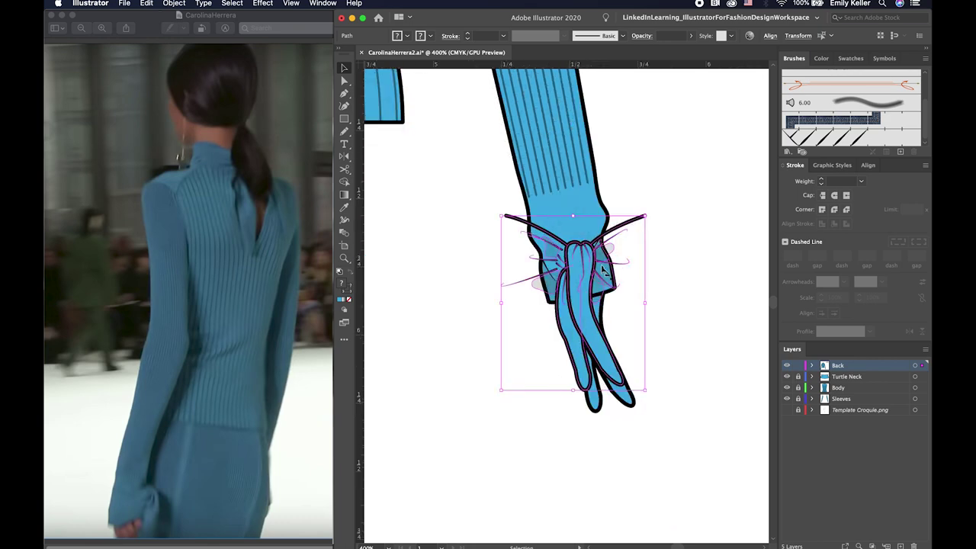
- Raise the cuff bow slightly higher on the sleeve
{"action": "mouse_move", "coordinate": [621, 266]}
{"action": "left_mouse_down"}
{"action": "mouse_move", "coordinate": [577, 258]}
{"action": "mouse_move", "coordinate": [599, 285]}
{"action": "mouse_move", "coordinate": [625, 278]}
{"action": "left_mouse_up"}
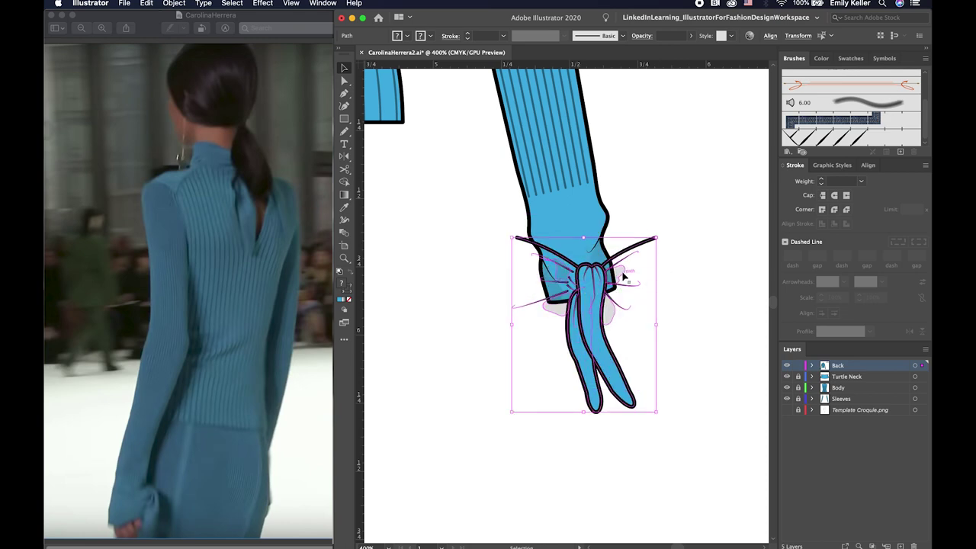
{"action": "mouse_move", "coordinate": [624, 277]}
{"action": "left_mouse_down"}
{"action": "mouse_move", "coordinate": [588, 274]}
{"action": "mouse_move", "coordinate": [586, 261]}
{"action": "left_mouse_up"}
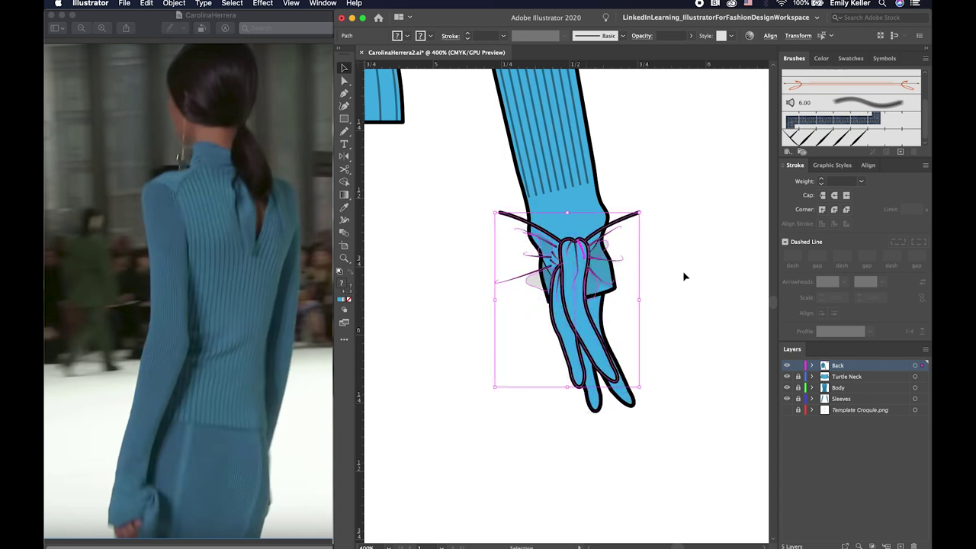
{"action": "left_click_drag", "start_coordinate": [592, 268], "coordinate": [591, 262]}
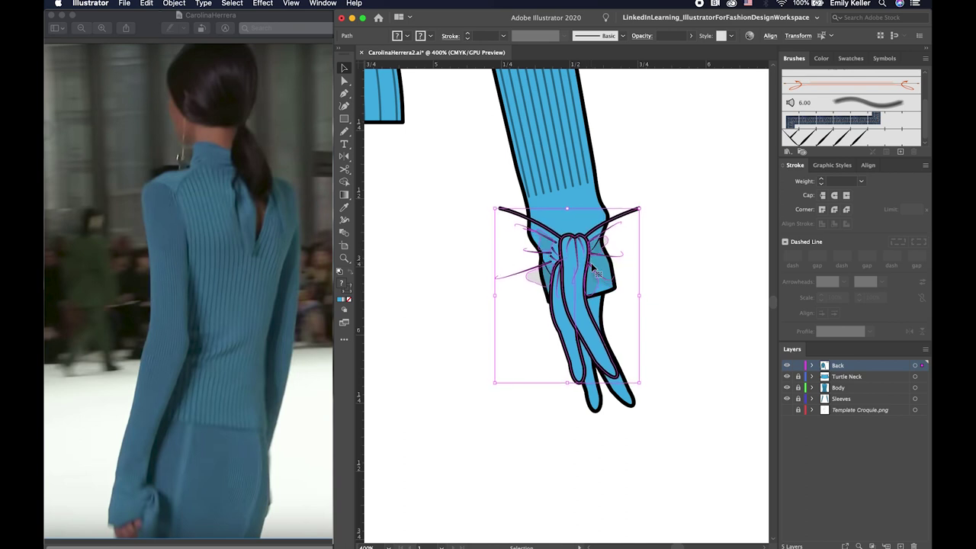
{"action": "left_click", "coordinate": [664, 243]}
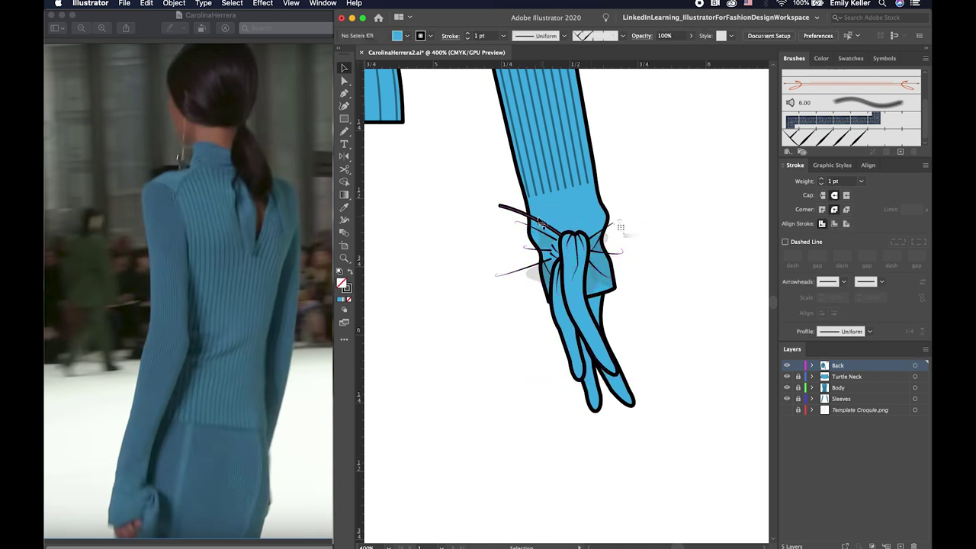
{"action": "scroll", "coordinate": [642, 390], "scroll_direction": "down", "scroll_amount": 1}
- Lengthen both hanging tie strands by dragging their tip anchors lower
{"action": "key", "text": "a"}
{"action": "mouse_move", "coordinate": [630, 385]}
{"action": "left_mouse_down"}
{"action": "mouse_move", "coordinate": [633, 371]}
{"action": "mouse_move", "coordinate": [632, 388]}
{"action": "left_mouse_up"}
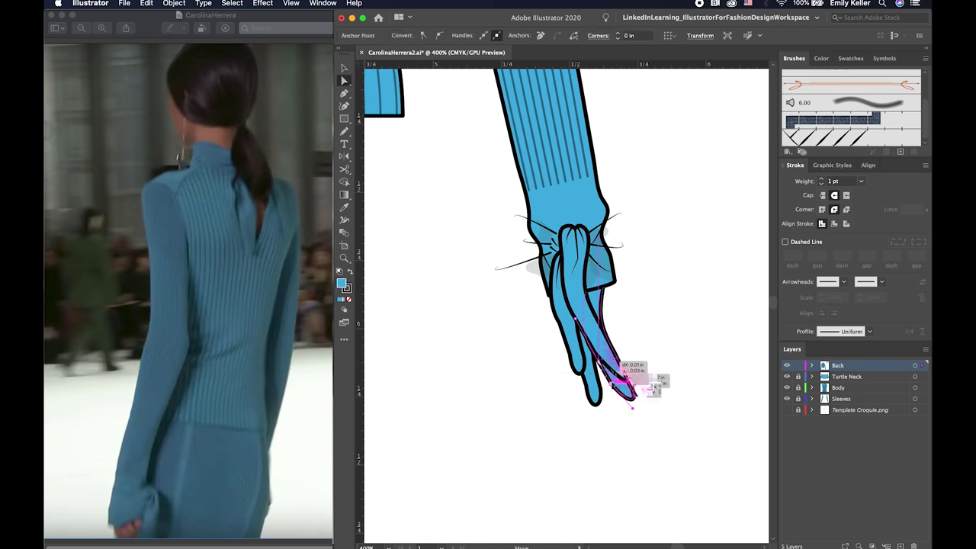
{"action": "left_click", "coordinate": [583, 365]}
{"action": "left_click_drag", "start_coordinate": [583, 366], "coordinate": [588, 404]}
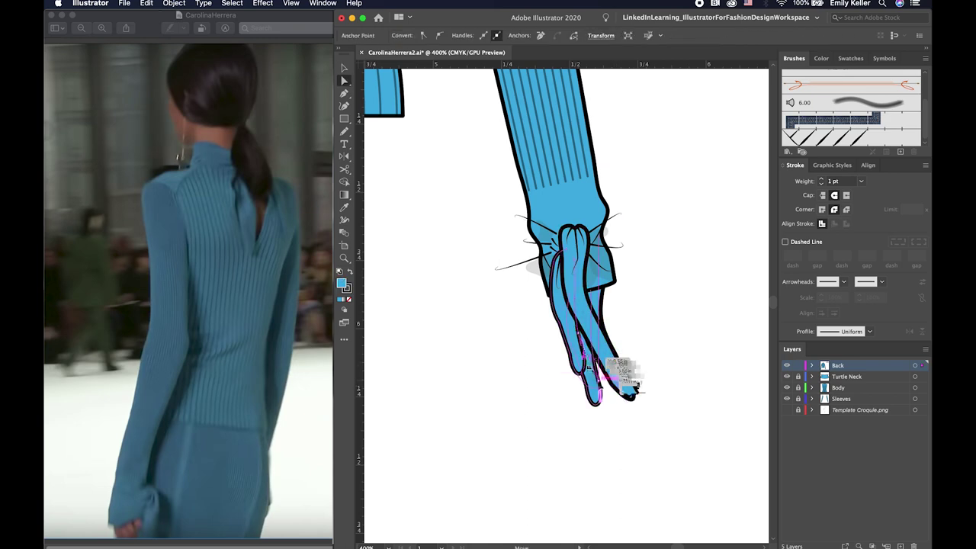
{"action": "key", "text": "v"}
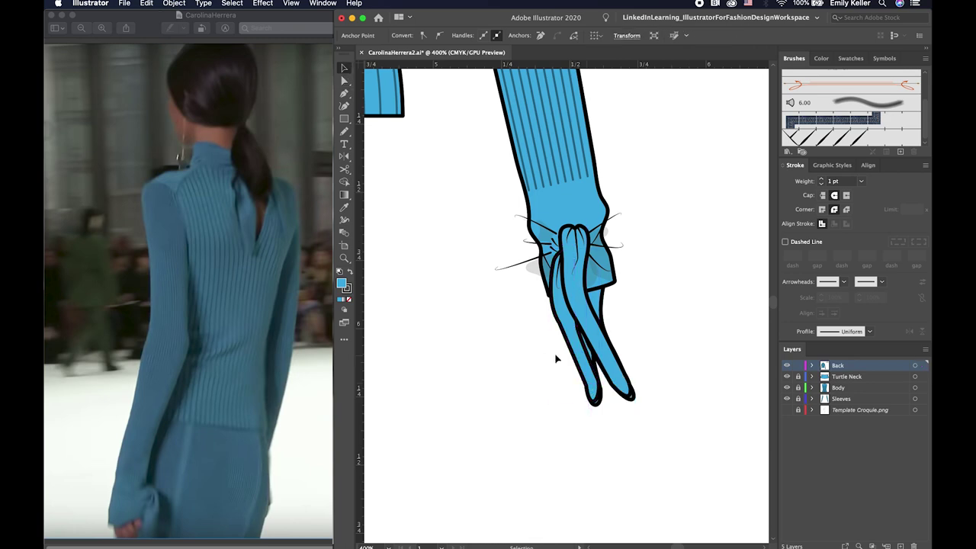
{"action": "left_click", "coordinate": [610, 298]}
{"action": "double_click", "coordinate": [597, 305]}
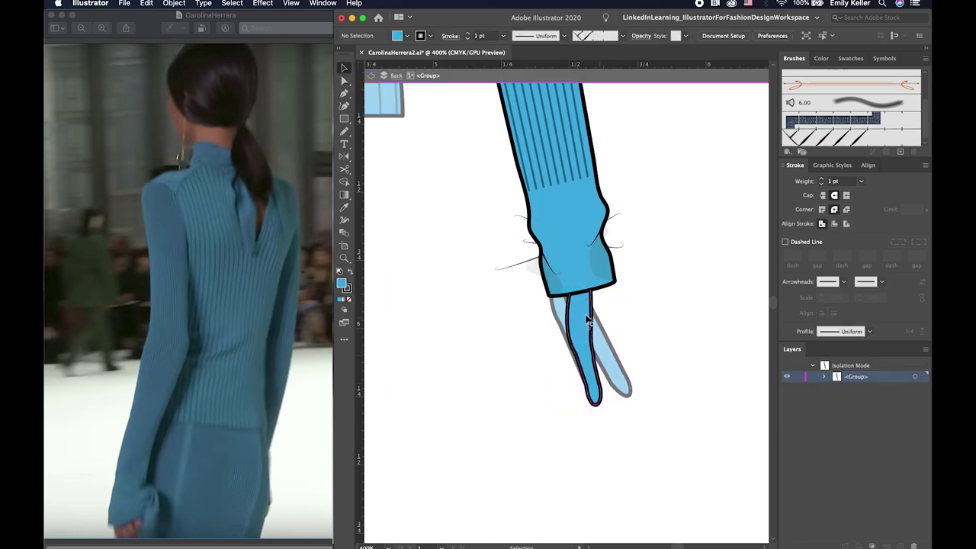
{"action": "double_click", "coordinate": [664, 322]}
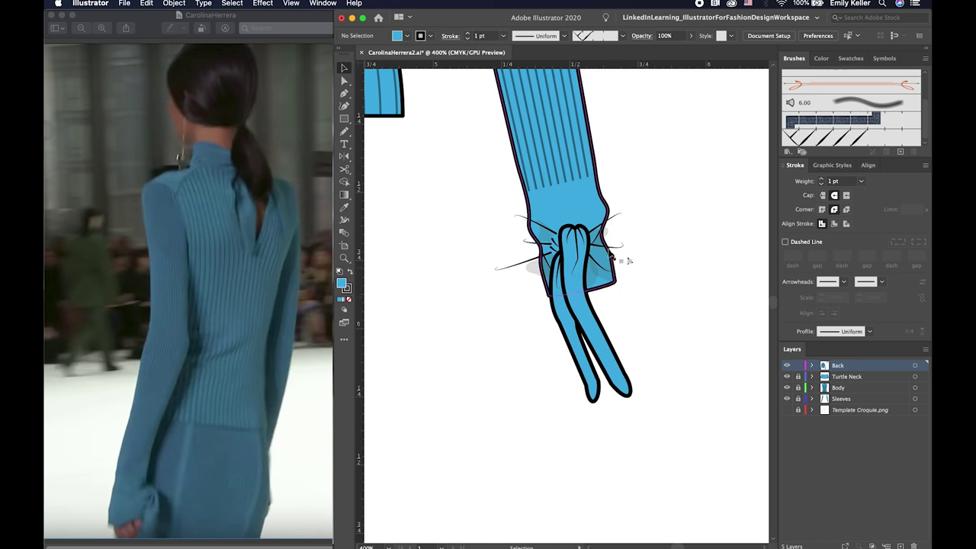
- Select the gather stroke and grey shading beside the cuff knot
{"action": "left_click", "coordinate": [621, 257]}
{"action": "key", "text": "b"}
{"action": "key", "text": "ctrl+shift+a"}
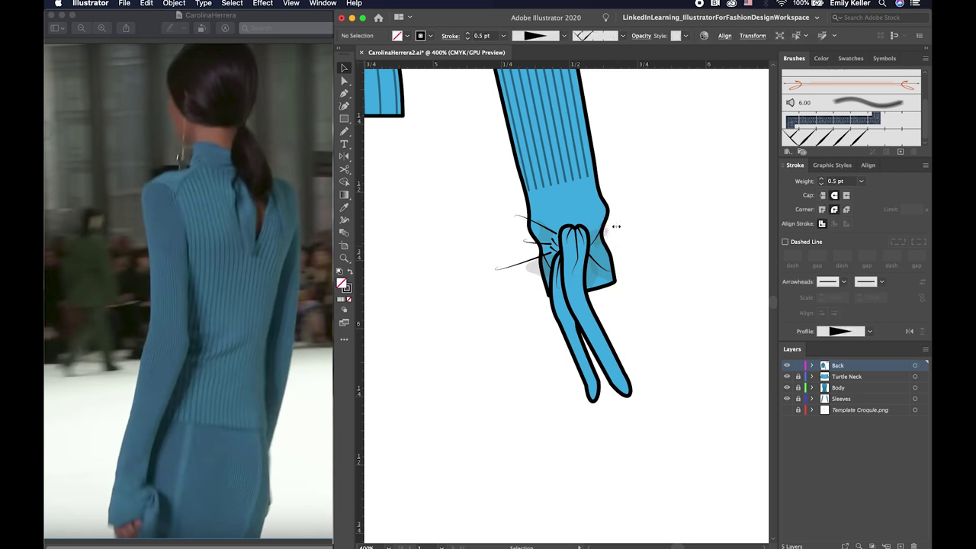
{"action": "left_click", "coordinate": [519, 266]}
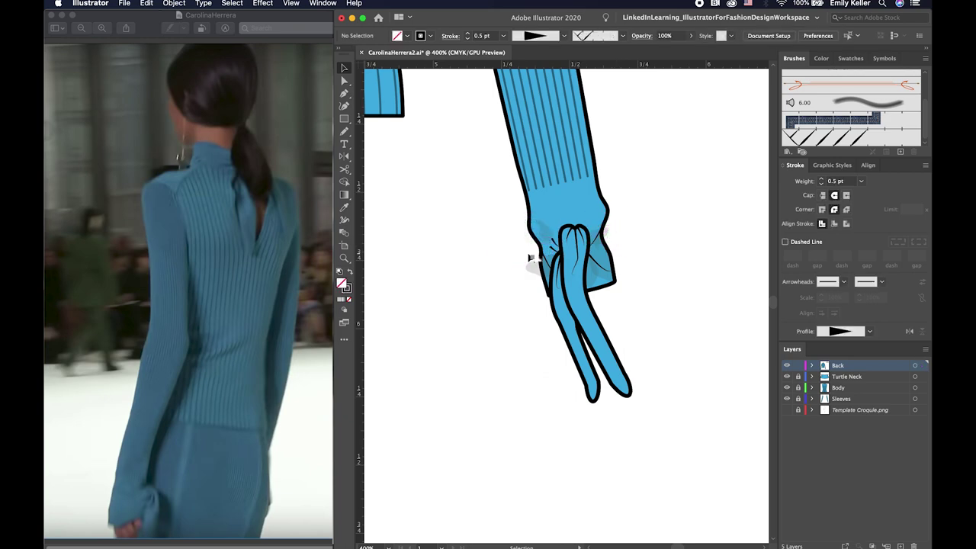
{"action": "mouse_move", "coordinate": [589, 263]}
{"action": "left_mouse_down"}
{"action": "mouse_move", "coordinate": [619, 283]}
{"action": "mouse_move", "coordinate": [596, 282]}
{"action": "left_mouse_up"}
- Draw a pointed slit from the cuff knot up the sleeve and apply the Gray style
{"action": "key", "text": "p"}
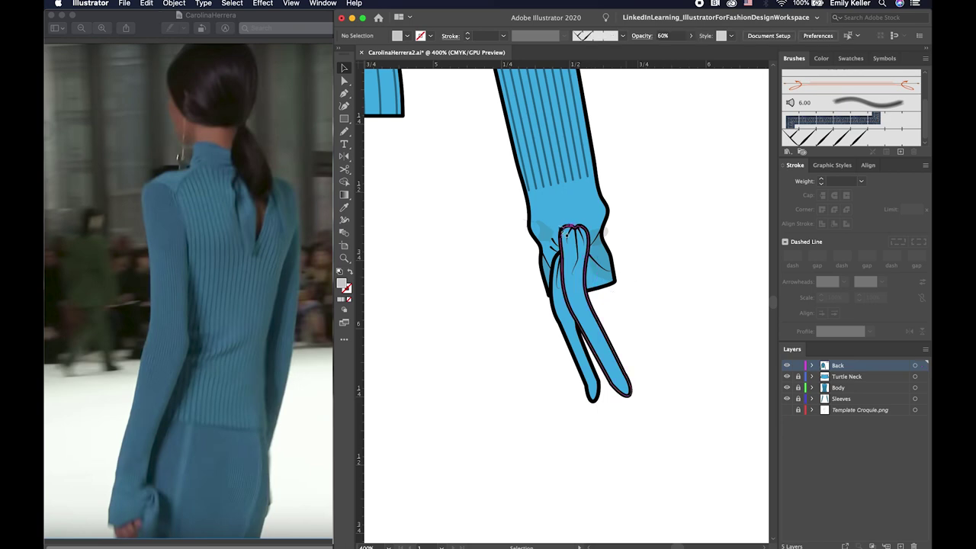
{"action": "left_click", "coordinate": [565, 228]}
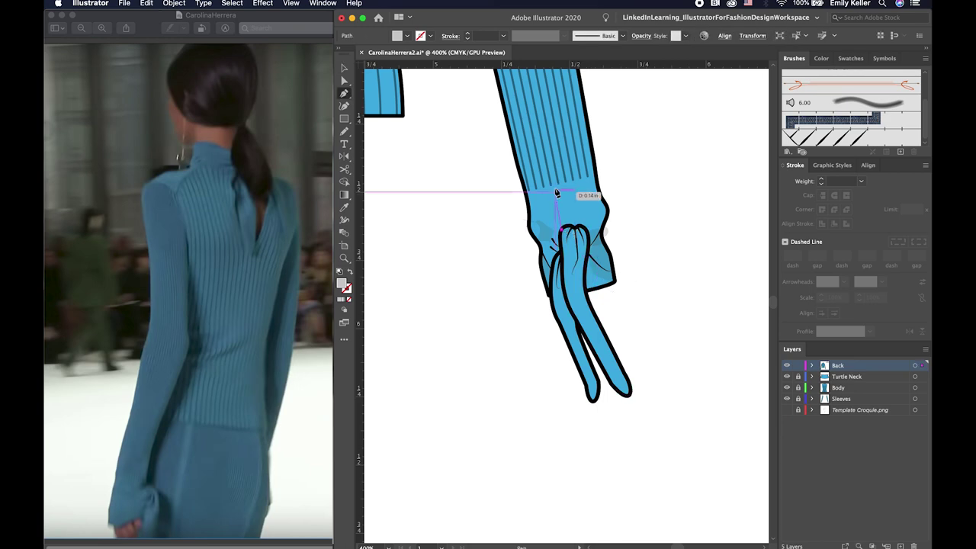
{"action": "left_click", "coordinate": [560, 184]}
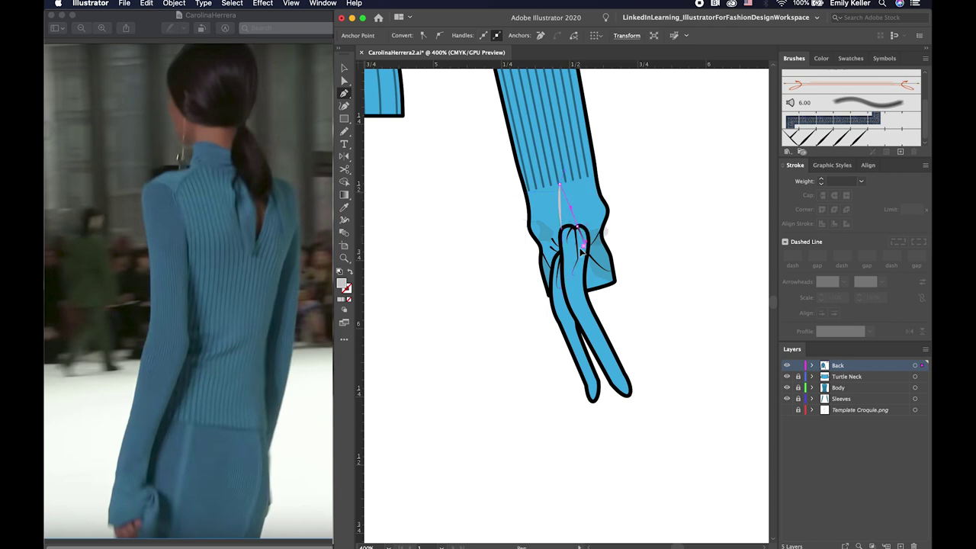
{"action": "left_click", "coordinate": [581, 245]}
{"action": "key", "text": "v"}
{"action": "left_click", "coordinate": [832, 165]}
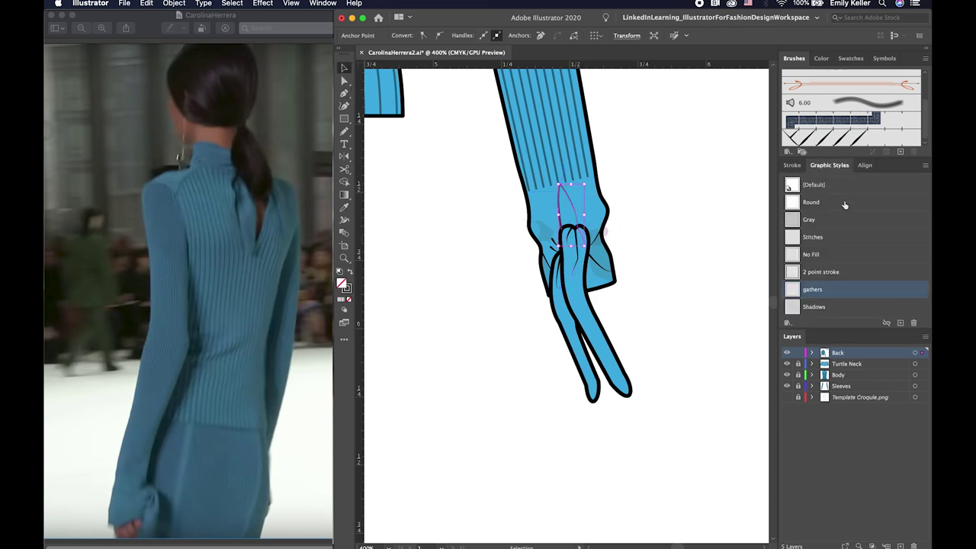
{"action": "left_click", "coordinate": [839, 219]}
{"action": "left_click", "coordinate": [672, 219]}
- Choose the Shadows graphic style for the upcoming shapes
{"action": "key", "text": "a"}
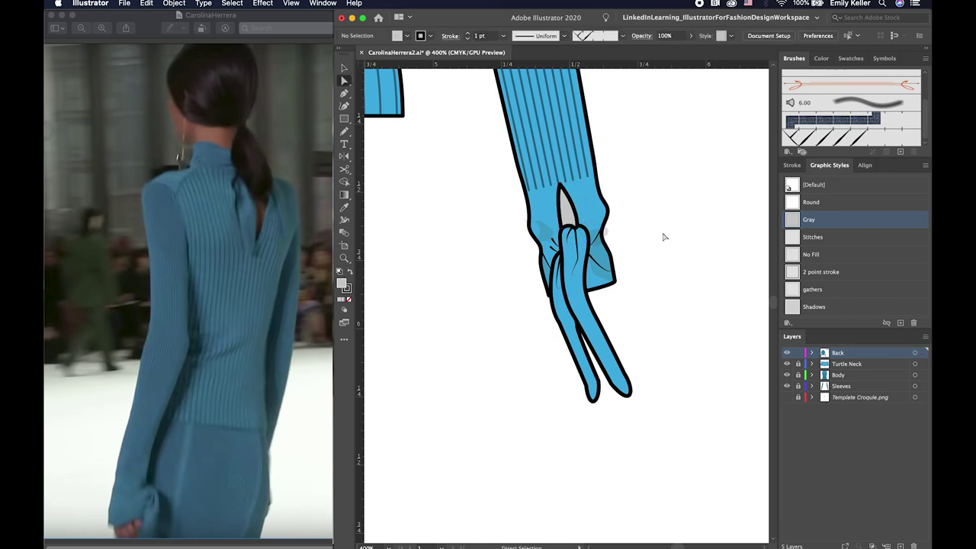
{"action": "key", "text": "v"}
{"action": "left_click", "coordinate": [606, 245]}
{"action": "left_click", "coordinate": [639, 222]}
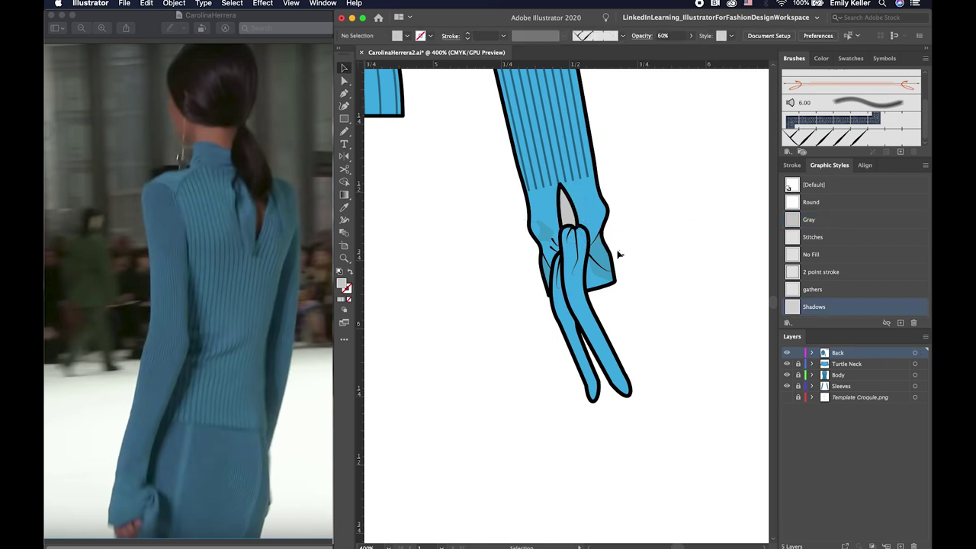
{"action": "key", "text": "p"}
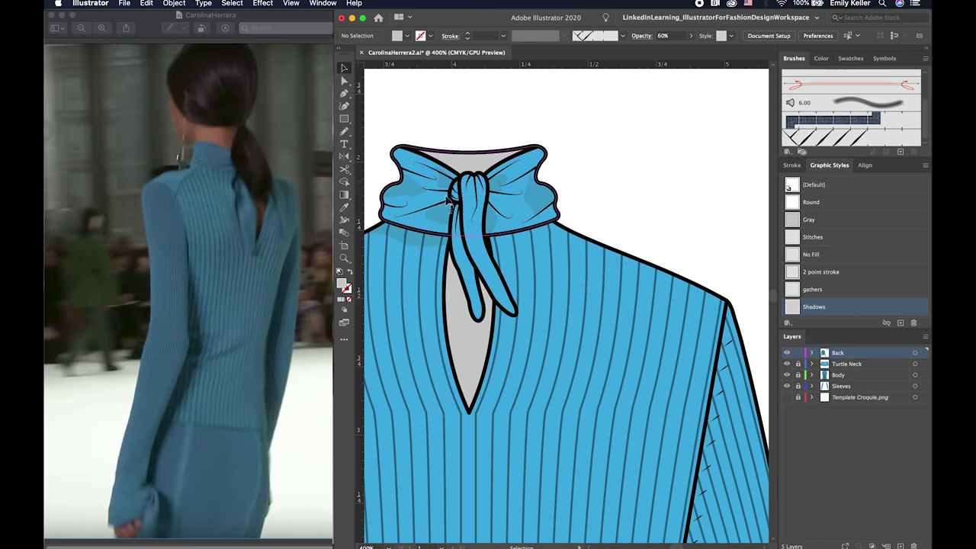
- Place a curved loop on the cuff knot's left side and send it behind the strands
{"action": "scroll", "coordinate": [455, 200], "scroll_direction": "up", "scroll_amount": 2}
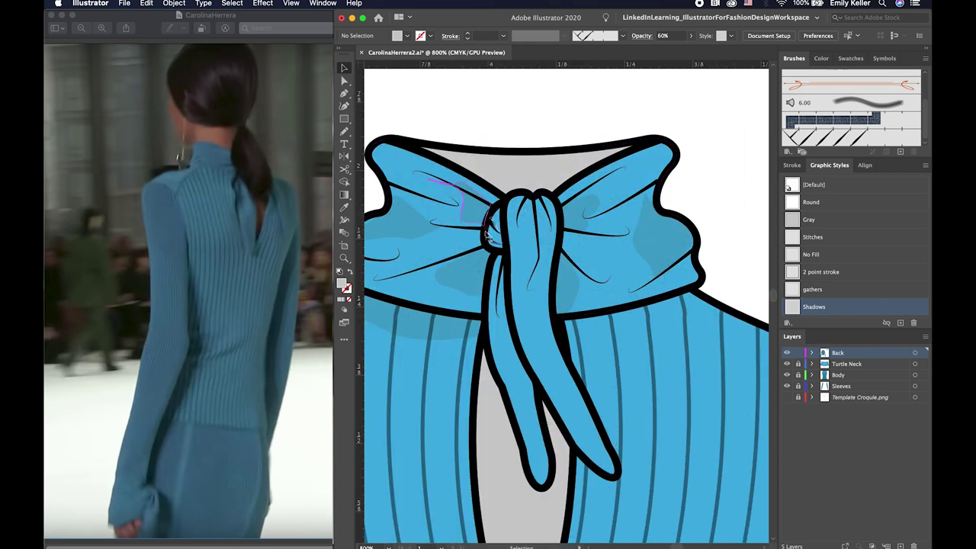
{"action": "left_click", "coordinate": [488, 252]}
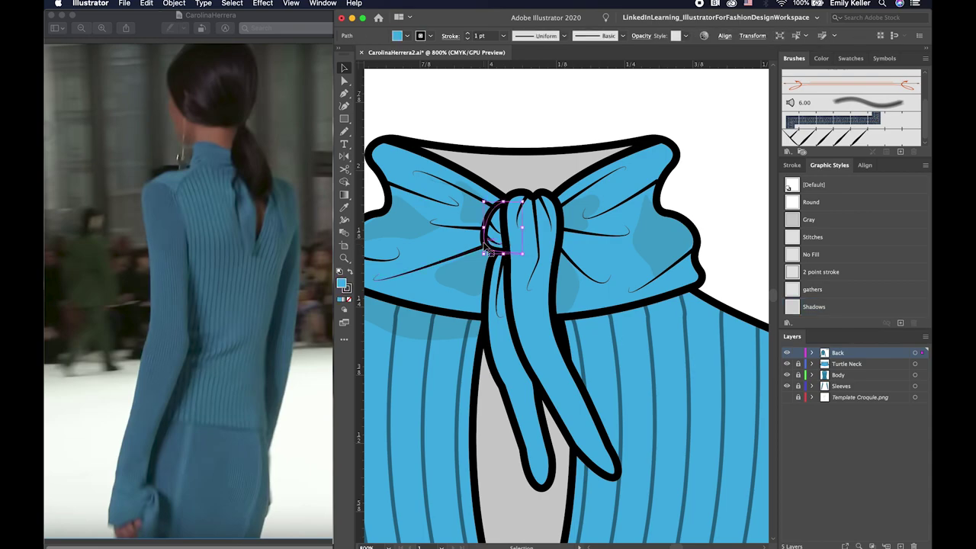
{"action": "mouse_move", "coordinate": [625, 354]}
{"action": "left_mouse_down"}
{"action": "mouse_move", "coordinate": [537, 263]}
{"action": "mouse_move", "coordinate": [498, 190]}
{"action": "left_mouse_up"}
{"action": "left_click", "coordinate": [540, 286]}
{"action": "left_click_drag", "start_coordinate": [540, 286], "coordinate": [513, 219]}
{"action": "key", "text": "ctrl+bracketleft"}
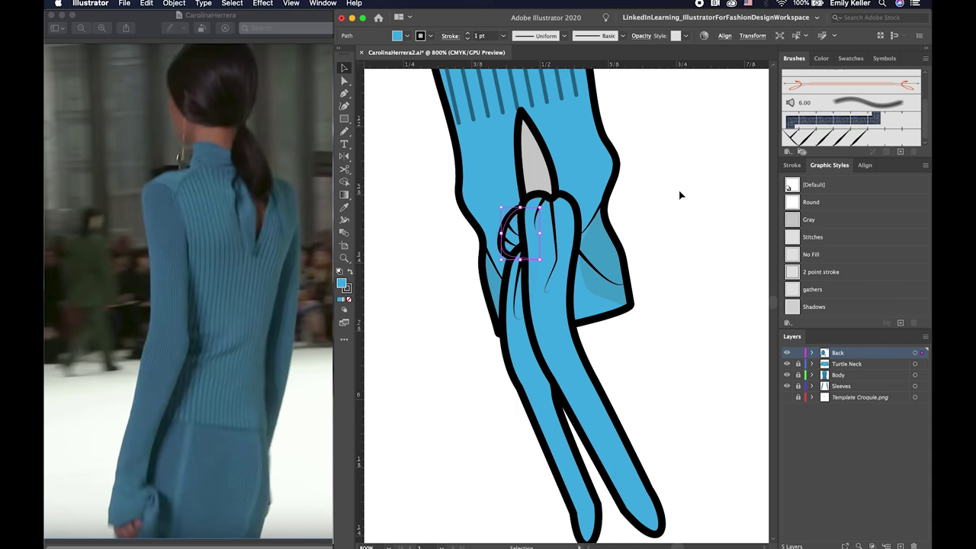
{"action": "left_click", "coordinate": [700, 231]}
{"action": "key", "text": "a"}
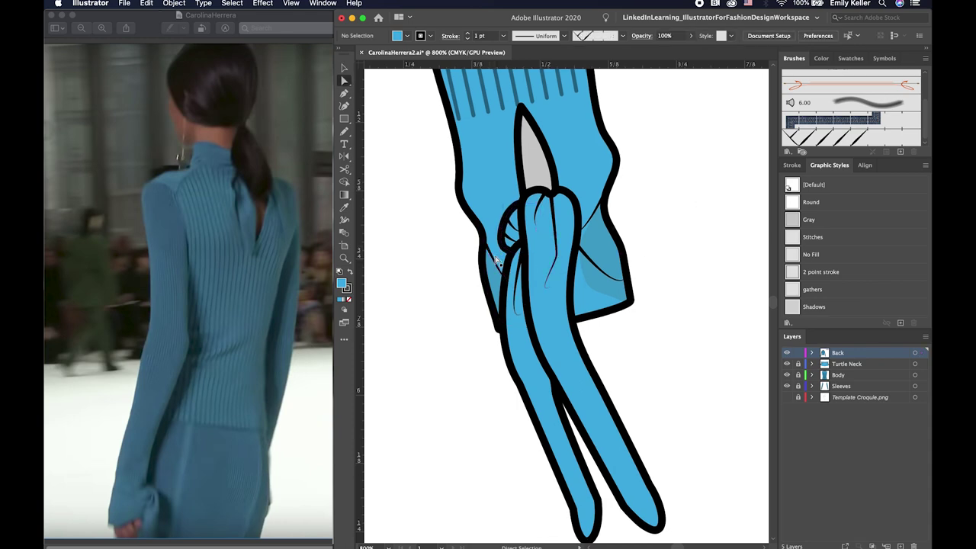
- Draw a short gathers-style stroke just left of the cuff knot
{"action": "left_click", "coordinate": [496, 261]}
{"action": "left_click", "coordinate": [496, 269]}
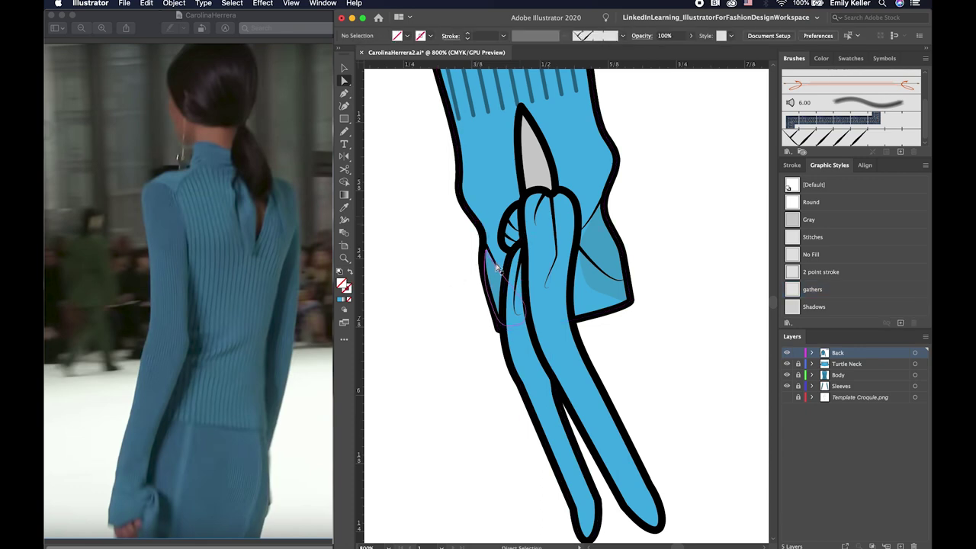
{"action": "left_click", "coordinate": [494, 256]}
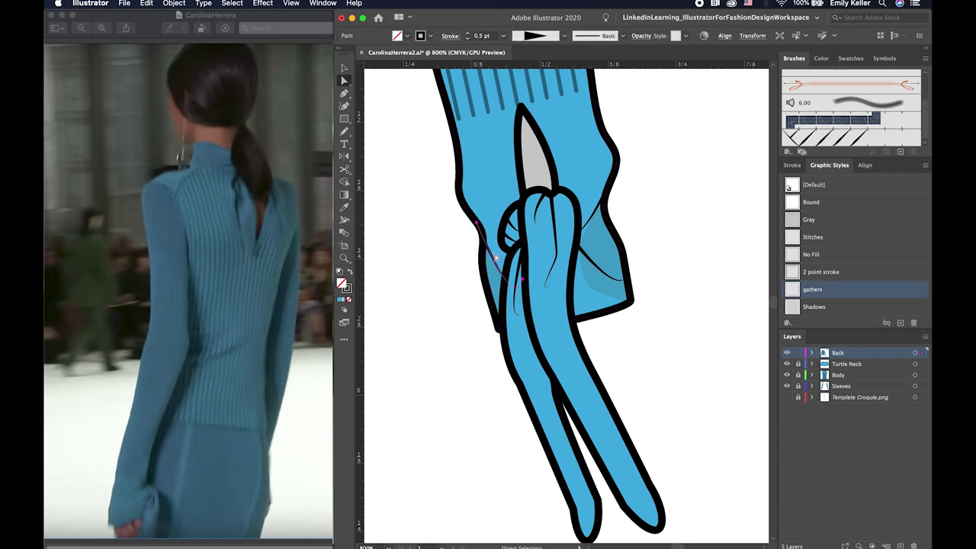
{"action": "left_click", "coordinate": [526, 276], "text": "shift"}
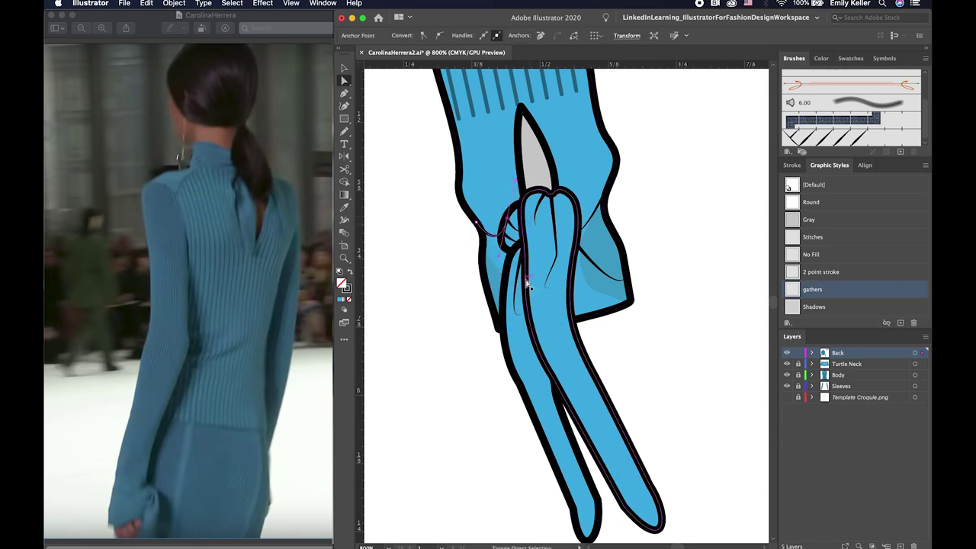
{"action": "left_click", "coordinate": [515, 238]}
{"action": "left_click", "coordinate": [441, 272]}
{"action": "key", "text": "p"}
{"action": "left_click", "coordinate": [485, 249]}
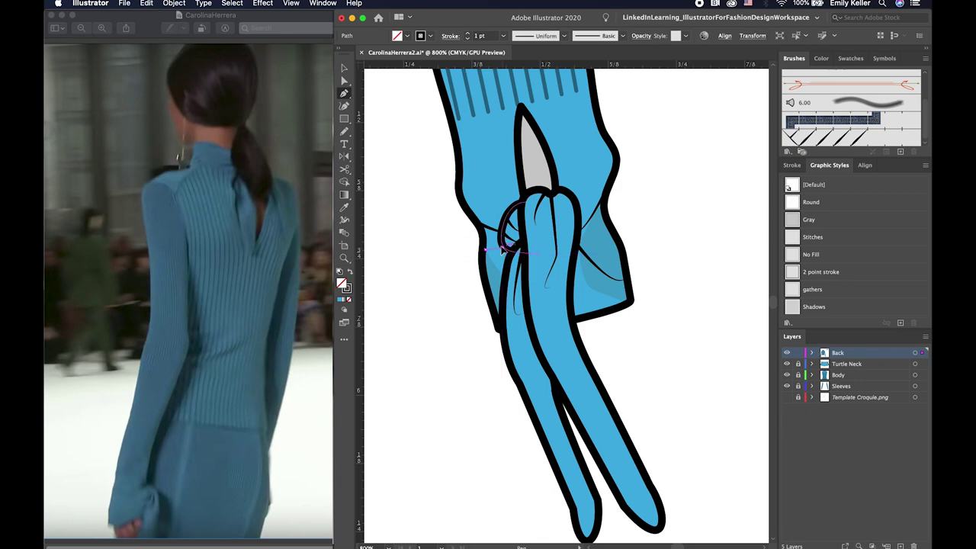
{"action": "left_click", "coordinate": [509, 247]}
{"action": "key", "text": "v"}
{"action": "left_click", "coordinate": [674, 292]}
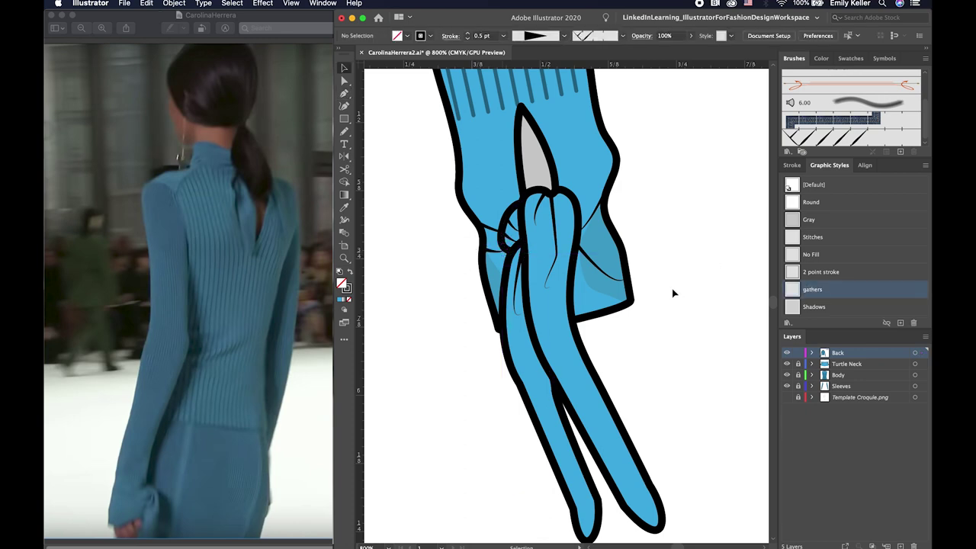
- Reshape the shadow on the cuff's right side by dragging one of its anchors
{"action": "key", "text": "a"}
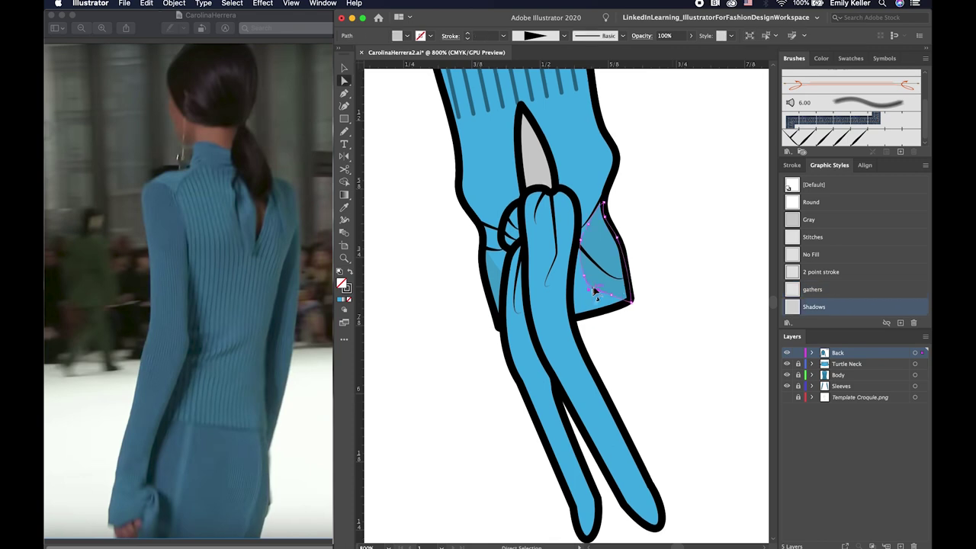
{"action": "left_click_drag", "start_coordinate": [592, 290], "coordinate": [576, 280]}
{"action": "key", "text": "v"}
{"action": "key", "text": "ctrl+shift+a"}
- Draw a Gray-styled triangular lining at the cuff's lower-right corner
{"action": "key", "text": "p"}
{"action": "left_click", "coordinate": [631, 300]}
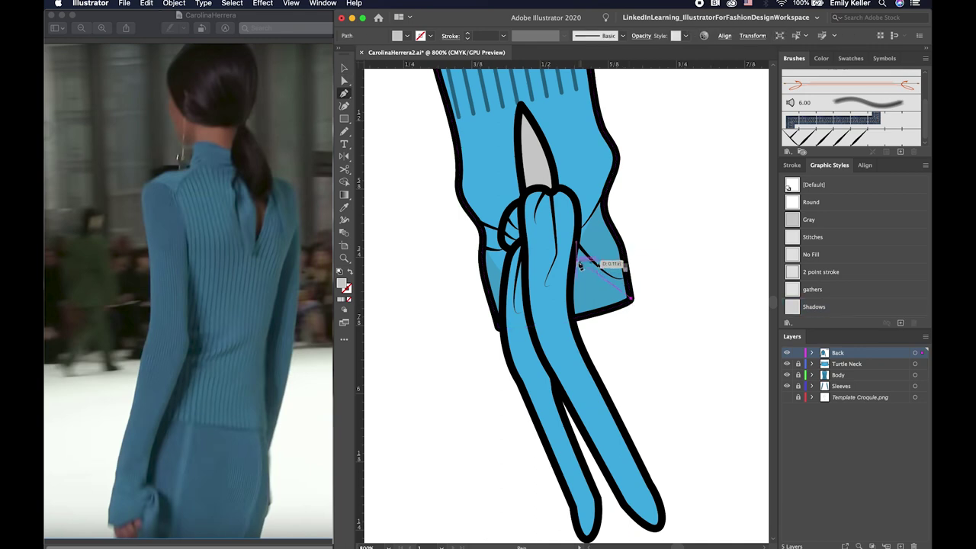
{"action": "left_click", "coordinate": [577, 245]}
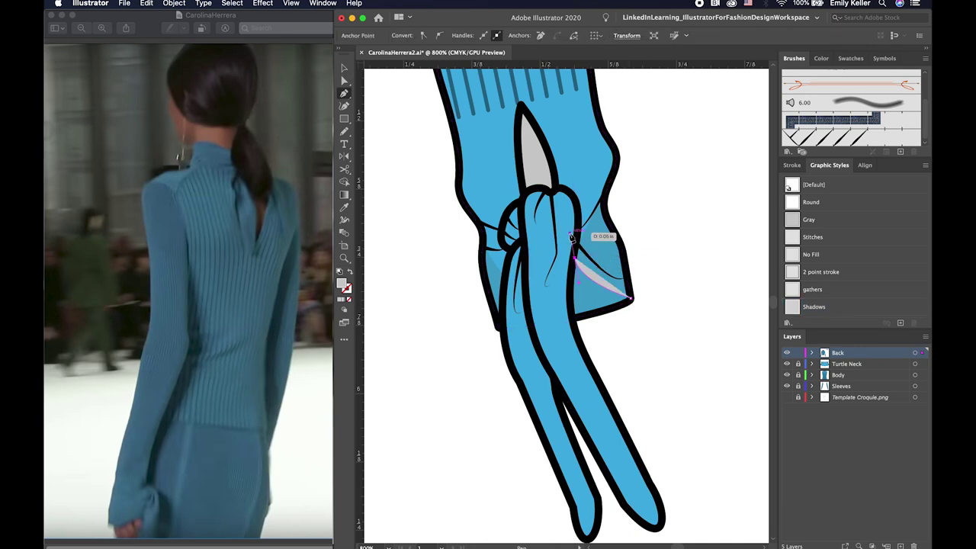
{"action": "left_click", "coordinate": [573, 319]}
{"action": "left_click", "coordinate": [632, 300]}
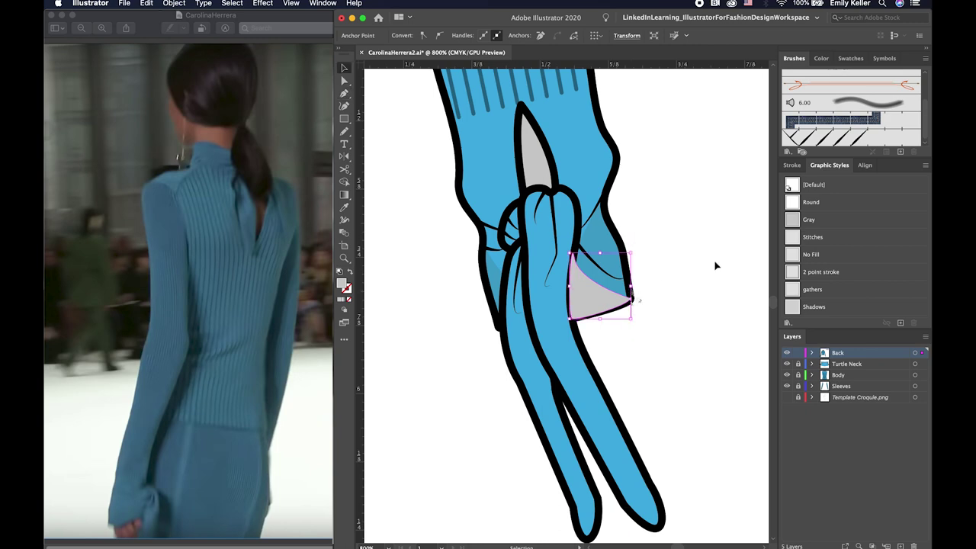
{"action": "left_click", "coordinate": [797, 221]}
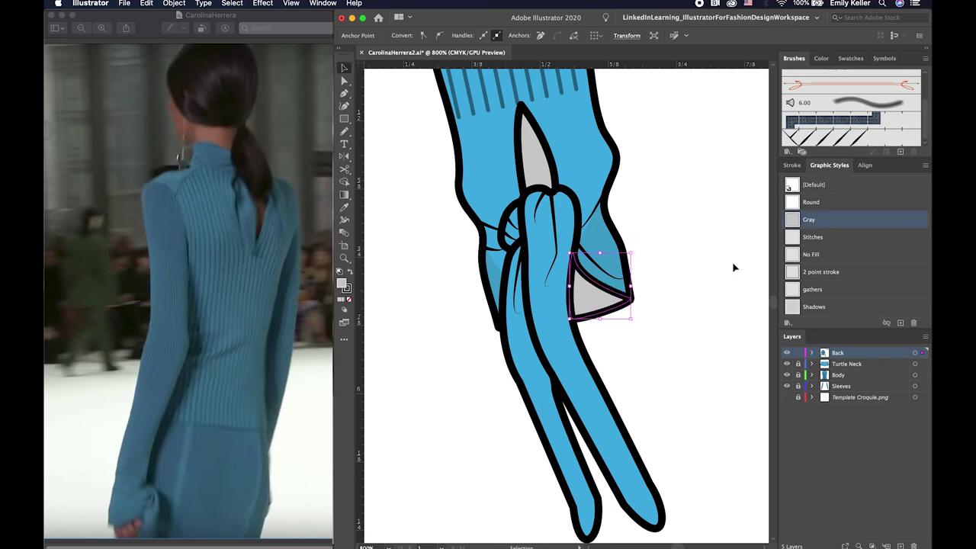
{"action": "left_click", "coordinate": [733, 267]}
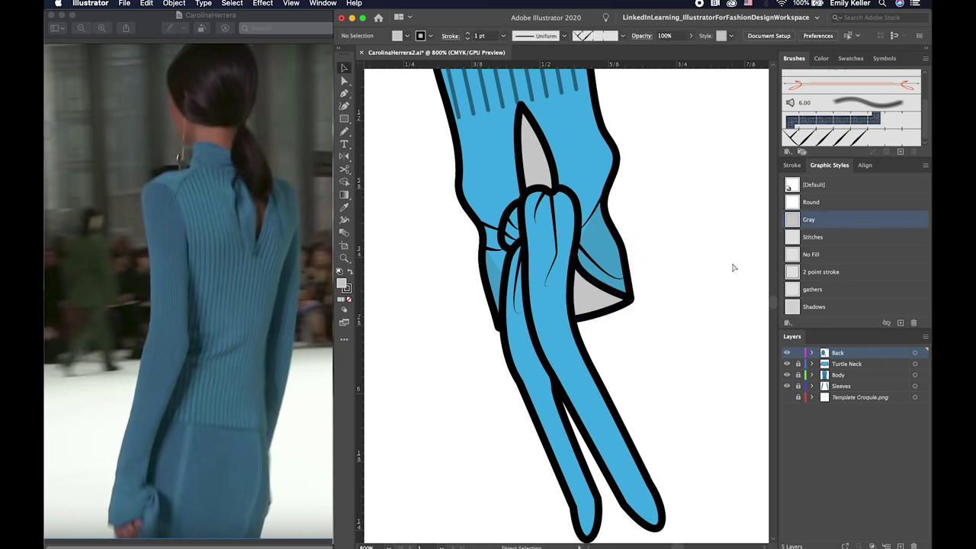
{"action": "key", "text": "super+minus"}
{"action": "key", "text": "super+minus"}
{"action": "key", "text": "super+minus"}
{"action": "key", "text": "super+minus"}
- Select only the tie of the tied cuff on the back-view sleeve
{"action": "scroll", "coordinate": [671, 305], "scroll_direction": "left", "scroll_amount": 5}
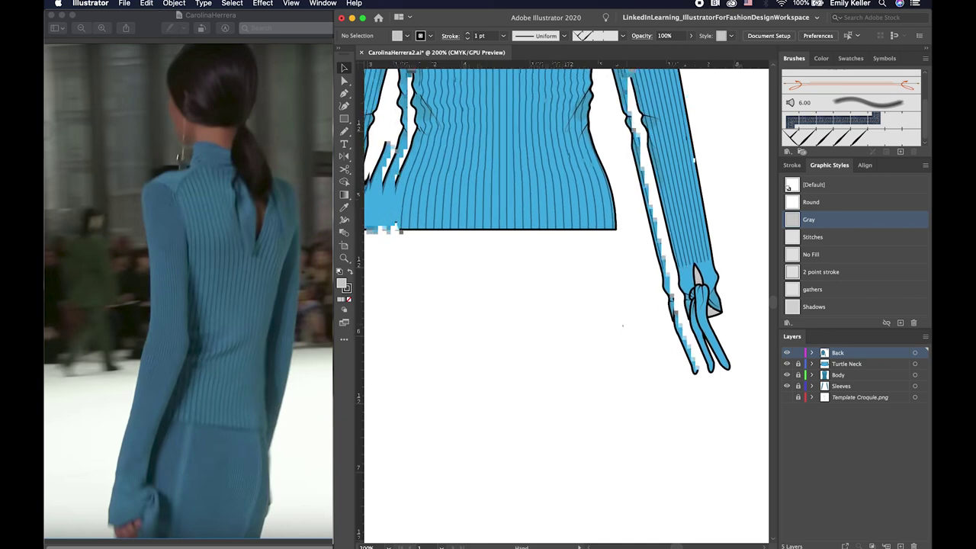
{"action": "left_click_drag", "start_coordinate": [622, 325], "coordinate": [633, 331]}
{"action": "scroll", "coordinate": [655, 327], "scroll_direction": "right", "scroll_amount": 3}
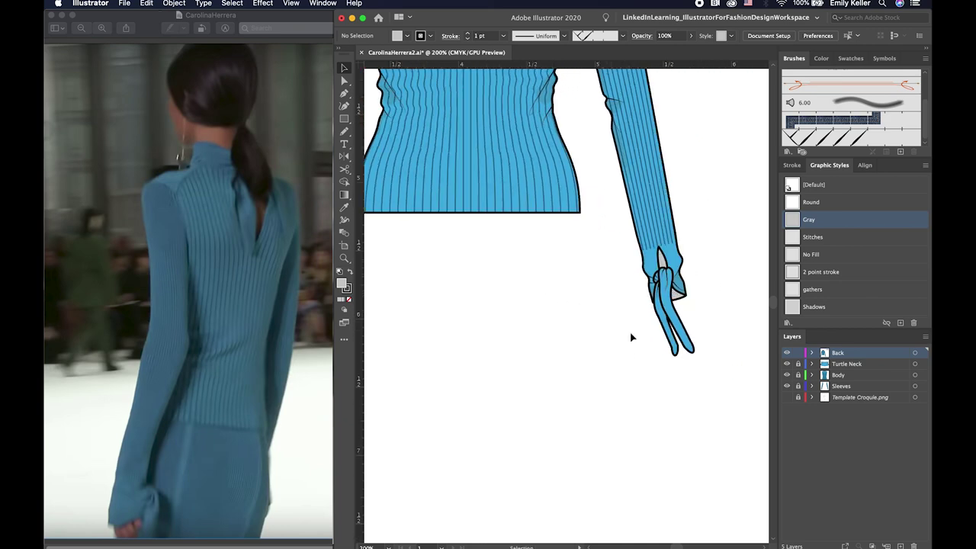
{"action": "left_click_drag", "start_coordinate": [699, 294], "coordinate": [664, 280]}
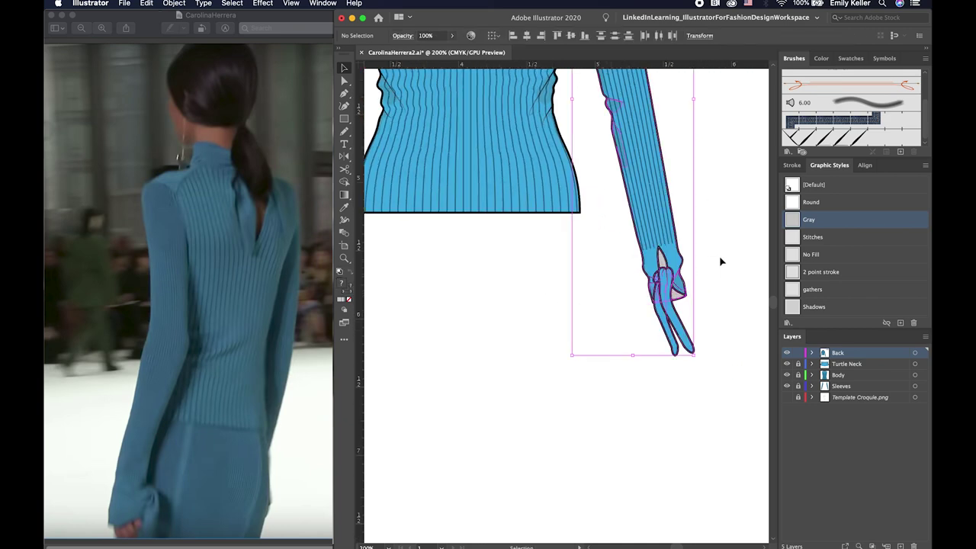
{"action": "left_click", "coordinate": [675, 217], "text": "shift"}
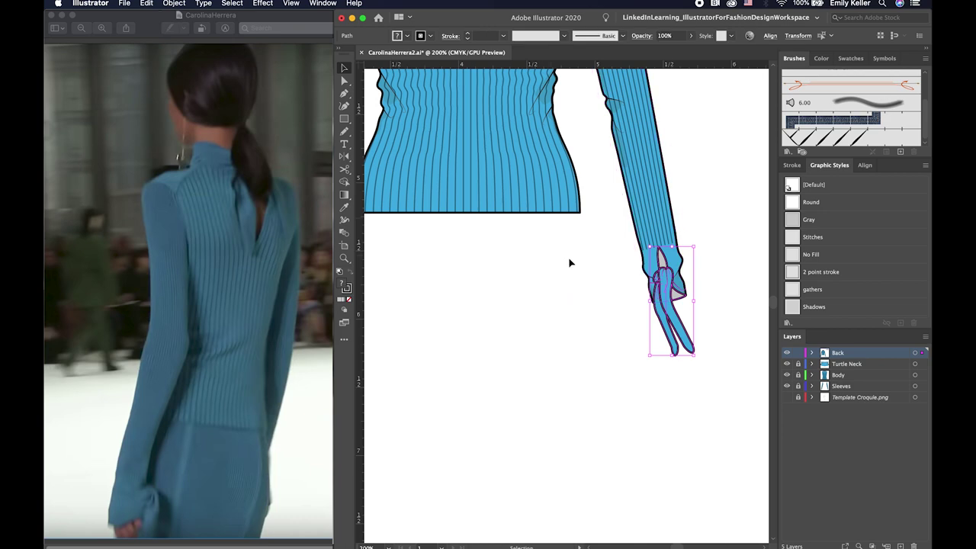
- Reflect a vertical copy of the cuff tie onto the opposite sleeve
{"action": "scroll", "coordinate": [547, 266], "scroll_direction": "left", "scroll_amount": 3}
{"action": "key", "text": "o"}
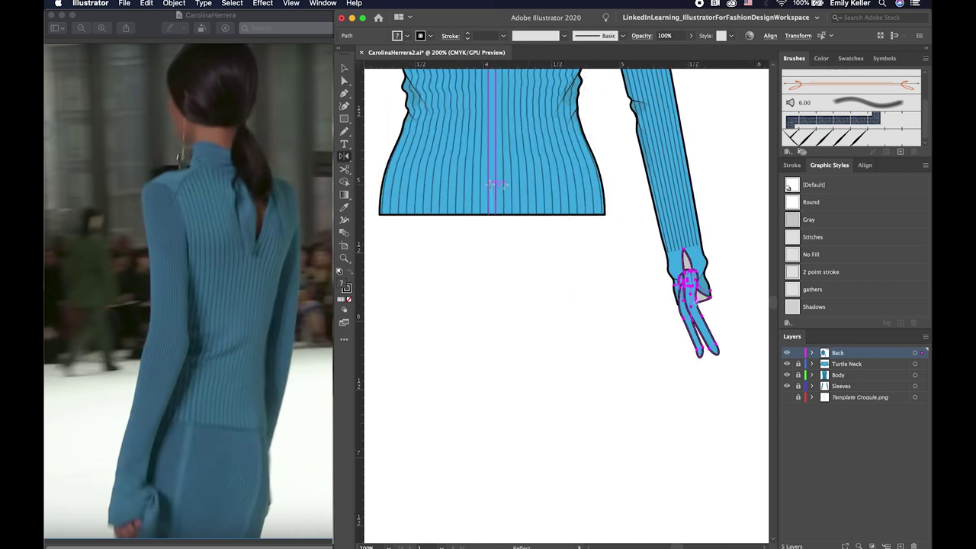
{"action": "left_click", "coordinate": [492, 185], "text": "alt"}
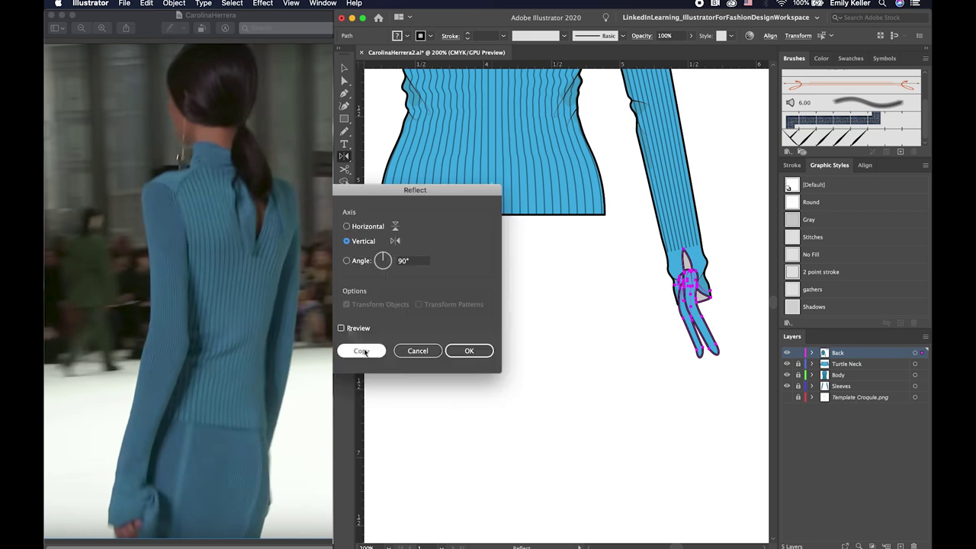
{"action": "left_click", "coordinate": [359, 349]}
{"action": "scroll", "coordinate": [458, 305], "scroll_direction": "left", "scroll_amount": 10}
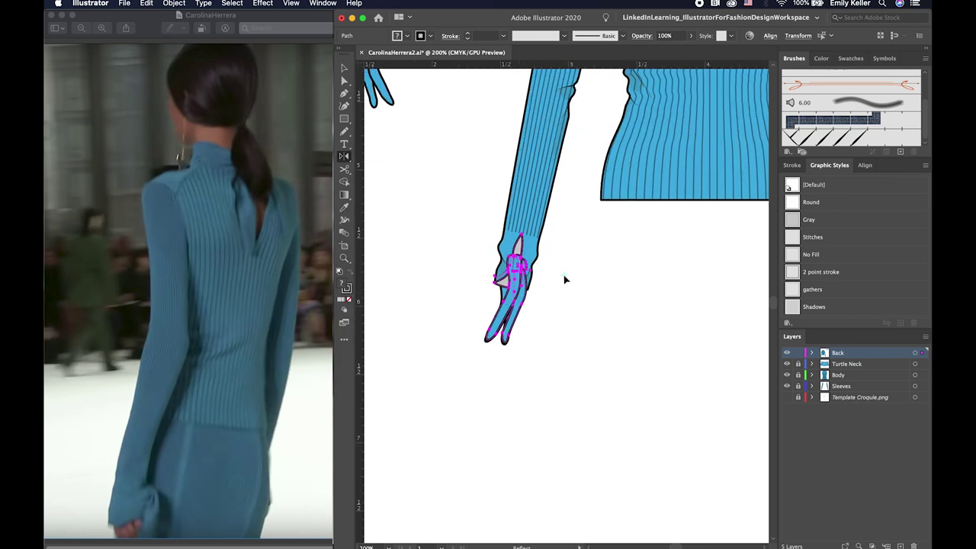
{"action": "key", "text": "super+shift+a"}
{"action": "key", "text": "v"}
{"action": "scroll", "coordinate": [564, 278], "scroll_direction": "up", "scroll_amount": 2}
{"action": "scroll", "coordinate": [584, 268], "scroll_direction": "up", "scroll_amount": 1}
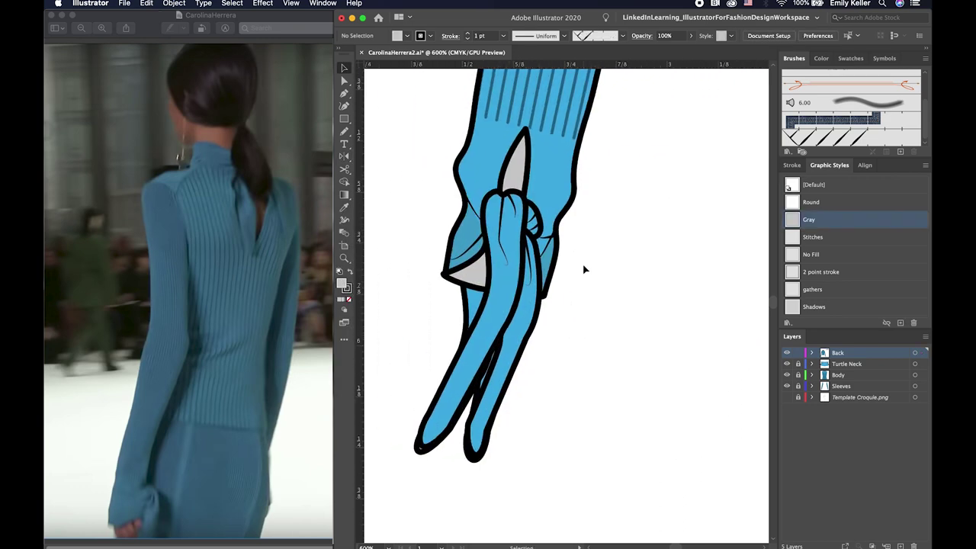
- Select the mirrored cuff's gray triangle and lower cuff shape to check their fit
{"action": "key", "text": "a"}
{"action": "left_click", "coordinate": [464, 279]}
{"action": "left_click", "coordinate": [471, 270]}
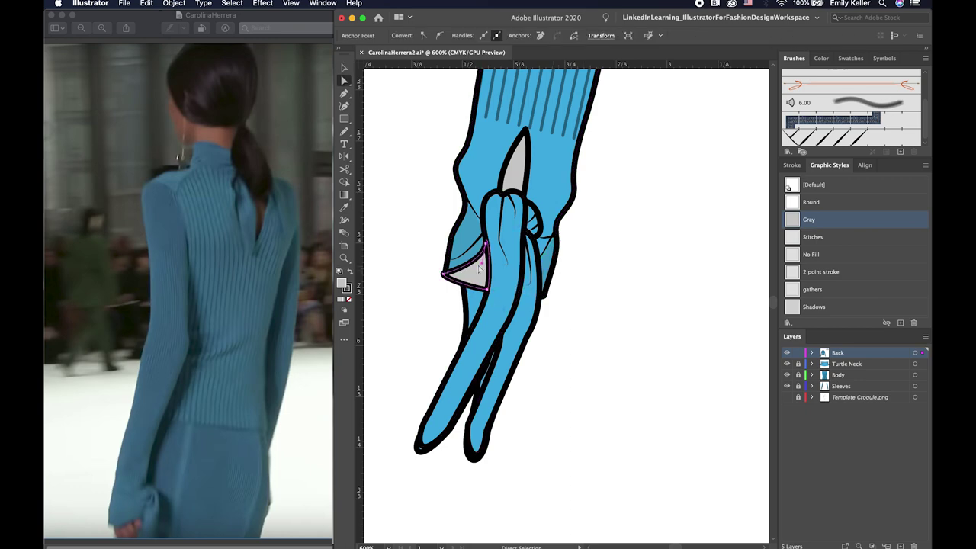
{"action": "key", "text": "v"}
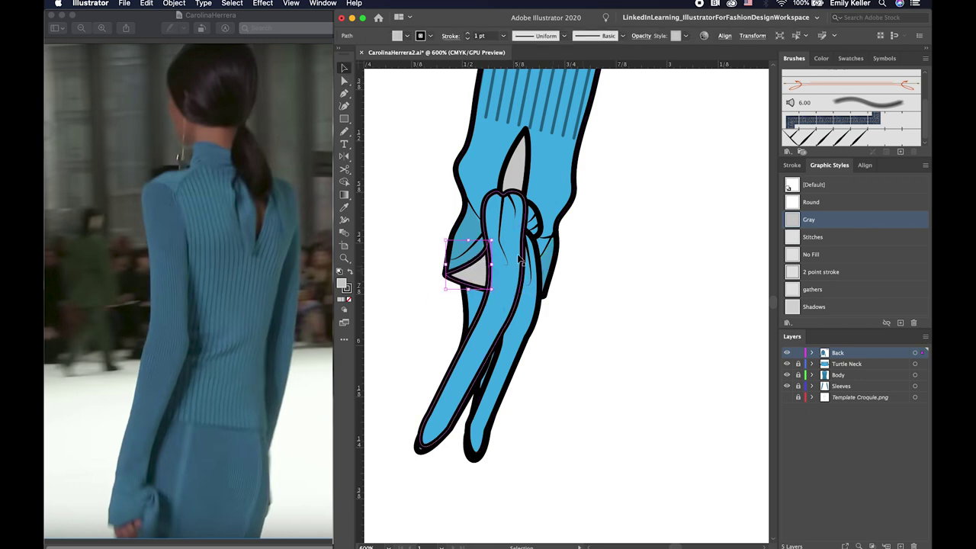
{"action": "left_click", "coordinate": [452, 342]}
{"action": "left_click", "coordinate": [484, 382]}
{"action": "left_click", "coordinate": [542, 372]}
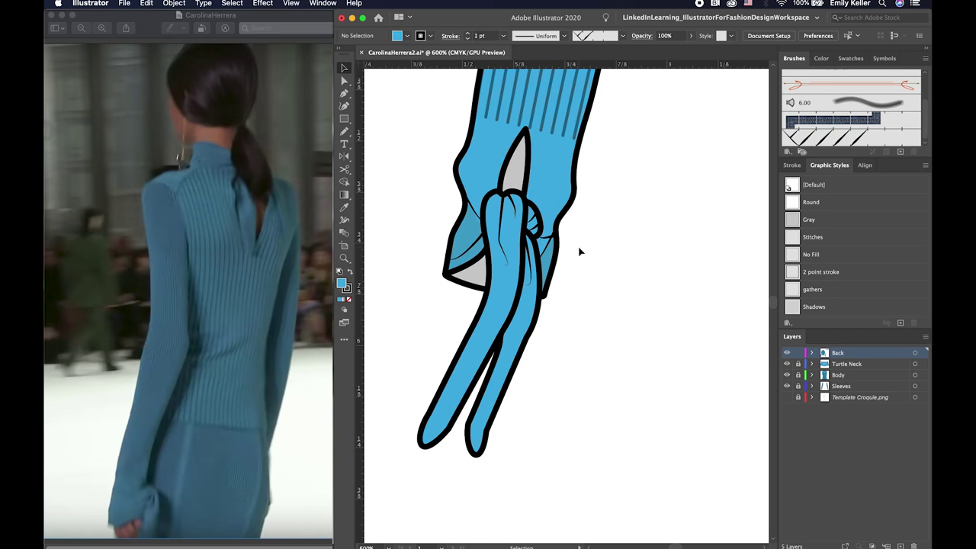
- Pen-draw two short curved gather lines beside the knot on the mirrored cuff
{"action": "key", "text": "p"}
{"action": "left_click", "coordinate": [533, 215]}
{"action": "left_click_drag", "start_coordinate": [561, 185], "coordinate": [570, 196]}
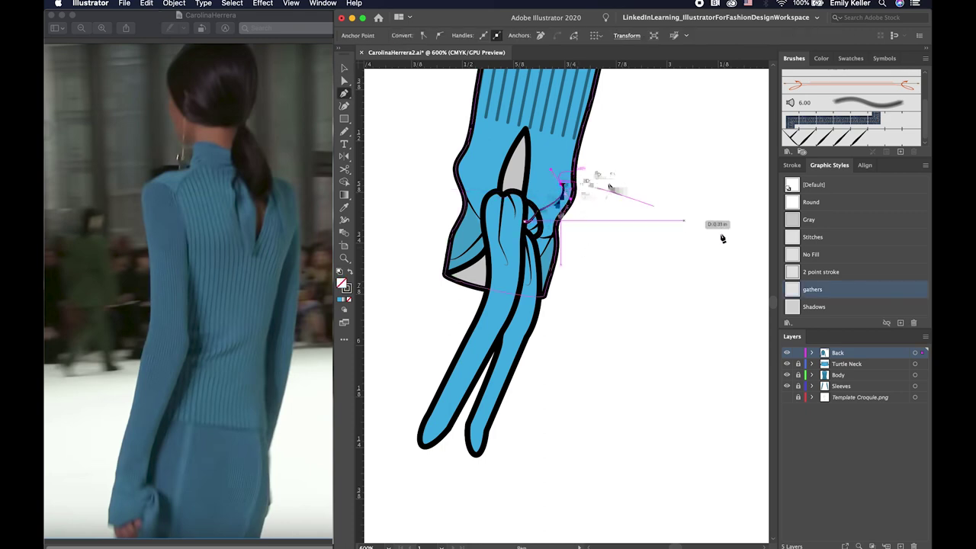
{"action": "left_click", "coordinate": [640, 263], "text": "super"}
{"action": "key", "text": "p"}
{"action": "left_click", "coordinate": [532, 204]}
{"action": "left_click_drag", "start_coordinate": [551, 162], "coordinate": [553, 147]}
{"action": "left_click", "coordinate": [703, 253], "text": "super"}
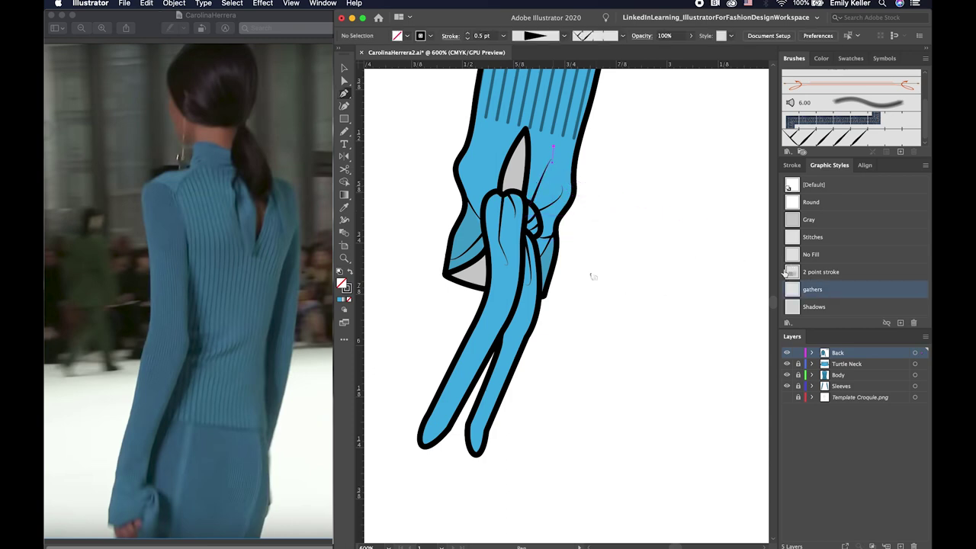
- Add a gather line by the tie's left side, then zoom out to the whole back
{"action": "scroll", "coordinate": [590, 277], "scroll_direction": "left", "scroll_amount": 3}
{"action": "left_click", "coordinate": [525, 172]}
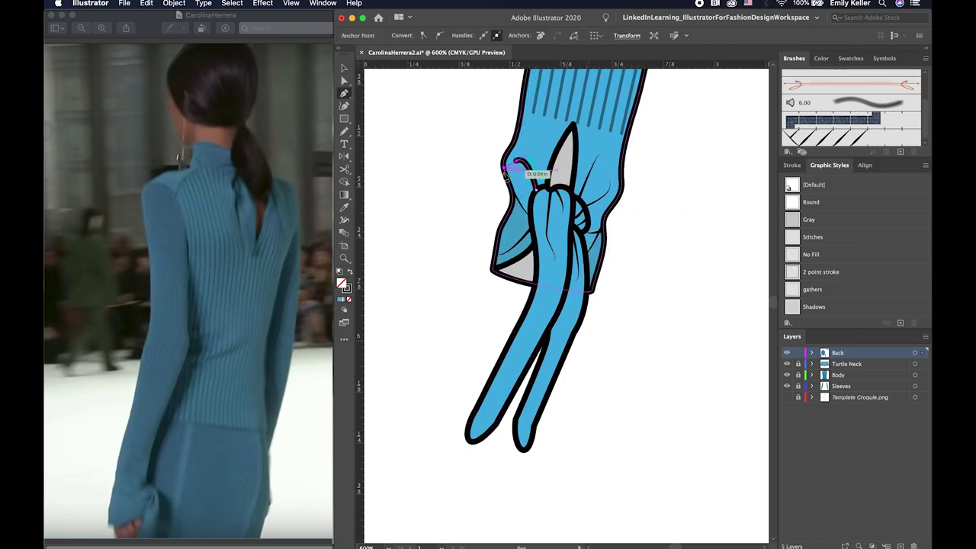
{"action": "left_click", "coordinate": [692, 320], "text": "super"}
{"action": "scroll", "coordinate": [653, 295], "scroll_direction": "right", "scroll_amount": 3}
{"action": "scroll", "coordinate": [654, 295], "scroll_direction": "down", "scroll_amount": 2}
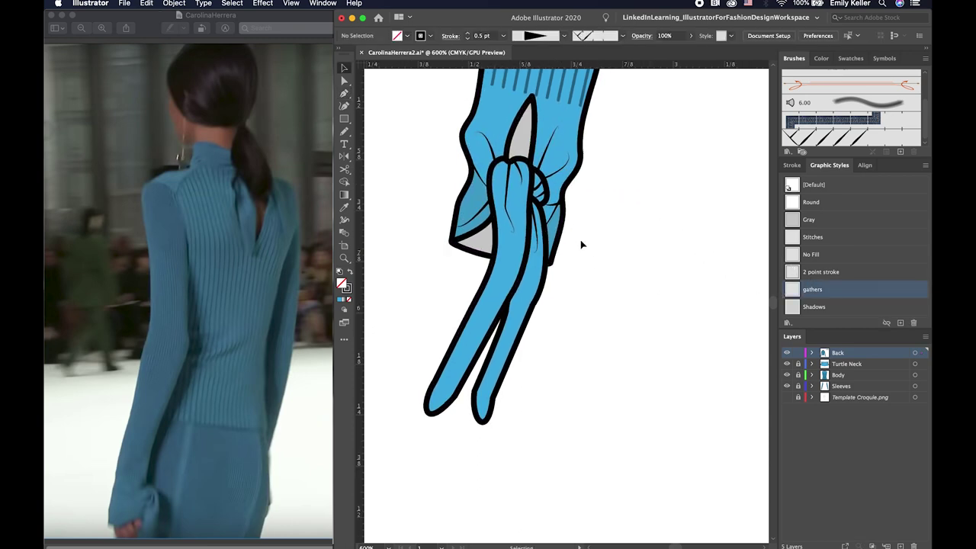
{"action": "left_click", "coordinate": [554, 207]}
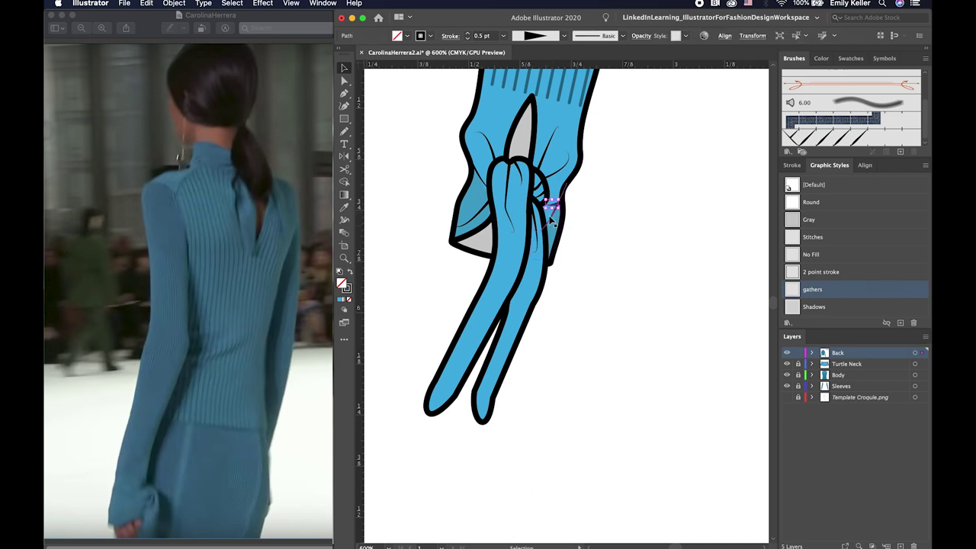
{"action": "left_click", "coordinate": [621, 231]}
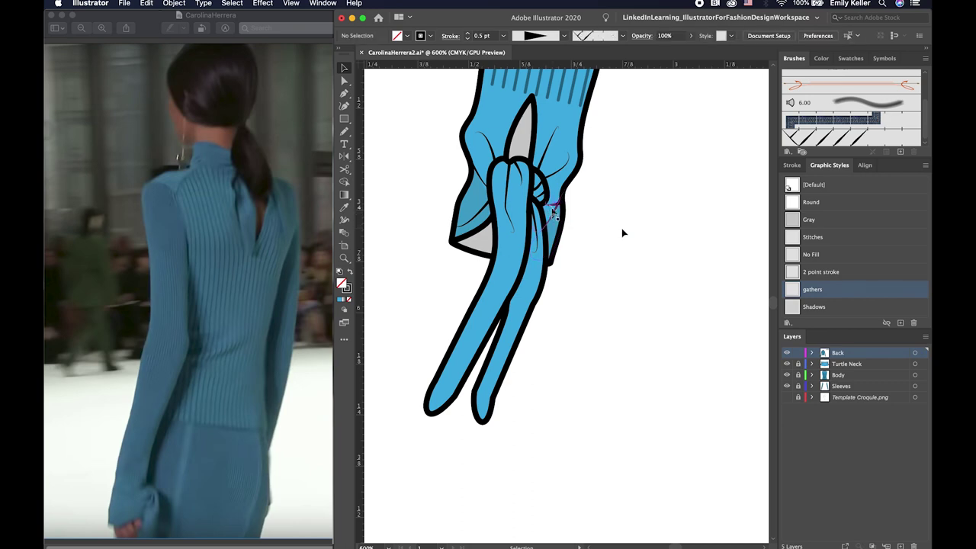
{"action": "key", "text": "super+minus"}
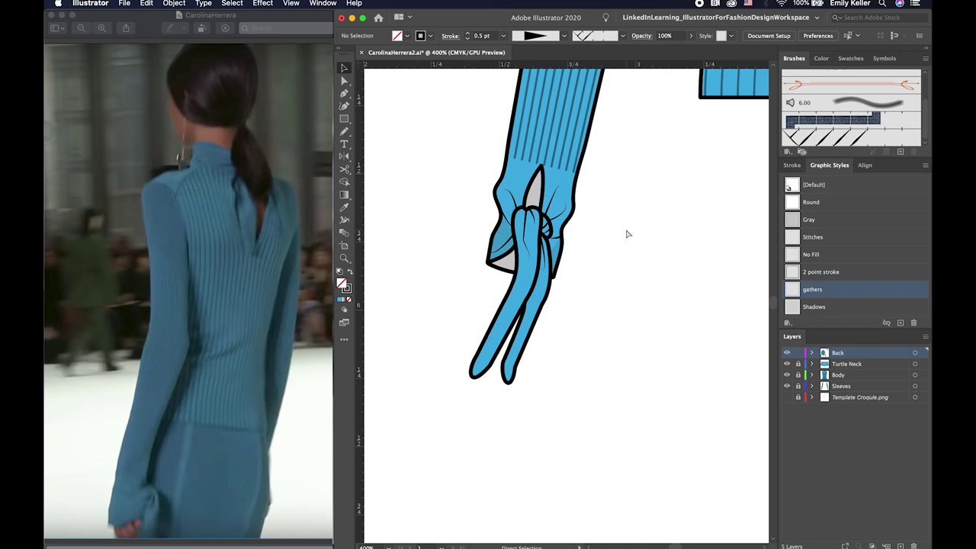
{"action": "key", "text": "super+minus"}
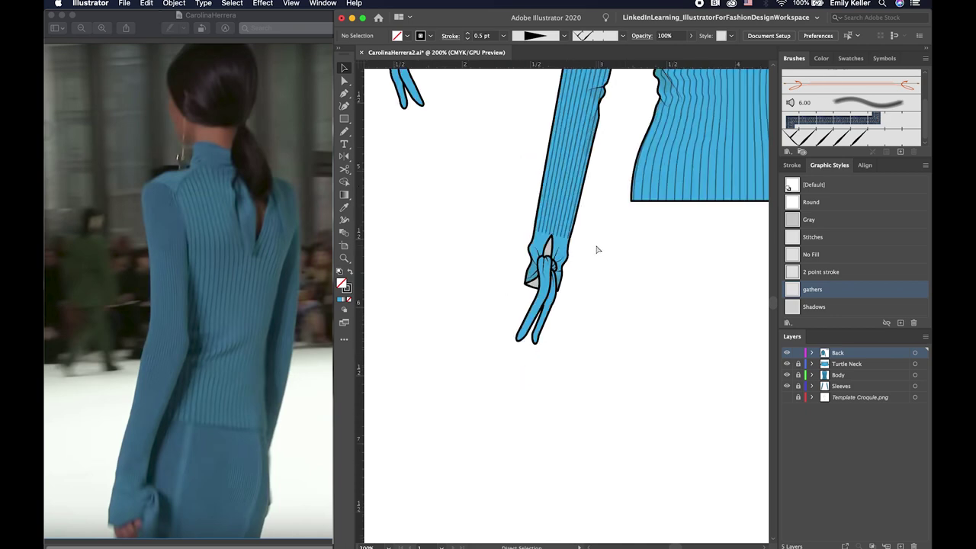
- Pen-draw a seam line from the left shoulder point to the collar
{"action": "key", "text": "super+minus"}
{"action": "key", "text": "super+minus"}
{"action": "scroll", "coordinate": [620, 314], "scroll_direction": "up", "scroll_amount": 5}
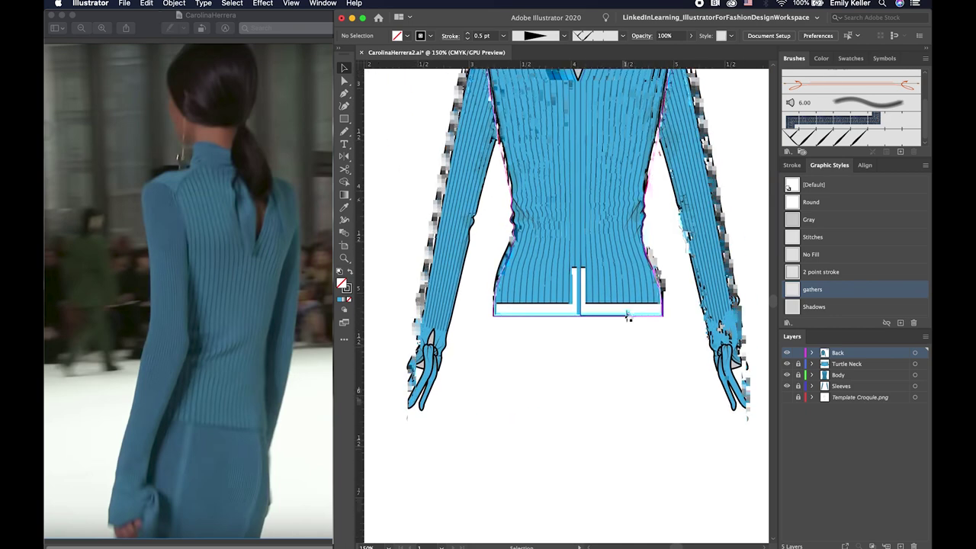
{"action": "left_click_drag", "start_coordinate": [604, 277], "coordinate": [603, 312]}
{"action": "key", "text": "p"}
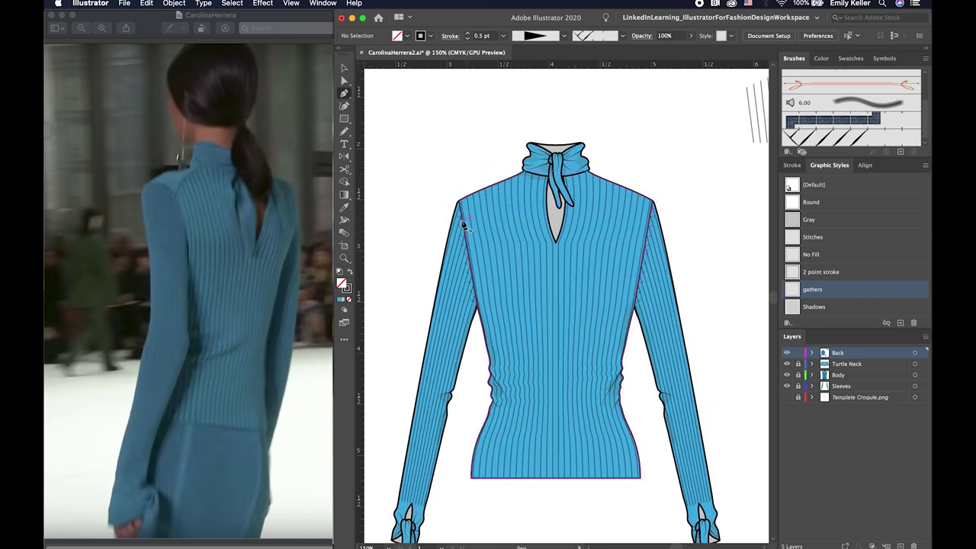
{"action": "left_click", "coordinate": [462, 219]}
{"action": "left_click", "coordinate": [532, 175]}
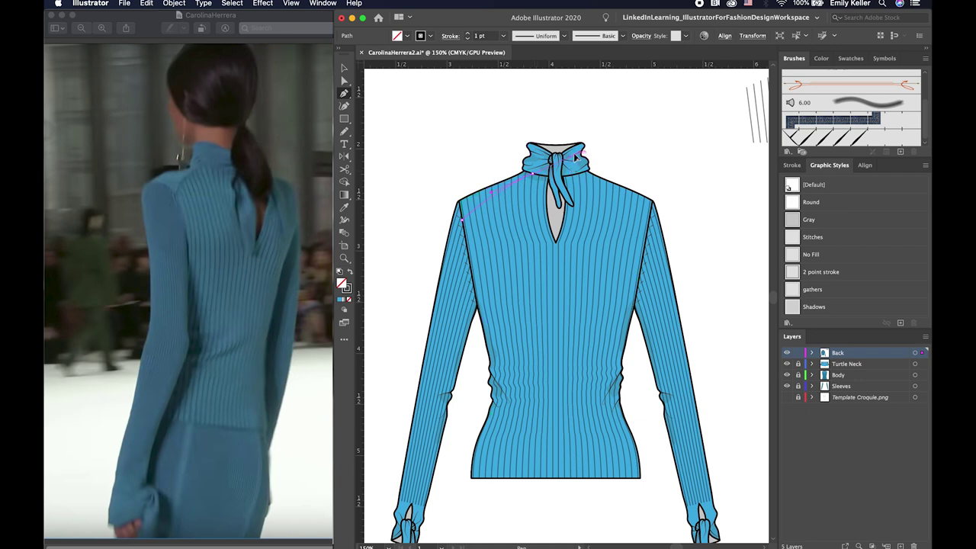
{"action": "left_click", "coordinate": [425, 157], "text": "super"}
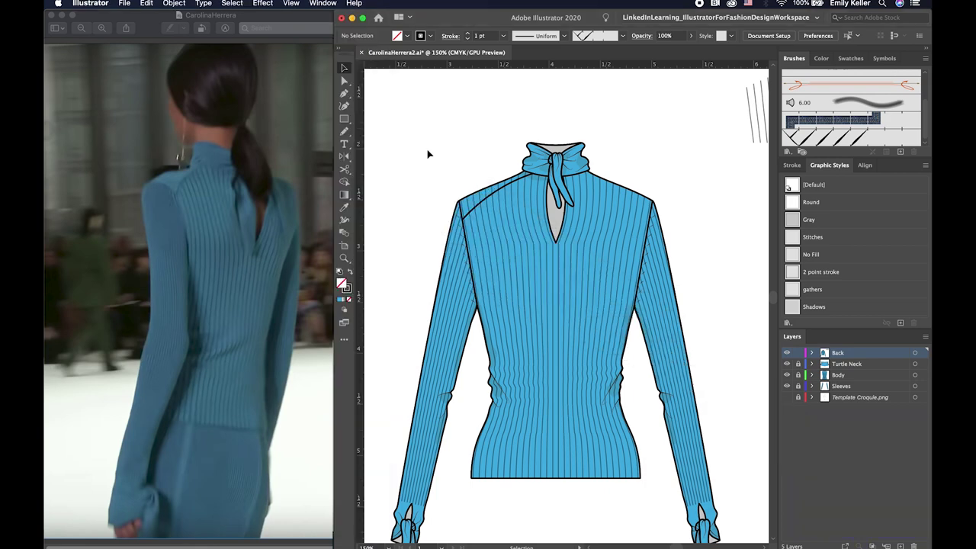
- Set the left shoulder seam's stroke weight to 0.75 pt
{"action": "left_click", "coordinate": [488, 199]}
{"action": "left_click", "coordinate": [793, 165]}
{"action": "left_click", "coordinate": [808, 181]}
{"action": "key", "text": "Return"}
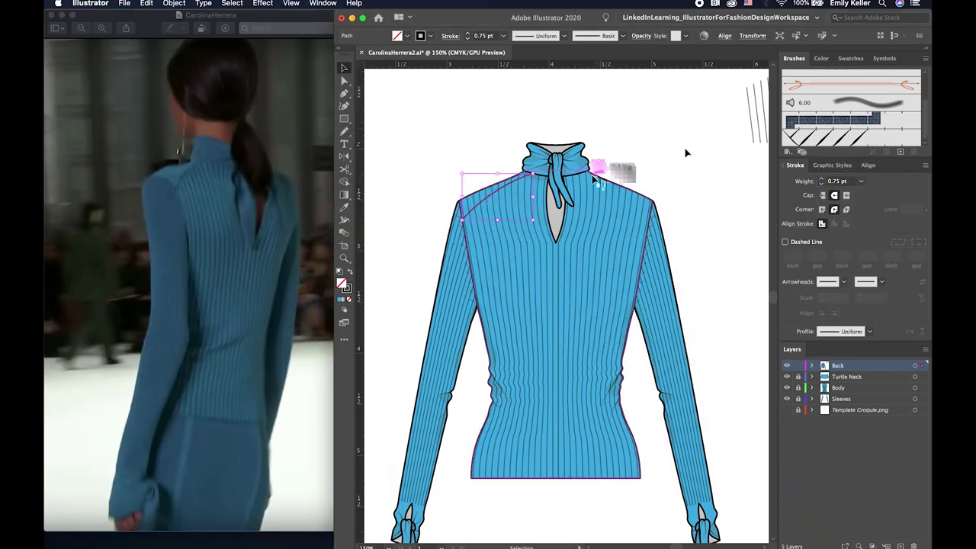
- Reflect a vertical copy of the seam onto the right shoulder
{"action": "key", "text": "o"}
{"action": "left_click", "coordinate": [555, 243], "text": "alt"}
{"action": "left_click", "coordinate": [350, 380]}
{"action": "key", "text": "v"}
{"action": "left_click", "coordinate": [660, 130]}
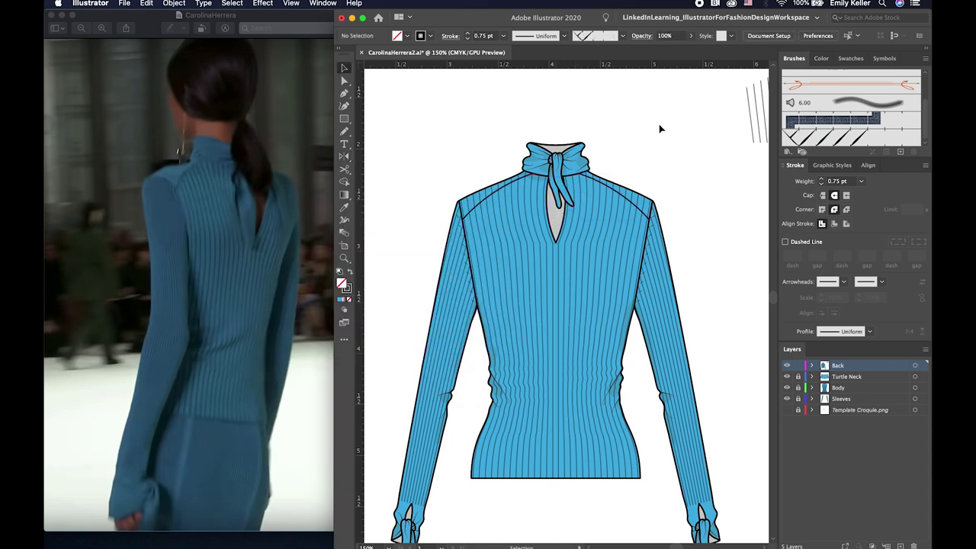
{"action": "scroll", "coordinate": [660, 128], "scroll_direction": "down", "scroll_amount": 2}
{"action": "scroll", "coordinate": [655, 168], "scroll_direction": "down", "scroll_amount": 2}
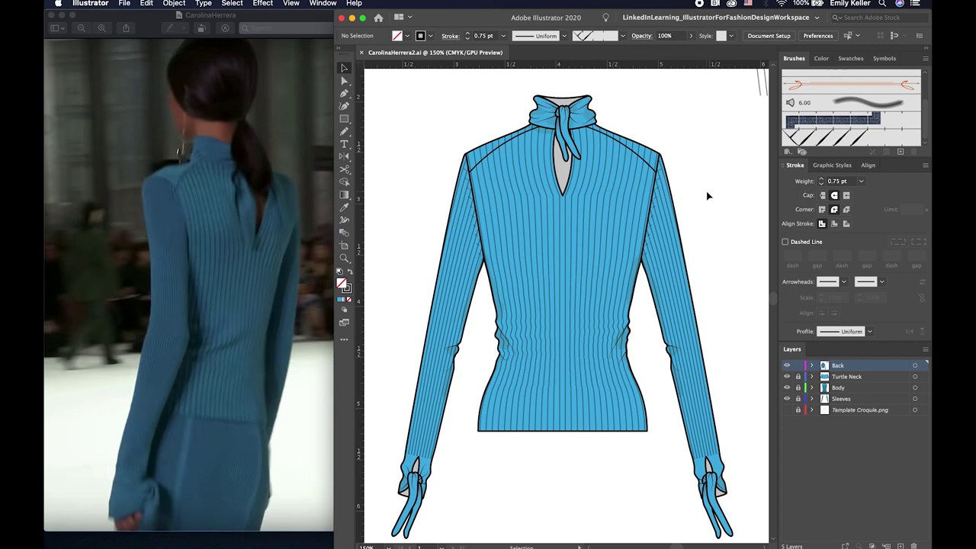
- Move the front sweater flat so it overlaps the back flat
{"action": "key", "text": "super+minus"}
{"action": "key", "text": "super+minus"}
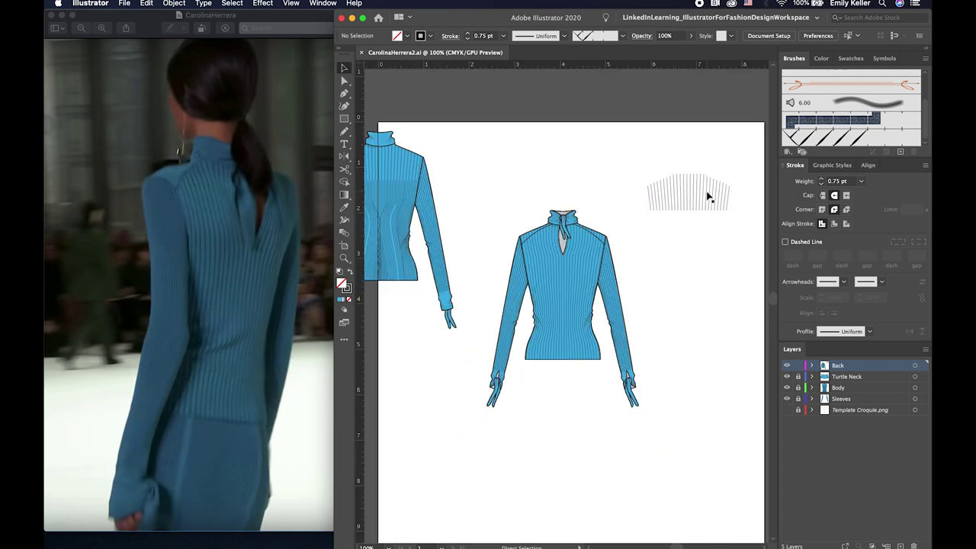
{"action": "left_click_drag", "start_coordinate": [717, 222], "coordinate": [576, 218]}
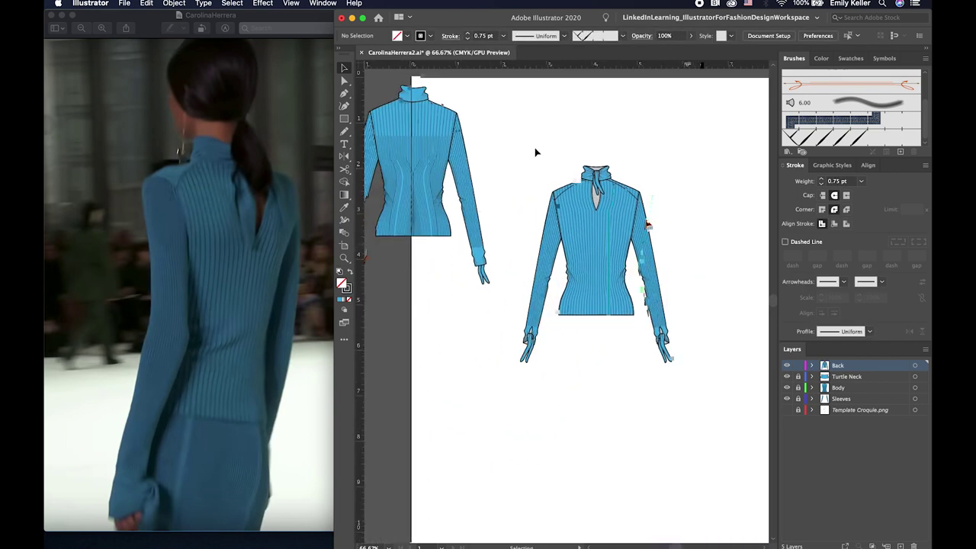
{"action": "mouse_move", "coordinate": [641, 268]}
{"action": "left_mouse_down"}
{"action": "mouse_move", "coordinate": [625, 266]}
{"action": "mouse_move", "coordinate": [622, 282]}
{"action": "left_mouse_up"}
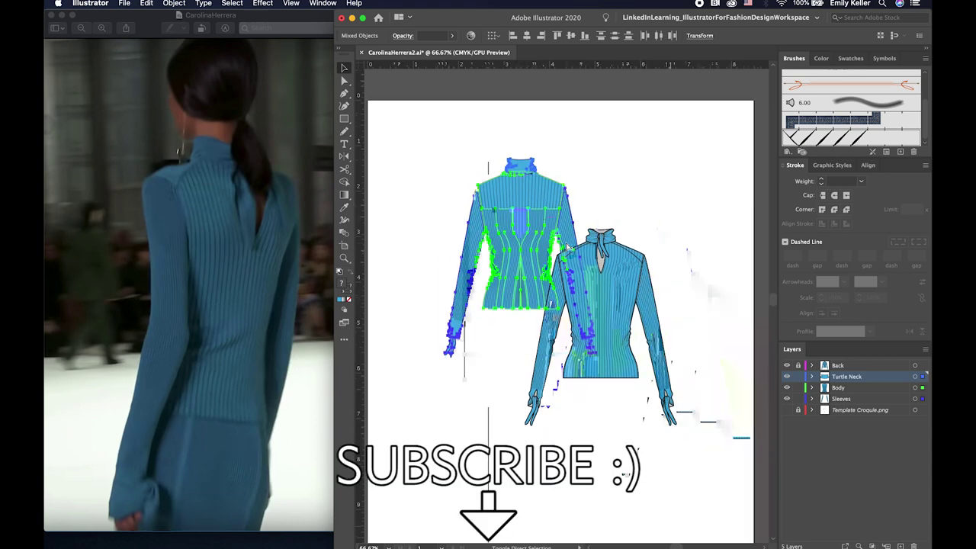
- Move the Back layer beneath the Sleeves layer and zoom in on both flats
{"action": "left_click_drag", "start_coordinate": [843, 366], "coordinate": [848, 404]}
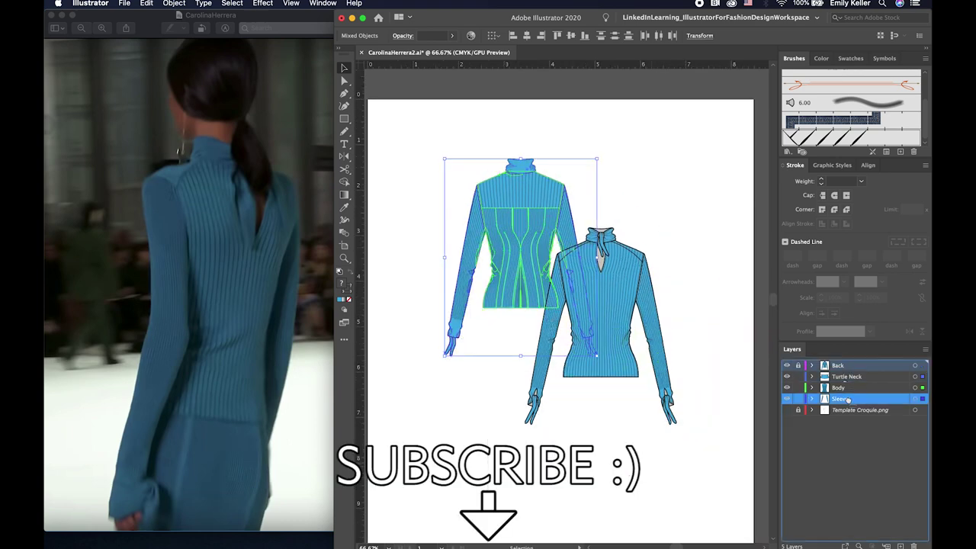
{"action": "left_click", "coordinate": [710, 279]}
{"action": "scroll", "coordinate": [711, 279], "scroll_direction": "down", "scroll_amount": 2}
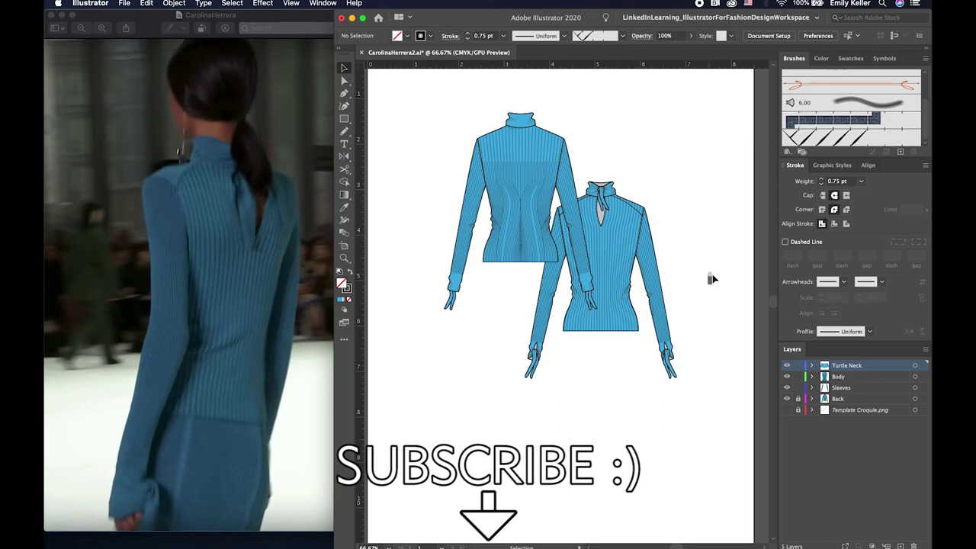
{"action": "key", "text": "super+equal"}
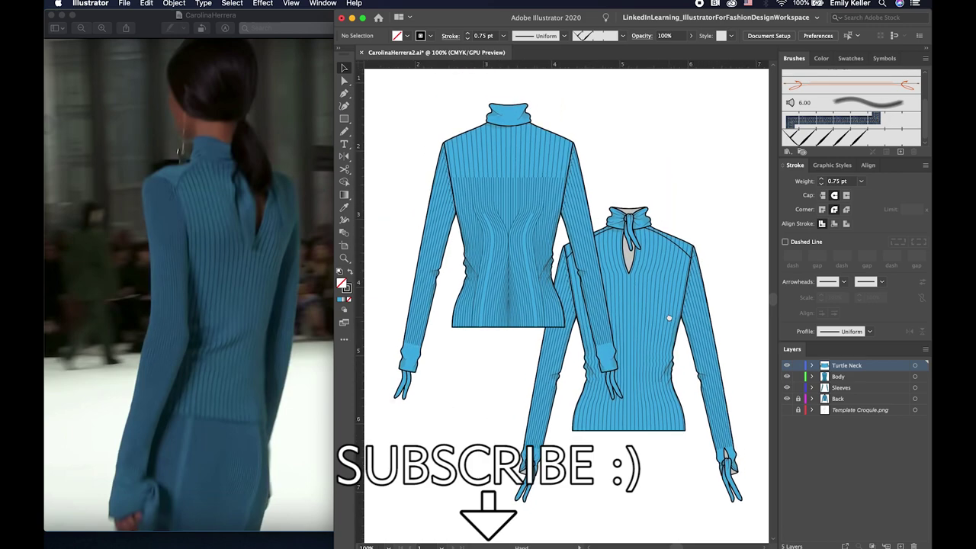